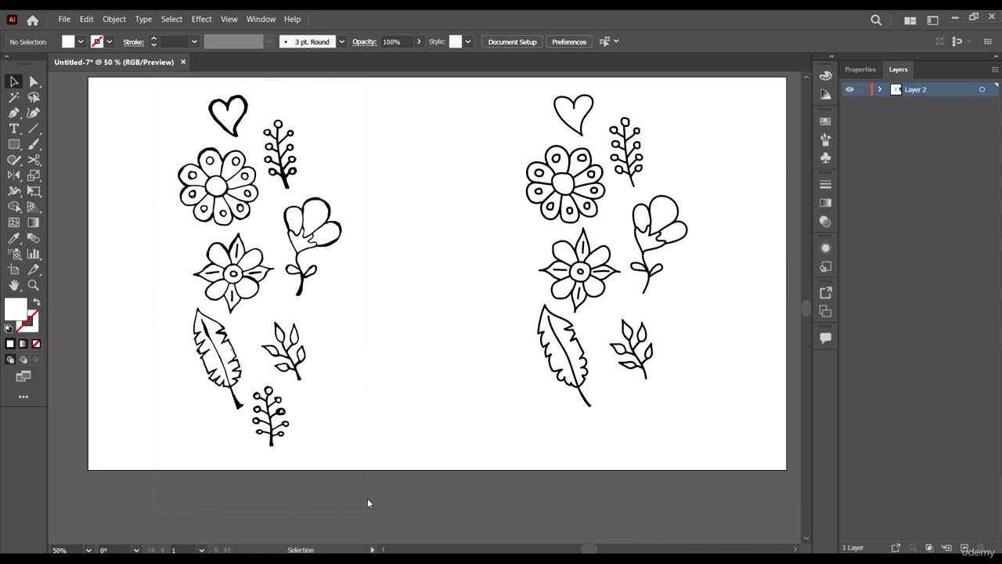
Move the thick-lined column of drawings off the artboard onto the grey canvas beside its left edge.
{"action": "scroll", "coordinate": [357, 333], "scroll_direction": "up", "scroll_amount": 1}
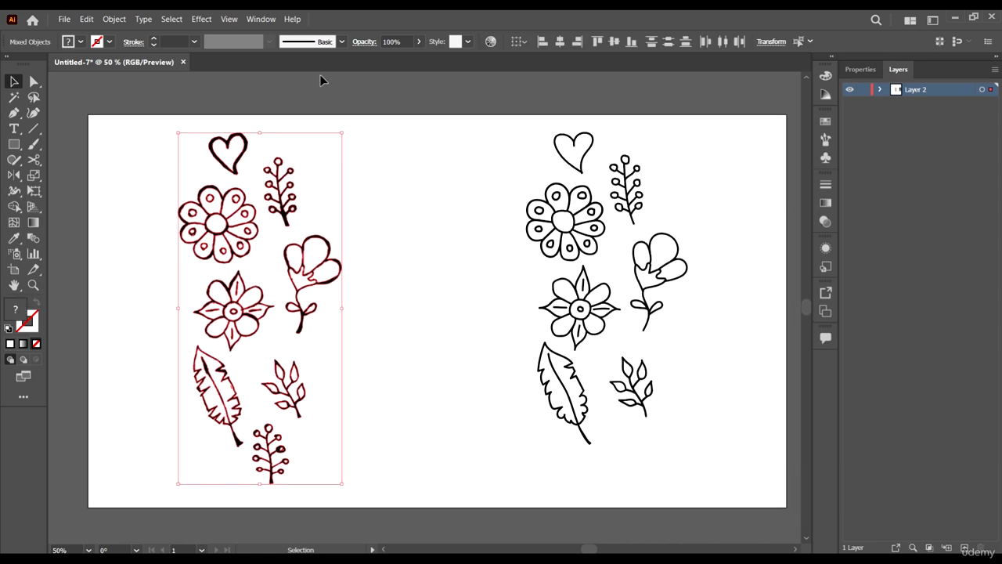
{"action": "left_click_drag", "start_coordinate": [492, 110], "coordinate": [780, 518]}
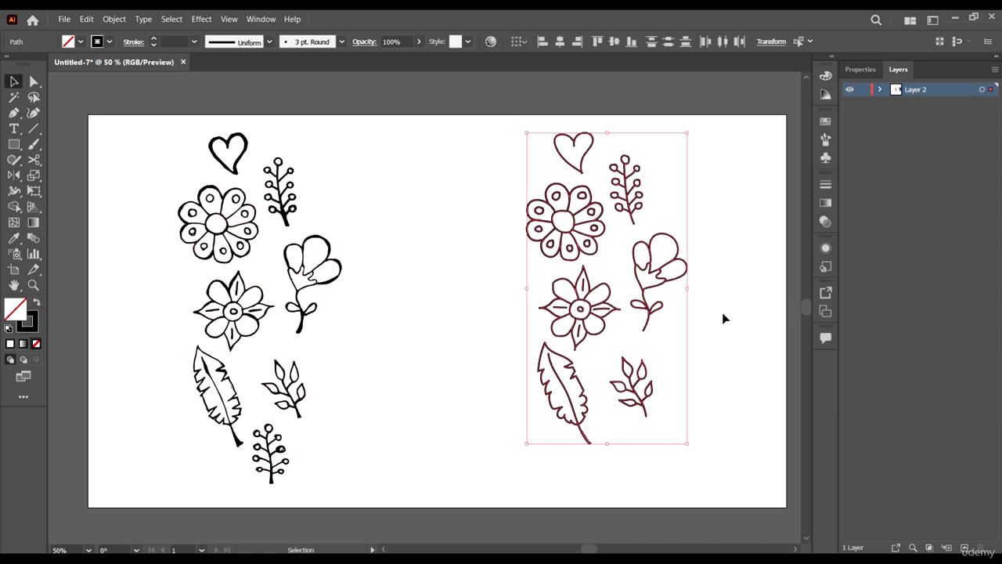
{"action": "left_click", "coordinate": [414, 306]}
{"action": "left_click_drag", "start_coordinate": [111, 130], "coordinate": [111, 130]}
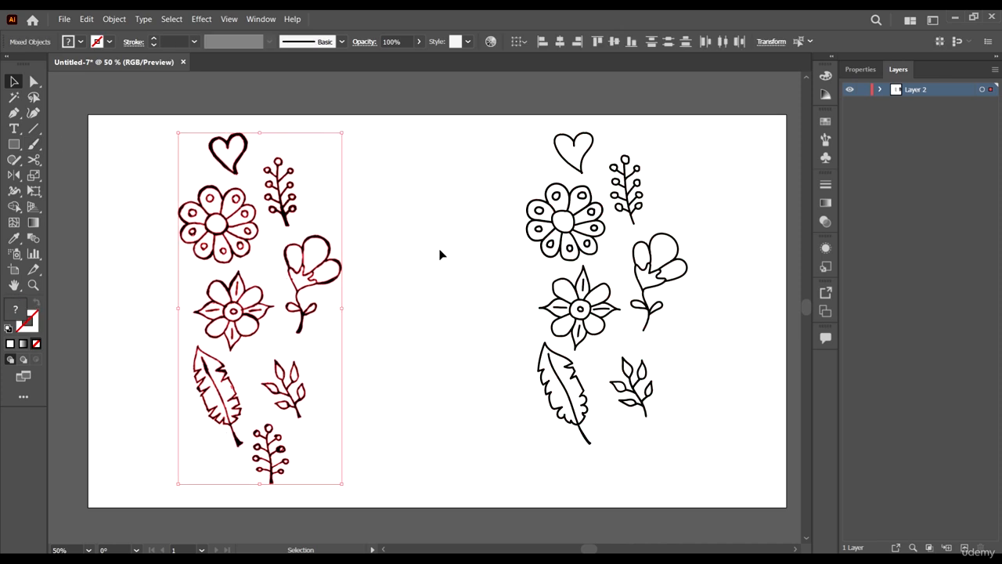
{"action": "scroll", "coordinate": [627, 230], "scroll_direction": "down", "scroll_amount": 2}
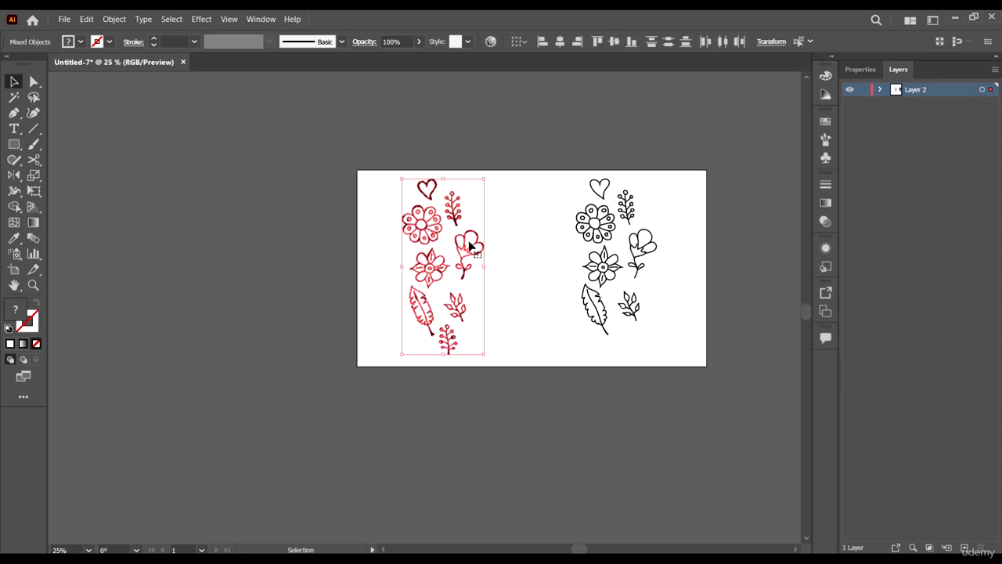
{"action": "left_click_drag", "start_coordinate": [468, 242], "coordinate": [324, 262]}
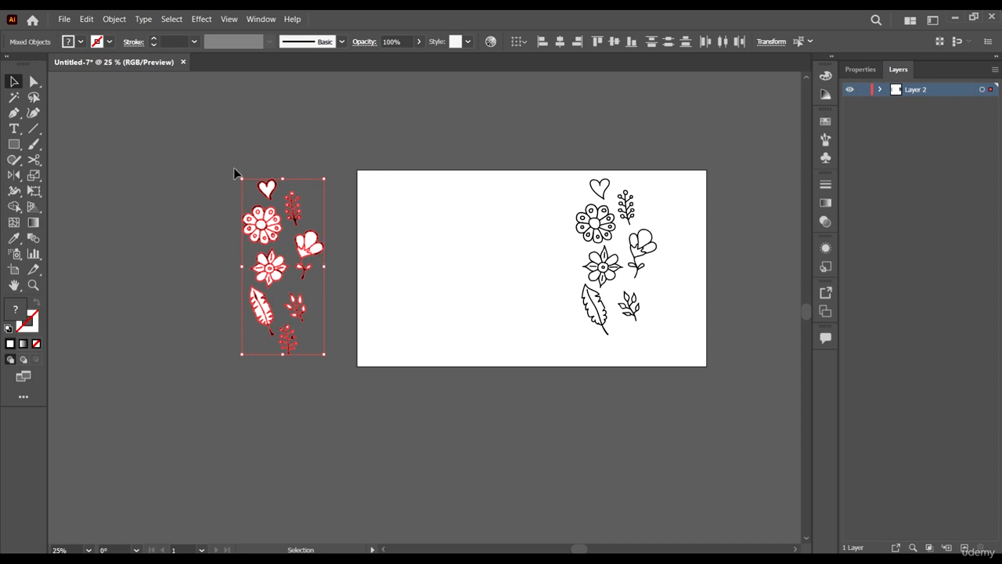
{"action": "scroll", "coordinate": [284, 194], "scroll_direction": "up", "scroll_amount": 4}
{"action": "scroll", "coordinate": [211, 174], "scroll_direction": "down", "scroll_amount": 3}
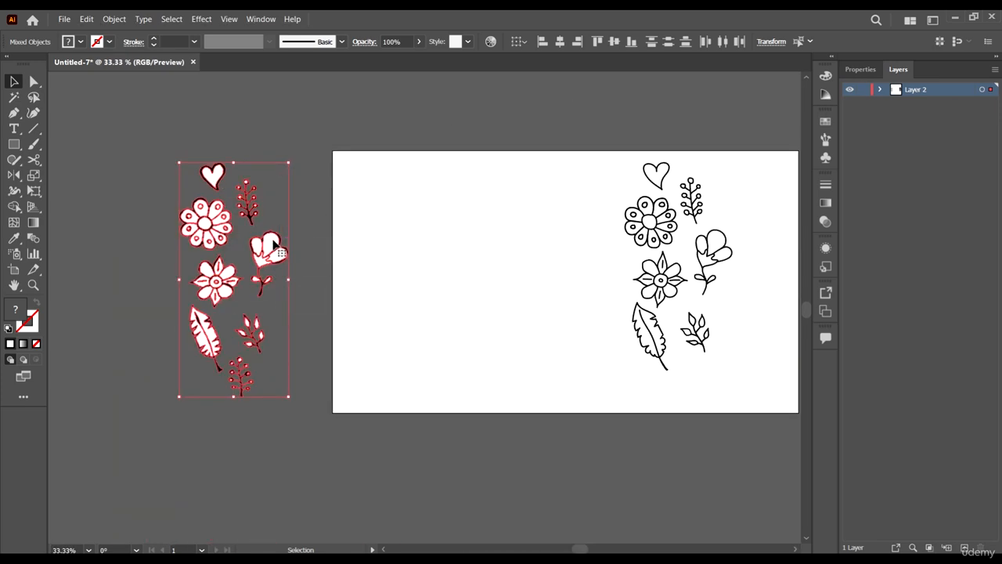
Fill the middle petal of the stemmed flower in the thick-lined column with bright green.
{"action": "left_click", "coordinate": [325, 263]}
{"action": "left_click", "coordinate": [269, 247]}
{"action": "scroll", "coordinate": [269, 247], "scroll_direction": "up", "scroll_amount": 4}
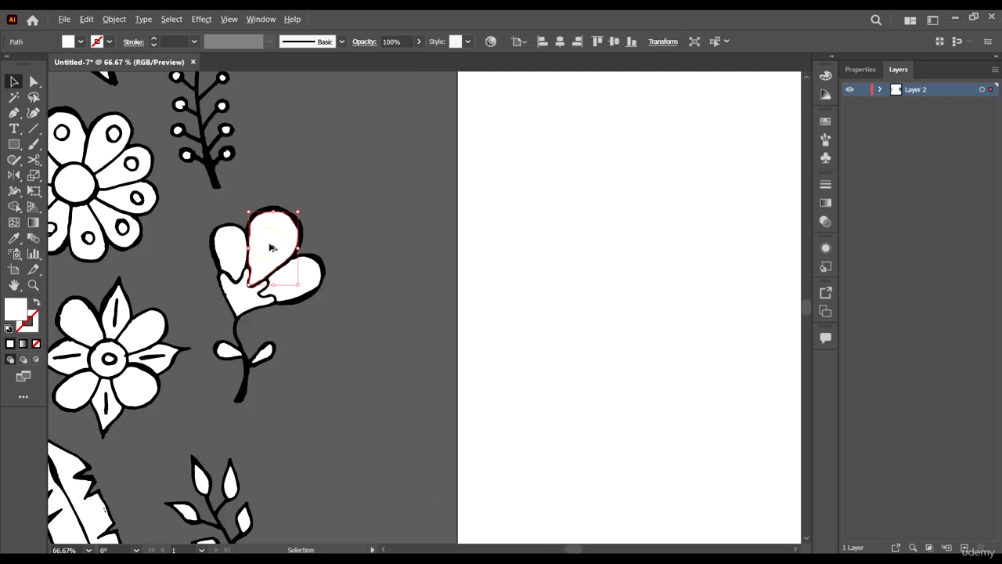
{"action": "scroll", "coordinate": [269, 247], "scroll_direction": "down", "scroll_amount": 4}
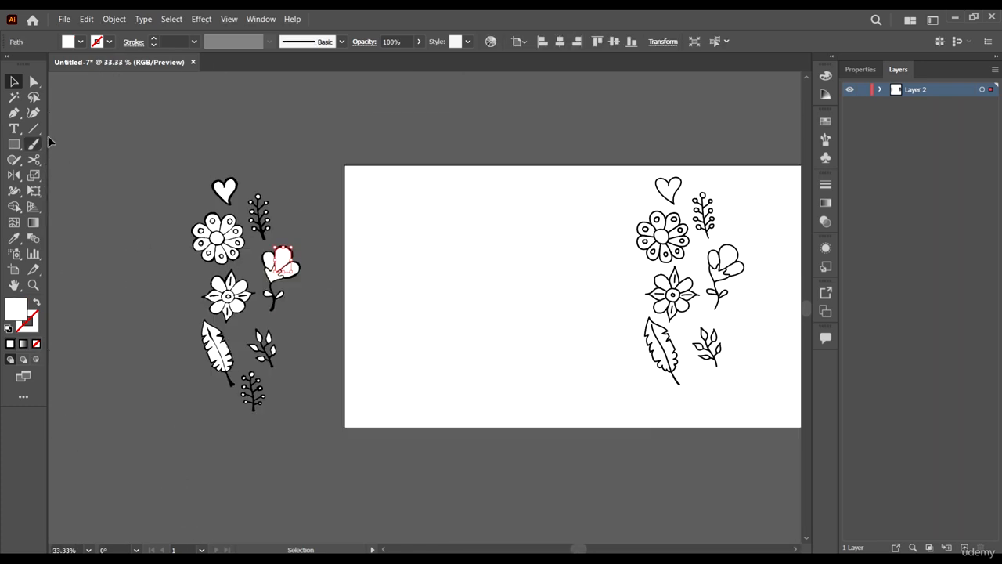
{"action": "left_click", "coordinate": [79, 42]}
{"action": "left_click", "coordinate": [100, 73]}
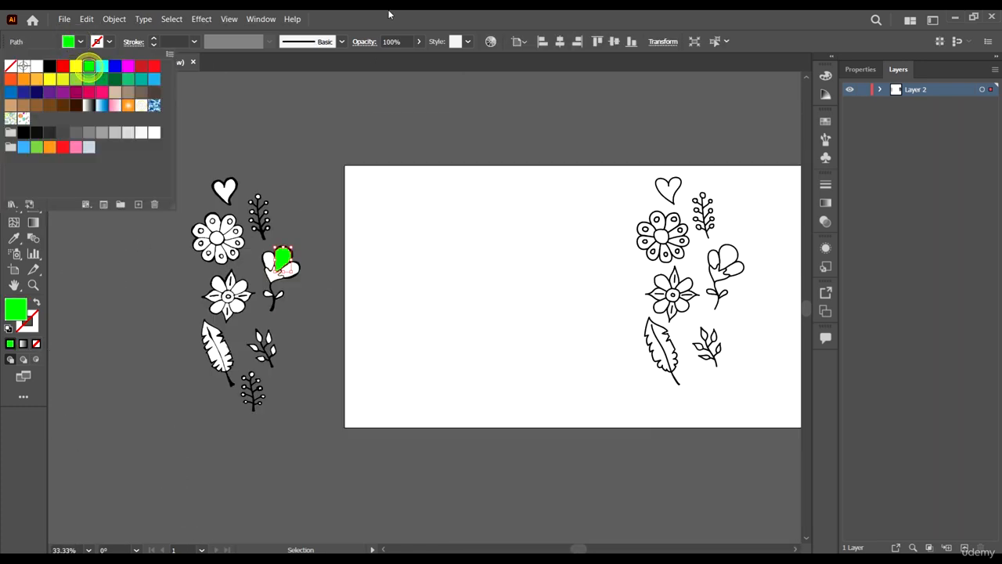
{"action": "left_click", "coordinate": [386, 15]}
{"action": "left_click", "coordinate": [306, 284]}
{"action": "scroll", "coordinate": [290, 258], "scroll_direction": "up", "scroll_amount": 4}
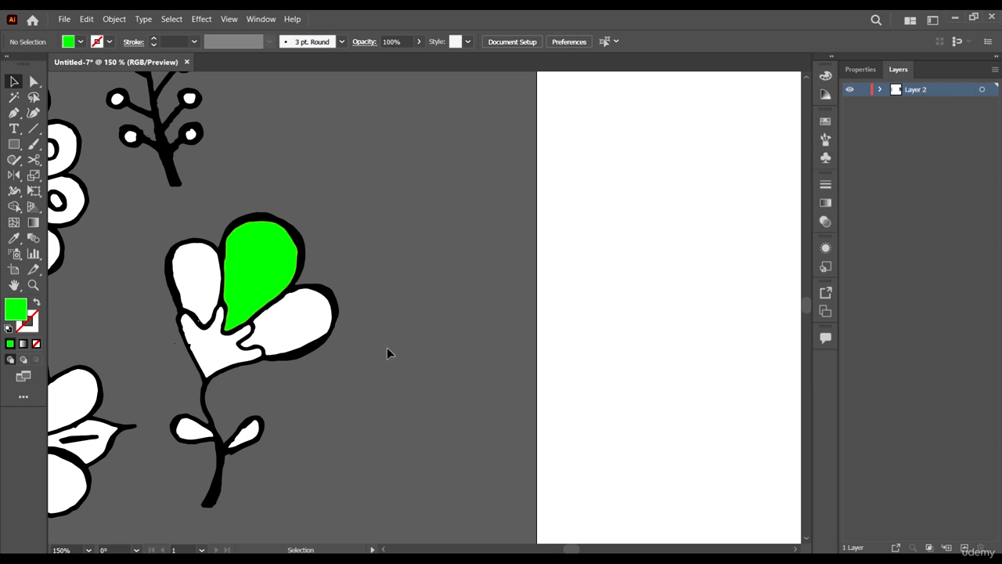
{"action": "scroll", "coordinate": [292, 278], "scroll_direction": "down", "scroll_amount": 3}
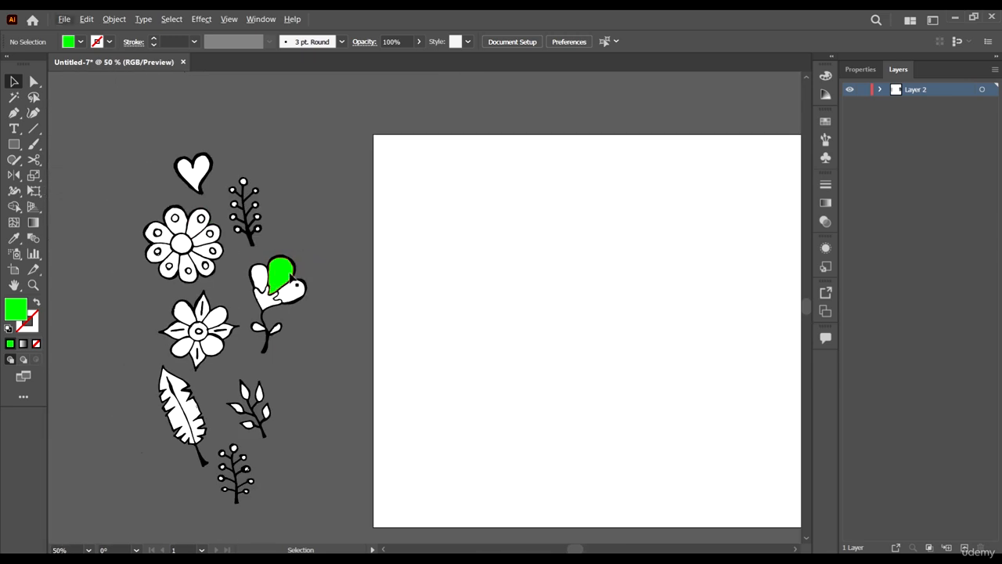
Move the whole thick-lined column of drawings back onto the left part of the artboard.
{"action": "scroll", "coordinate": [267, 267], "scroll_direction": "down", "scroll_amount": 2}
{"action": "left_click_drag", "start_coordinate": [310, 407], "coordinate": [310, 407]}
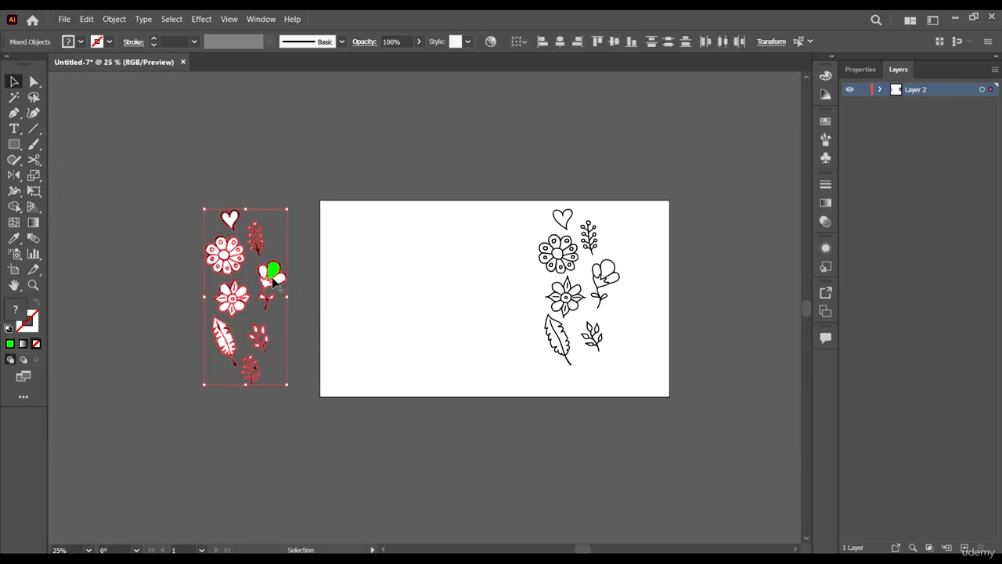
{"action": "left_click_drag", "start_coordinate": [272, 279], "coordinate": [415, 293]}
Move the thin-lined column of drawings off the artboard's right edge and examine its shapes against the grey canvas.
{"action": "left_click_drag", "start_coordinate": [643, 410], "coordinate": [460, 402]}
{"action": "left_click", "coordinate": [391, 275]}
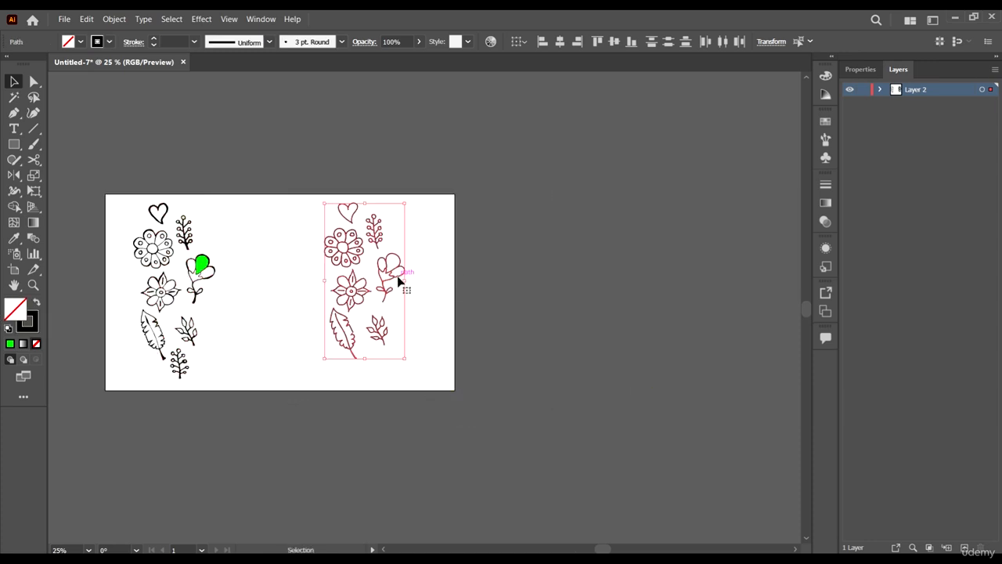
{"action": "left_click_drag", "start_coordinate": [399, 280], "coordinate": [577, 298]}
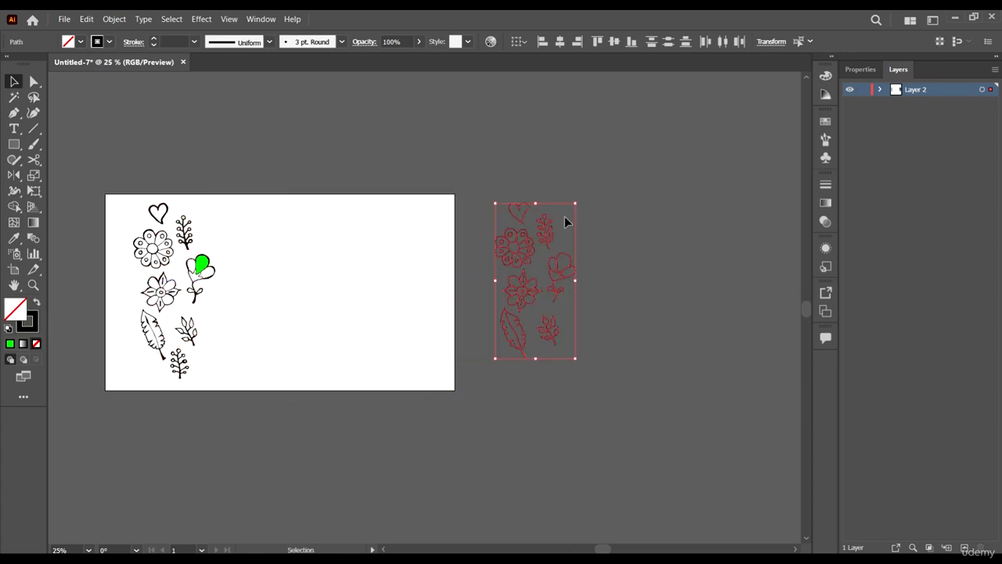
{"action": "scroll", "coordinate": [553, 207], "scroll_direction": "up", "scroll_amount": 4}
{"action": "scroll", "coordinate": [553, 207], "scroll_direction": "down", "scroll_amount": 4}
{"action": "scroll", "coordinate": [509, 233], "scroll_direction": "up", "scroll_amount": 4}
{"action": "scroll", "coordinate": [317, 306], "scroll_direction": "down", "scroll_amount": 4}
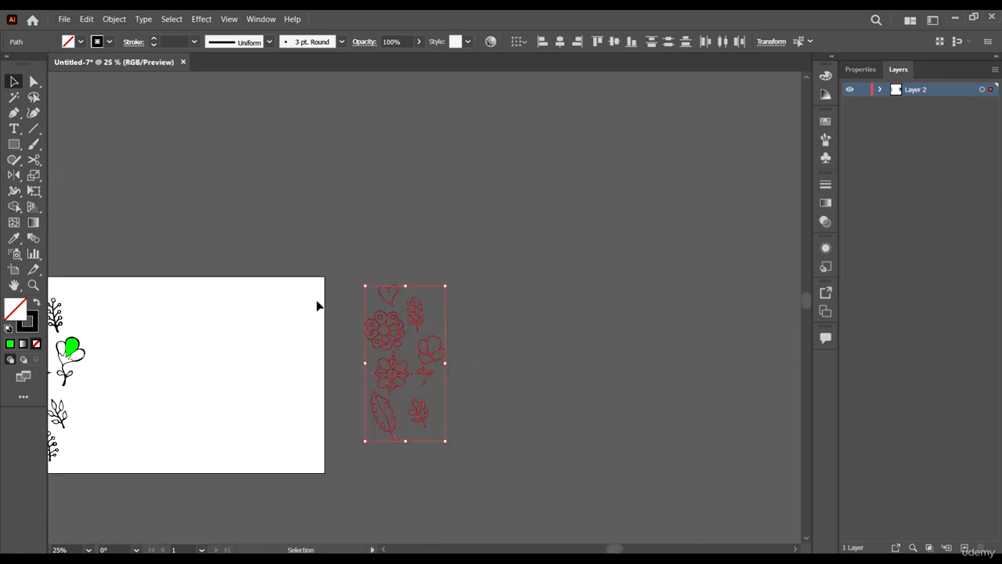
{"action": "scroll", "coordinate": [529, 284], "scroll_direction": "down", "scroll_amount": 4}
{"action": "scroll", "coordinate": [384, 296], "scroll_direction": "left", "scroll_amount": 4}
{"action": "scroll", "coordinate": [476, 318], "scroll_direction": "down", "scroll_amount": 5}
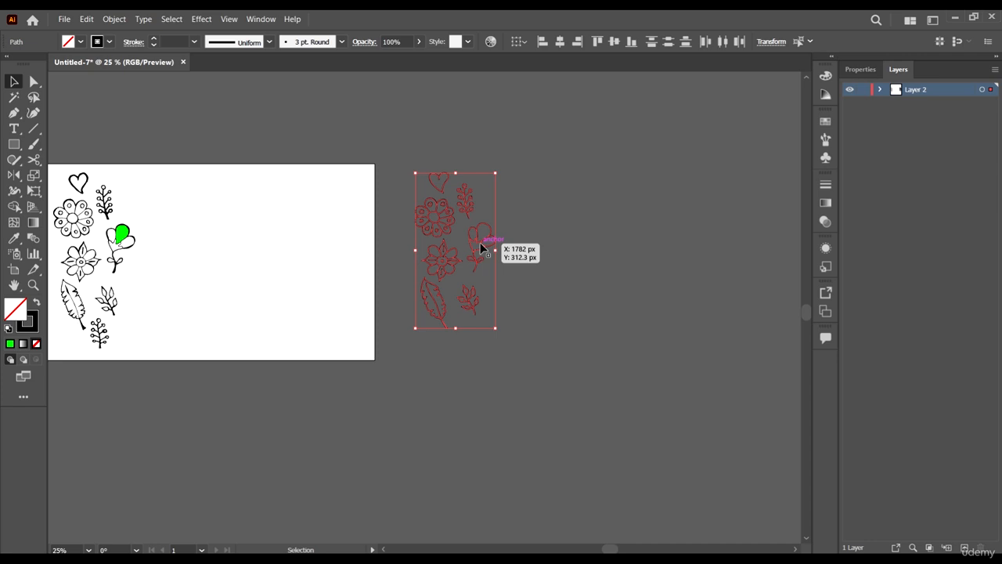
Move the thin-lined column of drawings back onto the right part of the artboard.
{"action": "mouse_move", "coordinate": [481, 244]}
{"action": "left_mouse_down"}
{"action": "mouse_move", "coordinate": [345, 239]}
{"action": "mouse_move", "coordinate": [313, 250]}
{"action": "left_mouse_up"}
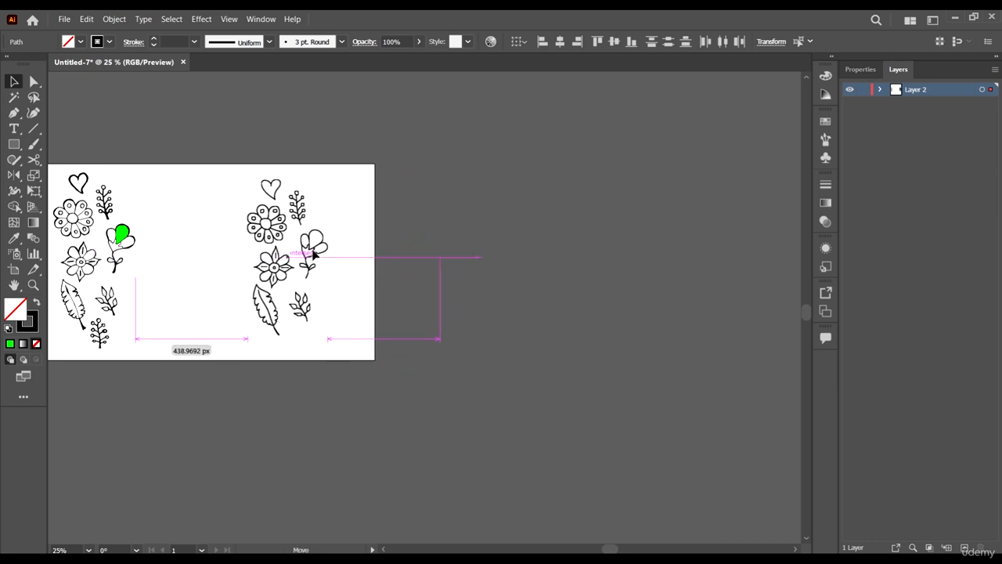
{"action": "scroll", "coordinate": [313, 251], "scroll_direction": "left", "scroll_amount": 3}
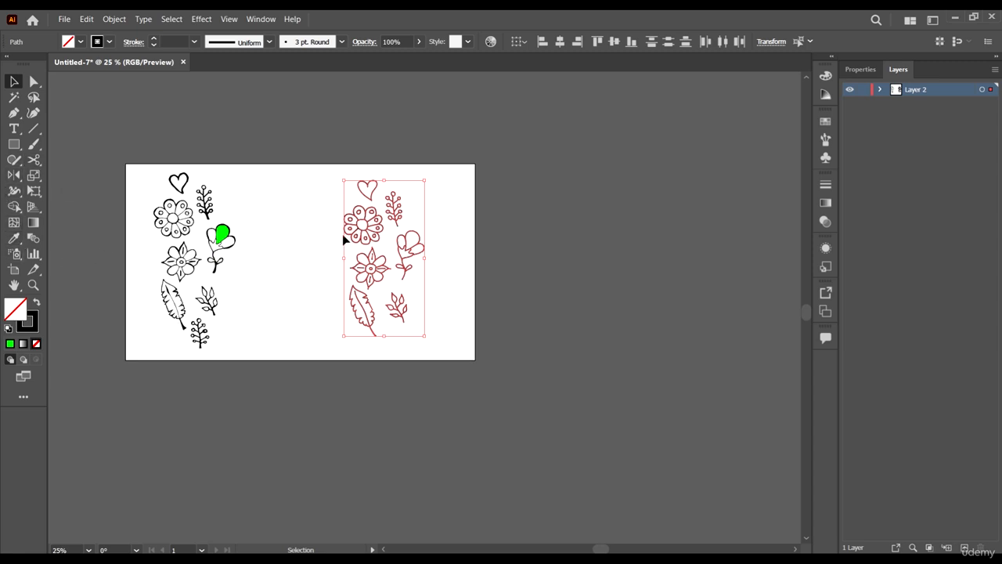
{"action": "left_click_drag", "start_coordinate": [140, 148], "coordinate": [312, 360]}
{"action": "scroll", "coordinate": [161, 193], "scroll_direction": "up", "scroll_amount": 2}
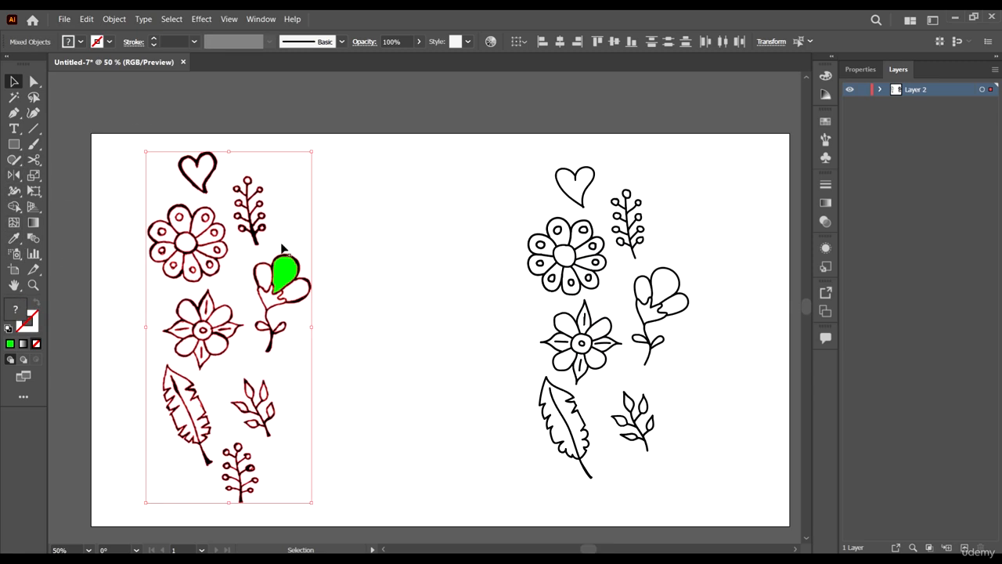
{"action": "scroll", "coordinate": [371, 273], "scroll_direction": "left", "scroll_amount": 3}
{"action": "scroll", "coordinate": [457, 292], "scroll_direction": "up", "scroll_amount": 4}
{"action": "scroll", "coordinate": [460, 270], "scroll_direction": "down", "scroll_amount": 9}
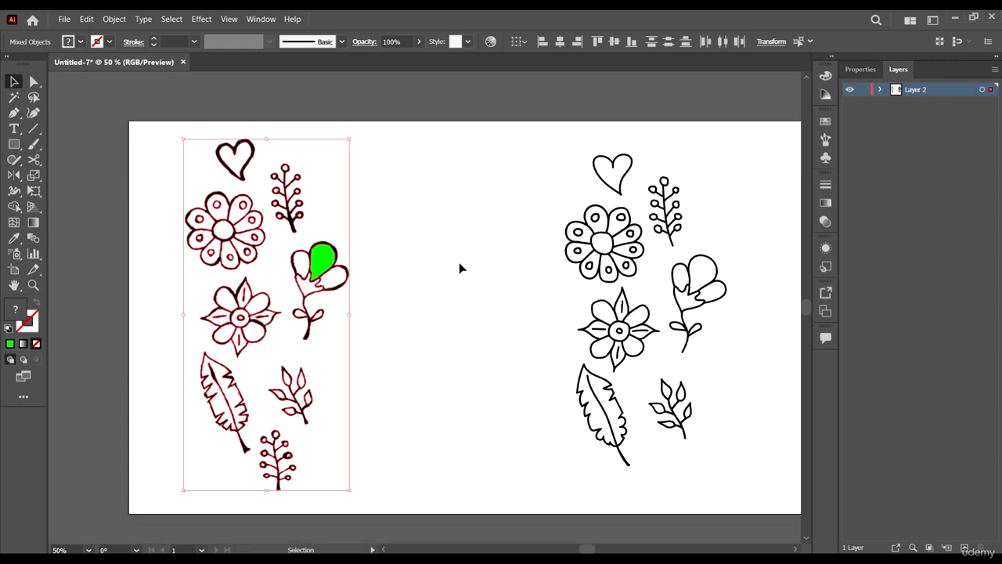
{"action": "scroll", "coordinate": [227, 183], "scroll_direction": "up", "scroll_amount": 2}
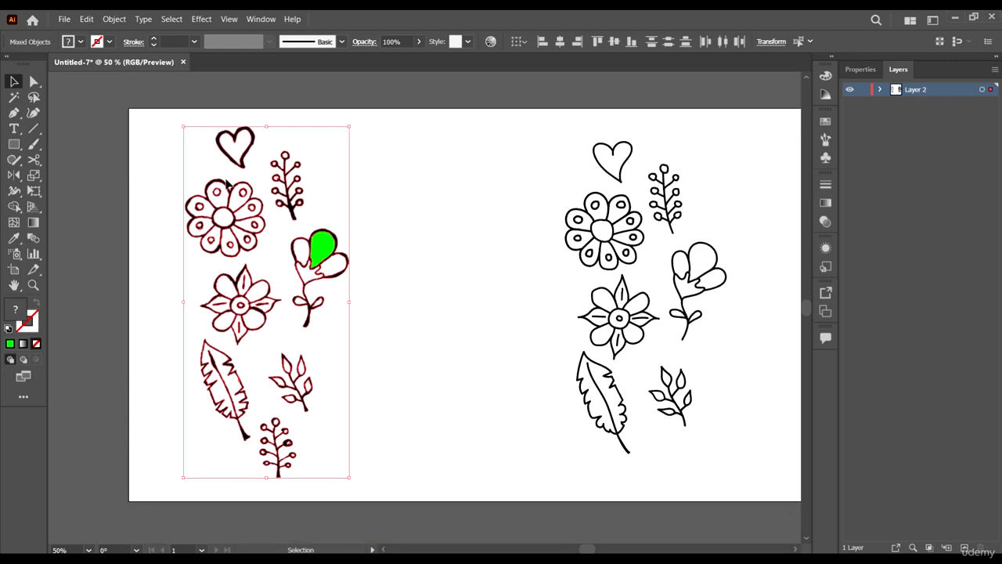
{"action": "left_click", "coordinate": [465, 291]}
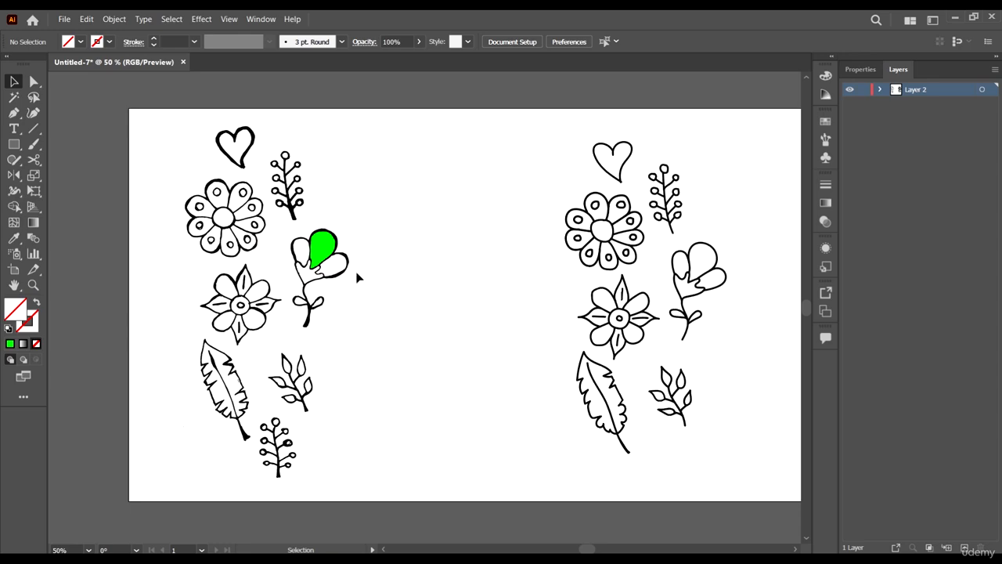
Fill all nine petals of the thick-lined round flower with orange.
{"action": "scroll", "coordinate": [337, 262], "scroll_direction": "up", "scroll_amount": 1}
{"action": "scroll", "coordinate": [203, 219], "scroll_direction": "up", "scroll_amount": 4}
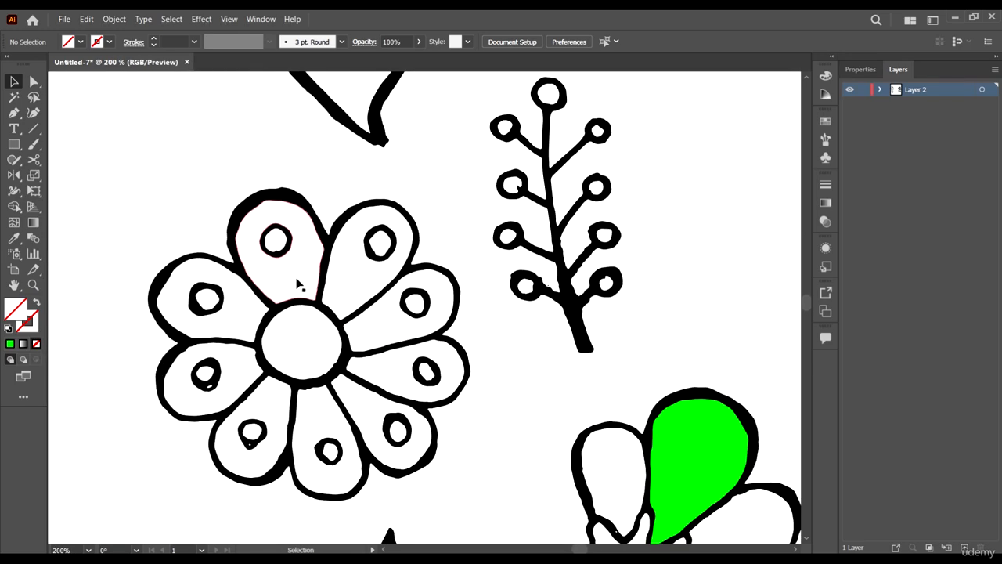
{"action": "left_click", "coordinate": [297, 278]}
{"action": "scroll", "coordinate": [299, 276], "scroll_direction": "down", "scroll_amount": 4}
{"action": "scroll", "coordinate": [323, 269], "scroll_direction": "up", "scroll_amount": 4}
{"action": "left_click", "coordinate": [294, 299], "text": "shift"}
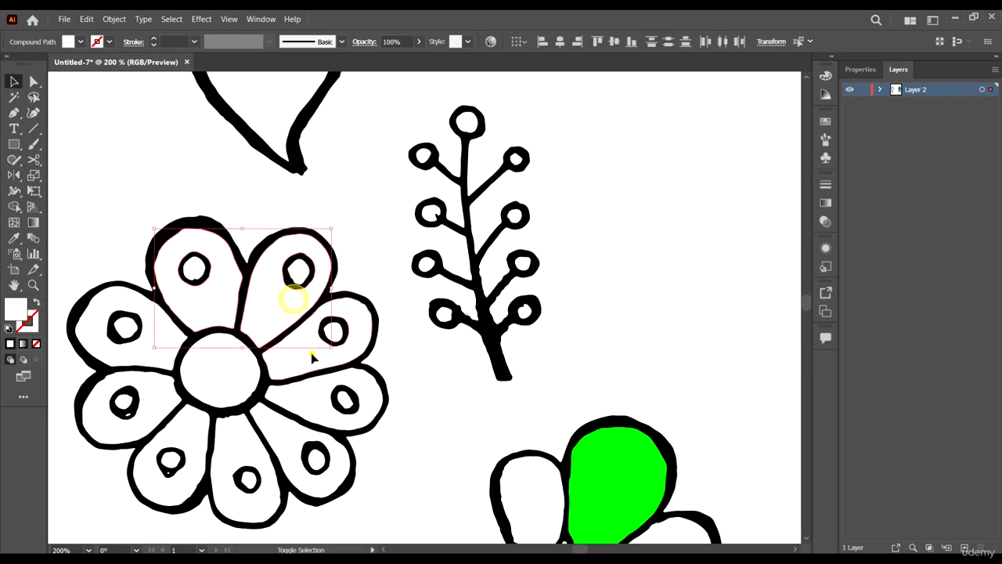
{"action": "left_click", "coordinate": [312, 357], "text": "shift"}
{"action": "left_click", "coordinate": [315, 389], "text": "shift"}
{"action": "left_click", "coordinate": [284, 447], "text": "shift"}
{"action": "left_click", "coordinate": [250, 450], "text": "shift"}
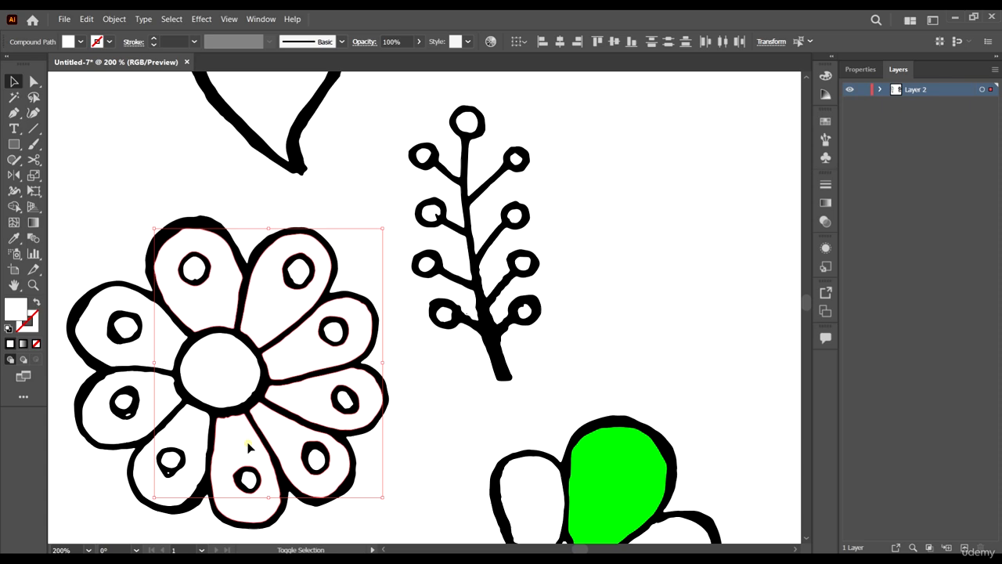
{"action": "left_click", "coordinate": [187, 440], "text": "shift"}
{"action": "left_click", "coordinate": [146, 392], "text": "shift"}
{"action": "left_click", "coordinate": [154, 337], "text": "shift"}
{"action": "scroll", "coordinate": [258, 276], "scroll_direction": "down", "scroll_amount": 5}
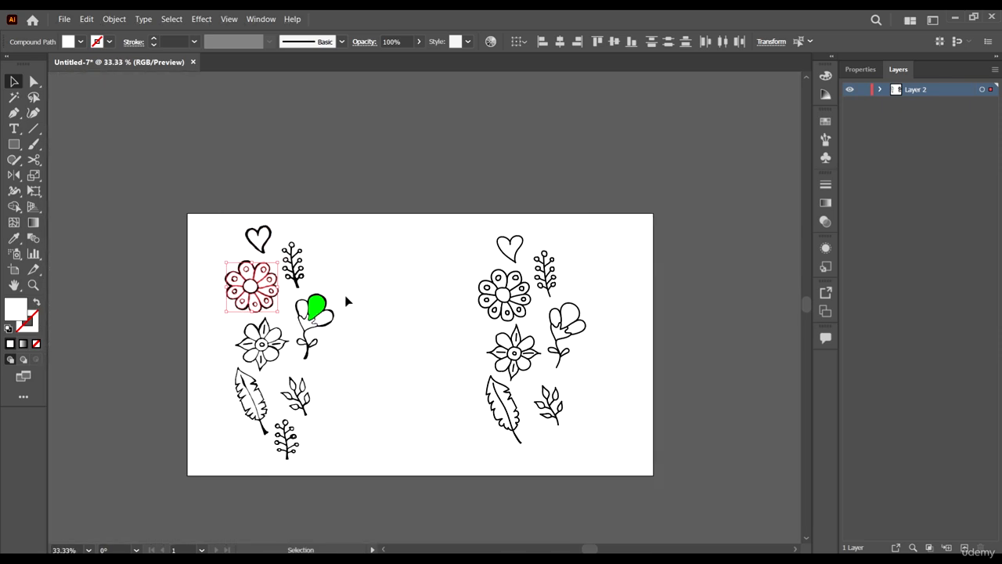
{"action": "scroll", "coordinate": [346, 300], "scroll_direction": "up", "scroll_amount": 1}
{"action": "scroll", "coordinate": [118, 133], "scroll_direction": "down", "scroll_amount": 1}
{"action": "left_click", "coordinate": [80, 41]}
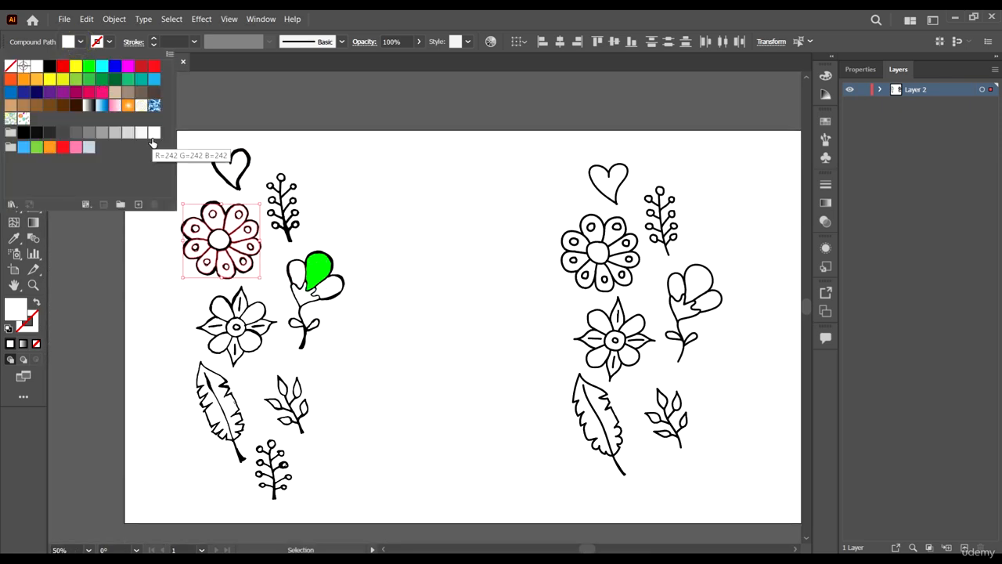
{"action": "left_click", "coordinate": [37, 80]}
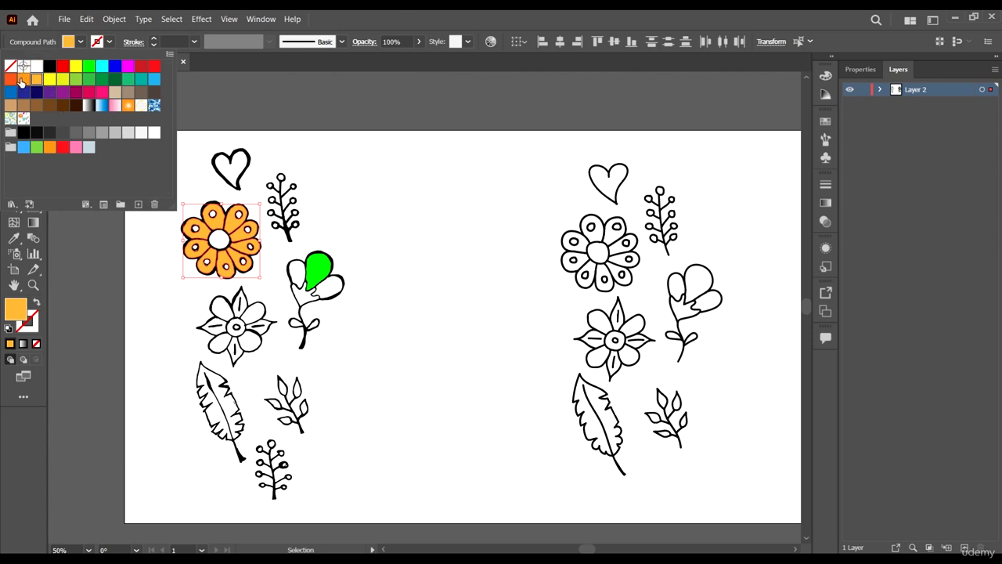
{"action": "left_click", "coordinate": [21, 81]}
{"action": "key", "text": "Escape"}
{"action": "scroll", "coordinate": [195, 223], "scroll_direction": "up", "scroll_amount": 2}
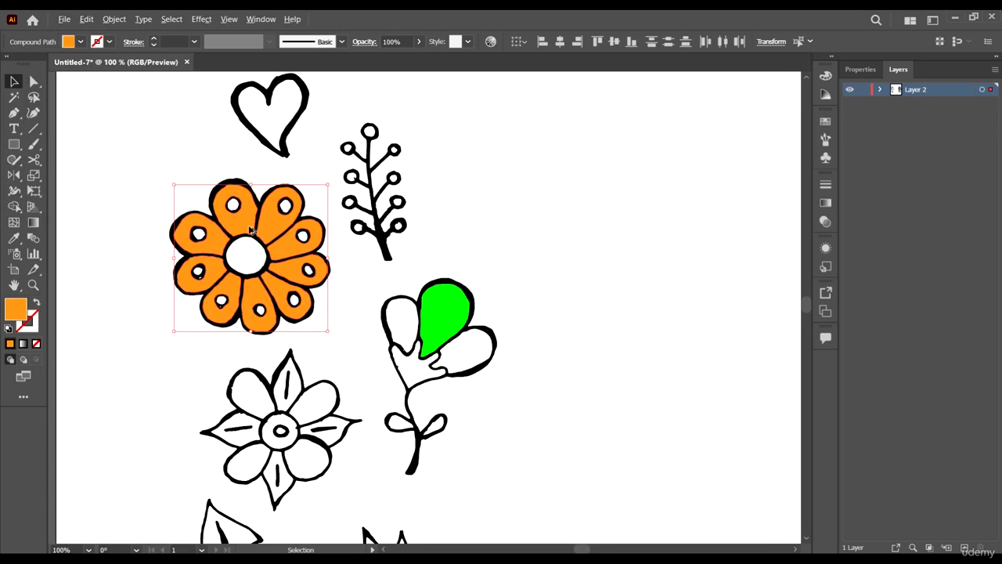
{"action": "scroll", "coordinate": [354, 240], "scroll_direction": "down", "scroll_amount": 2}
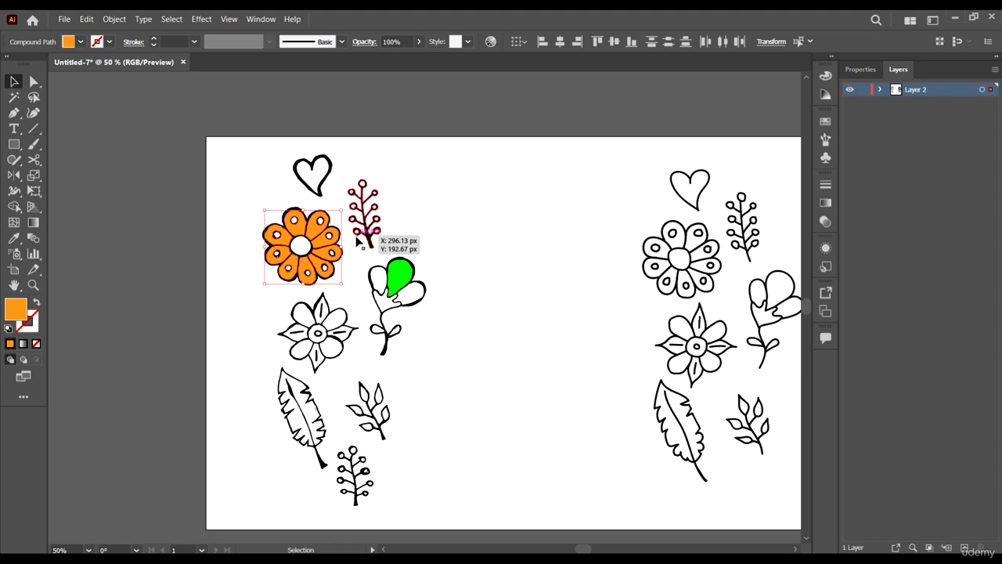
{"action": "scroll", "coordinate": [357, 242], "scroll_direction": "down", "scroll_amount": 1}
{"action": "scroll", "coordinate": [313, 196], "scroll_direction": "up", "scroll_amount": 3}
Fill the centre circle of the orange flower with bright pink.
{"action": "left_click", "coordinate": [604, 223]}
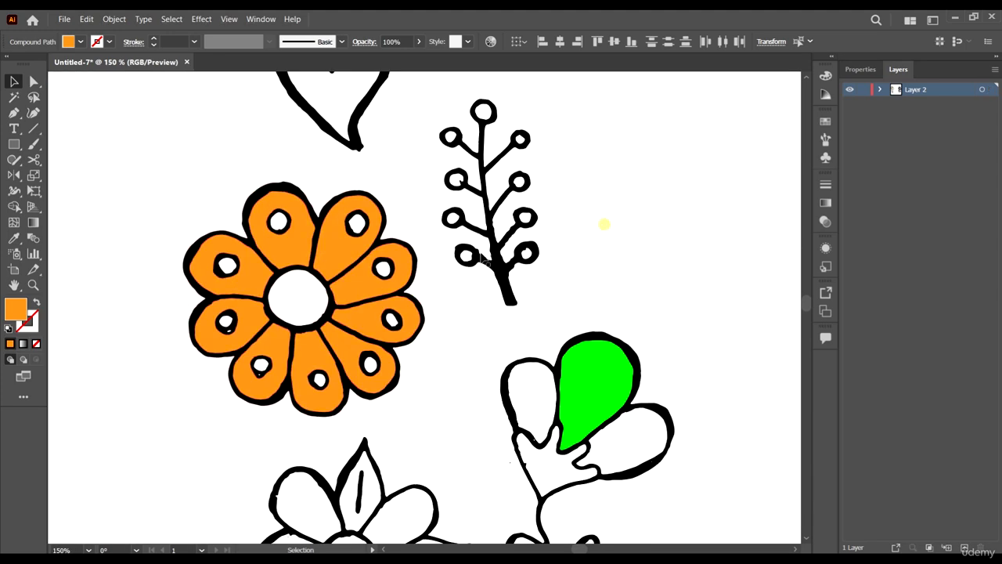
{"action": "left_click", "coordinate": [286, 290]}
{"action": "scroll", "coordinate": [286, 289], "scroll_direction": "down", "scroll_amount": 1}
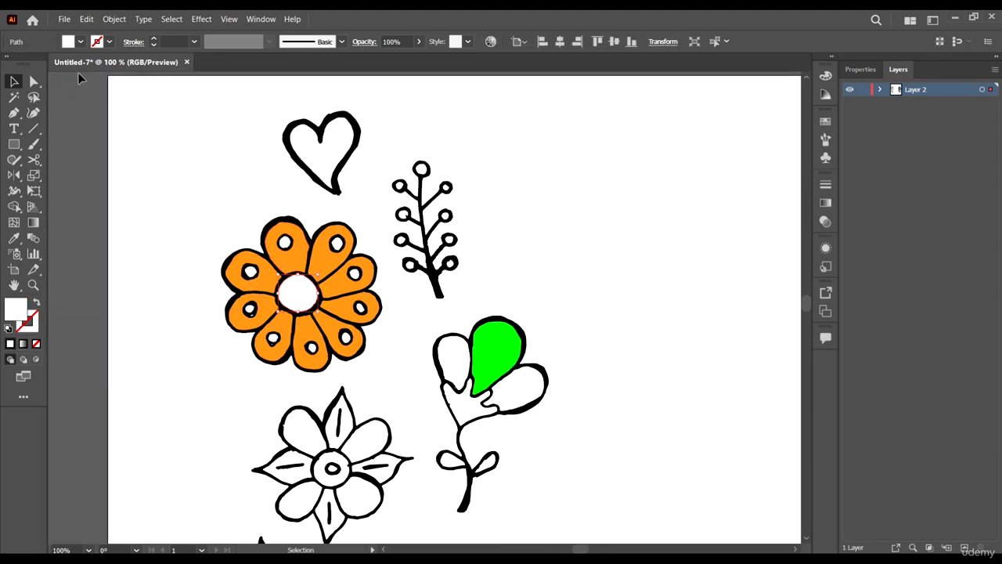
{"action": "left_click", "coordinate": [79, 42]}
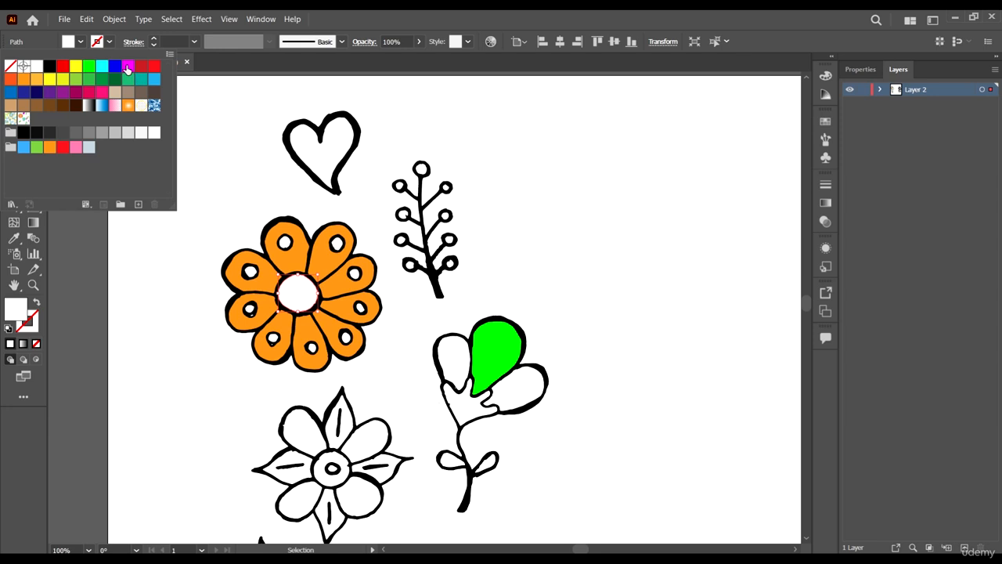
{"action": "left_click", "coordinate": [127, 67]}
{"action": "left_click", "coordinate": [101, 93]}
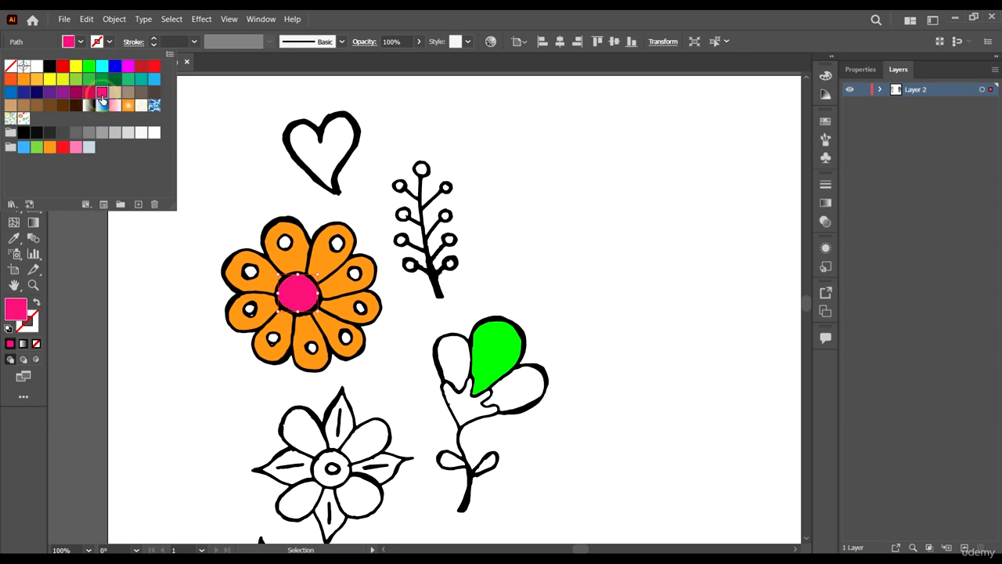
{"action": "left_click", "coordinate": [447, 14]}
{"action": "key", "text": "ctrl+minus"}
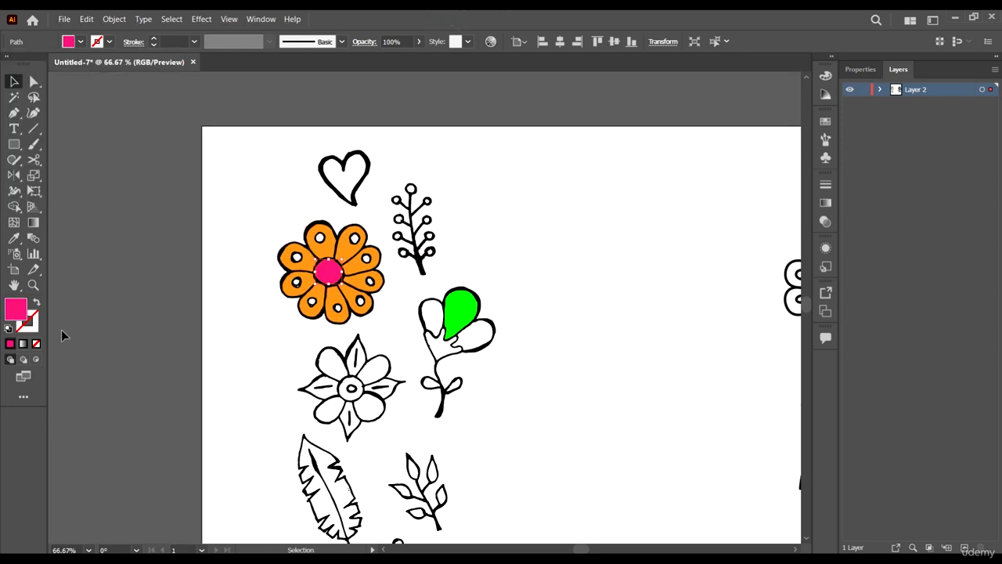
Lighten the pink fill of the orange flower's centre circle to F42F8E and deselect it.
{"action": "double_click", "coordinate": [21, 312]}
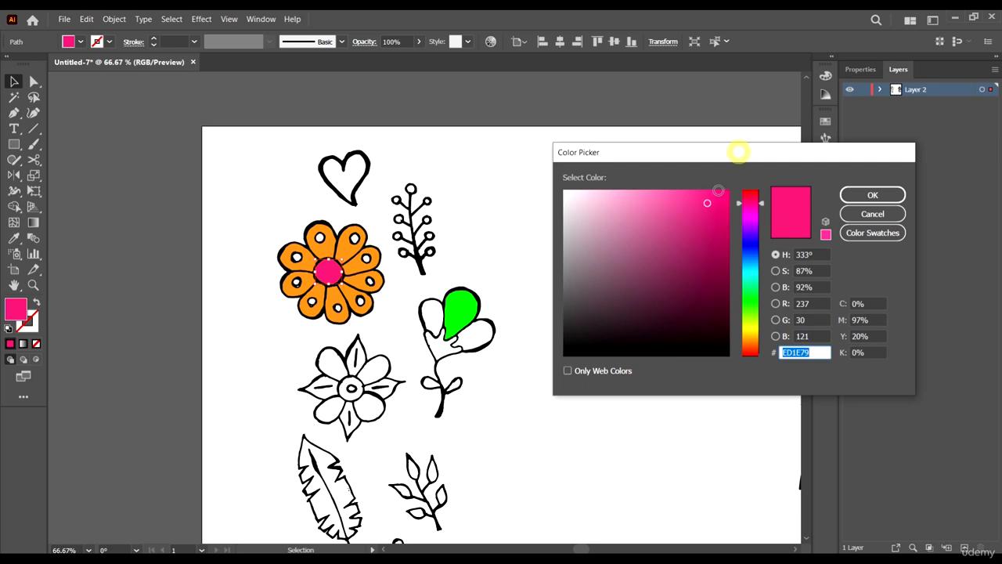
{"action": "left_click_drag", "start_coordinate": [703, 199], "coordinate": [698, 195]}
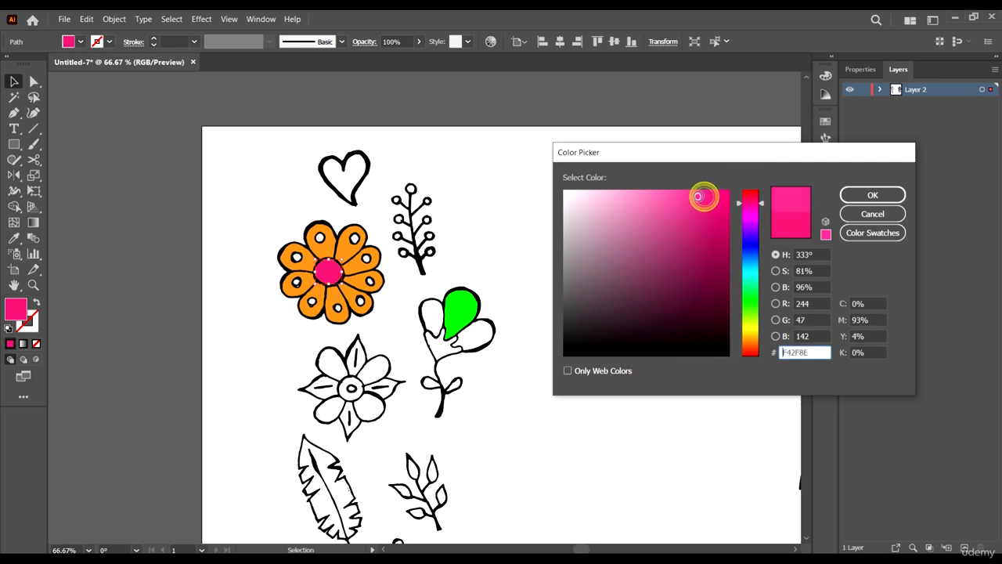
{"action": "left_click", "coordinate": [872, 195]}
{"action": "left_click", "coordinate": [491, 341]}
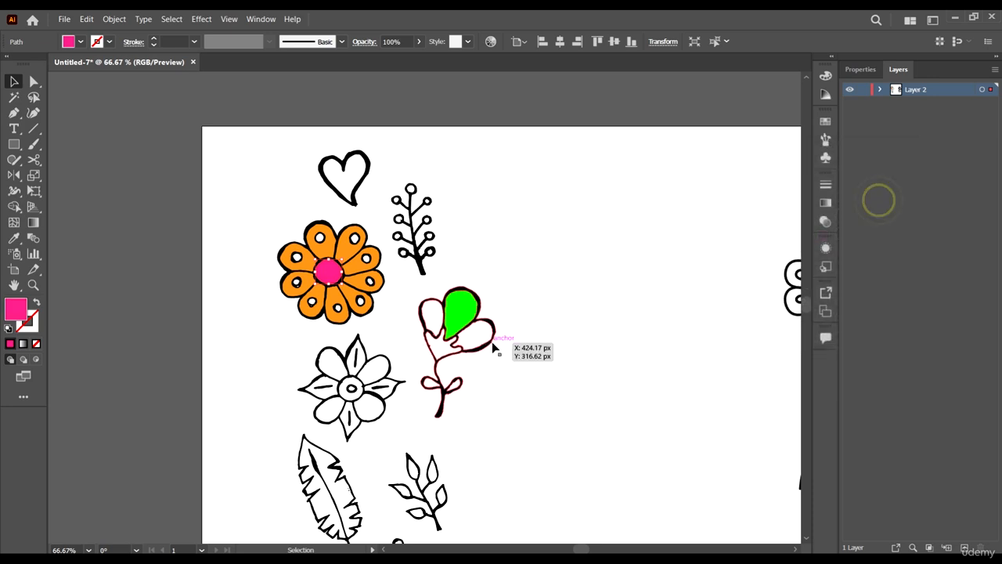
{"action": "left_click", "coordinate": [557, 280]}
Fill the white spots in all nine petals, including the tiny specks in their rings, with orange sampled from a petal.
{"action": "key", "text": "ctrl+plus"}
{"action": "key", "text": "ctrl+plus"}
{"action": "key", "text": "ctrl+plus"}
{"action": "key", "text": "ctrl+plus"}
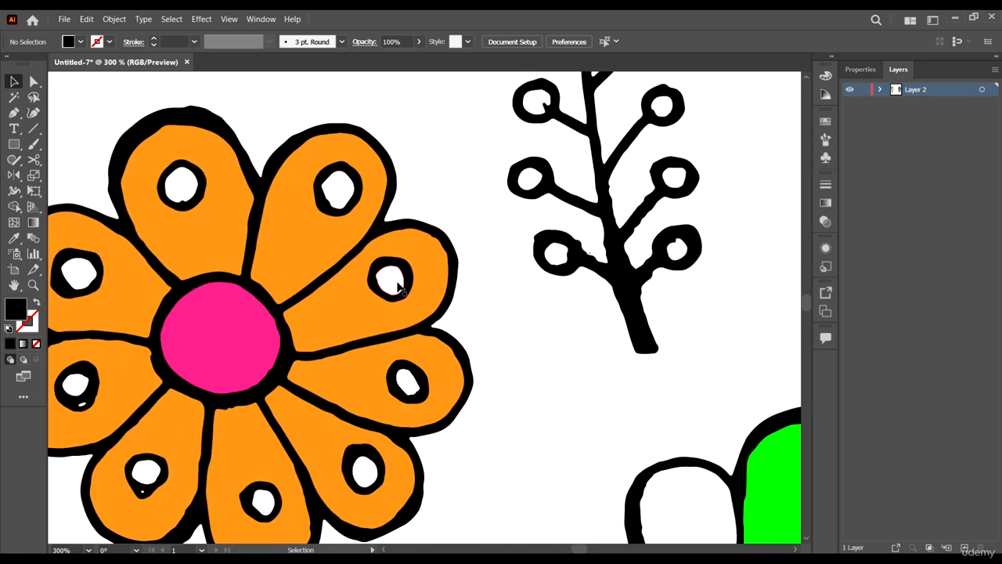
{"action": "left_click", "coordinate": [390, 280]}
{"action": "left_click", "coordinate": [333, 198], "text": "shift"}
{"action": "left_click", "coordinate": [176, 187], "text": "shift"}
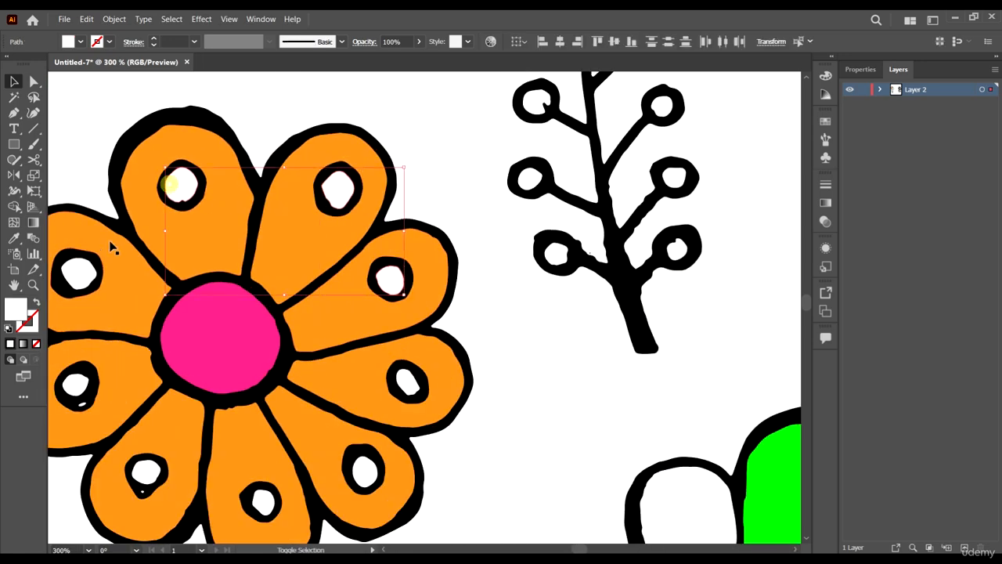
{"action": "left_click", "coordinate": [82, 270], "text": "shift"}
{"action": "key", "text": "ctrl+plus"}
{"action": "key", "text": "ctrl+plus"}
{"action": "key", "text": "ctrl+plus"}
{"action": "key", "text": "ctrl+plus"}
{"action": "key", "text": "ctrl+plus"}
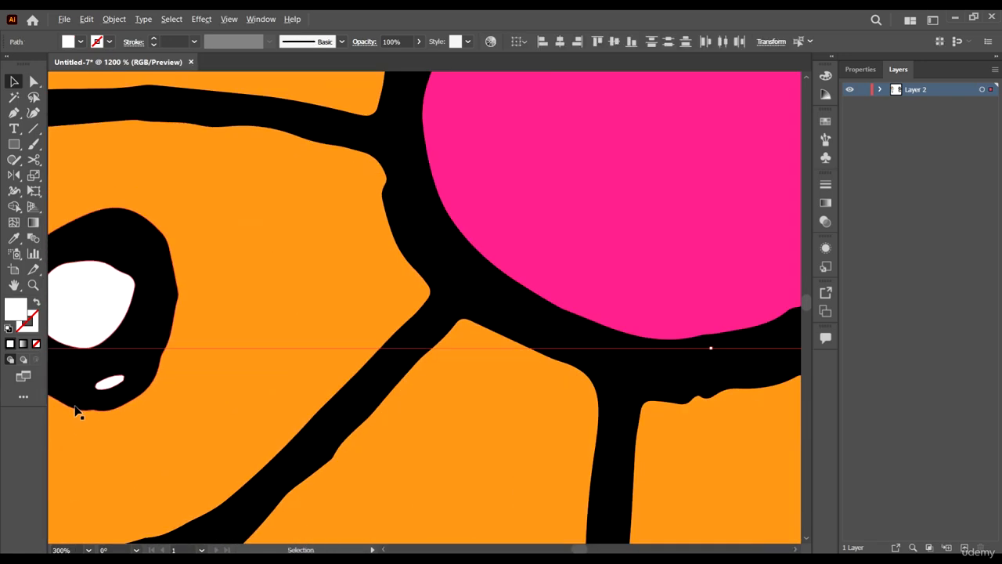
{"action": "left_click", "coordinate": [132, 384], "text": "shift"}
{"action": "scroll", "coordinate": [198, 408], "scroll_direction": "down", "scroll_amount": 5}
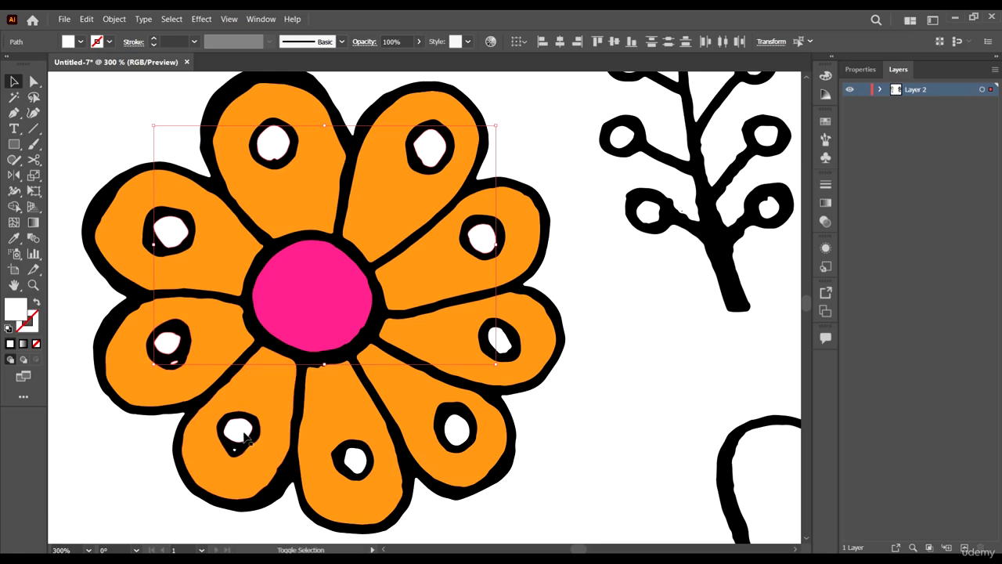
{"action": "left_click", "coordinate": [238, 428], "text": "shift"}
{"action": "scroll", "coordinate": [240, 459], "scroll_direction": "up", "scroll_amount": 5}
{"action": "left_click", "coordinate": [202, 440], "text": "shift"}
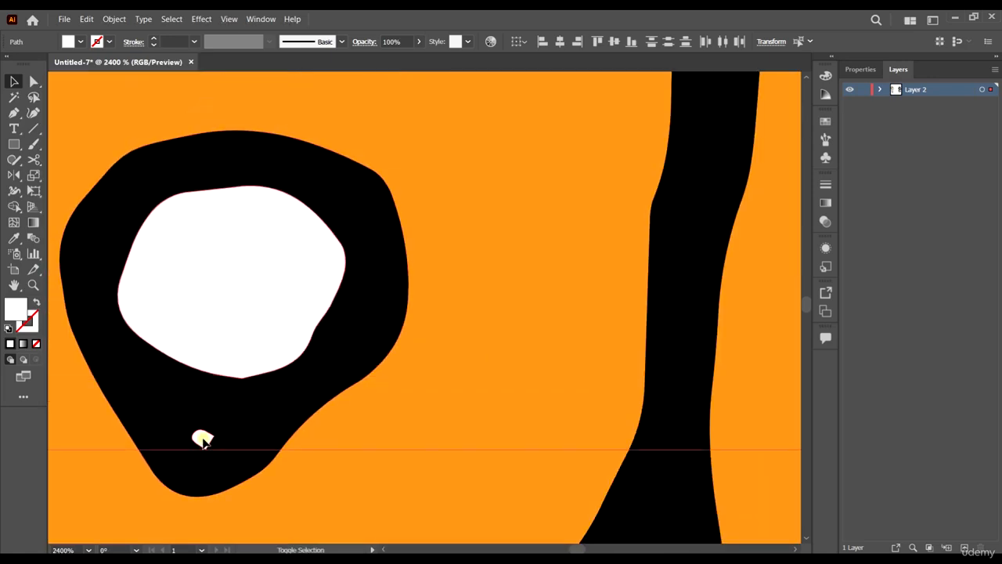
{"action": "scroll", "coordinate": [202, 440], "scroll_direction": "down", "scroll_amount": 4}
{"action": "left_click", "coordinate": [329, 413], "text": "shift"}
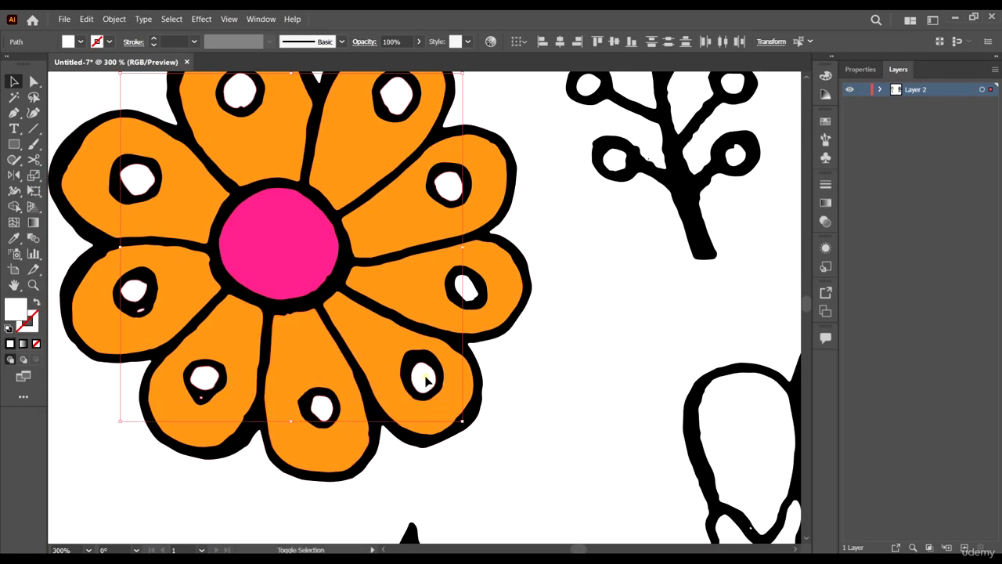
{"action": "left_click", "coordinate": [468, 291], "text": "shift"}
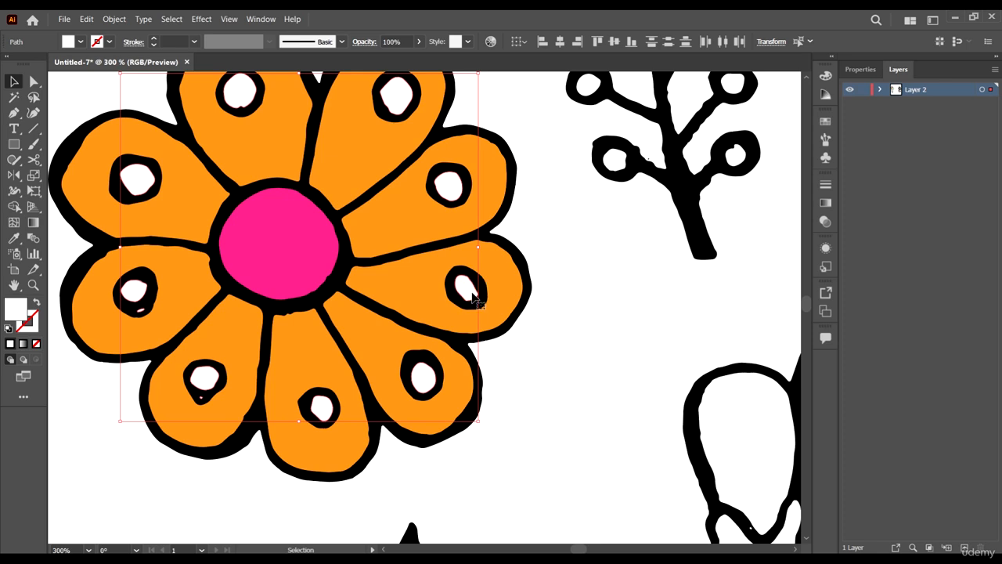
{"action": "left_click", "coordinate": [14, 239]}
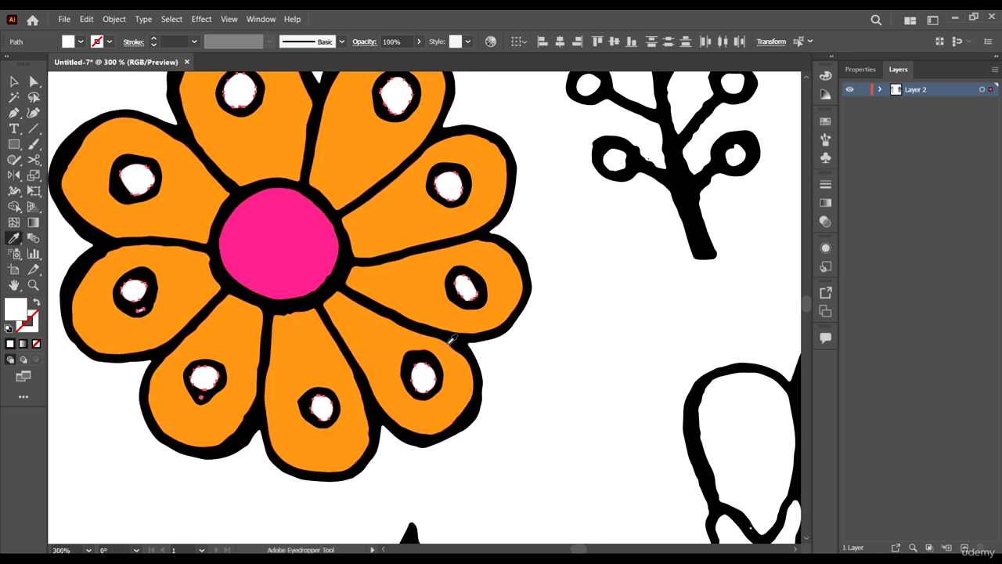
{"action": "left_click", "coordinate": [415, 288]}
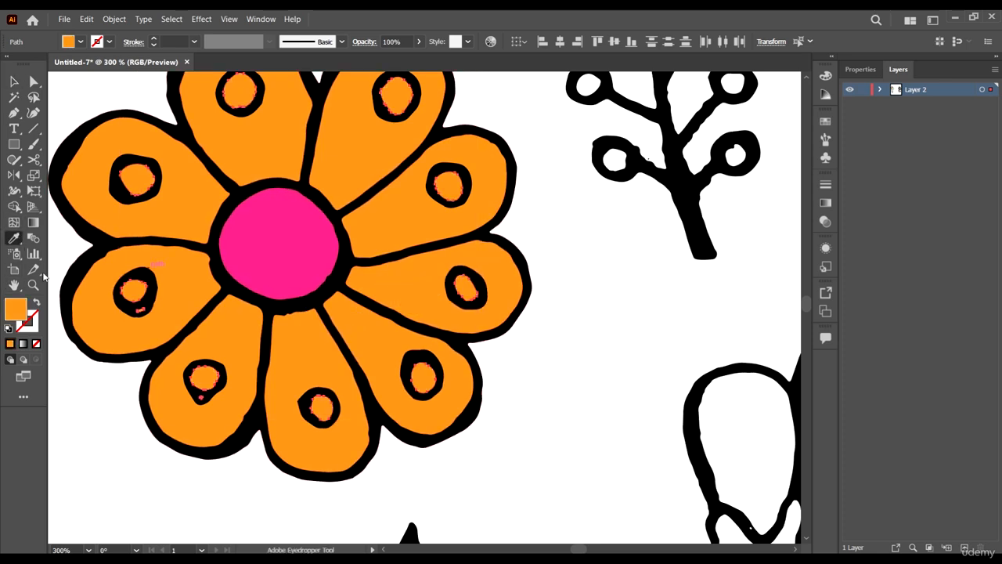
Lighten the fill of the selected petal spots to the pale orange FFAA55 and deselect them.
{"action": "double_click", "coordinate": [19, 311]}
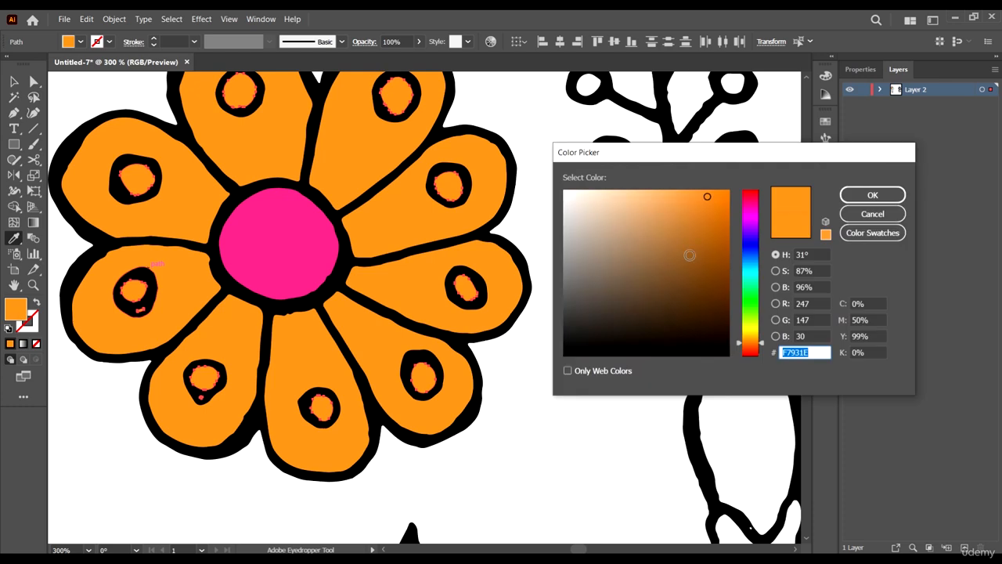
{"action": "mouse_move", "coordinate": [701, 202]}
{"action": "left_mouse_down"}
{"action": "mouse_move", "coordinate": [689, 179]}
{"action": "mouse_move", "coordinate": [676, 178]}
{"action": "left_mouse_up"}
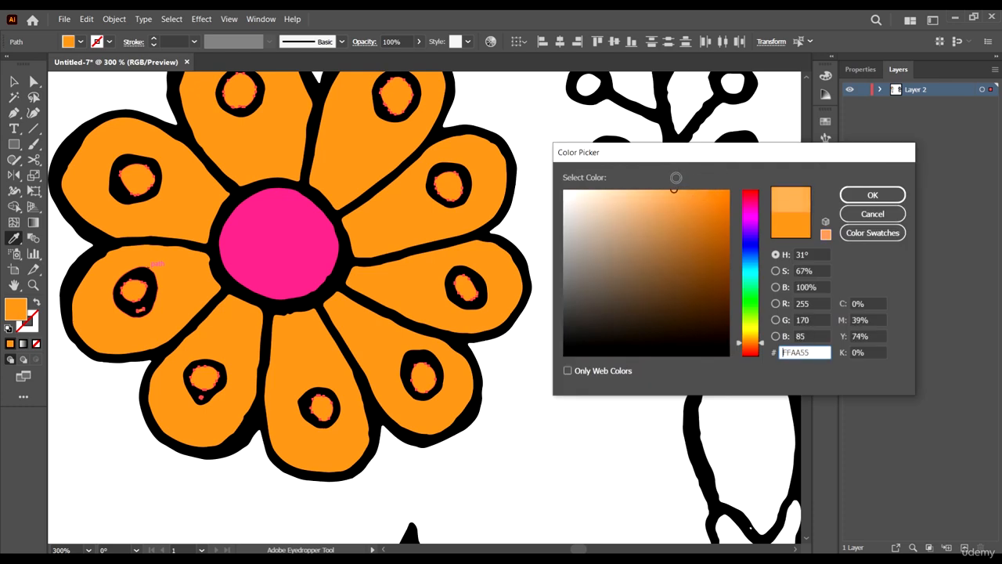
{"action": "left_click", "coordinate": [855, 195]}
{"action": "key", "text": "ctrl+minus"}
{"action": "key", "text": "ctrl+minus"}
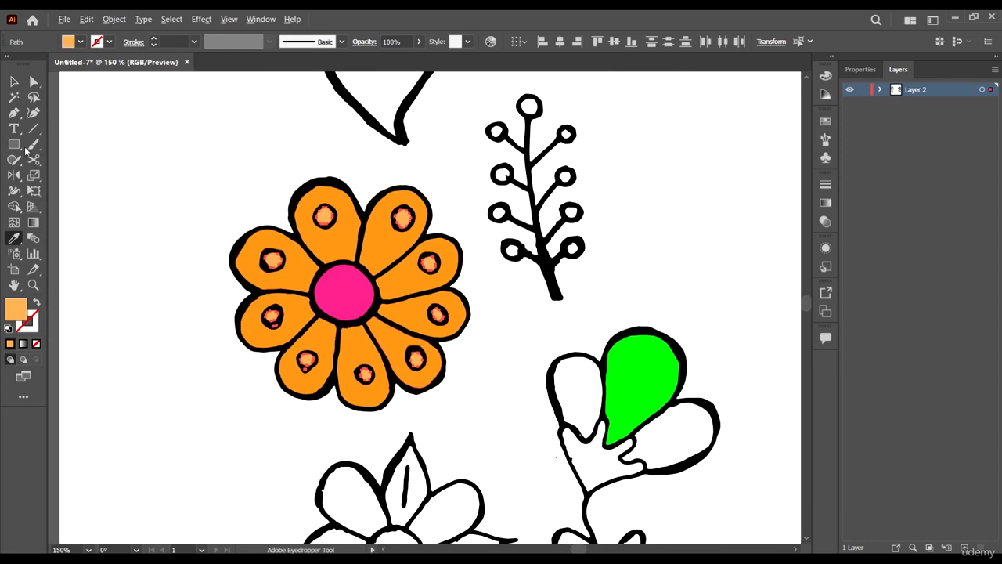
{"action": "left_click", "coordinate": [14, 82]}
{"action": "left_click", "coordinate": [170, 128]}
Set the fill of the petal just right of the round flower's topmost petal to the slightly darker orange F48A21.
{"action": "key", "text": "ctrl+plus"}
{"action": "key", "text": "ctrl+plus"}
{"action": "key", "text": "ctrl+plus"}
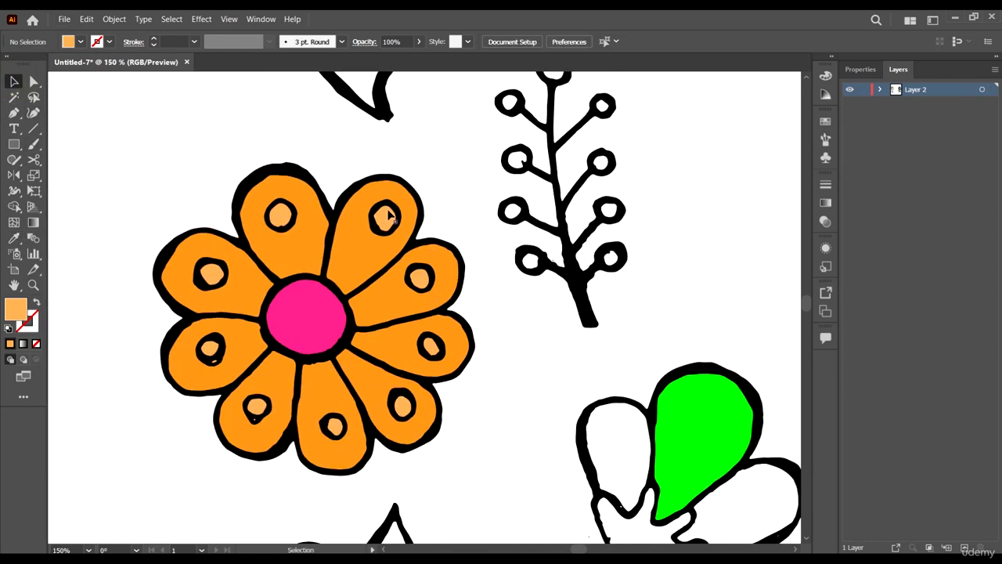
{"action": "left_click", "coordinate": [351, 285]}
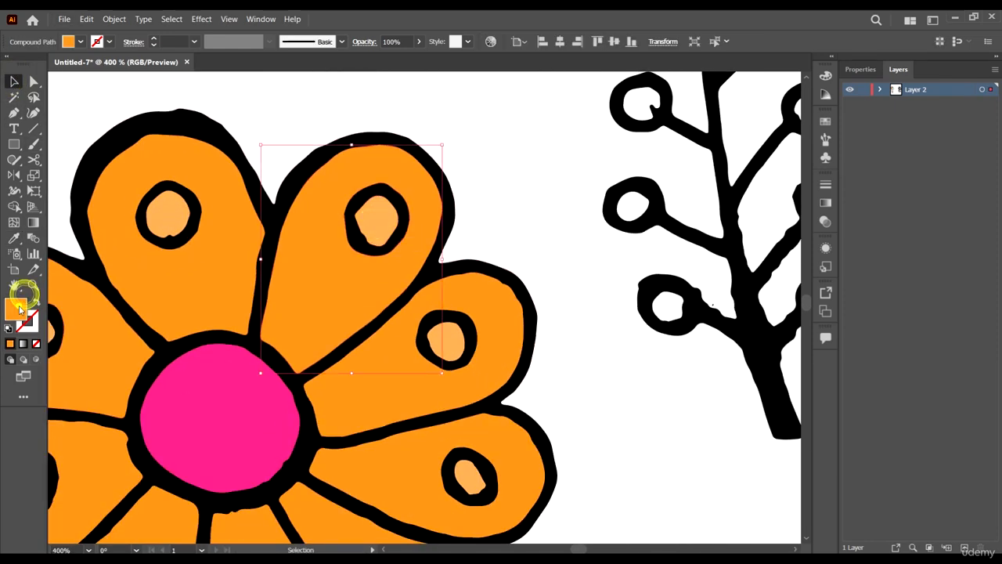
{"action": "double_click", "coordinate": [19, 309]}
{"action": "left_click", "coordinate": [707, 196]}
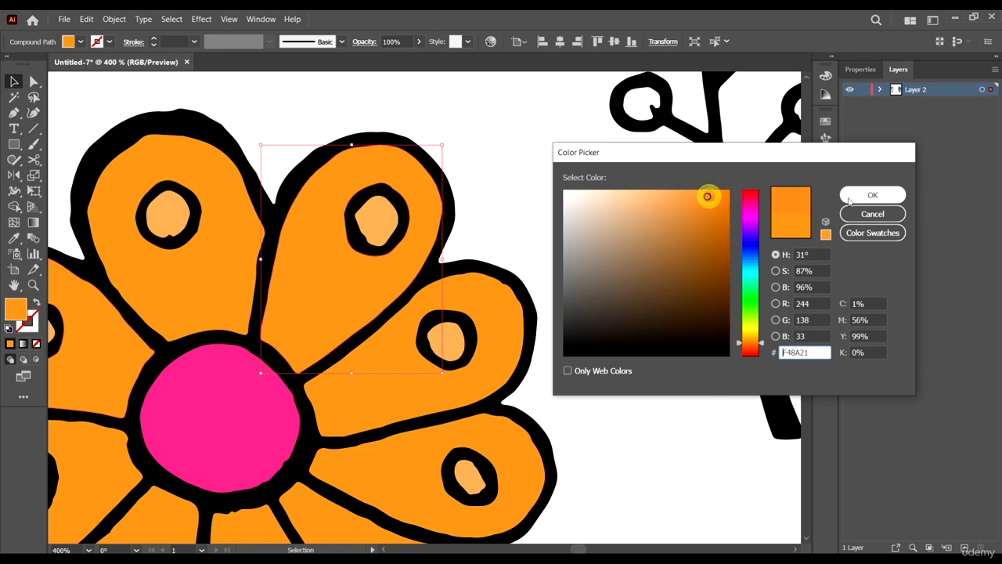
{"action": "left_click", "coordinate": [872, 195]}
{"action": "key", "text": "ctrl+minus"}
{"action": "key", "text": "ctrl+minus"}
{"action": "key", "text": "ctrl+minus"}
Recolour the round flower's black outline with a dark red shade from the Color Guide, after trying neighbouring red and brown shades.
{"action": "left_click", "coordinate": [824, 95]}
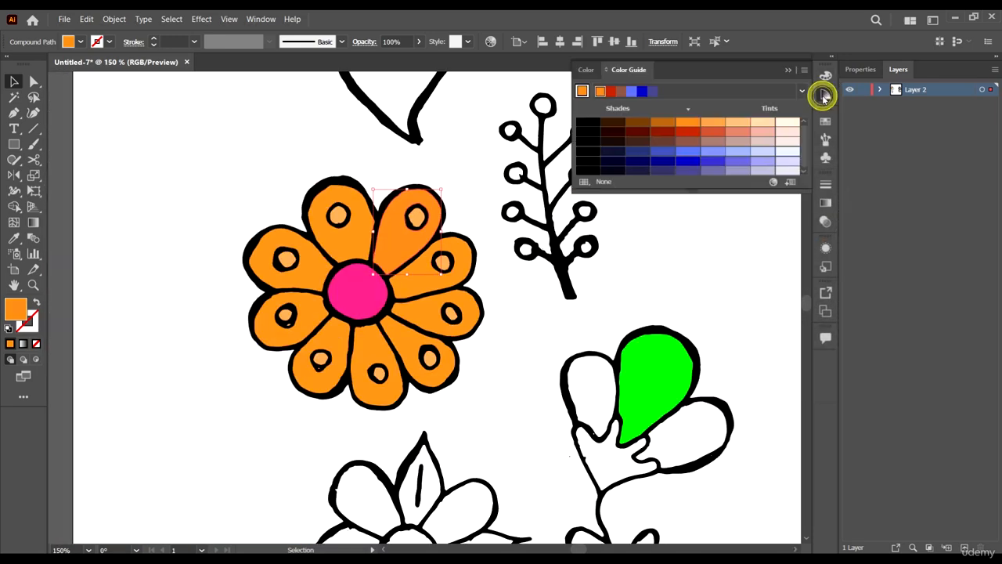
{"action": "scroll", "coordinate": [376, 285], "scroll_direction": "left", "scroll_amount": 1}
{"action": "scroll", "coordinate": [456, 293], "scroll_direction": "up", "scroll_amount": 1}
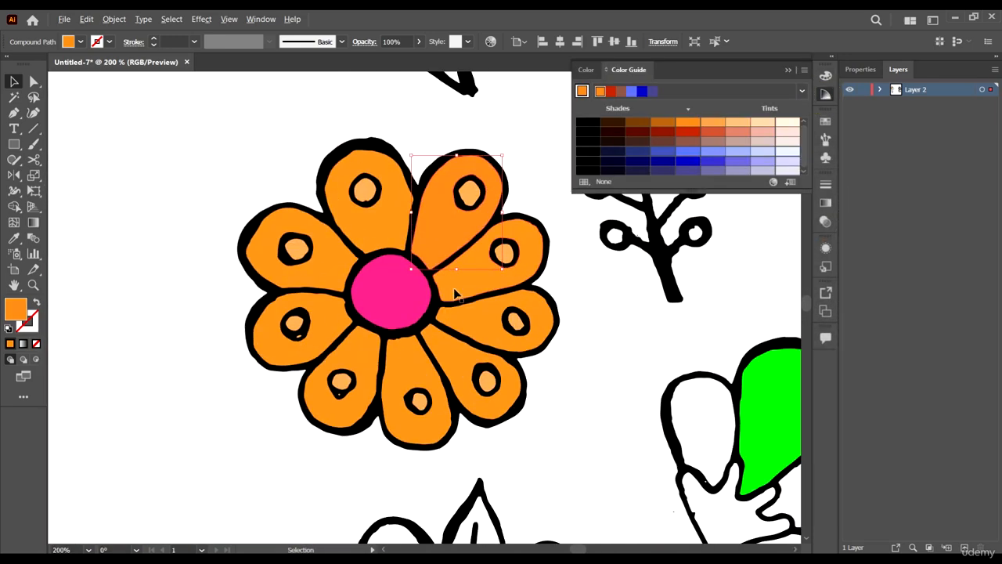
{"action": "scroll", "coordinate": [482, 308], "scroll_direction": "right", "scroll_amount": 1}
{"action": "scroll", "coordinate": [485, 312], "scroll_direction": "right", "scroll_amount": 1}
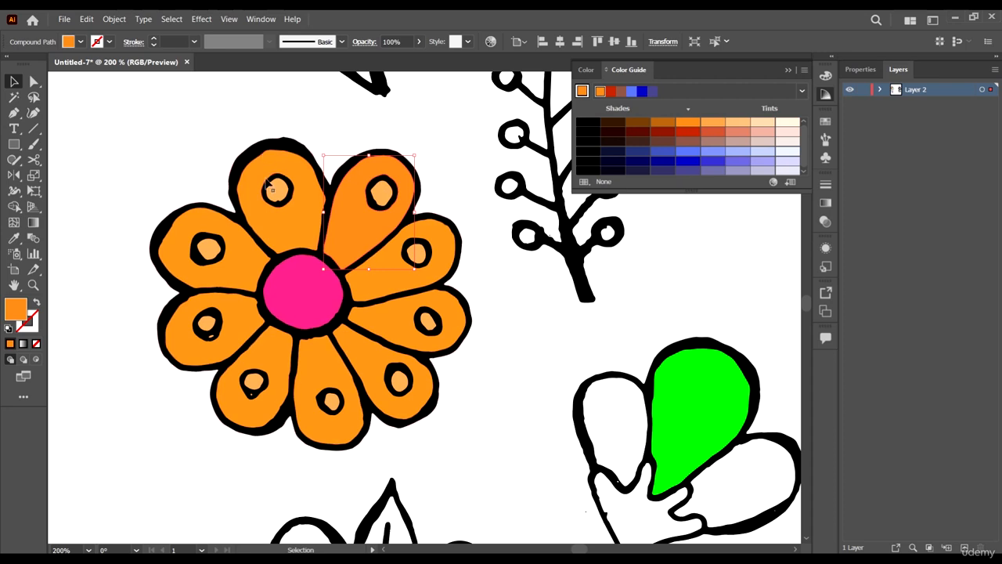
{"action": "left_click", "coordinate": [284, 152]}
{"action": "left_click", "coordinate": [660, 133]}
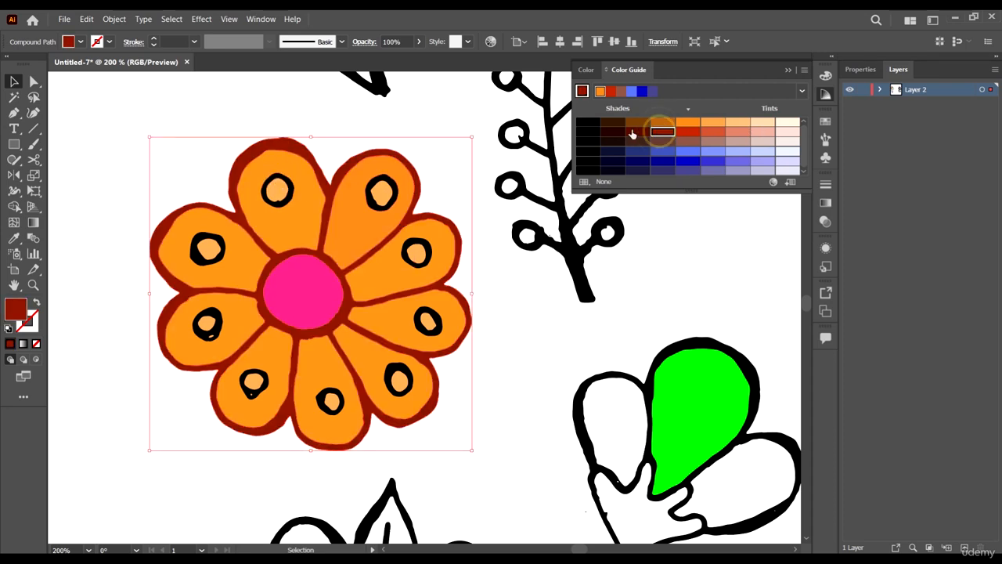
{"action": "left_click", "coordinate": [631, 132]}
{"action": "left_click", "coordinate": [638, 151]}
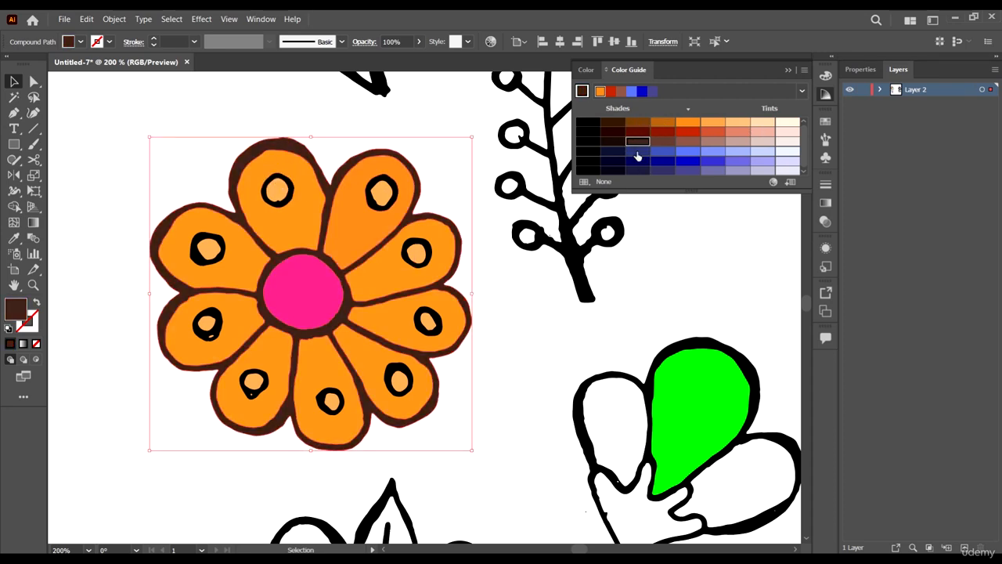
{"action": "left_click", "coordinate": [637, 142]}
{"action": "left_click", "coordinate": [638, 134]}
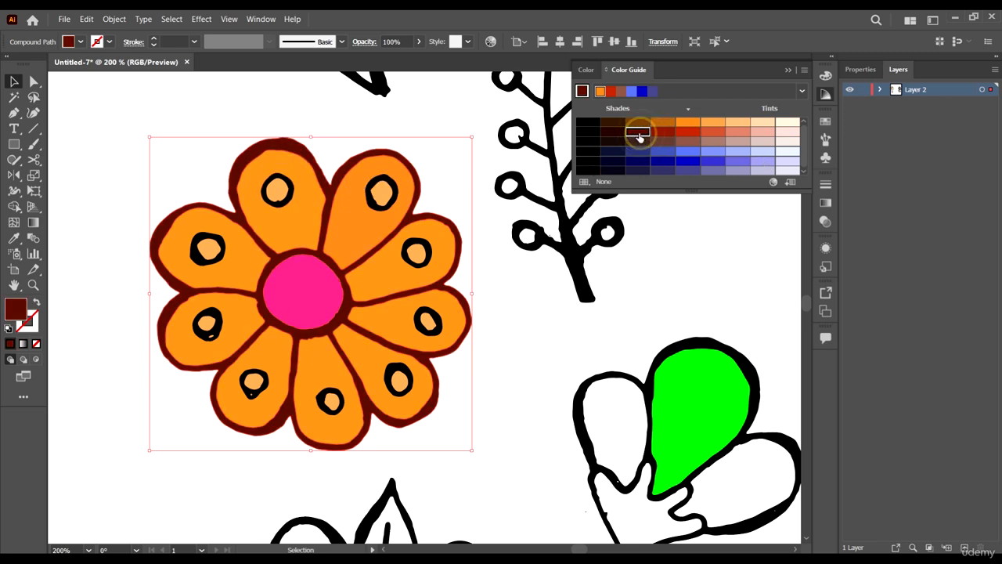
{"action": "left_click", "coordinate": [564, 372]}
{"action": "left_click", "coordinate": [379, 205]}
{"action": "left_click", "coordinate": [417, 264], "text": "shift"}
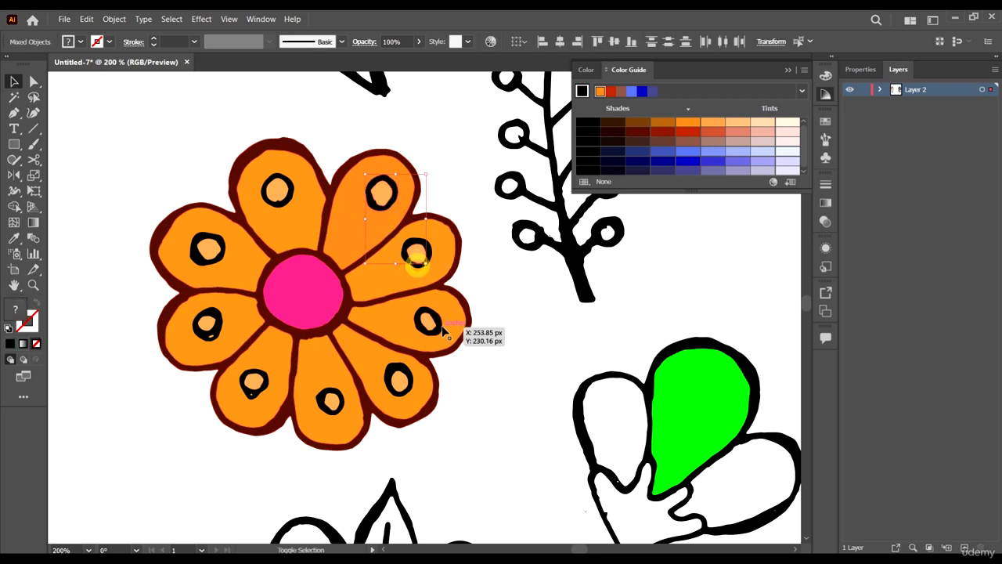
{"action": "left_click", "coordinate": [437, 322], "text": "shift"}
{"action": "left_click", "coordinate": [412, 382], "text": "shift"}
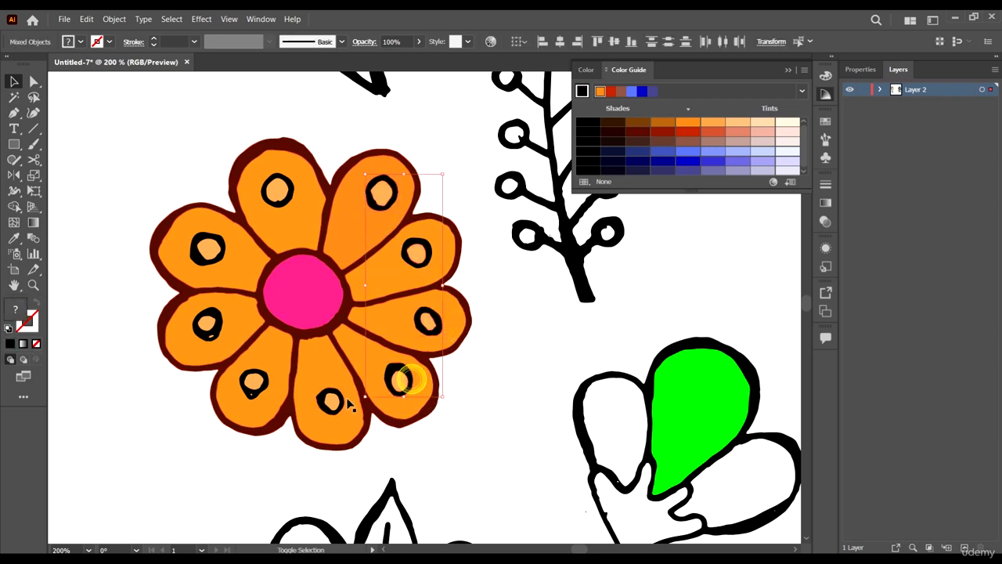
{"action": "left_click", "coordinate": [333, 397], "text": "shift"}
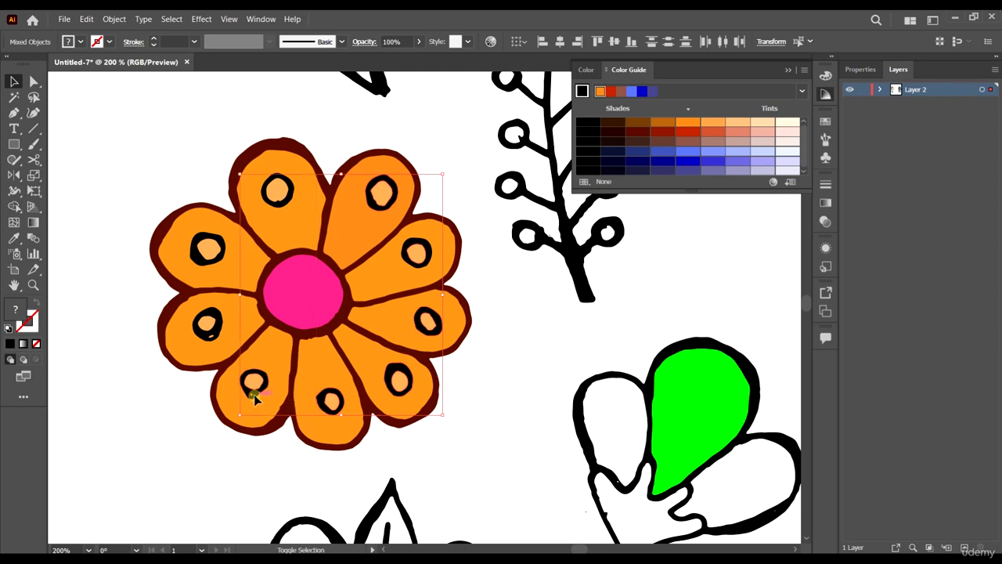
{"action": "left_click", "coordinate": [251, 383], "text": "shift"}
{"action": "left_click", "coordinate": [204, 335], "text": "shift"}
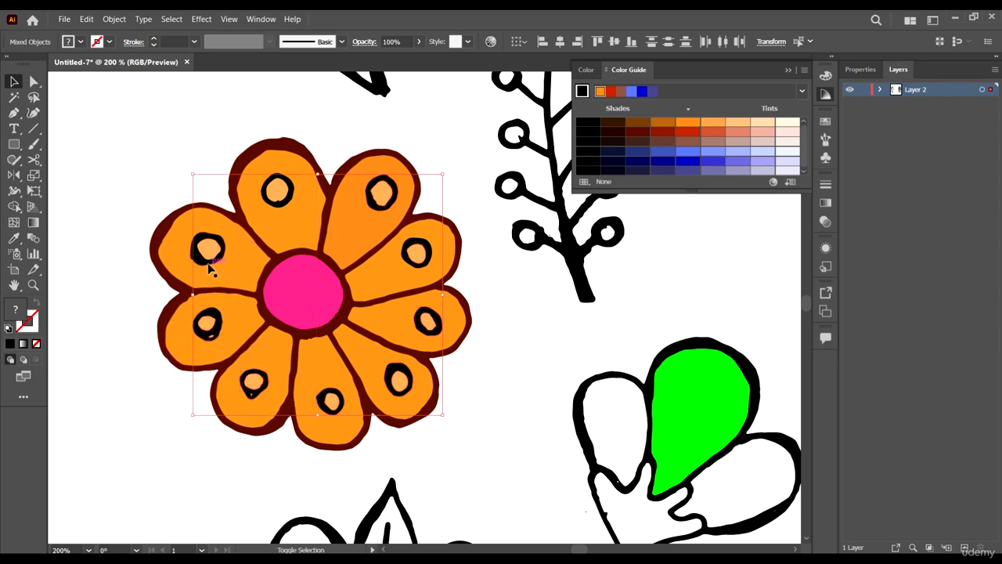
{"action": "left_click", "coordinate": [204, 261], "text": "shift"}
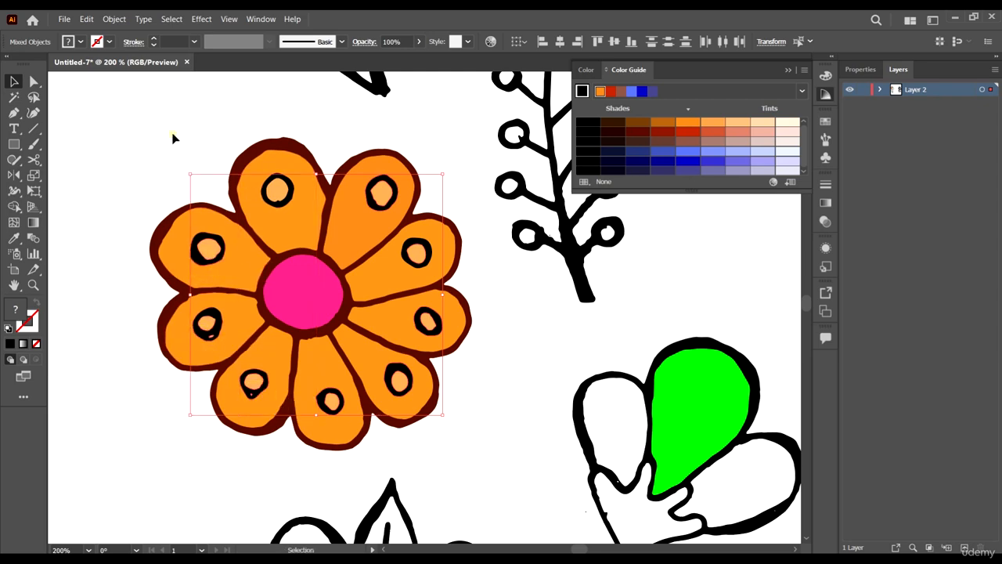
Select the black rings around the spots in all nine petals of the round flower and recolour them with the outline's dark red.
{"action": "left_click", "coordinate": [276, 191]}
{"action": "scroll", "coordinate": [275, 191], "scroll_direction": "up", "scroll_amount": 2}
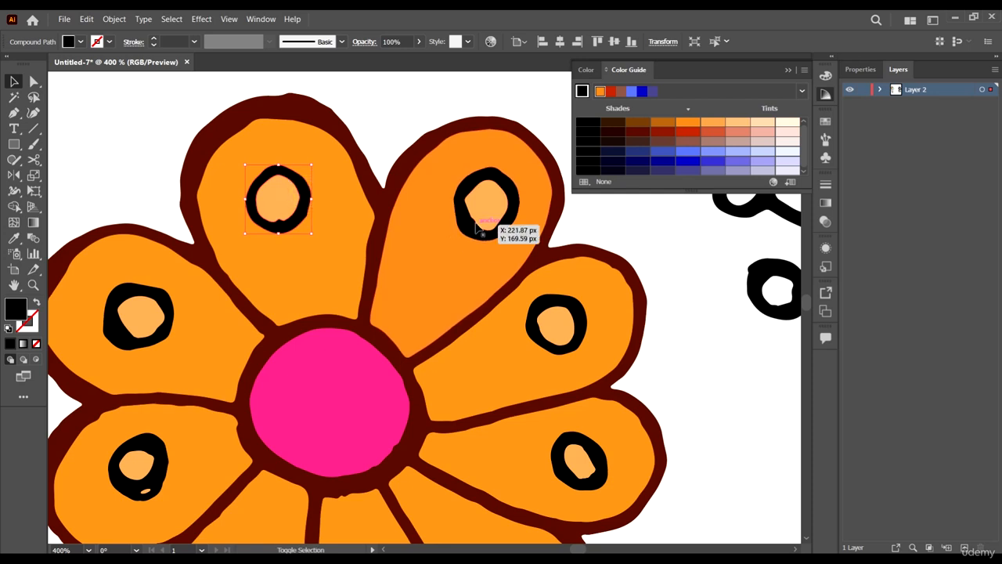
{"action": "left_click", "coordinate": [476, 227], "text": "shift"}
{"action": "left_click", "coordinate": [563, 301], "text": "shift"}
{"action": "scroll", "coordinate": [630, 376], "scroll_direction": "down", "scroll_amount": 2}
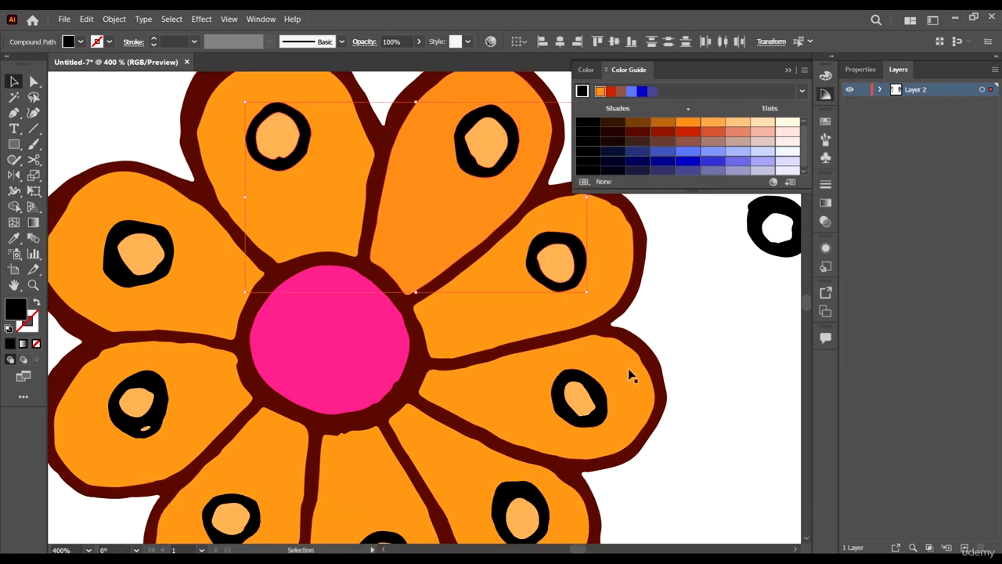
{"action": "left_click", "coordinate": [597, 395], "text": "shift"}
{"action": "scroll", "coordinate": [596, 395], "scroll_direction": "down", "scroll_amount": 4}
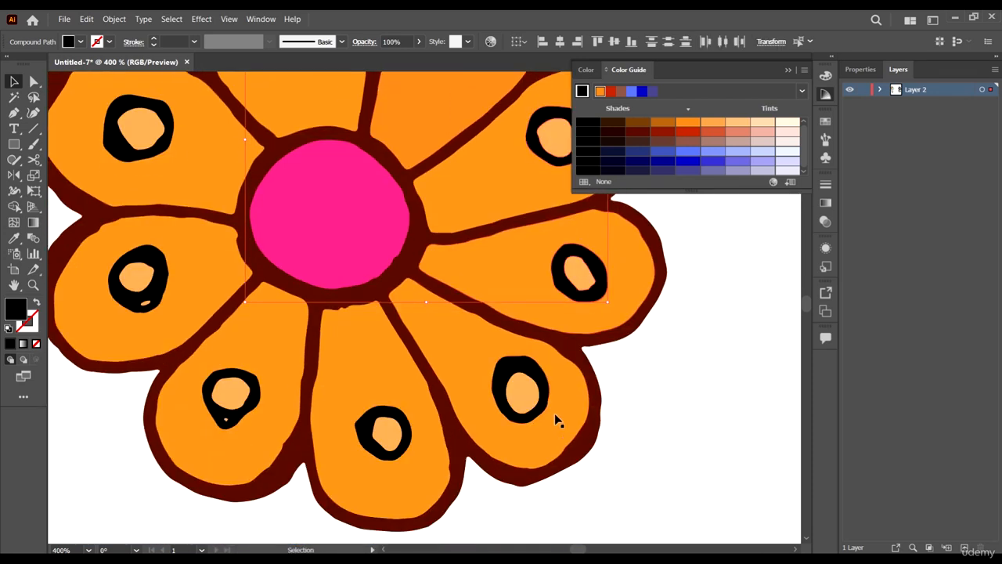
{"action": "left_click", "coordinate": [545, 401], "text": "shift"}
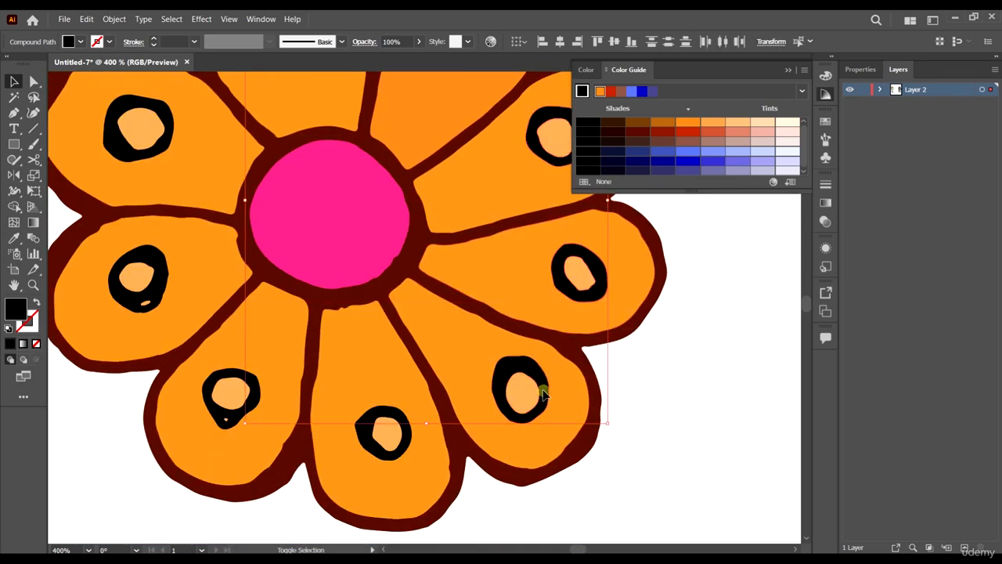
{"action": "left_click", "coordinate": [372, 426], "text": "shift"}
{"action": "left_click", "coordinate": [257, 404], "text": "shift"}
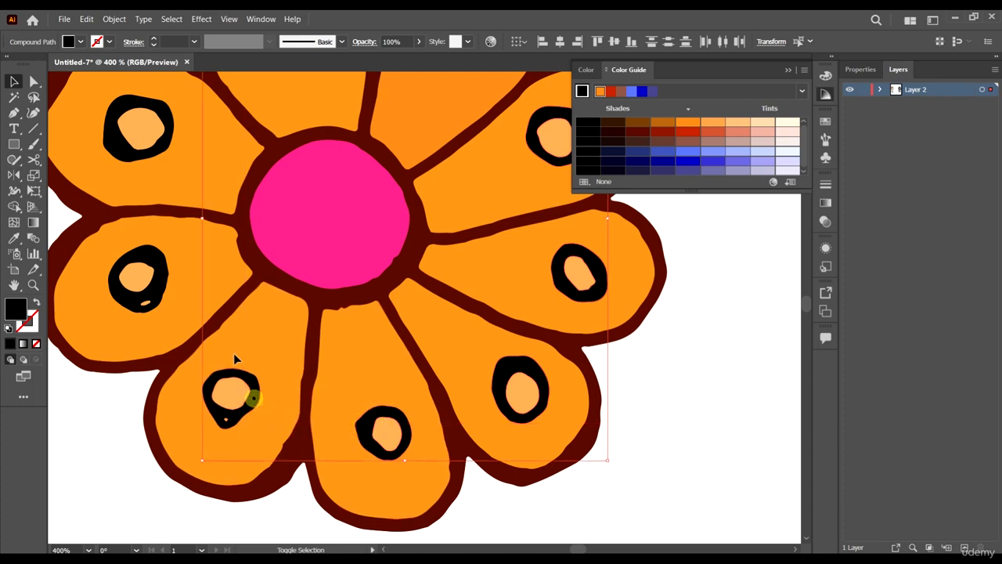
{"action": "left_click", "coordinate": [161, 294], "text": "shift"}
{"action": "left_click", "coordinate": [119, 155], "text": "shift"}
{"action": "scroll", "coordinate": [227, 200], "scroll_direction": "up", "scroll_amount": 4}
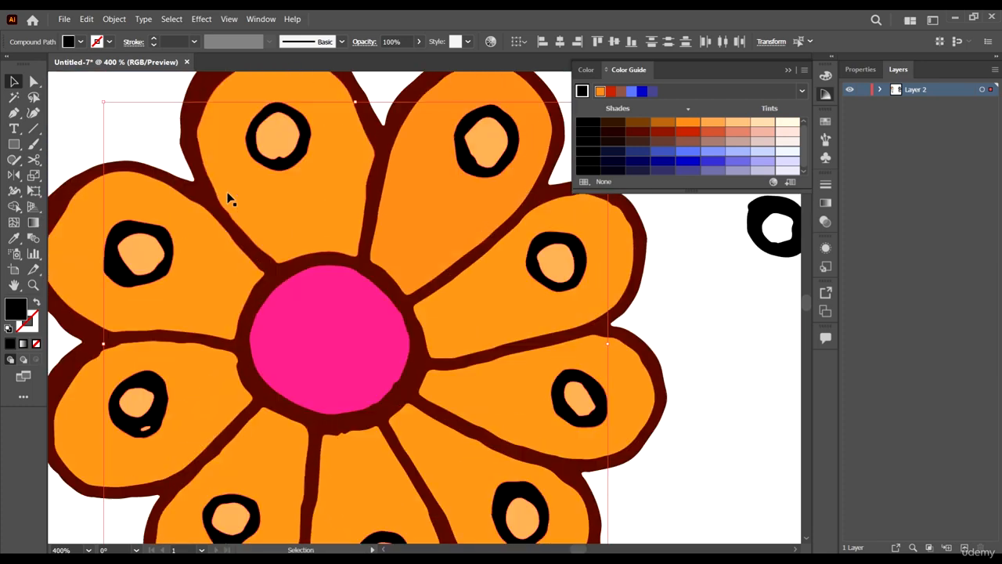
{"action": "scroll", "coordinate": [344, 188], "scroll_direction": "down", "scroll_amount": 2}
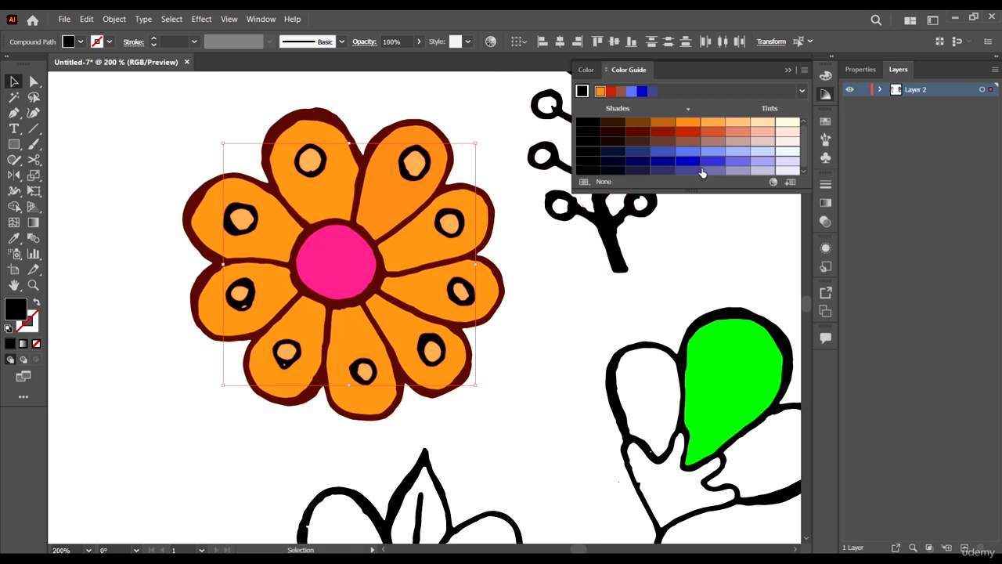
{"action": "left_click", "coordinate": [639, 131]}
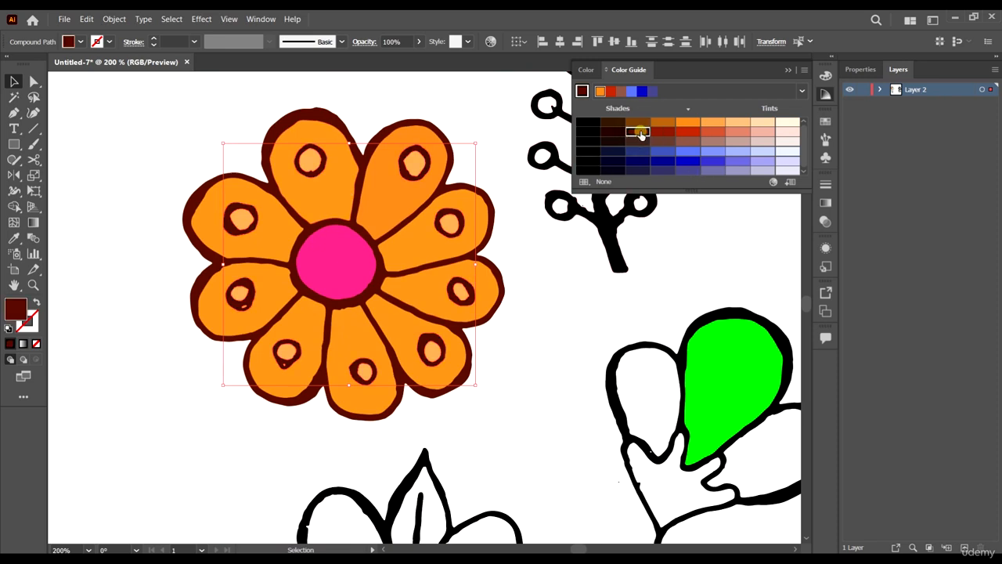
Recolour the selected petal rings bright red from the Color Guide, after trying blue and darker red shades, and deselect them.
{"action": "left_click", "coordinate": [660, 151]}
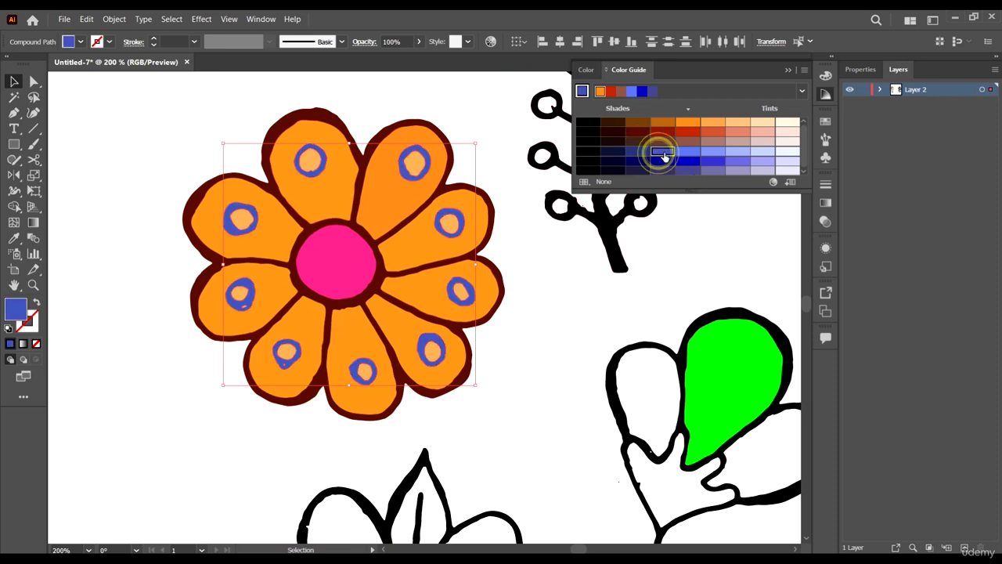
{"action": "left_click", "coordinate": [689, 159]}
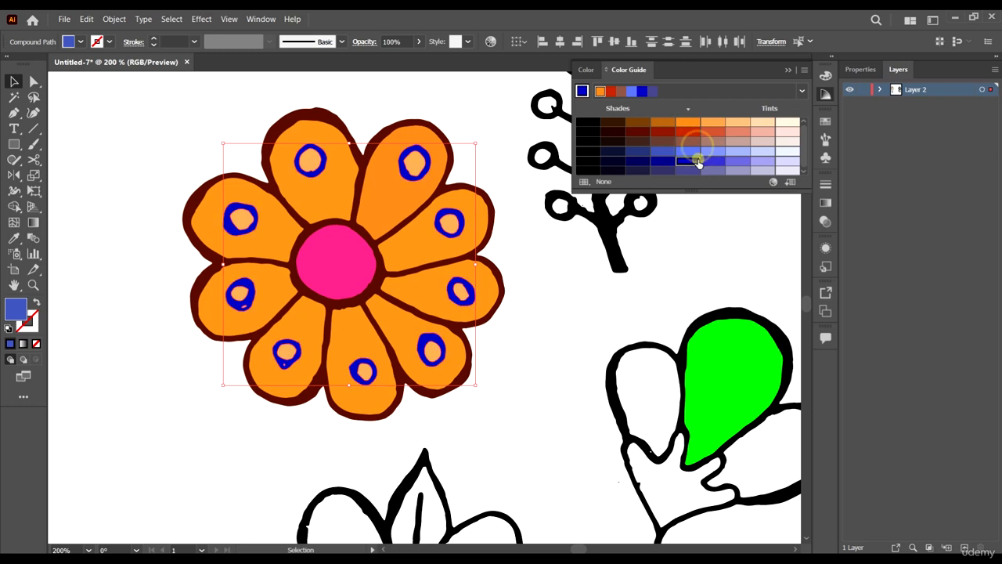
{"action": "left_click", "coordinate": [664, 132]}
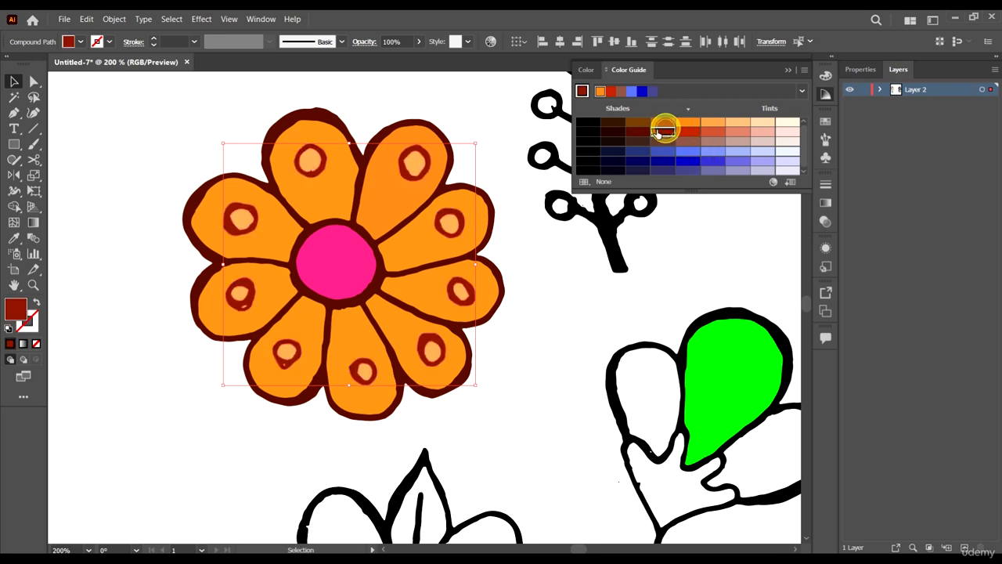
{"action": "left_click", "coordinate": [632, 20]}
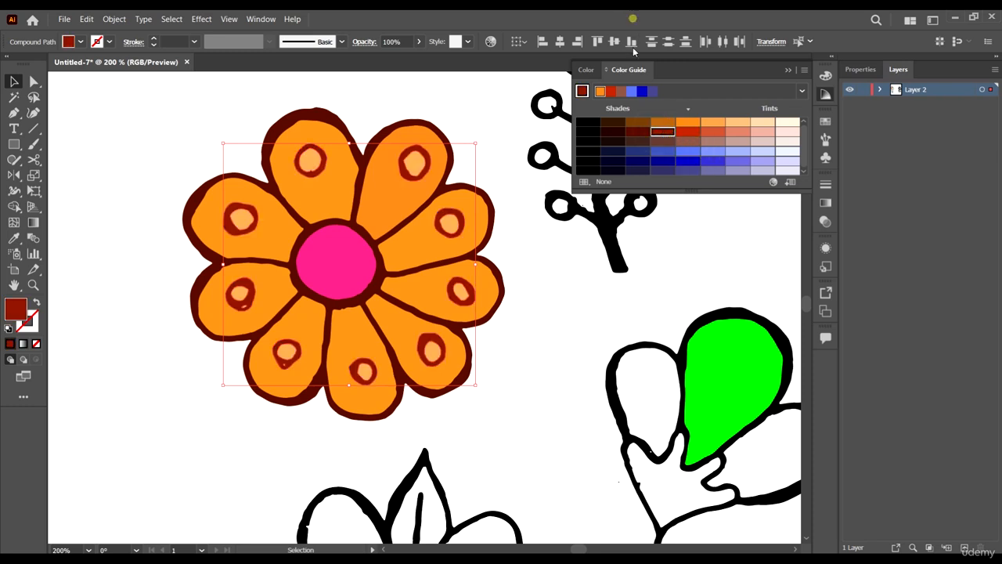
{"action": "left_click", "coordinate": [644, 133]}
{"action": "left_click", "coordinate": [659, 131]}
{"action": "left_click", "coordinate": [691, 133]}
{"action": "left_click", "coordinate": [663, 132]}
{"action": "left_click", "coordinate": [688, 131]}
{"action": "scroll", "coordinate": [466, 308], "scroll_direction": "down", "scroll_amount": 4}
{"action": "scroll", "coordinate": [467, 328], "scroll_direction": "up", "scroll_amount": 3}
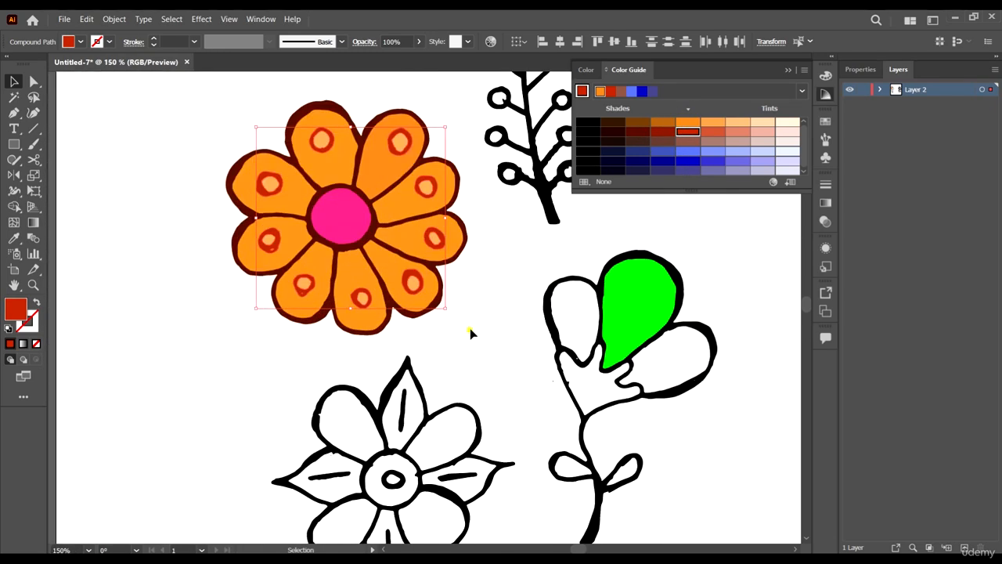
{"action": "left_click", "coordinate": [470, 329]}
Duplicate the round flower's pink centre in place, shrink the copy about its centre and fill it with the lighter pink FF5FB3.
{"action": "scroll", "coordinate": [308, 288], "scroll_direction": "right", "scroll_amount": 1}
{"action": "scroll", "coordinate": [308, 288], "scroll_direction": "down", "scroll_amount": 3}
{"action": "scroll", "coordinate": [353, 254], "scroll_direction": "up", "scroll_amount": 2}
{"action": "left_click", "coordinate": [239, 269]}
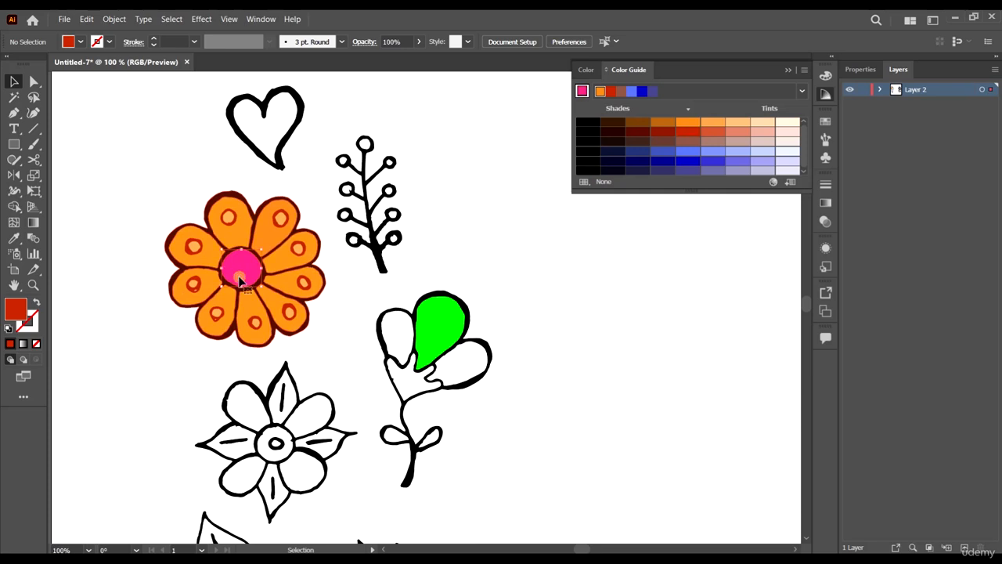
{"action": "scroll", "coordinate": [285, 313], "scroll_direction": "up", "scroll_amount": 4}
{"action": "scroll", "coordinate": [285, 312], "scroll_direction": "down", "scroll_amount": 2}
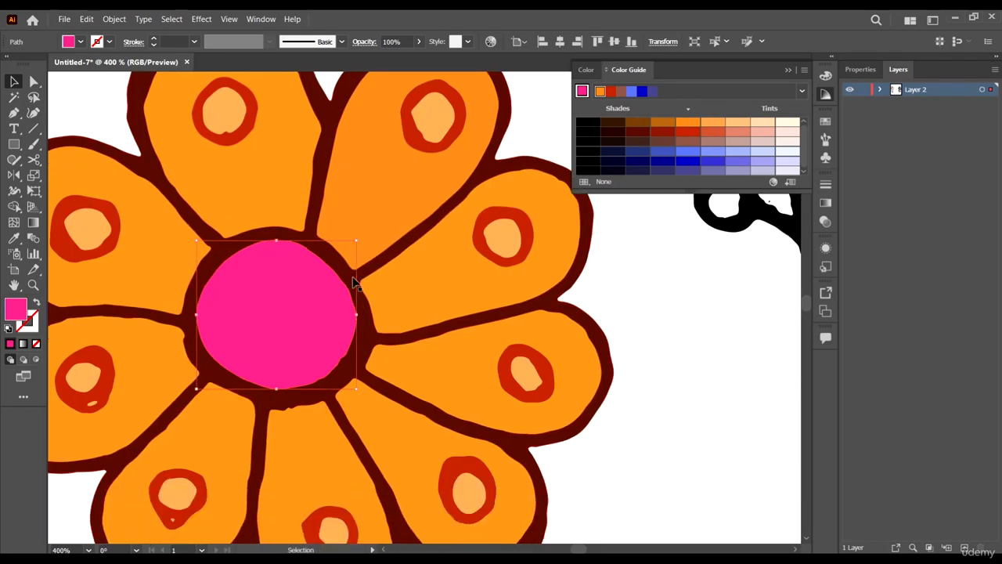
{"action": "left_click_drag", "start_coordinate": [357, 243], "coordinate": [341, 256]}
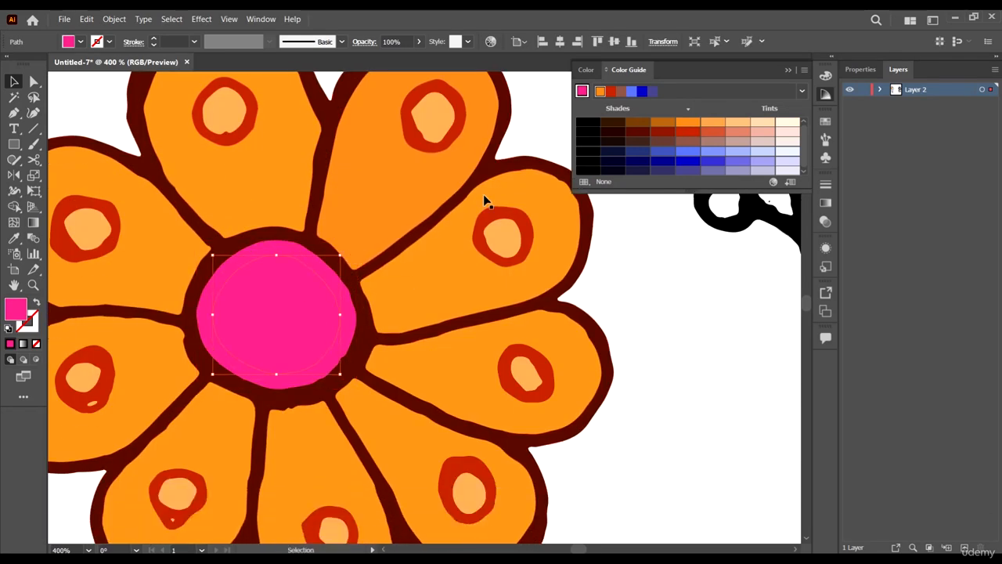
{"action": "double_click", "coordinate": [15, 304]}
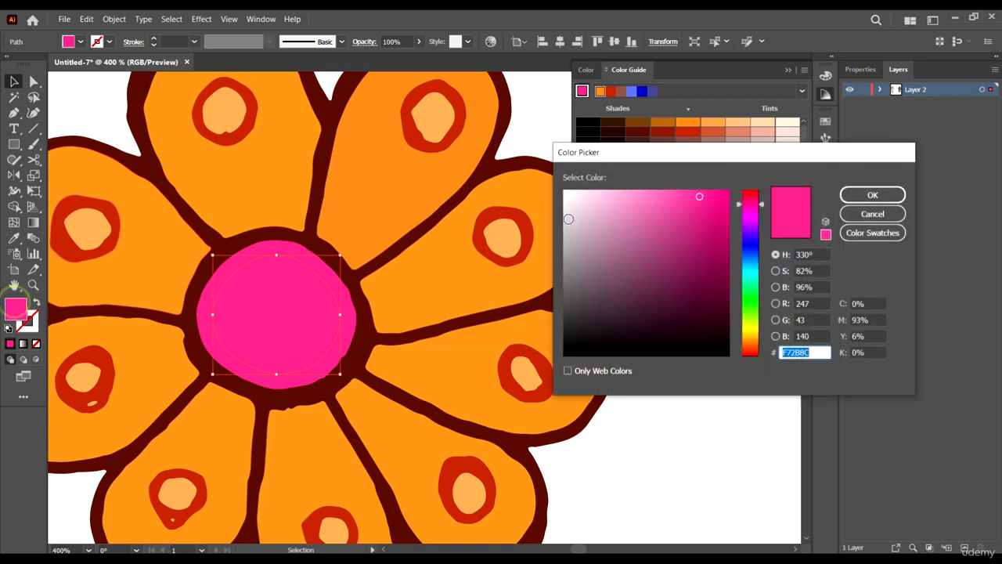
{"action": "left_click_drag", "start_coordinate": [680, 189], "coordinate": [668, 188]}
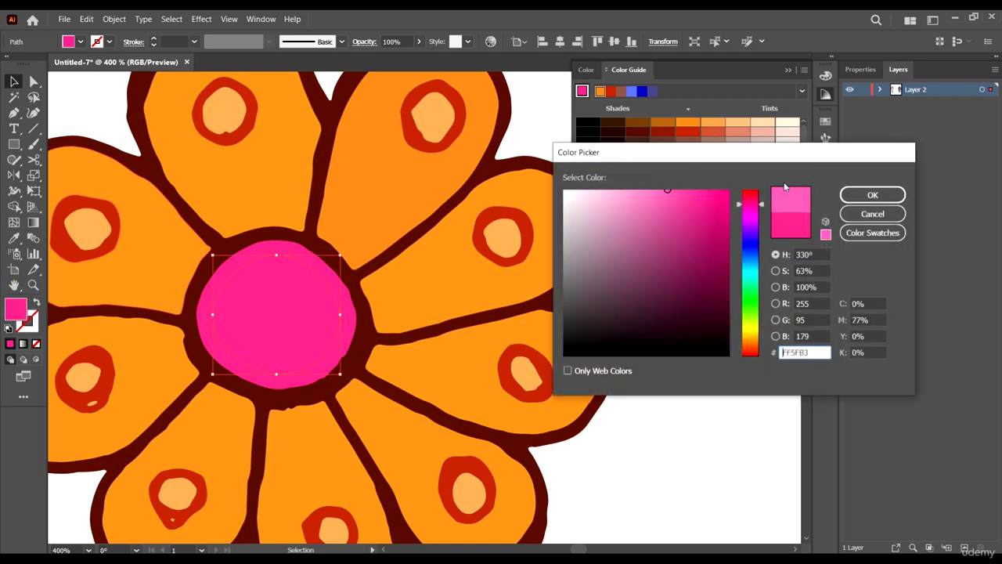
{"action": "left_click", "coordinate": [872, 195]}
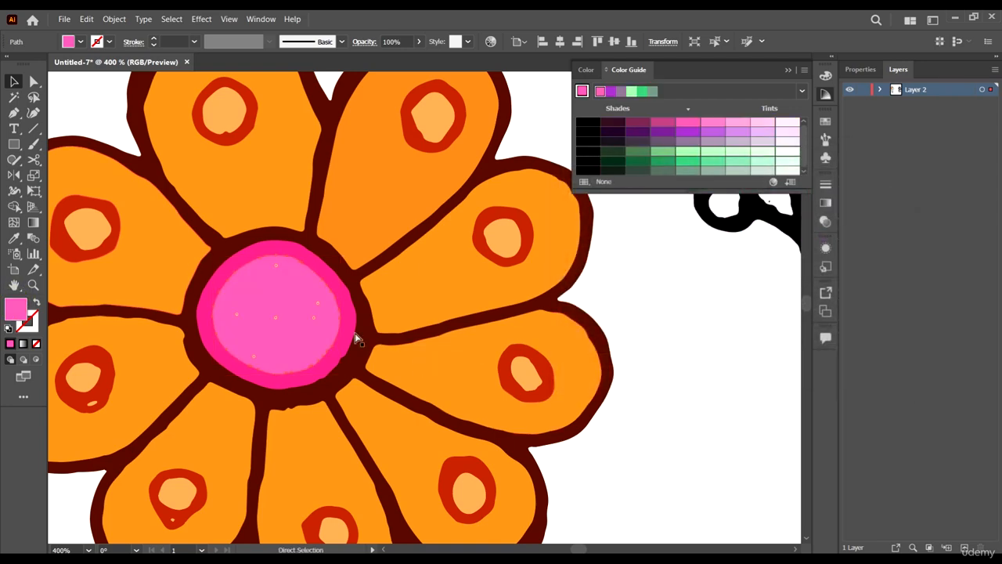
Add a smaller concentric copy of the lighter pink circle, fill it with the pale pink FF9FD6 and deselect it.
{"action": "key", "text": "v"}
{"action": "left_click_drag", "start_coordinate": [342, 255], "coordinate": [321, 281]}
{"action": "double_click", "coordinate": [14, 311]}
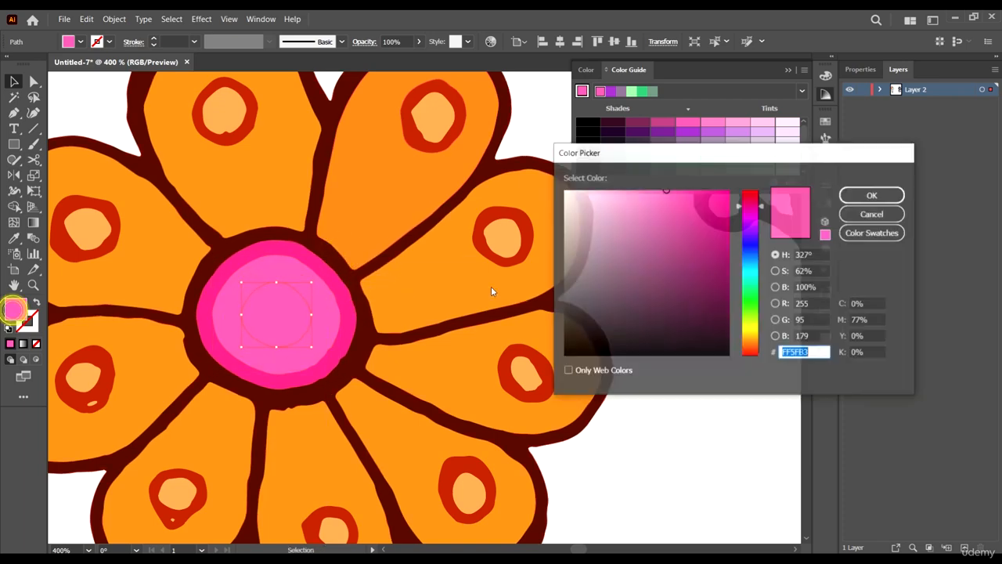
{"action": "left_click", "coordinate": [637, 187]}
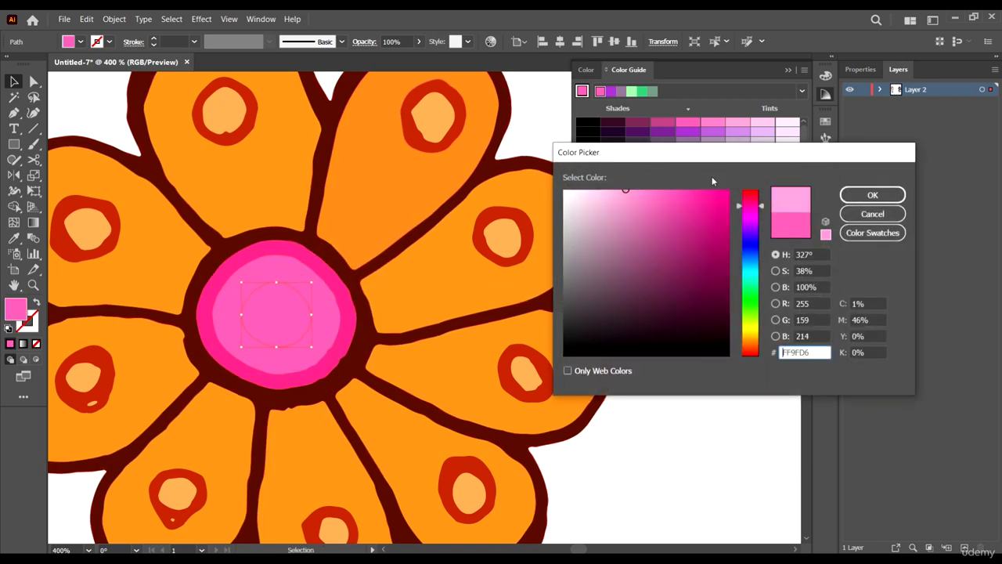
{"action": "left_click", "coordinate": [861, 195]}
{"action": "left_click", "coordinate": [678, 443]}
Enlarge the innermost pale pink circle slightly about its centre.
{"action": "key", "text": "ctrl+1"}
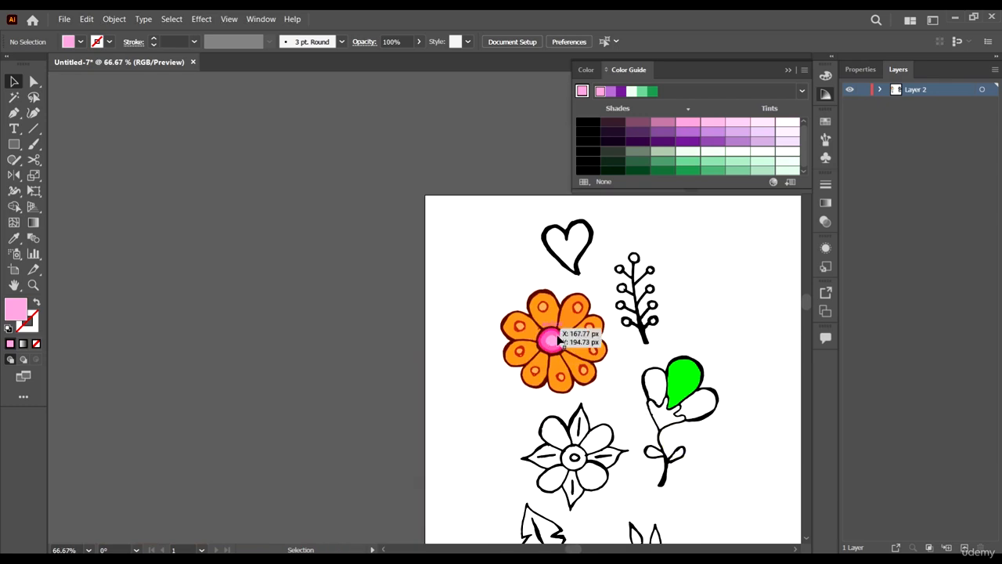
{"action": "scroll", "coordinate": [617, 337], "scroll_direction": "up", "scroll_amount": 2}
{"action": "scroll", "coordinate": [426, 366], "scroll_direction": "up", "scroll_amount": 3}
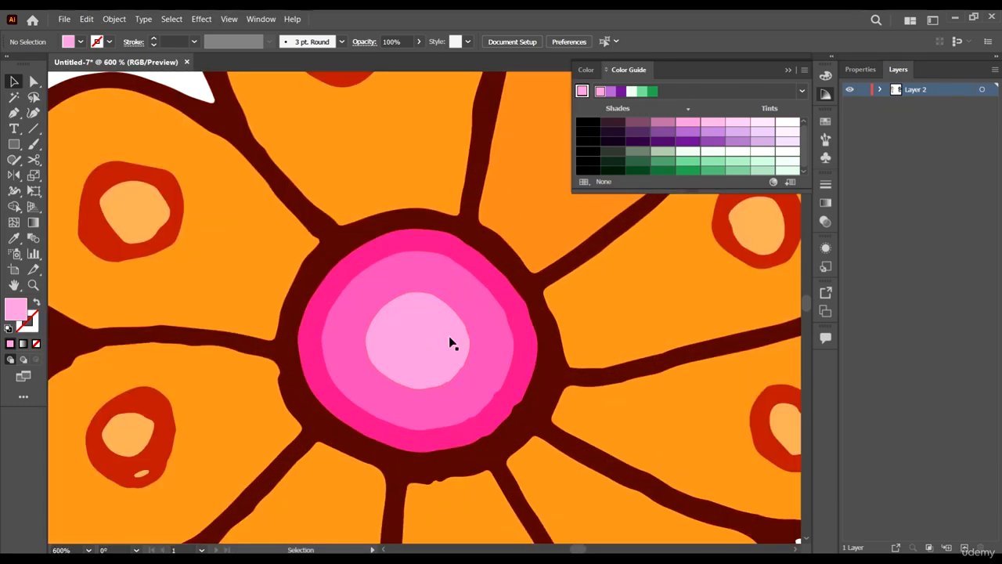
{"action": "left_click", "coordinate": [449, 342]}
{"action": "left_click_drag", "start_coordinate": [472, 292], "coordinate": [480, 283]}
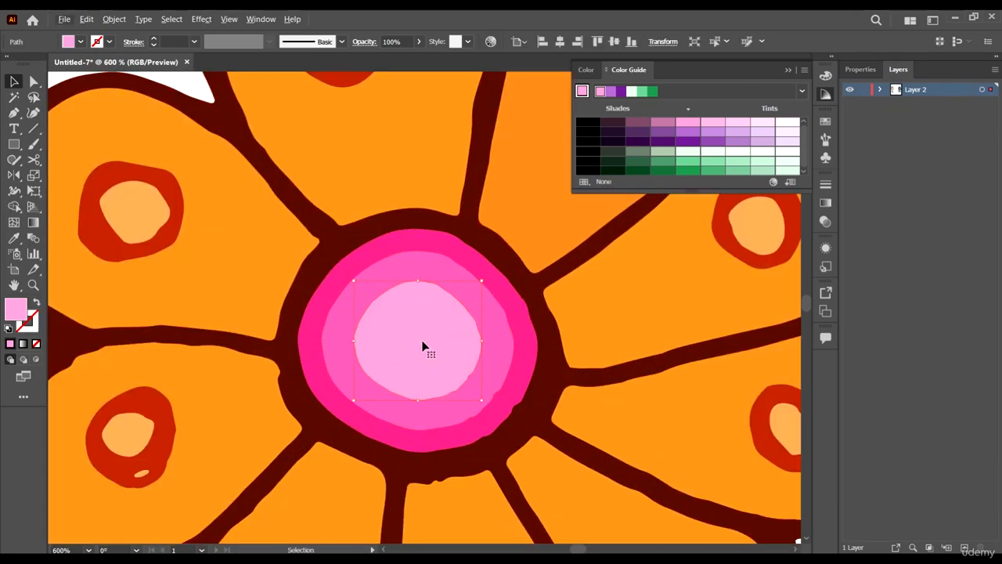
Add a smaller concentric copy of the pale pink circle in a near-white pink, and enlarge it slightly.
{"action": "scroll", "coordinate": [466, 331], "scroll_direction": "up", "scroll_amount": 2}
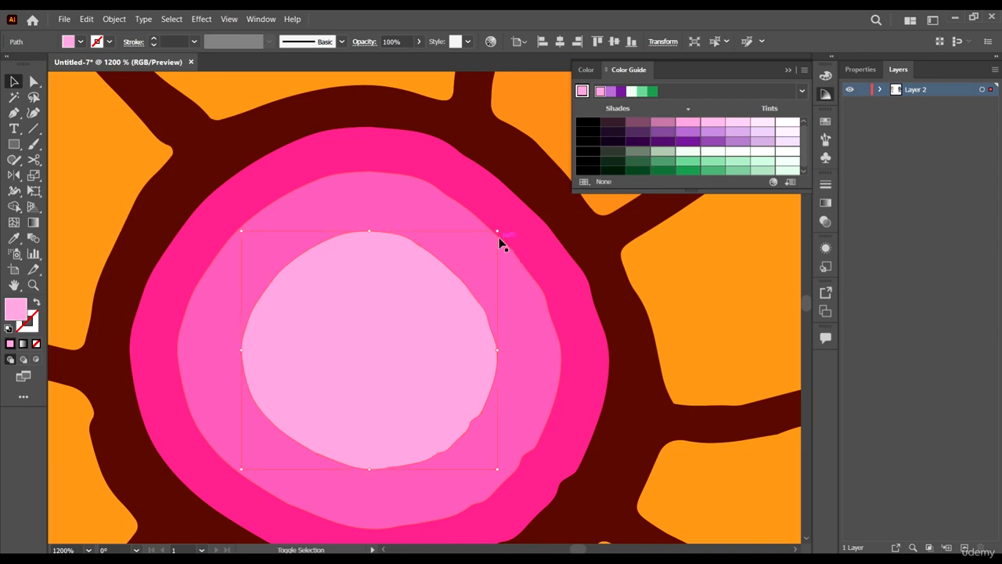
{"action": "left_click_drag", "start_coordinate": [496, 232], "coordinate": [430, 295]}
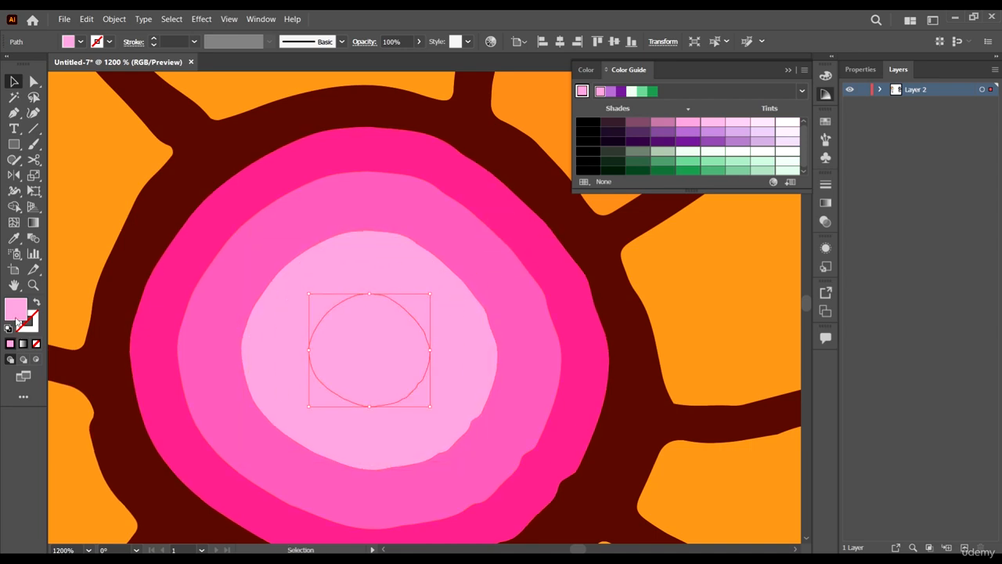
{"action": "double_click", "coordinate": [16, 306]}
{"action": "left_click_drag", "start_coordinate": [624, 190], "coordinate": [588, 190]}
{"action": "left_click", "coordinate": [875, 194]}
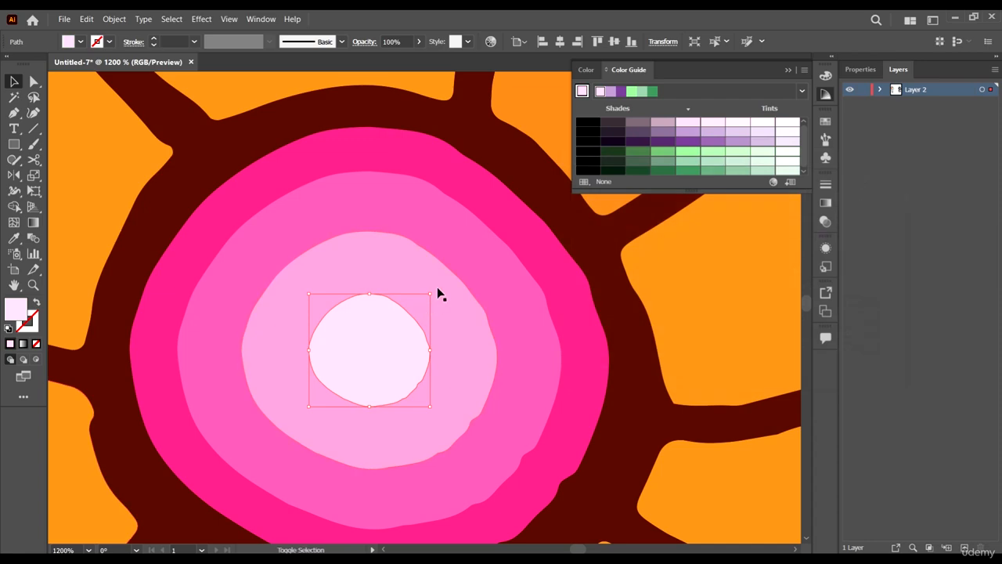
{"action": "left_click_drag", "start_coordinate": [433, 294], "coordinate": [445, 284]}
Look over the coloured round flower alongside the uncoloured drawings on the artboard.
{"action": "scroll", "coordinate": [453, 304], "scroll_direction": "down", "scroll_amount": 6}
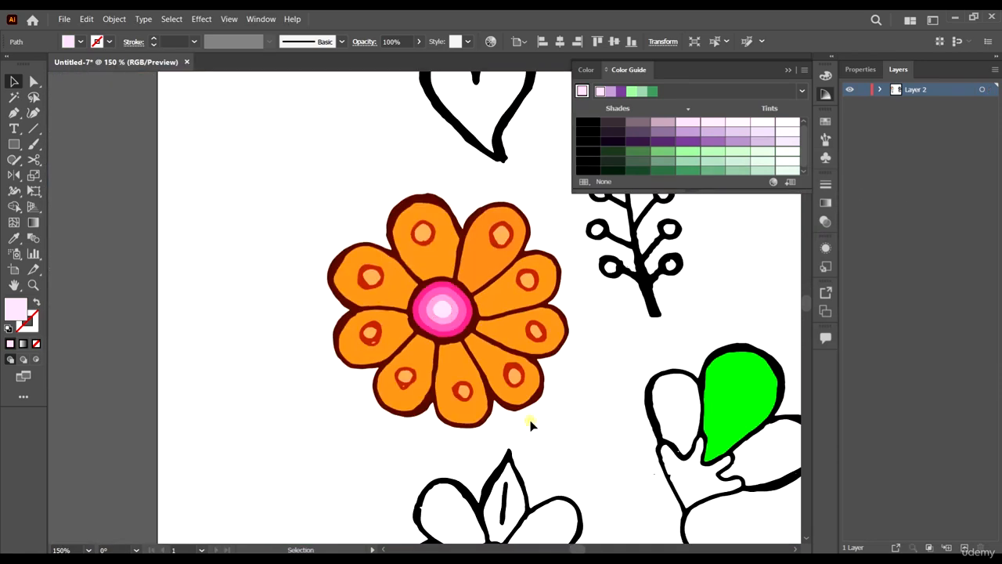
{"action": "scroll", "coordinate": [529, 420], "scroll_direction": "down", "scroll_amount": 3}
{"action": "scroll", "coordinate": [404, 325], "scroll_direction": "up", "scroll_amount": 3}
{"action": "scroll", "coordinate": [363, 284], "scroll_direction": "right", "scroll_amount": 2}
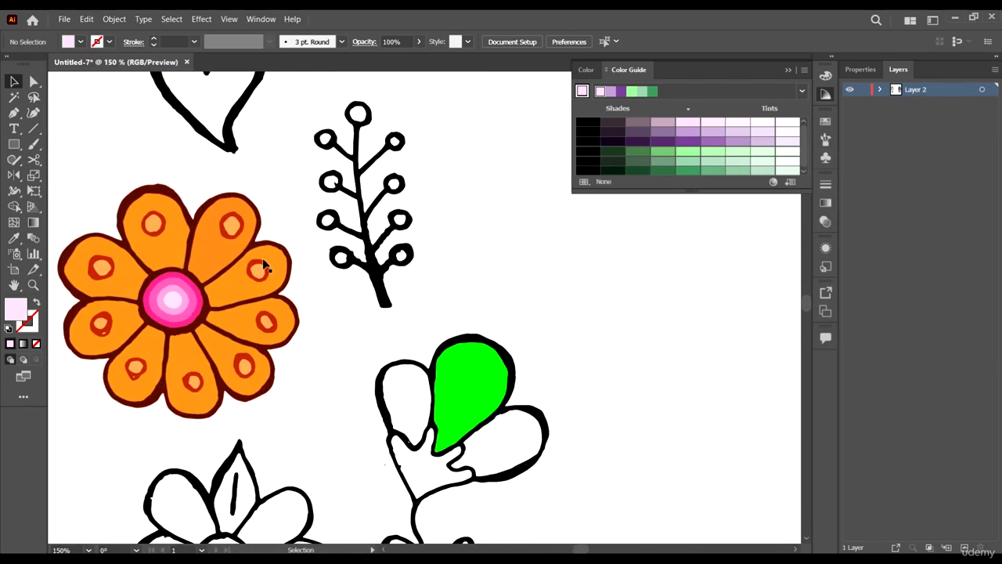
{"action": "scroll", "coordinate": [415, 258], "scroll_direction": "down", "scroll_amount": 2}
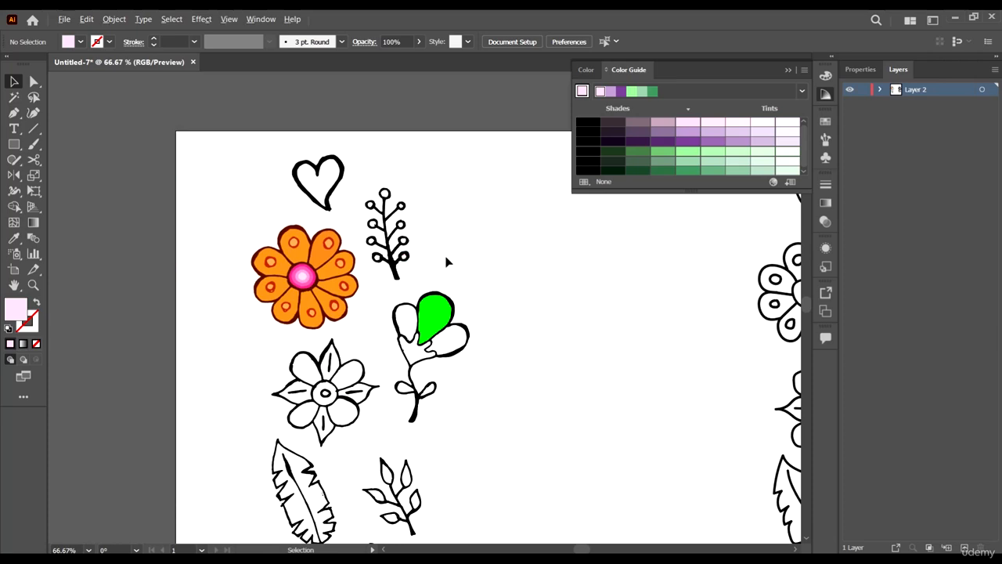
{"action": "scroll", "coordinate": [448, 259], "scroll_direction": "up", "scroll_amount": 1}
{"action": "scroll", "coordinate": [353, 228], "scroll_direction": "down", "scroll_amount": 6}
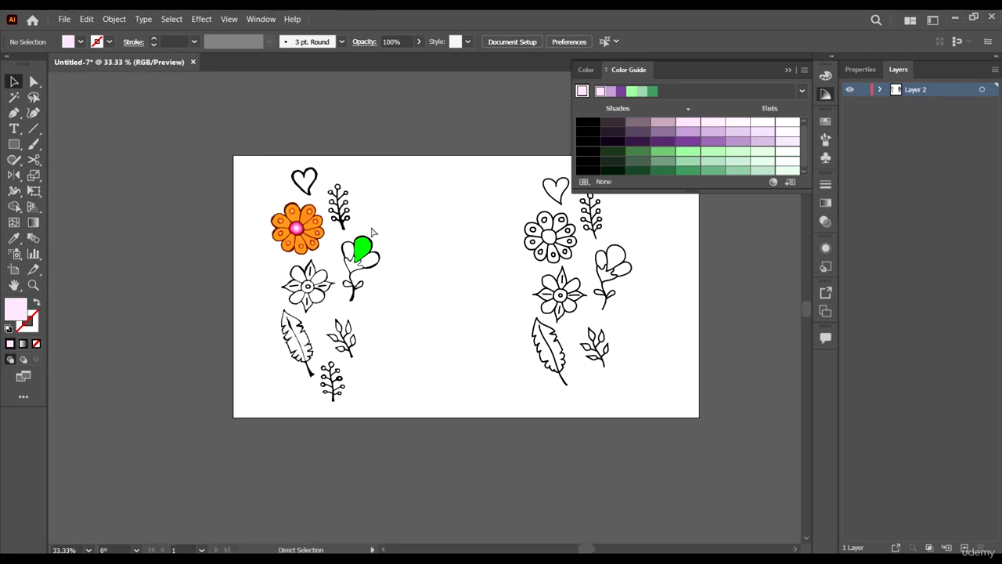
{"action": "scroll", "coordinate": [389, 268], "scroll_direction": "up", "scroll_amount": 6}
{"action": "scroll", "coordinate": [402, 282], "scroll_direction": "down", "scroll_amount": 1}
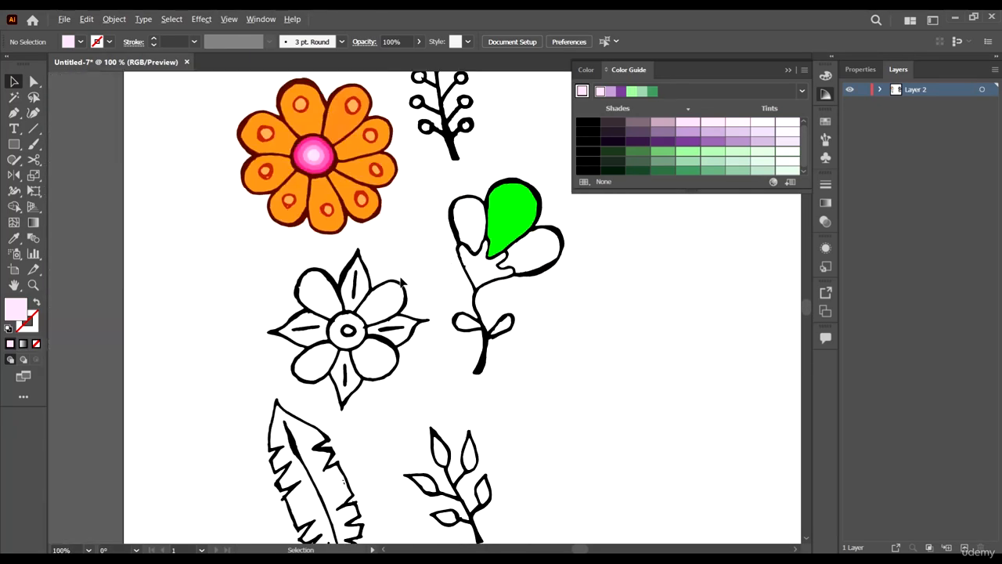
{"action": "left_click", "coordinate": [385, 302]}
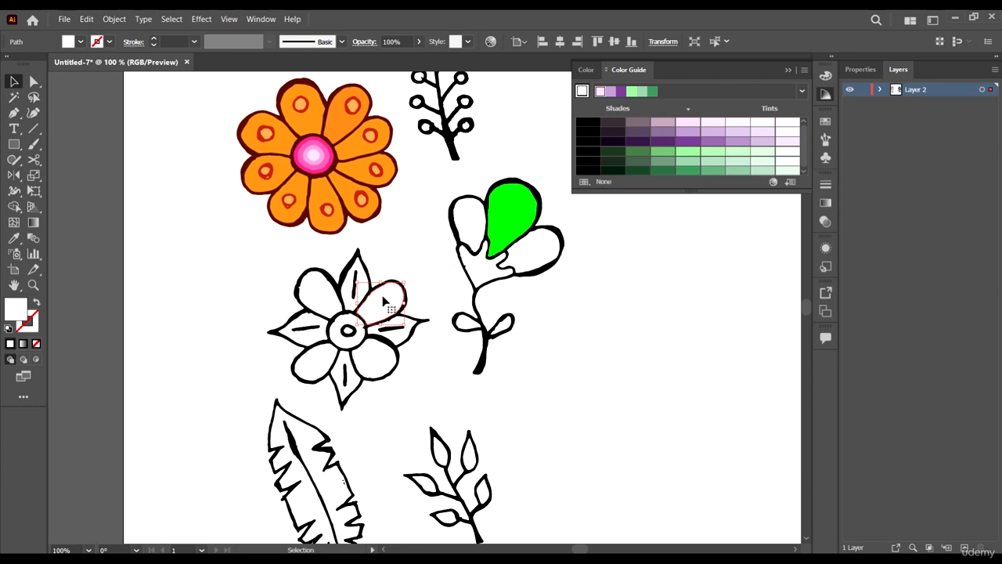
{"action": "scroll", "coordinate": [407, 333], "scroll_direction": "up", "scroll_amount": 1}
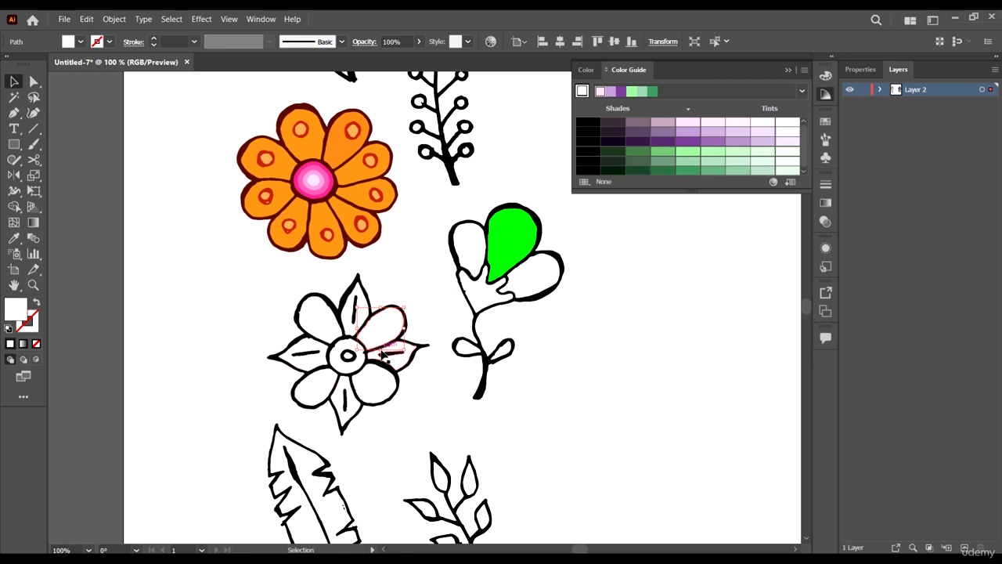
{"action": "scroll", "coordinate": [386, 351], "scroll_direction": "right", "scroll_amount": 2}
{"action": "left_click", "coordinate": [573, 347]}
{"action": "scroll", "coordinate": [572, 340], "scroll_direction": "up", "scroll_amount": 4}
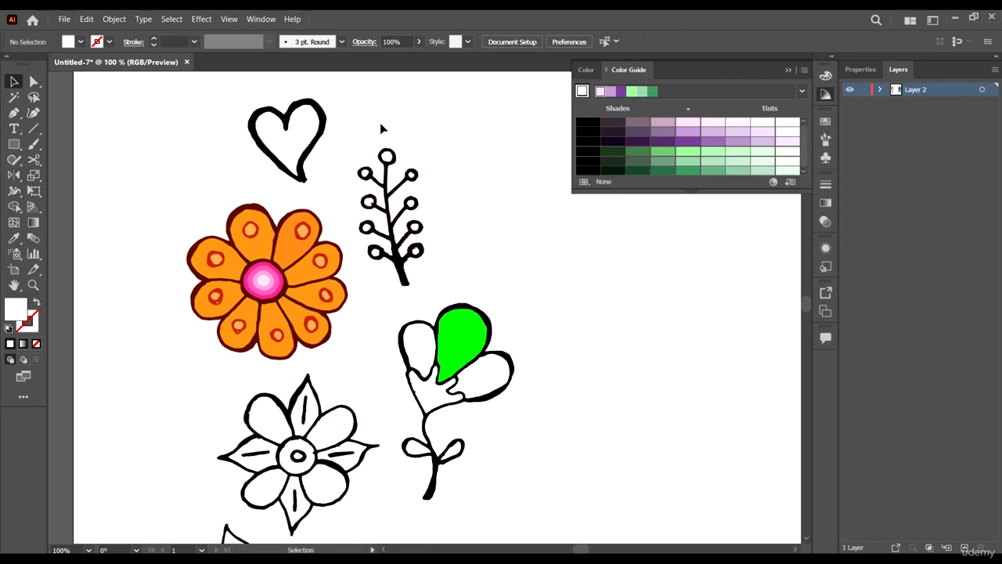
Fill the berry branch's outline beside the heart with a medium green from the colour harmony swatches and deselect it.
{"action": "left_click", "coordinate": [400, 288]}
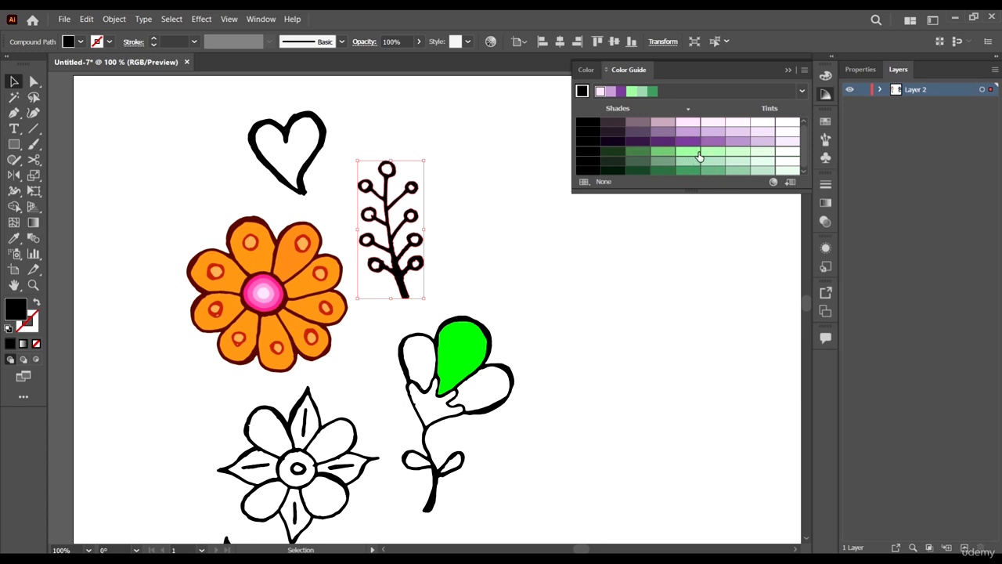
{"action": "left_click", "coordinate": [691, 161]}
{"action": "left_click", "coordinate": [688, 153]}
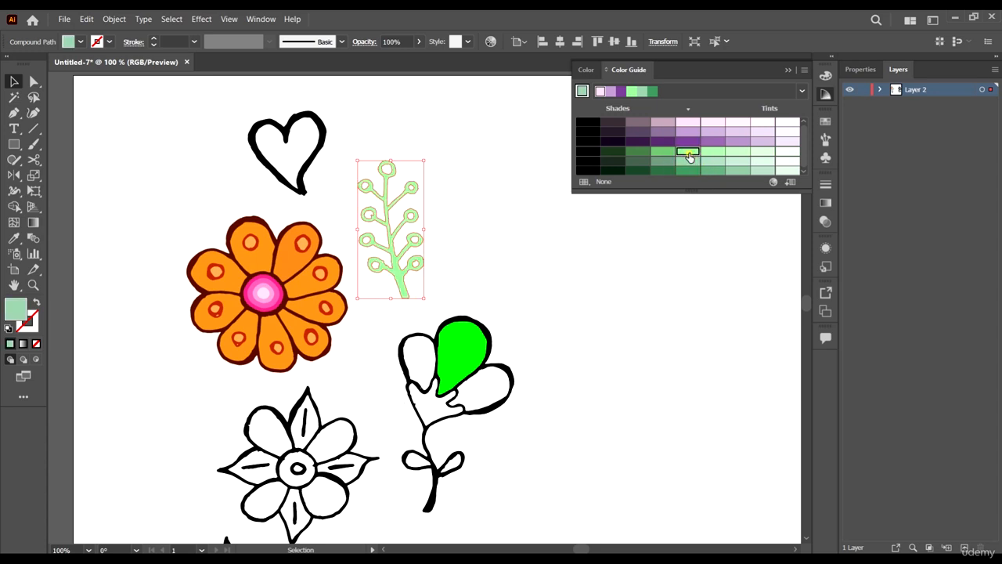
{"action": "left_click", "coordinate": [688, 171]}
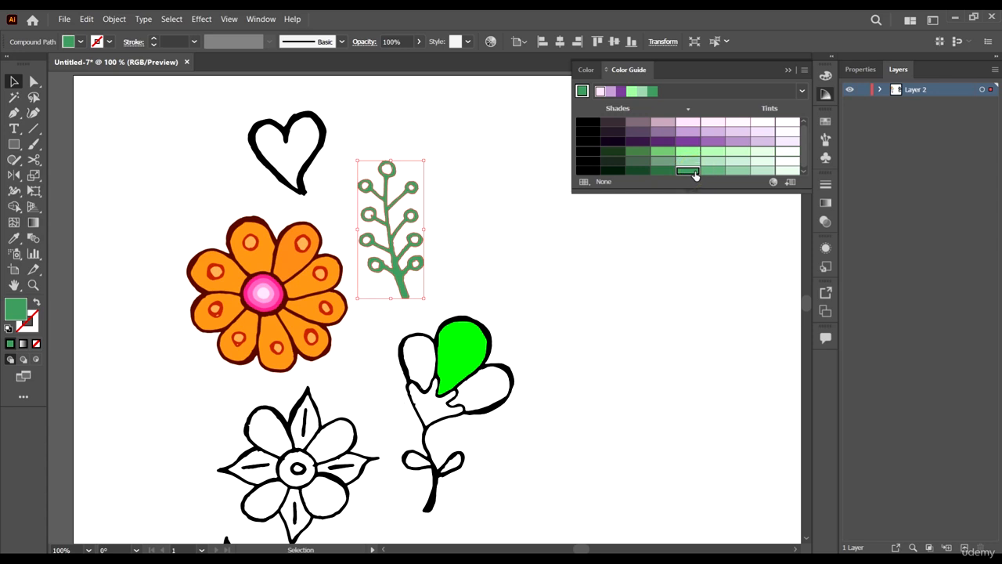
{"action": "left_click", "coordinate": [719, 239]}
Select the white centres of all nine berries on the green branch and fill them with red.
{"action": "scroll", "coordinate": [372, 164], "scroll_direction": "up", "scroll_amount": 4}
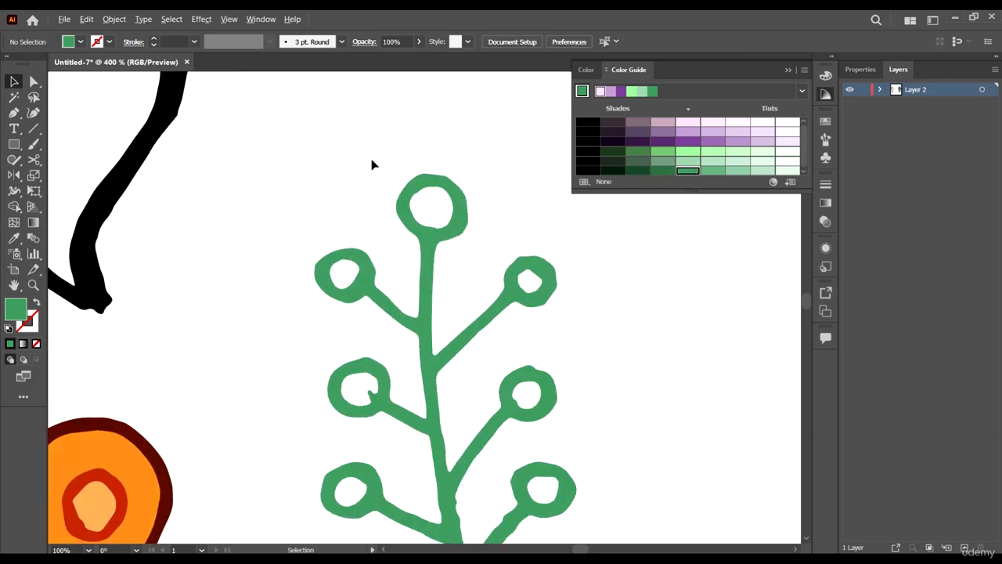
{"action": "left_click", "coordinate": [436, 211]}
{"action": "left_click", "coordinate": [343, 274], "text": "shift"}
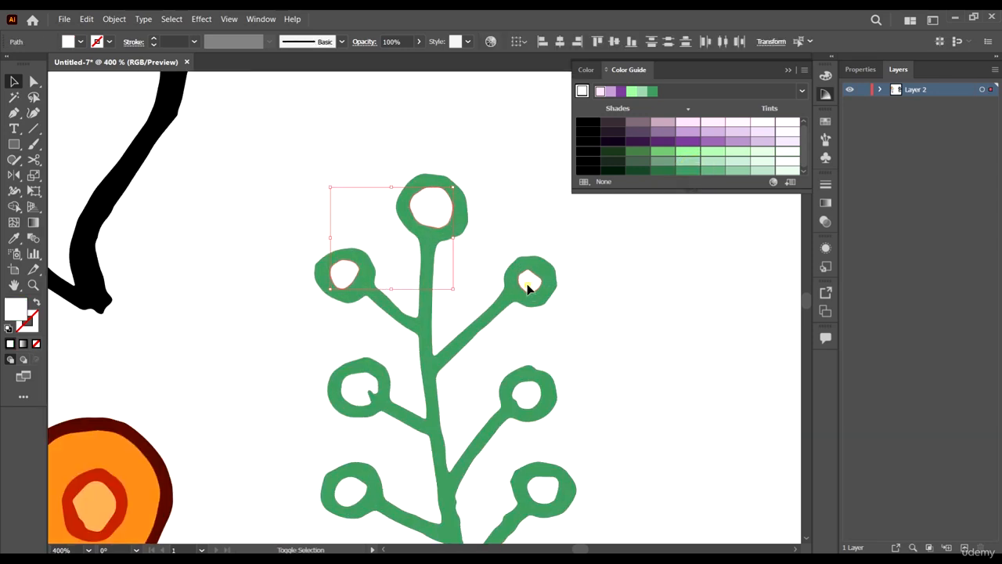
{"action": "left_click", "coordinate": [530, 280], "text": "shift"}
{"action": "left_click", "coordinate": [528, 392], "text": "shift"}
{"action": "left_click", "coordinate": [365, 387], "text": "shift"}
{"action": "scroll", "coordinate": [384, 385], "scroll_direction": "down", "scroll_amount": 3}
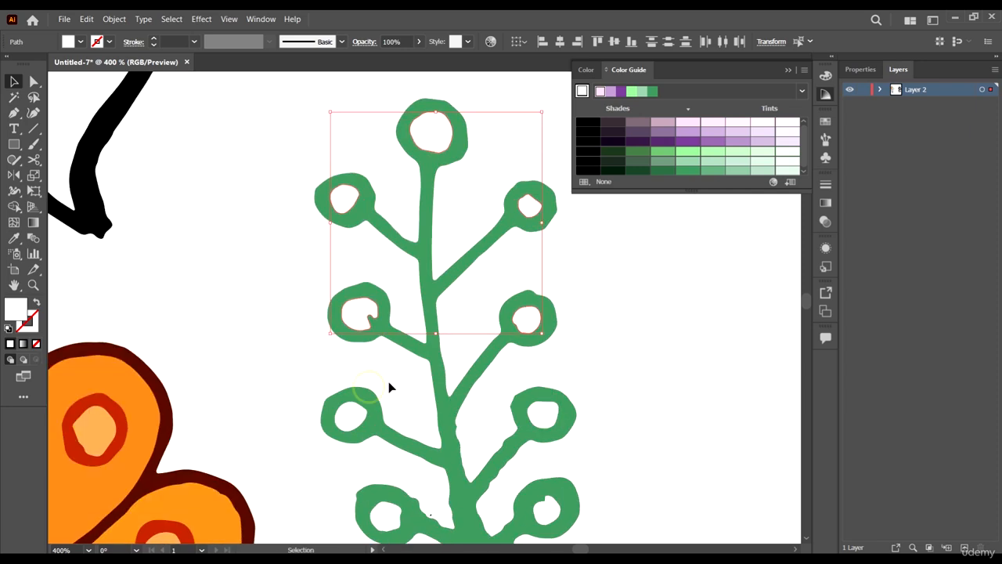
{"action": "left_click", "coordinate": [350, 366], "text": "shift"}
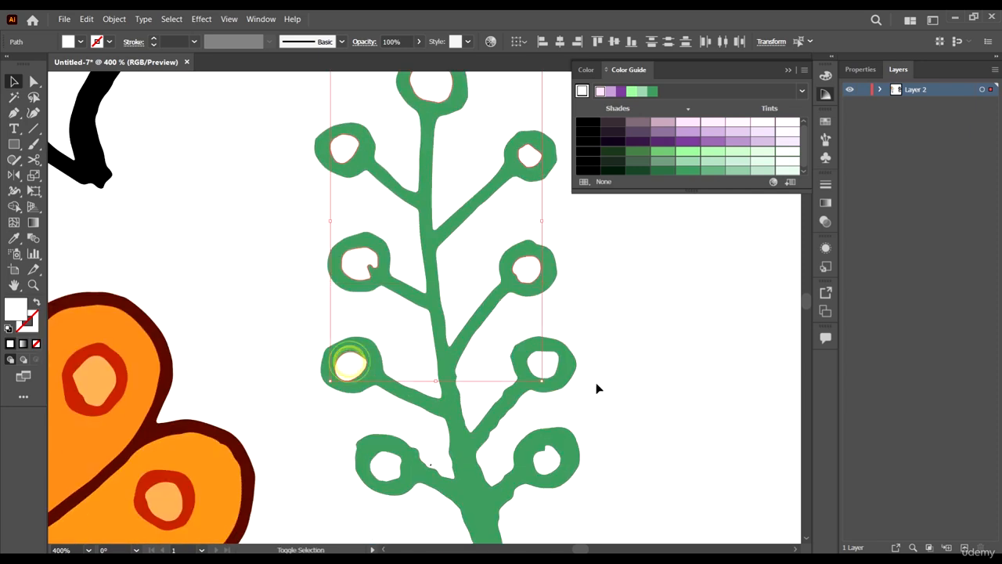
{"action": "left_click", "coordinate": [553, 364], "text": "shift"}
{"action": "left_click", "coordinate": [386, 463], "text": "shift"}
{"action": "left_click", "coordinate": [545, 458], "text": "shift"}
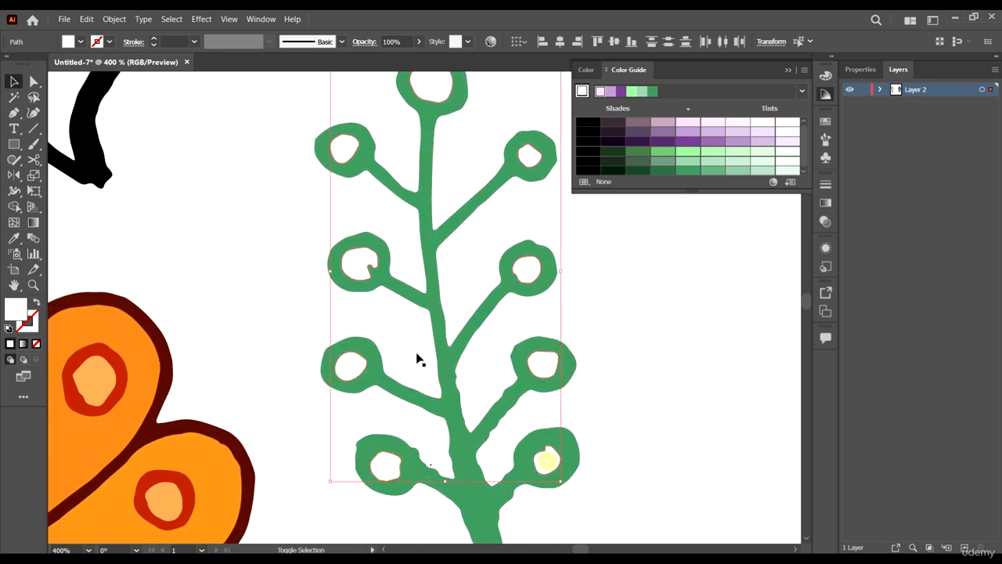
{"action": "left_click", "coordinate": [80, 41]}
{"action": "left_click", "coordinate": [63, 69]}
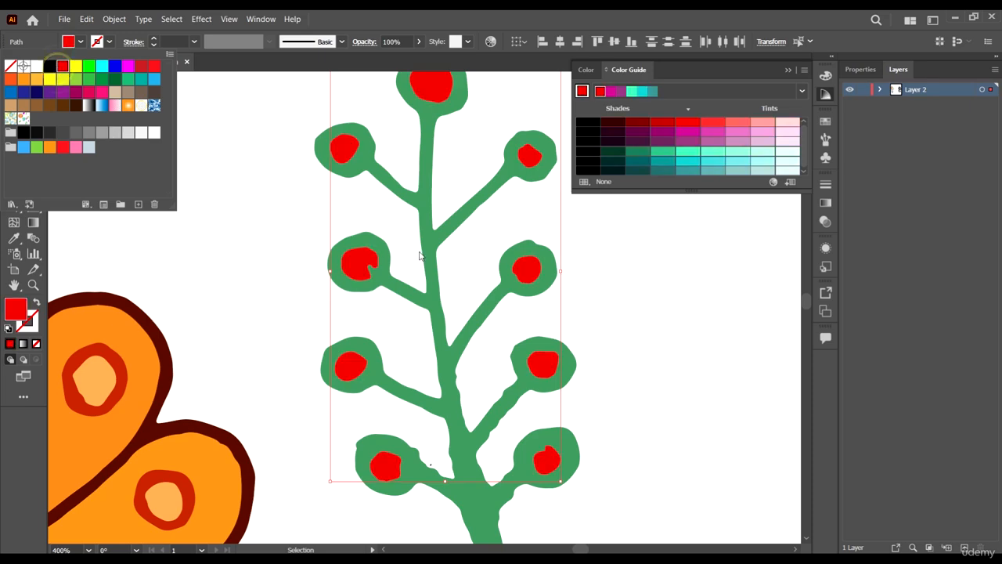
Try darker and lighter reds on the nine berry centres, settle on a light pink tint and deselect them.
{"action": "scroll", "coordinate": [535, 269], "scroll_direction": "down", "scroll_amount": 5}
{"action": "scroll", "coordinate": [507, 252], "scroll_direction": "up", "scroll_amount": 3}
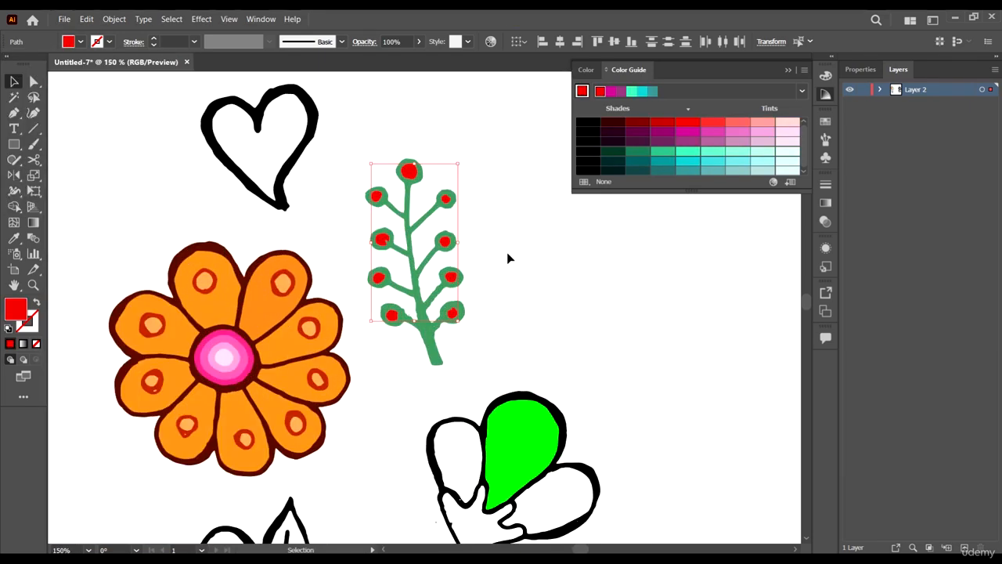
{"action": "left_click", "coordinate": [642, 122]}
{"action": "left_click", "coordinate": [661, 122]}
{"action": "left_click", "coordinate": [693, 122]}
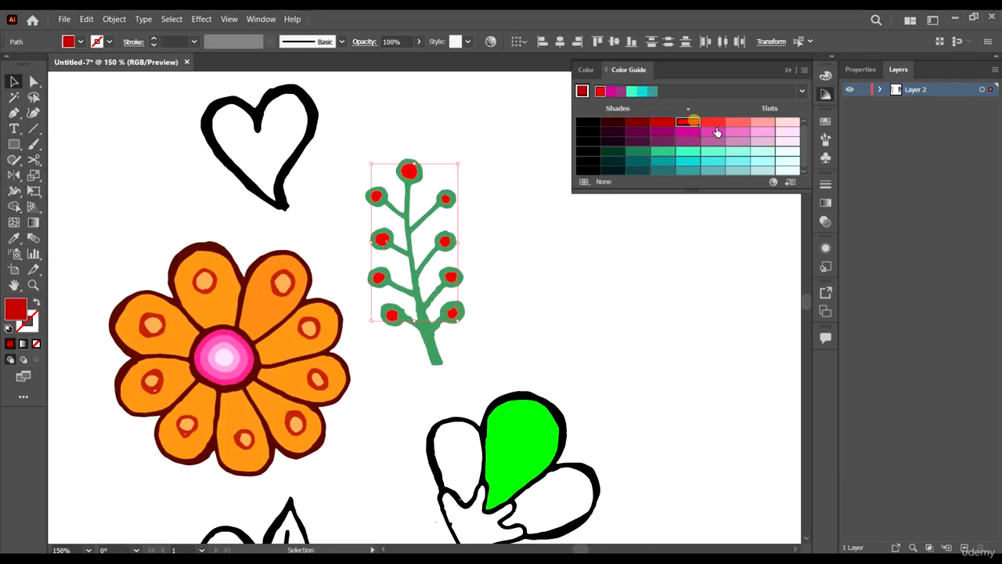
{"action": "left_click", "coordinate": [720, 123]}
{"action": "left_click", "coordinate": [735, 123]}
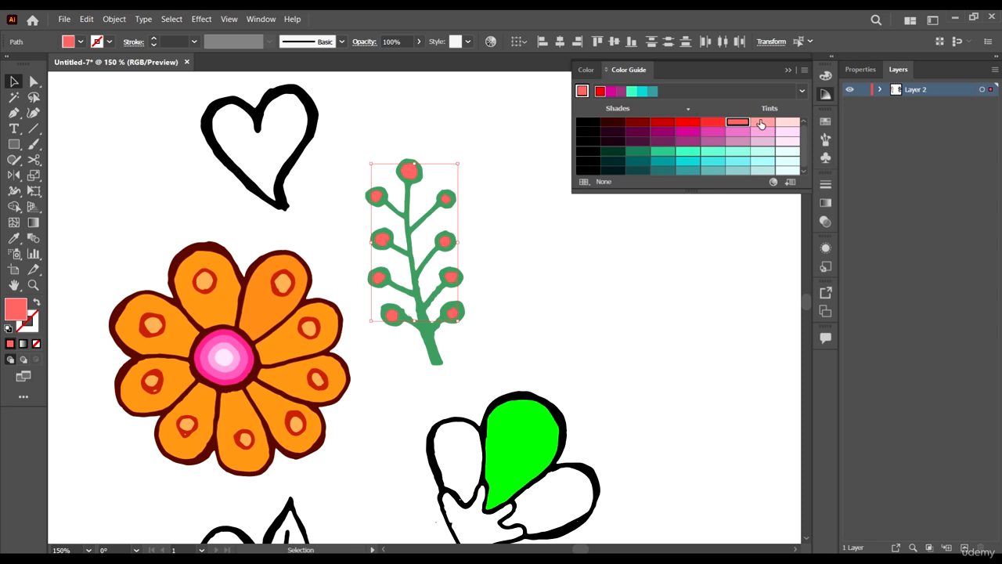
{"action": "left_click", "coordinate": [761, 123]}
{"action": "left_click", "coordinate": [761, 133]}
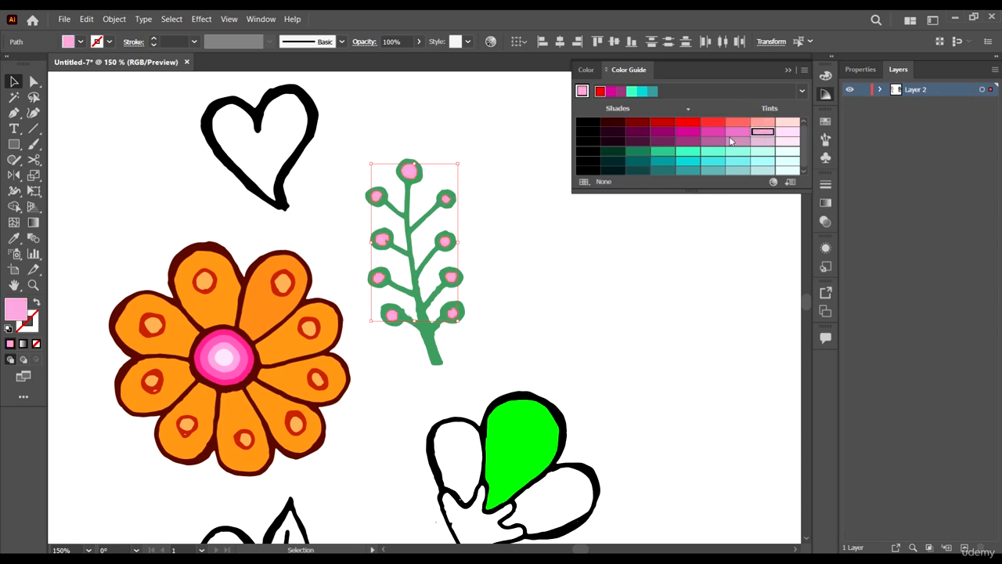
{"action": "left_click", "coordinate": [763, 133]}
{"action": "left_click", "coordinate": [738, 133]}
{"action": "left_click", "coordinate": [762, 132]}
{"action": "left_click", "coordinate": [645, 297]}
Delete the small uncoloured berry sprig below the leafy branch.
{"action": "scroll", "coordinate": [523, 240], "scroll_direction": "down", "scroll_amount": 4}
{"action": "scroll", "coordinate": [532, 233], "scroll_direction": "up", "scroll_amount": 3}
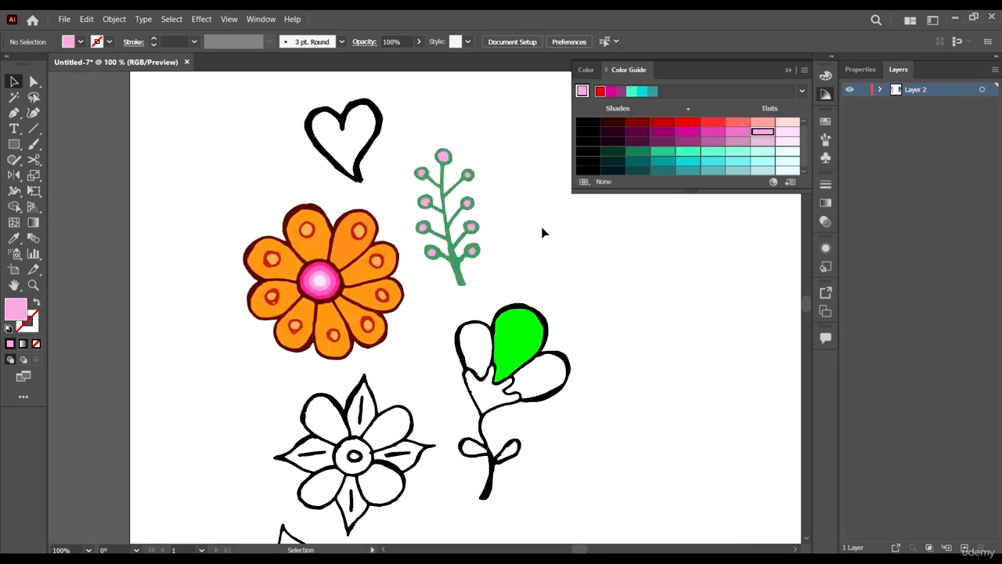
{"action": "scroll", "coordinate": [541, 215], "scroll_direction": "down", "scroll_amount": 1}
{"action": "scroll", "coordinate": [464, 236], "scroll_direction": "down", "scroll_amount": 2}
{"action": "scroll", "coordinate": [493, 314], "scroll_direction": "down", "scroll_amount": 2}
{"action": "scroll", "coordinate": [476, 441], "scroll_direction": "up", "scroll_amount": 1}
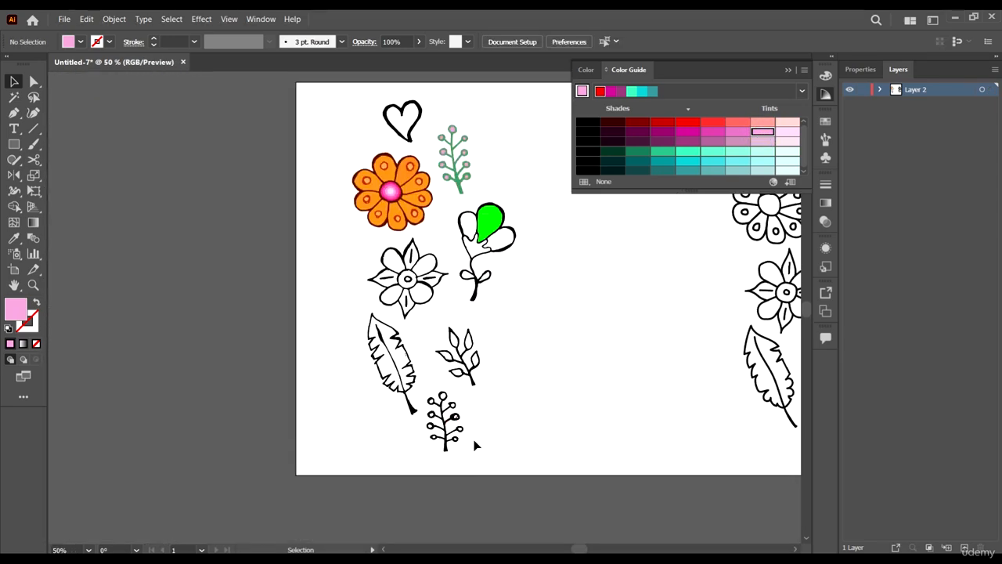
{"action": "scroll", "coordinate": [476, 448], "scroll_direction": "up", "scroll_amount": 2}
{"action": "left_click_drag", "start_coordinate": [451, 454], "coordinate": [389, 339]}
{"action": "scroll", "coordinate": [394, 335], "scroll_direction": "down", "scroll_amount": 2}
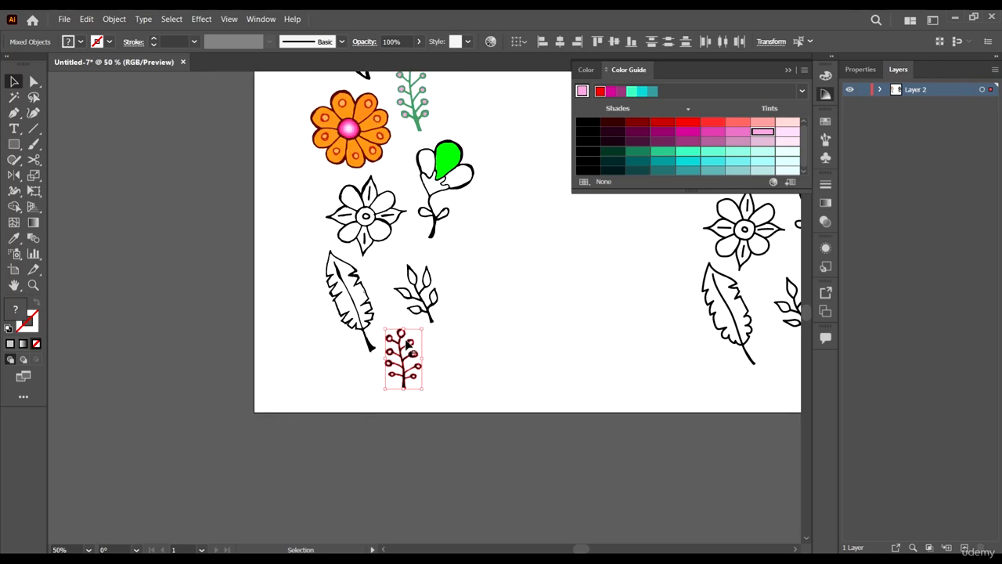
{"action": "key", "text": "Delete"}
Fill the leafy branch's outline with a dark teal green from the colour harmony swatches and deselect it.
{"action": "scroll", "coordinate": [462, 292], "scroll_direction": "up", "scroll_amount": 1}
{"action": "scroll", "coordinate": [462, 295], "scroll_direction": "up", "scroll_amount": 2}
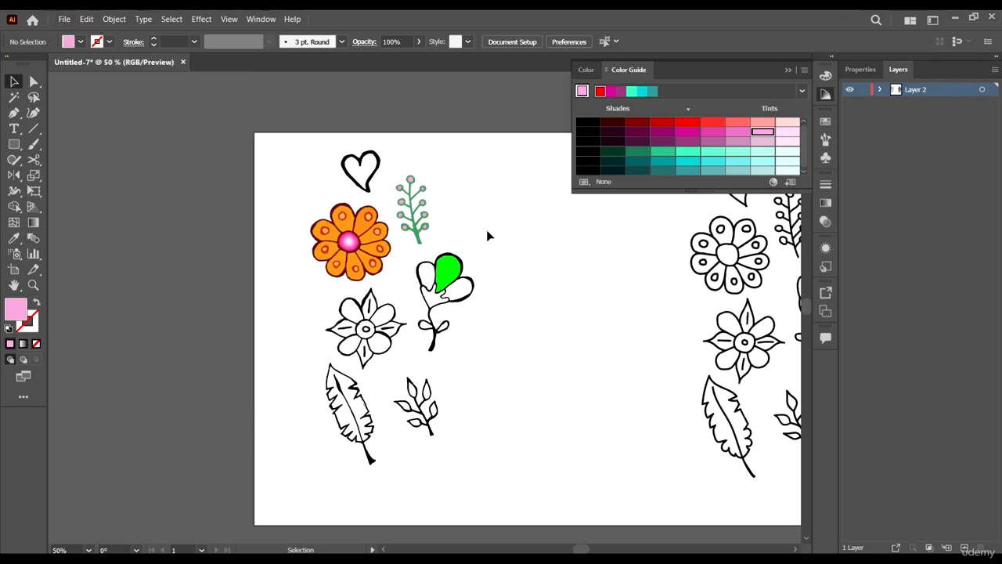
{"action": "scroll", "coordinate": [446, 286], "scroll_direction": "up", "scroll_amount": 1}
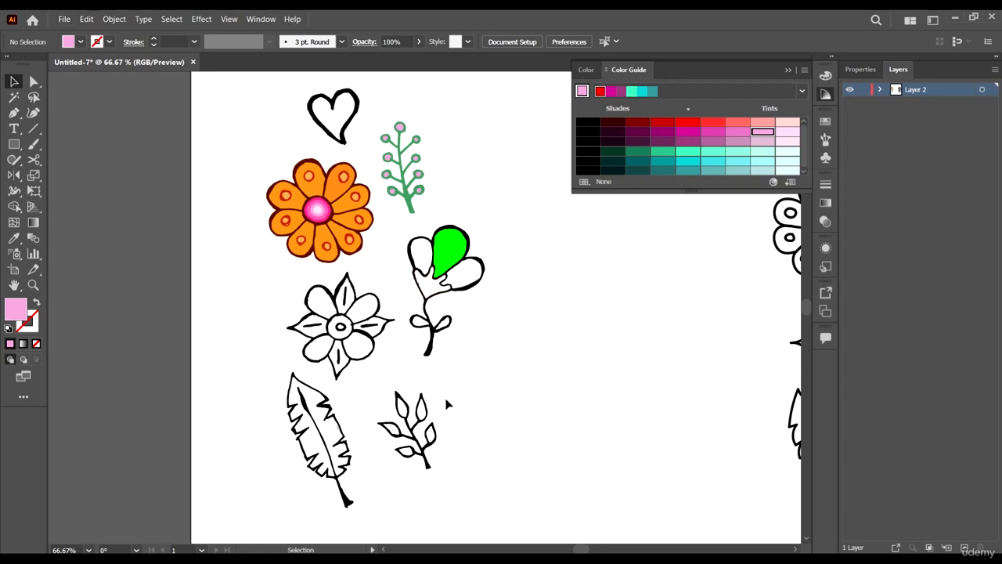
{"action": "scroll", "coordinate": [434, 459], "scroll_direction": "up", "scroll_amount": 2}
{"action": "scroll", "coordinate": [428, 440], "scroll_direction": "down", "scroll_amount": 2}
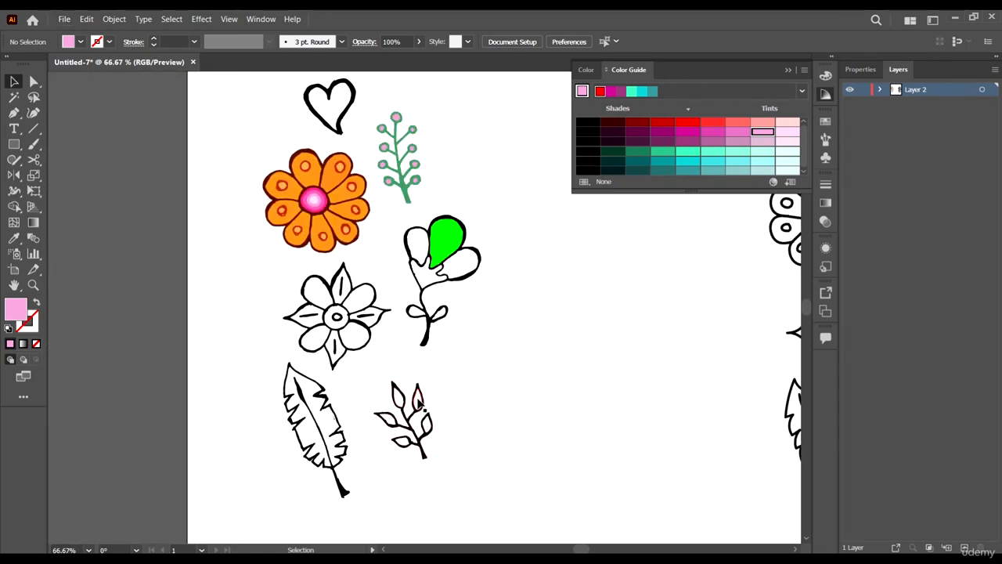
{"action": "left_click", "coordinate": [423, 458]}
{"action": "left_click", "coordinate": [661, 154]}
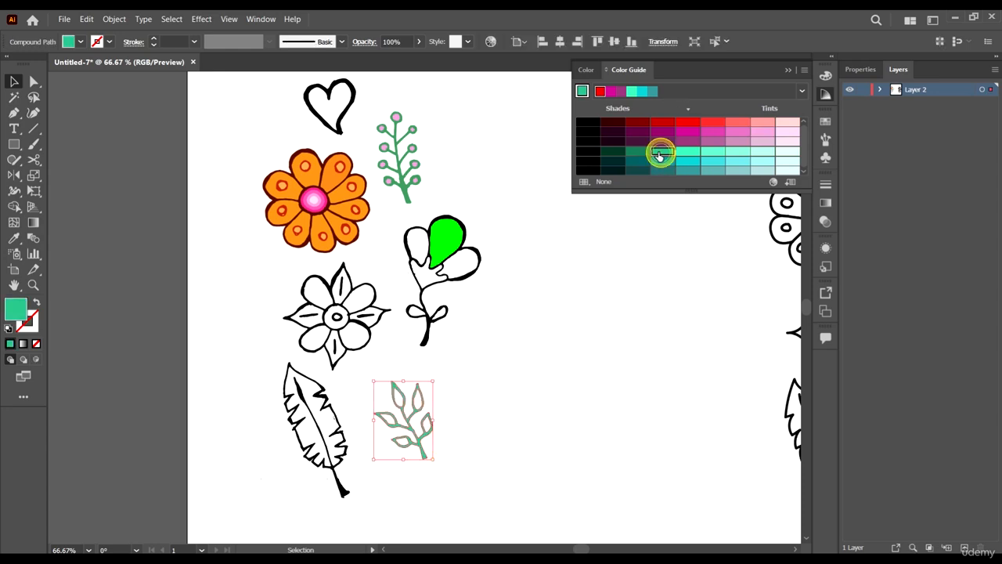
{"action": "left_click", "coordinate": [611, 154]}
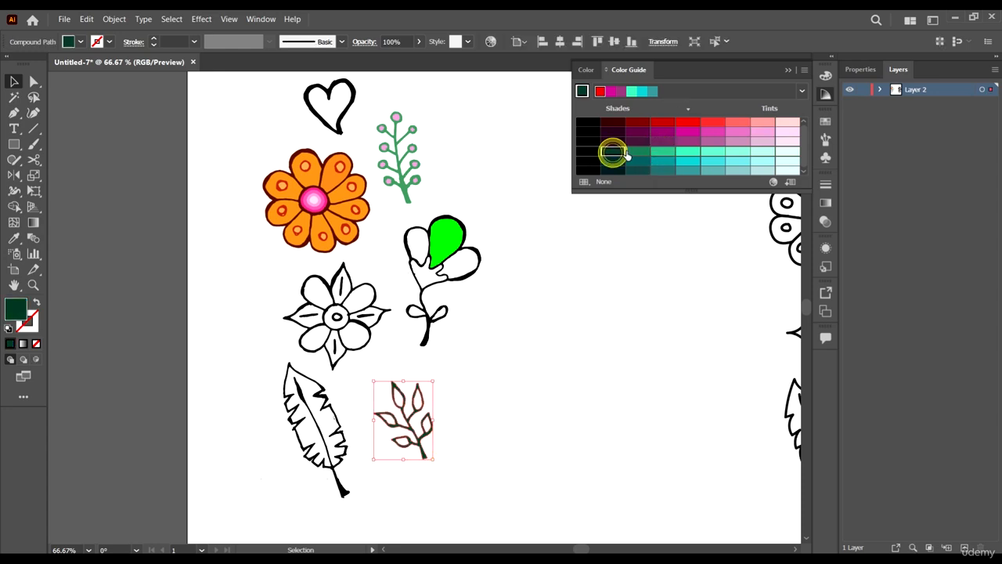
{"action": "left_click", "coordinate": [627, 154]}
{"action": "left_click", "coordinate": [597, 342]}
Select the insides of the five leaves on the leafy branch and fill them with a light turquoise tint.
{"action": "scroll", "coordinate": [452, 388], "scroll_direction": "up", "scroll_amount": 4}
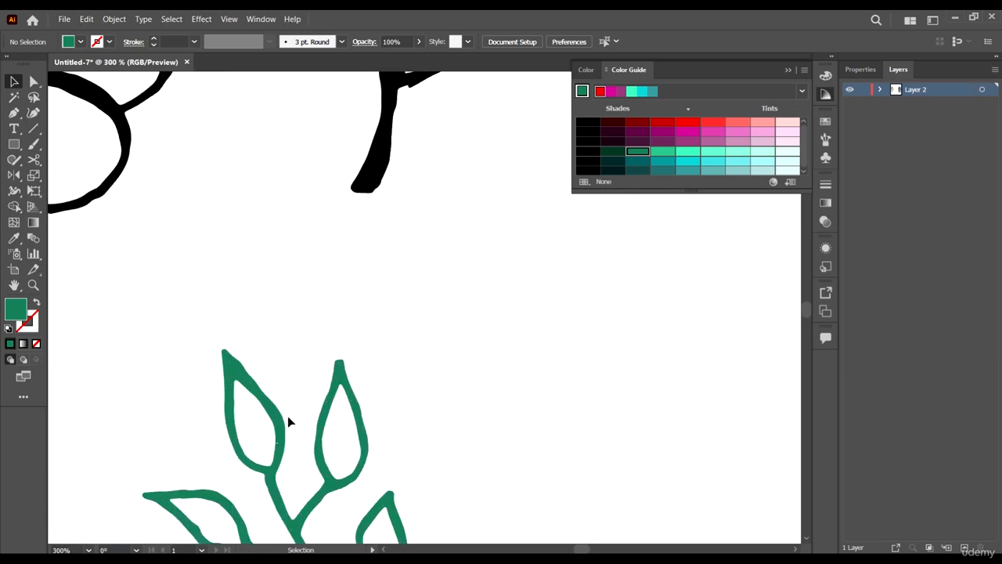
{"action": "left_click", "coordinate": [402, 402]}
{"action": "left_click", "coordinate": [348, 426], "text": "shift"}
{"action": "scroll", "coordinate": [431, 383], "scroll_direction": "down", "scroll_amount": 5}
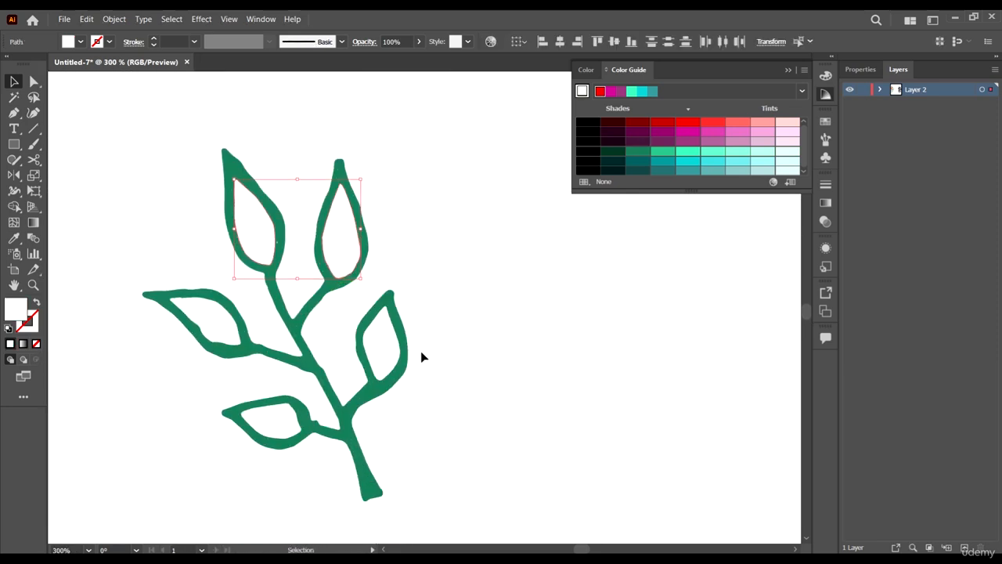
{"action": "left_click", "coordinate": [389, 347], "text": "shift"}
{"action": "left_click", "coordinate": [274, 421], "text": "shift"}
{"action": "left_click", "coordinate": [208, 312], "text": "shift"}
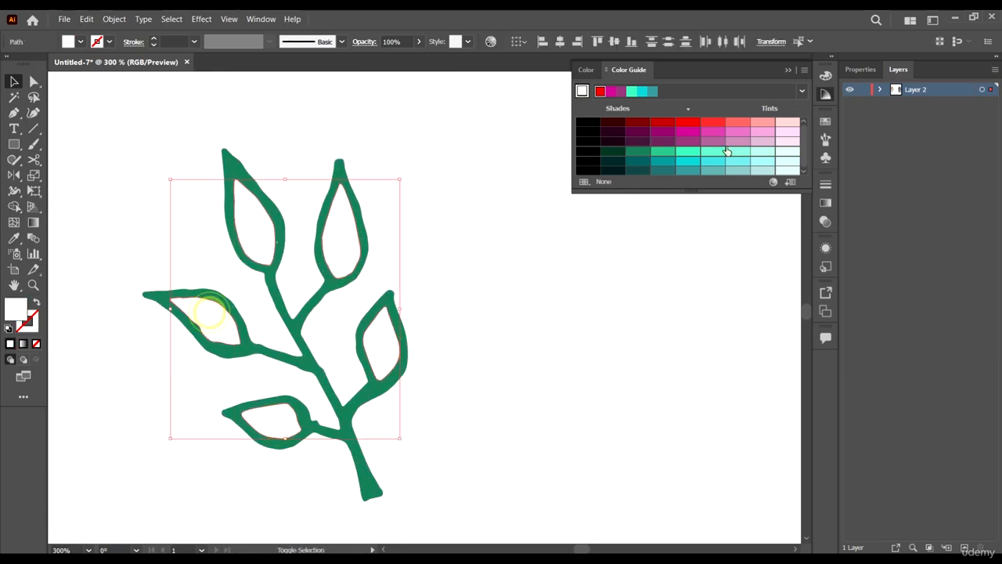
{"action": "left_click", "coordinate": [737, 151]}
{"action": "scroll", "coordinate": [534, 286], "scroll_direction": "down", "scroll_amount": 4}
{"action": "scroll", "coordinate": [544, 275], "scroll_direction": "up", "scroll_amount": 1}
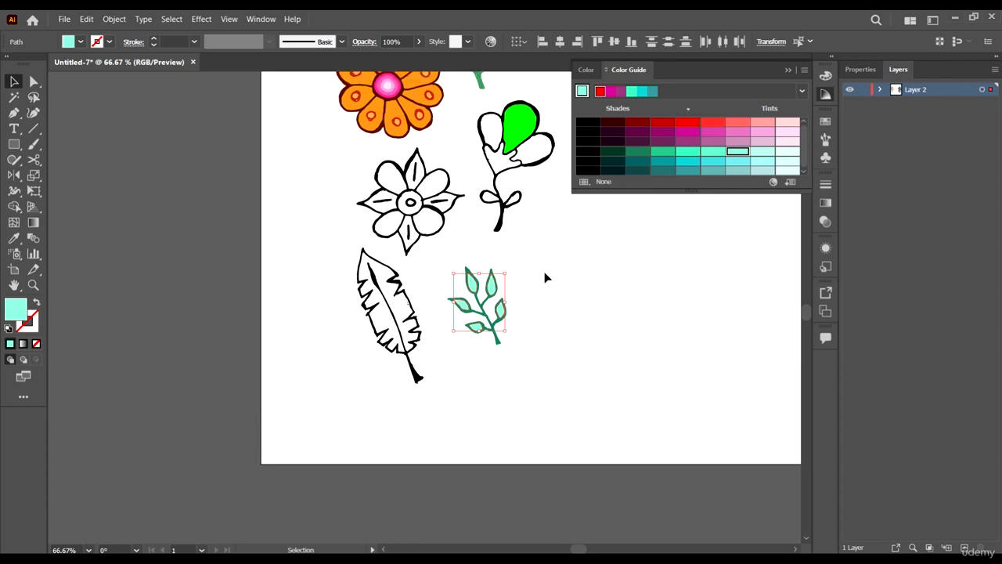
{"action": "left_click", "coordinate": [718, 151]}
{"action": "scroll", "coordinate": [537, 369], "scroll_direction": "up", "scroll_amount": 3}
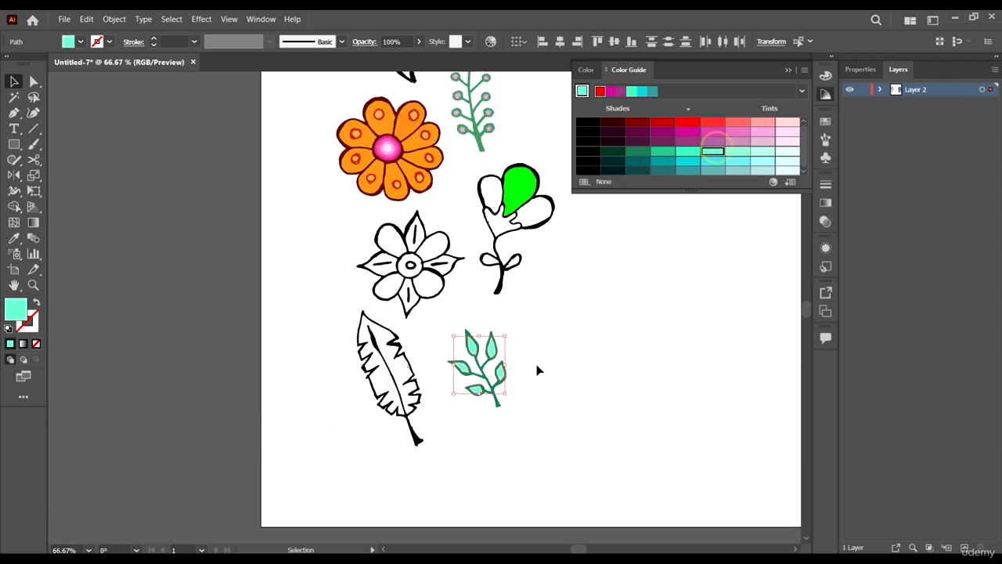
Sample the berry branch's green with the Eyedropper tool to apply it to the five leaf interiors.
{"action": "key", "text": "i"}
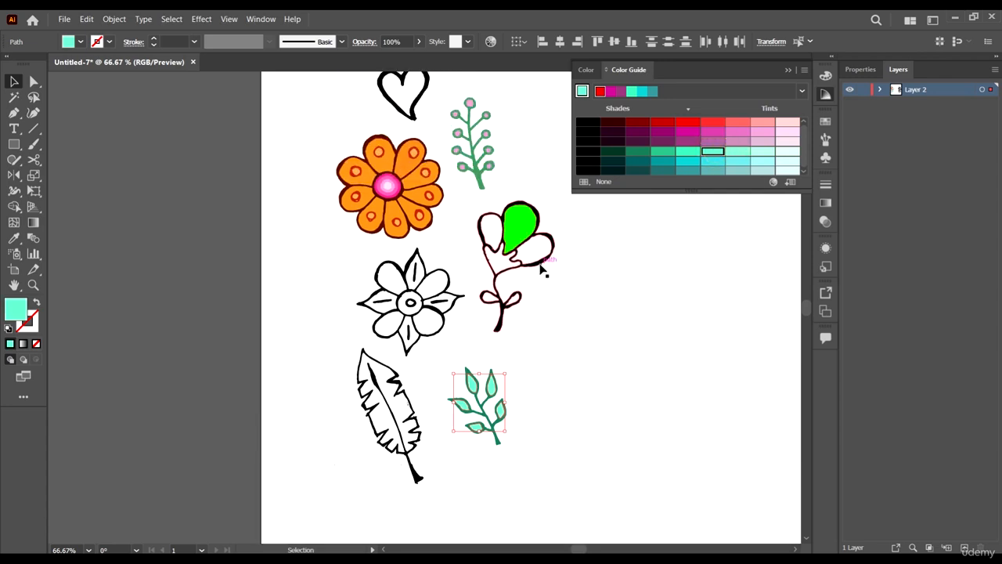
{"action": "left_click", "coordinate": [484, 173]}
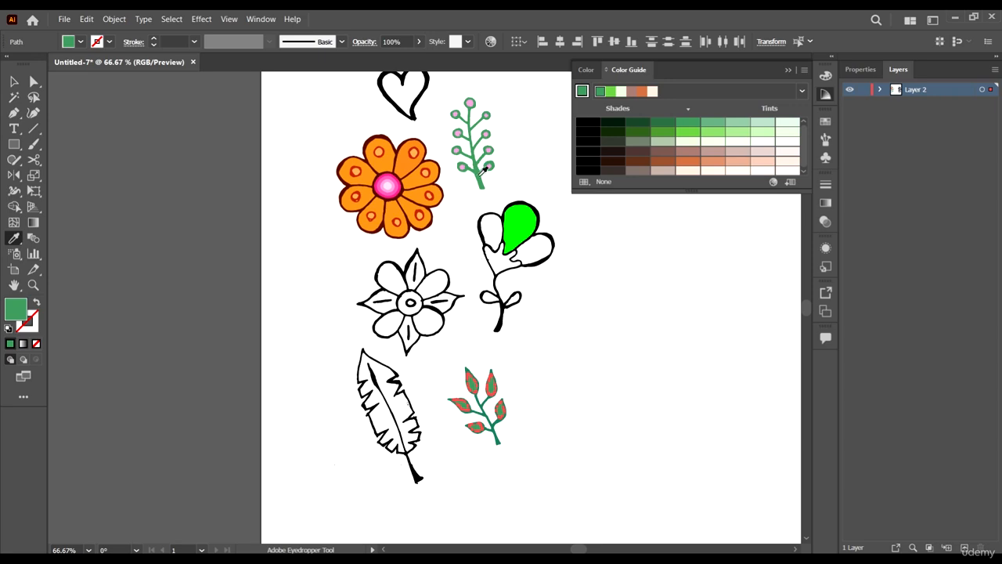
{"action": "scroll", "coordinate": [487, 169], "scroll_direction": "up", "scroll_amount": 3}
{"action": "scroll", "coordinate": [469, 284], "scroll_direction": "down", "scroll_amount": 5}
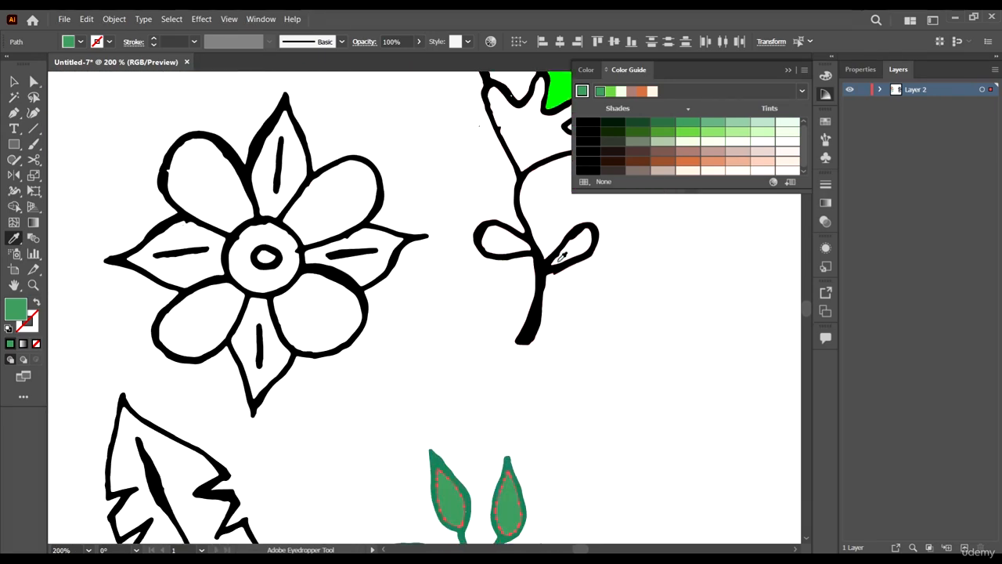
{"action": "scroll", "coordinate": [561, 257], "scroll_direction": "down", "scroll_amount": 2}
Recolour the five leaf interiors with the bright yellow-green from the colour harmony swatches and deselect them.
{"action": "left_click", "coordinate": [711, 131]}
{"action": "left_click", "coordinate": [688, 132]}
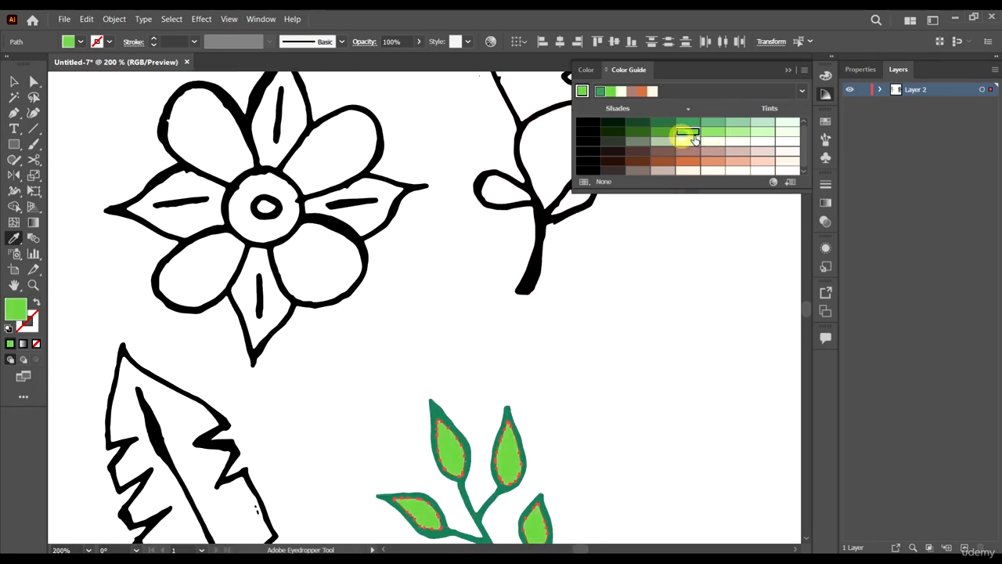
{"action": "scroll", "coordinate": [481, 302], "scroll_direction": "down", "scroll_amount": 4}
{"action": "scroll", "coordinate": [513, 350], "scroll_direction": "up", "scroll_amount": 2}
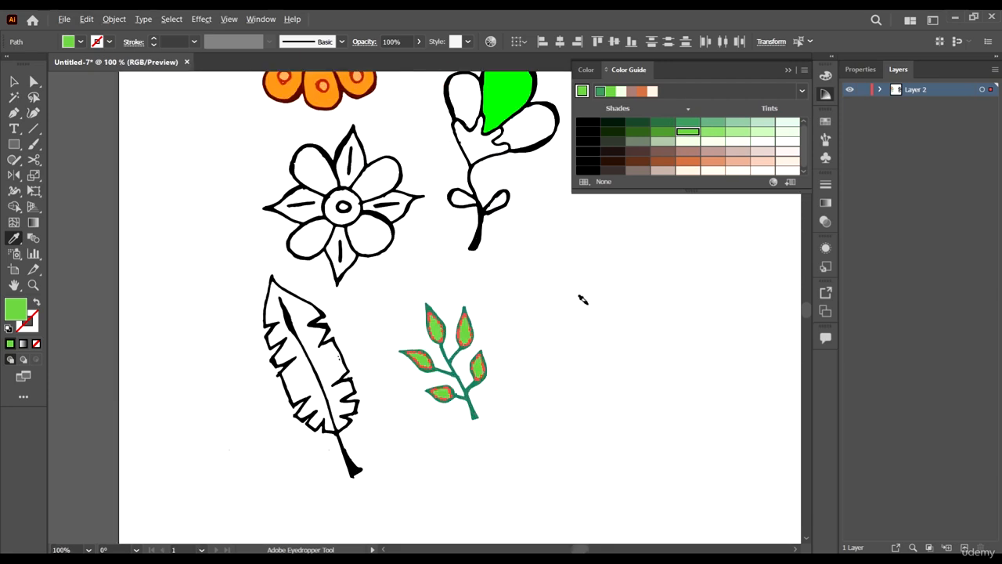
{"action": "scroll", "coordinate": [168, 211], "scroll_direction": "up", "scroll_amount": 3}
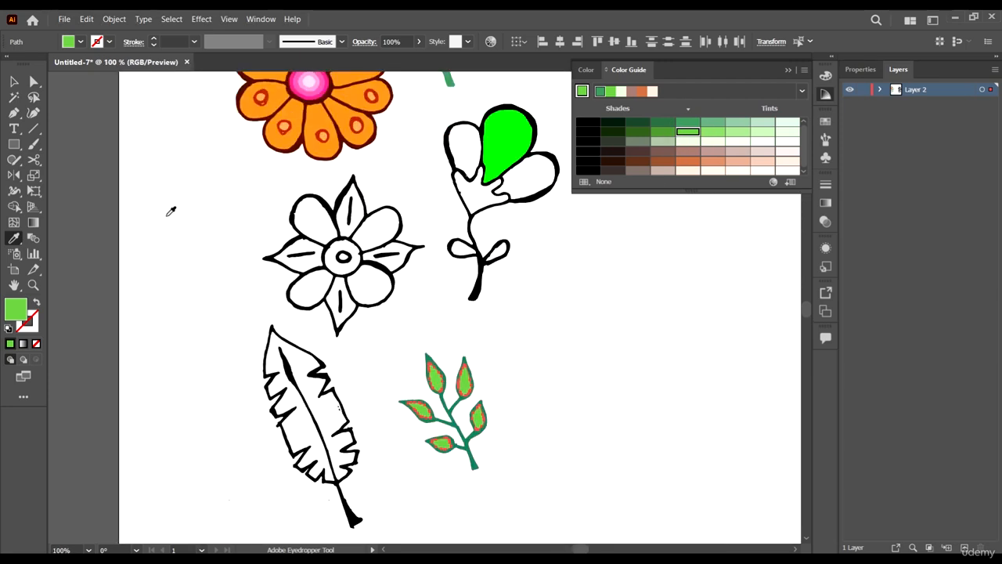
{"action": "left_click", "coordinate": [14, 81]}
{"action": "left_click", "coordinate": [497, 399]}
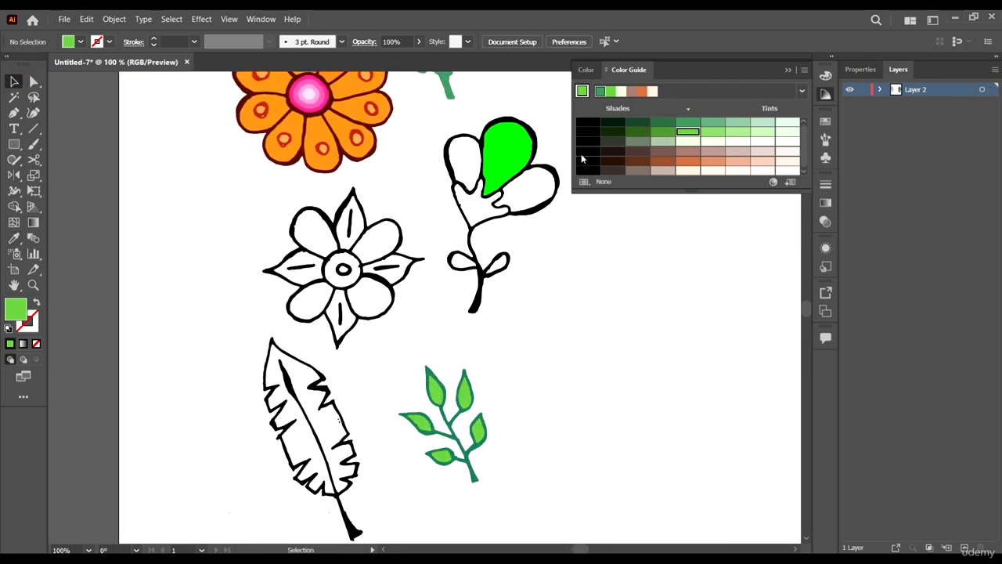
{"action": "scroll", "coordinate": [540, 228], "scroll_direction": "down", "scroll_amount": 2}
{"action": "scroll", "coordinate": [535, 298], "scroll_direction": "up", "scroll_amount": 1}
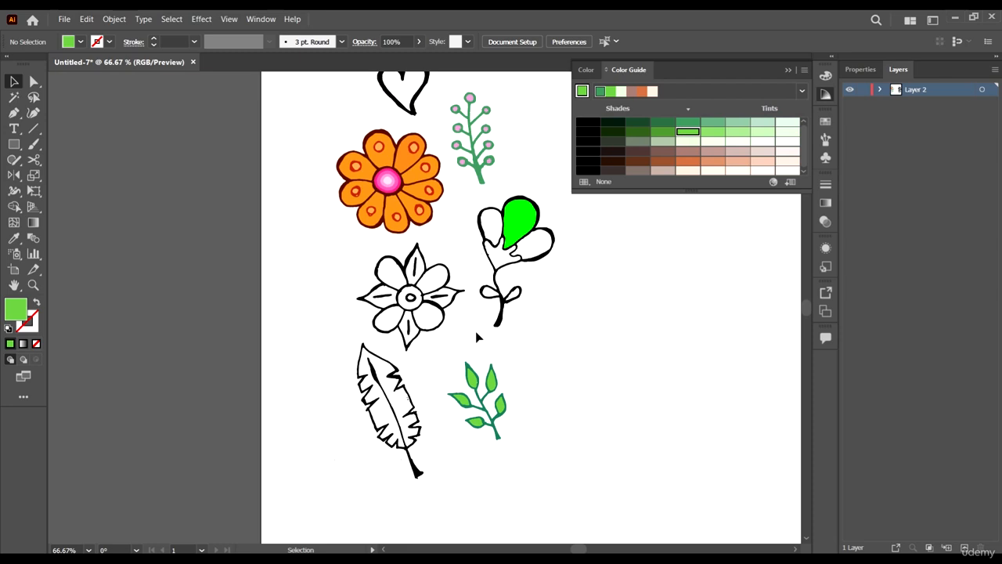
{"action": "scroll", "coordinate": [527, 394], "scroll_direction": "up", "scroll_amount": 2}
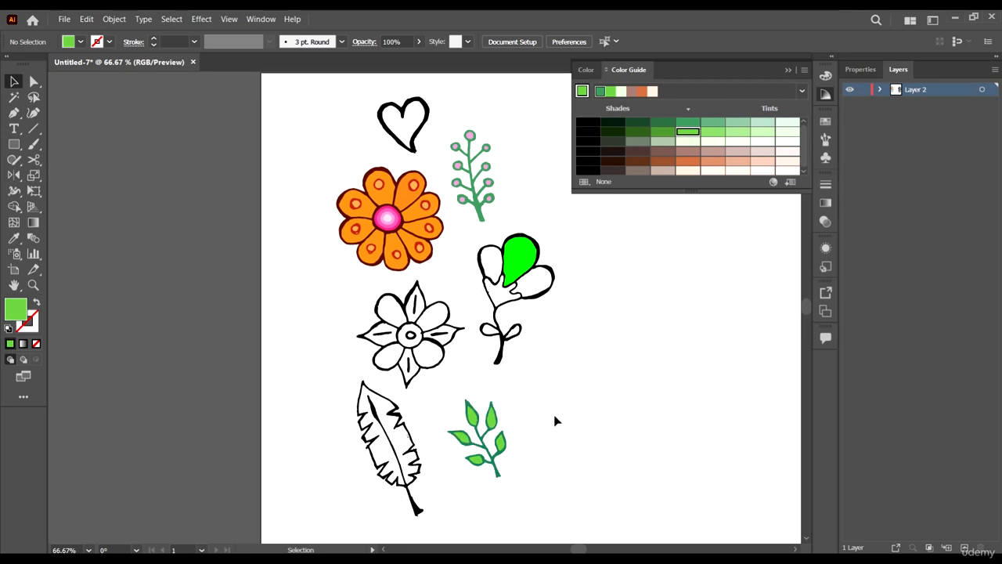
Duplicate the green leafy branch, shrink and rotate the copy to lean the other way, and place it beside the stemmed flower's base.
{"action": "left_click_drag", "start_coordinate": [468, 435], "coordinate": [556, 359], "text": "alt"}
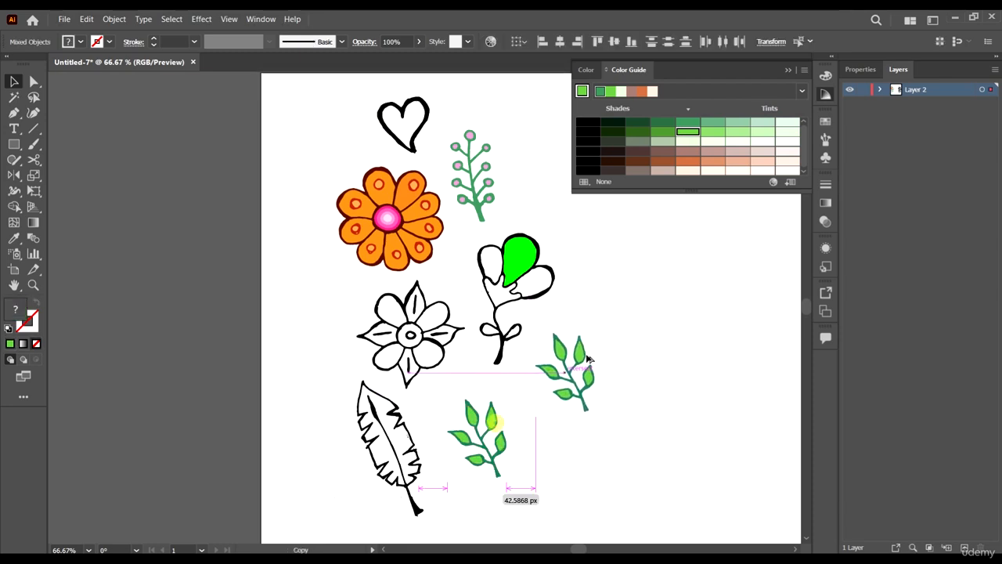
{"action": "left_click_drag", "start_coordinate": [598, 405], "coordinate": [559, 413]}
{"action": "left_click_drag", "start_coordinate": [576, 315], "coordinate": [551, 346]}
{"action": "left_click", "coordinate": [614, 407]}
{"action": "left_click_drag", "start_coordinate": [599, 449], "coordinate": [532, 372]}
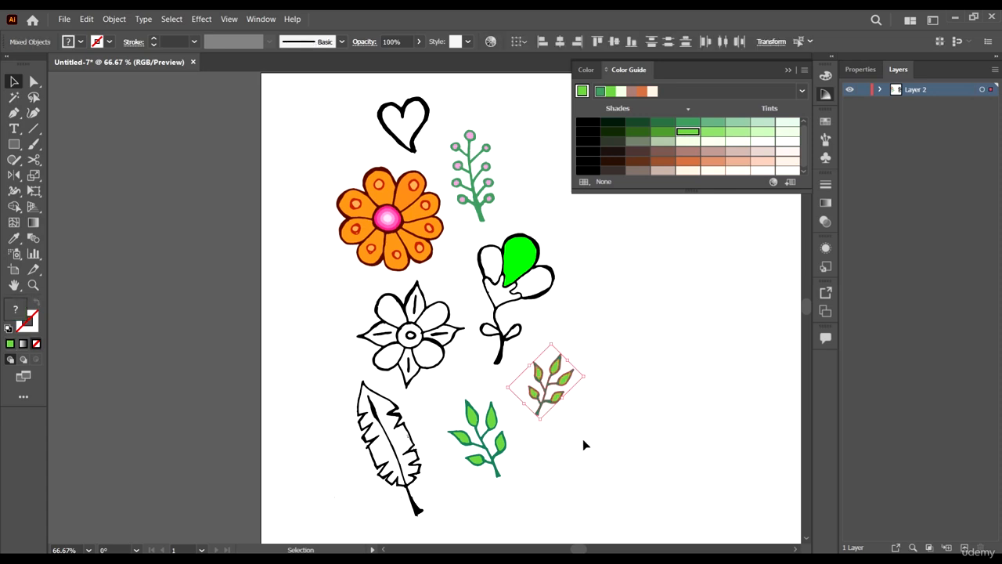
Fill the small branch copy entirely with crimson, shrink it slightly more and deselect it.
{"action": "left_click", "coordinate": [80, 42]}
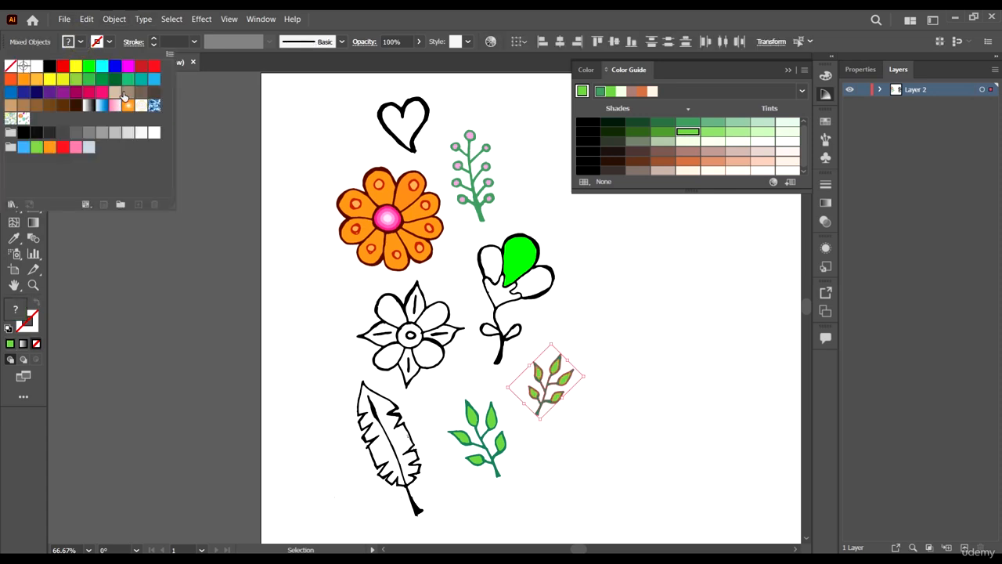
{"action": "left_click", "coordinate": [87, 98]}
{"action": "key", "text": "Escape"}
{"action": "left_click", "coordinate": [595, 412]}
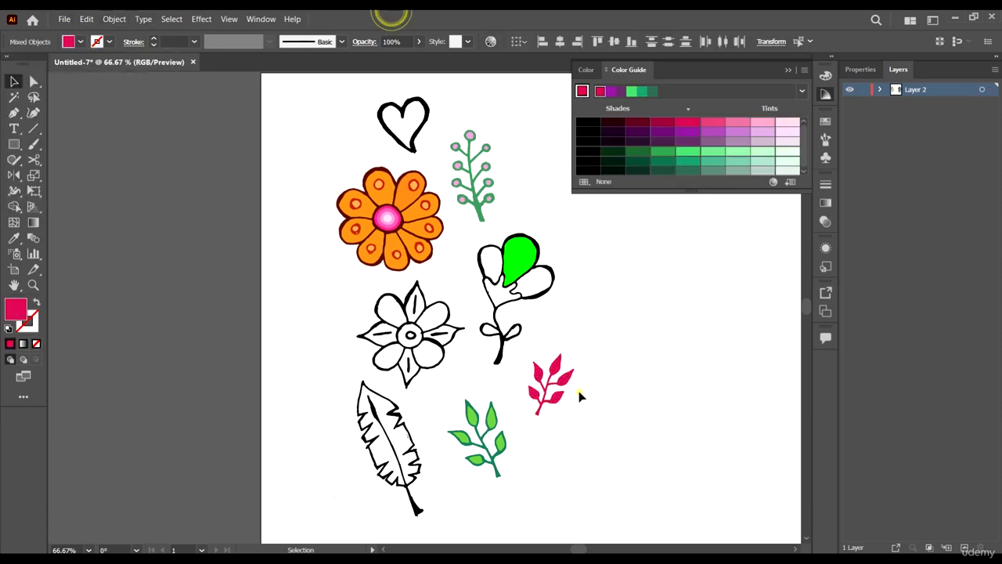
{"action": "left_click_drag", "start_coordinate": [597, 427], "coordinate": [569, 379]}
{"action": "left_click", "coordinate": [593, 407]}
Fill the inside of the heart with the crimson from the colour harmony swatches and deselect it.
{"action": "scroll", "coordinate": [553, 332], "scroll_direction": "down", "scroll_amount": 2}
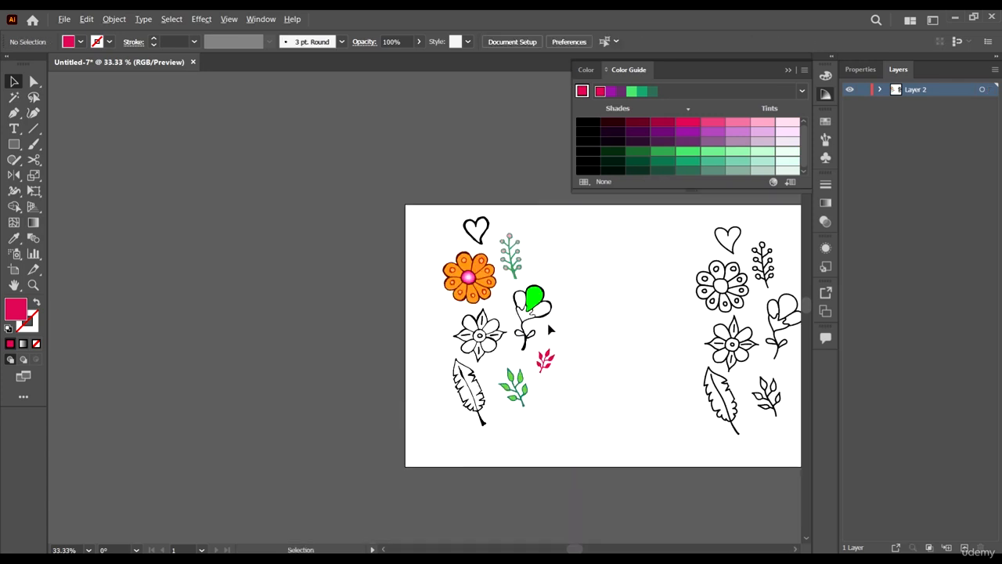
{"action": "scroll", "coordinate": [550, 326], "scroll_direction": "up", "scroll_amount": 1}
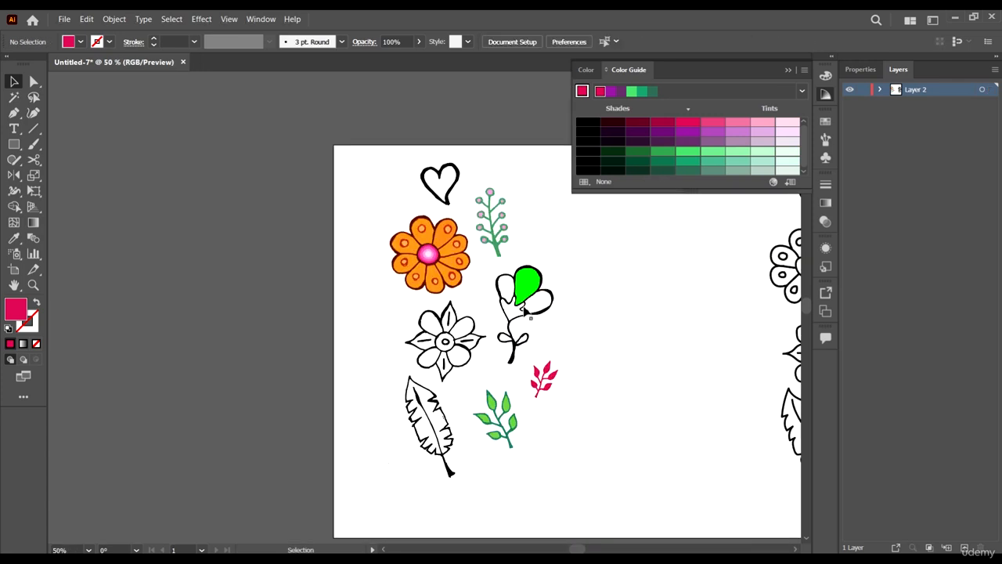
{"action": "left_click", "coordinate": [439, 185]}
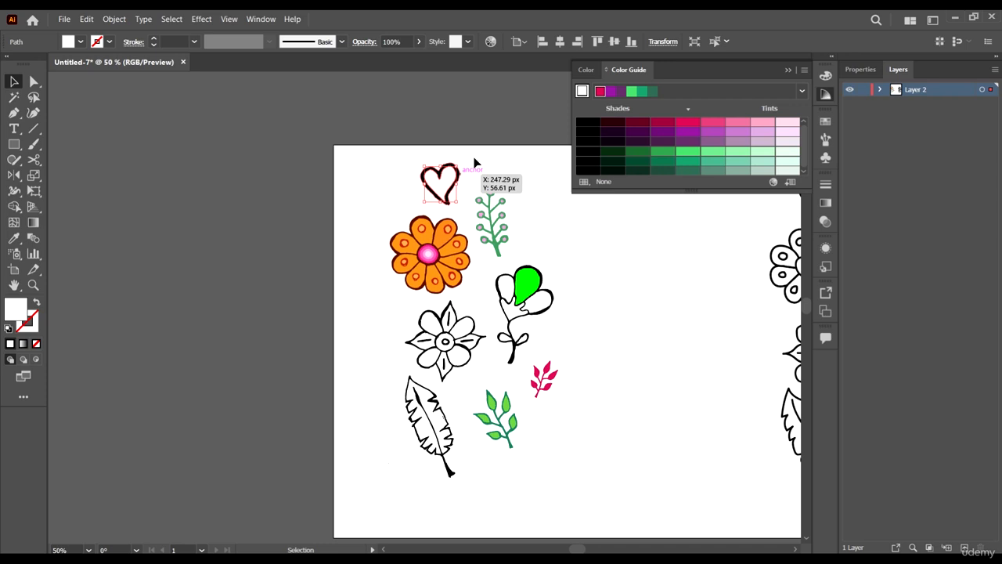
{"action": "left_click", "coordinate": [682, 123]}
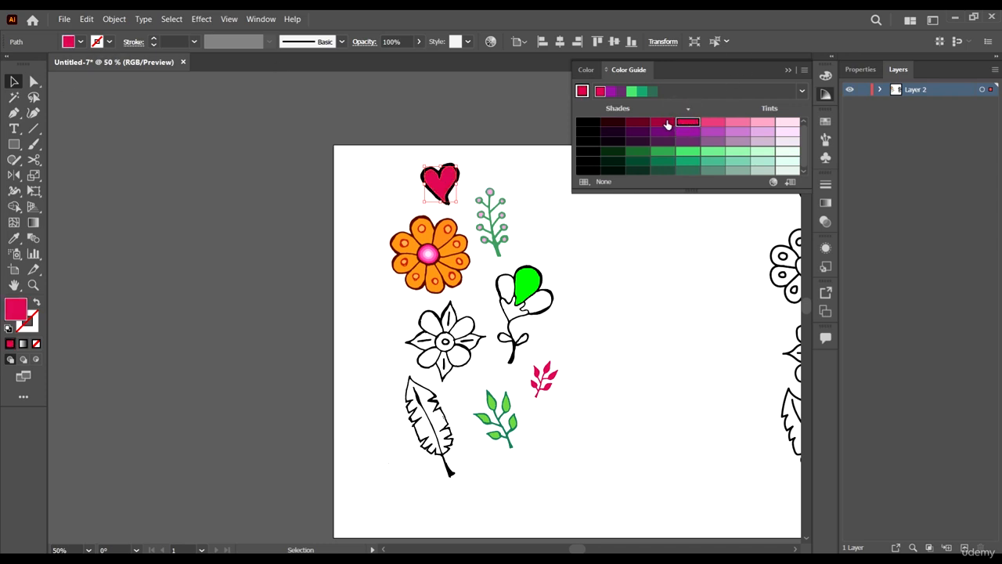
{"action": "left_click", "coordinate": [650, 304]}
Recolour the heart's outline with a dark maroon shade from the colour harmony swatches and deselect it.
{"action": "left_click", "coordinate": [457, 167]}
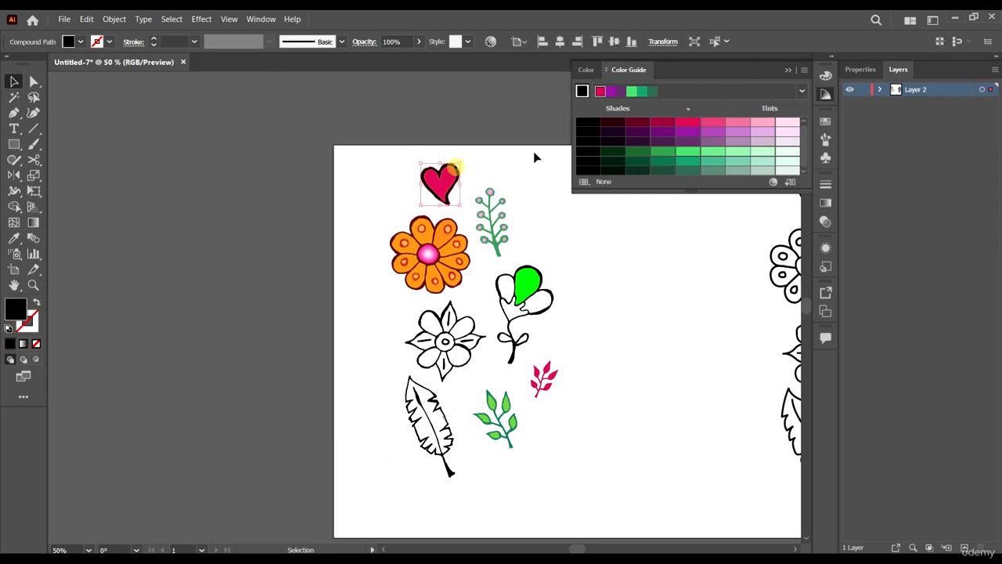
{"action": "left_click", "coordinate": [630, 126]}
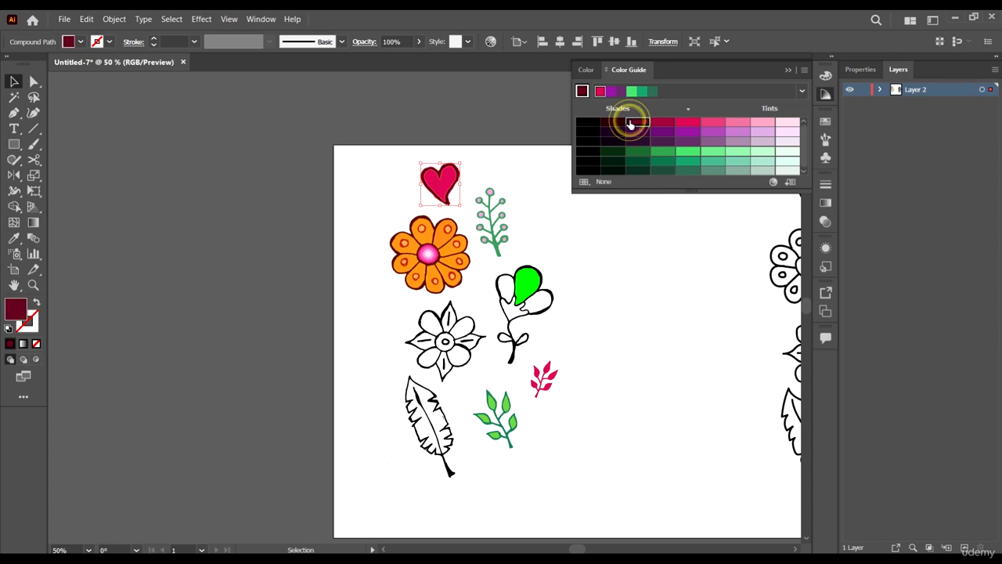
{"action": "left_click", "coordinate": [668, 267]}
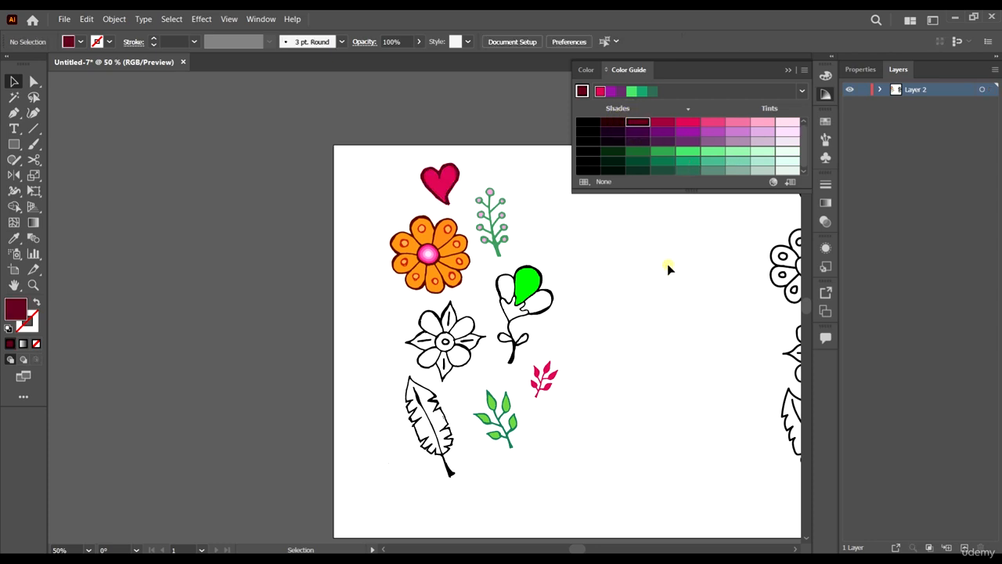
{"action": "scroll", "coordinate": [674, 260], "scroll_direction": "down", "scroll_amount": 1}
{"action": "scroll", "coordinate": [548, 314], "scroll_direction": "up", "scroll_amount": 1}
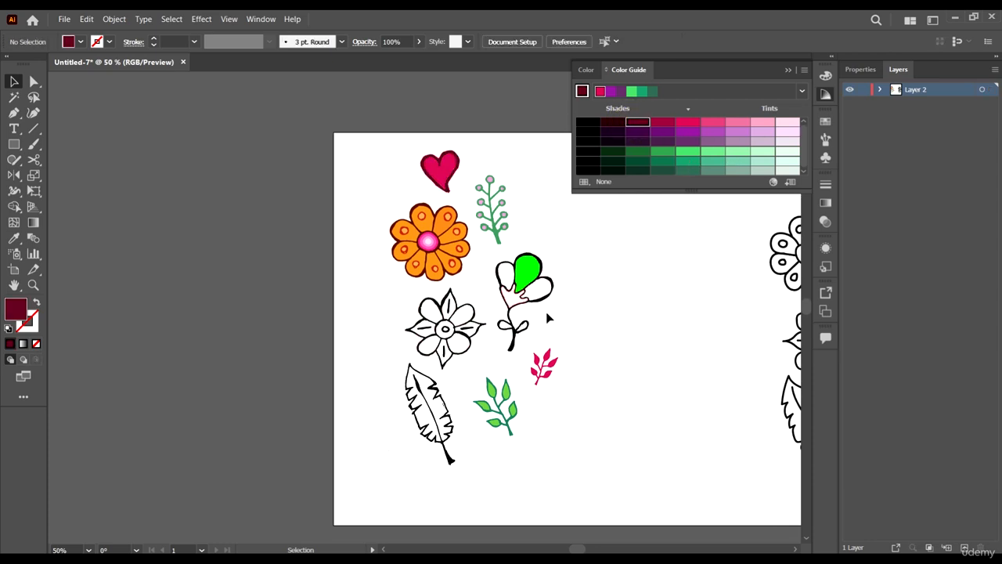
Fill the lower-right rounded petal of the uncoloured eight-petal flower with orange sampled from the orange flower using the Eyedropper tool.
{"action": "scroll", "coordinate": [462, 349], "scroll_direction": "up", "scroll_amount": 2}
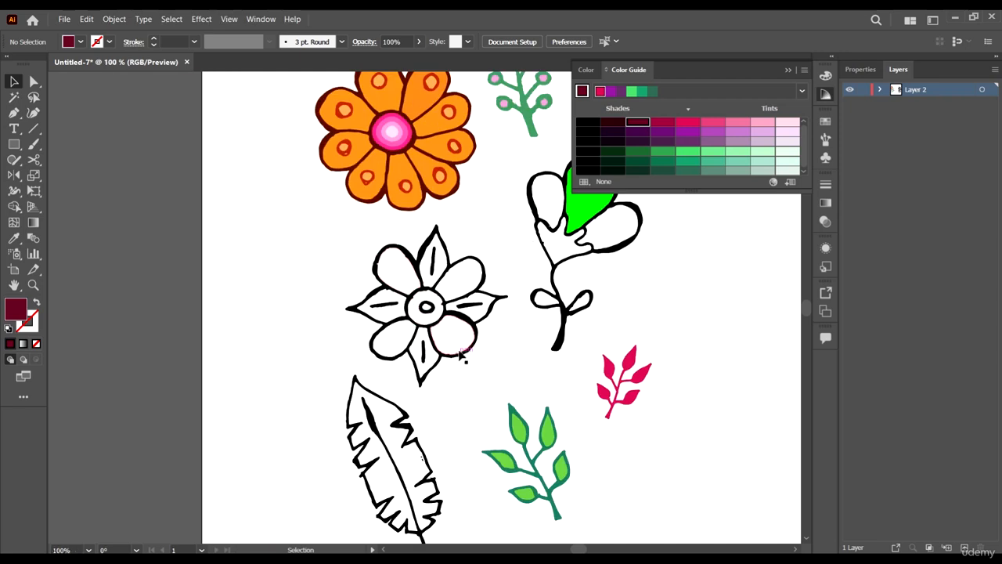
{"action": "left_click", "coordinate": [459, 343]}
{"action": "scroll", "coordinate": [461, 345], "scroll_direction": "up", "scroll_amount": 1}
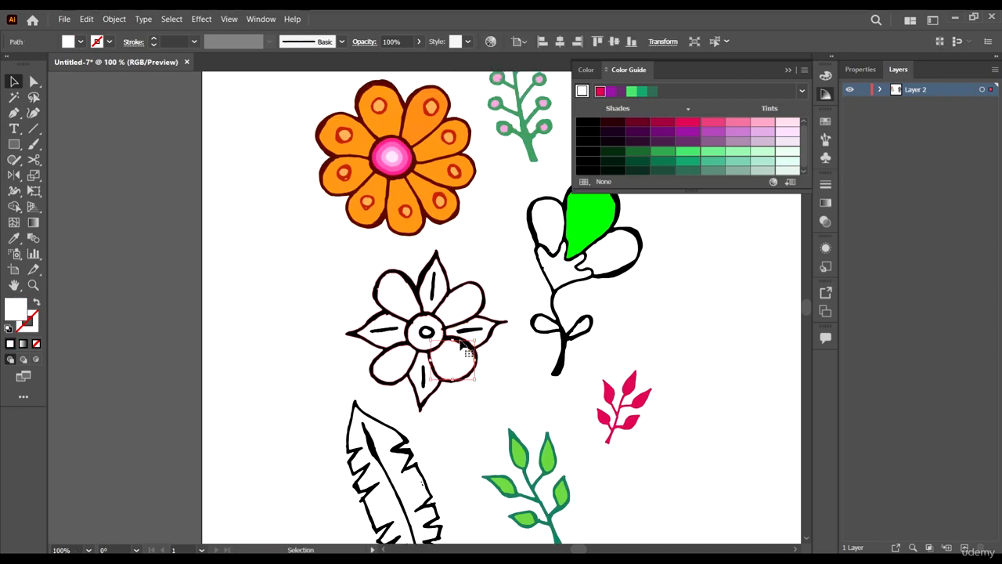
{"action": "scroll", "coordinate": [464, 345], "scroll_direction": "up", "scroll_amount": 2}
{"action": "scroll", "coordinate": [463, 344], "scroll_direction": "down", "scroll_amount": 1}
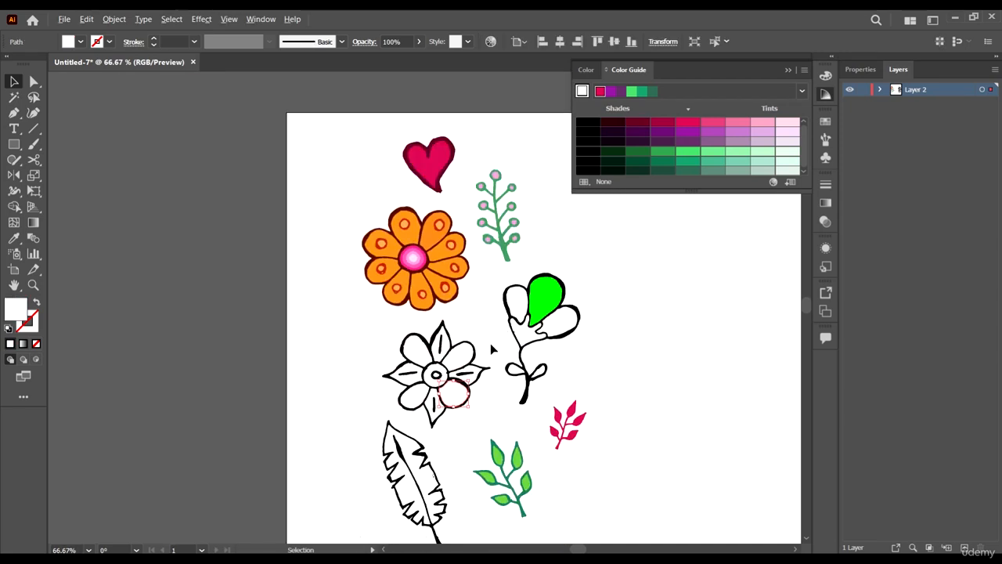
{"action": "scroll", "coordinate": [492, 349], "scroll_direction": "right", "scroll_amount": 3}
{"action": "scroll", "coordinate": [492, 349], "scroll_direction": "down", "scroll_amount": 2}
{"action": "key", "text": "i"}
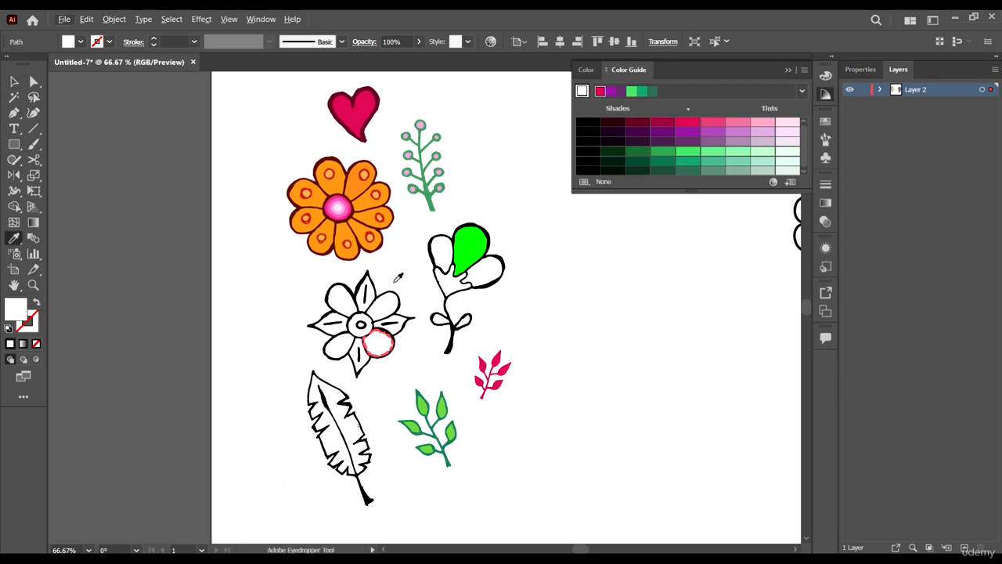
{"action": "left_click", "coordinate": [360, 226]}
{"action": "key", "text": "v"}
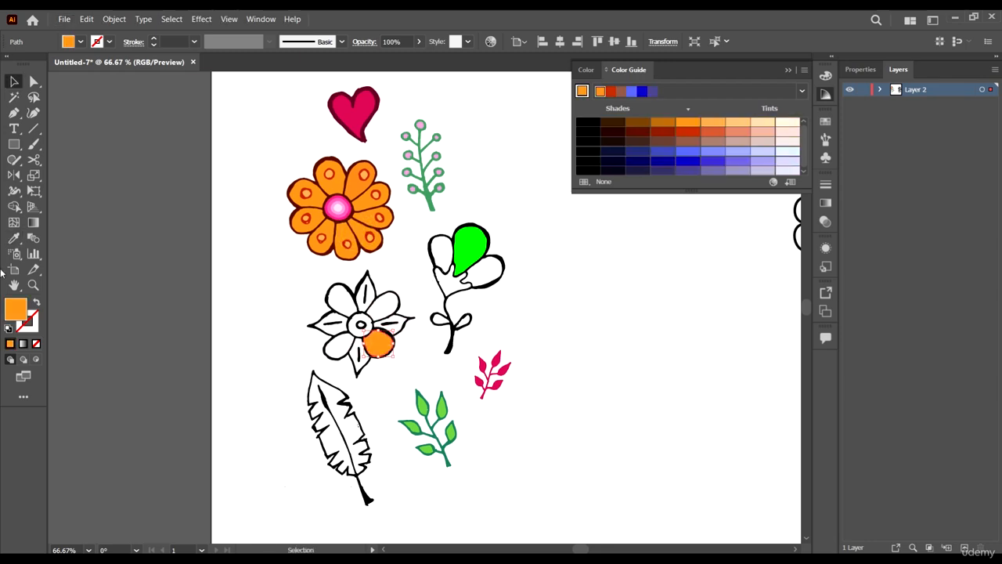
Change the selected rounded petal's fill to yellow F4CC21 in the Color Picker and deselect it.
{"action": "double_click", "coordinate": [18, 312]}
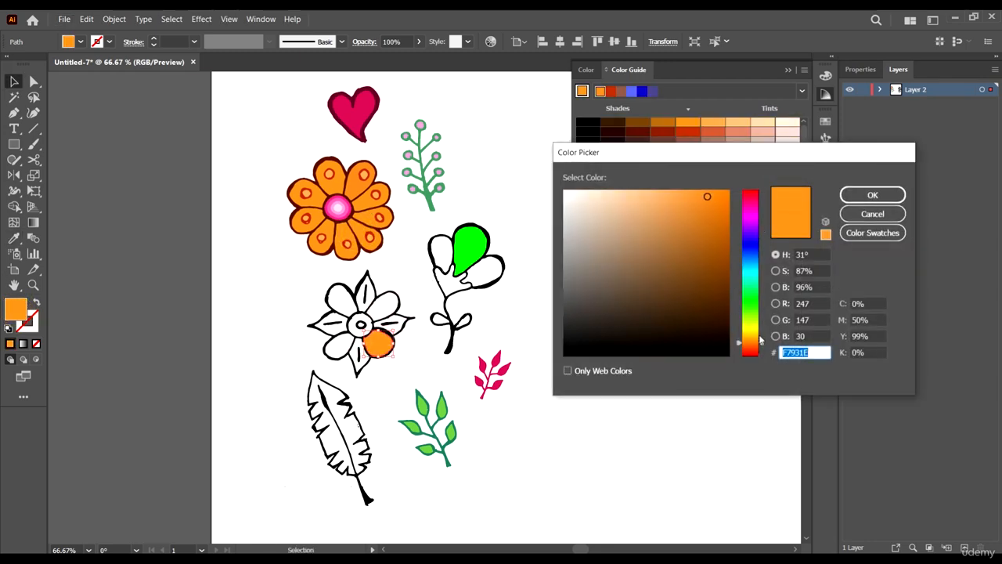
{"action": "left_click_drag", "start_coordinate": [759, 338], "coordinate": [760, 334]}
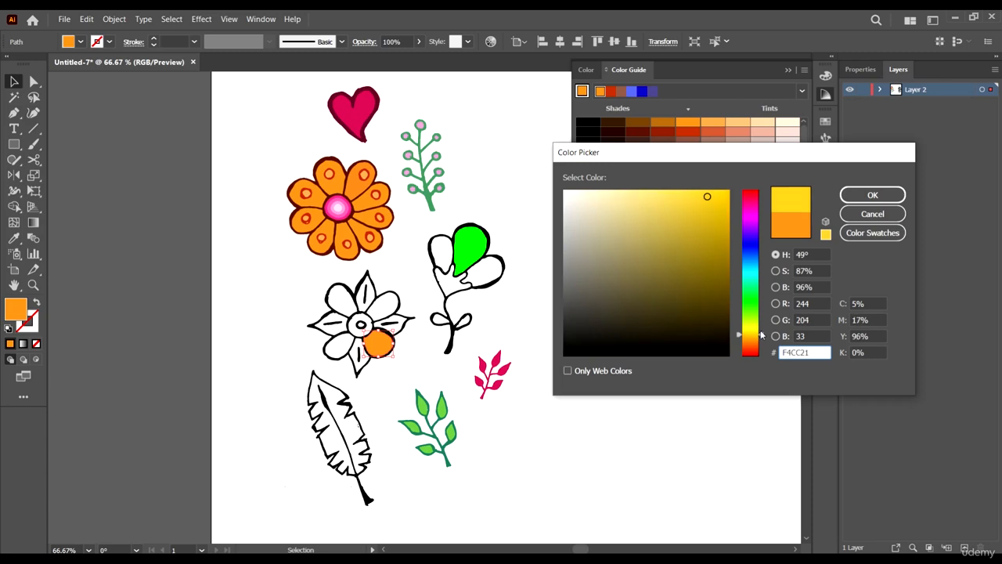
{"action": "left_click", "coordinate": [849, 195]}
{"action": "left_click", "coordinate": [611, 436]}
Select the flower's other three rounded petals and fill them with the yellow sampled from the coloured petal.
{"action": "scroll", "coordinate": [558, 327], "scroll_direction": "down", "scroll_amount": 1}
{"action": "scroll", "coordinate": [368, 329], "scroll_direction": "up", "scroll_amount": 4}
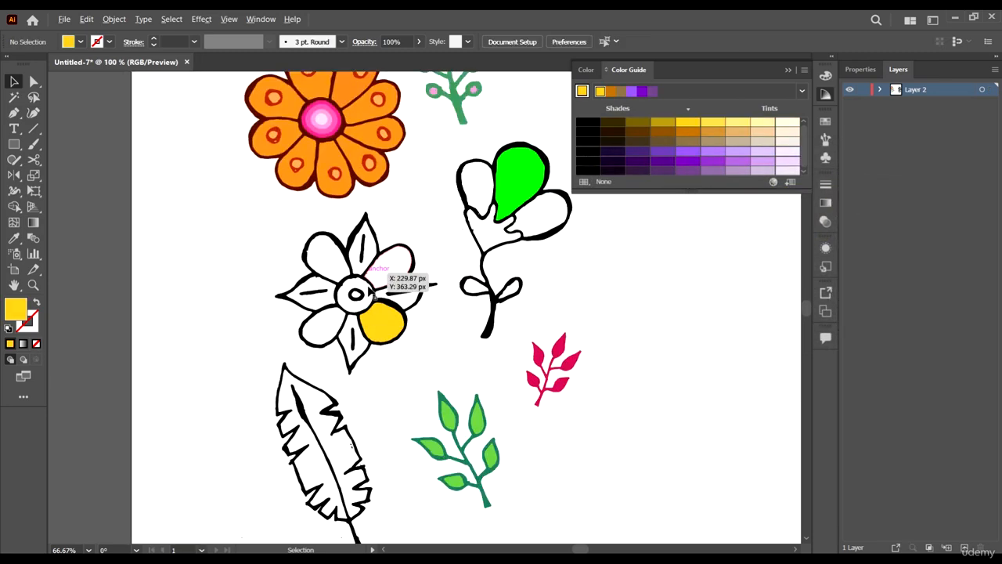
{"action": "left_click", "coordinate": [424, 227]}
{"action": "left_click", "coordinate": [268, 211], "text": "shift"}
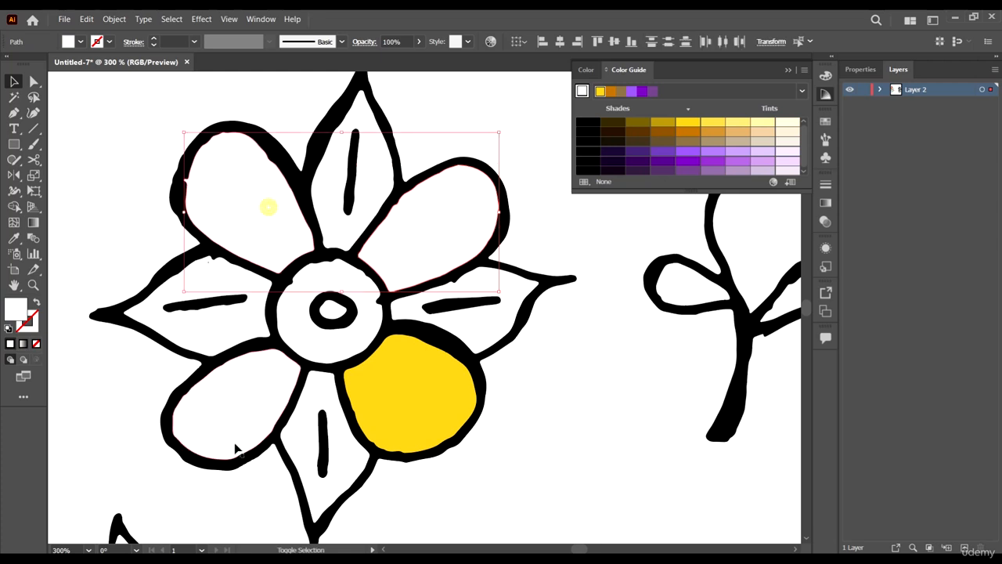
{"action": "left_click", "coordinate": [243, 424], "text": "shift"}
{"action": "key", "text": "i"}
{"action": "left_click", "coordinate": [404, 401]}
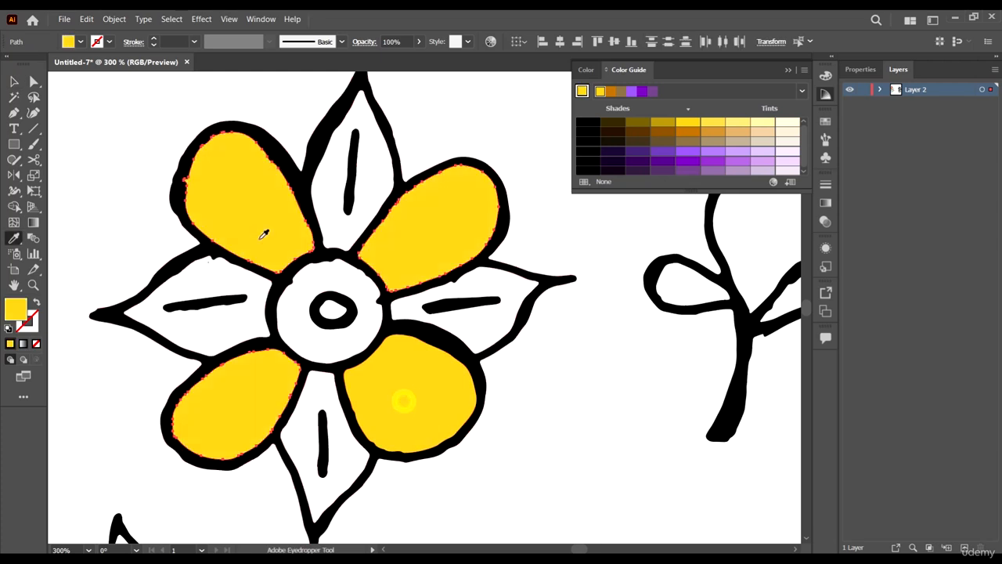
{"action": "left_click", "coordinate": [12, 82]}
Select the flower's four pointed petals and fill them with crimson sampled from the small branch using the Eyedropper tool.
{"action": "scroll", "coordinate": [301, 243], "scroll_direction": "down", "scroll_amount": 2}
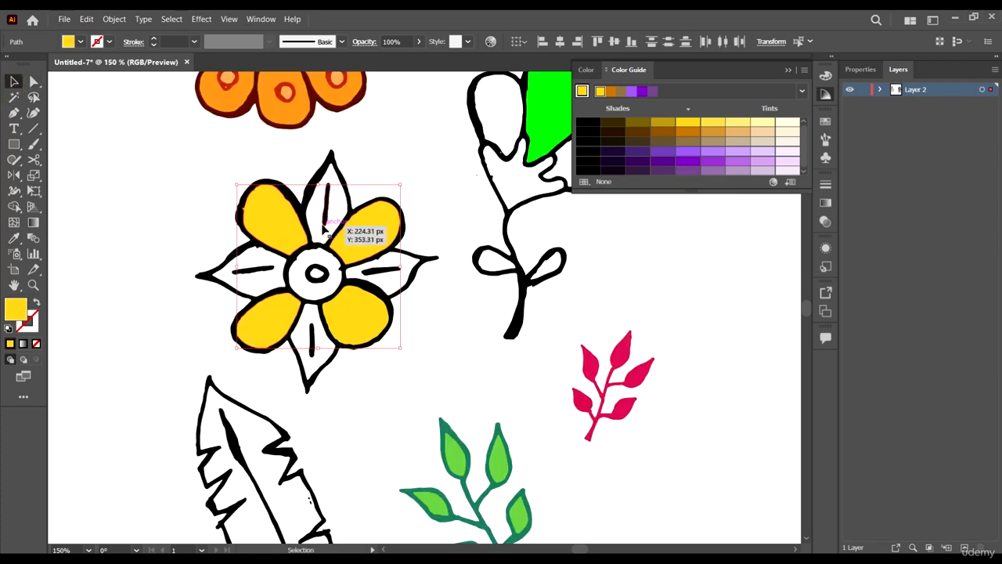
{"action": "left_click", "coordinate": [320, 347]}
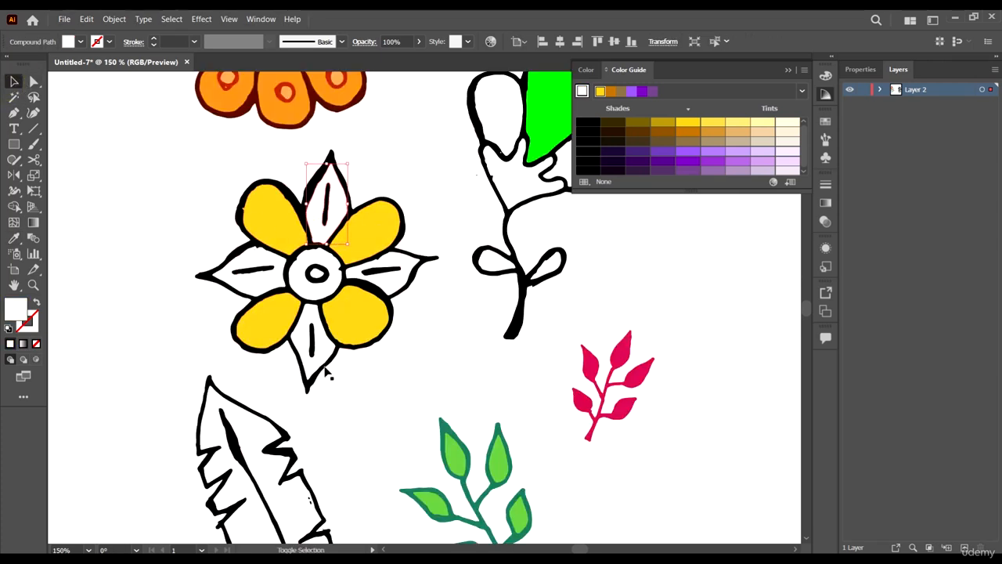
{"action": "left_click", "coordinate": [396, 282], "text": "shift"}
{"action": "left_click", "coordinate": [244, 286], "text": "shift"}
{"action": "scroll", "coordinate": [258, 285], "scroll_direction": "down", "scroll_amount": 1}
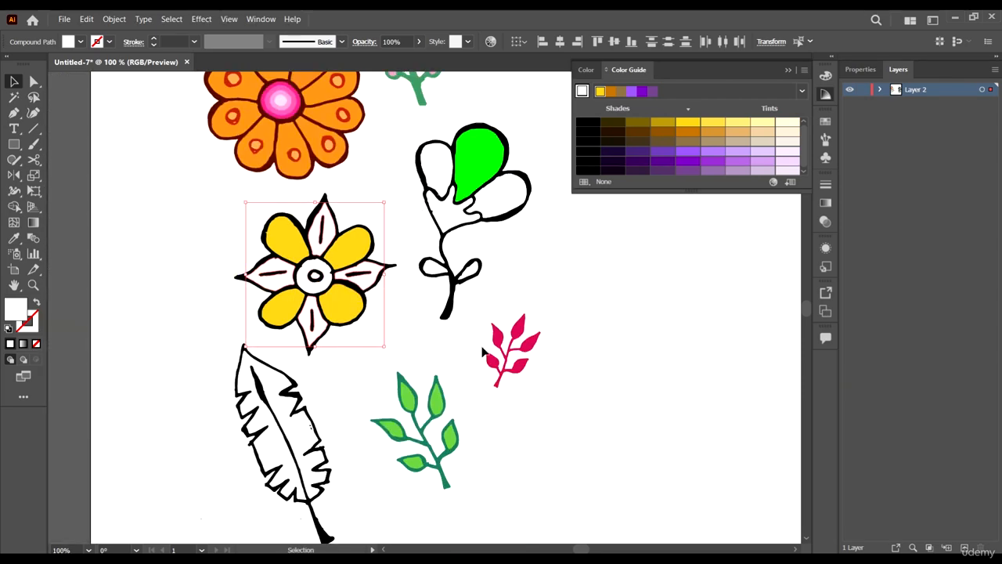
{"action": "key", "text": "i"}
{"action": "left_click", "coordinate": [522, 327]}
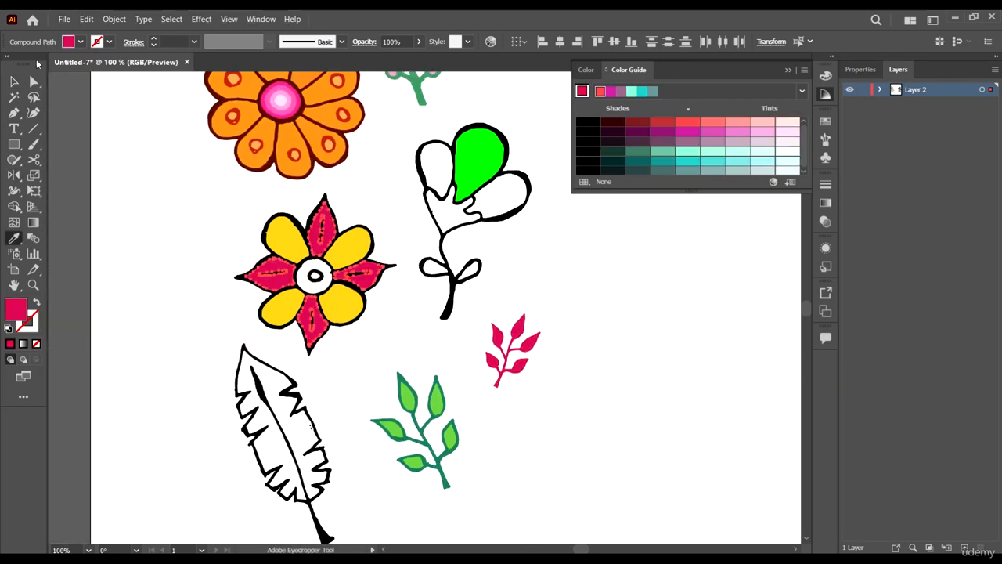
{"action": "left_click", "coordinate": [14, 80]}
Change the four pointed petals' fill to the brighter pink EF2678 in the Color Picker and deselect them.
{"action": "scroll", "coordinate": [411, 311], "scroll_direction": "down", "scroll_amount": 2}
{"action": "scroll", "coordinate": [393, 288], "scroll_direction": "up", "scroll_amount": 2}
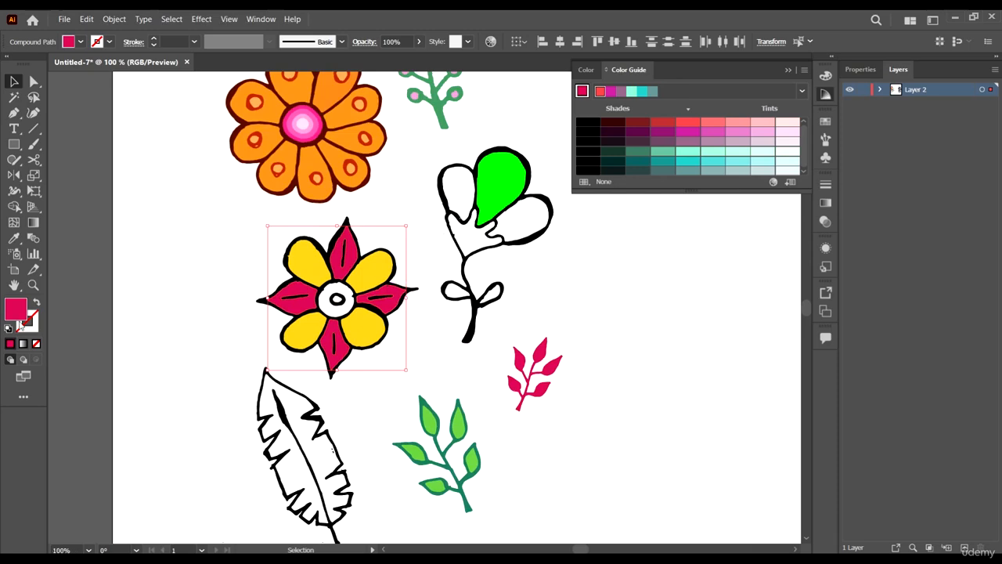
{"action": "double_click", "coordinate": [16, 310]}
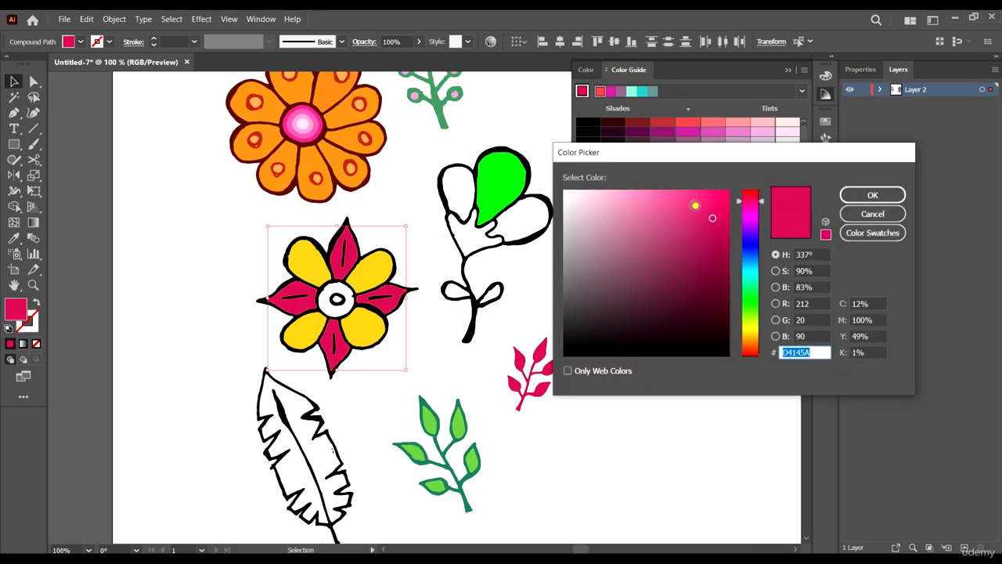
{"action": "left_click_drag", "start_coordinate": [694, 206], "coordinate": [702, 200]}
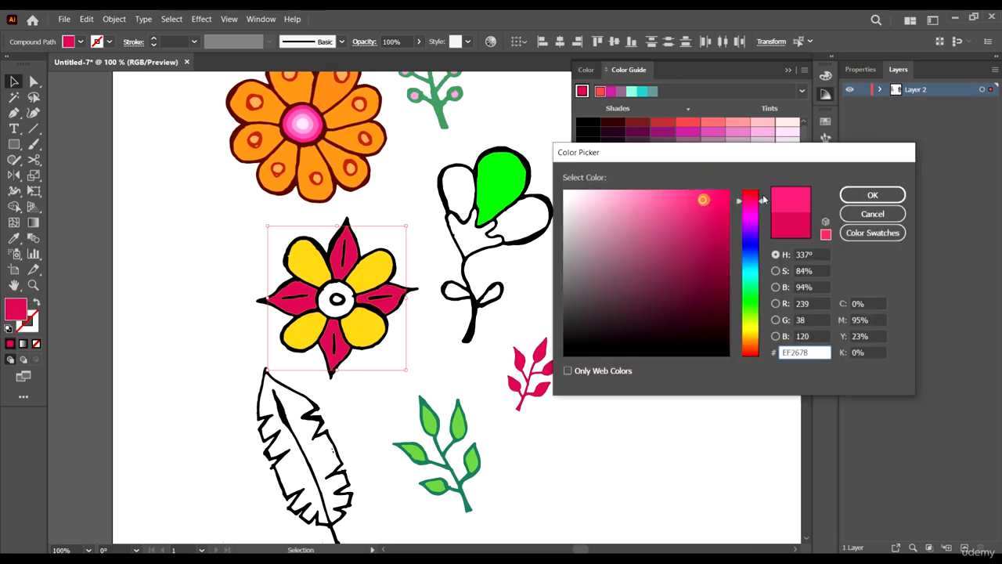
{"action": "left_click", "coordinate": [872, 195]}
{"action": "left_click", "coordinate": [617, 405]}
Select the vein lines in the four pink petals, try pale pink tints, and fill them with dark purple from the colour harmony swatches.
{"action": "scroll", "coordinate": [354, 301], "scroll_direction": "up", "scroll_amount": 3}
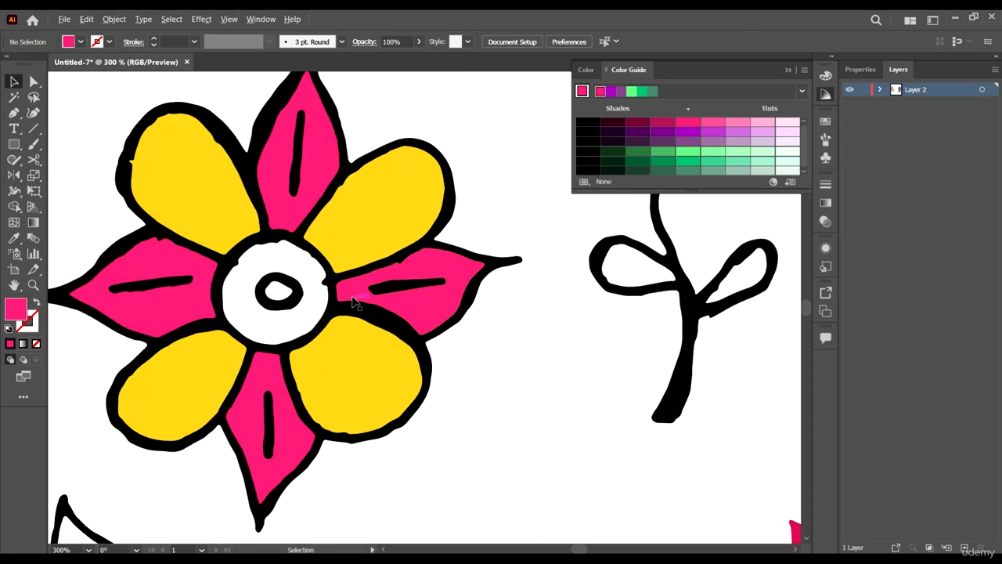
{"action": "left_click", "coordinate": [389, 287]}
{"action": "left_click", "coordinate": [292, 170], "text": "shift"}
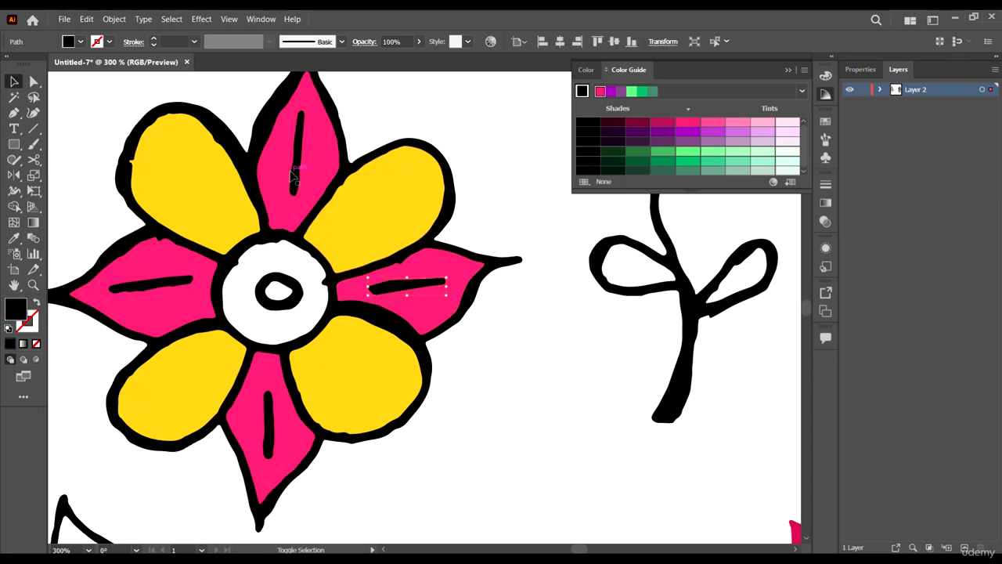
{"action": "left_click", "coordinate": [147, 280], "text": "shift"}
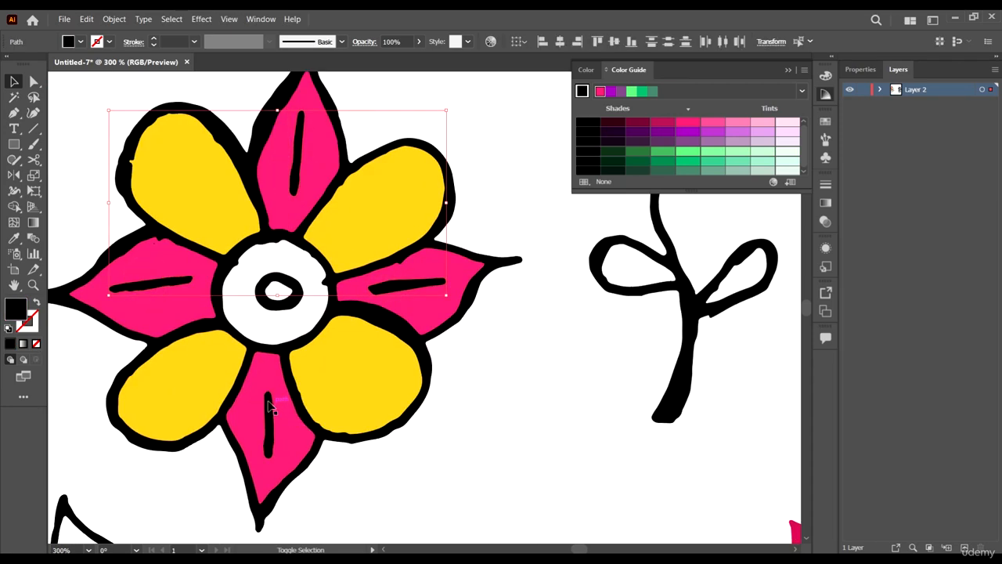
{"action": "key", "text": "ctrl+minus"}
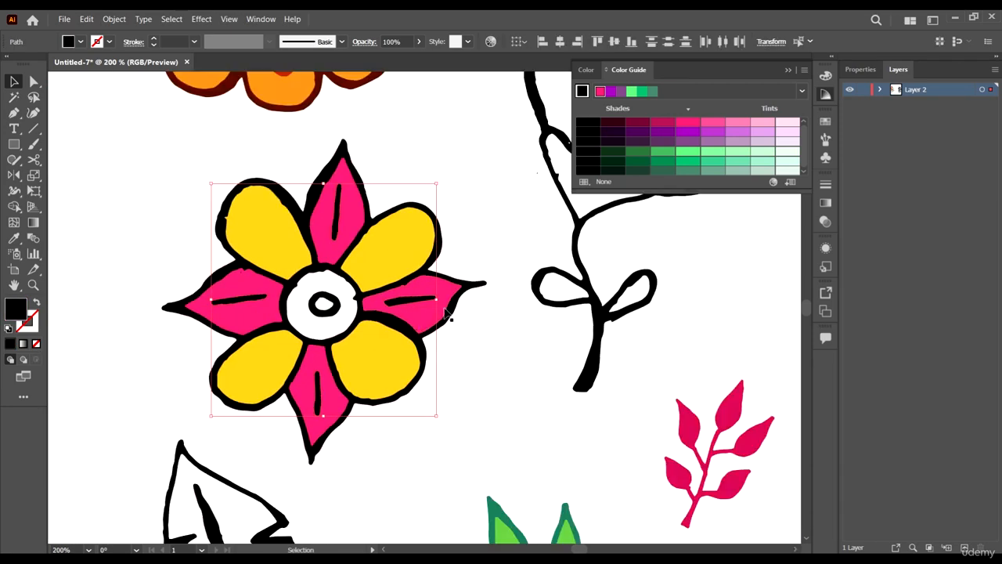
{"action": "left_click", "coordinate": [767, 124]}
{"action": "left_click", "coordinate": [787, 126]}
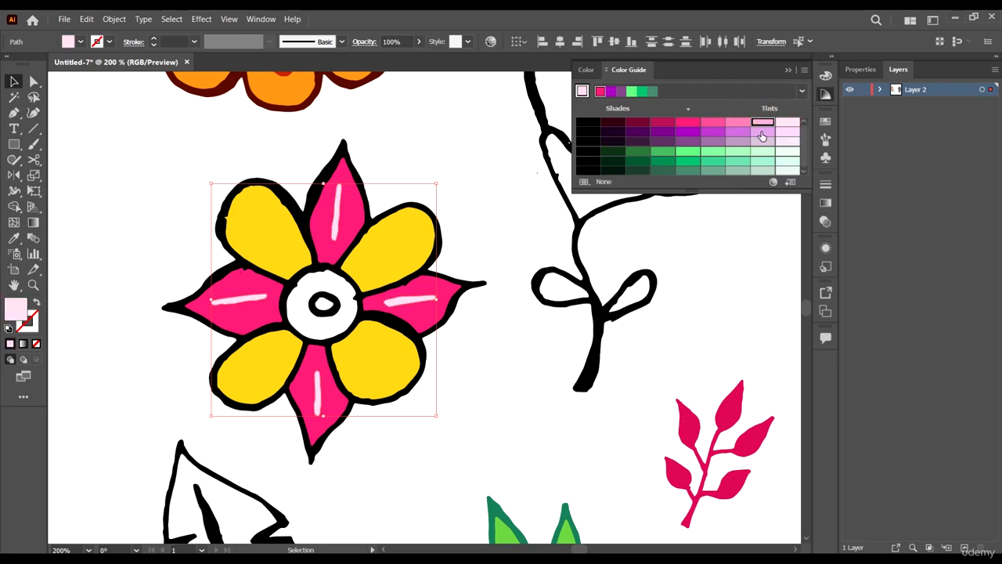
{"action": "left_click", "coordinate": [762, 134]}
{"action": "left_click", "coordinate": [780, 134]}
{"action": "left_click", "coordinate": [640, 136]}
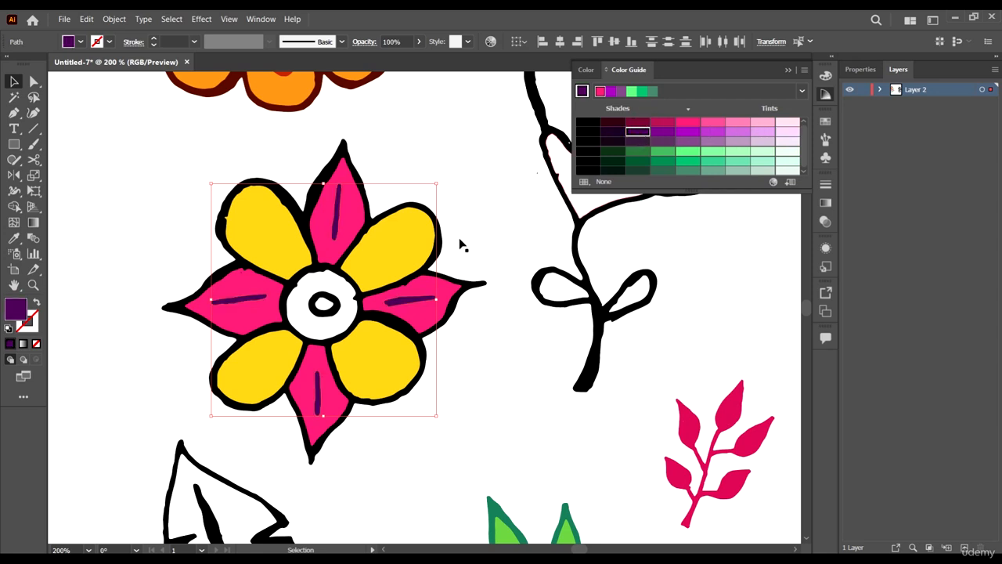
Recolour the vein lines in the four pink petals to the palest pink tint and deselect them.
{"action": "left_click", "coordinate": [786, 124]}
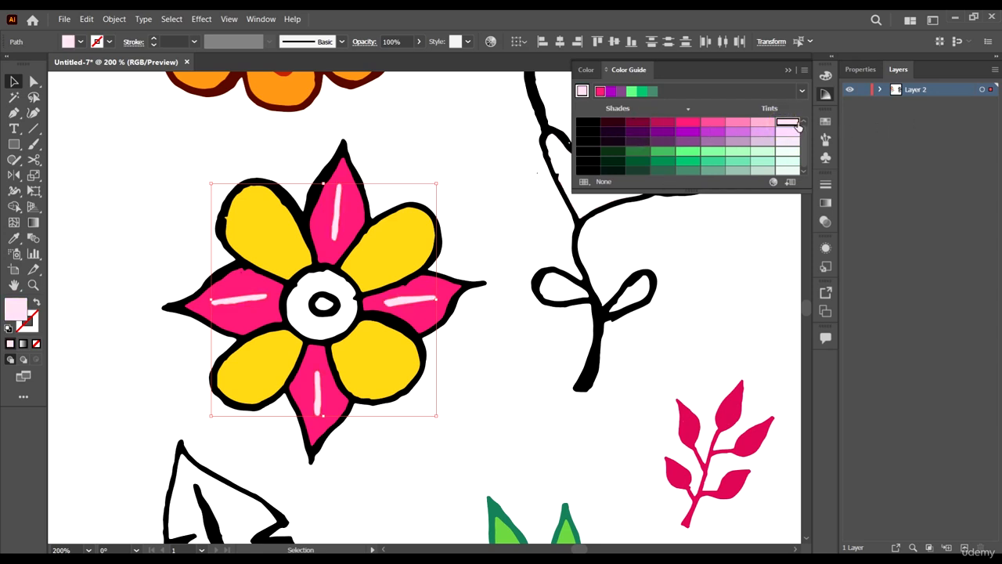
{"action": "left_click", "coordinate": [662, 302]}
{"action": "scroll", "coordinate": [425, 296], "scroll_direction": "down", "scroll_amount": 4}
{"action": "scroll", "coordinate": [428, 293], "scroll_direction": "up", "scroll_amount": 3}
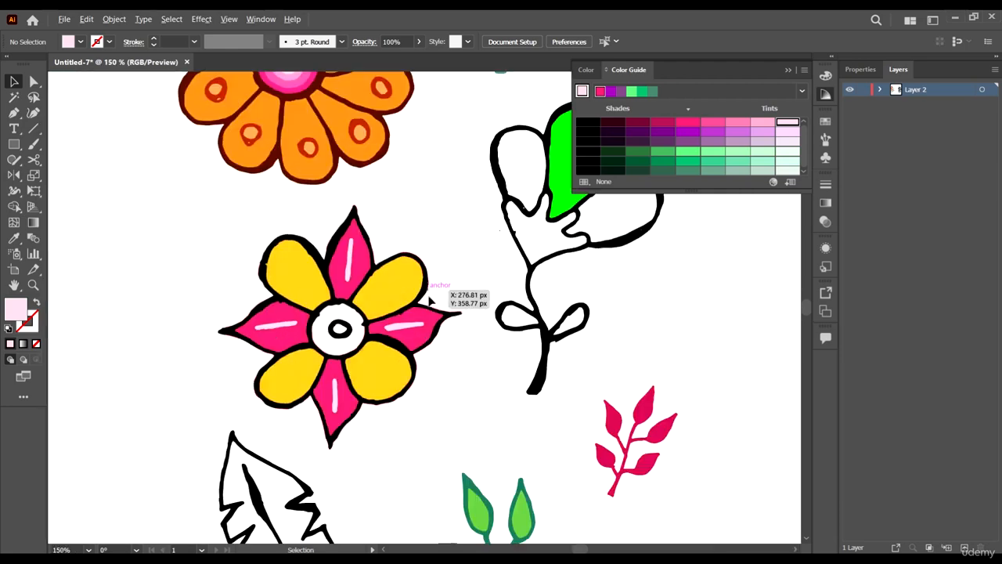
{"action": "scroll", "coordinate": [485, 280], "scroll_direction": "down", "scroll_amount": 3}
{"action": "scroll", "coordinate": [474, 285], "scroll_direction": "right", "scroll_amount": 2}
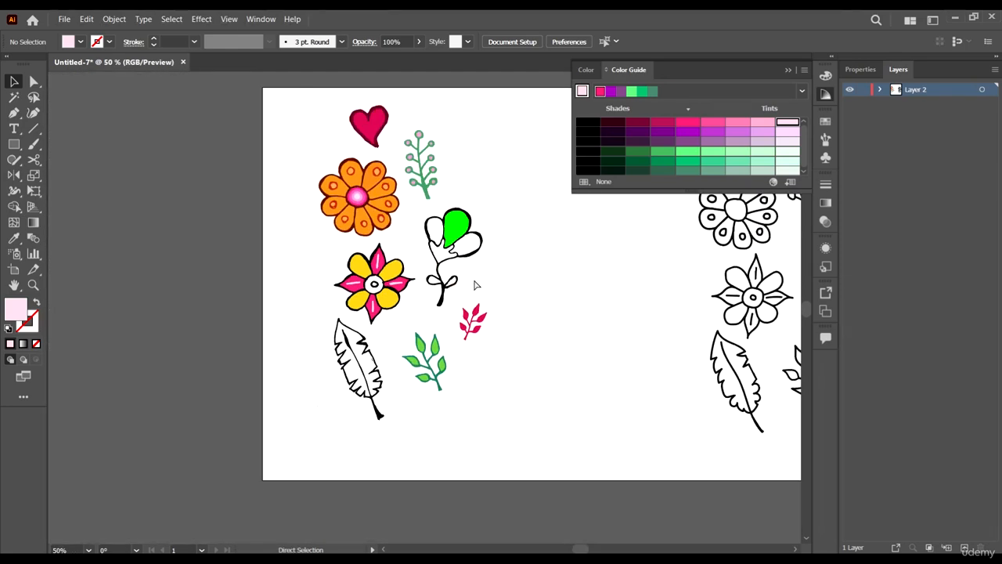
Select the flower's black outline, fill it with dark purple from the colour harmony swatches, and deselect it.
{"action": "scroll", "coordinate": [386, 251], "scroll_direction": "up", "scroll_amount": 4}
{"action": "left_click", "coordinate": [403, 267]}
{"action": "scroll", "coordinate": [403, 267], "scroll_direction": "down", "scroll_amount": 3}
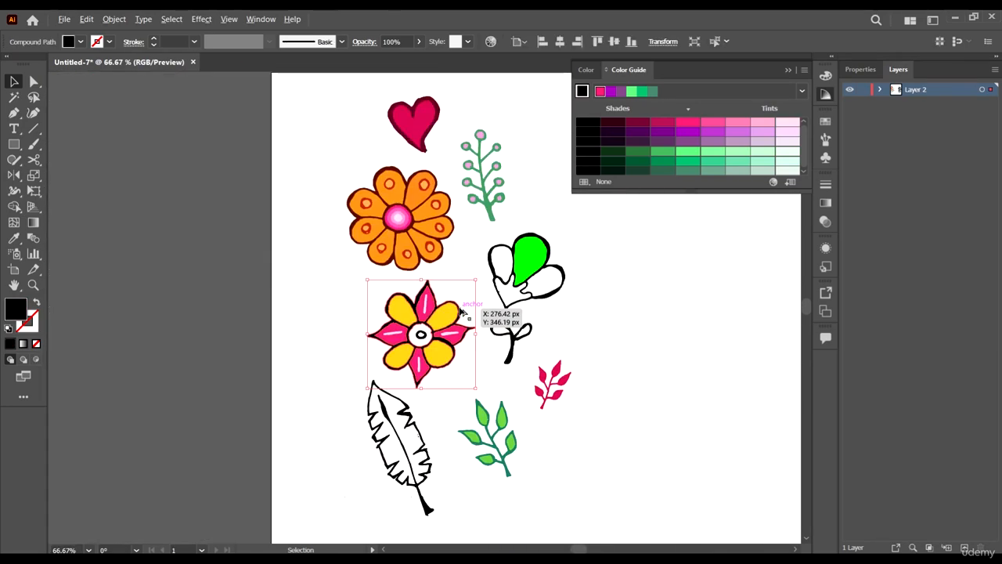
{"action": "scroll", "coordinate": [470, 324], "scroll_direction": "up", "scroll_amount": 1}
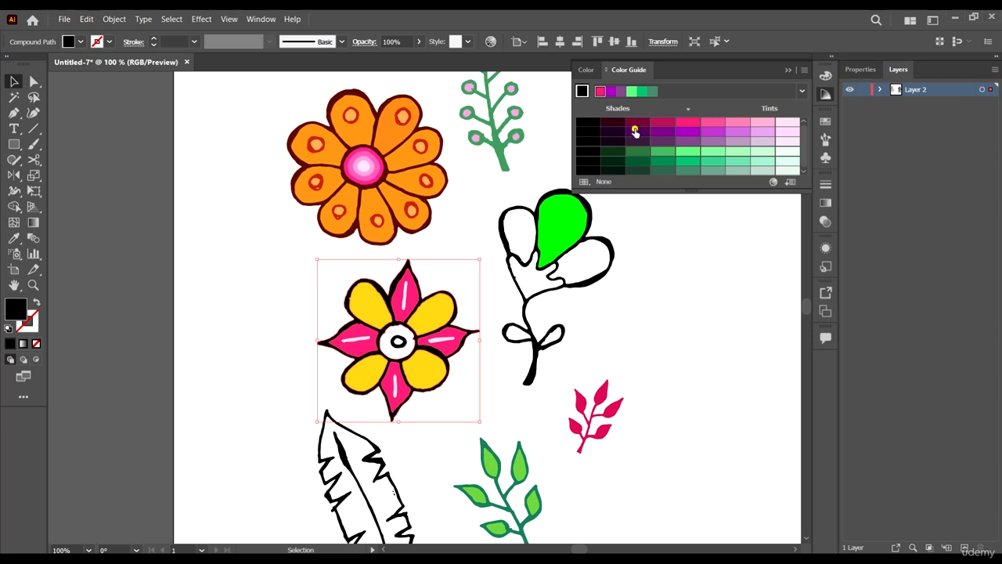
{"action": "left_click", "coordinate": [635, 130]}
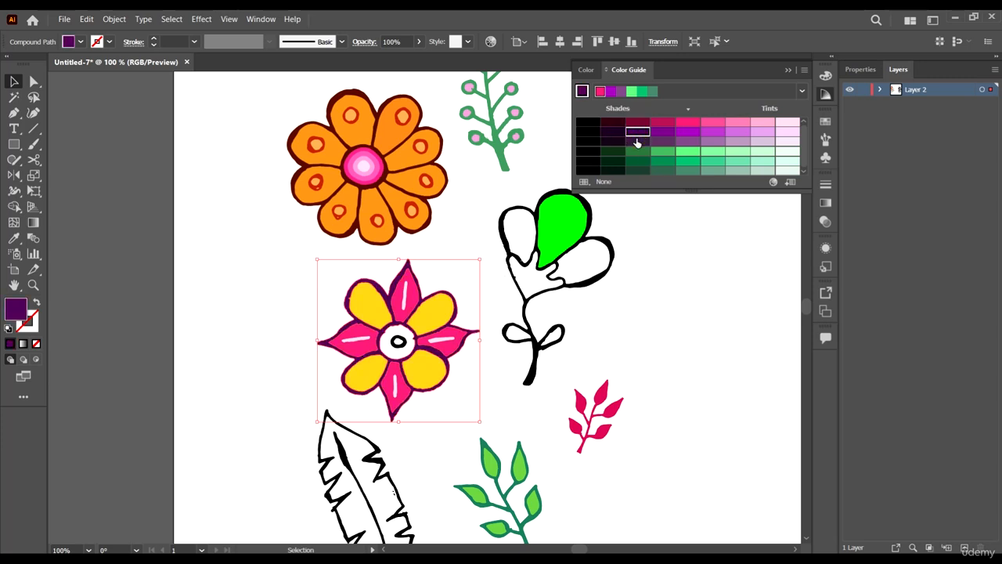
{"action": "left_click", "coordinate": [638, 141]}
{"action": "left_click", "coordinate": [645, 349]}
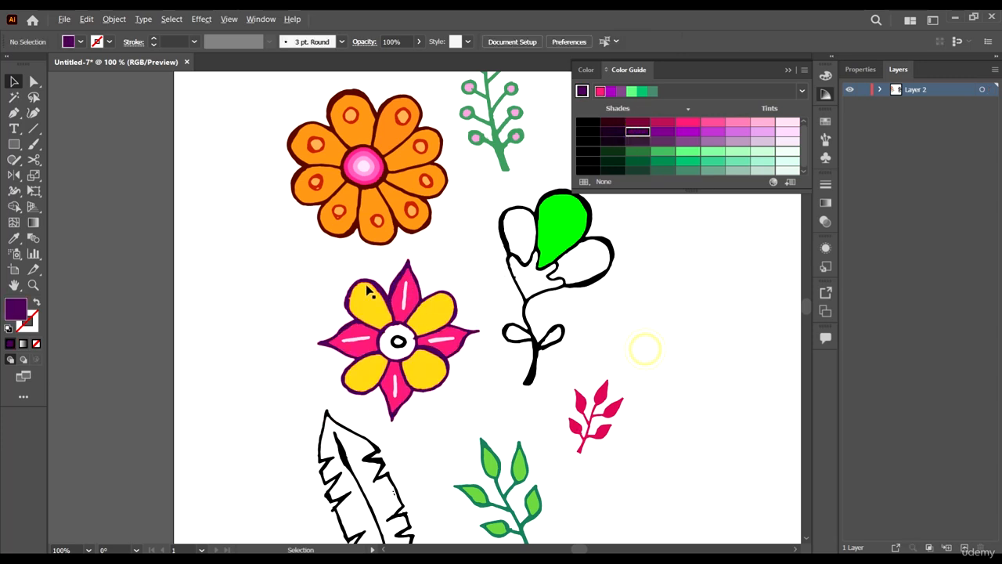
Examine the purple-outlined flower up close and alongside the other coloured drawings.
{"action": "scroll", "coordinate": [477, 325], "scroll_direction": "down", "scroll_amount": 1}
{"action": "scroll", "coordinate": [476, 329], "scroll_direction": "right", "scroll_amount": 2}
{"action": "scroll", "coordinate": [392, 393], "scroll_direction": "up", "scroll_amount": 1}
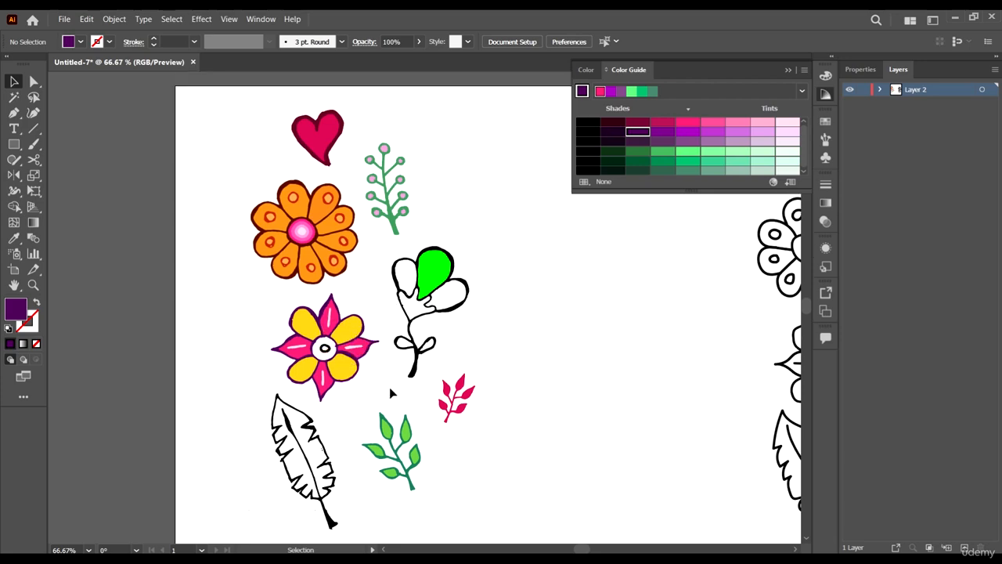
{"action": "scroll", "coordinate": [391, 393], "scroll_direction": "down", "scroll_amount": 2}
{"action": "scroll", "coordinate": [348, 348], "scroll_direction": "up", "scroll_amount": 3}
{"action": "scroll", "coordinate": [349, 329], "scroll_direction": "up", "scroll_amount": 1}
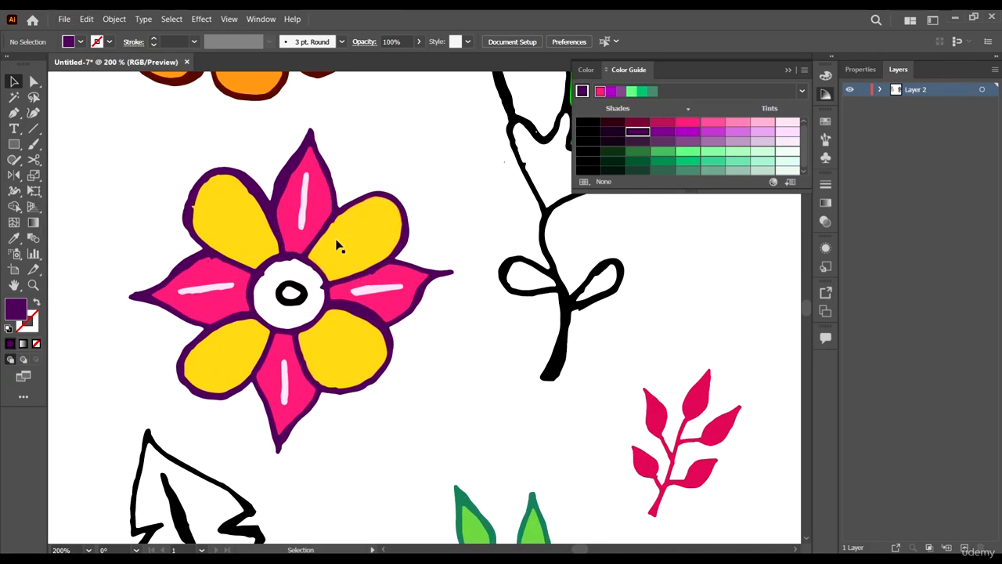
{"action": "scroll", "coordinate": [335, 258], "scroll_direction": "down", "scroll_amount": 3}
{"action": "scroll", "coordinate": [349, 262], "scroll_direction": "up", "scroll_amount": 2}
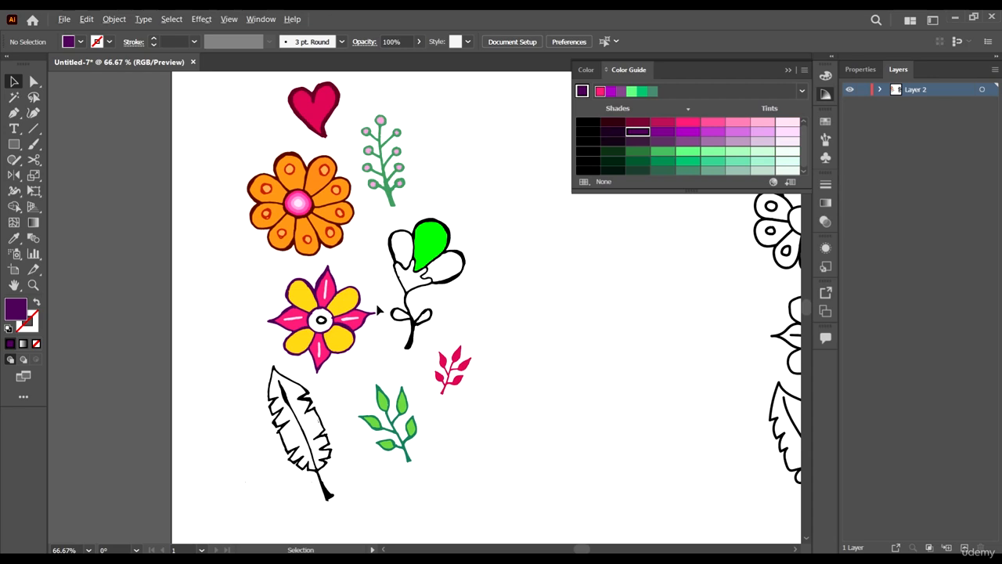
Select the flower's four pink pointed petals, try a light violet, and fill them with medium purple from the harmony swatches.
{"action": "scroll", "coordinate": [378, 310], "scroll_direction": "up", "scroll_amount": 4}
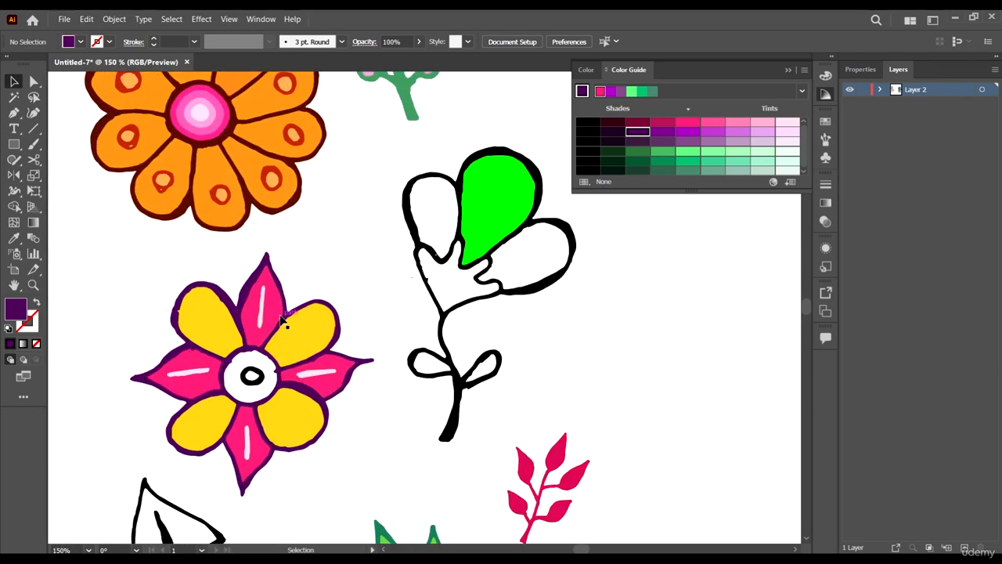
{"action": "left_click", "coordinate": [282, 319]}
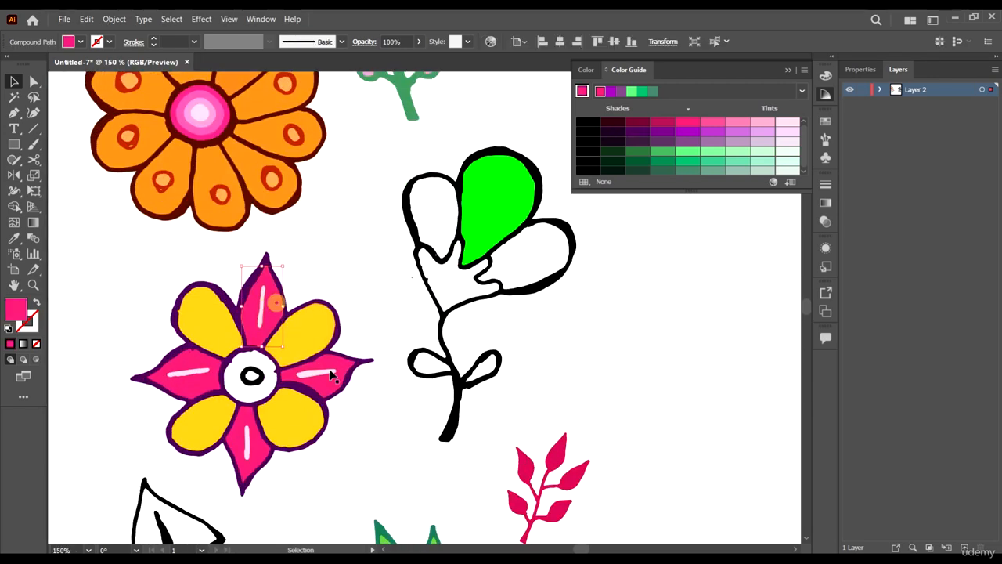
{"action": "left_click", "coordinate": [268, 451], "text": "shift"}
{"action": "left_click", "coordinate": [202, 385], "text": "shift"}
{"action": "scroll", "coordinate": [246, 365], "scroll_direction": "down", "scroll_amount": 1}
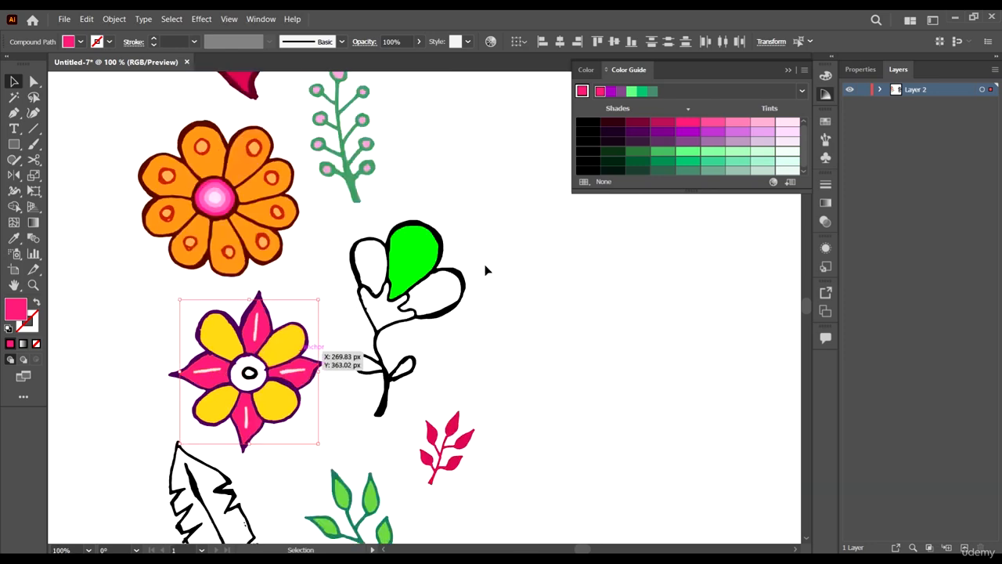
{"action": "left_click", "coordinate": [738, 131]}
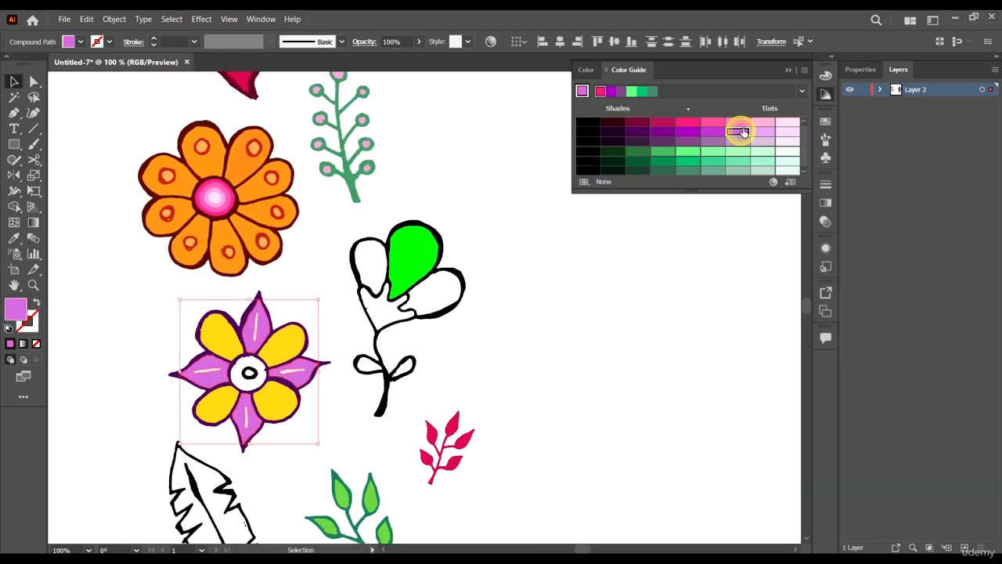
{"action": "left_click", "coordinate": [710, 133]}
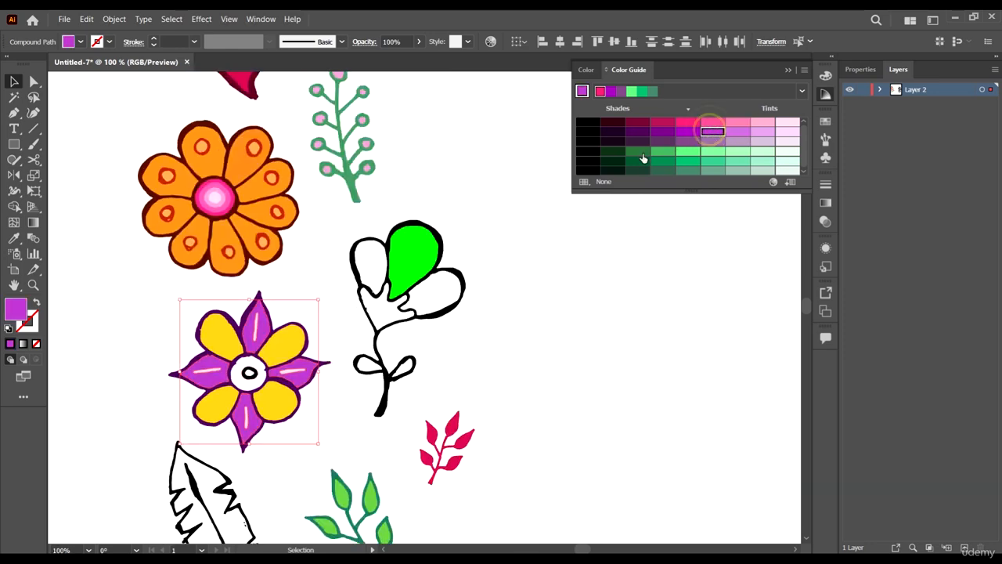
{"action": "scroll", "coordinate": [354, 323], "scroll_direction": "down", "scroll_amount": 2}
{"action": "scroll", "coordinate": [339, 335], "scroll_direction": "up", "scroll_amount": 1}
{"action": "scroll", "coordinate": [345, 314], "scroll_direction": "up", "scroll_amount": 2}
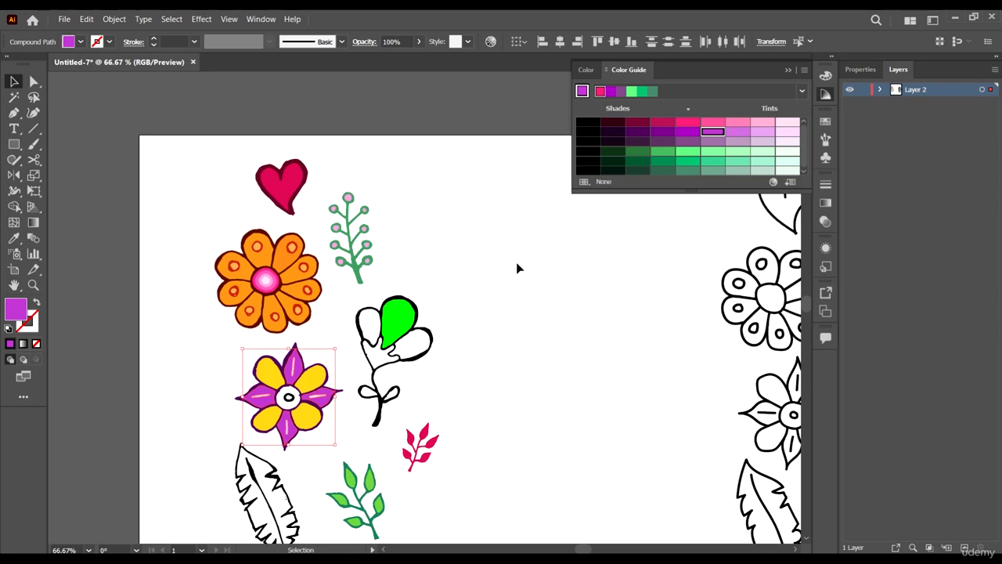
Compare pink and lighter violet swatches on the pointed petals, return to the medium purple, and deselect.
{"action": "left_click", "coordinate": [719, 124]}
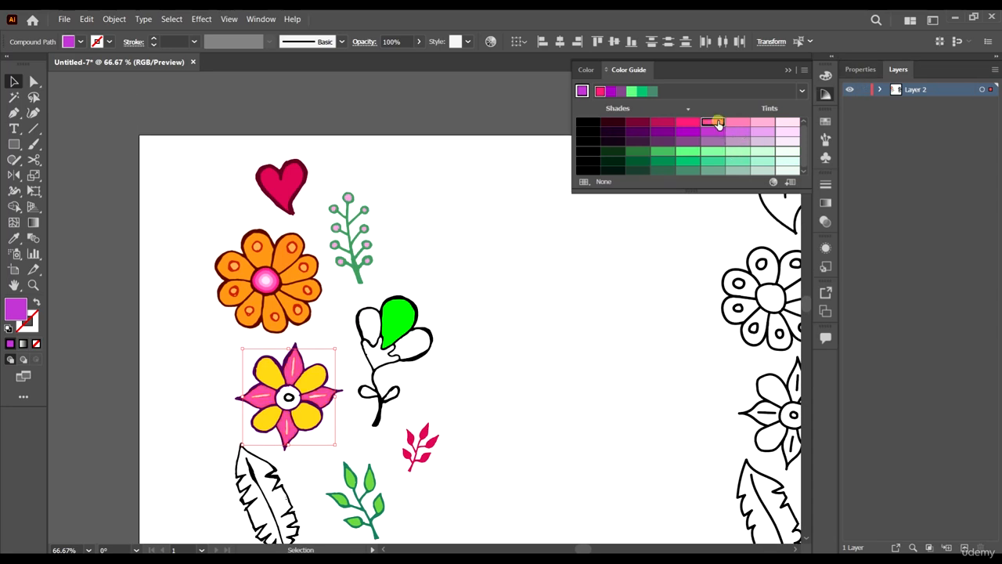
{"action": "left_click", "coordinate": [714, 134]}
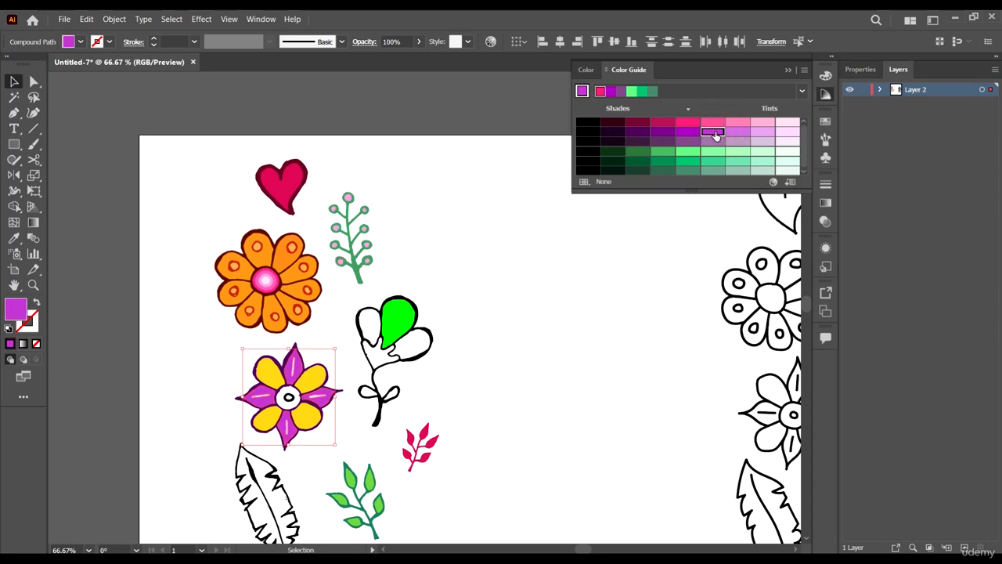
{"action": "left_click", "coordinate": [730, 134]}
{"action": "left_click", "coordinate": [714, 132]}
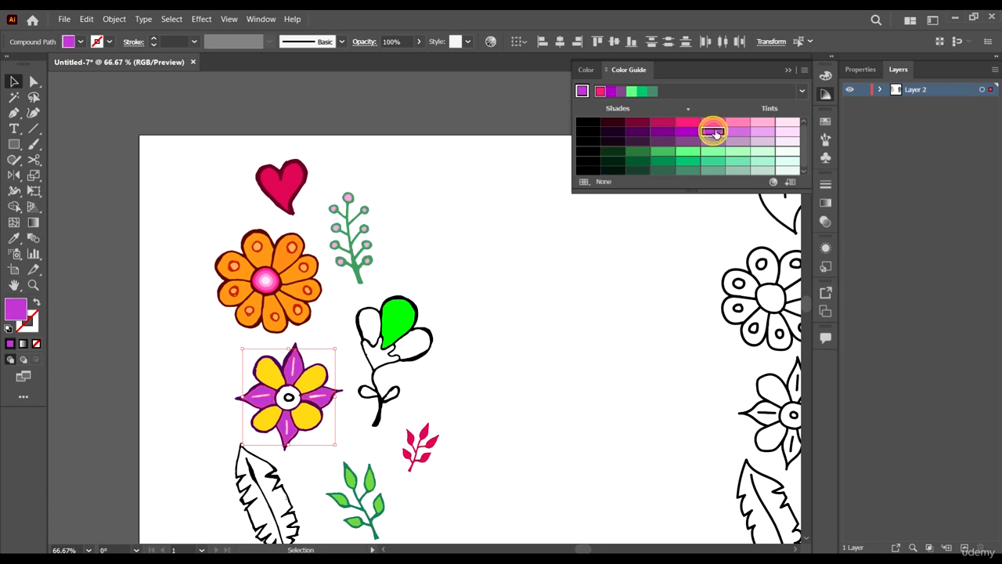
{"action": "left_click", "coordinate": [539, 479]}
Select the flower's four yellow rounded petals and fill them with the dark purple harmony swatch.
{"action": "scroll", "coordinate": [401, 335], "scroll_direction": "down", "scroll_amount": 3}
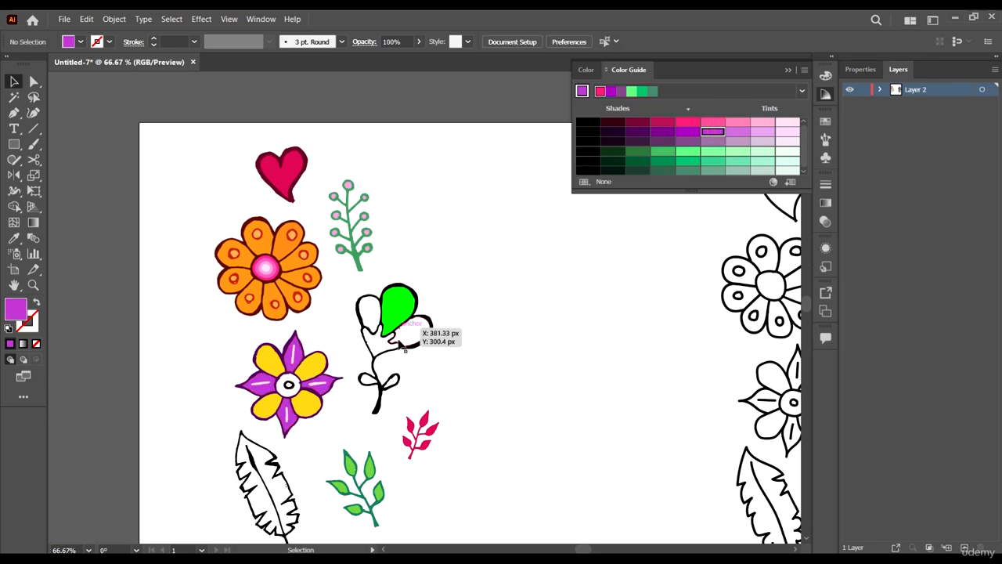
{"action": "scroll", "coordinate": [303, 338], "scroll_direction": "up", "scroll_amount": 2}
{"action": "left_click", "coordinate": [314, 308]}
{"action": "left_click", "coordinate": [228, 306], "text": "shift"}
{"action": "left_click", "coordinate": [215, 412], "text": "shift"}
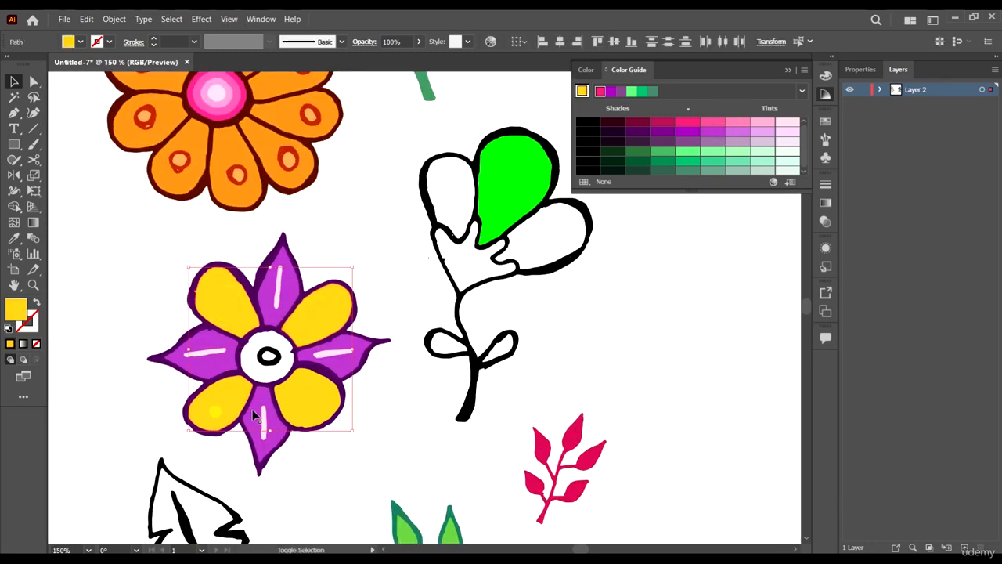
{"action": "left_click", "coordinate": [316, 406], "text": "shift"}
{"action": "scroll", "coordinate": [391, 369], "scroll_direction": "down", "scroll_amount": 2}
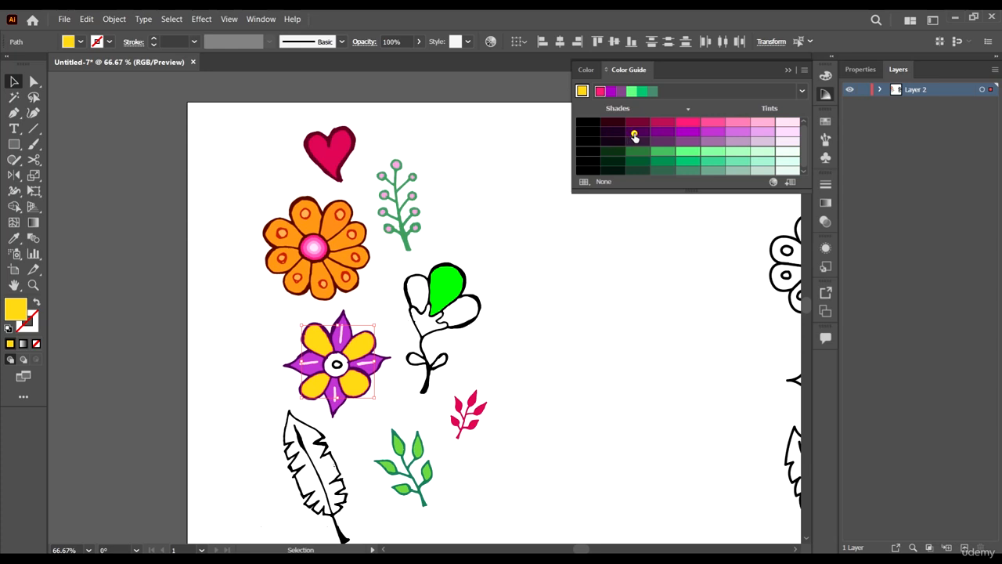
{"action": "left_click", "coordinate": [635, 133]}
{"action": "scroll", "coordinate": [378, 384], "scroll_direction": "up", "scroll_amount": 2}
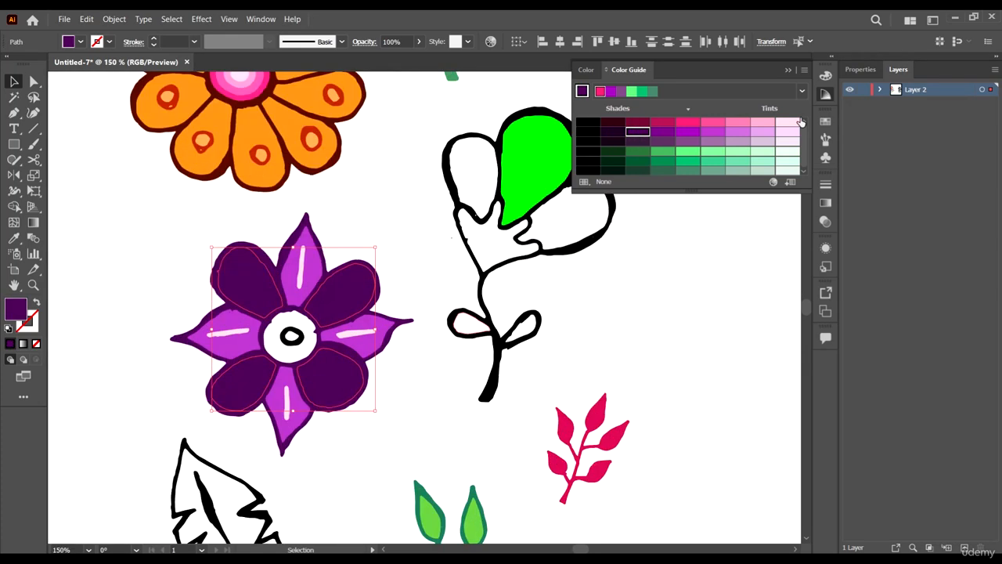
Try bright purple, lighter purple tints, pale pink, mint green and bright pink fills on the four rounded petals.
{"action": "left_click", "coordinate": [687, 133]}
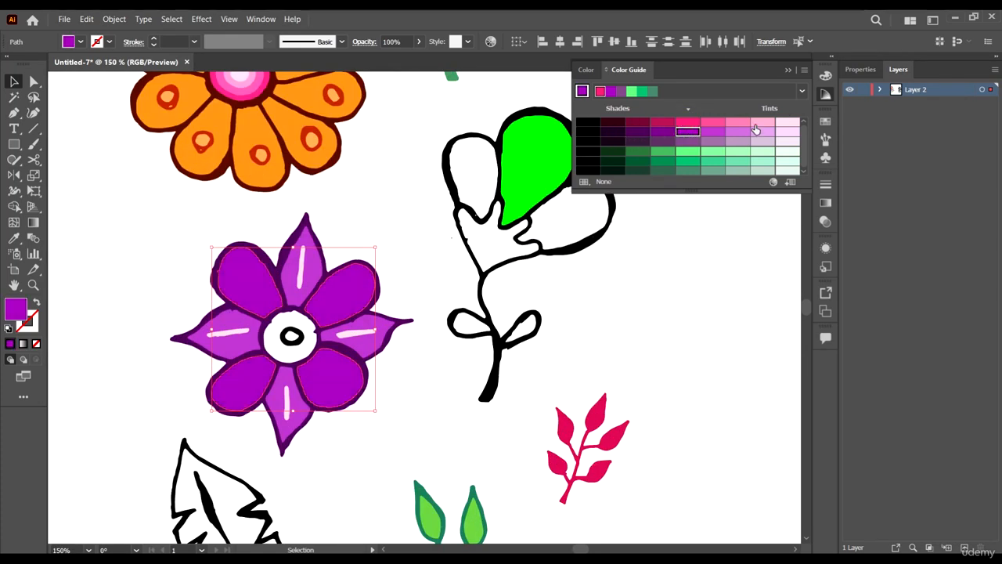
{"action": "left_click", "coordinate": [739, 131]}
{"action": "left_click", "coordinate": [760, 132]}
{"action": "left_click", "coordinate": [788, 132]}
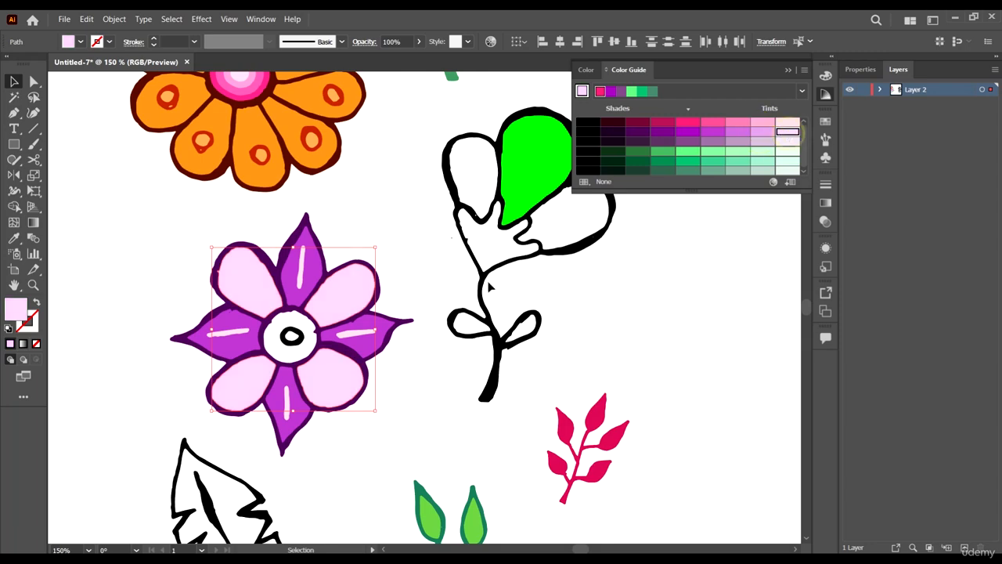
{"action": "key", "text": "ctrl+0"}
{"action": "key", "text": "ctrl+1"}
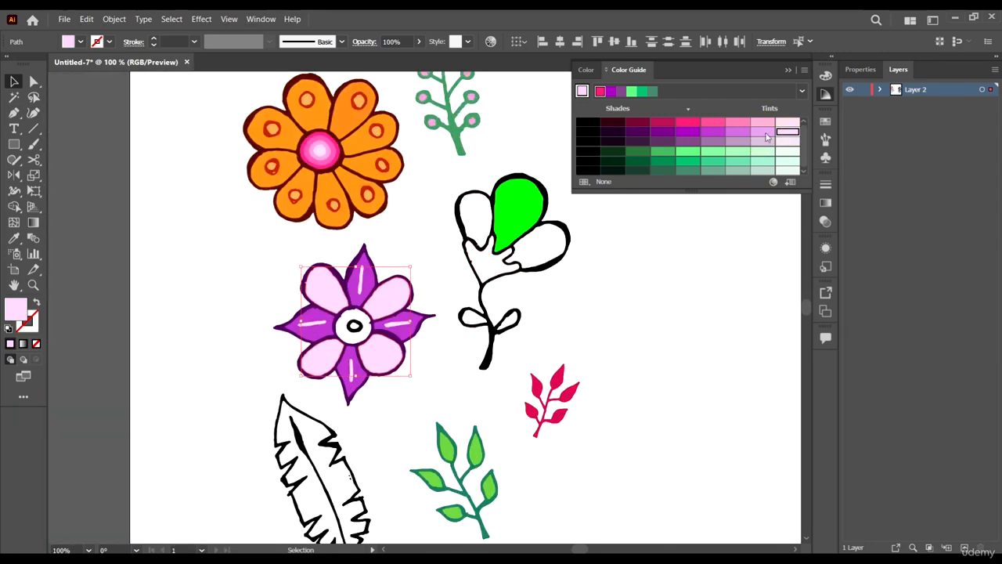
{"action": "left_click", "coordinate": [692, 153]}
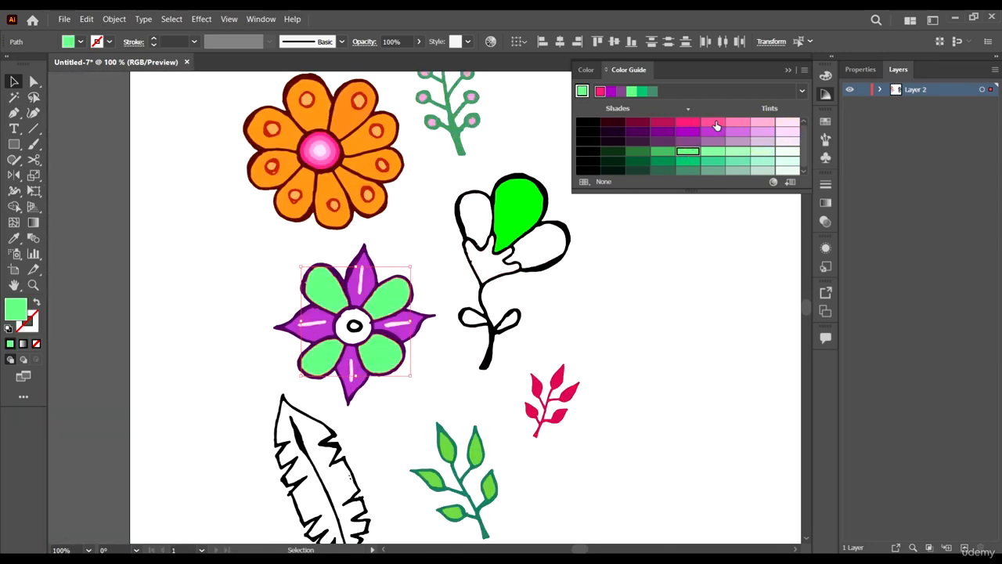
{"action": "left_click", "coordinate": [688, 123]}
{"action": "scroll", "coordinate": [425, 380], "scroll_direction": "down", "scroll_amount": 3}
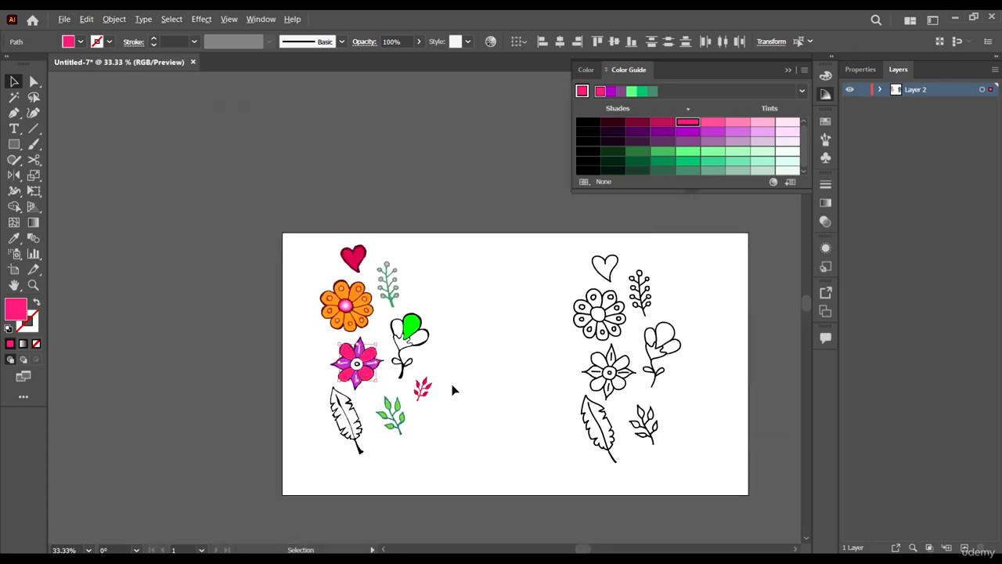
{"action": "scroll", "coordinate": [446, 384], "scroll_direction": "up", "scroll_amount": 2}
Try a mid purple on the rounded petals, settle on the dark purple fill, and deselect them.
{"action": "left_click", "coordinate": [664, 133]}
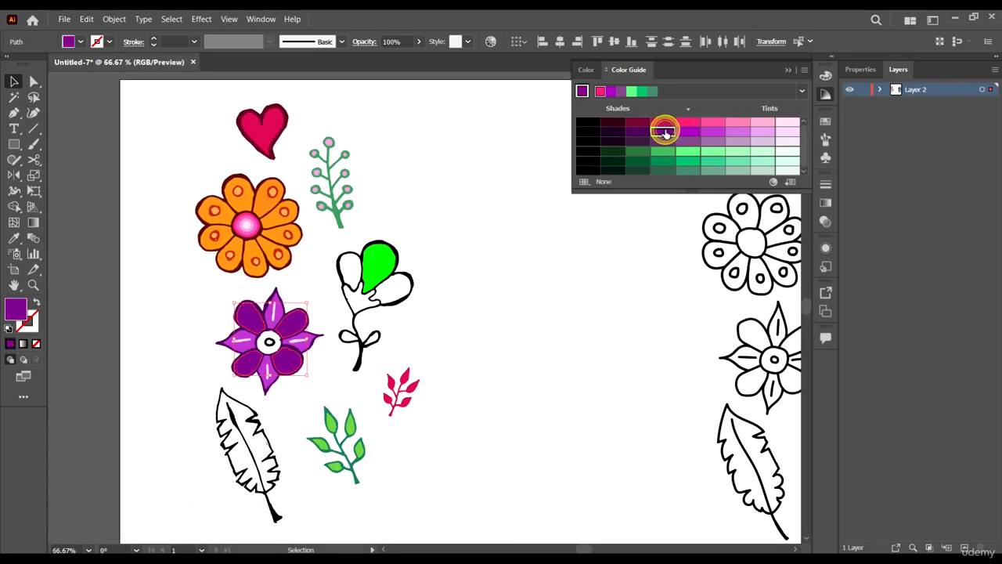
{"action": "left_click", "coordinate": [638, 133]}
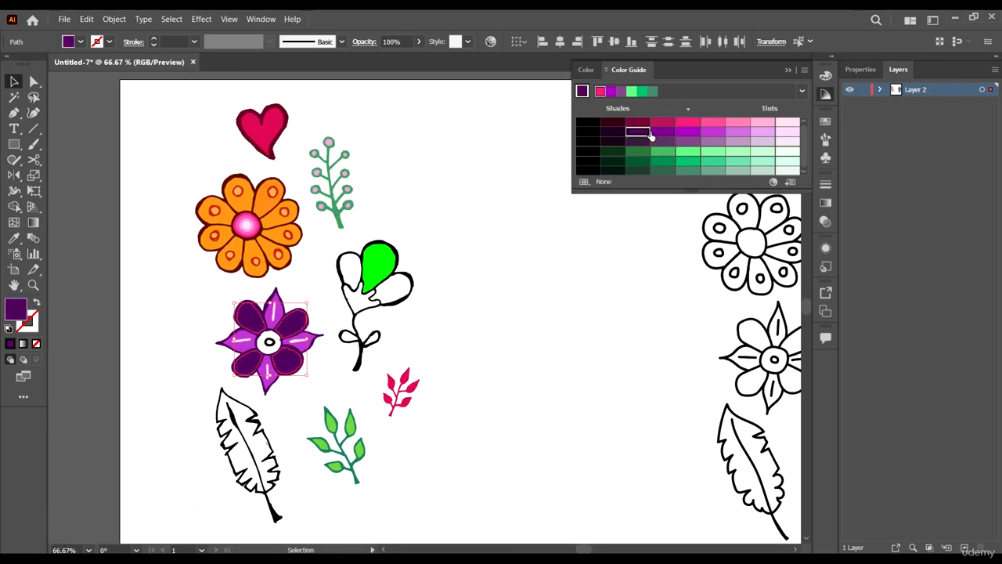
{"action": "left_click", "coordinate": [524, 378]}
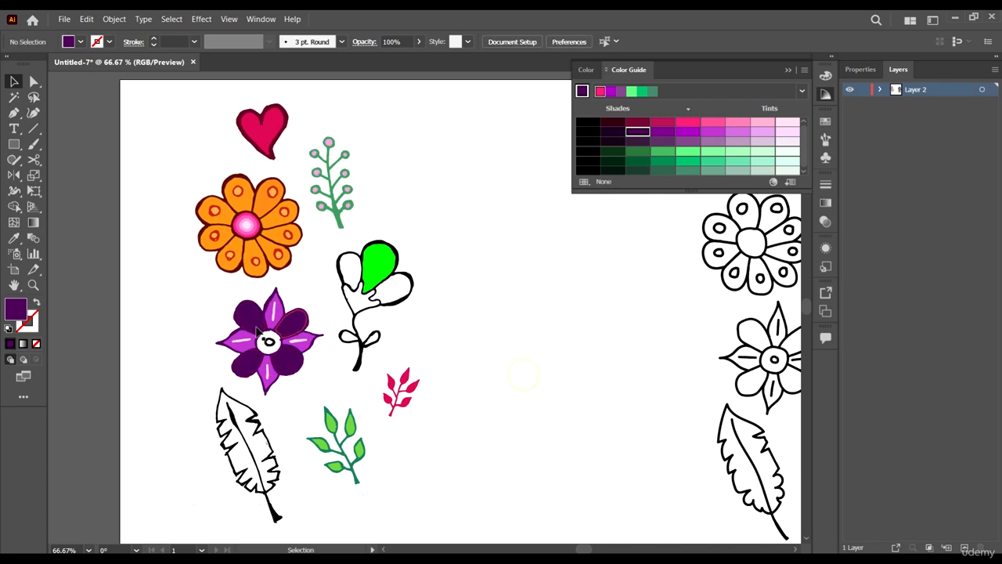
Select the flower's white centre ring and fill it with crimson sampled from the small branch using the Eyedropper tool.
{"action": "scroll", "coordinate": [263, 336], "scroll_direction": "up", "scroll_amount": 4}
{"action": "left_click", "coordinate": [318, 354]}
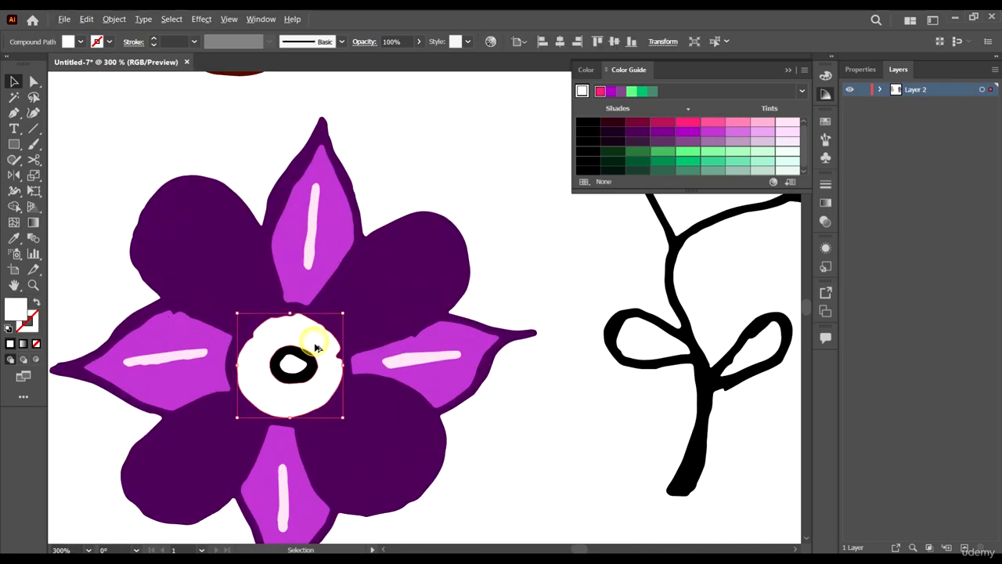
{"action": "left_click", "coordinate": [640, 430]}
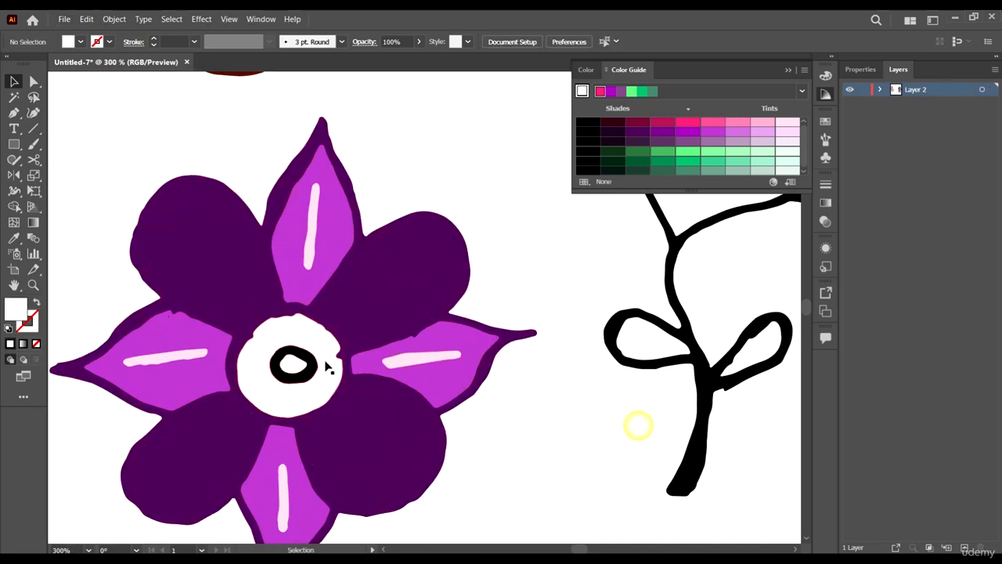
{"action": "left_click", "coordinate": [314, 335]}
{"action": "scroll", "coordinate": [431, 305], "scroll_direction": "down", "scroll_amount": 4}
{"action": "scroll", "coordinate": [535, 380], "scroll_direction": "down", "scroll_amount": 1}
{"action": "key", "text": "i"}
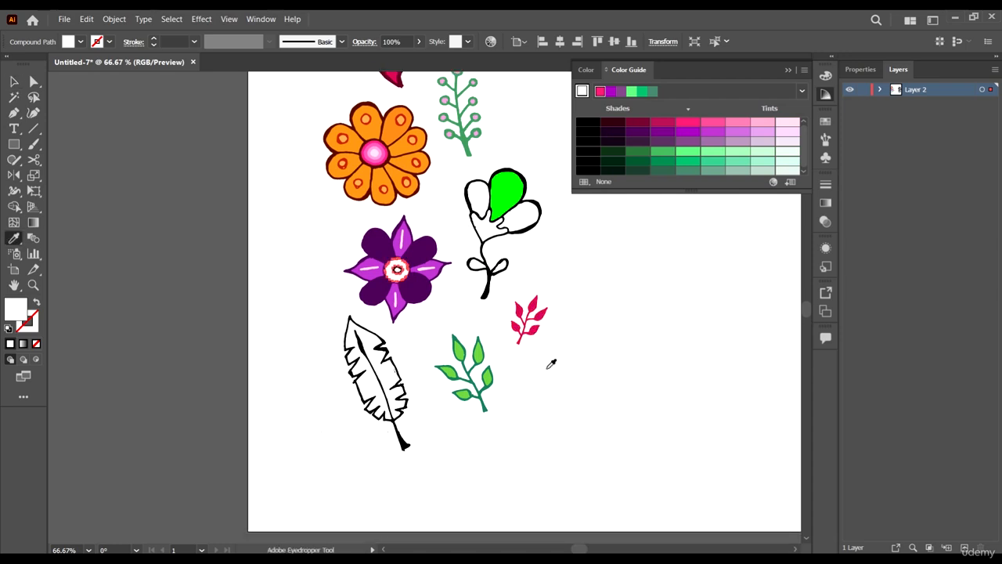
{"action": "left_click", "coordinate": [543, 316]}
{"action": "key", "text": "v"}
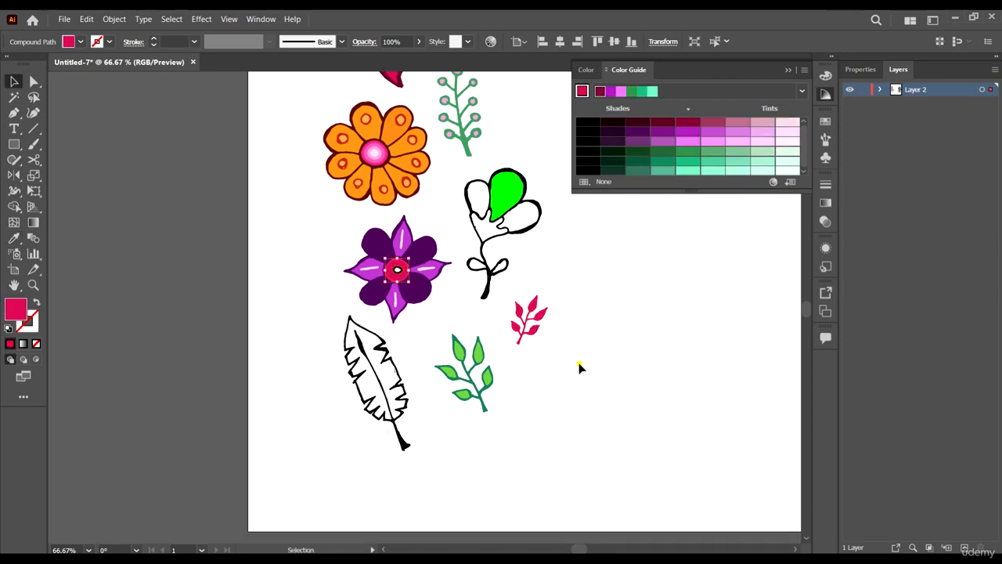
Fill the purple flower's small white centre dot with pale pink sampled from the middle of the orange flower using the Eyedropper tool.
{"action": "left_click", "coordinate": [579, 362]}
{"action": "scroll", "coordinate": [459, 313], "scroll_direction": "up", "scroll_amount": 2}
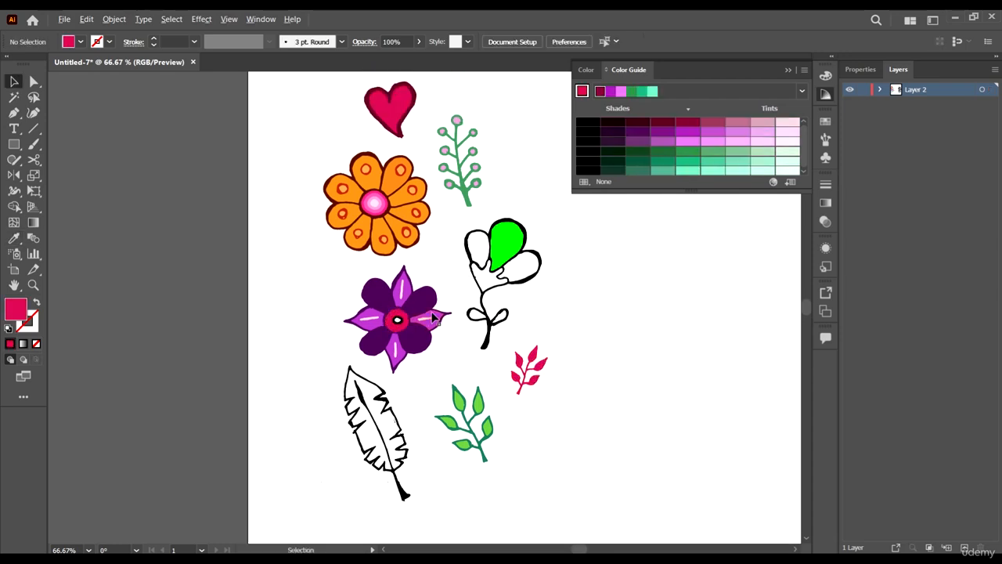
{"action": "scroll", "coordinate": [435, 317], "scroll_direction": "up", "scroll_amount": 3}
{"action": "left_click", "coordinate": [353, 342]}
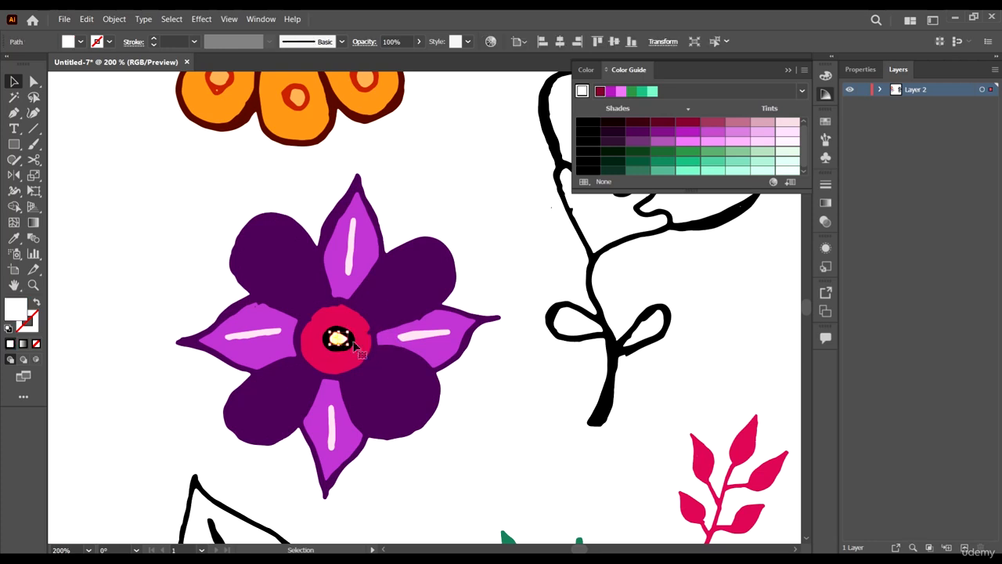
{"action": "scroll", "coordinate": [353, 342], "scroll_direction": "down", "scroll_amount": 2}
{"action": "scroll", "coordinate": [416, 320], "scroll_direction": "up", "scroll_amount": 3}
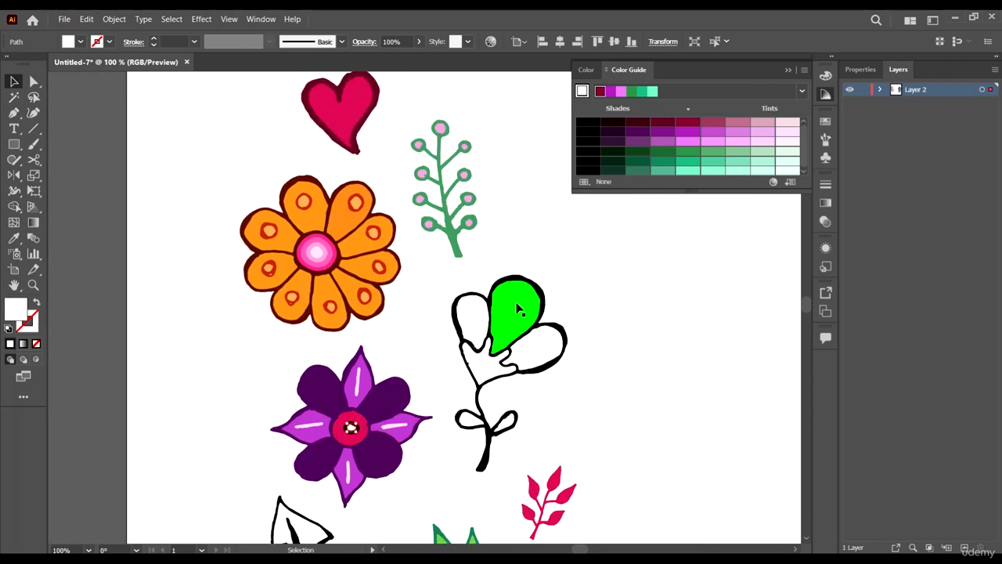
{"action": "key", "text": "i"}
{"action": "left_click", "coordinate": [319, 248]}
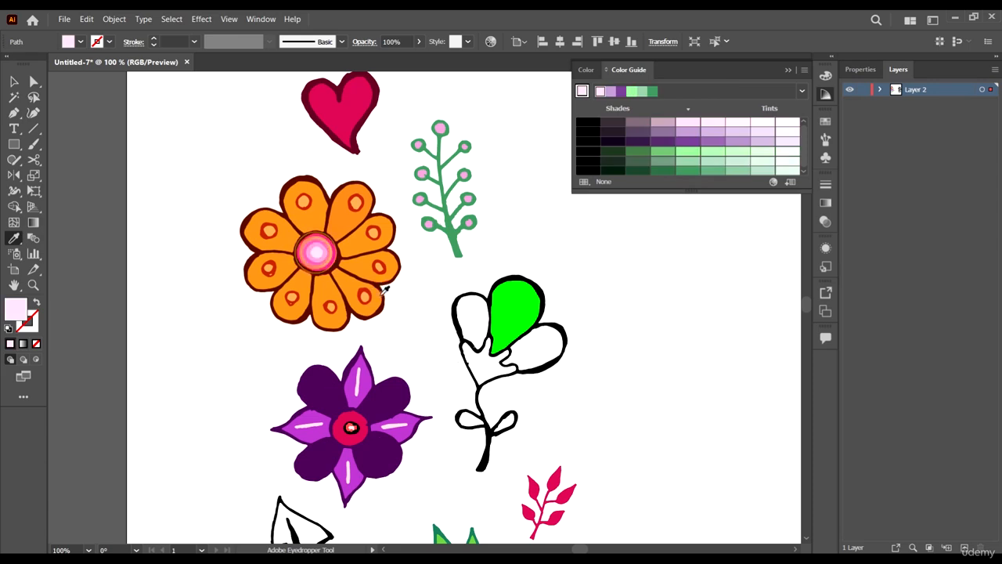
{"action": "key", "text": "v"}
{"action": "left_click", "coordinate": [470, 419]}
Recolour the purple flower's crimson centre ring with hot pink sampled from the orange flower's centre, and deselect it.
{"action": "left_click", "coordinate": [365, 425]}
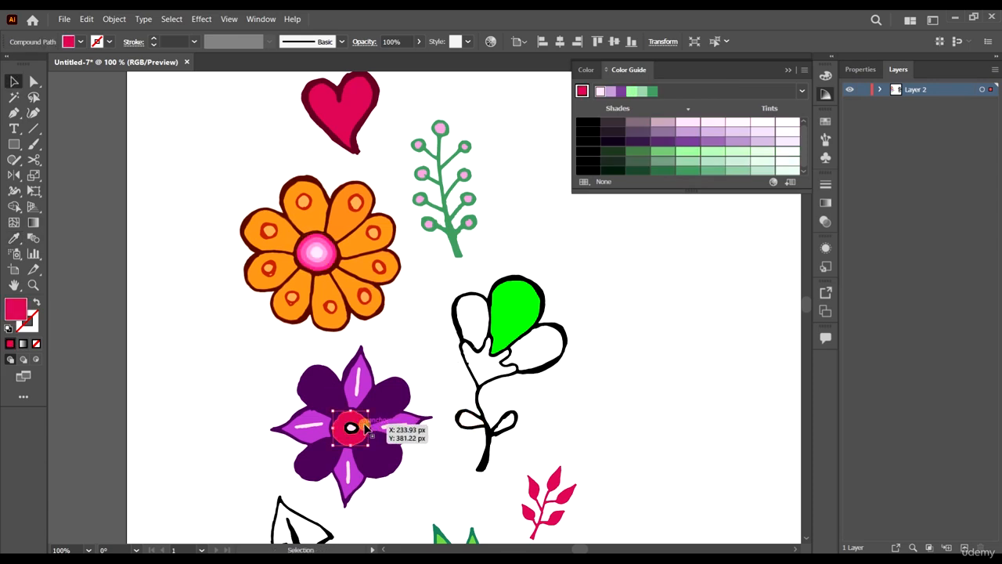
{"action": "key", "text": "i"}
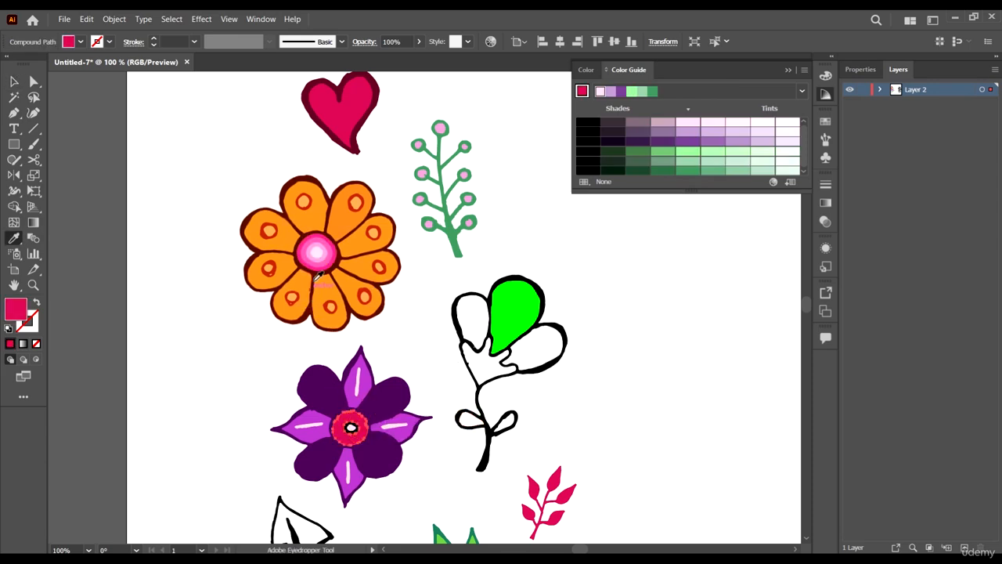
{"action": "left_click", "coordinate": [336, 240]}
{"action": "key", "text": "v"}
{"action": "left_click", "coordinate": [614, 388]}
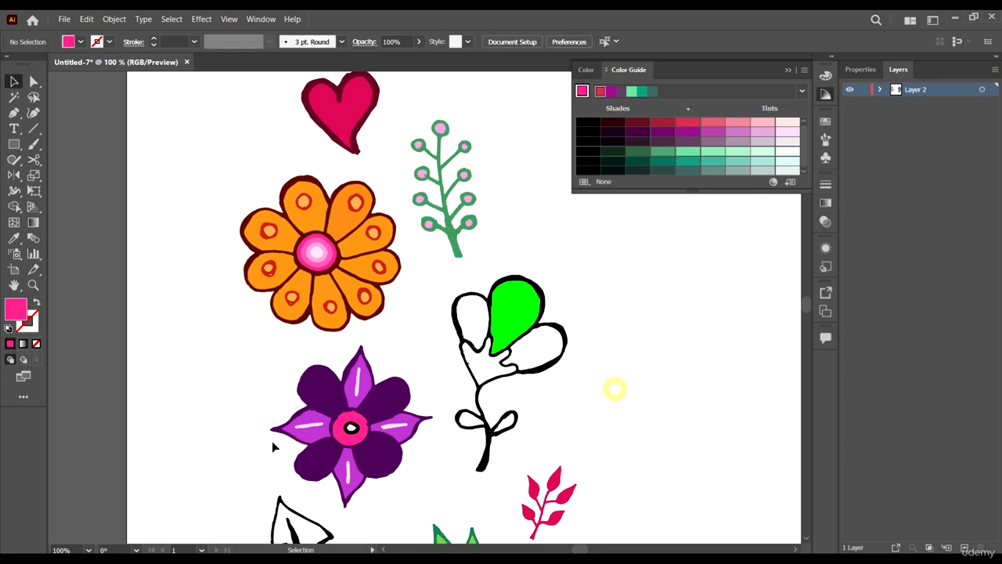
Fill the black ring around the purple flower's centre dot with the medium pink sampled from the orange flower's centre rings.
{"action": "scroll", "coordinate": [366, 418], "scroll_direction": "up", "scroll_amount": 3}
{"action": "left_click", "coordinate": [332, 455]}
{"action": "scroll", "coordinate": [361, 375], "scroll_direction": "up", "scroll_amount": 2}
{"action": "key", "text": "i"}
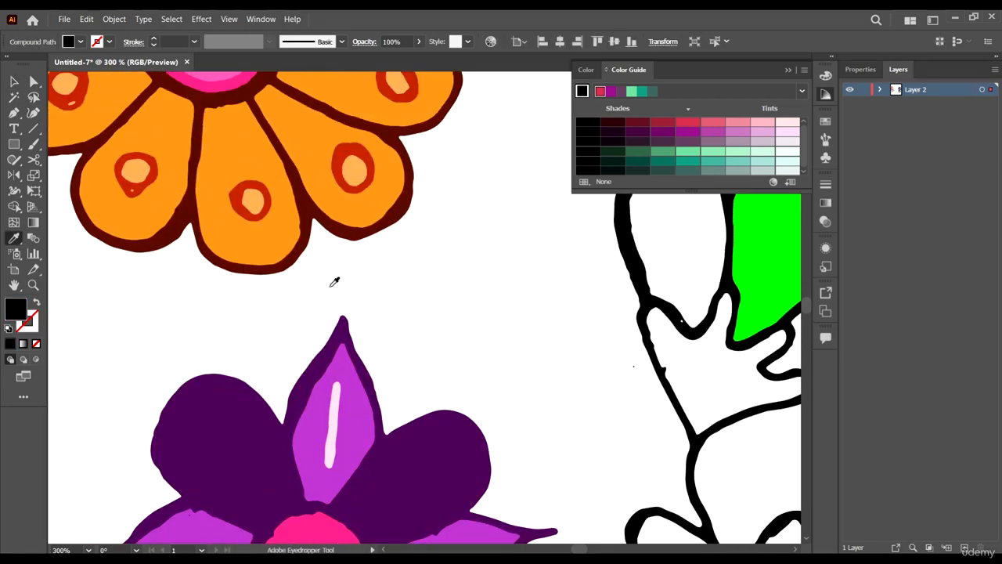
{"action": "scroll", "coordinate": [286, 138], "scroll_direction": "up", "scroll_amount": 3}
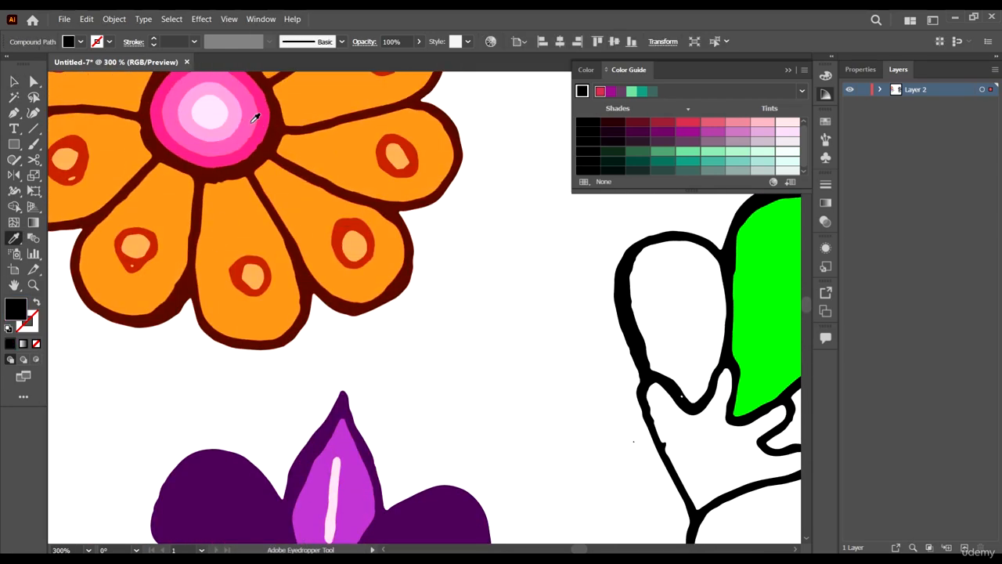
{"action": "left_click", "coordinate": [254, 117]}
{"action": "scroll", "coordinate": [430, 297], "scroll_direction": "down", "scroll_amount": 7}
{"action": "key", "text": "v"}
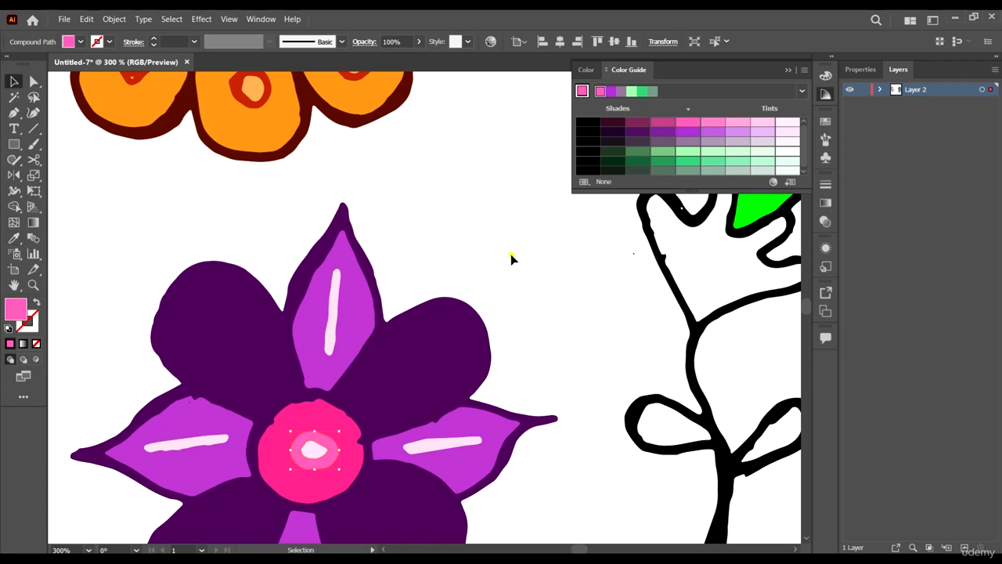
{"action": "left_click", "coordinate": [511, 255]}
{"action": "left_click", "coordinate": [335, 455]}
{"action": "scroll", "coordinate": [444, 375], "scroll_direction": "down", "scroll_amount": 2}
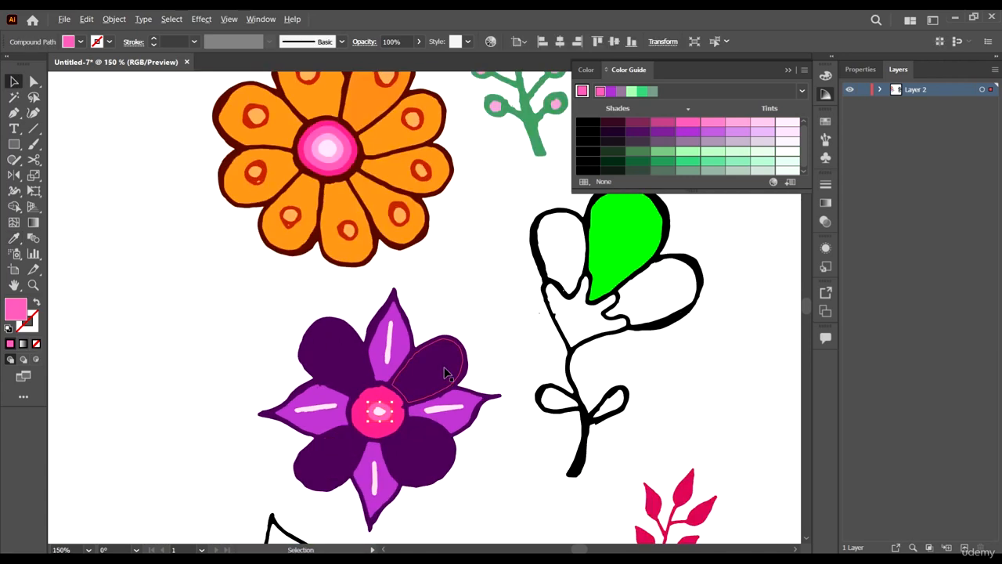
{"action": "left_click", "coordinate": [501, 460]}
Try the centre's hot pink on the purple flower's dark outline, undo it, and deselect the outline.
{"action": "scroll", "coordinate": [334, 366], "scroll_direction": "down", "scroll_amount": 3}
{"action": "scroll", "coordinate": [331, 347], "scroll_direction": "down", "scroll_amount": 2}
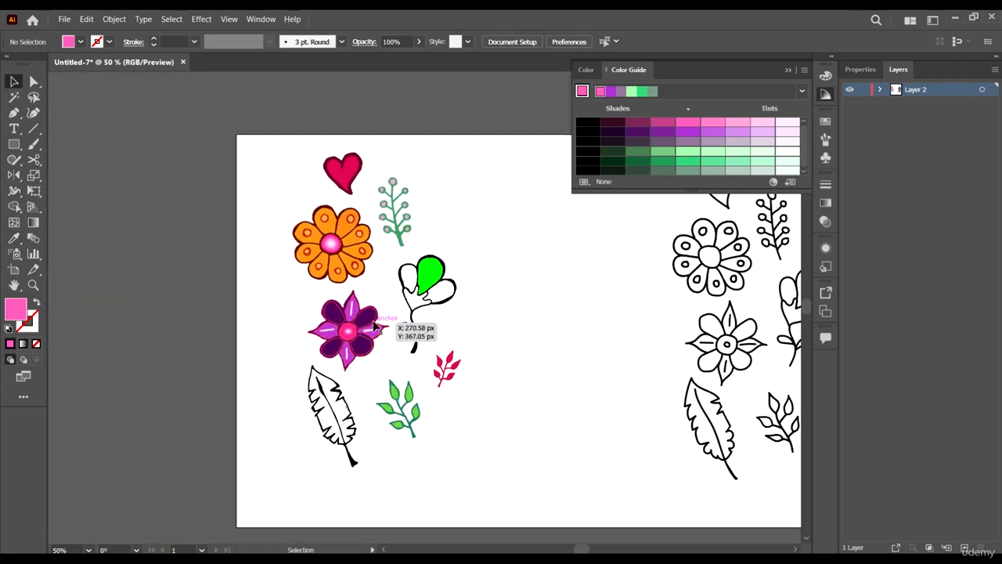
{"action": "scroll", "coordinate": [380, 318], "scroll_direction": "up", "scroll_amount": 4}
{"action": "scroll", "coordinate": [379, 319], "scroll_direction": "down", "scroll_amount": 1}
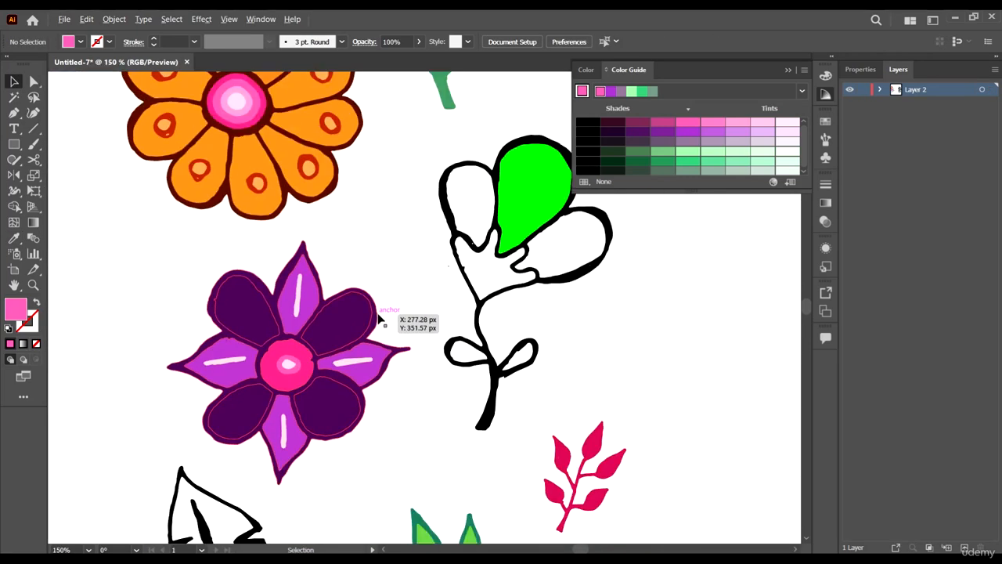
{"action": "left_click", "coordinate": [410, 354]}
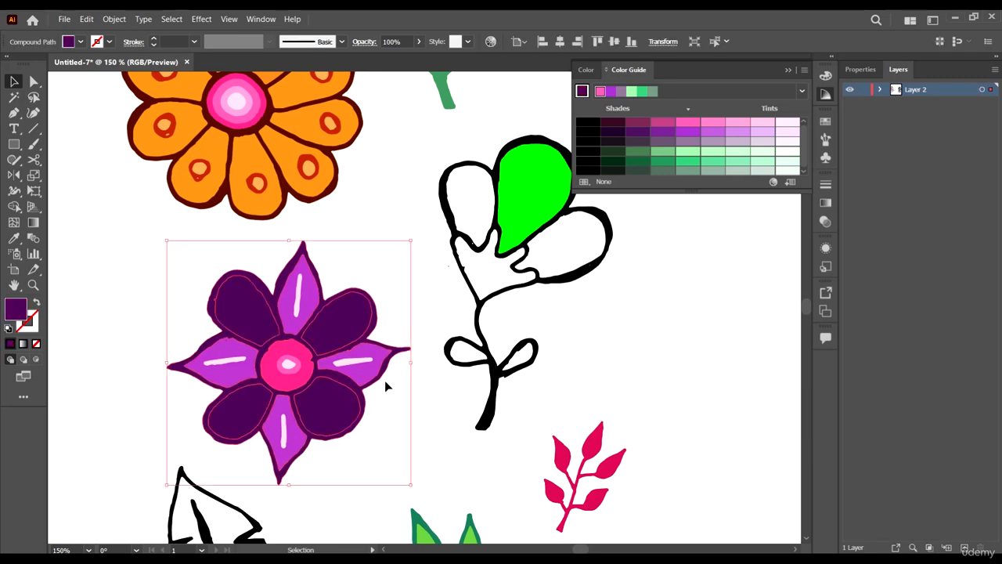
{"action": "key", "text": "i"}
{"action": "left_click", "coordinate": [307, 365]}
{"action": "key", "text": "v"}
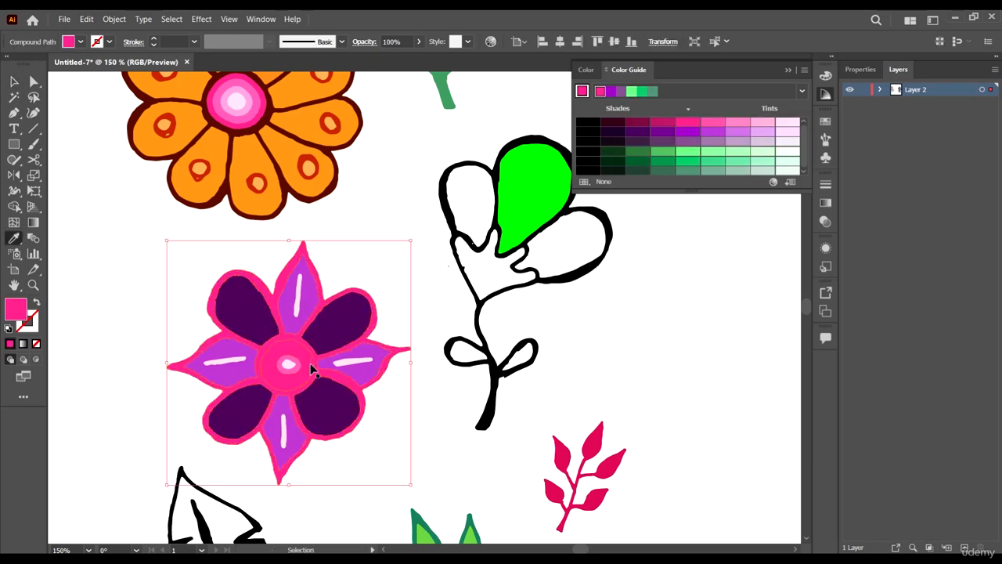
{"action": "key", "text": "ctrl+z"}
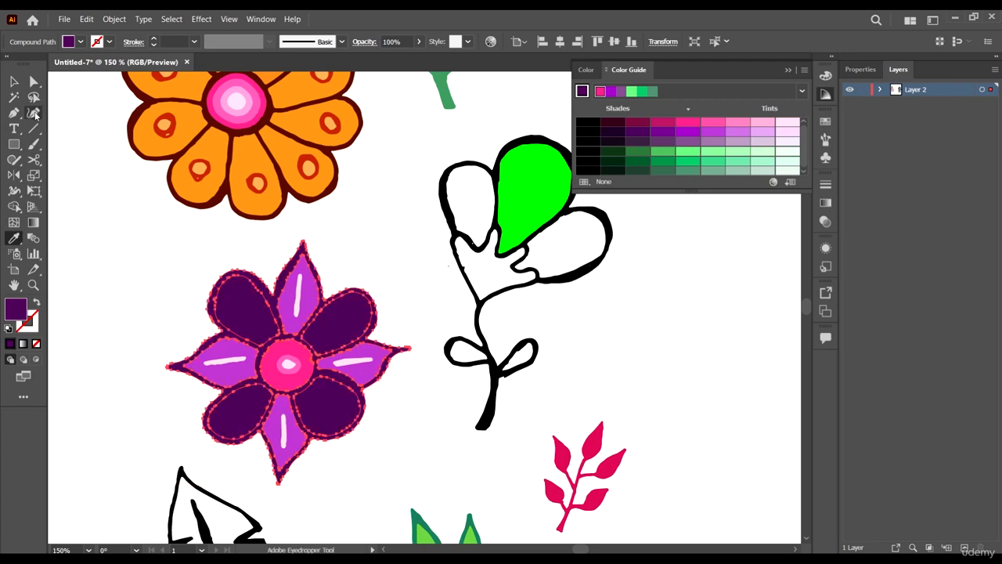
{"action": "left_click", "coordinate": [14, 81]}
{"action": "scroll", "coordinate": [481, 372], "scroll_direction": "down", "scroll_amount": 3}
{"action": "left_click", "coordinate": [584, 362]}
Fill the feather's black outline with the dark teal green sampled from the leafy green branch's outline.
{"action": "scroll", "coordinate": [583, 362], "scroll_direction": "down", "scroll_amount": 2}
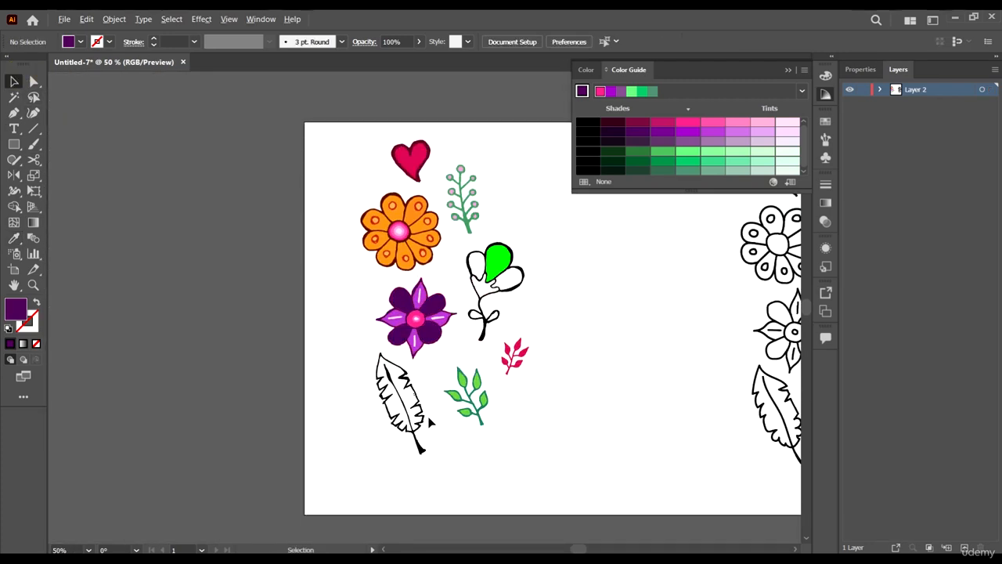
{"action": "scroll", "coordinate": [430, 422], "scroll_direction": "up", "scroll_amount": 3}
{"action": "left_click", "coordinate": [418, 490]}
{"action": "scroll", "coordinate": [454, 438], "scroll_direction": "up", "scroll_amount": 2}
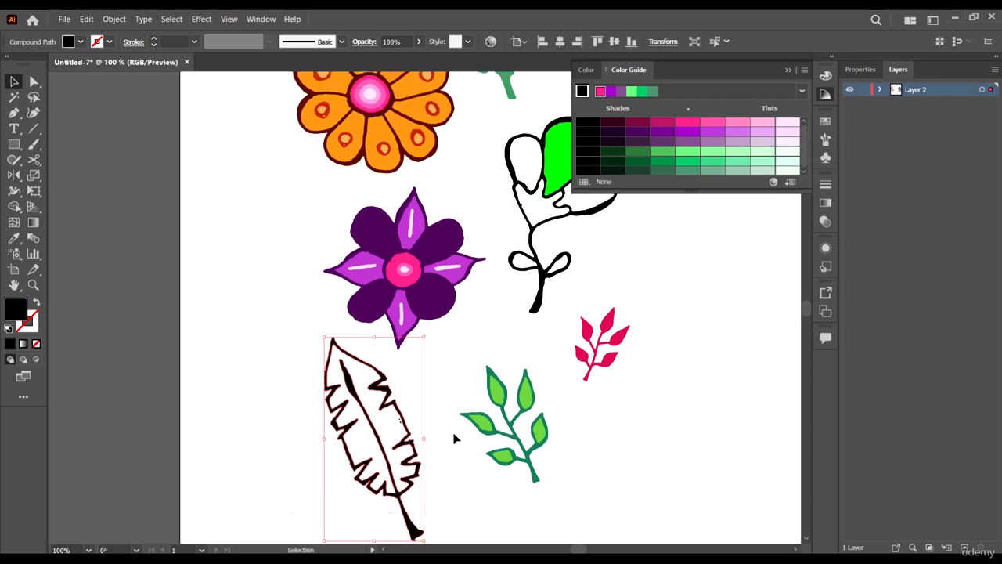
{"action": "key", "text": "i"}
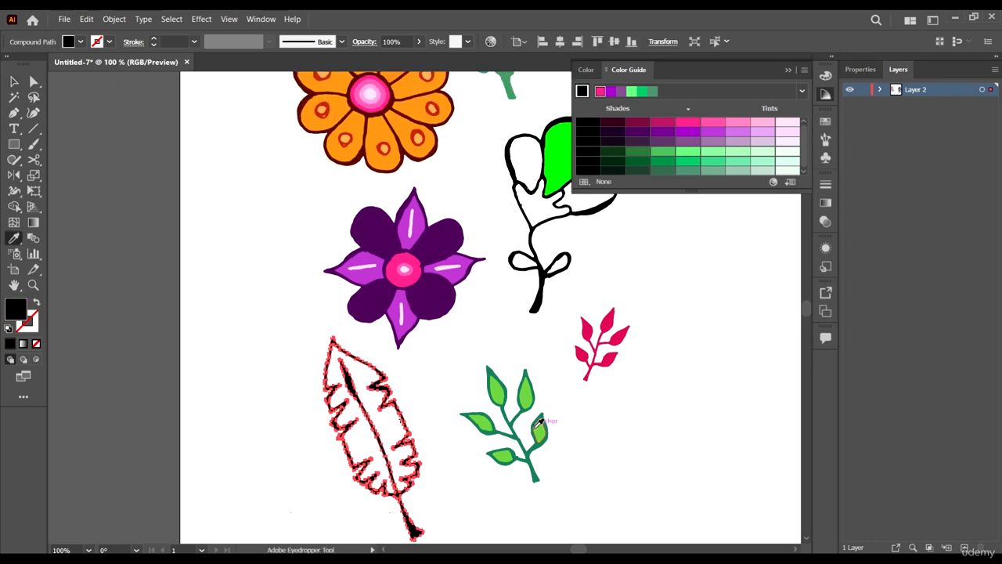
{"action": "left_click", "coordinate": [520, 373]}
{"action": "key", "text": "v"}
{"action": "left_click", "coordinate": [588, 418]}
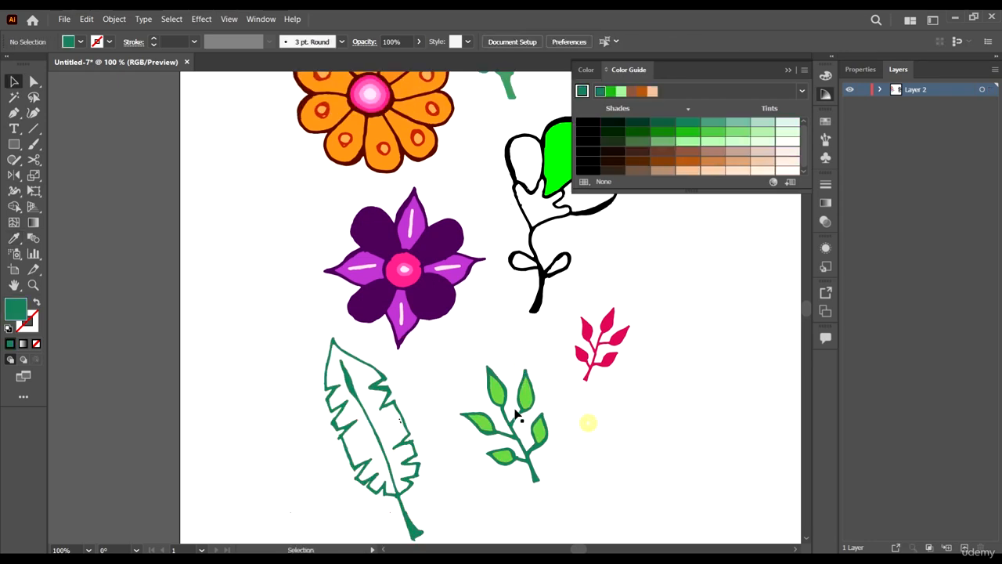
Fill the feather's white body with a light green harmony swatch, trying a paler tint before settling on the light green.
{"action": "scroll", "coordinate": [480, 404], "scroll_direction": "down", "scroll_amount": 2}
{"action": "scroll", "coordinate": [413, 410], "scroll_direction": "up", "scroll_amount": 2}
{"action": "left_click", "coordinate": [396, 416]}
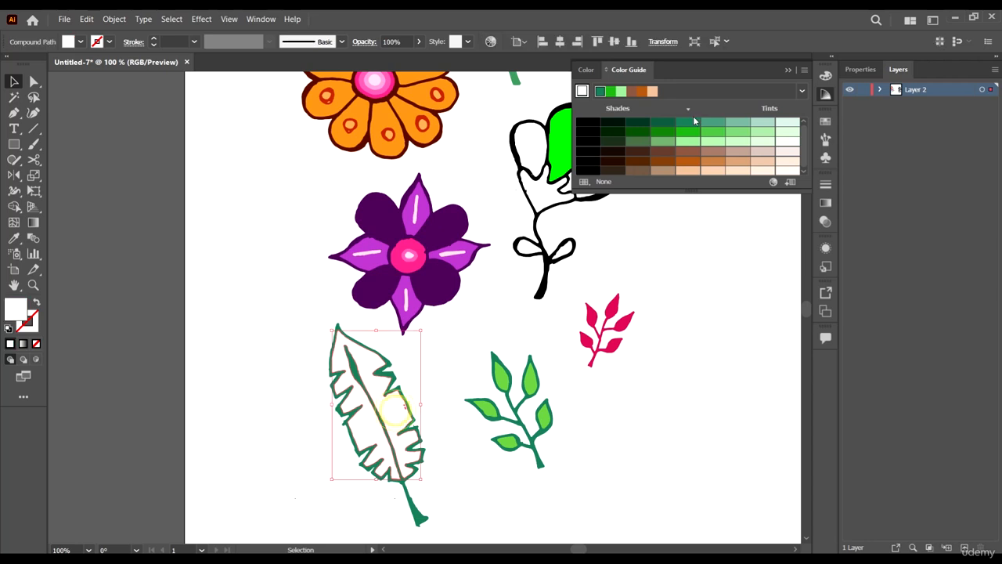
{"action": "left_click", "coordinate": [722, 142]}
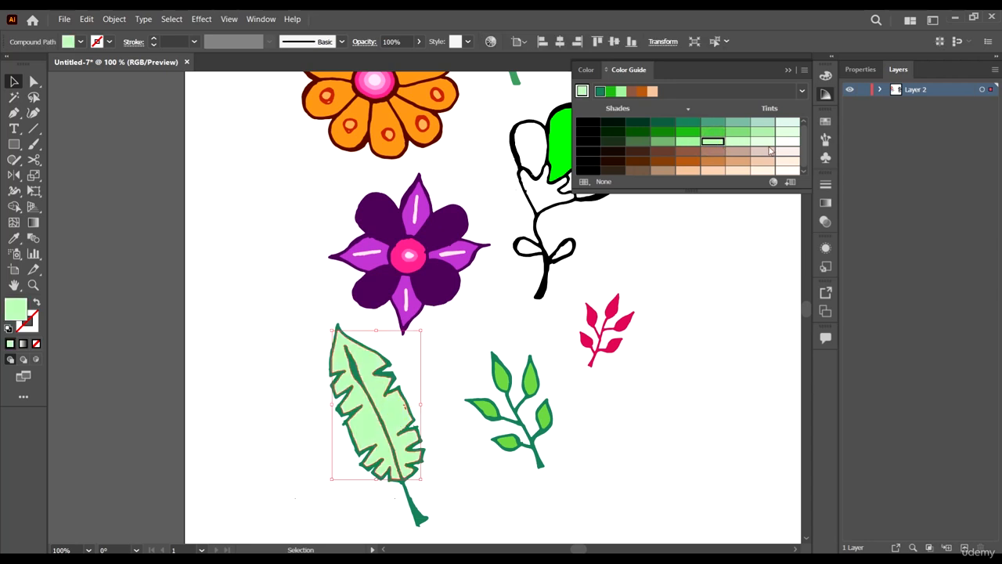
{"action": "left_click", "coordinate": [738, 145]}
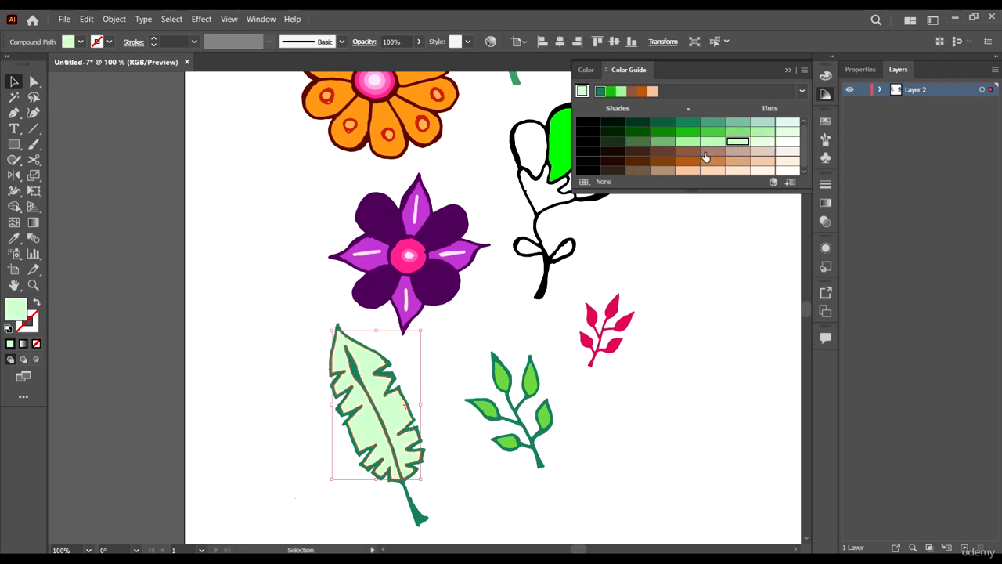
{"action": "left_click", "coordinate": [713, 141]}
{"action": "left_click", "coordinate": [683, 381]}
Select the feather's body together with its outline, scale it down slightly, and rotate it counterclockwise below the purple flower.
{"action": "scroll", "coordinate": [486, 372], "scroll_direction": "down", "scroll_amount": 2}
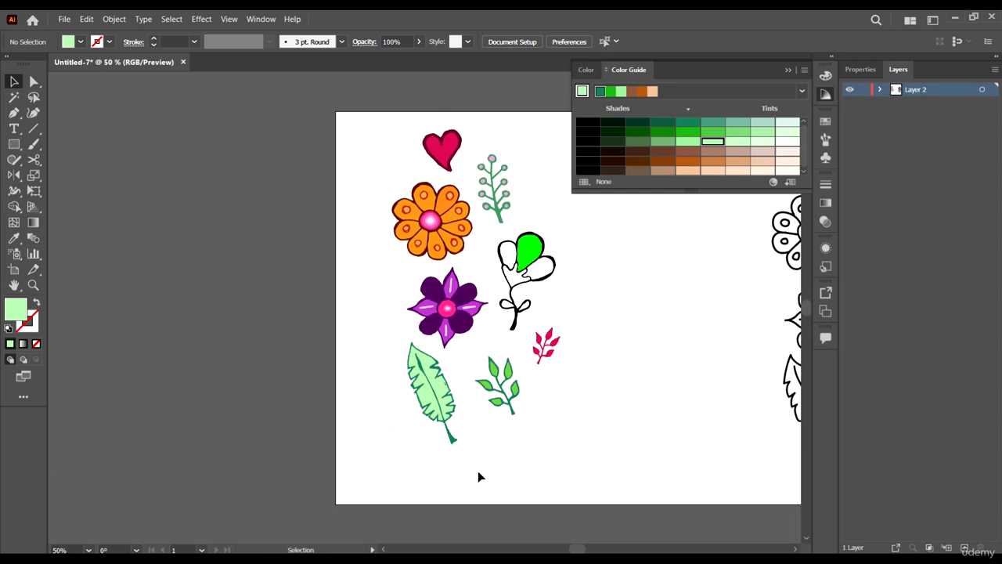
{"action": "left_click_drag", "start_coordinate": [479, 475], "coordinate": [448, 422]}
{"action": "left_click", "coordinate": [454, 437], "text": "shift"}
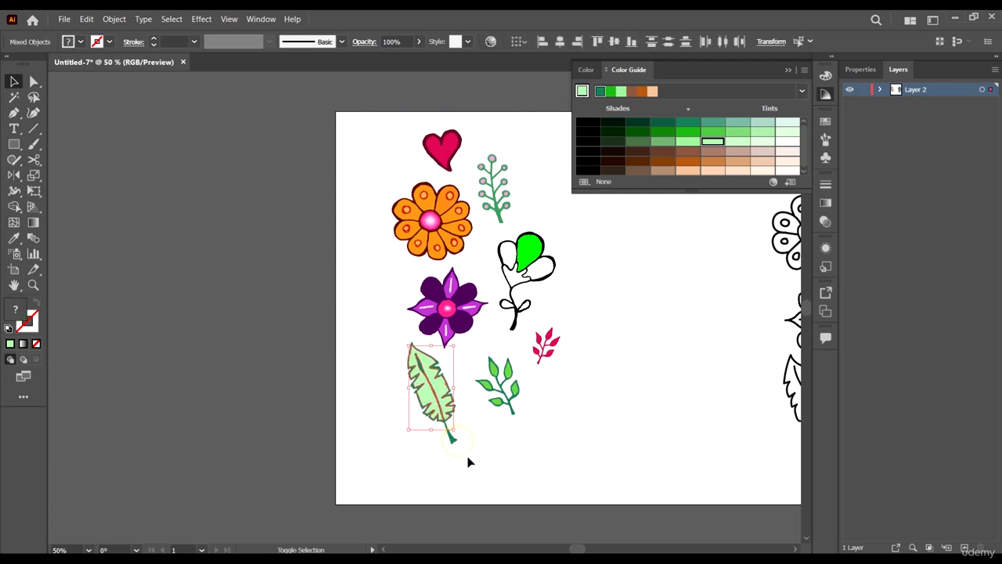
{"action": "left_click", "coordinate": [452, 439], "text": "shift"}
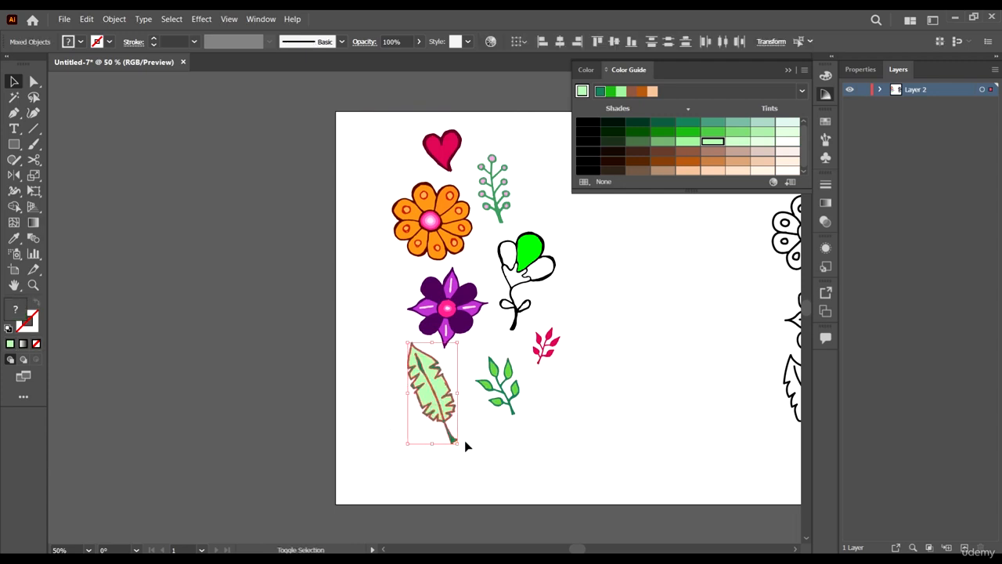
{"action": "left_click_drag", "start_coordinate": [457, 444], "coordinate": [455, 412]}
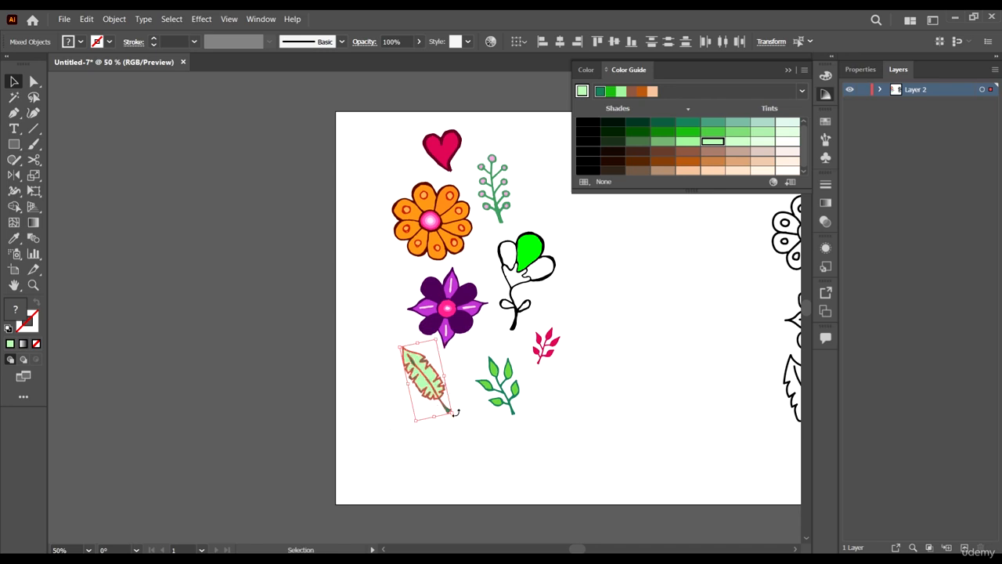
{"action": "left_click", "coordinate": [573, 336]}
Select the black outline of the stemmed three-petal flower and fill it with the sky blue swatch.
{"action": "scroll", "coordinate": [573, 337], "scroll_direction": "up", "scroll_amount": 1}
{"action": "scroll", "coordinate": [538, 314], "scroll_direction": "right", "scroll_amount": 2}
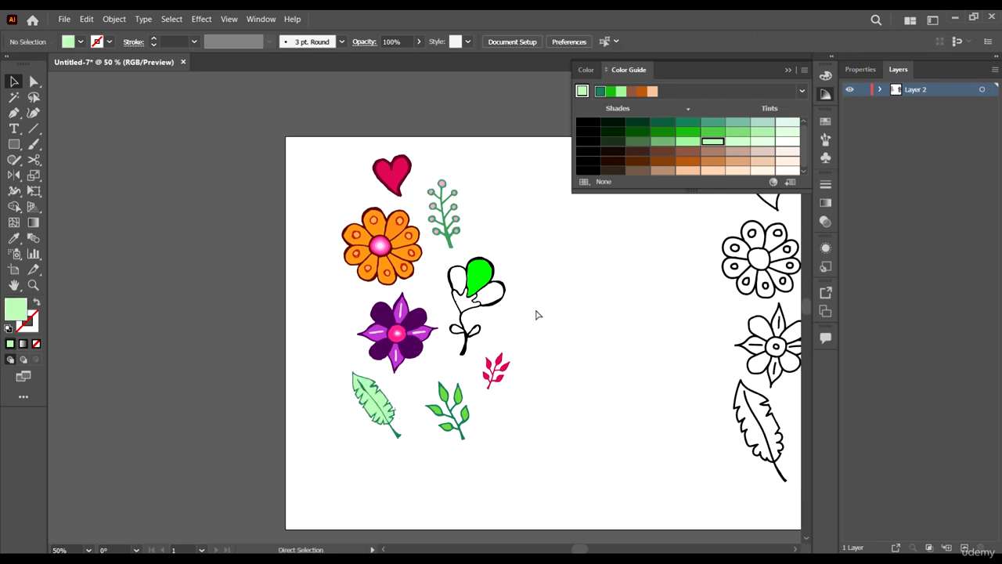
{"action": "scroll", "coordinate": [482, 290], "scroll_direction": "up", "scroll_amount": 2}
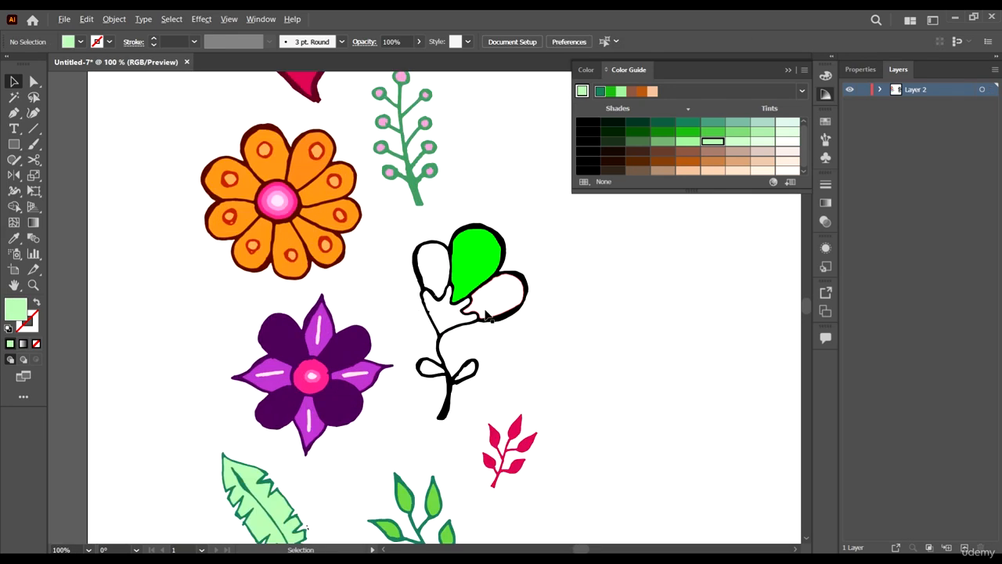
{"action": "left_click", "coordinate": [465, 389]}
{"action": "scroll", "coordinate": [477, 395], "scroll_direction": "up", "scroll_amount": 1}
{"action": "scroll", "coordinate": [476, 395], "scroll_direction": "down", "scroll_amount": 2}
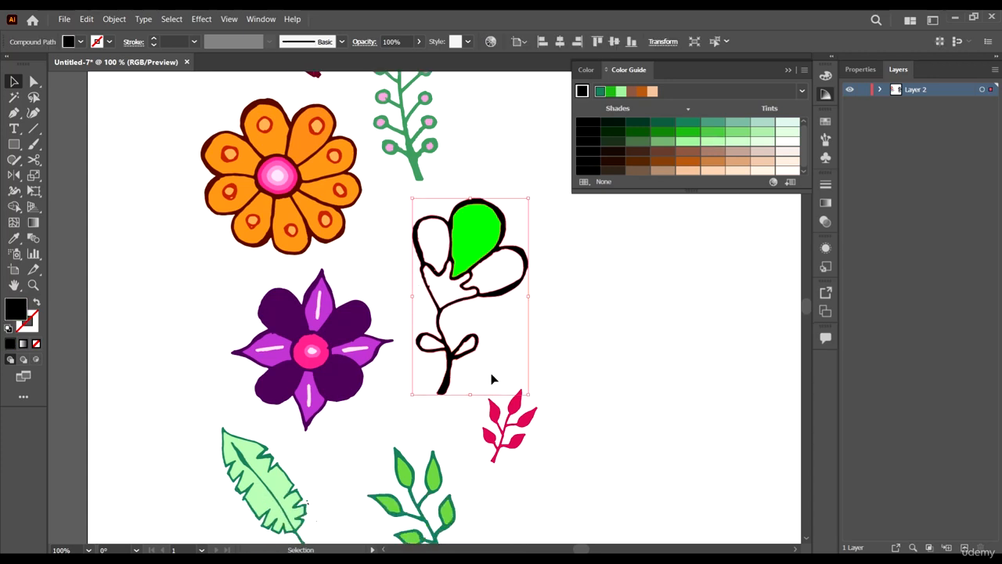
{"action": "scroll", "coordinate": [443, 345], "scroll_direction": "down", "scroll_amount": 1}
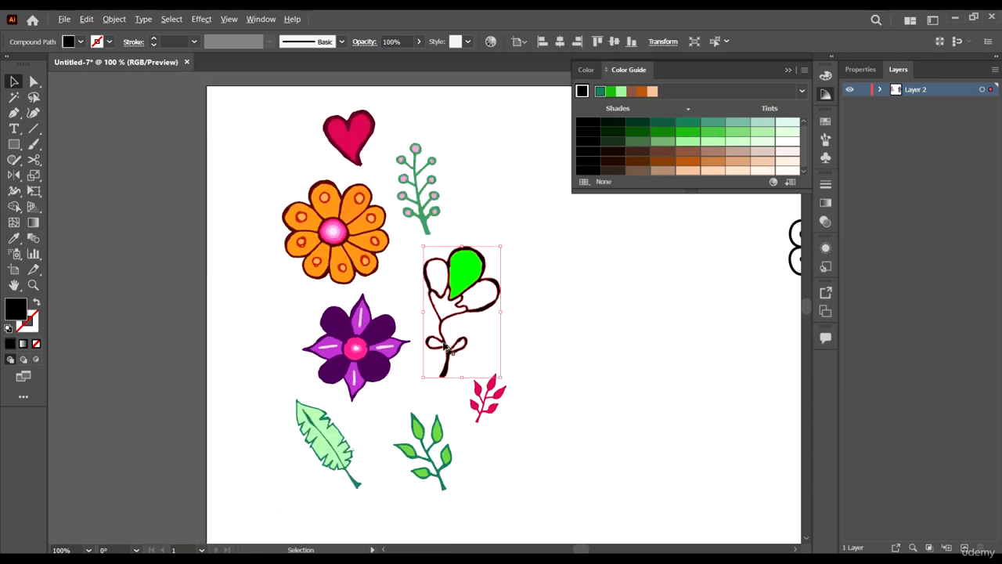
{"action": "left_click", "coordinate": [81, 41]}
{"action": "left_click", "coordinate": [152, 80]}
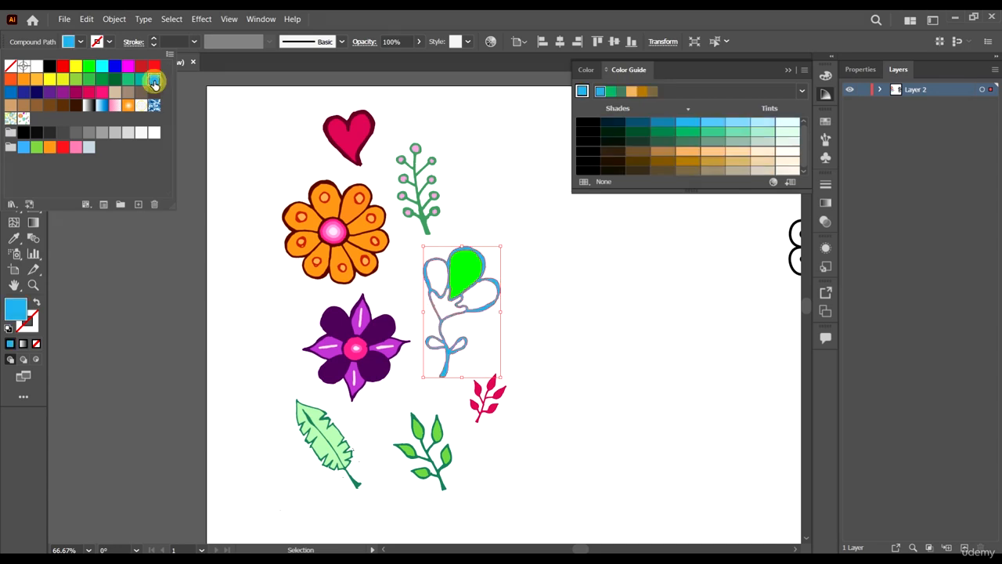
Darken the stemmed flower's outline with the medium blue shade from the Color Guide and deselect it.
{"action": "key", "text": "ctrl+="}
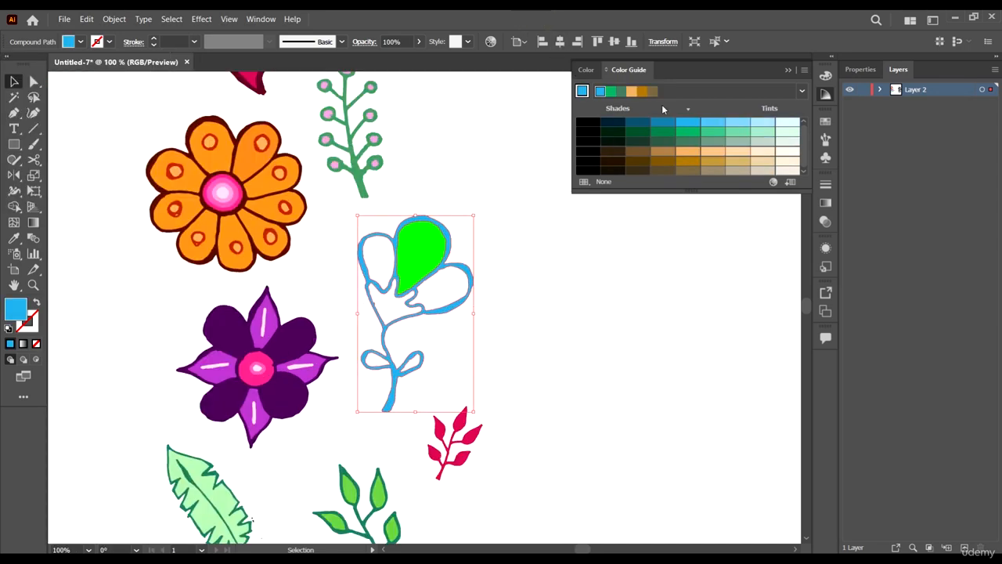
{"action": "left_click", "coordinate": [662, 121]}
{"action": "scroll", "coordinate": [545, 329], "scroll_direction": "down", "scroll_amount": 1}
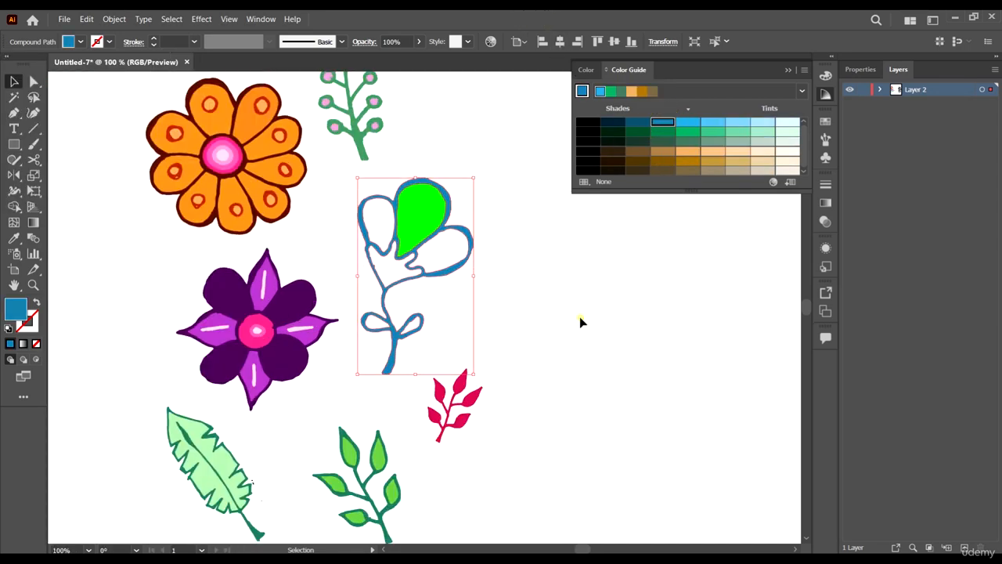
{"action": "left_click", "coordinate": [505, 293]}
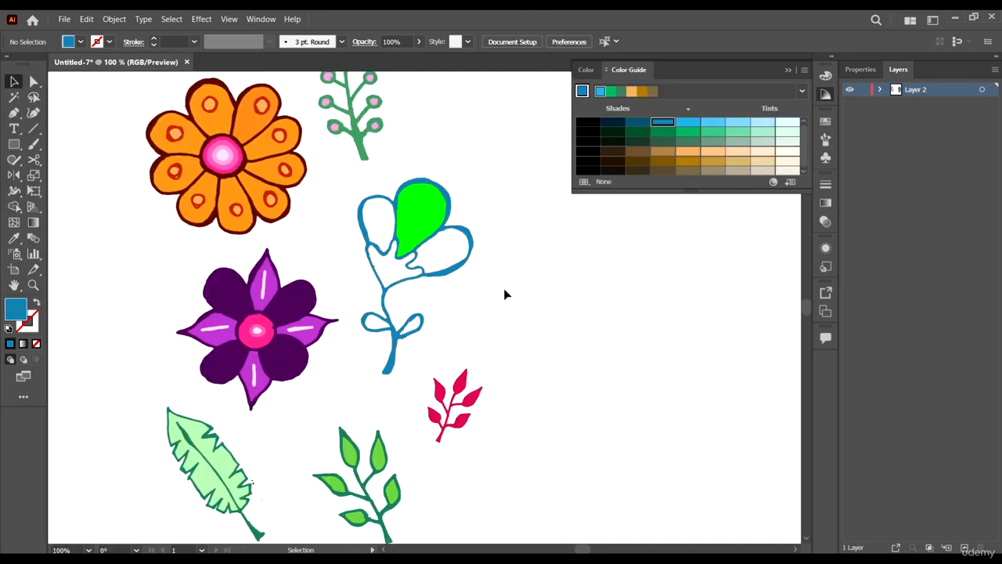
Fill the white cup at the base of the stemmed flower's petals with a light blue tint from the Color Guide.
{"action": "left_click", "coordinate": [394, 270]}
{"action": "left_click", "coordinate": [756, 124]}
{"action": "left_click", "coordinate": [737, 123]}
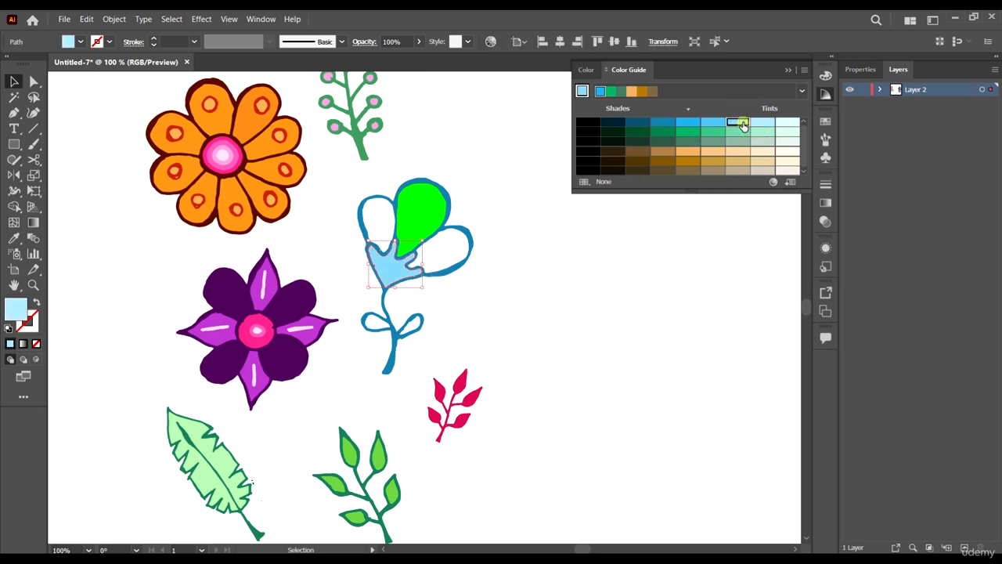
{"action": "left_click", "coordinate": [512, 375]}
Recolour the stemmed flower's bright green middle petal with the orange sampled from the orange flower's petals.
{"action": "left_click", "coordinate": [427, 200]}
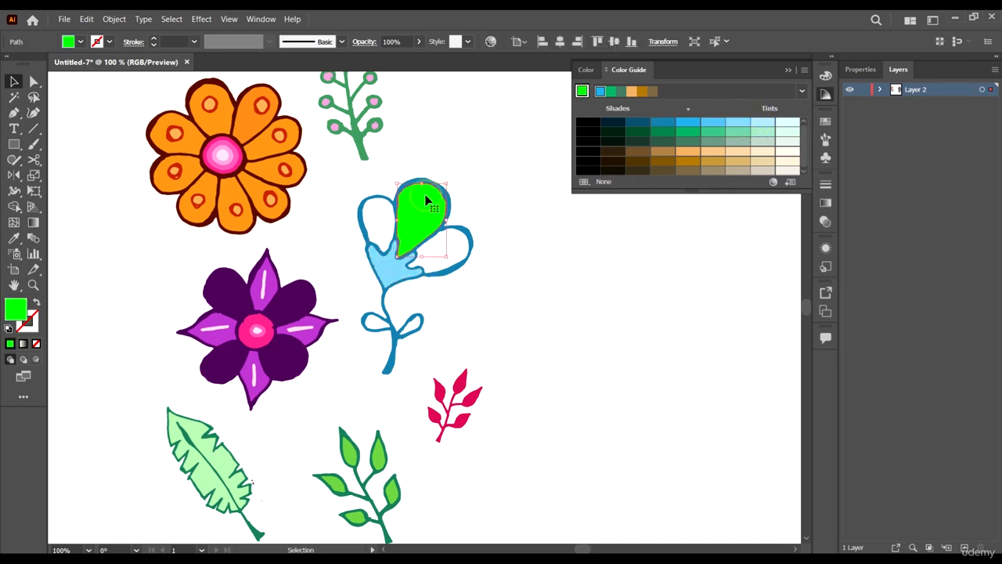
{"action": "scroll", "coordinate": [448, 287], "scroll_direction": "down", "scroll_amount": 2}
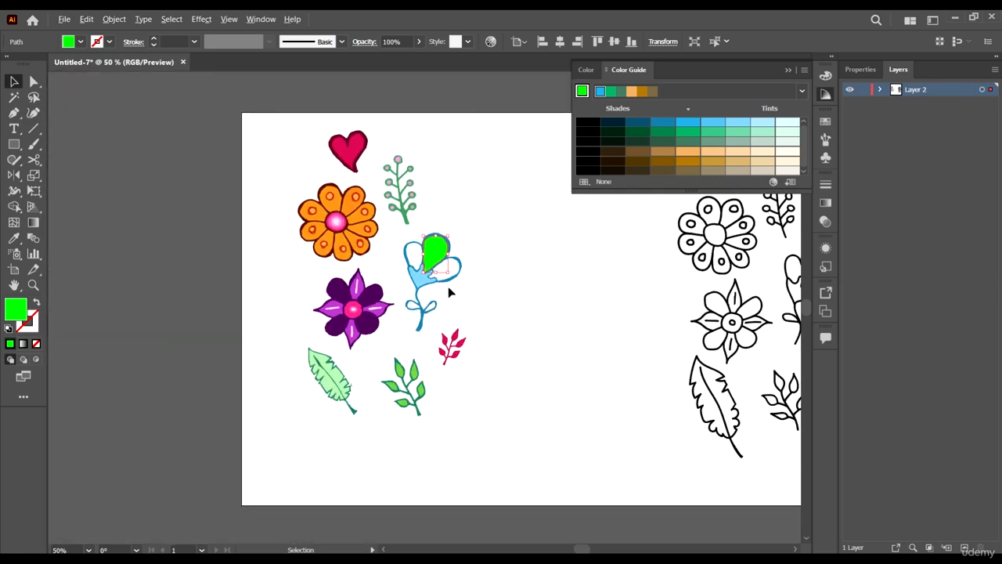
{"action": "scroll", "coordinate": [396, 196], "scroll_direction": "up", "scroll_amount": 1}
{"action": "key", "text": "i"}
{"action": "left_click", "coordinate": [365, 252]}
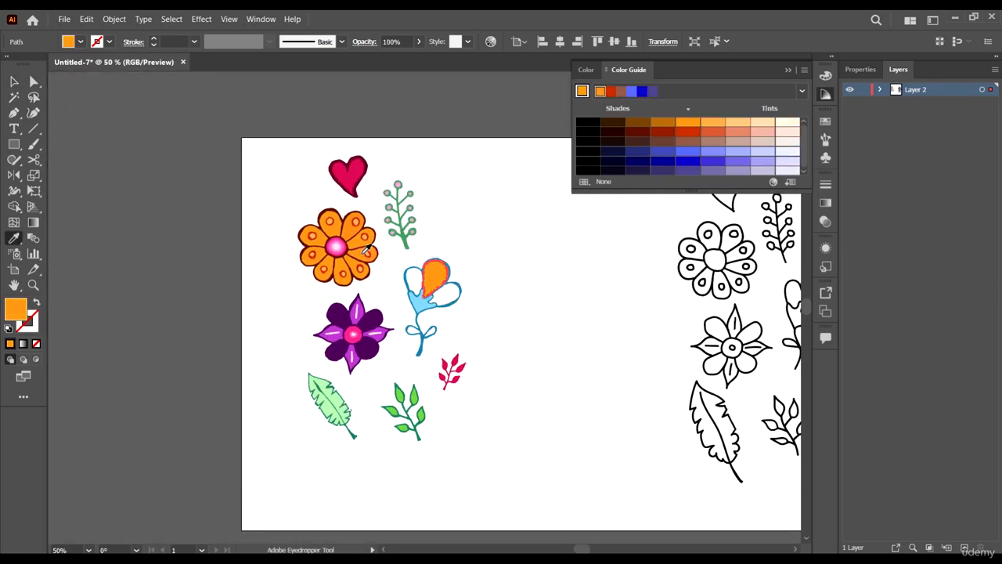
{"action": "key", "text": "v"}
{"action": "left_click", "coordinate": [537, 327]}
Fill the stemmed flower's right petal with the pink sampled from the orange flower's centre.
{"action": "scroll", "coordinate": [537, 327], "scroll_direction": "up", "scroll_amount": 3}
{"action": "left_click", "coordinate": [399, 305]}
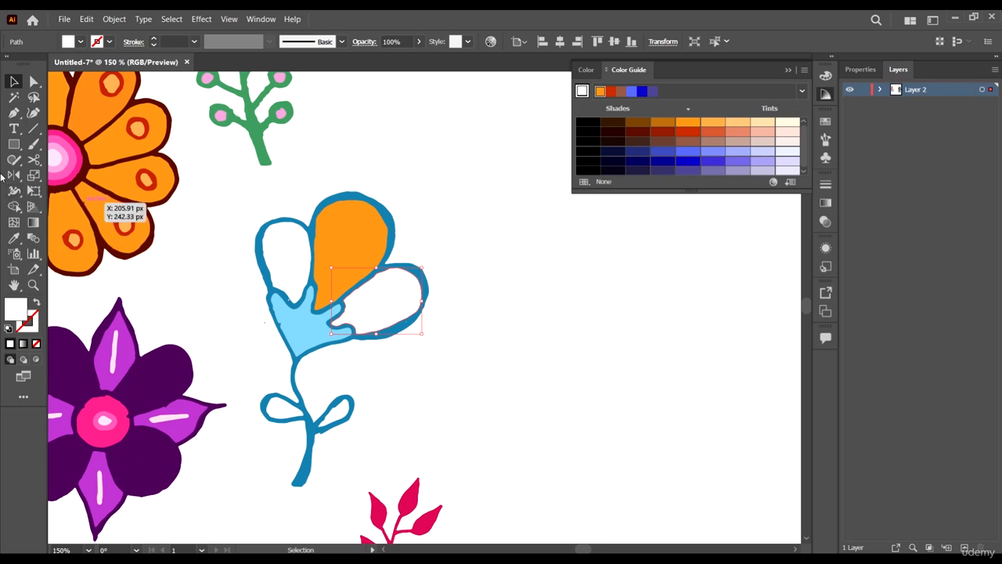
{"action": "key", "text": "i"}
{"action": "left_click", "coordinate": [81, 157]}
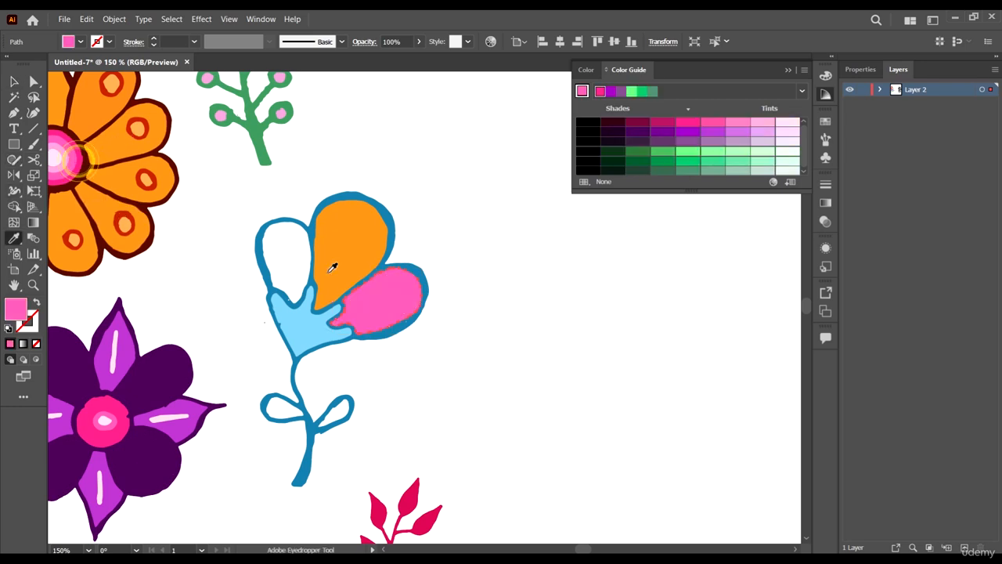
{"action": "key", "text": "v"}
{"action": "left_click", "coordinate": [530, 340]}
Fill the stemmed flower's left petal with a dark purple harmony shade, trying the sampled pink and a brighter purple first.
{"action": "left_click", "coordinate": [307, 246]}
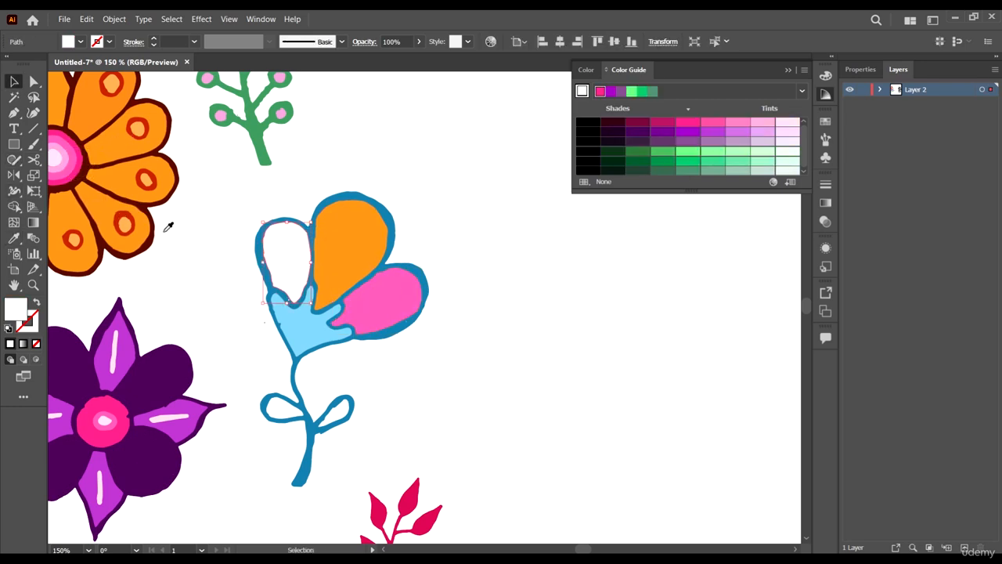
{"action": "key", "text": "i"}
{"action": "left_click", "coordinate": [73, 154]}
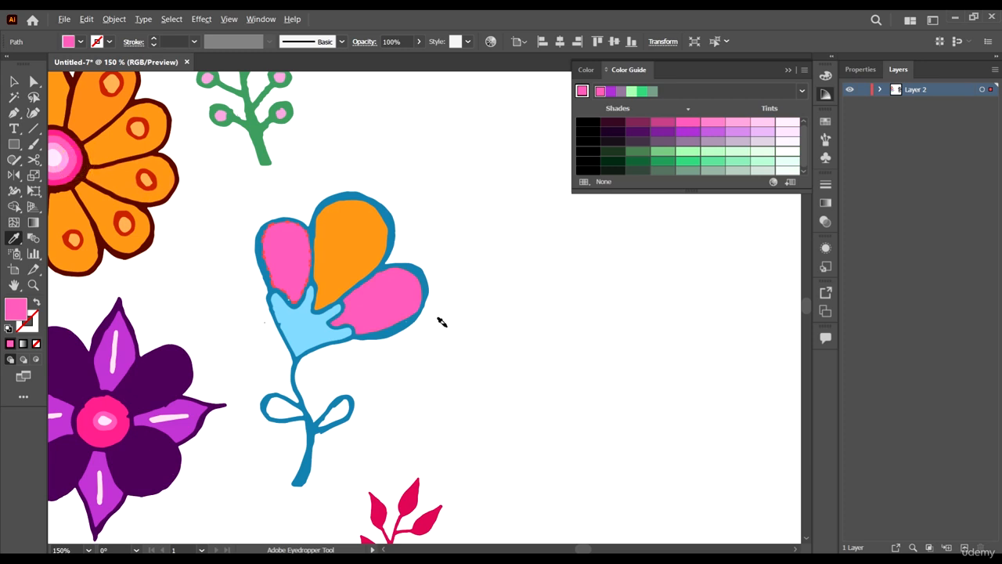
{"action": "left_click", "coordinate": [687, 131]}
{"action": "key", "text": "ctrl+minus"}
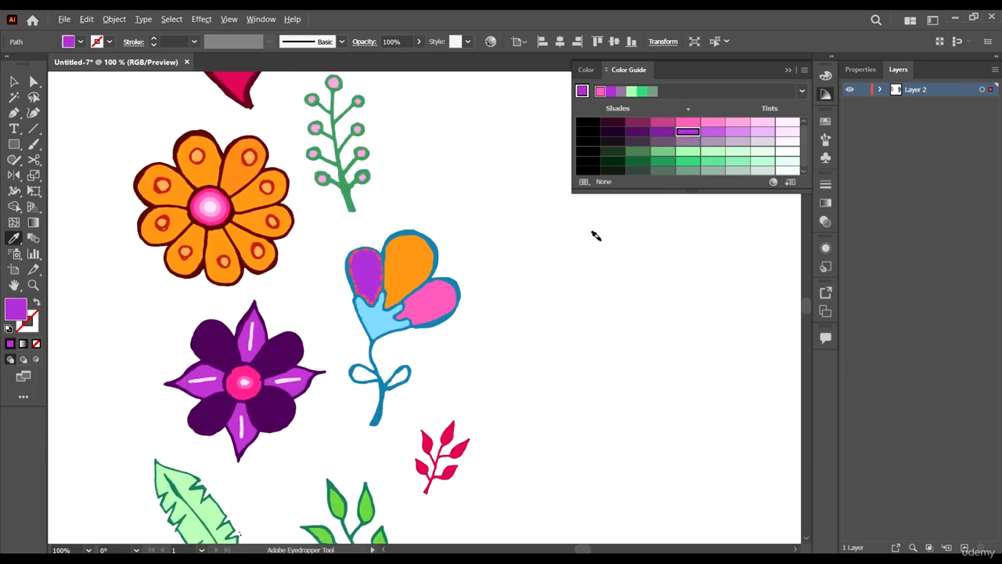
{"action": "left_click", "coordinate": [663, 131]}
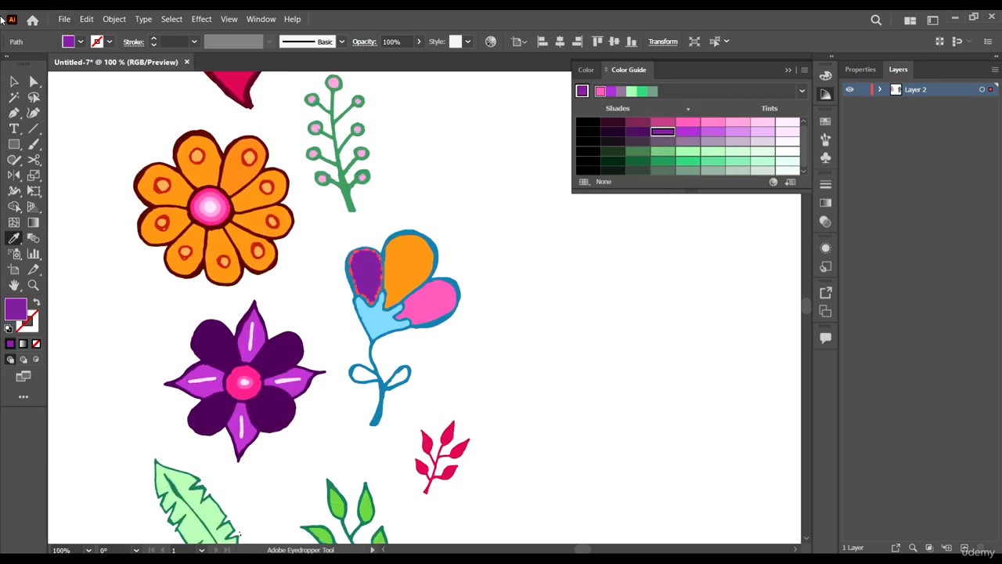
{"action": "left_click", "coordinate": [14, 82]}
{"action": "left_click", "coordinate": [503, 371]}
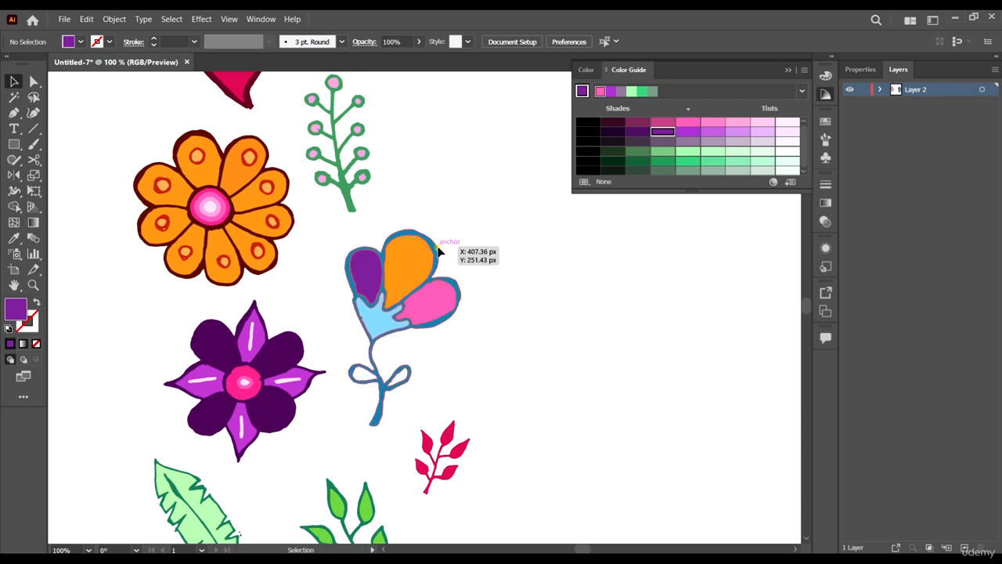
Recolour the stemmed flower's blue outline with a very dark purple shade, one step darker than the left petal's fill.
{"action": "left_click", "coordinate": [437, 247]}
{"action": "scroll", "coordinate": [471, 297], "scroll_direction": "down", "scroll_amount": 1}
{"action": "scroll", "coordinate": [452, 307], "scroll_direction": "up", "scroll_amount": 1}
{"action": "left_click", "coordinate": [660, 132]}
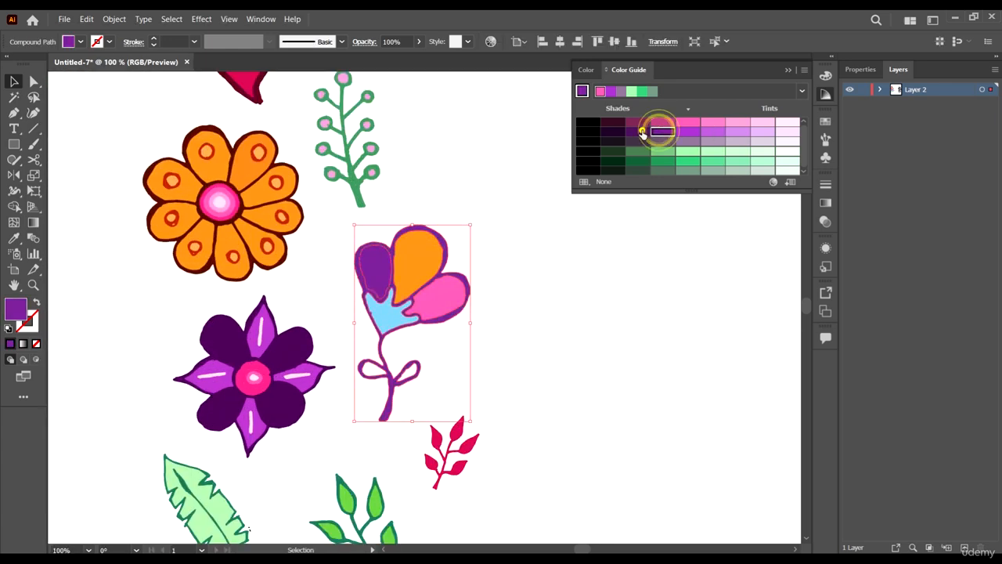
{"action": "left_click", "coordinate": [638, 131]}
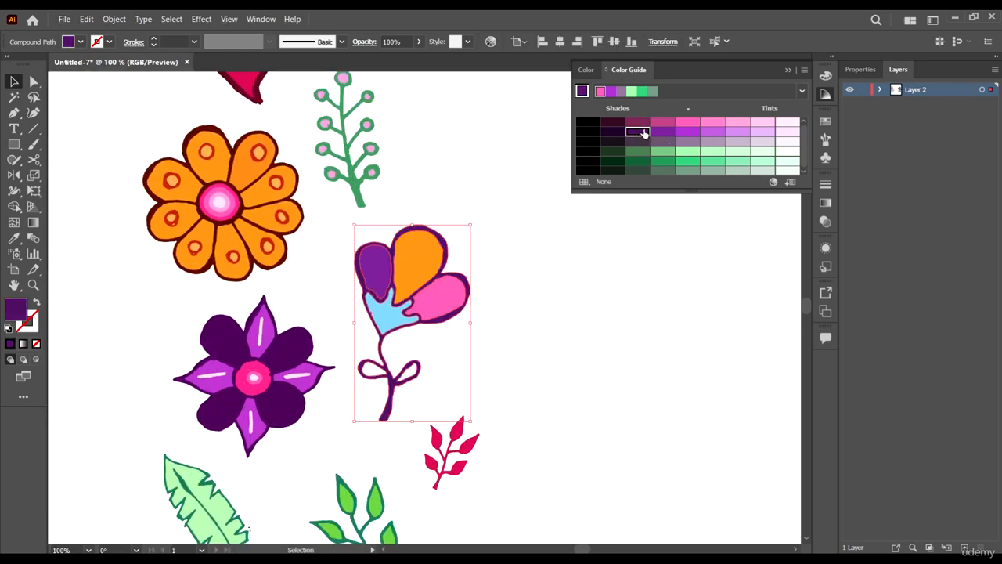
{"action": "left_click", "coordinate": [582, 346]}
Fill both small leaves on the flower's stem with the feather's light green, trying the leafy branch's brighter green first.
{"action": "scroll", "coordinate": [411, 370], "scroll_direction": "down", "scroll_amount": 2}
{"action": "scroll", "coordinate": [415, 368], "scroll_direction": "up", "scroll_amount": 3}
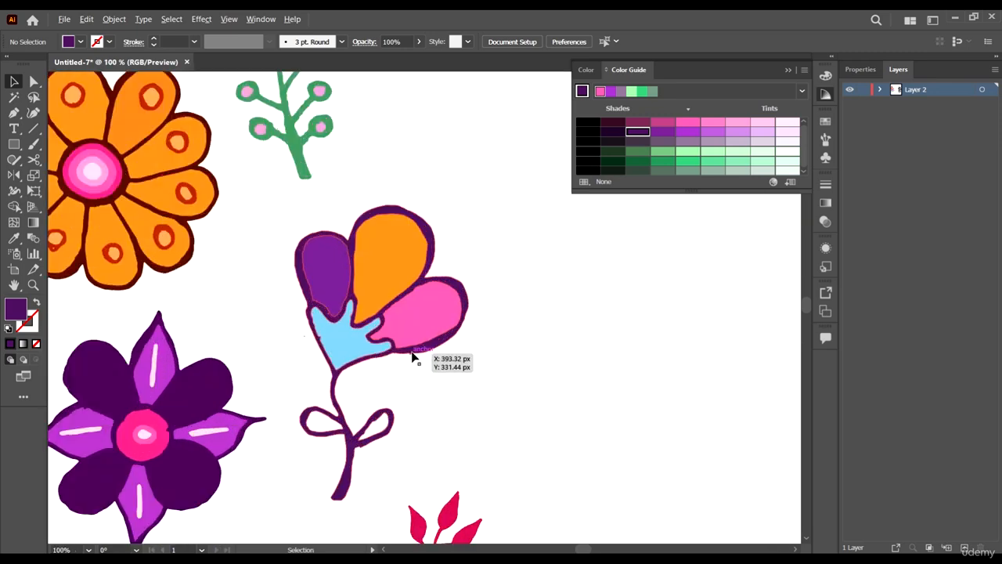
{"action": "scroll", "coordinate": [431, 368], "scroll_direction": "down", "scroll_amount": 2}
{"action": "scroll", "coordinate": [313, 340], "scroll_direction": "up", "scroll_amount": 2}
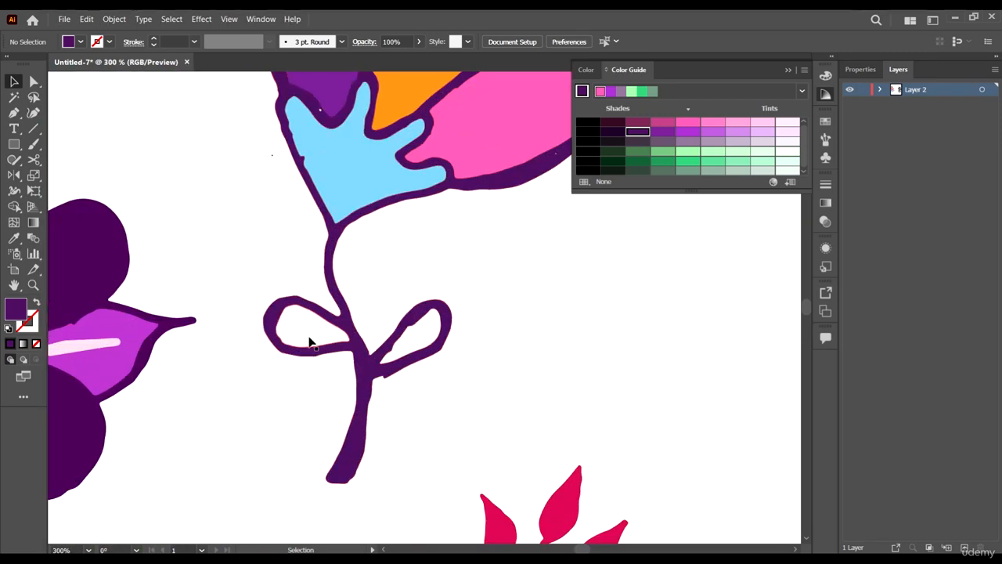
{"action": "left_click", "coordinate": [308, 335]}
{"action": "left_click", "coordinate": [413, 341], "text": "shift"}
{"action": "scroll", "coordinate": [425, 344], "scroll_direction": "down", "scroll_amount": 3}
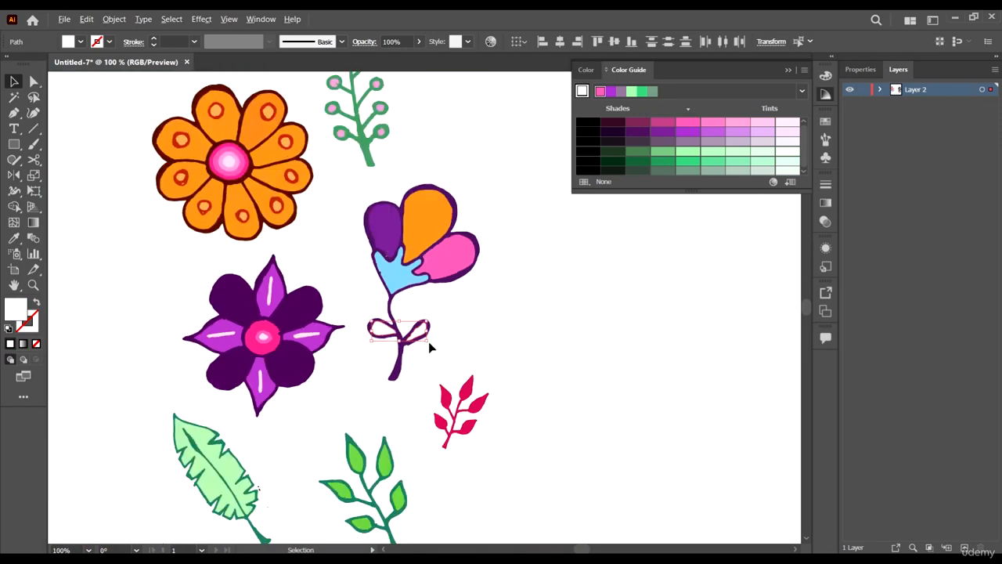
{"action": "scroll", "coordinate": [429, 343], "scroll_direction": "down", "scroll_amount": 1}
{"action": "key", "text": "i"}
{"action": "left_click", "coordinate": [378, 396]}
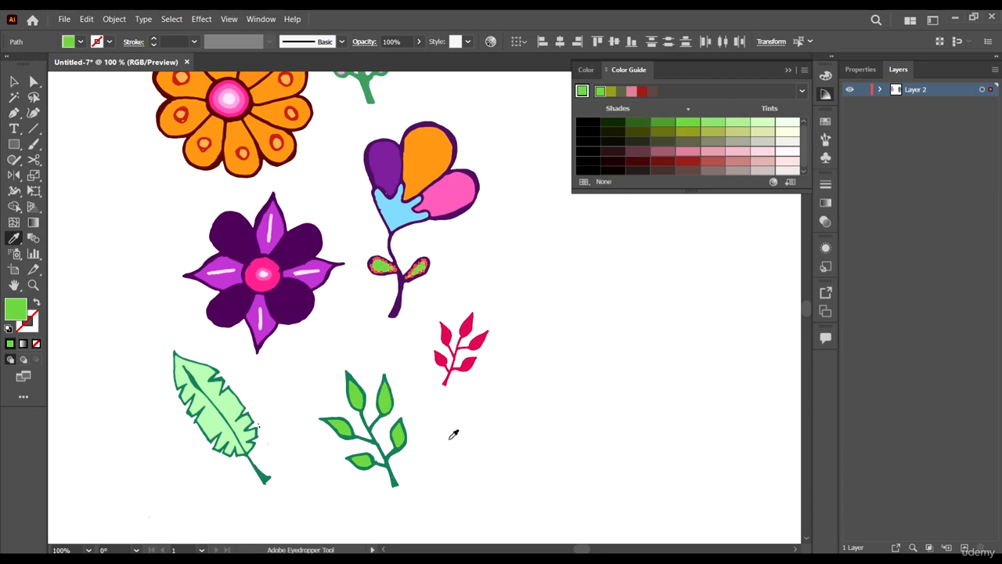
{"action": "left_click", "coordinate": [234, 402]}
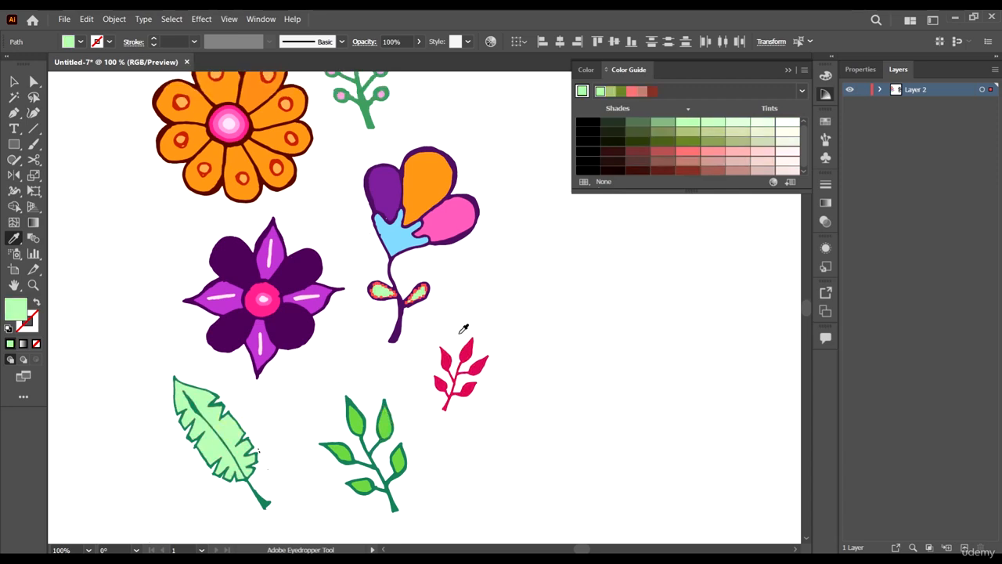
{"action": "scroll", "coordinate": [541, 386], "scroll_direction": "up", "scroll_amount": 2}
{"action": "key", "text": "v"}
{"action": "left_click", "coordinate": [540, 386]}
Select all nine pink berry centres on the green berry branch and fill them with dark magenta, trying two red swatches first.
{"action": "scroll", "coordinate": [562, 369], "scroll_direction": "down", "scroll_amount": 1, "text": "alt"}
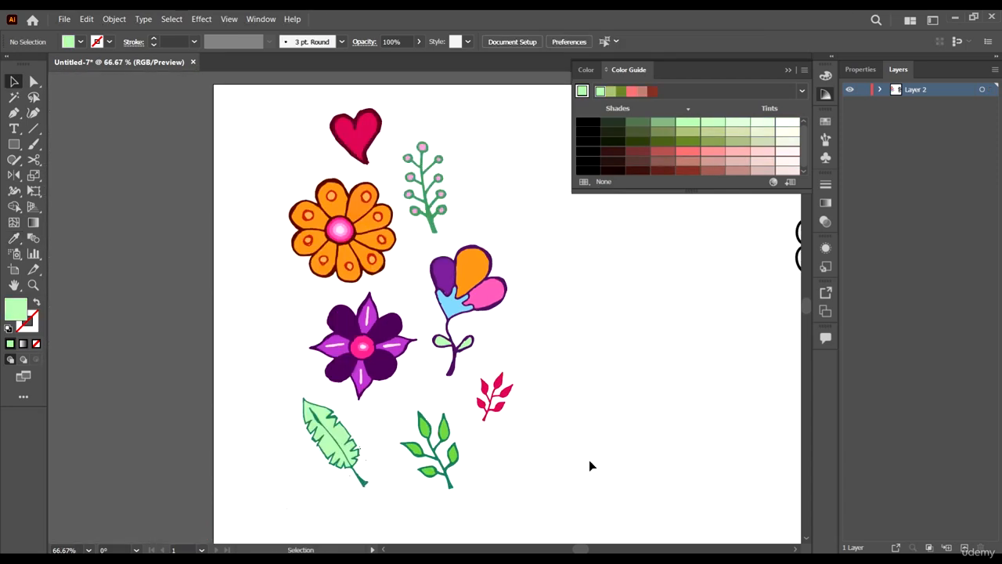
{"action": "scroll", "coordinate": [429, 161], "scroll_direction": "up", "scroll_amount": 1}
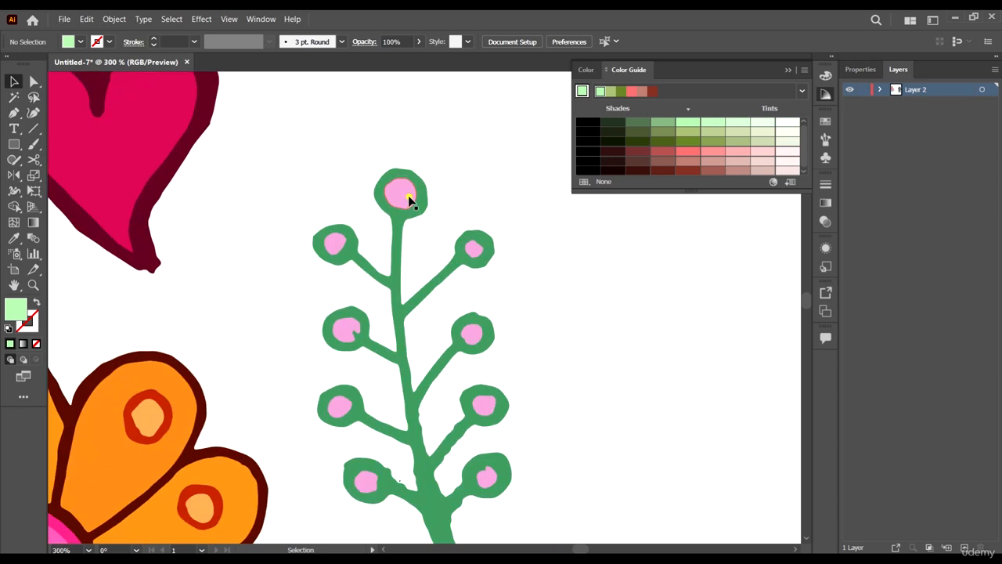
{"action": "left_click", "coordinate": [403, 194]}
{"action": "left_click", "coordinate": [475, 249], "text": "shift"}
{"action": "left_click", "coordinate": [477, 333], "text": "shift"}
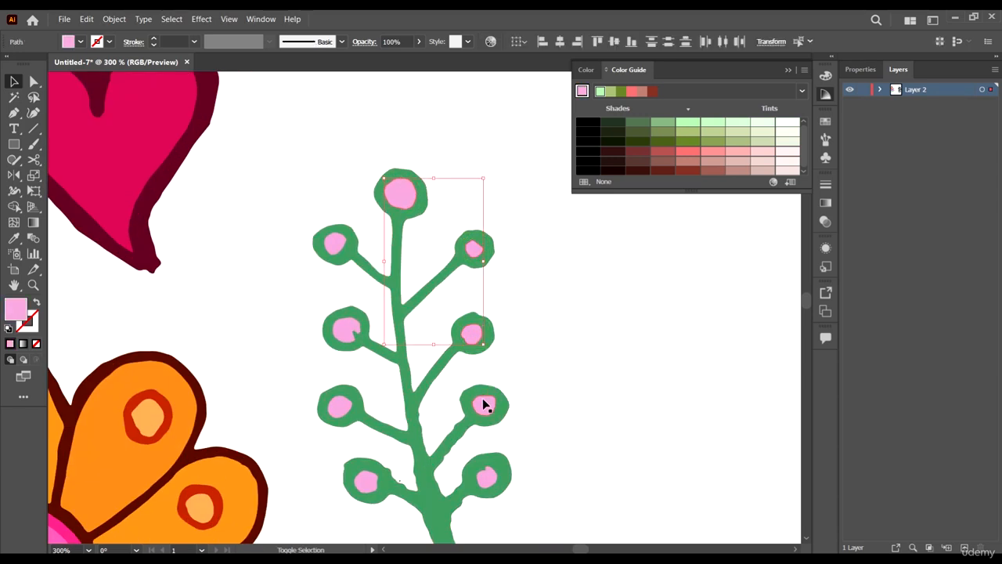
{"action": "left_click", "coordinate": [483, 404], "text": "shift"}
{"action": "left_click", "coordinate": [487, 475], "text": "shift"}
{"action": "left_click", "coordinate": [365, 481], "text": "shift"}
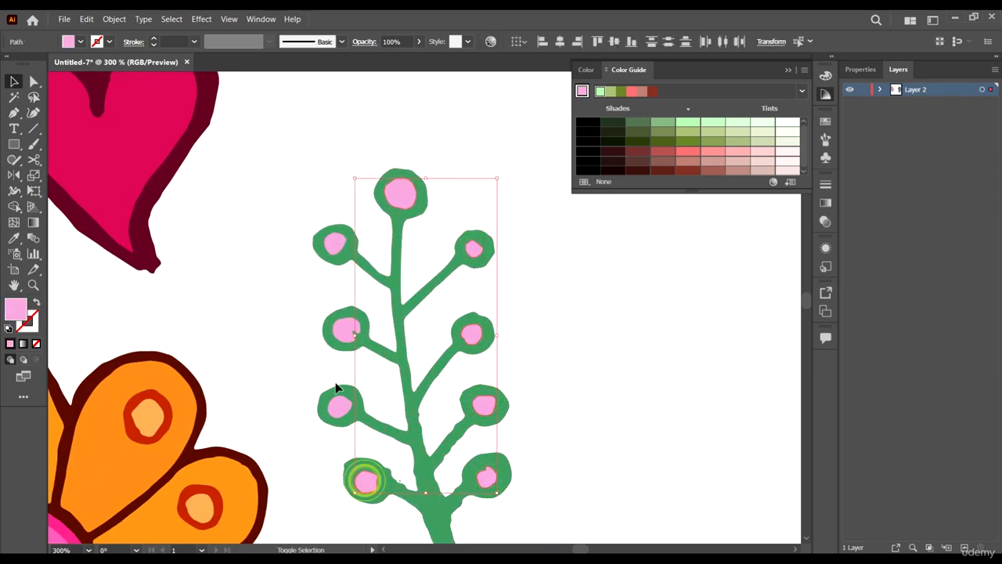
{"action": "left_click", "coordinate": [333, 405], "text": "shift"}
{"action": "left_click", "coordinate": [347, 332], "text": "shift"}
{"action": "left_click", "coordinate": [337, 242], "text": "shift"}
{"action": "scroll", "coordinate": [347, 326], "scroll_direction": "down", "scroll_amount": 1}
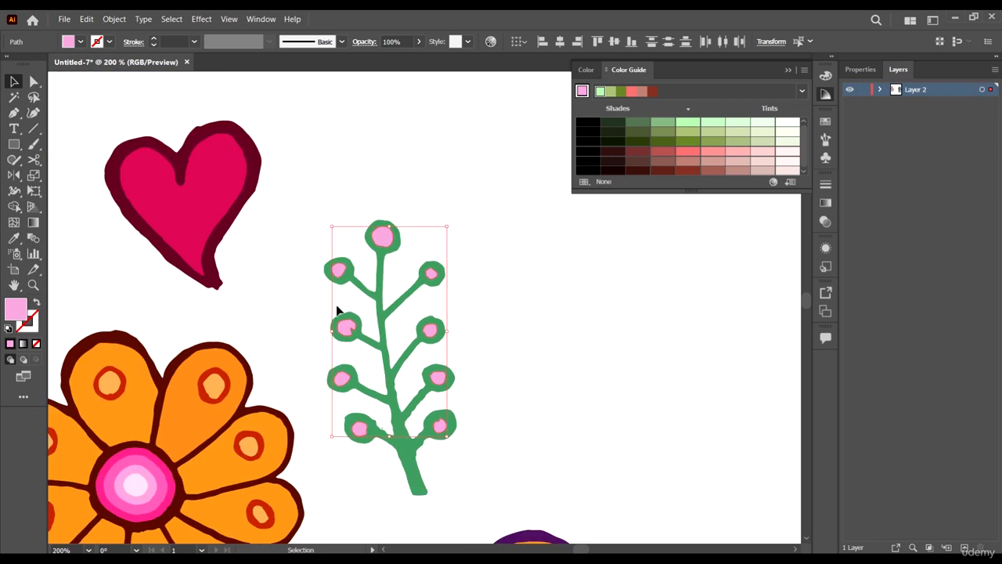
{"action": "left_click", "coordinate": [80, 42]}
{"action": "left_click", "coordinate": [62, 66]}
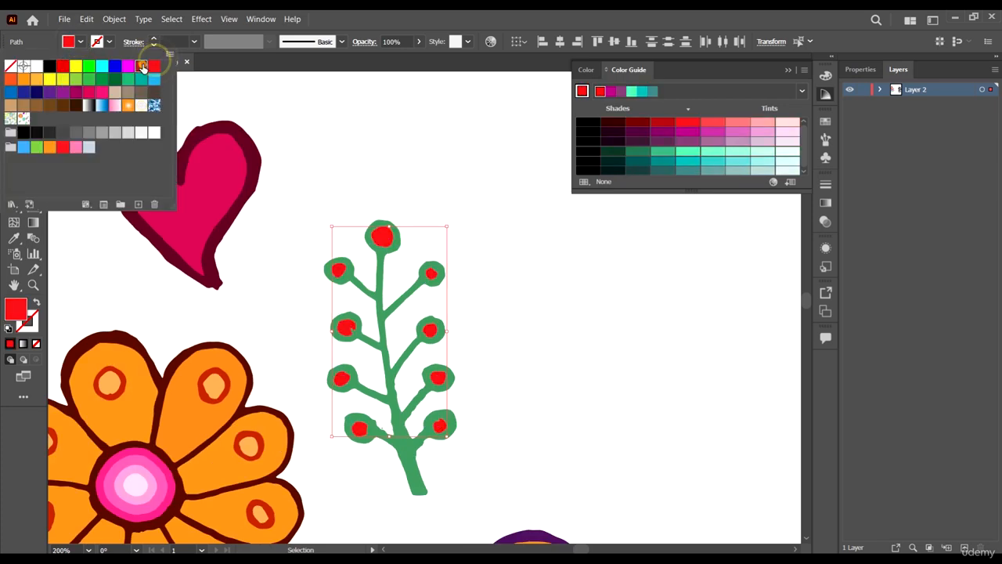
{"action": "left_click", "coordinate": [141, 66]}
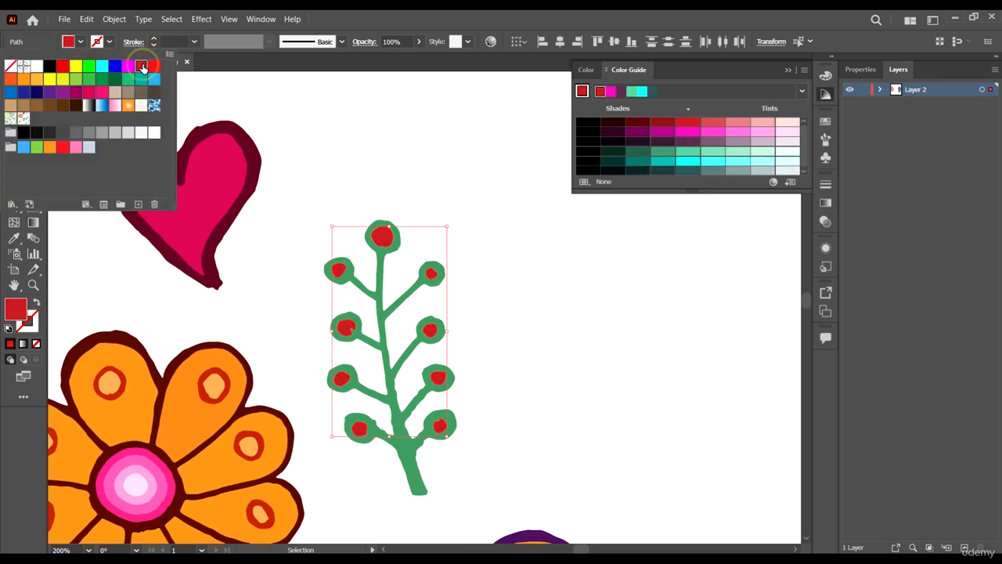
{"action": "left_click", "coordinate": [660, 133]}
{"action": "left_click", "coordinate": [662, 131]}
{"action": "scroll", "coordinate": [504, 242], "scroll_direction": "down", "scroll_amount": 3}
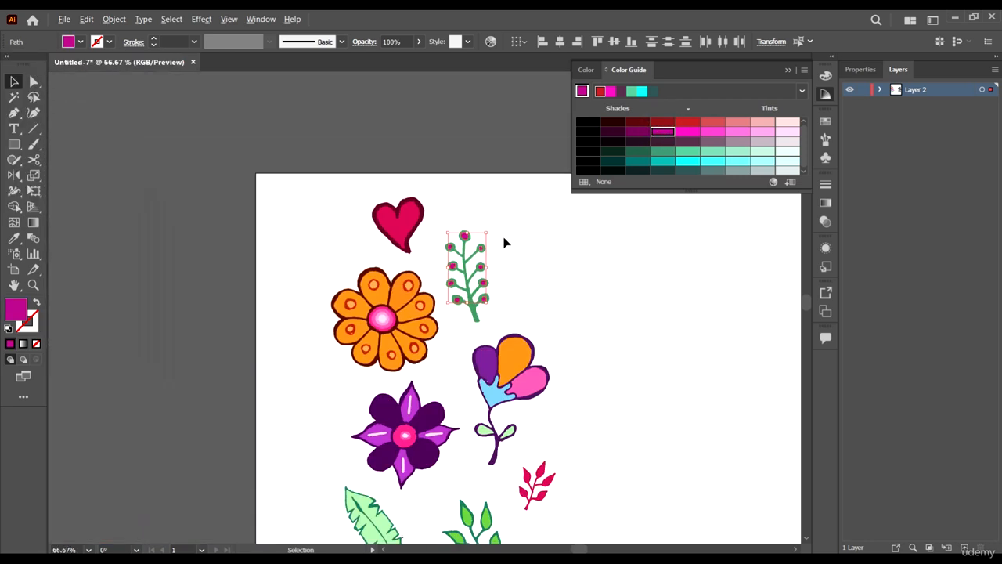
{"action": "scroll", "coordinate": [548, 319], "scroll_direction": "down", "scroll_amount": 1}
{"action": "left_click", "coordinate": [609, 378]}
Recolour the berry branch's green outline with a light pink tint from the Color Guide.
{"action": "scroll", "coordinate": [485, 243], "scroll_direction": "down", "scroll_amount": 1}
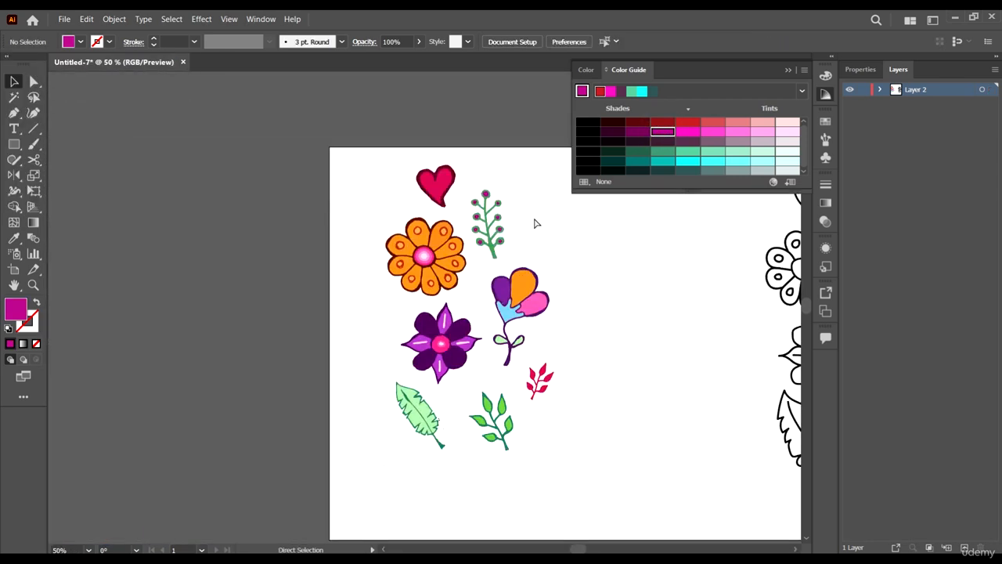
{"action": "scroll", "coordinate": [534, 220], "scroll_direction": "right", "scroll_amount": 1}
{"action": "scroll", "coordinate": [499, 248], "scroll_direction": "up", "scroll_amount": 2}
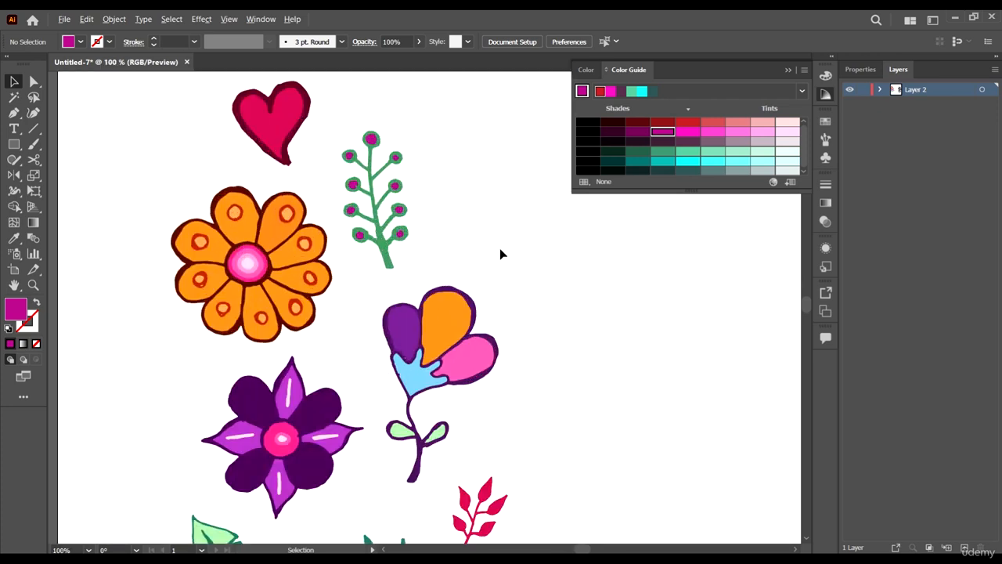
{"action": "scroll", "coordinate": [499, 248], "scroll_direction": "down", "scroll_amount": 2}
{"action": "scroll", "coordinate": [509, 278], "scroll_direction": "right", "scroll_amount": 1}
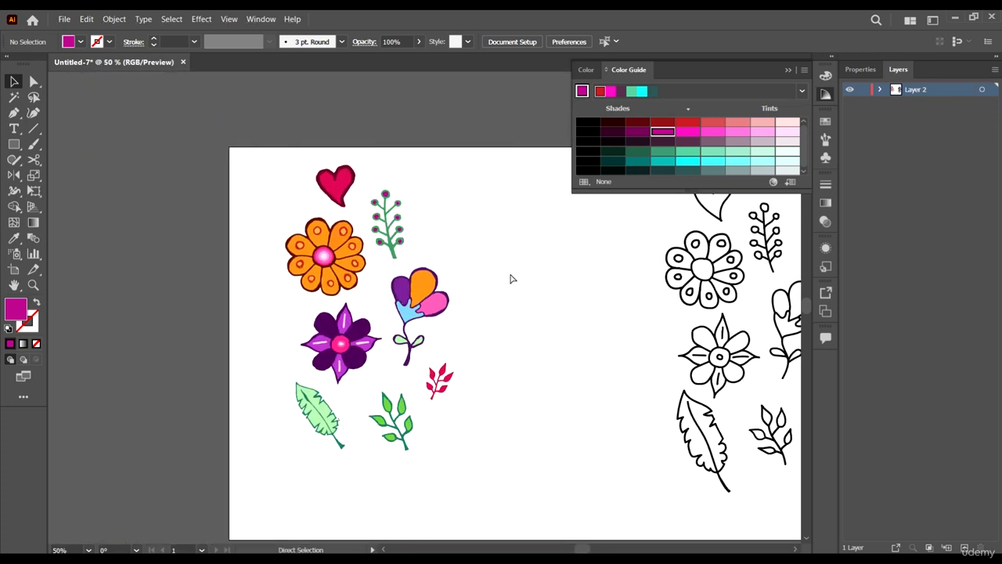
{"action": "left_click", "coordinate": [392, 235]}
{"action": "key", "text": "ctrl+1"}
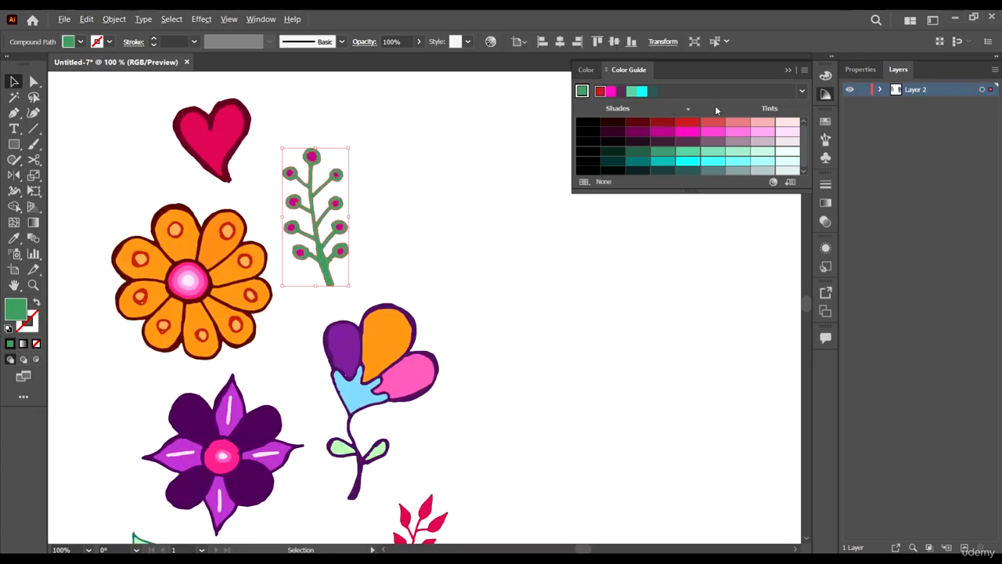
{"action": "left_click", "coordinate": [765, 133]}
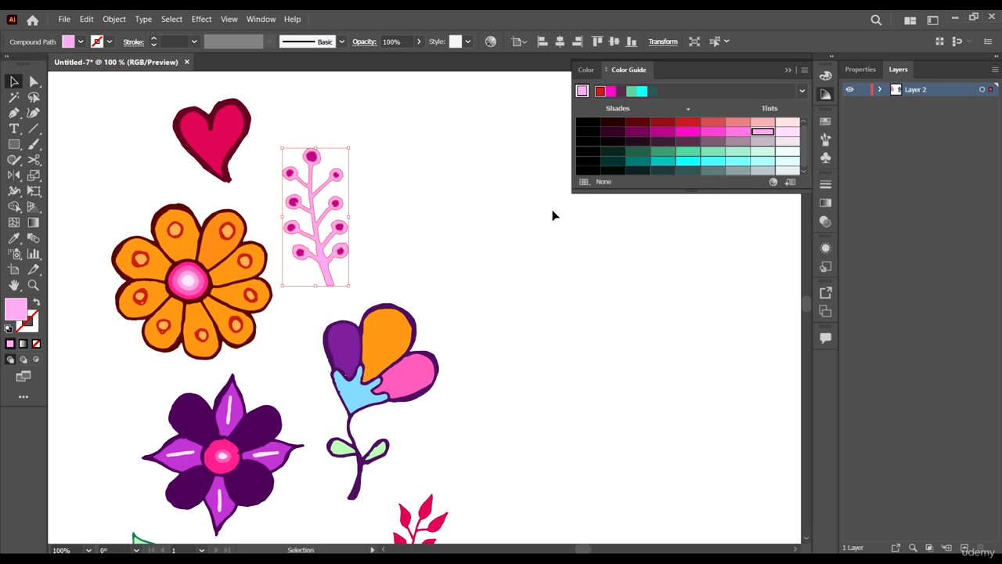
Select the berry branch together with its berries, scale it down slightly, and rotate it clockwise beside the orange flower.
{"action": "scroll", "coordinate": [489, 263], "scroll_direction": "down", "scroll_amount": 2}
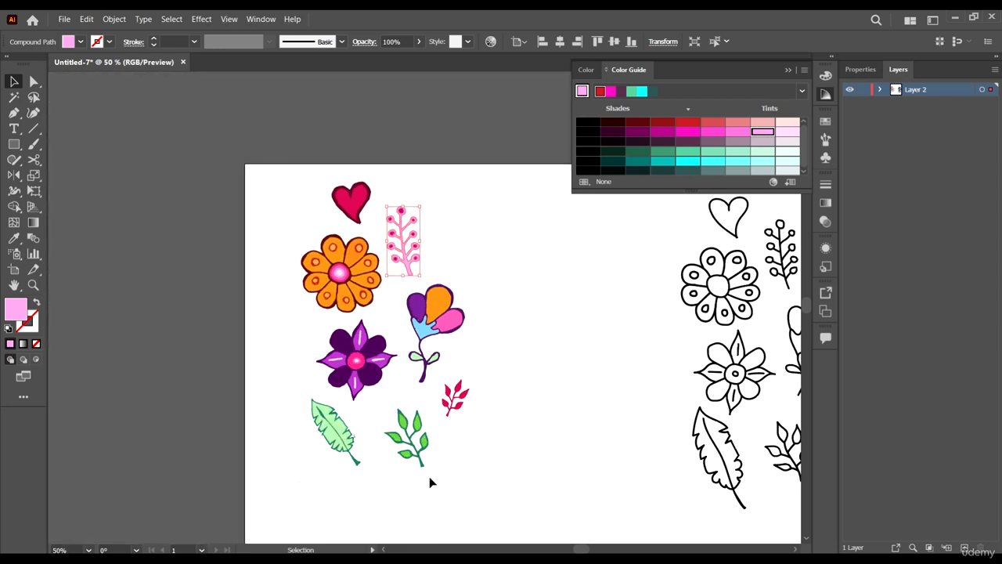
{"action": "left_click_drag", "start_coordinate": [450, 255], "coordinate": [417, 219]}
{"action": "key", "text": "ctrl+z"}
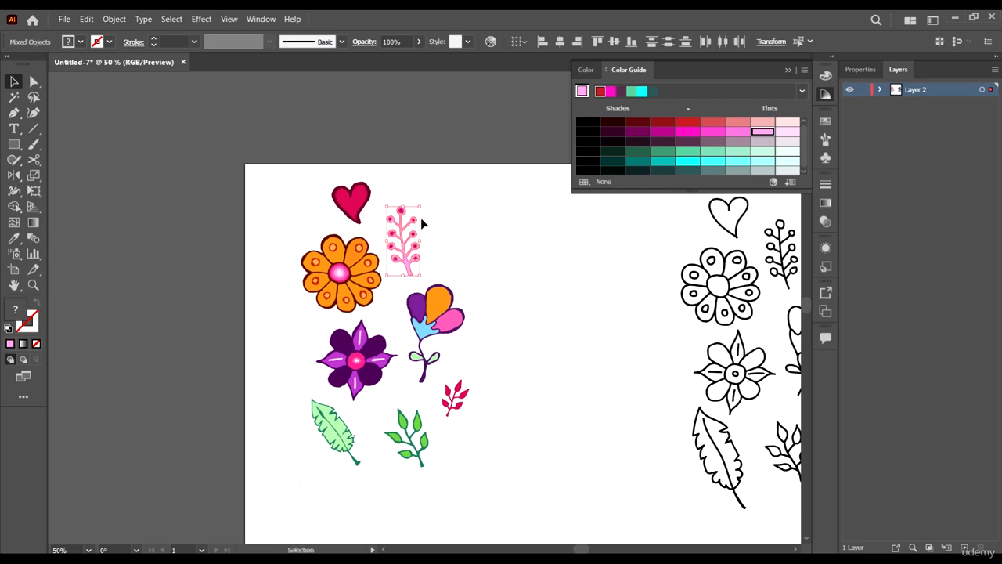
{"action": "scroll", "coordinate": [421, 223], "scroll_direction": "up", "scroll_amount": 2}
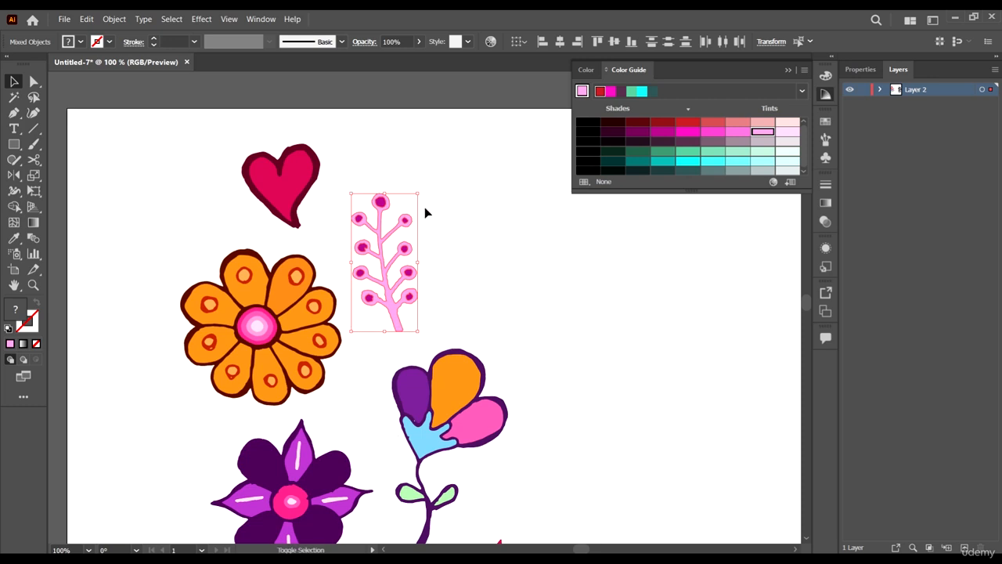
{"action": "left_click_drag", "start_coordinate": [418, 198], "coordinate": [432, 227]}
{"action": "key", "text": "ctrl+z"}
{"action": "left_click", "coordinate": [495, 283]}
{"action": "scroll", "coordinate": [414, 273], "scroll_direction": "down", "scroll_amount": 1}
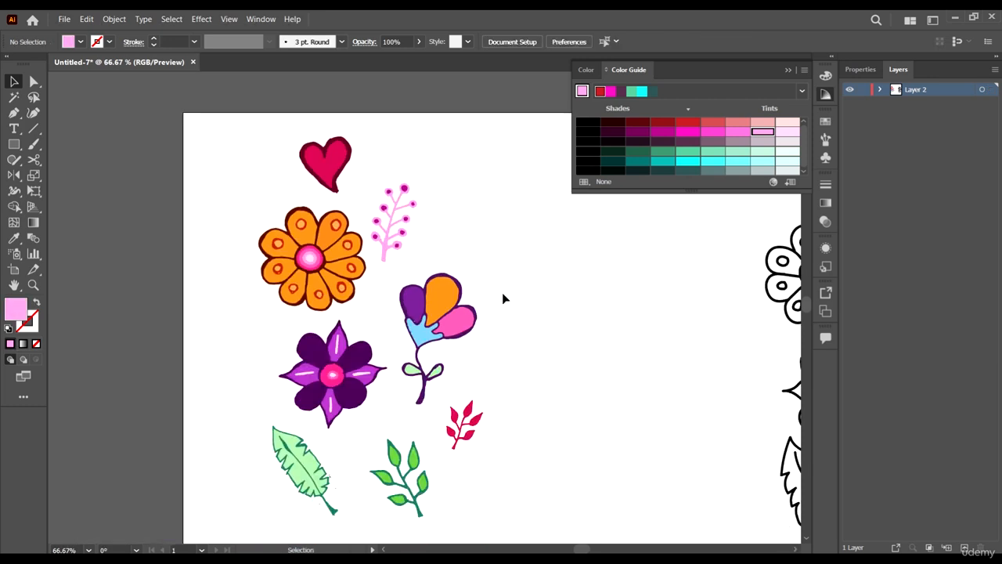
Select the small red leaf sprig below the three-petal flower.
{"action": "scroll", "coordinate": [622, 368], "scroll_direction": "down", "scroll_amount": 1}
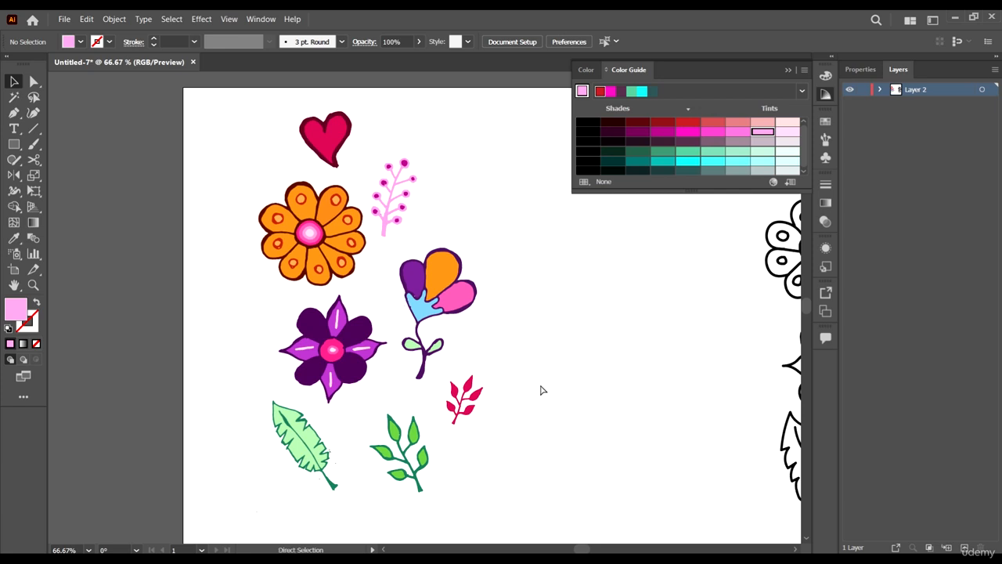
{"action": "scroll", "coordinate": [540, 389], "scroll_direction": "right", "scroll_amount": 2}
{"action": "left_click_drag", "start_coordinate": [386, 387], "coordinate": [424, 445]}
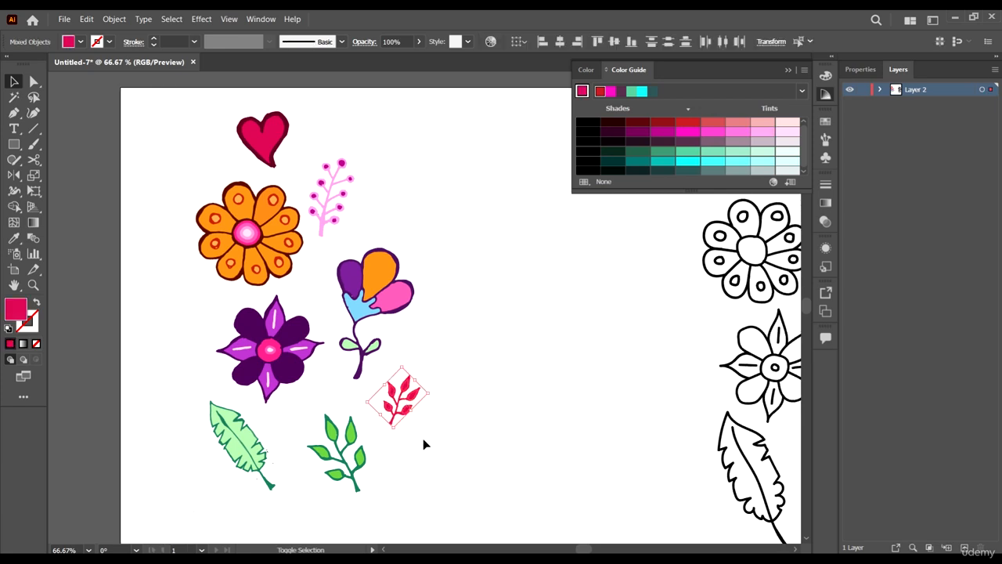
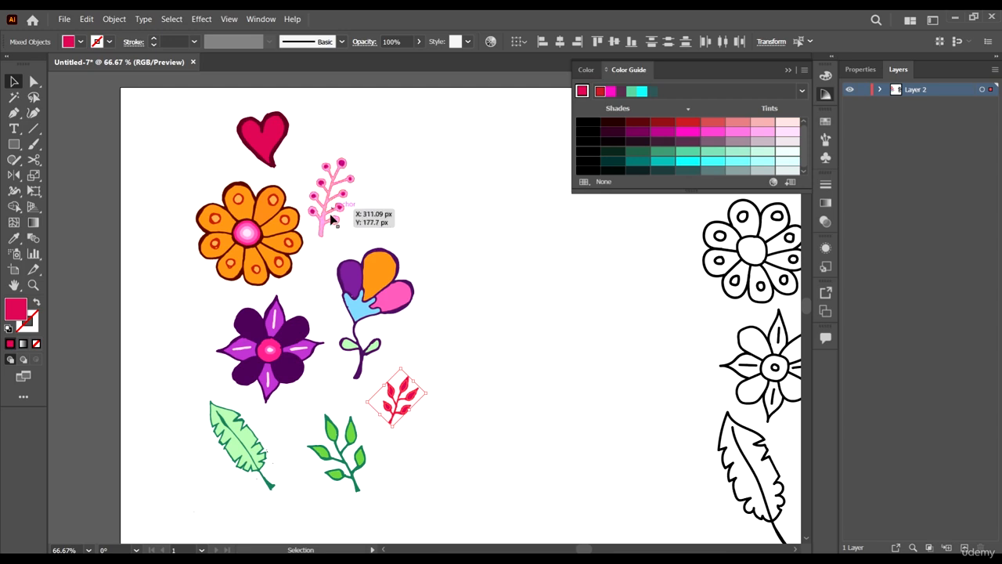
Try the berry branch's light pink on the orange flower's dark brown outline, and undo the recolouring.
{"action": "left_click", "coordinate": [247, 188]}
{"action": "scroll", "coordinate": [266, 191], "scroll_direction": "up", "scroll_amount": 2}
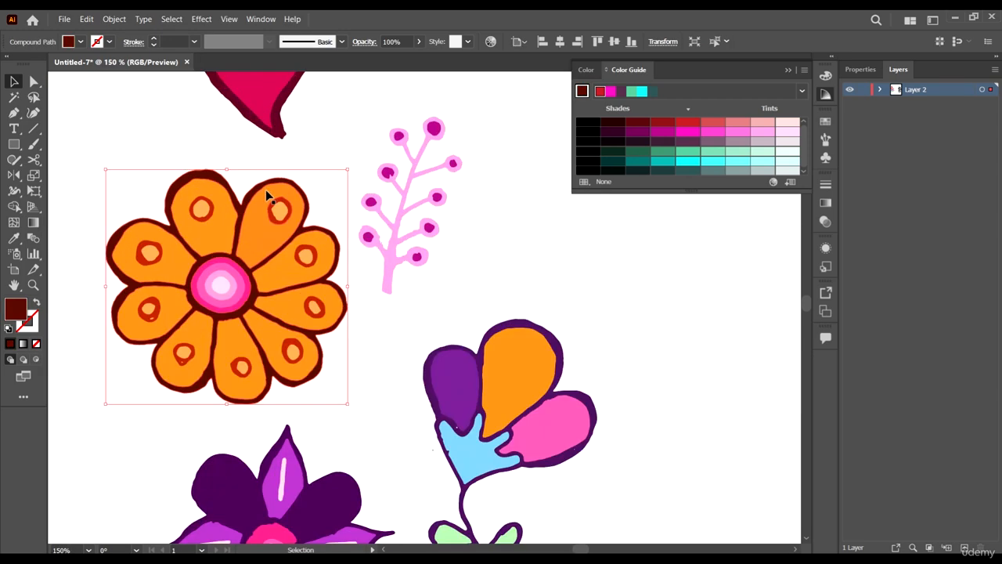
{"action": "key", "text": "i"}
{"action": "left_click", "coordinate": [401, 269]}
{"action": "scroll", "coordinate": [401, 268], "scroll_direction": "down", "scroll_amount": 2}
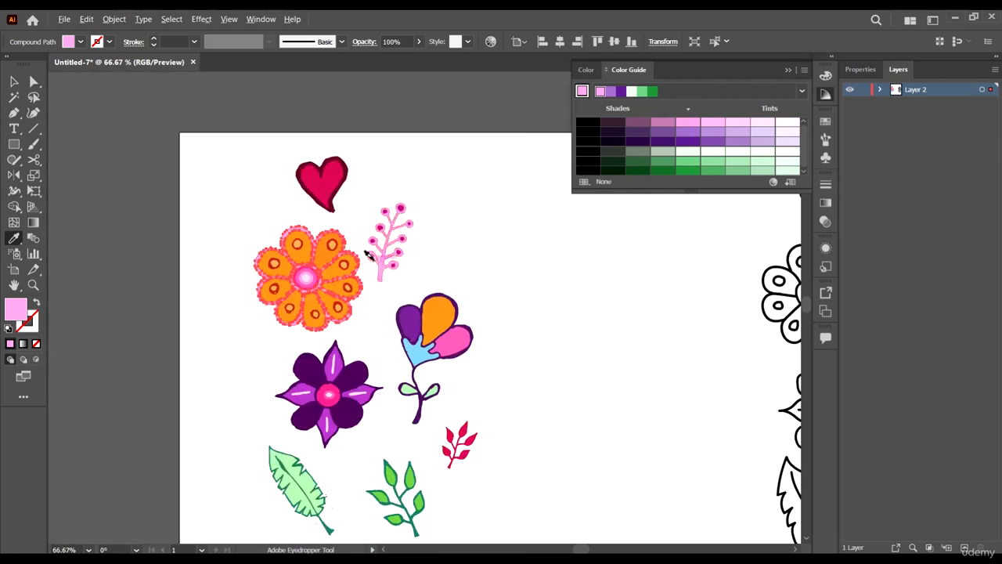
{"action": "key", "text": "v"}
{"action": "left_click", "coordinate": [516, 261]}
{"action": "scroll", "coordinate": [443, 235], "scroll_direction": "right", "scroll_amount": 2}
{"action": "scroll", "coordinate": [466, 242], "scroll_direction": "down", "scroll_amount": 2}
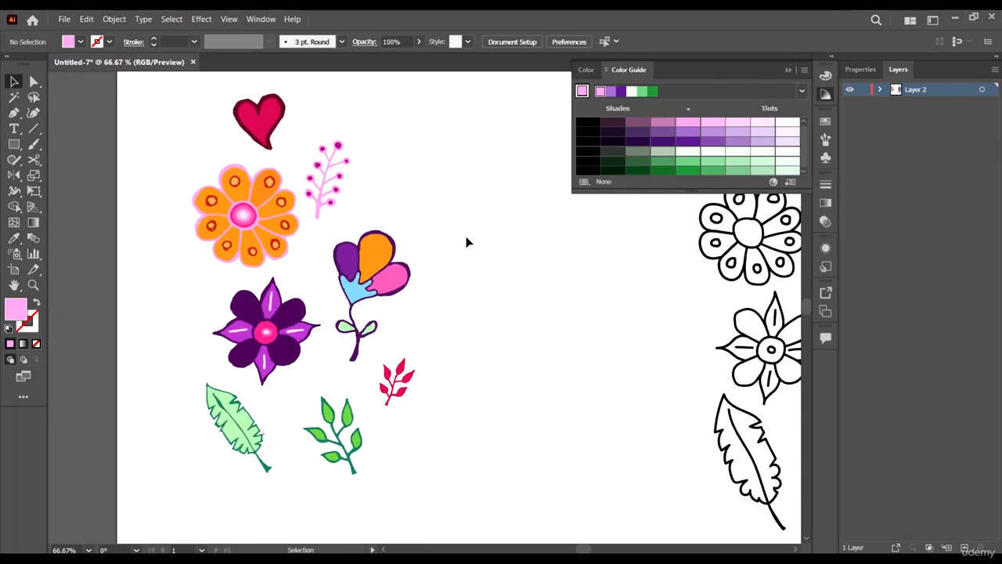
{"action": "key", "text": "ctrl+z"}
{"action": "left_click", "coordinate": [538, 251]}
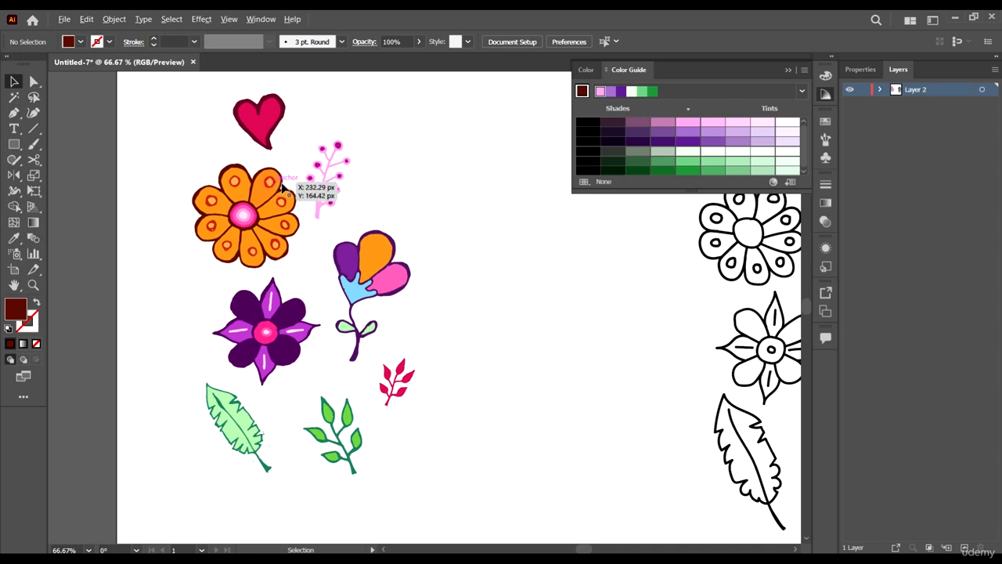
Select the whole set of coloured drawings, scale it down, and reposition it further inside the artboard.
{"action": "scroll", "coordinate": [422, 235], "scroll_direction": "down", "scroll_amount": 4}
{"action": "scroll", "coordinate": [398, 221], "scroll_direction": "up", "scroll_amount": 3}
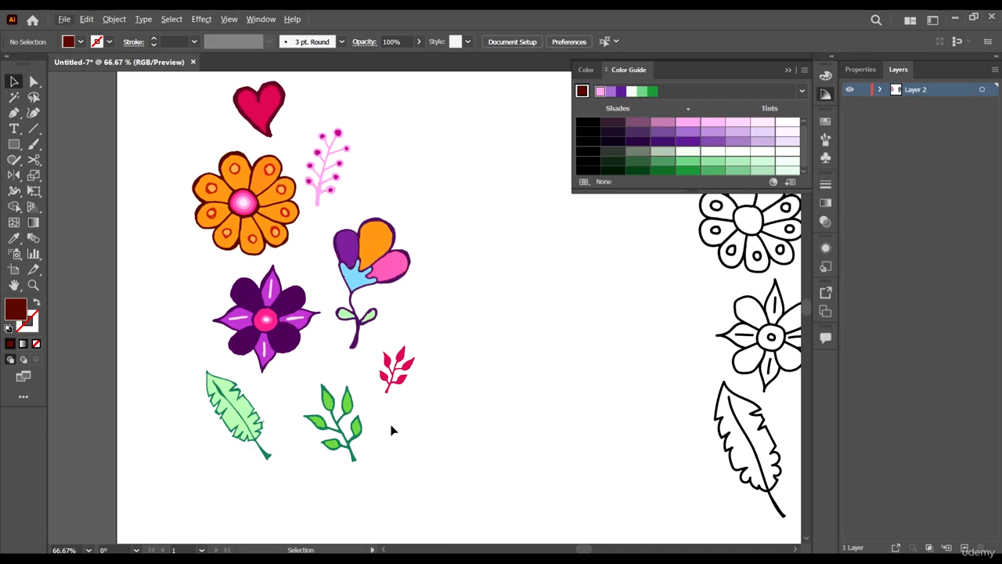
{"action": "scroll", "coordinate": [392, 434], "scroll_direction": "down", "scroll_amount": 2}
{"action": "scroll", "coordinate": [404, 403], "scroll_direction": "down", "scroll_amount": 2}
{"action": "scroll", "coordinate": [426, 433], "scroll_direction": "up", "scroll_amount": 1}
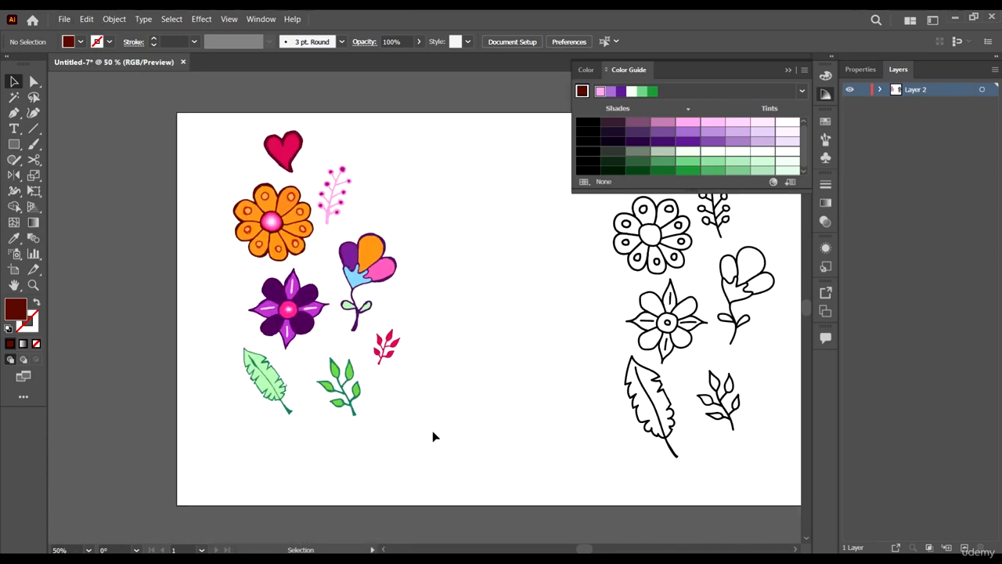
{"action": "left_click_drag", "start_coordinate": [225, 137], "coordinate": [226, 135]}
{"action": "left_click_drag", "start_coordinate": [403, 131], "coordinate": [380, 175]}
{"action": "left_click_drag", "start_coordinate": [357, 271], "coordinate": [386, 282]}
{"action": "left_click", "coordinate": [436, 301]}
Move the red heart beside the berry branch above the three-petal flower and scale it down.
{"action": "scroll", "coordinate": [360, 235], "scroll_direction": "up", "scroll_amount": 1}
{"action": "left_click_drag", "start_coordinate": [253, 138], "coordinate": [423, 230]}
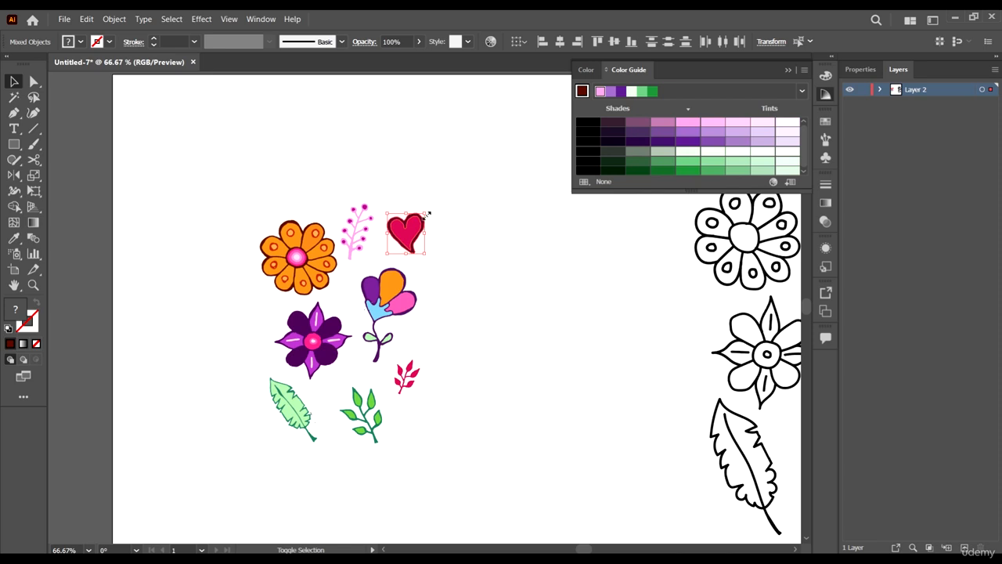
{"action": "left_click_drag", "start_coordinate": [428, 213], "coordinate": [414, 225]}
{"action": "scroll", "coordinate": [465, 275], "scroll_direction": "down", "scroll_amount": 4}
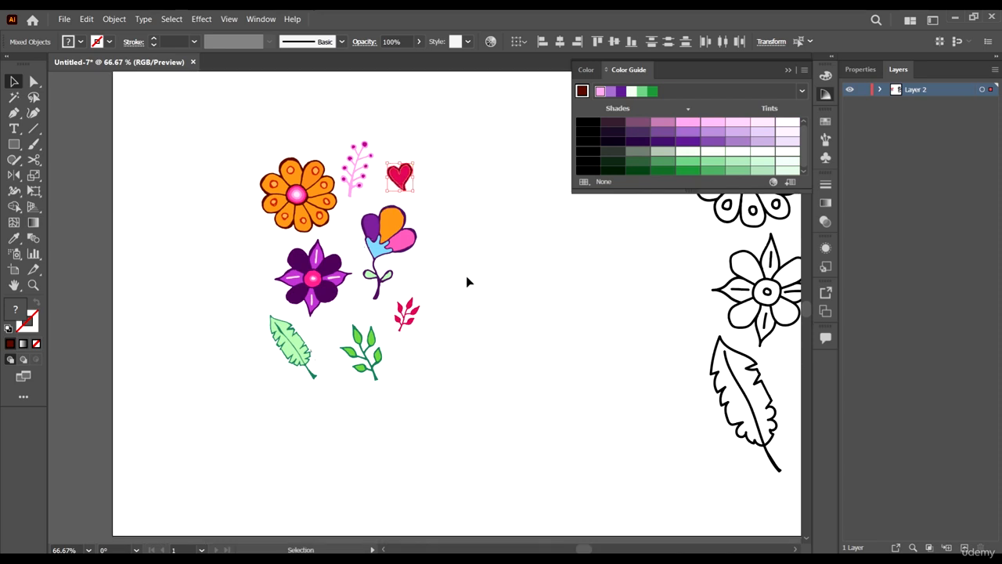
{"action": "scroll", "coordinate": [415, 235], "scroll_direction": "left", "scroll_amount": 2}
{"action": "scroll", "coordinate": [379, 255], "scroll_direction": "up", "scroll_amount": 1}
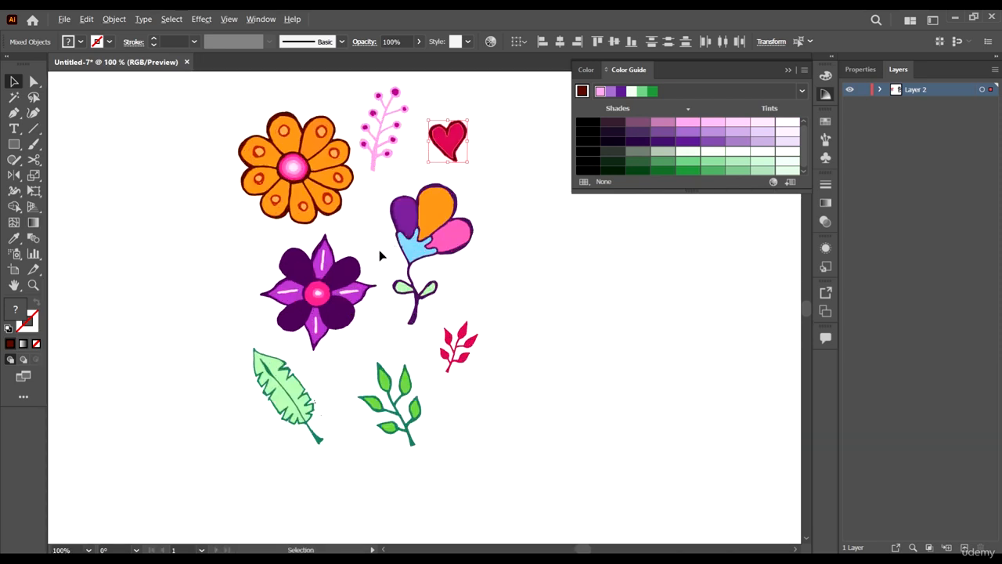
{"action": "left_click", "coordinate": [376, 340]}
Select the whole orange flower, scale it down slightly, and move it closer to the purple flower.
{"action": "scroll", "coordinate": [377, 334], "scroll_direction": "left", "scroll_amount": 3}
{"action": "scroll", "coordinate": [380, 329], "scroll_direction": "right", "scroll_amount": 5}
{"action": "scroll", "coordinate": [380, 320], "scroll_direction": "up", "scroll_amount": 3}
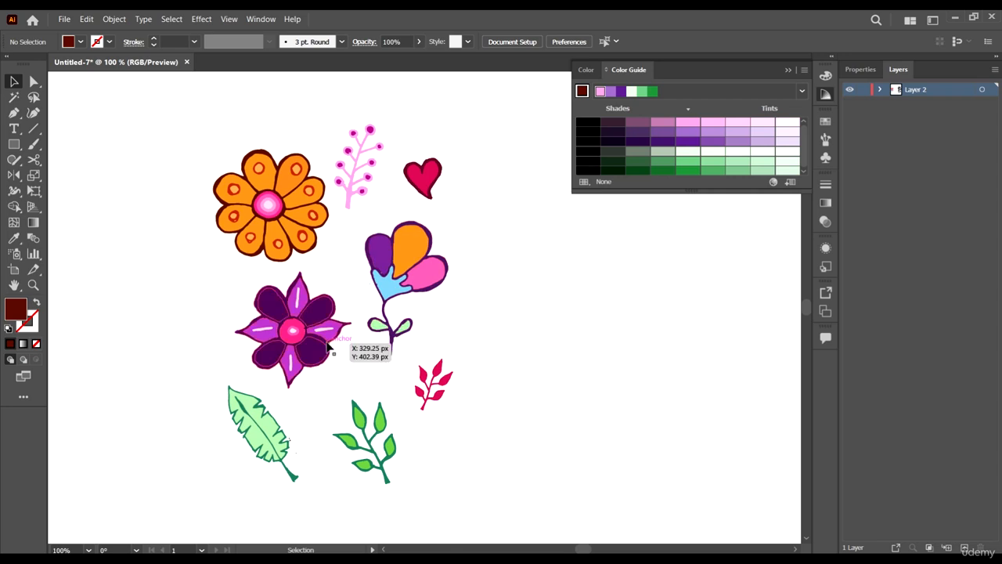
{"action": "scroll", "coordinate": [462, 325], "scroll_direction": "up", "scroll_amount": 3}
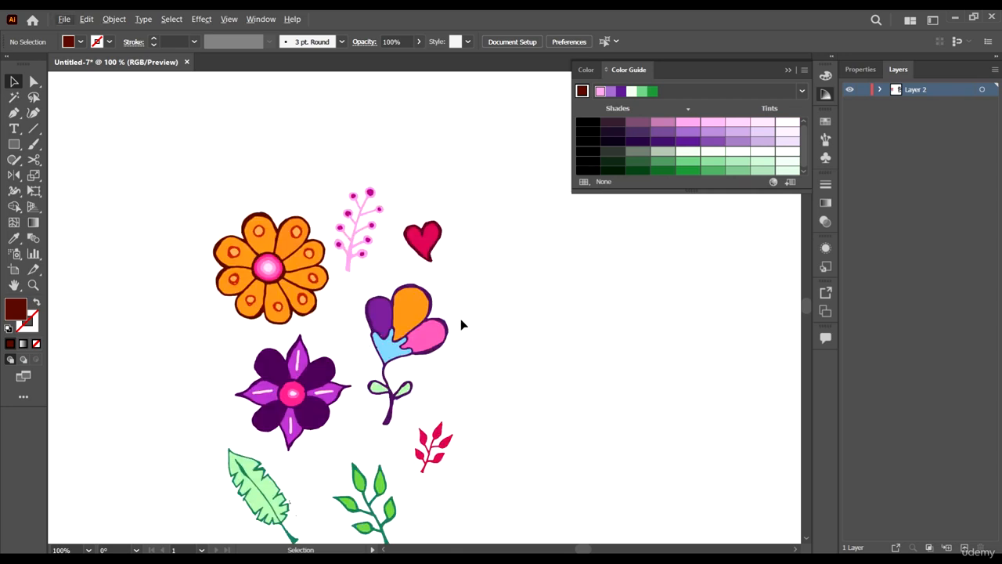
{"action": "scroll", "coordinate": [460, 324], "scroll_direction": "down", "scroll_amount": 2}
{"action": "scroll", "coordinate": [460, 324], "scroll_direction": "right", "scroll_amount": 2}
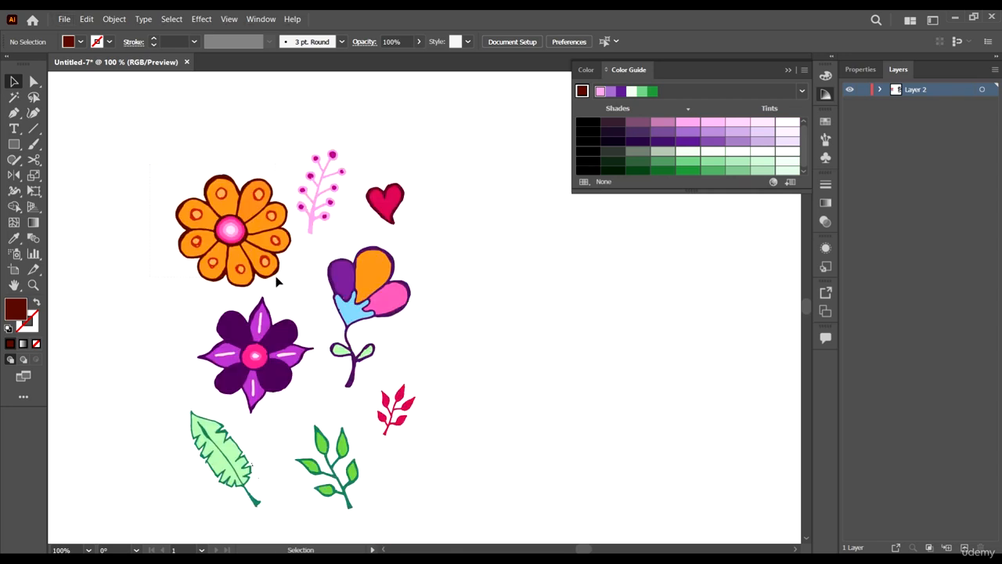
{"action": "left_click_drag", "start_coordinate": [281, 276], "coordinate": [283, 275]}
{"action": "left_click_drag", "start_coordinate": [292, 172], "coordinate": [285, 180]}
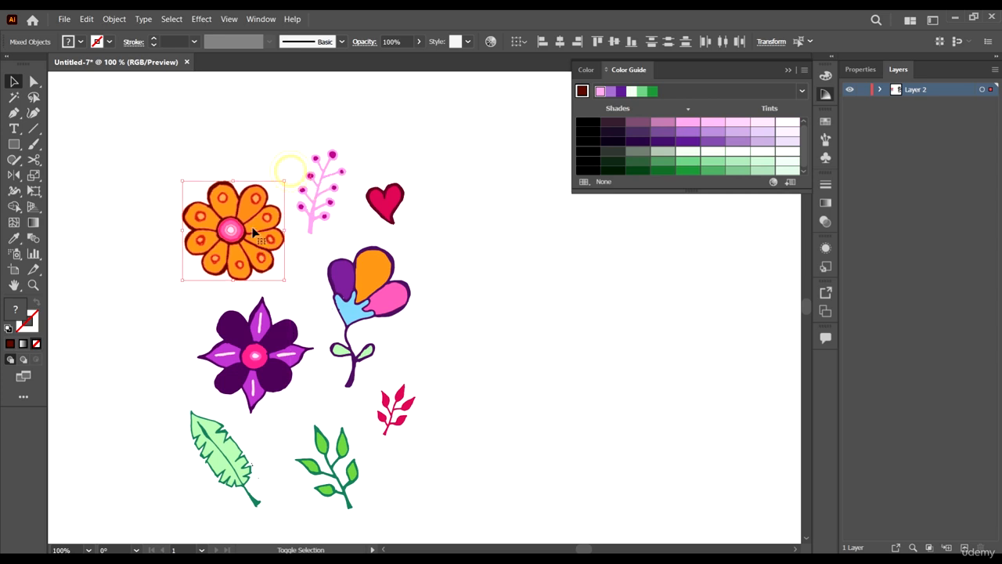
{"action": "left_click_drag", "start_coordinate": [266, 219], "coordinate": [271, 228]}
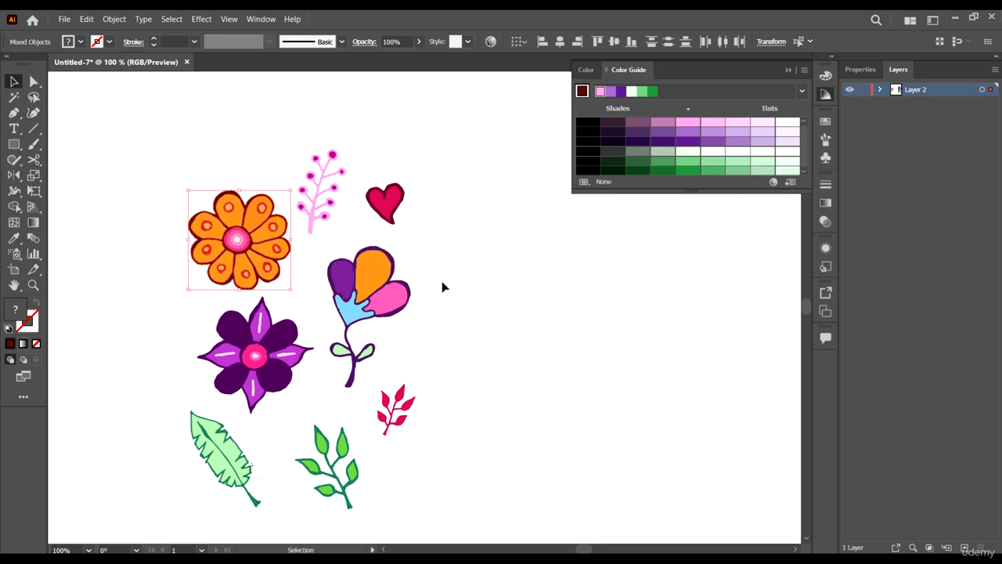
Fill the three-petal flower's orange middle petal with the berry branch's light pink.
{"action": "scroll", "coordinate": [442, 287], "scroll_direction": "down", "scroll_amount": 2}
{"action": "left_click", "coordinate": [374, 215]}
{"action": "key", "text": "i"}
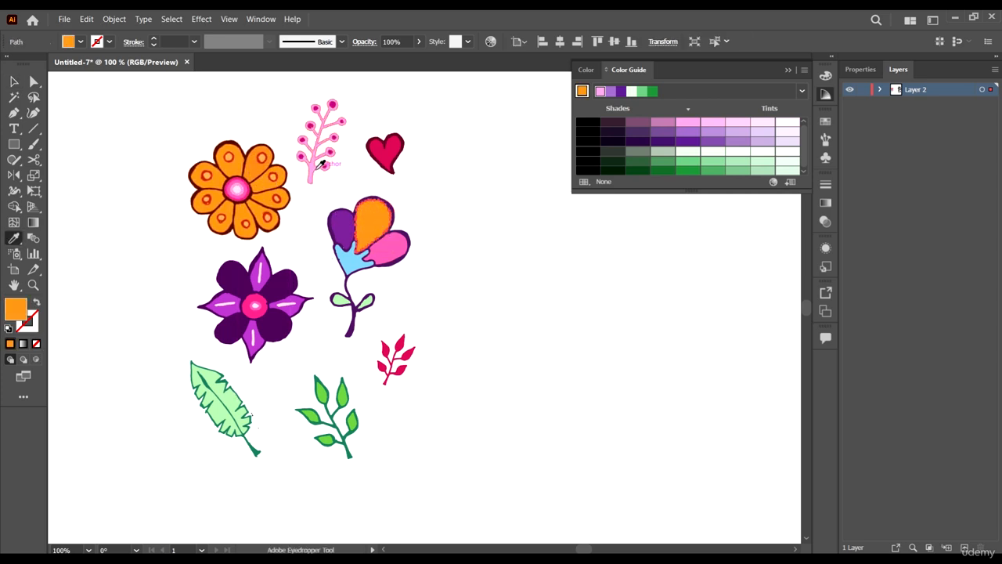
{"action": "left_click", "coordinate": [321, 163]}
{"action": "key", "text": "v"}
{"action": "left_click", "coordinate": [456, 227]}
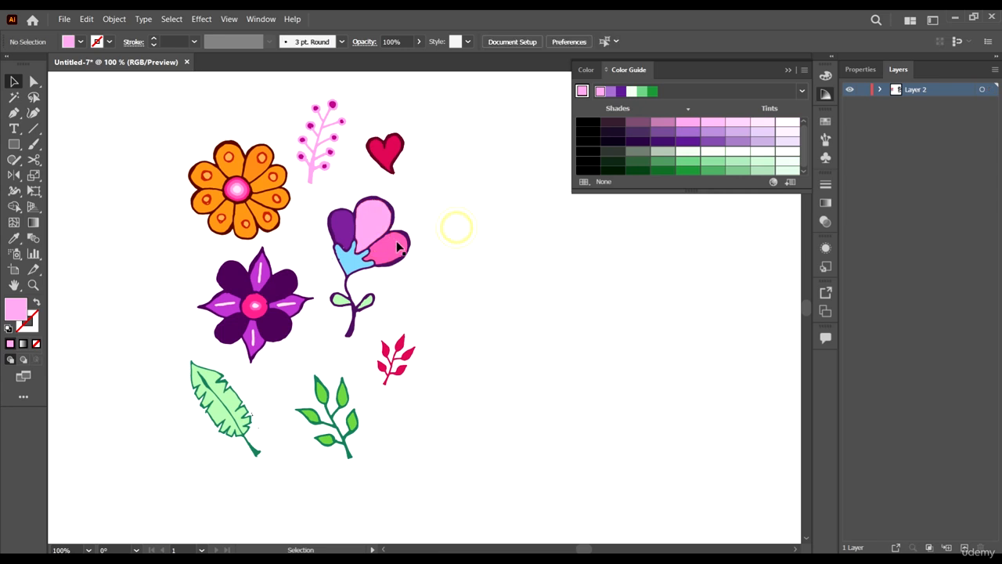
Try the stem's dark purple as the fill for the three-petal flower's blue base.
{"action": "left_click", "coordinate": [347, 266]}
{"action": "key", "text": "i"}
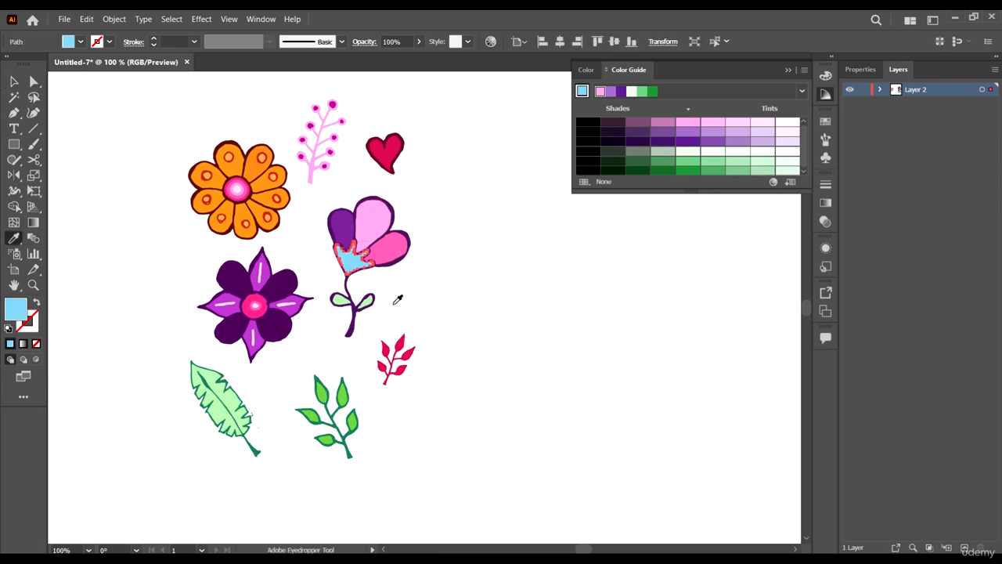
{"action": "left_click", "coordinate": [354, 319]}
{"action": "key", "text": "v"}
{"action": "left_click", "coordinate": [507, 323]}
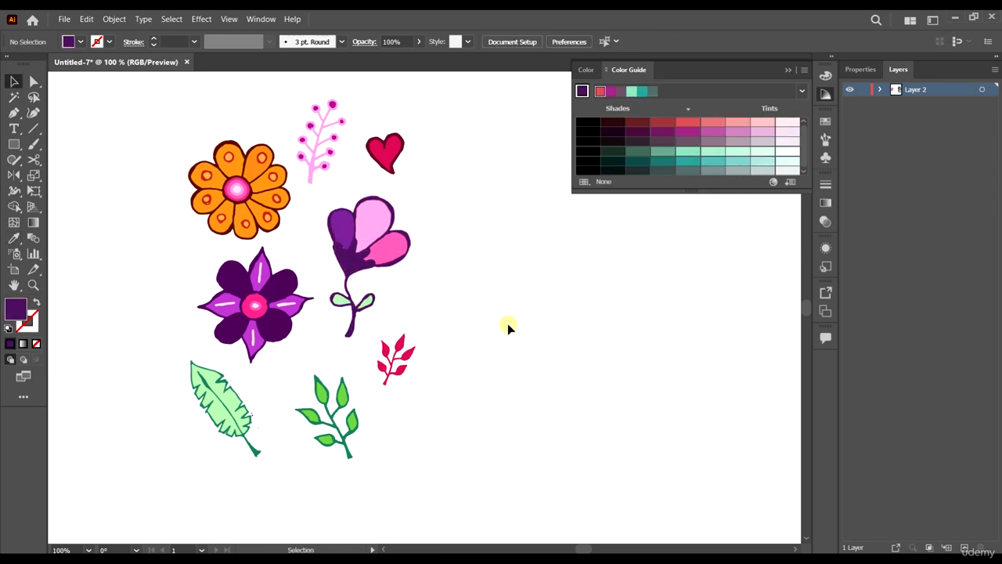
Fill the three-petal flower's base with the stem leaves' light green, trying sampled pink, heart red and flower orange first.
{"action": "left_click", "coordinate": [354, 265]}
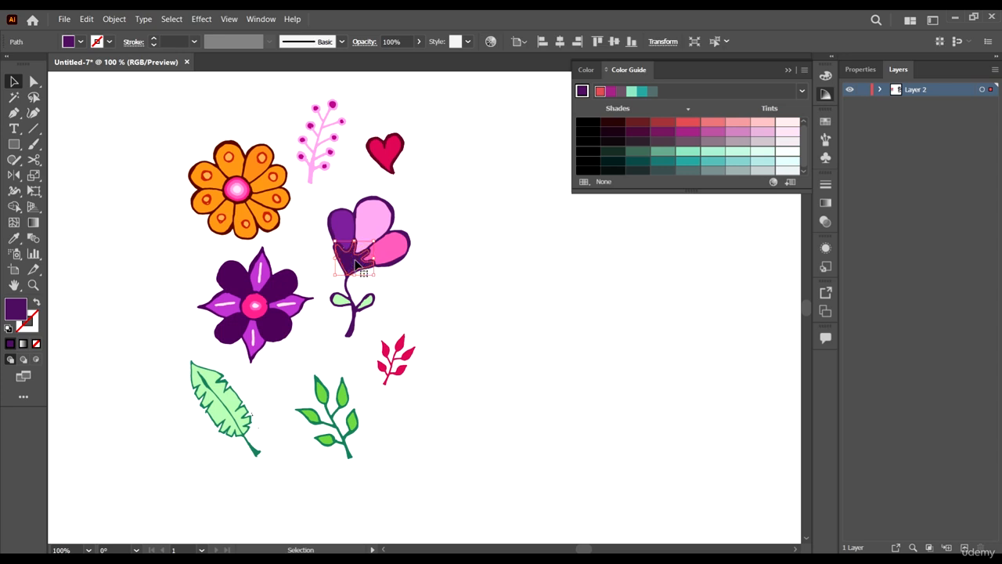
{"action": "key", "text": "i"}
{"action": "left_click", "coordinate": [257, 306]}
{"action": "left_click", "coordinate": [390, 151]}
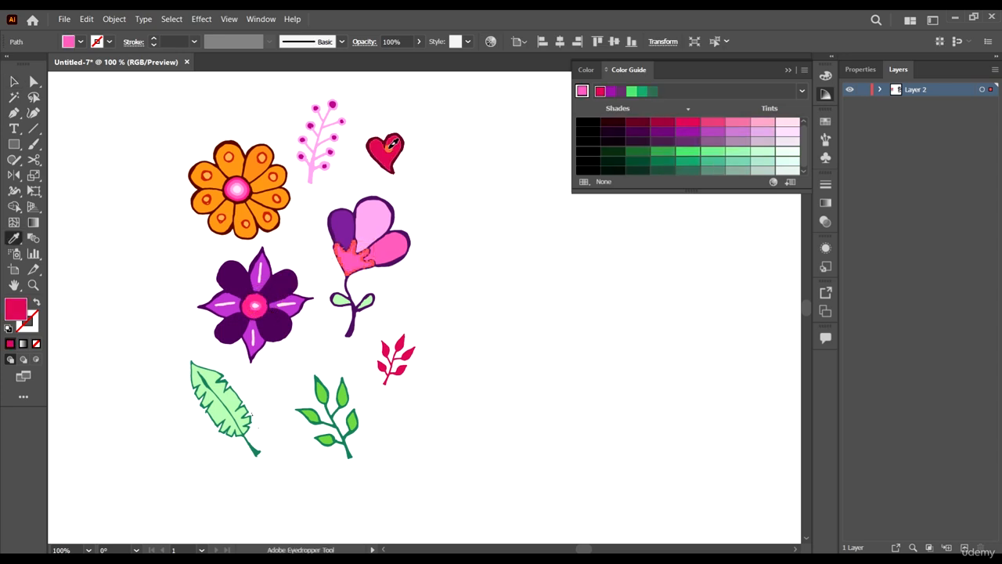
{"action": "left_click", "coordinate": [267, 181]}
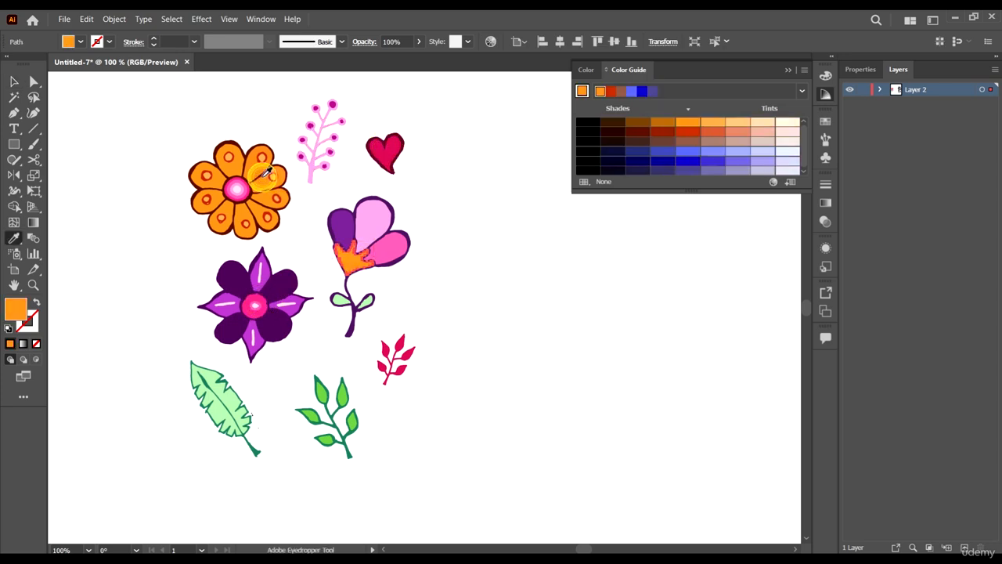
{"action": "left_click", "coordinate": [365, 303]}
{"action": "key", "text": "v"}
{"action": "left_click", "coordinate": [492, 349]}
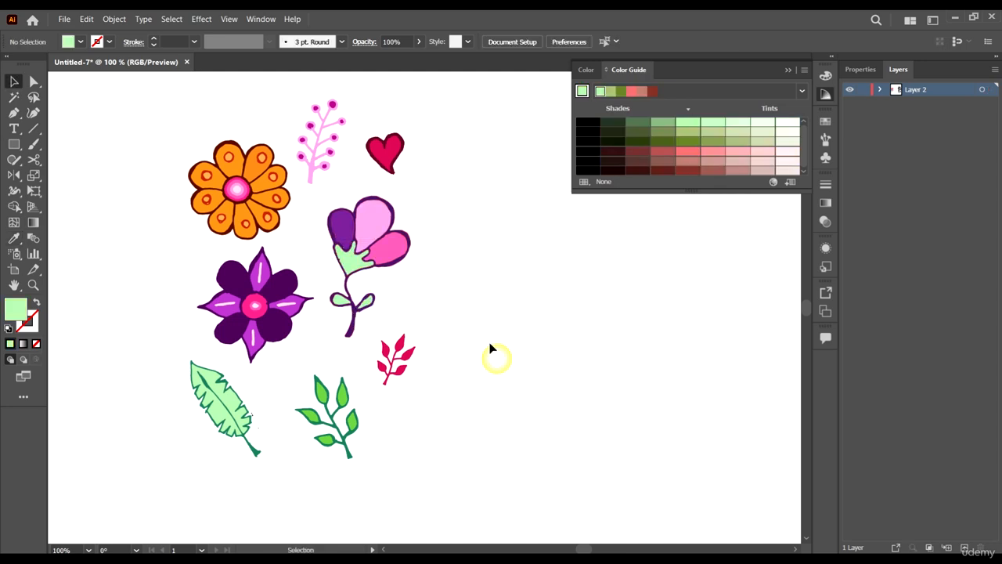
{"action": "scroll", "coordinate": [492, 347], "scroll_direction": "right", "scroll_amount": 4}
{"action": "scroll", "coordinate": [305, 284], "scroll_direction": "up", "scroll_amount": 3}
{"action": "scroll", "coordinate": [309, 290], "scroll_direction": "down", "scroll_amount": 4}
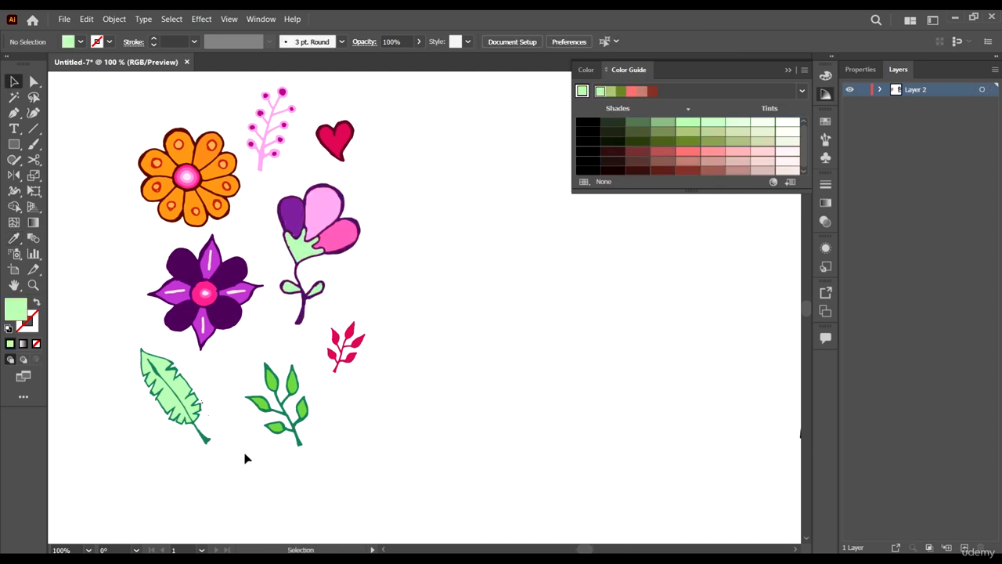
{"action": "left_click_drag", "start_coordinate": [167, 391], "coordinate": [168, 389]}
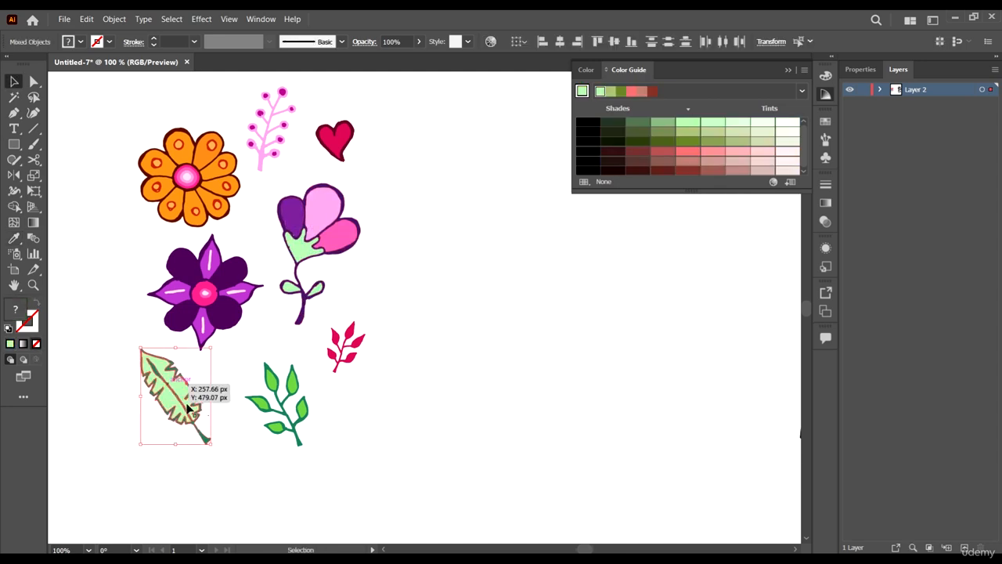
{"action": "left_click", "coordinate": [226, 454]}
Try the berry branch's light pink on the leafy branch's dark green outline, and undo the recolouring.
{"action": "left_click", "coordinate": [298, 440]}
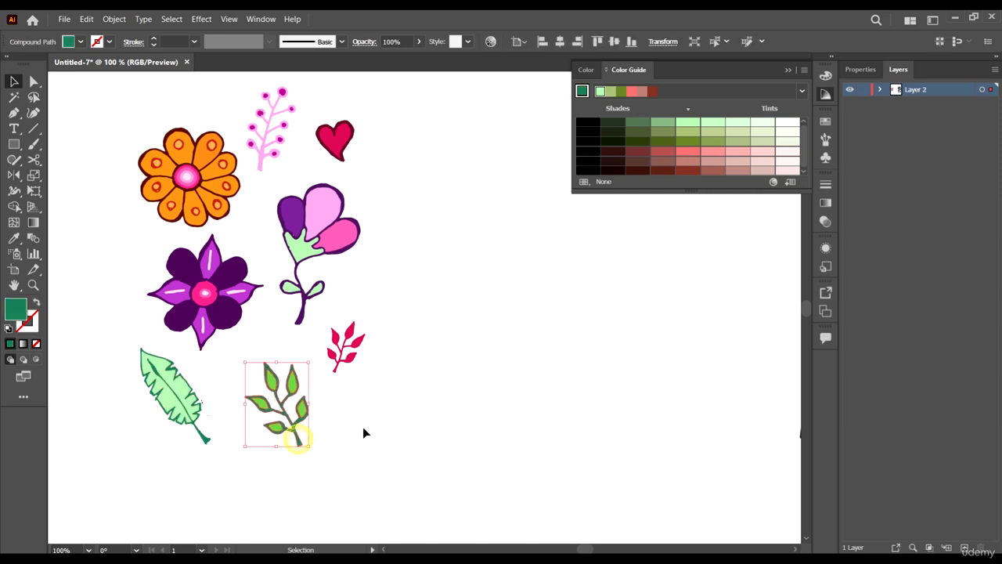
{"action": "key", "text": "i"}
{"action": "left_click", "coordinate": [266, 146]}
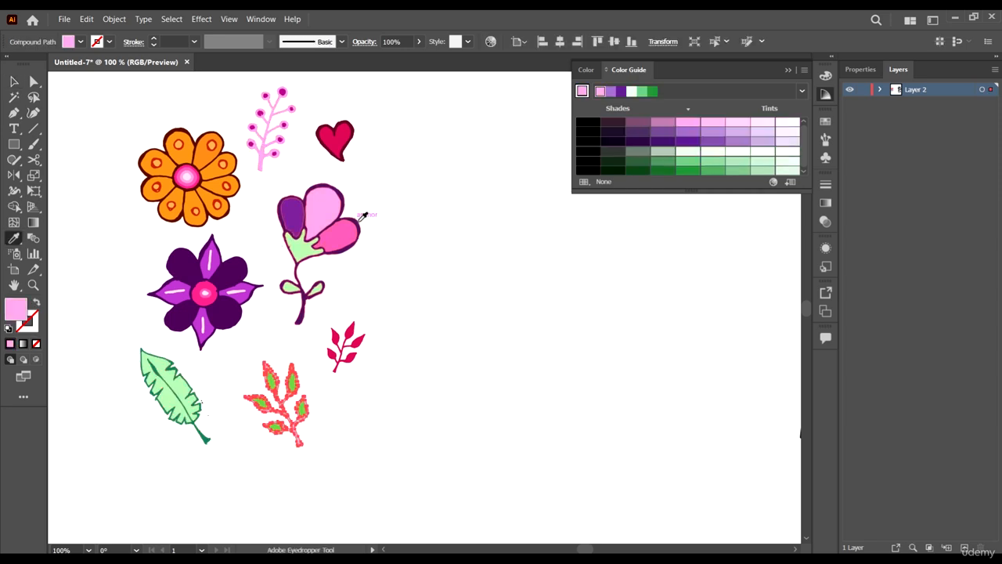
{"action": "key", "text": "v"}
{"action": "left_click", "coordinate": [481, 269]}
{"action": "key", "text": "ctrl+z"}
{"action": "left_click", "coordinate": [429, 491]}
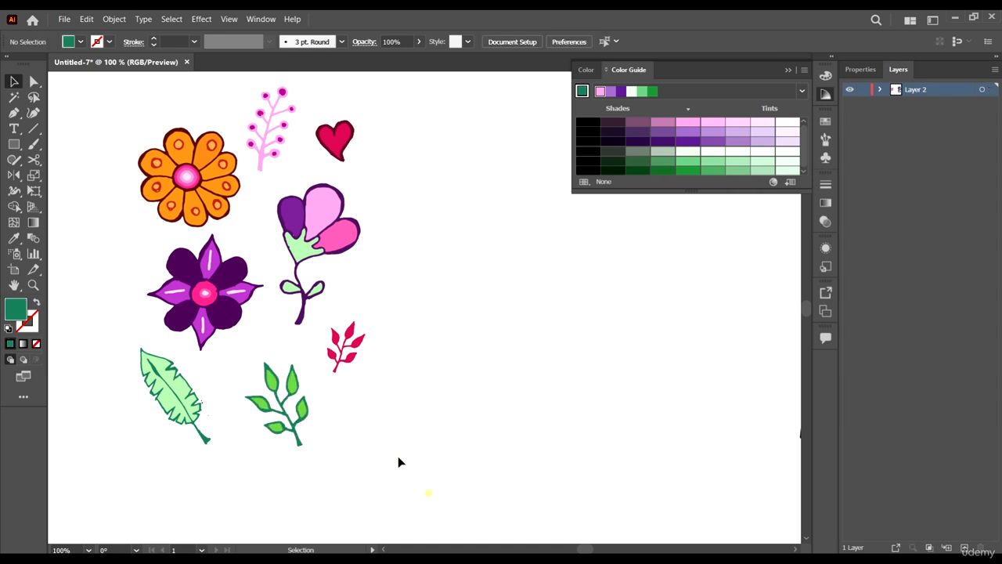
Select all five green leaf fills on the leafy branch and fill them with a light purple tint from the Color Guide.
{"action": "scroll", "coordinate": [320, 423], "scroll_direction": "up", "scroll_amount": 4}
{"action": "left_click", "coordinate": [250, 345]}
{"action": "left_click", "coordinate": [220, 248], "text": "shift"}
{"action": "left_click", "coordinate": [132, 248], "text": "shift"}
{"action": "left_click", "coordinate": [145, 438], "text": "shift"}
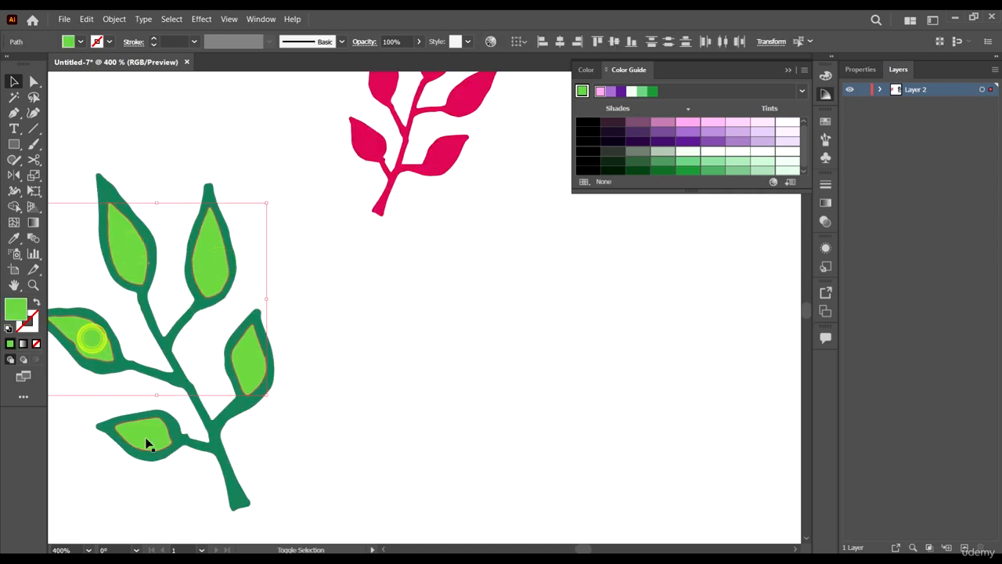
{"action": "left_click", "coordinate": [93, 338], "text": "shift"}
{"action": "scroll", "coordinate": [375, 339], "scroll_direction": "down", "scroll_amount": 5}
{"action": "left_click", "coordinate": [712, 131]}
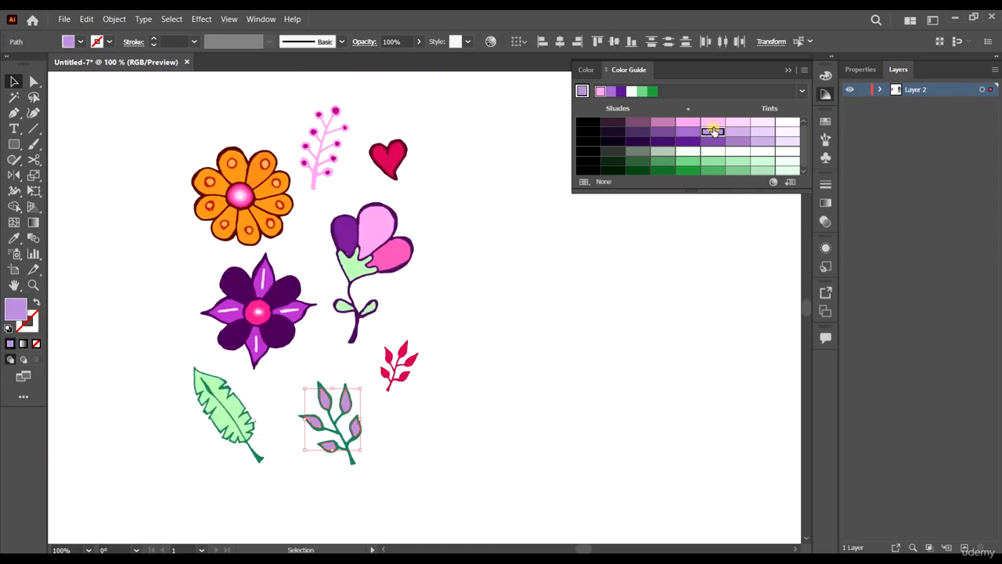
Switch the Color Guide to a harmony with magenta, yellow and cyan, and fill the five leaves with a light cyan tint.
{"action": "left_click", "coordinate": [801, 93]}
{"action": "left_click", "coordinate": [708, 224]}
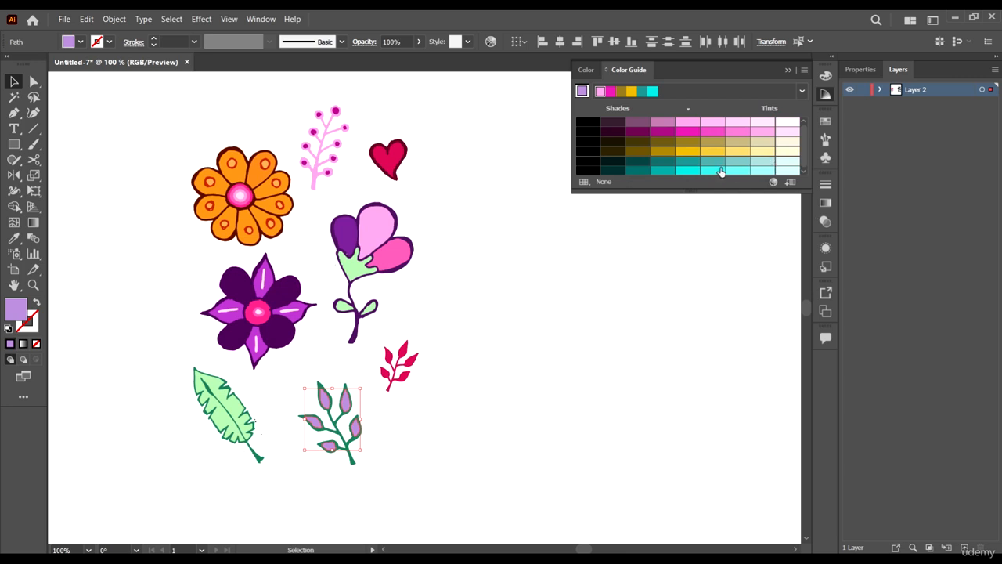
{"action": "left_click", "coordinate": [714, 171]}
{"action": "left_click", "coordinate": [740, 171]}
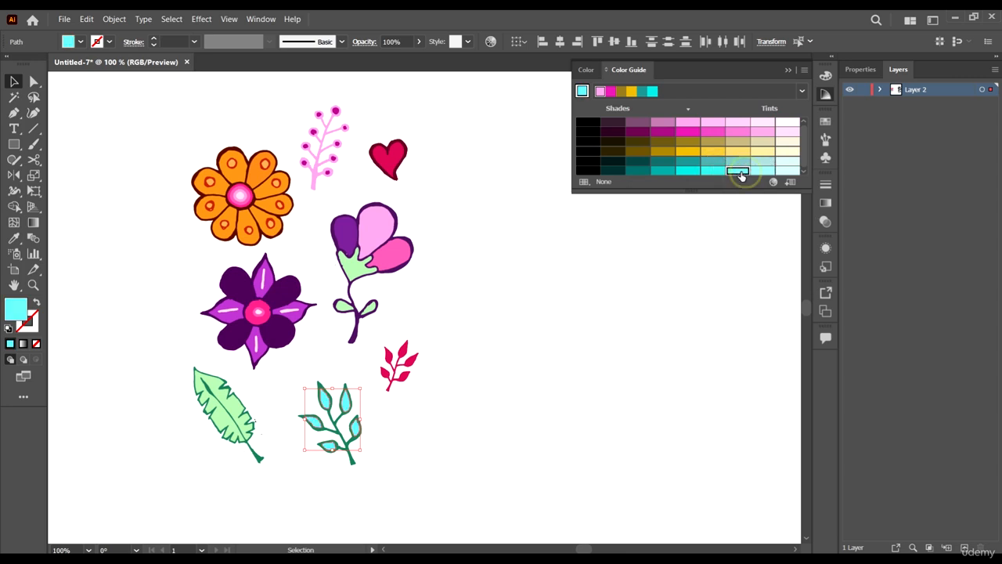
{"action": "left_click", "coordinate": [627, 357]}
Try a teal shade from the Color Guide on the leafy branch's dark green outline, and undo the recolouring.
{"action": "left_click", "coordinate": [347, 460]}
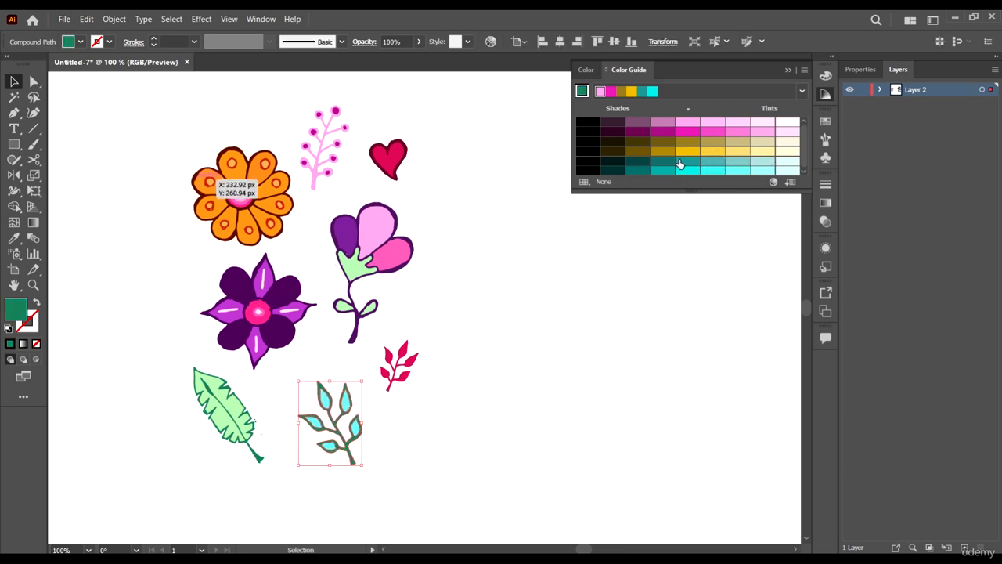
{"action": "left_click", "coordinate": [670, 161]}
{"action": "key", "text": "ctrl+z"}
{"action": "left_click", "coordinate": [653, 382]}
Select the five inner leaf shapes of the small red sprig and fill them with the berry branch's light pink.
{"action": "scroll", "coordinate": [611, 380], "scroll_direction": "down", "scroll_amount": 2}
{"action": "scroll", "coordinate": [569, 365], "scroll_direction": "up", "scroll_amount": 5}
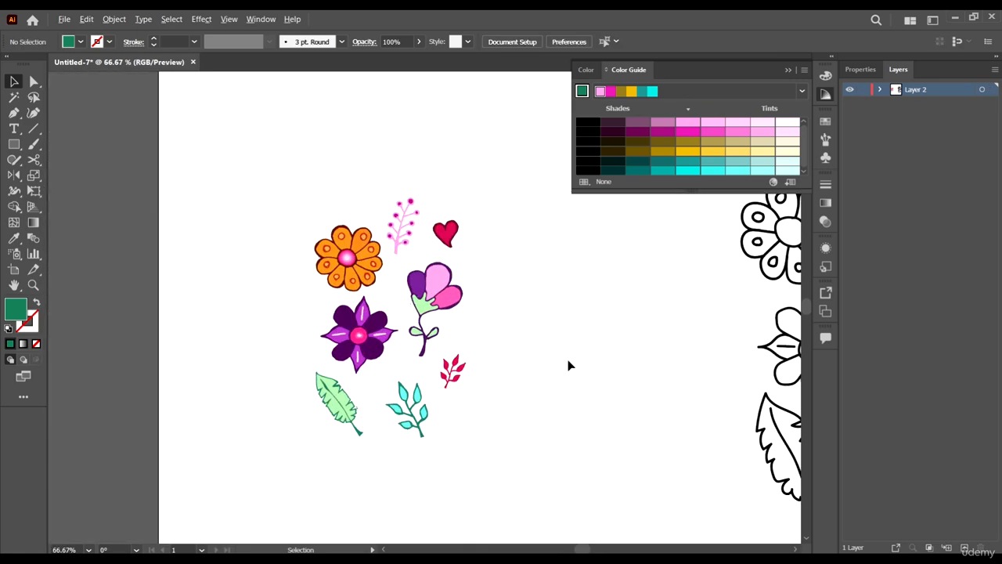
{"action": "scroll", "coordinate": [407, 384], "scroll_direction": "down", "scroll_amount": 2}
{"action": "scroll", "coordinate": [431, 379], "scroll_direction": "up", "scroll_amount": 6}
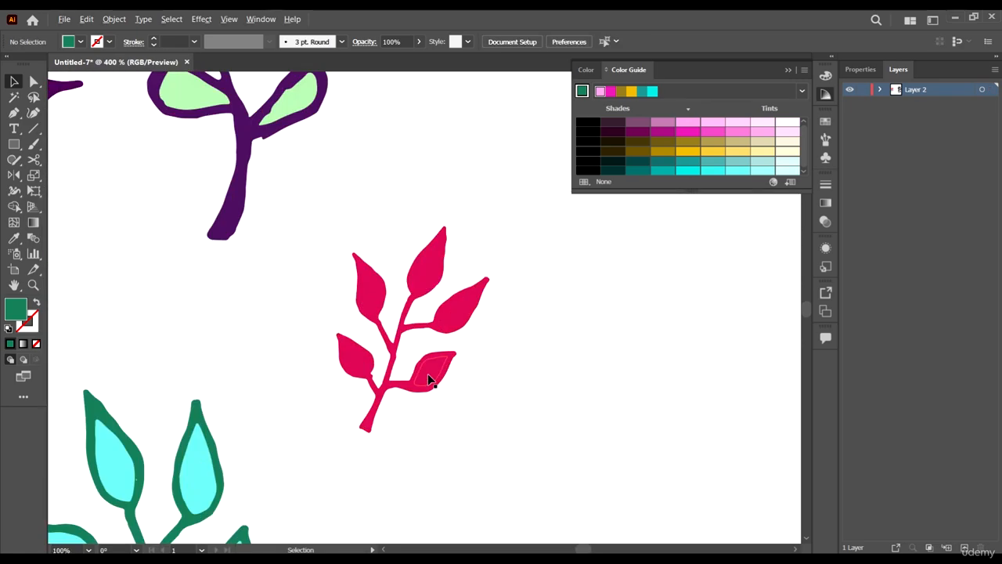
{"action": "left_click", "coordinate": [411, 414]}
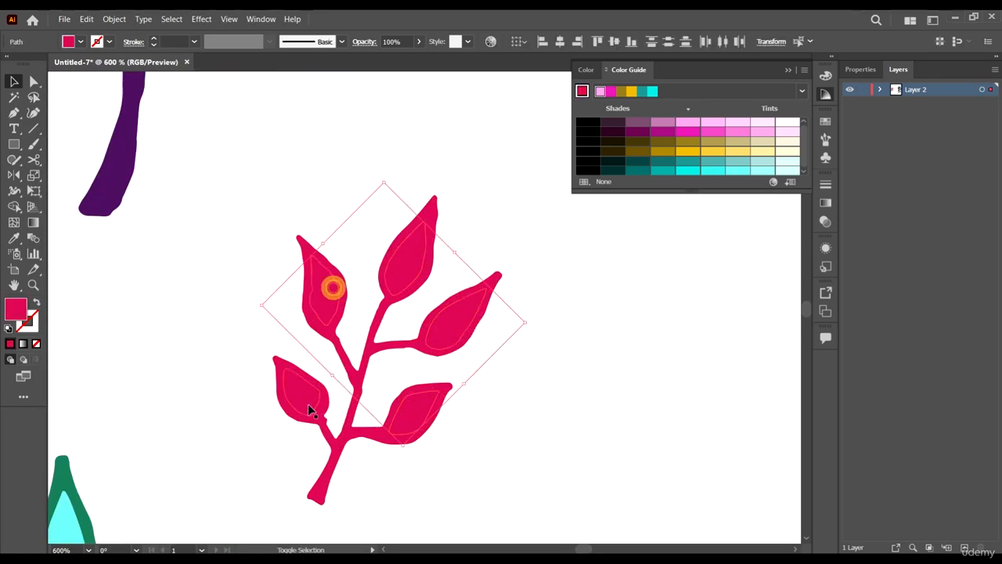
{"action": "scroll", "coordinate": [486, 364], "scroll_direction": "down", "scroll_amount": 4}
{"action": "scroll", "coordinate": [560, 372], "scroll_direction": "up", "scroll_amount": 5}
{"action": "key", "text": "i"}
{"action": "left_click", "coordinate": [334, 155]}
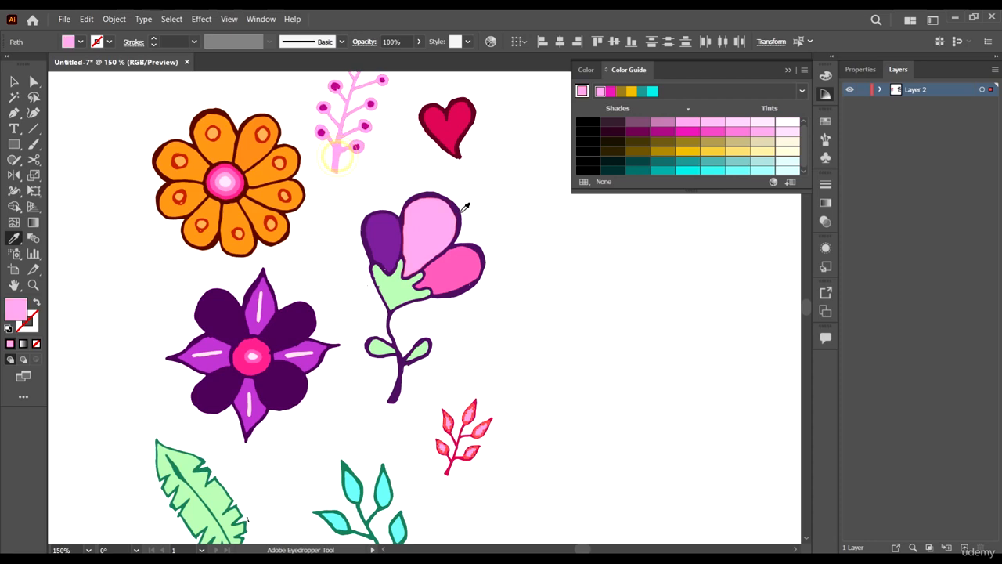
{"action": "key", "text": "v"}
{"action": "left_click", "coordinate": [569, 338]}
Fill both stem leaves of the three-petal flower with the purple sampled from its left petal.
{"action": "scroll", "coordinate": [587, 338], "scroll_direction": "down", "scroll_amount": 1}
{"action": "scroll", "coordinate": [595, 340], "scroll_direction": "down", "scroll_amount": 1}
{"action": "scroll", "coordinate": [631, 349], "scroll_direction": "up", "scroll_amount": 2}
{"action": "scroll", "coordinate": [450, 303], "scroll_direction": "down", "scroll_amount": 1}
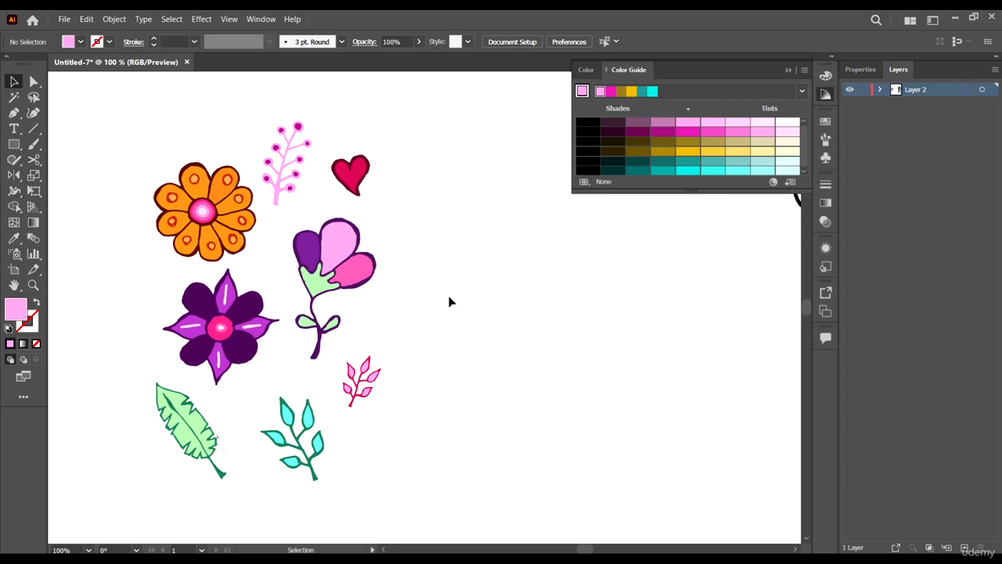
{"action": "scroll", "coordinate": [335, 320], "scroll_direction": "up", "scroll_amount": 3}
{"action": "left_click", "coordinate": [306, 375]}
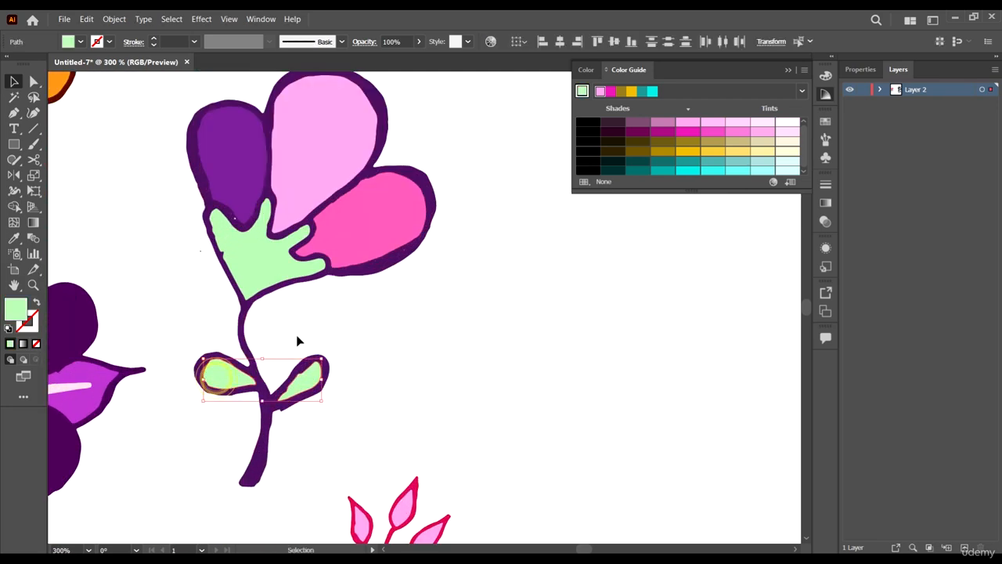
{"action": "key", "text": "i"}
{"action": "left_click", "coordinate": [245, 165]}
{"action": "key", "text": "v"}
{"action": "left_click", "coordinate": [496, 373]}
{"action": "scroll", "coordinate": [408, 274], "scroll_direction": "down", "scroll_amount": 1}
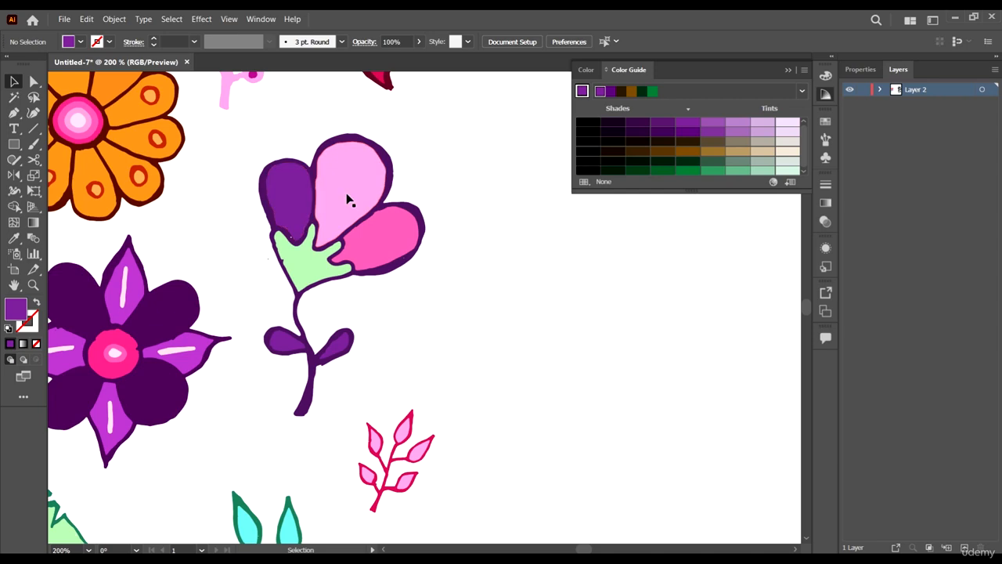
Recolour the three-petal flower's left and right petals with the light pink sampled from its middle petal.
{"action": "left_click", "coordinate": [298, 205]}
{"action": "key", "text": "i"}
{"action": "left_click", "coordinate": [351, 190]}
{"action": "key", "text": "v"}
{"action": "left_click", "coordinate": [499, 301]}
{"action": "left_click", "coordinate": [407, 241]}
{"action": "key", "text": "i"}
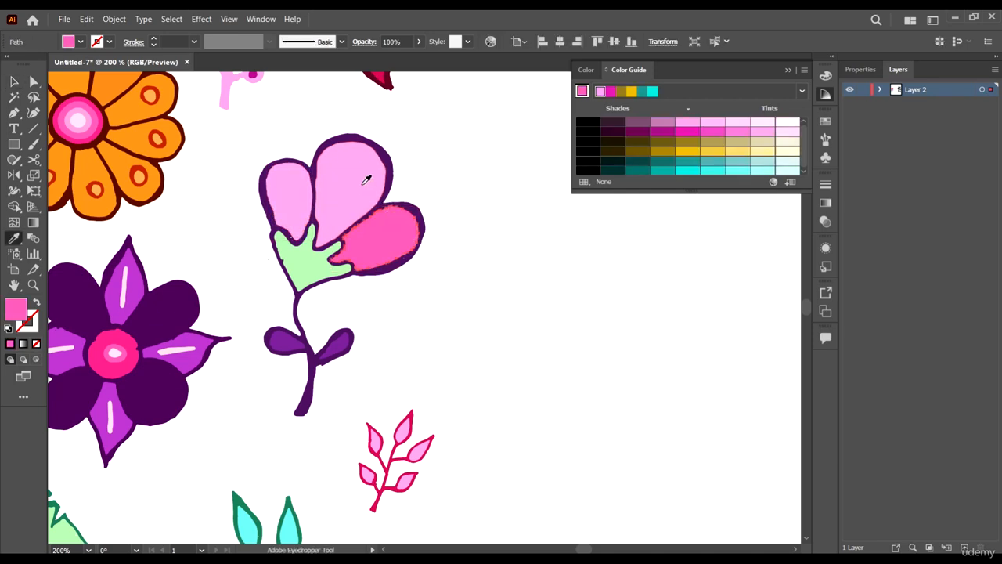
{"action": "left_click", "coordinate": [365, 181]}
{"action": "key", "text": "v"}
{"action": "left_click", "coordinate": [515, 295]}
Fill the three-petal flower's green base with the heart's red, trying the stem leaves' purple first.
{"action": "scroll", "coordinate": [479, 273], "scroll_direction": "down", "scroll_amount": 1}
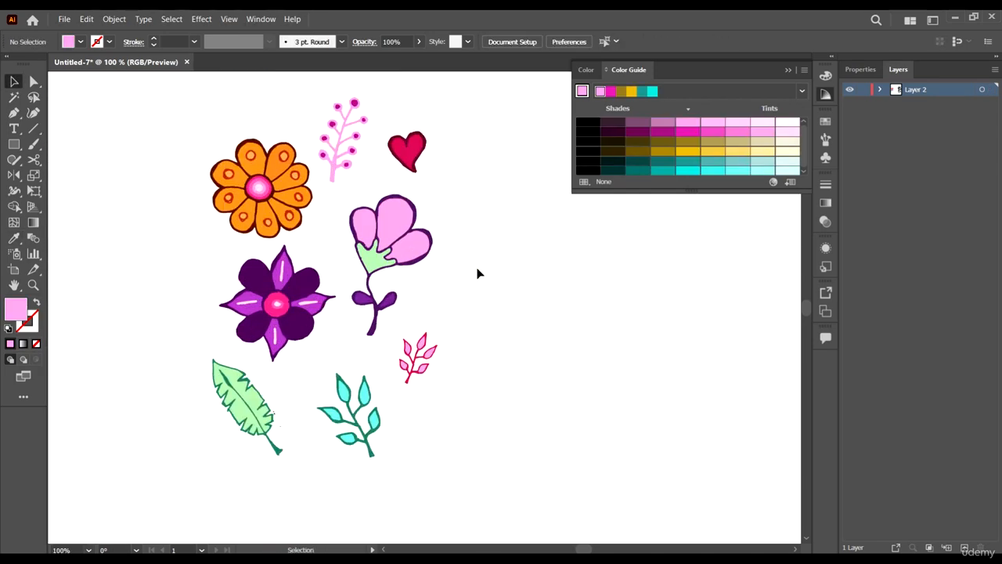
{"action": "scroll", "coordinate": [336, 282], "scroll_direction": "right", "scroll_amount": 1}
{"action": "scroll", "coordinate": [345, 240], "scroll_direction": "up", "scroll_amount": 2}
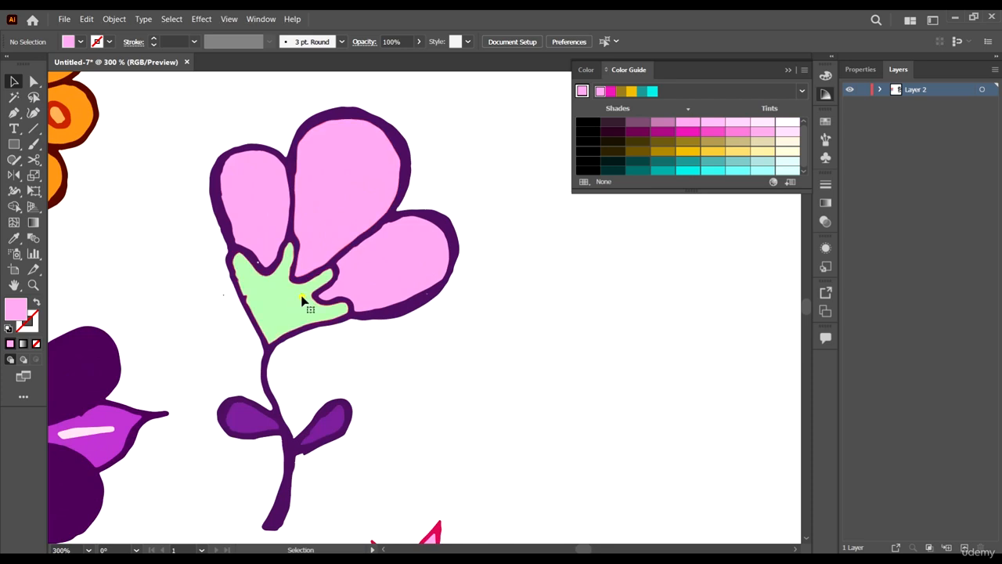
{"action": "scroll", "coordinate": [368, 323], "scroll_direction": "down", "scroll_amount": 2}
{"action": "left_click", "coordinate": [345, 319]}
{"action": "scroll", "coordinate": [345, 319], "scroll_direction": "down", "scroll_amount": 2}
{"action": "scroll", "coordinate": [345, 313], "scroll_direction": "up", "scroll_amount": 1}
{"action": "key", "text": "i"}
{"action": "left_click", "coordinate": [244, 198]}
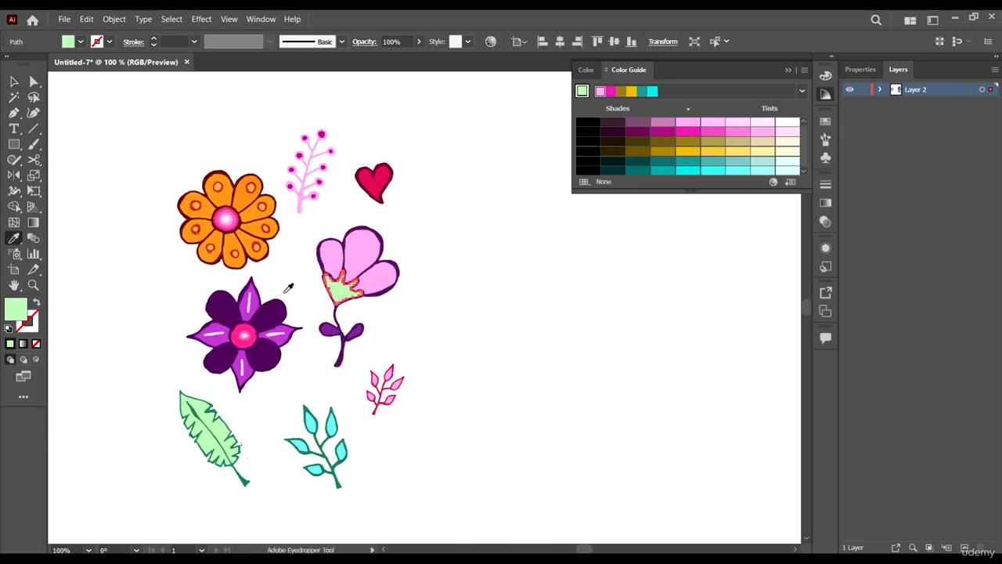
{"action": "left_click", "coordinate": [229, 220]}
{"action": "left_click", "coordinate": [329, 329]}
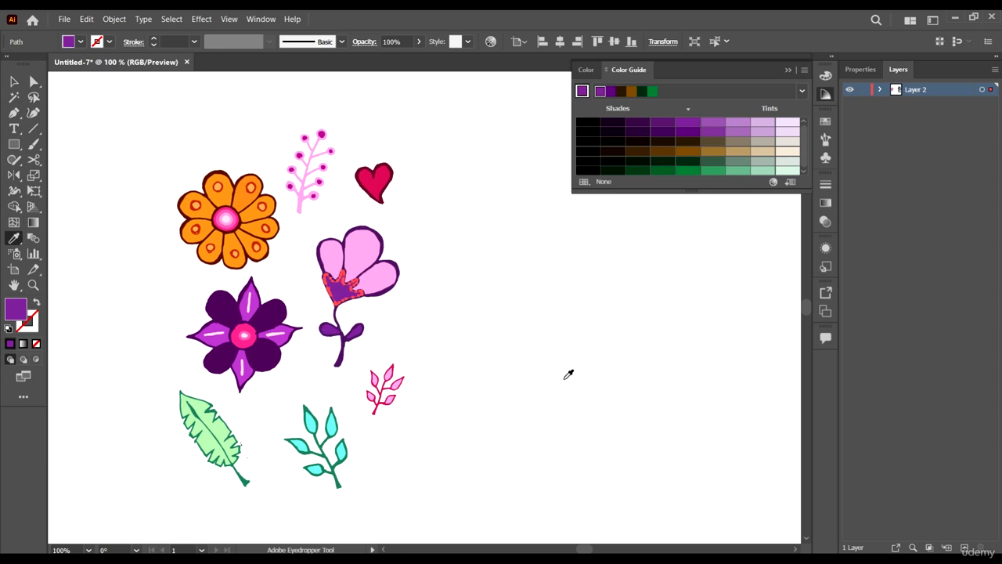
{"action": "left_click", "coordinate": [369, 182]}
{"action": "key", "text": "v"}
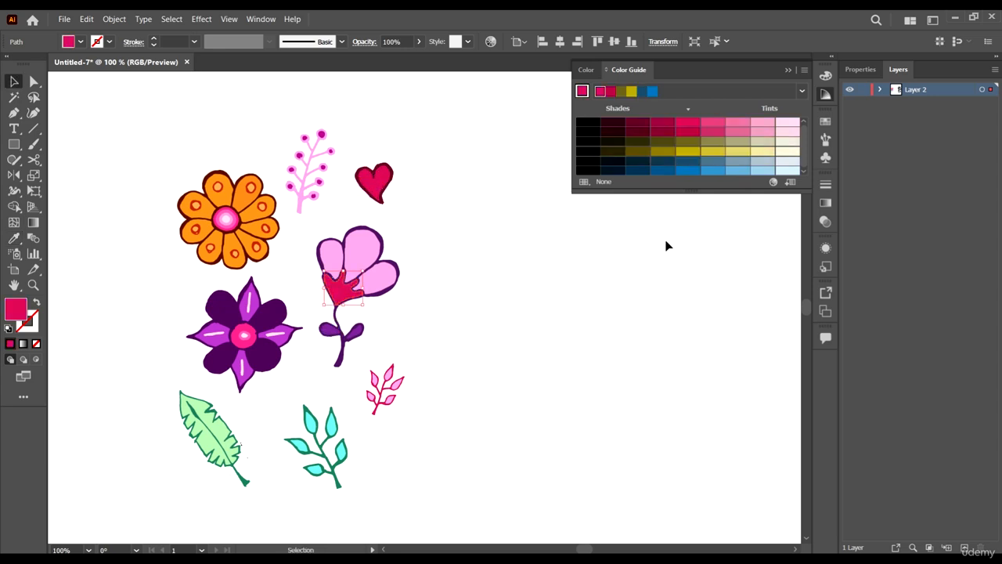
Try the mustard yellow Color Guide swatch on the three-petal flower's base and return it to the crimson swatch.
{"action": "left_click", "coordinate": [696, 123]}
{"action": "left_click", "coordinate": [693, 150]}
{"action": "left_click", "coordinate": [689, 128]}
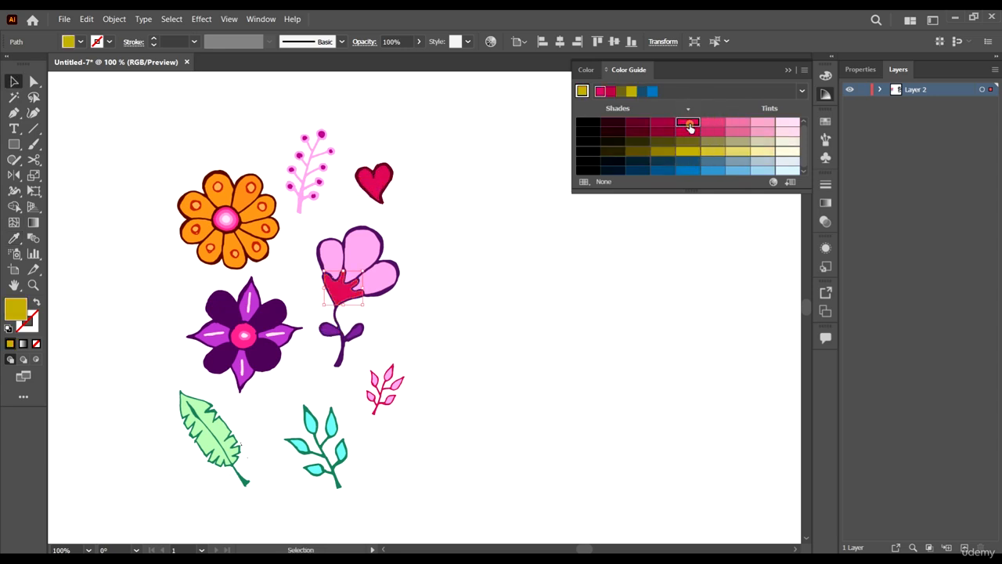
{"action": "left_click", "coordinate": [622, 257]}
Select all the coloured drawings and scale them down slightly as one set.
{"action": "scroll", "coordinate": [428, 442], "scroll_direction": "right", "scroll_amount": 2}
{"action": "scroll", "coordinate": [426, 454], "scroll_direction": "down", "scroll_amount": 2}
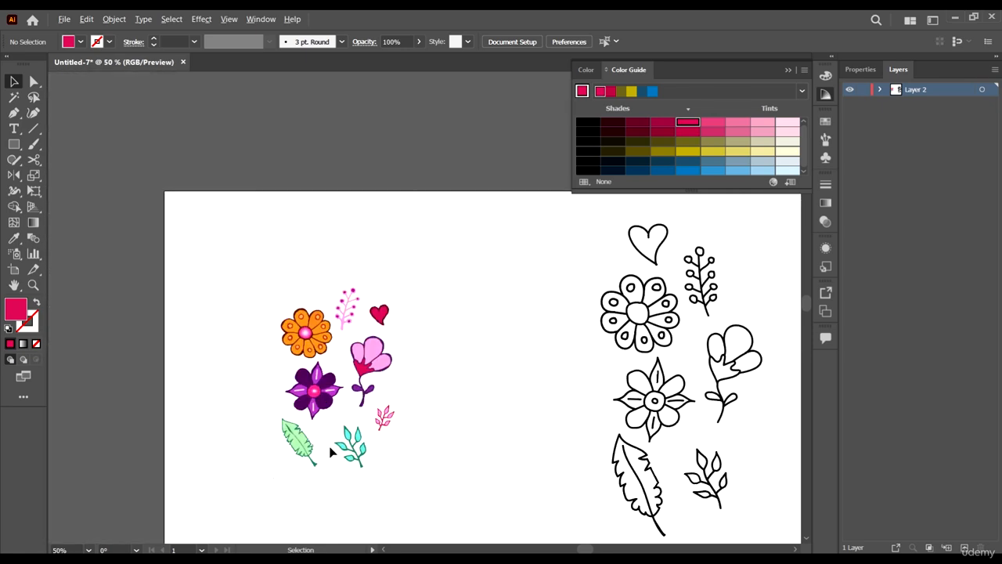
{"action": "scroll", "coordinate": [415, 490], "scroll_direction": "up", "scroll_amount": 1}
{"action": "left_click_drag", "start_coordinate": [425, 505], "coordinate": [231, 148]}
{"action": "mouse_move", "coordinate": [393, 223]}
{"action": "left_mouse_down"}
{"action": "mouse_move", "coordinate": [376, 218]}
{"action": "mouse_move", "coordinate": [383, 240]}
{"action": "left_mouse_up"}
{"action": "left_click", "coordinate": [467, 342]}
Select the green feather leaf and enlarge it proportionally to about 96 by 103 px.
{"action": "scroll", "coordinate": [418, 325], "scroll_direction": "down", "scroll_amount": 2}
{"action": "scroll", "coordinate": [415, 323], "scroll_direction": "down", "scroll_amount": 4}
{"action": "scroll", "coordinate": [413, 321], "scroll_direction": "up", "scroll_amount": 4}
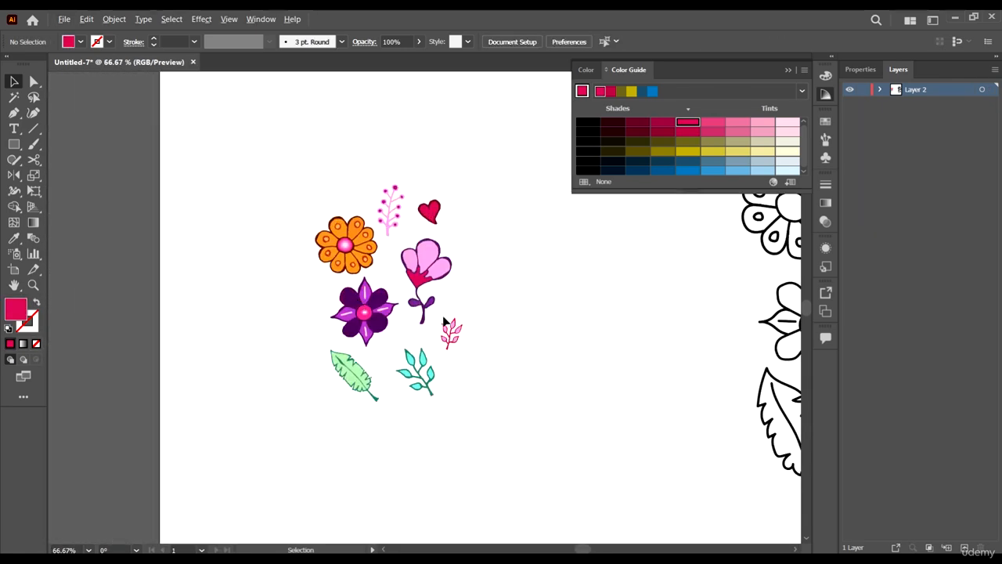
{"action": "scroll", "coordinate": [336, 325], "scroll_direction": "right", "scroll_amount": 2}
{"action": "scroll", "coordinate": [329, 360], "scroll_direction": "up", "scroll_amount": 1}
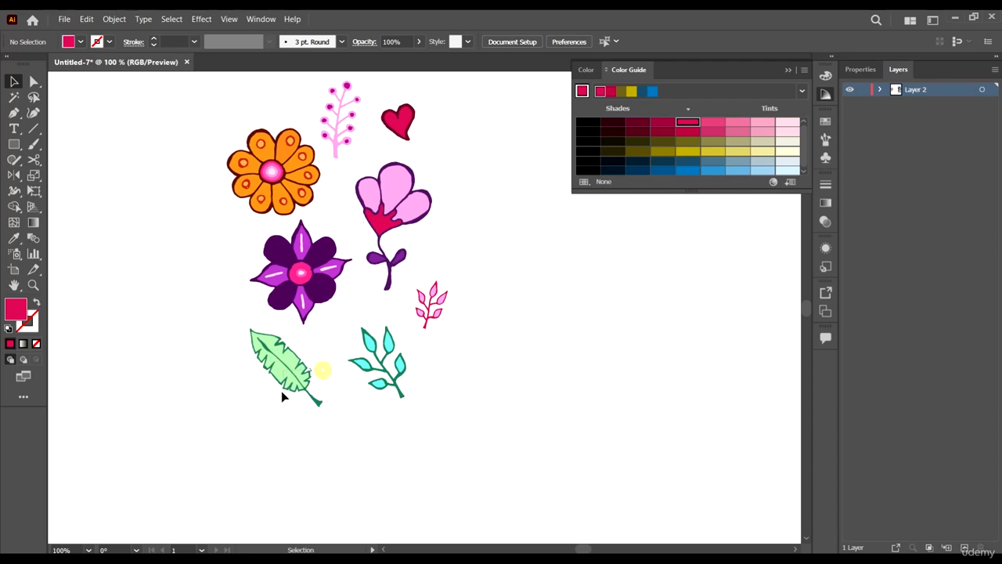
{"action": "left_click", "coordinate": [273, 351]}
{"action": "left_click_drag", "start_coordinate": [252, 324], "coordinate": [218, 301]}
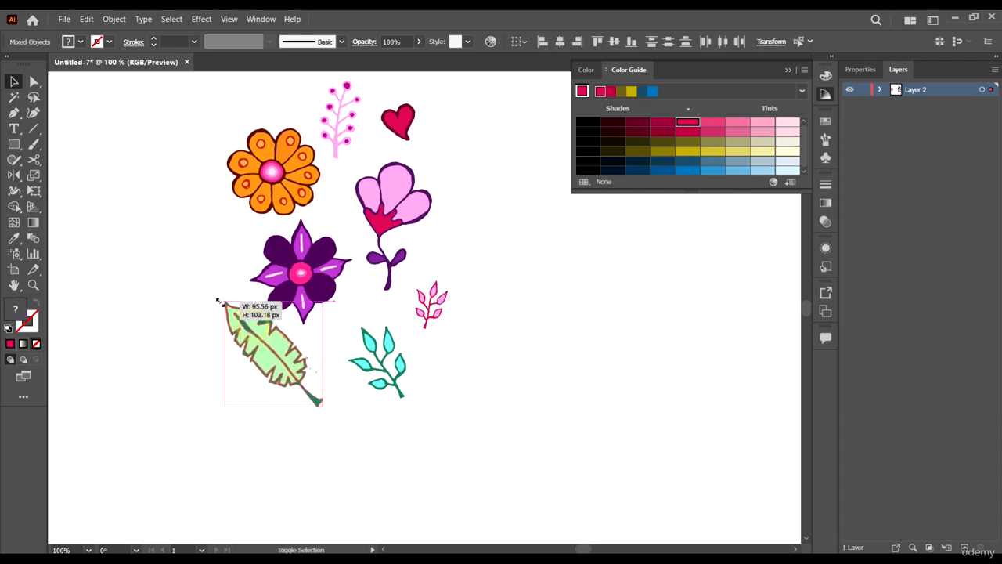
Move the green leaf slightly away from the teal sprig, keeping it below the purple flower.
{"action": "left_click_drag", "start_coordinate": [284, 354], "coordinate": [270, 357]}
{"action": "left_click", "coordinate": [349, 424]}
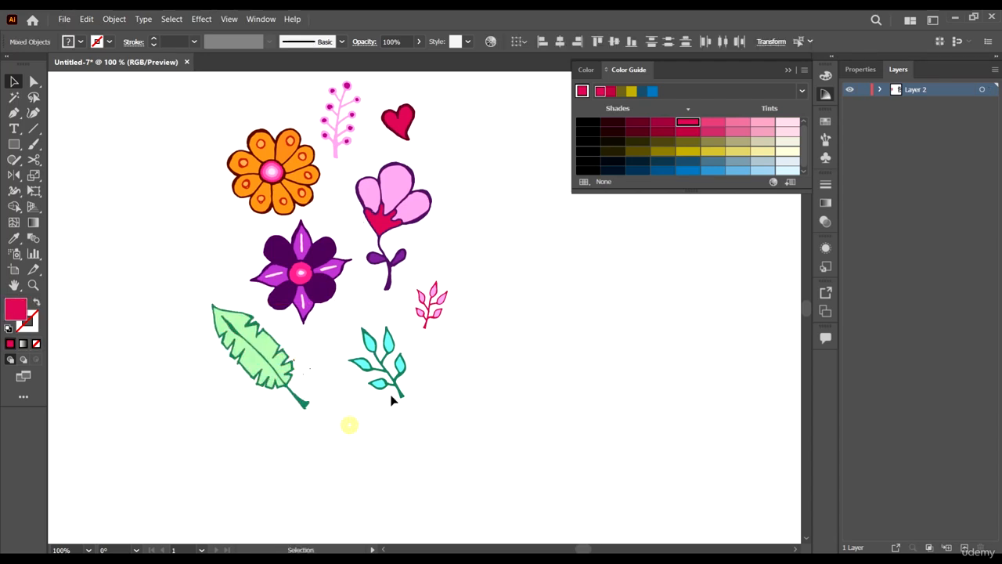
{"action": "scroll", "coordinate": [425, 337], "scroll_direction": "down", "scroll_amount": 2}
{"action": "scroll", "coordinate": [469, 324], "scroll_direction": "up", "scroll_amount": 1}
{"action": "scroll", "coordinate": [414, 320], "scroll_direction": "up", "scroll_amount": 2}
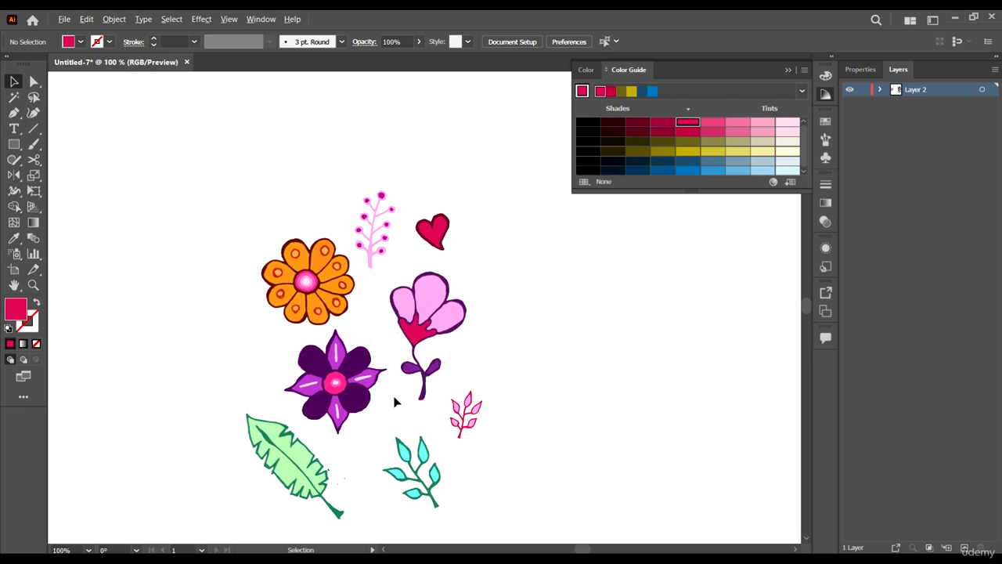
{"action": "scroll", "coordinate": [404, 366], "scroll_direction": "down", "scroll_amount": 2}
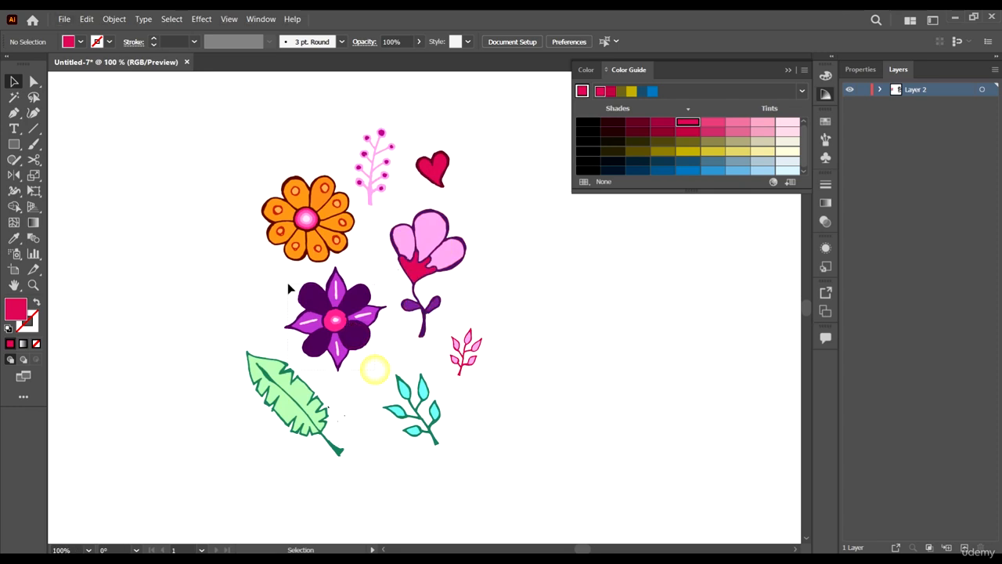
{"action": "left_click_drag", "start_coordinate": [289, 289], "coordinate": [288, 286]}
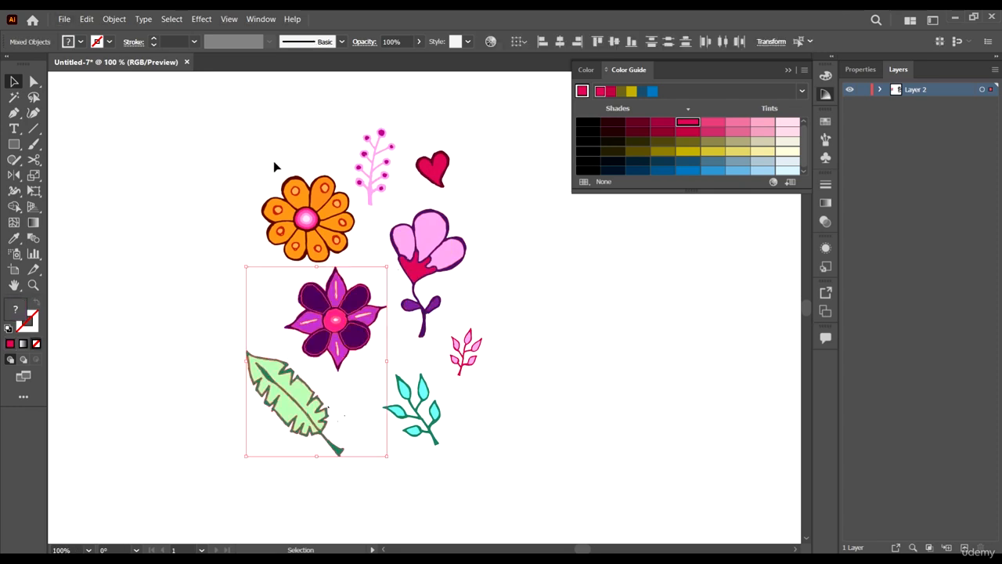
{"action": "left_click", "coordinate": [335, 288], "text": "ctrl"}
{"action": "scroll", "coordinate": [289, 247], "scroll_direction": "right", "scroll_amount": 2}
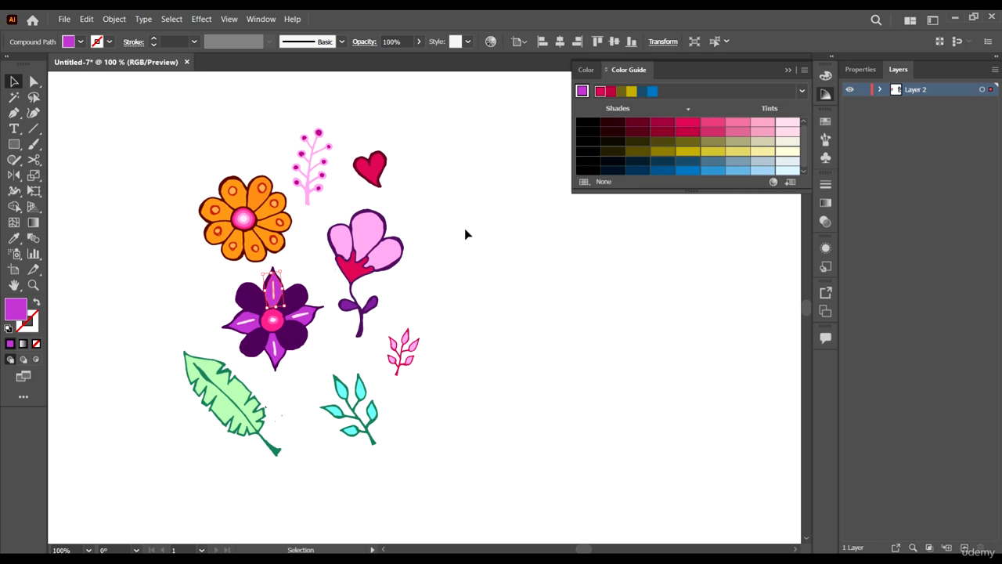
{"action": "scroll", "coordinate": [313, 321], "scroll_direction": "down", "scroll_amount": 2}
{"action": "scroll", "coordinate": [330, 248], "scroll_direction": "up", "scroll_amount": 1}
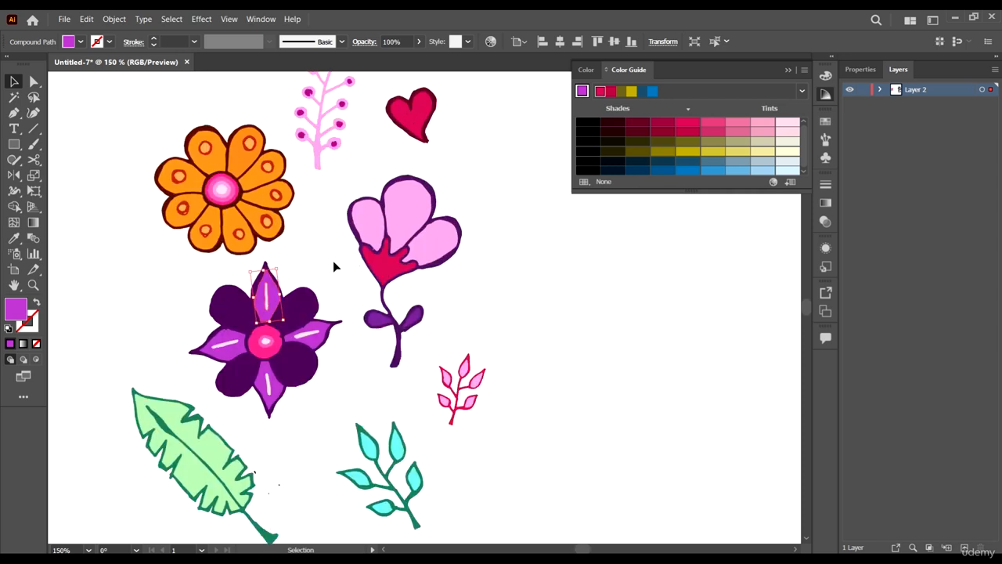
{"action": "scroll", "coordinate": [332, 267], "scroll_direction": "up", "scroll_amount": 1}
{"action": "scroll", "coordinate": [331, 266], "scroll_direction": "down", "scroll_amount": 1}
{"action": "scroll", "coordinate": [331, 266], "scroll_direction": "up", "scroll_amount": 1}
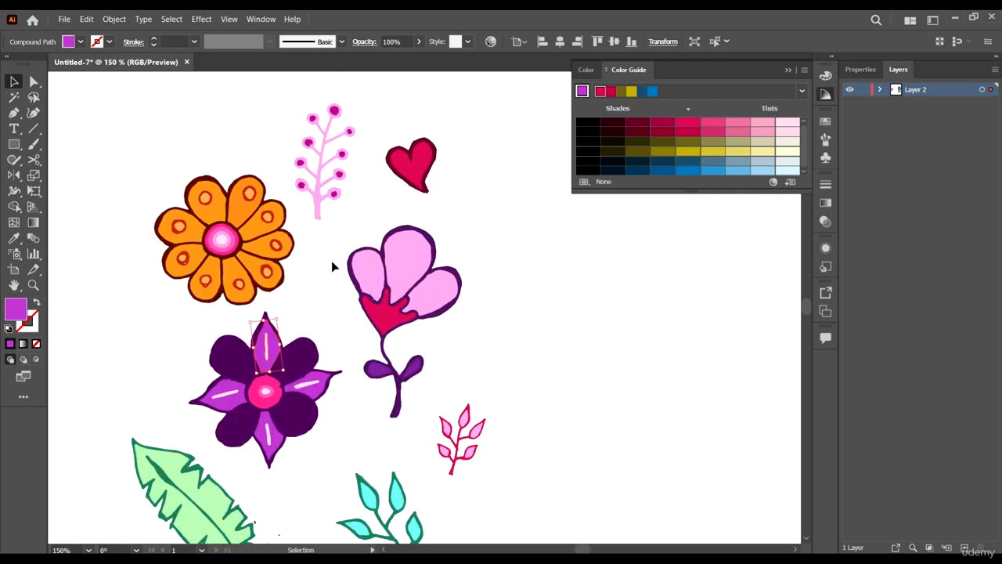
{"action": "scroll", "coordinate": [331, 266], "scroll_direction": "right", "scroll_amount": 2}
{"action": "scroll", "coordinate": [313, 274], "scroll_direction": "down", "scroll_amount": 2}
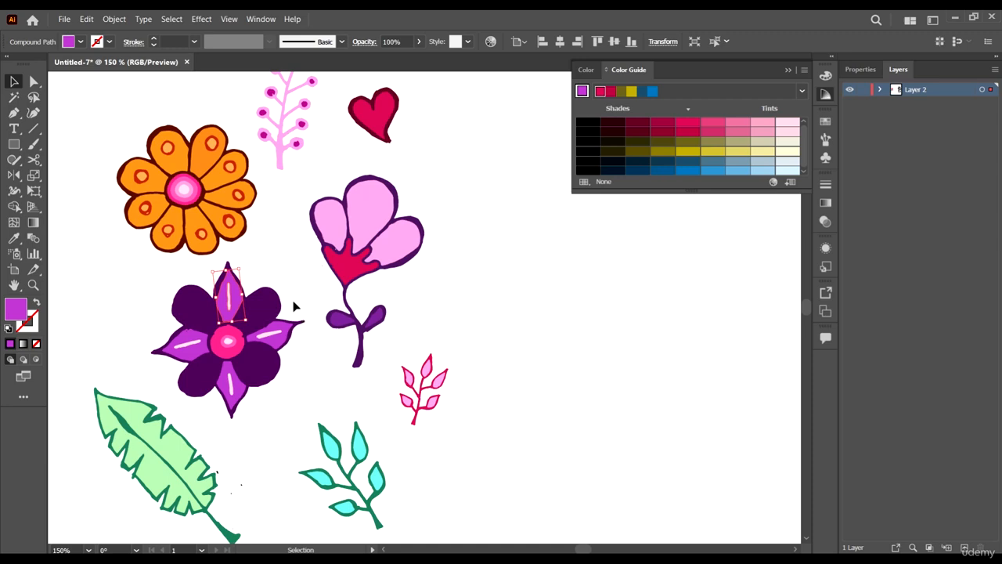
{"action": "scroll", "coordinate": [214, 284], "scroll_direction": "left", "scroll_amount": 1}
{"action": "scroll", "coordinate": [273, 282], "scroll_direction": "up", "scroll_amount": 2}
{"action": "scroll", "coordinate": [274, 284], "scroll_direction": "down", "scroll_amount": 2}
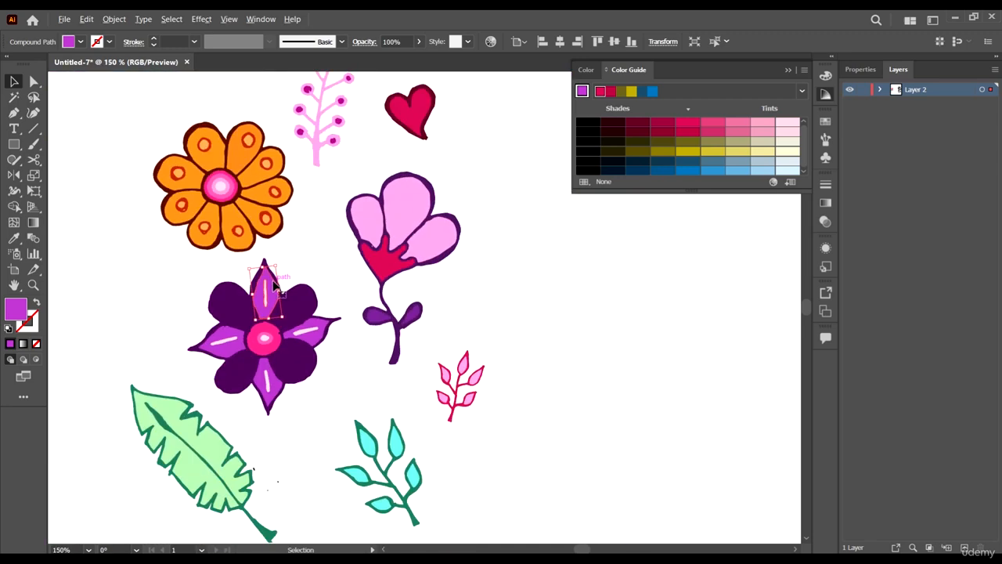
{"action": "scroll", "coordinate": [275, 284], "scroll_direction": "up", "scroll_amount": 2}
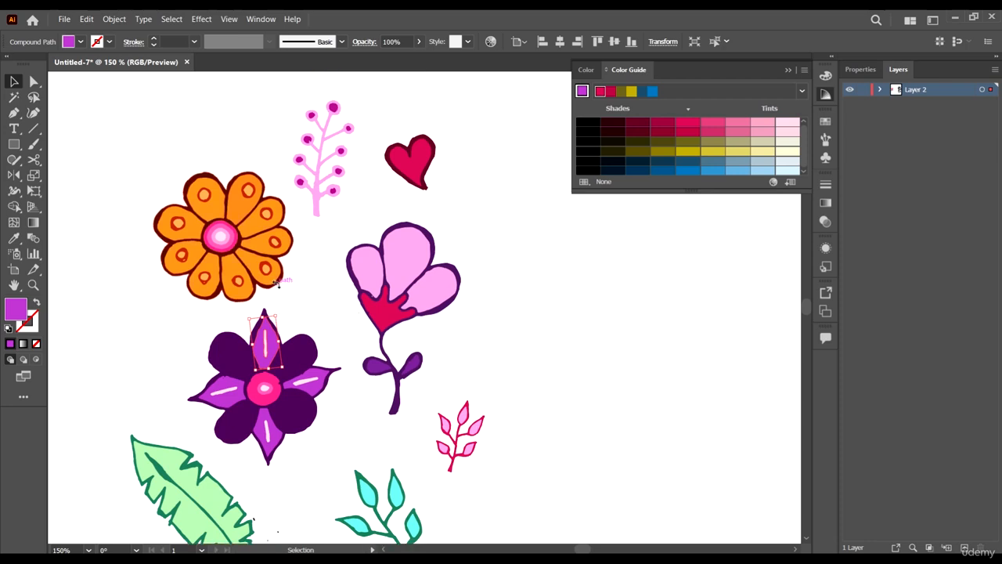
Recolor the upper-right rounded petal of the purple flower light blue.
{"action": "key", "text": "a"}
{"action": "scroll", "coordinate": [268, 332], "scroll_direction": "left", "scroll_amount": 1}
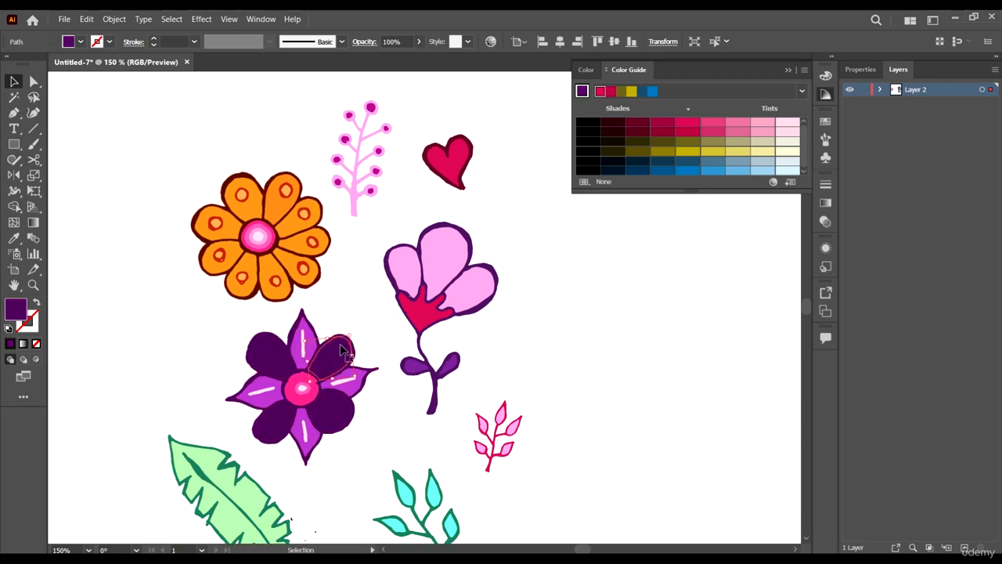
{"action": "scroll", "coordinate": [342, 350], "scroll_direction": "down", "scroll_amount": 4}
{"action": "scroll", "coordinate": [375, 313], "scroll_direction": "up", "scroll_amount": 1}
{"action": "left_click", "coordinate": [692, 171]}
{"action": "left_click", "coordinate": [716, 171]}
{"action": "left_click", "coordinate": [741, 171]}
{"action": "left_click", "coordinate": [762, 171]}
{"action": "left_click", "coordinate": [540, 270]}
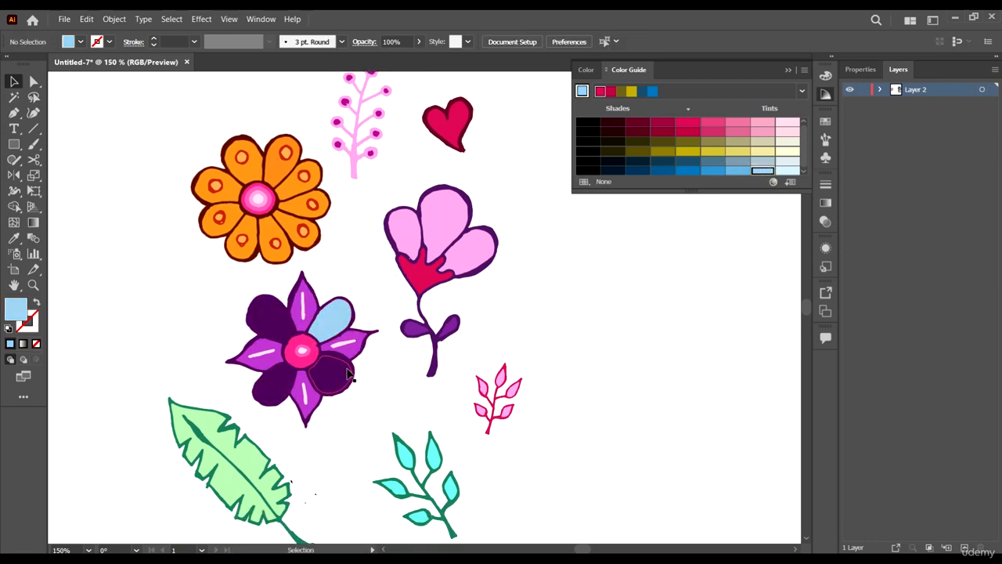
Fill the other three dark purple rounded petals of the flower with the same light blue.
{"action": "left_click", "coordinate": [348, 374]}
{"action": "left_click", "coordinate": [274, 387], "text": "shift"}
{"action": "left_click", "coordinate": [273, 330], "text": "shift"}
{"action": "left_click", "coordinate": [739, 171]}
{"action": "left_click", "coordinate": [762, 170]}
{"action": "left_click", "coordinate": [638, 367]}
{"action": "scroll", "coordinate": [564, 286], "scroll_direction": "up", "scroll_amount": 1}
{"action": "scroll", "coordinate": [563, 288], "scroll_direction": "down", "scroll_amount": 1}
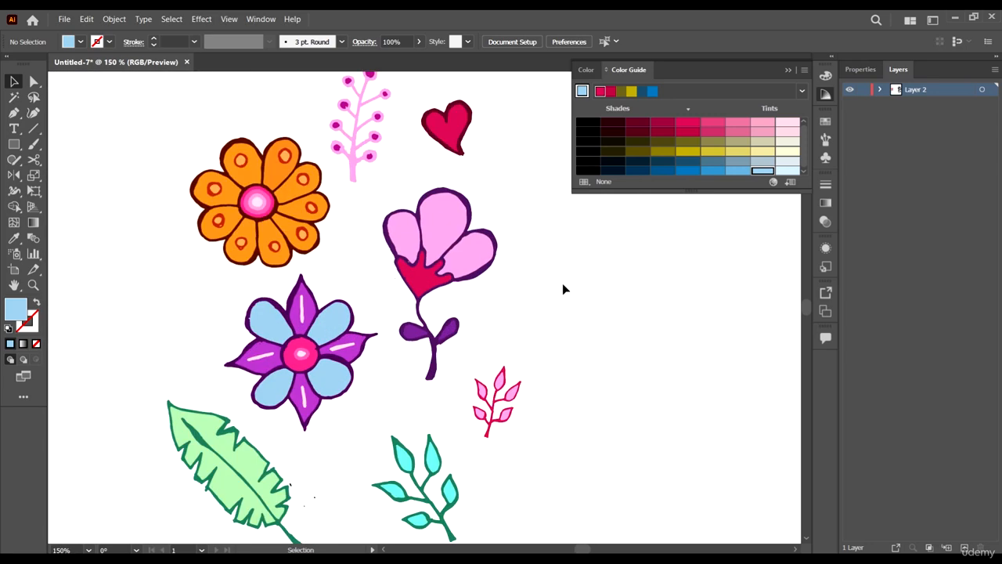
Recolor the bright pink center of the four-pointed flower dark crimson.
{"action": "left_click", "coordinate": [299, 358]}
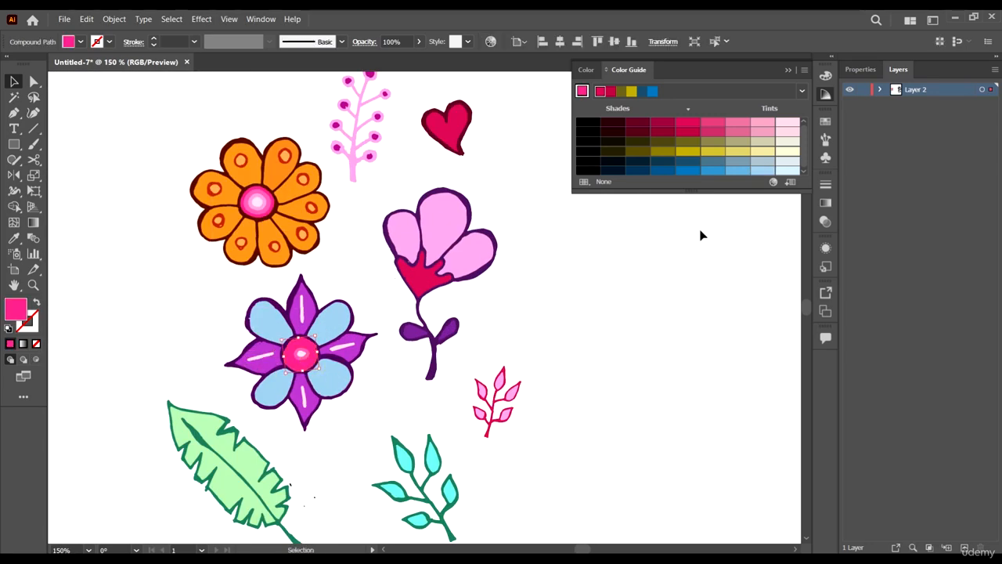
{"action": "left_click", "coordinate": [638, 125]}
{"action": "left_click", "coordinate": [663, 125]}
{"action": "scroll", "coordinate": [610, 418], "scroll_direction": "right", "scroll_amount": 1}
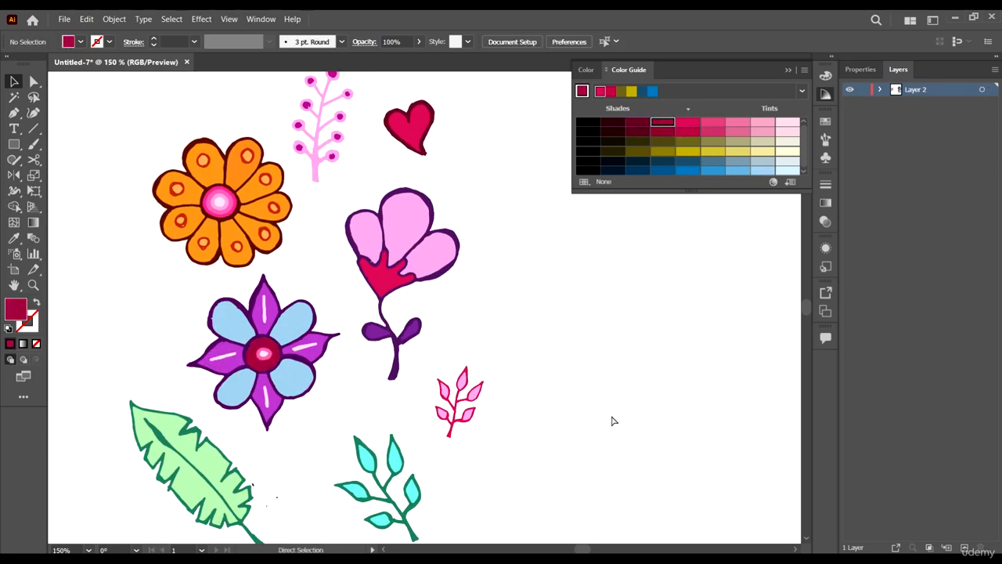
Fill the four light blue rounded petals with the light green sampled from the leaf.
{"action": "left_click", "coordinate": [294, 382]}
{"action": "left_click", "coordinate": [298, 321], "text": "shift"}
{"action": "left_click", "coordinate": [228, 320], "text": "shift"}
{"action": "left_click", "coordinate": [235, 389], "text": "shift"}
{"action": "key", "text": "i"}
{"action": "left_click", "coordinate": [223, 464]}
{"action": "key", "text": "v"}
{"action": "left_click", "coordinate": [299, 462]}
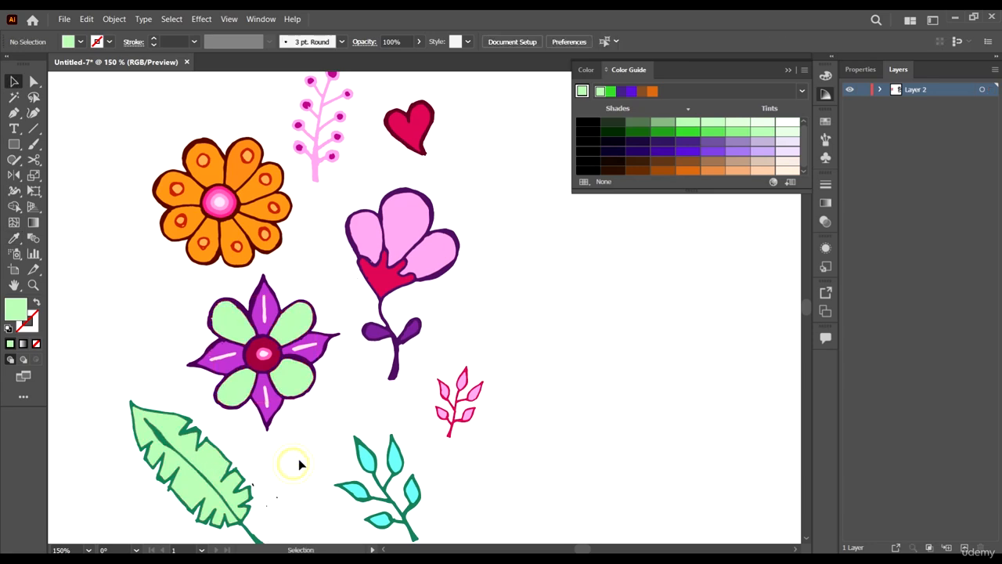
Fill the upper and lower pointed petals with the pale pink sampled from the berry branch.
{"action": "scroll", "coordinate": [470, 360], "scroll_direction": "down", "scroll_amount": 2}
{"action": "scroll", "coordinate": [347, 314], "scroll_direction": "up", "scroll_amount": 3}
{"action": "left_click", "coordinate": [223, 270]}
{"action": "left_click", "coordinate": [238, 394], "text": "shift"}
{"action": "scroll", "coordinate": [243, 376], "scroll_direction": "up", "scroll_amount": 2}
{"action": "key", "text": "i"}
{"action": "left_click", "coordinate": [297, 170]}
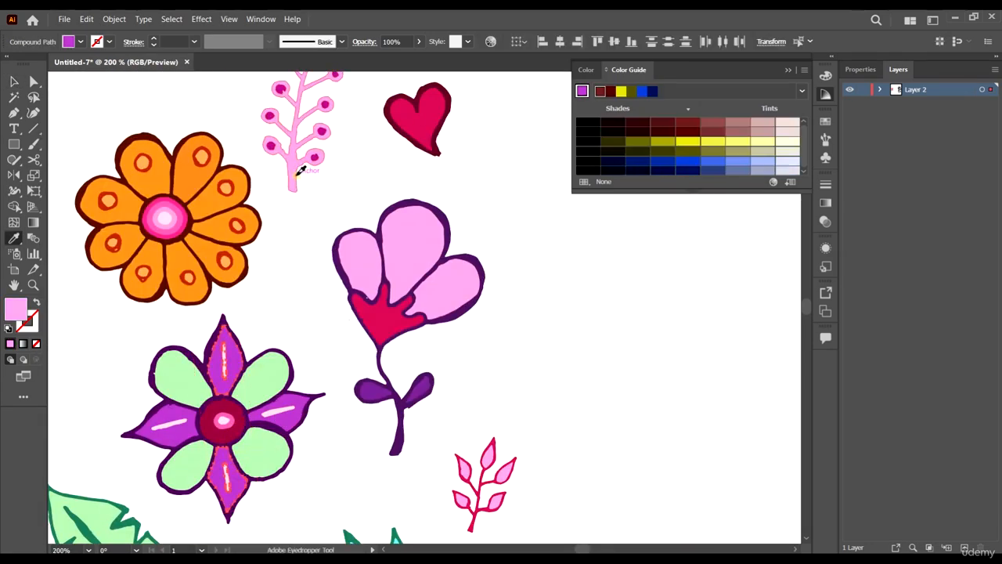
{"action": "key", "text": "v"}
{"action": "left_click", "coordinate": [511, 368]}
{"action": "scroll", "coordinate": [512, 374], "scroll_direction": "up", "scroll_amount": 1}
{"action": "scroll", "coordinate": [344, 258], "scroll_direction": "down", "scroll_amount": 2}
{"action": "scroll", "coordinate": [161, 199], "scroll_direction": "up", "scroll_amount": 1}
{"action": "left_click", "coordinate": [249, 215]}
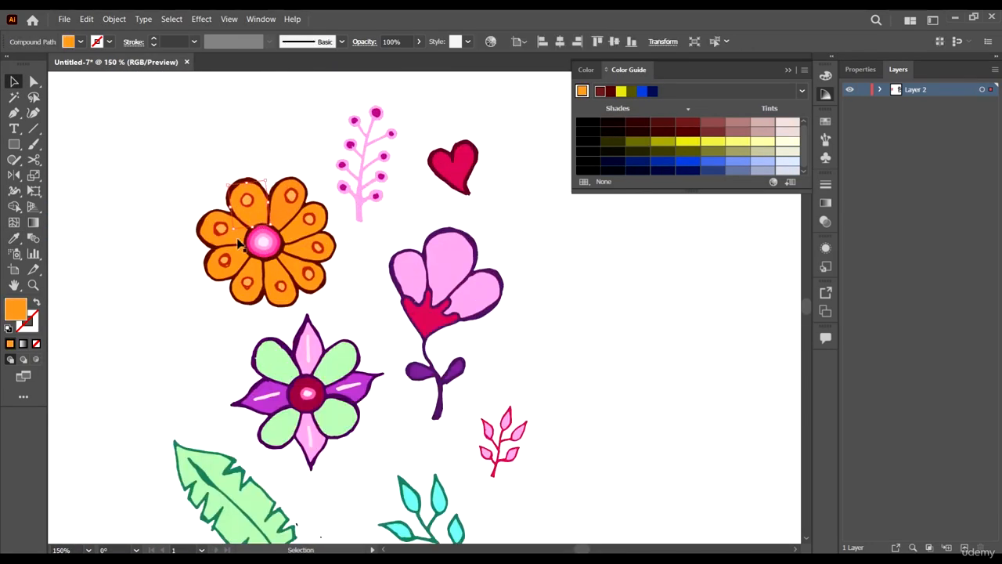
{"action": "left_click", "coordinate": [235, 238], "text": "shift"}
{"action": "left_click", "coordinate": [234, 254], "text": "shift"}
{"action": "left_click", "coordinate": [258, 270], "text": "shift"}
{"action": "left_click", "coordinate": [273, 274], "text": "shift"}
{"action": "left_click", "coordinate": [293, 261], "text": "shift"}
{"action": "left_click", "coordinate": [303, 242], "text": "shift"}
{"action": "left_click", "coordinate": [296, 223], "text": "shift"}
{"action": "left_click", "coordinate": [280, 214], "text": "shift"}
{"action": "left_click", "coordinate": [174, 391]}
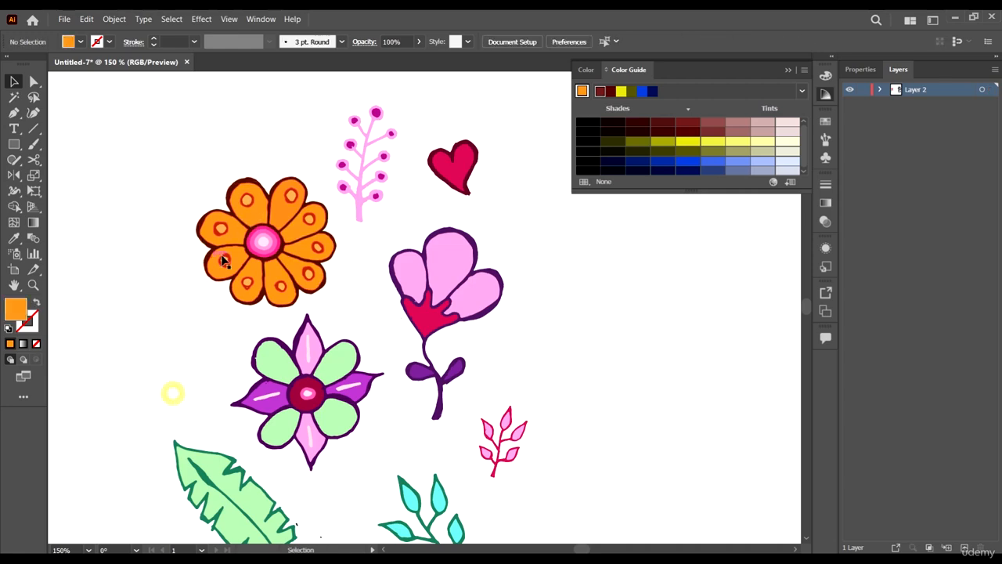
Try to select all the orange petals of the round flower one by one.
{"action": "left_click", "coordinate": [235, 235]}
{"action": "left_click", "coordinate": [234, 254], "text": "shift"}
{"action": "left_click", "coordinate": [256, 268], "text": "shift"}
{"action": "left_click", "coordinate": [275, 270], "text": "shift"}
{"action": "left_click", "coordinate": [290, 263], "text": "shift"}
{"action": "left_click", "coordinate": [301, 245], "text": "shift"}
{"action": "left_click", "coordinate": [295, 225], "text": "shift"}
{"action": "left_click", "coordinate": [279, 215], "text": "shift"}
{"action": "left_click", "coordinate": [258, 217], "text": "shift"}
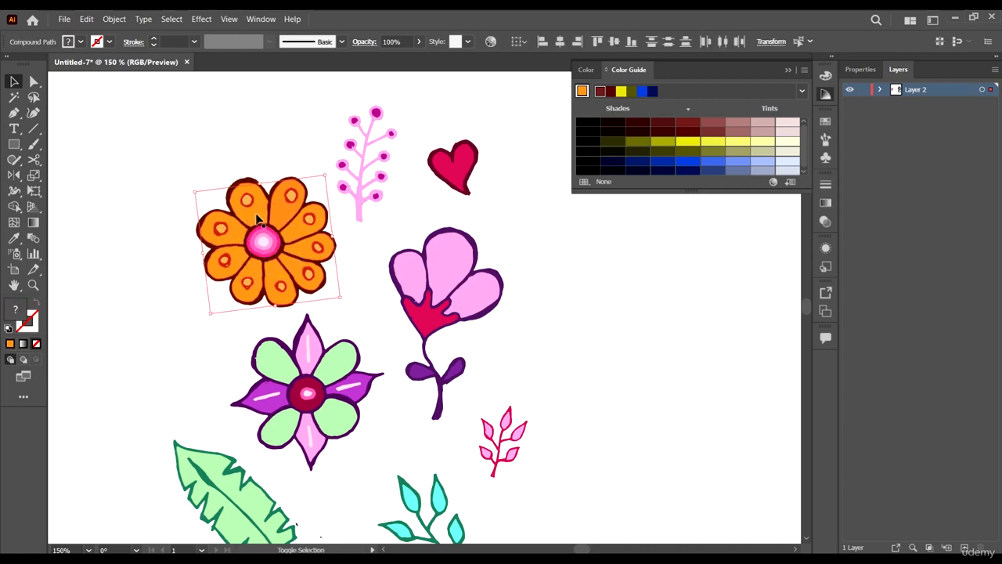
{"action": "key", "text": "ctrl+z"}
{"action": "key", "text": "ctrl+shift+z"}
{"action": "scroll", "coordinate": [353, 305], "scroll_direction": "up", "scroll_amount": 2}
{"action": "left_click", "coordinate": [342, 276]}
{"action": "left_click", "coordinate": [388, 296]}
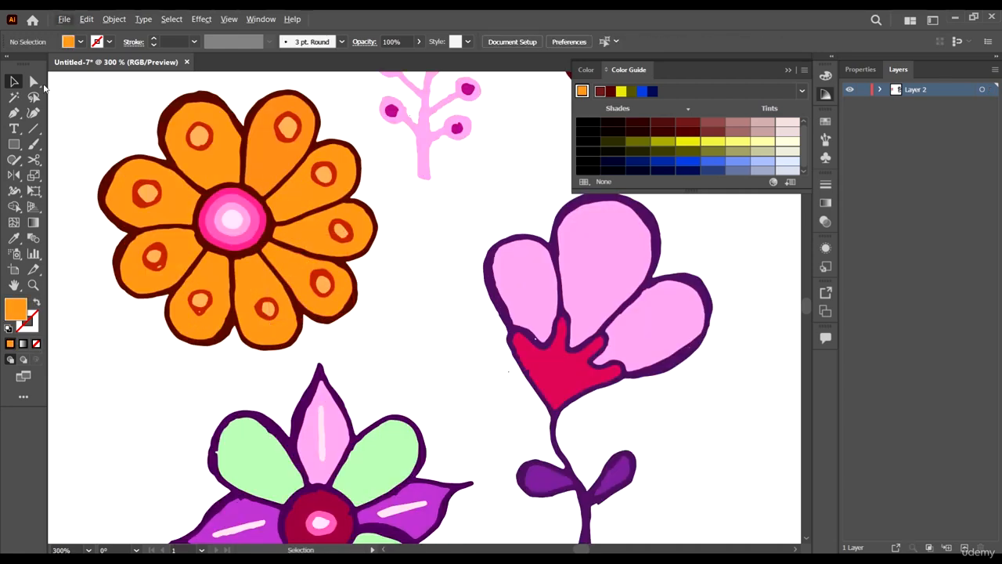
Try to select the orange petals together with the Magic Wand and open their fill color for editing.
{"action": "left_click", "coordinate": [32, 82]}
{"action": "left_click", "coordinate": [14, 97]}
{"action": "left_click", "coordinate": [171, 196]}
{"action": "scroll", "coordinate": [314, 275], "scroll_direction": "down", "scroll_amount": 1}
{"action": "left_click", "coordinate": [14, 82]}
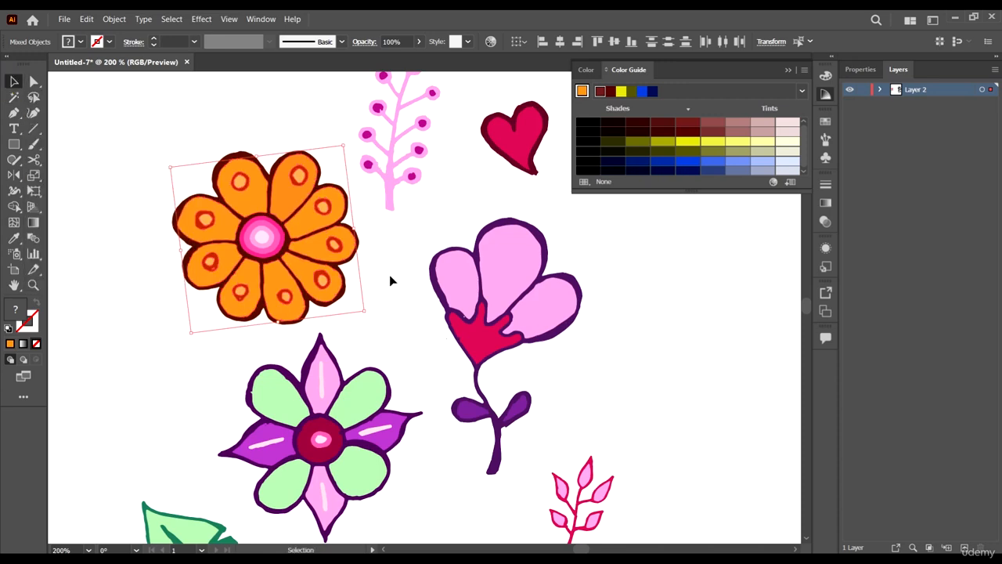
{"action": "scroll", "coordinate": [389, 280], "scroll_direction": "down", "scroll_amount": 1}
{"action": "scroll", "coordinate": [342, 243], "scroll_direction": "up", "scroll_amount": 1}
{"action": "left_click", "coordinate": [16, 310]}
{"action": "double_click", "coordinate": [16, 310]}
{"action": "left_click", "coordinate": [876, 195]}
{"action": "left_click", "coordinate": [399, 323]}
{"action": "left_click", "coordinate": [225, 233]}
{"action": "left_click", "coordinate": [306, 210], "text": "shift"}
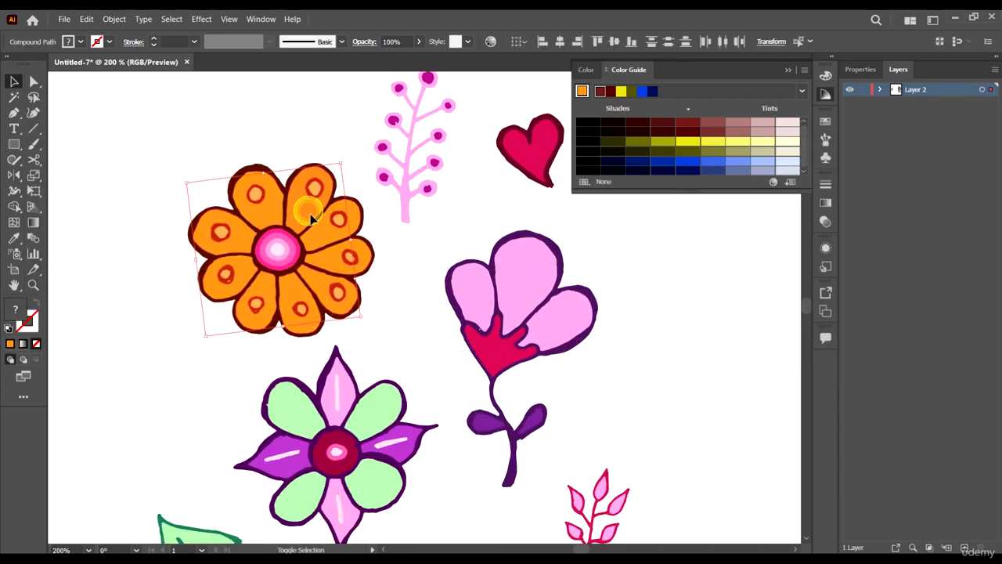
{"action": "left_click", "coordinate": [302, 217], "text": "shift"}
Select the orange petals of the round flower together and change their fill to yellow in the Color Picker.
{"action": "left_click", "coordinate": [306, 207]}
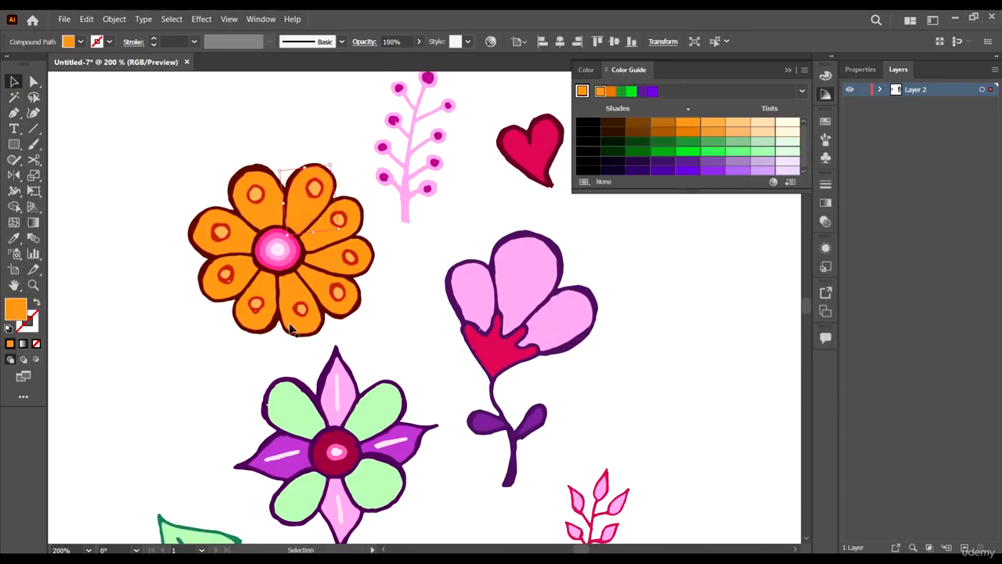
{"action": "left_click", "coordinate": [262, 214], "text": "shift"}
{"action": "left_click", "coordinate": [242, 237], "text": "shift"}
{"action": "left_click", "coordinate": [239, 269], "text": "shift"}
{"action": "left_click", "coordinate": [262, 294], "text": "shift"}
{"action": "left_click", "coordinate": [298, 291], "text": "shift"}
{"action": "left_click", "coordinate": [316, 278], "text": "shift"}
{"action": "left_click", "coordinate": [316, 221], "text": "shift"}
{"action": "double_click", "coordinate": [16, 310]}
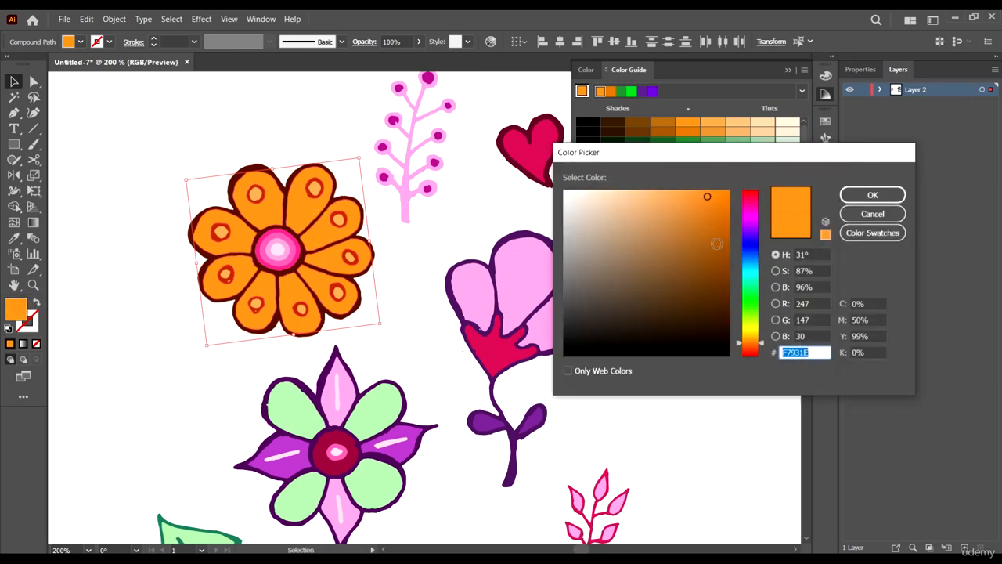
{"action": "left_click", "coordinate": [751, 334]}
{"action": "left_click", "coordinate": [865, 201]}
{"action": "left_click", "coordinate": [576, 380]}
Try a teal fill on the dark purple stem and outline of the pink tulip-shaped flower, and undo it.
{"action": "scroll", "coordinate": [266, 250], "scroll_direction": "down", "scroll_amount": 3}
{"action": "scroll", "coordinate": [317, 304], "scroll_direction": "up", "scroll_amount": 5}
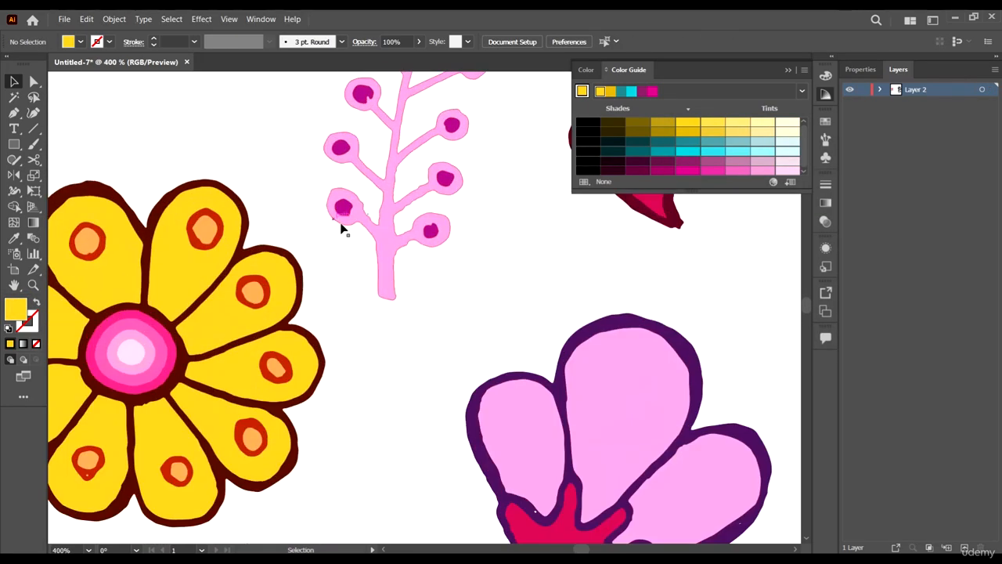
{"action": "scroll", "coordinate": [313, 227], "scroll_direction": "down", "scroll_amount": 3}
{"action": "scroll", "coordinate": [505, 400], "scroll_direction": "down", "scroll_amount": 2}
{"action": "left_click", "coordinate": [402, 379]}
{"action": "left_click", "coordinate": [679, 143]}
{"action": "key", "text": "ctrl+z"}
{"action": "left_click", "coordinate": [509, 251]}
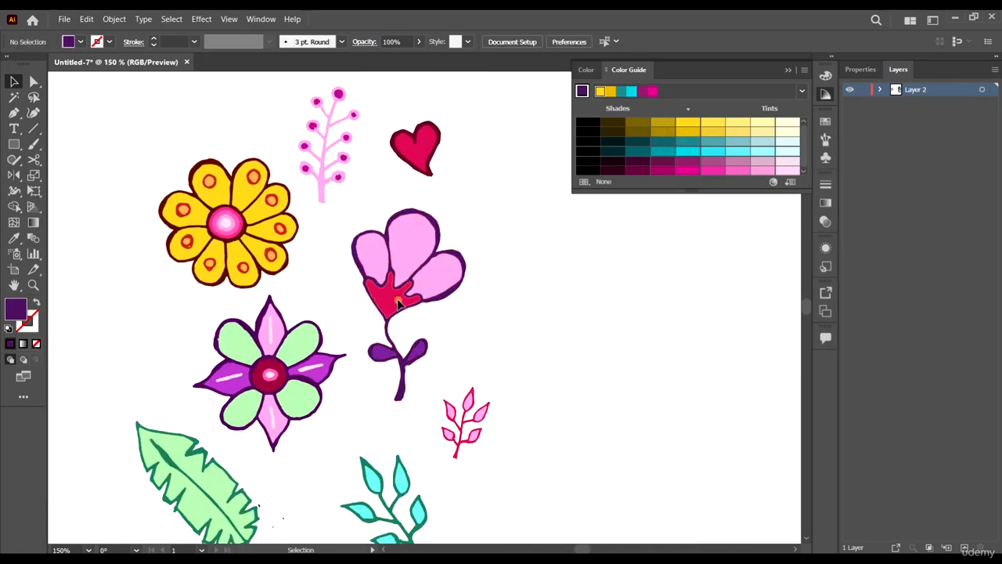
Recolor the red base of the pink tulip-shaped flower bright cyan.
{"action": "left_click", "coordinate": [398, 299]}
{"action": "scroll", "coordinate": [434, 279], "scroll_direction": "down", "scroll_amount": 1}
{"action": "left_click", "coordinate": [693, 153]}
{"action": "left_click", "coordinate": [611, 318]}
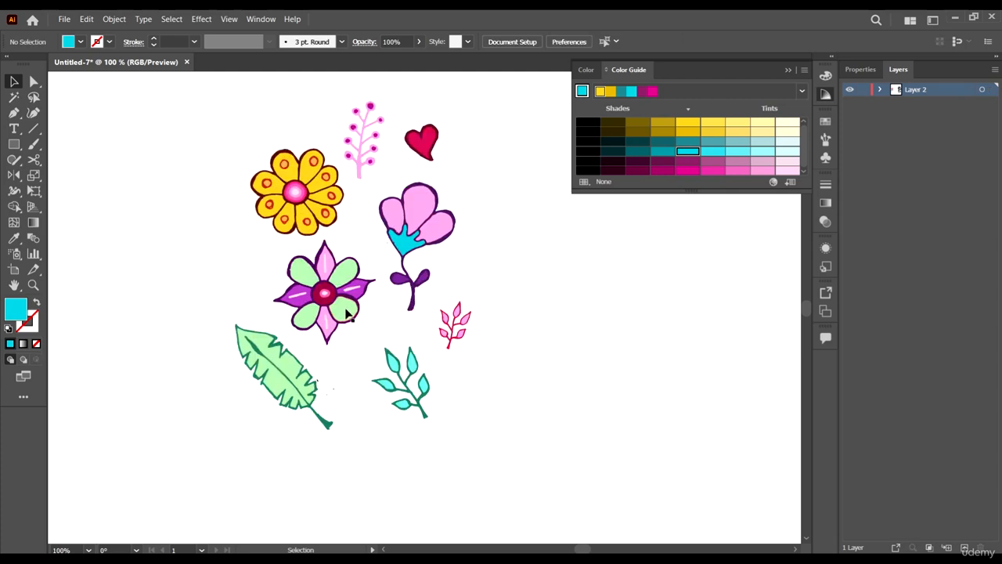
Try fills sampled from the surrounding motifs on the four rounded green petals, ending with the leaf's light green.
{"action": "left_click", "coordinate": [346, 310]}
{"action": "scroll", "coordinate": [482, 295], "scroll_direction": "down", "scroll_amount": 1}
{"action": "key", "text": "i"}
{"action": "left_click", "coordinate": [370, 131]}
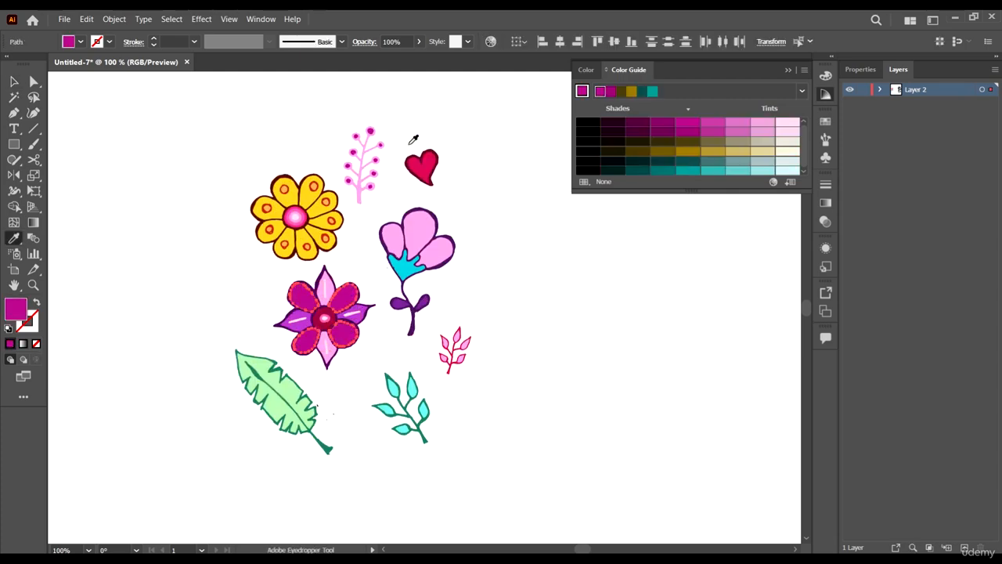
{"action": "left_click", "coordinate": [321, 205]}
{"action": "left_click", "coordinate": [270, 392]}
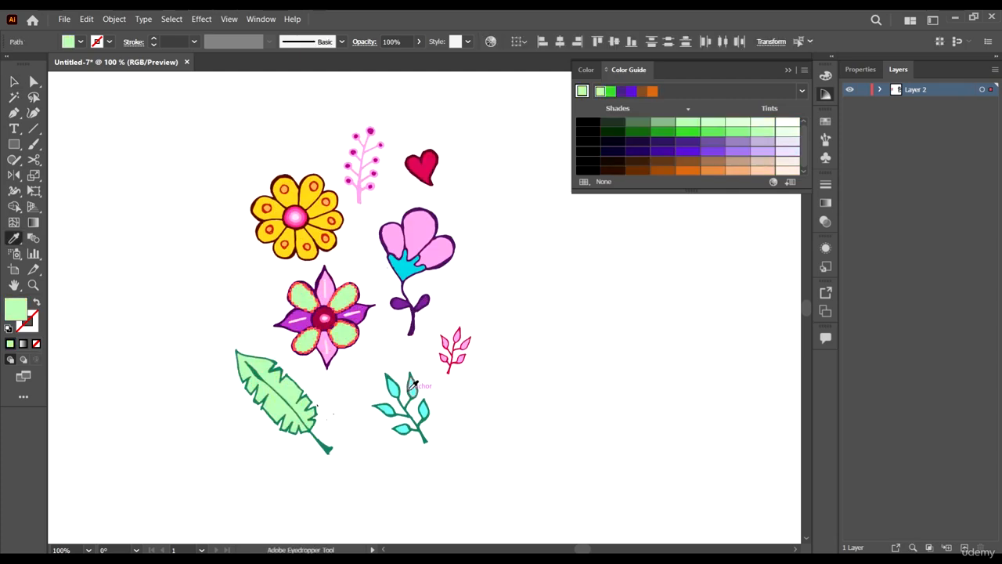
{"action": "left_click", "coordinate": [409, 389]}
{"action": "left_click", "coordinate": [421, 166]}
{"action": "left_click", "coordinate": [278, 391]}
{"action": "key", "text": "v"}
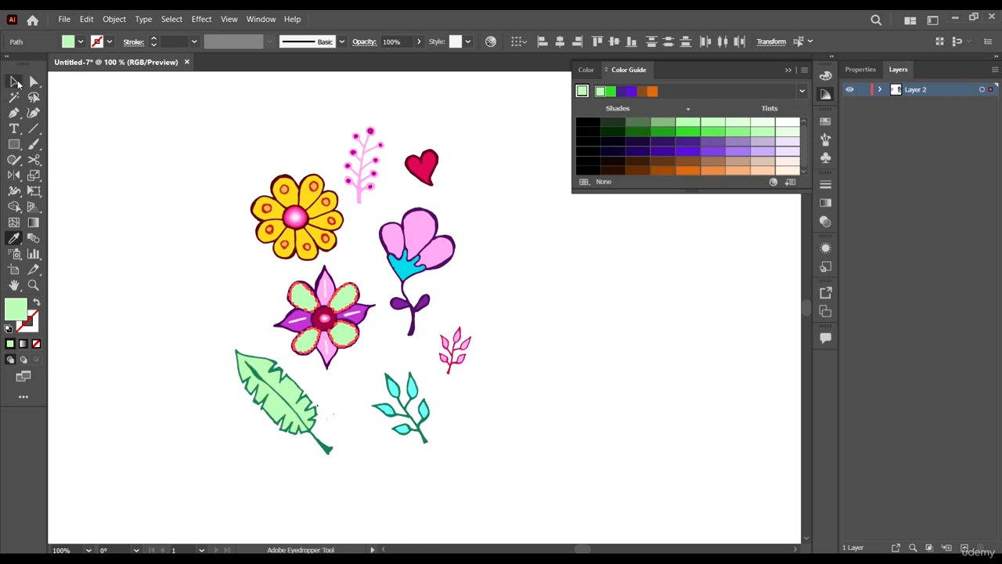
Try the cyan sampled from the tulip-shaped flower's base on the yellow flower's outline, and undo it.
{"action": "left_click", "coordinate": [349, 225]}
{"action": "left_click", "coordinate": [342, 222]}
{"action": "key", "text": "i"}
{"action": "left_click", "coordinate": [402, 269]}
{"action": "key", "text": "v"}
{"action": "left_click", "coordinate": [483, 323]}
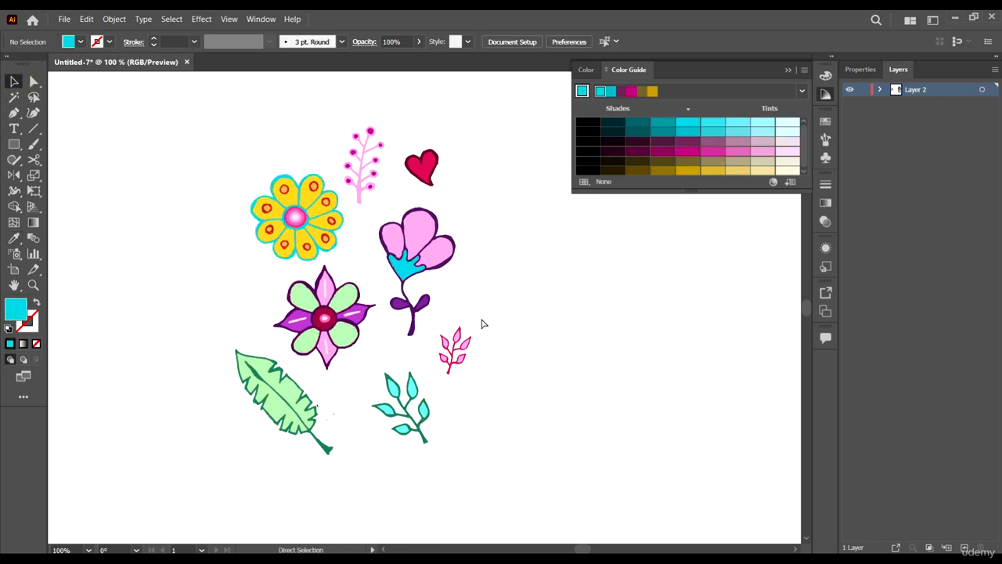
{"action": "key", "text": "ctrl+z"}
Try several swatches on the heart's outline and fill it with the pale pink sampled from the berry branch.
{"action": "left_click", "coordinate": [577, 368]}
{"action": "scroll", "coordinate": [577, 369], "scroll_direction": "right", "scroll_amount": 1}
{"action": "scroll", "coordinate": [575, 369], "scroll_direction": "up", "scroll_amount": 1}
{"action": "left_click", "coordinate": [401, 207]}
{"action": "left_click", "coordinate": [688, 150]}
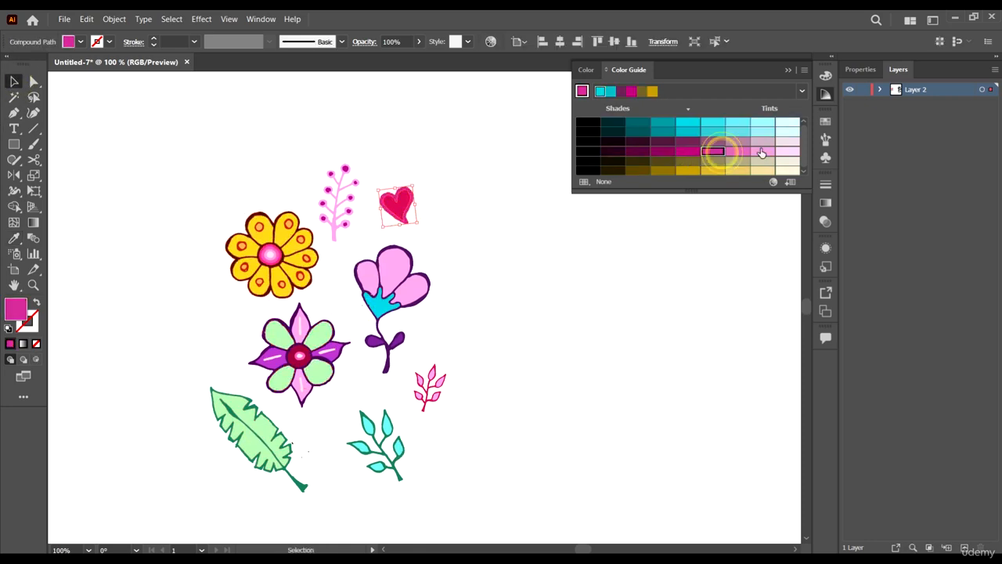
{"action": "left_click", "coordinate": [736, 125]}
{"action": "left_click", "coordinate": [711, 132]}
{"action": "left_click", "coordinate": [788, 124]}
{"action": "key", "text": "i"}
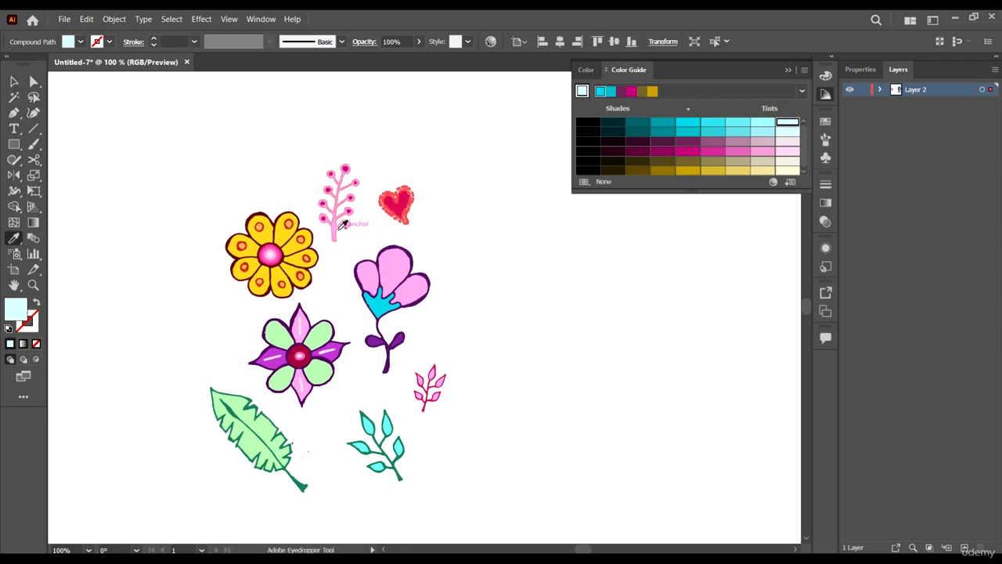
{"action": "left_click", "coordinate": [336, 230]}
{"action": "key", "text": "v"}
{"action": "left_click", "coordinate": [520, 282]}
Recolor the dark purple outline of the four-pointed flower with the berry branch's pale pink.
{"action": "left_click", "coordinate": [348, 342]}
{"action": "key", "text": "i"}
{"action": "left_click", "coordinate": [336, 228]}
{"action": "key", "text": "v"}
{"action": "left_click", "coordinate": [528, 293]}
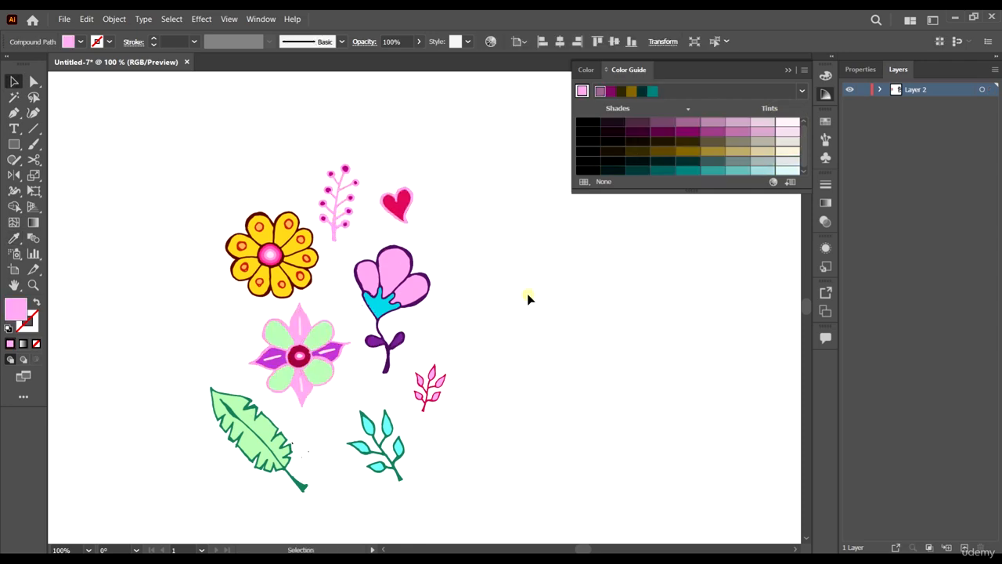
Undo the pale pink recolor of the four-pointed flower's outline.
{"action": "key", "text": "ctrl+z"}
{"action": "left_click", "coordinate": [563, 311]}
Recolor the small orange centers of all nine yellow petals with the berry branch's pale pink.
{"action": "scroll", "coordinate": [276, 228], "scroll_direction": "up", "scroll_amount": 4}
{"action": "scroll", "coordinate": [331, 241], "scroll_direction": "down", "scroll_amount": 1}
{"action": "left_click", "coordinate": [327, 220]}
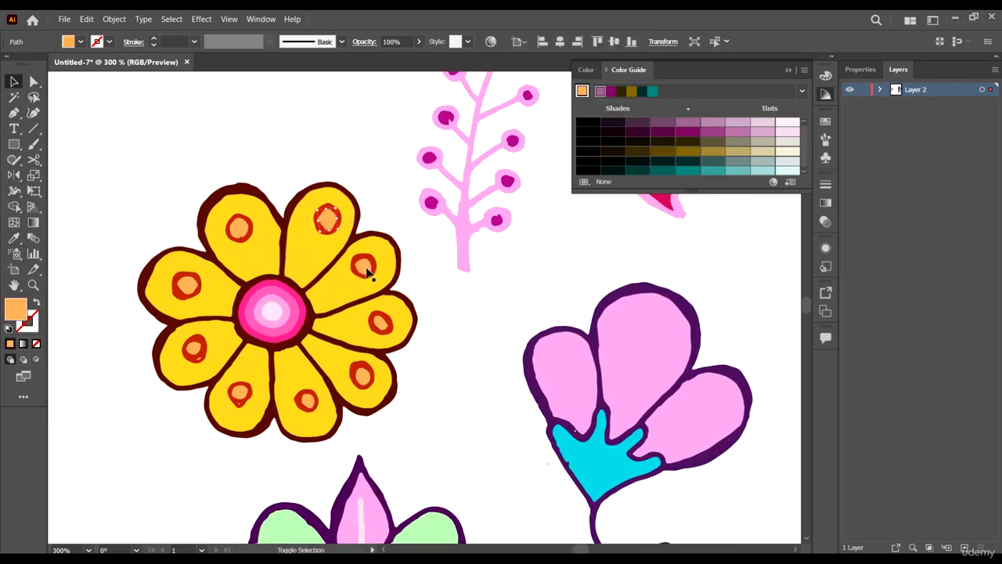
{"action": "left_click", "coordinate": [365, 268], "text": "shift"}
{"action": "left_click", "coordinate": [381, 322], "text": "shift"}
{"action": "left_click", "coordinate": [363, 377], "text": "shift"}
{"action": "left_click", "coordinate": [307, 401], "text": "shift"}
{"action": "left_click", "coordinate": [240, 393], "text": "shift"}
{"action": "left_click", "coordinate": [195, 350], "text": "shift"}
{"action": "left_click", "coordinate": [187, 286], "text": "shift"}
{"action": "left_click", "coordinate": [240, 230], "text": "shift"}
{"action": "key", "text": "i"}
{"action": "left_click", "coordinate": [464, 218]}
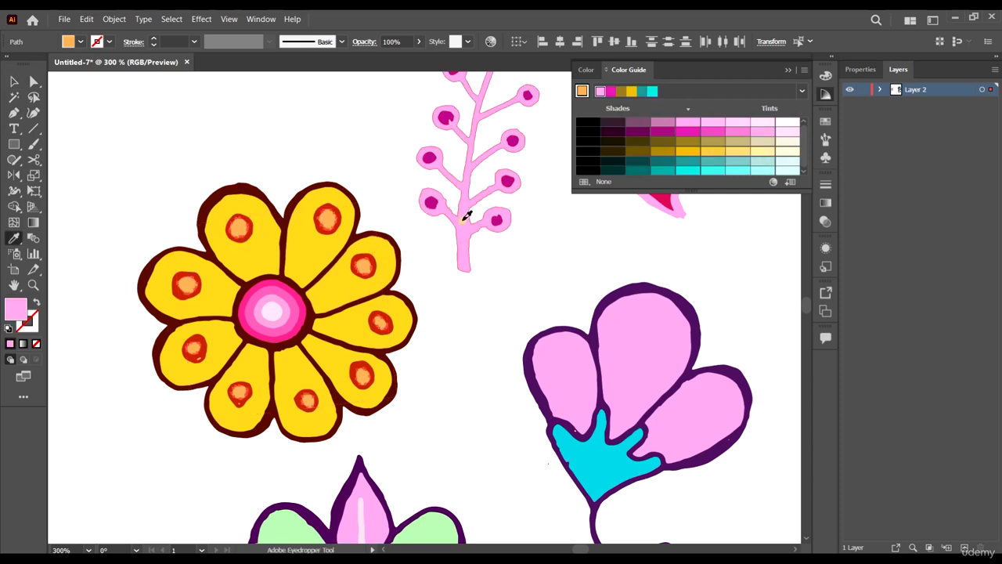
{"action": "key", "text": "v"}
{"action": "left_click", "coordinate": [501, 301]}
Fill the cyan leaves of the lower leafy branch with a pale teal tint from the Color Guide.
{"action": "scroll", "coordinate": [518, 316], "scroll_direction": "down", "scroll_amount": 3}
{"action": "scroll", "coordinate": [515, 335], "scroll_direction": "down", "scroll_amount": 2}
{"action": "scroll", "coordinate": [459, 508], "scroll_direction": "up", "scroll_amount": 5}
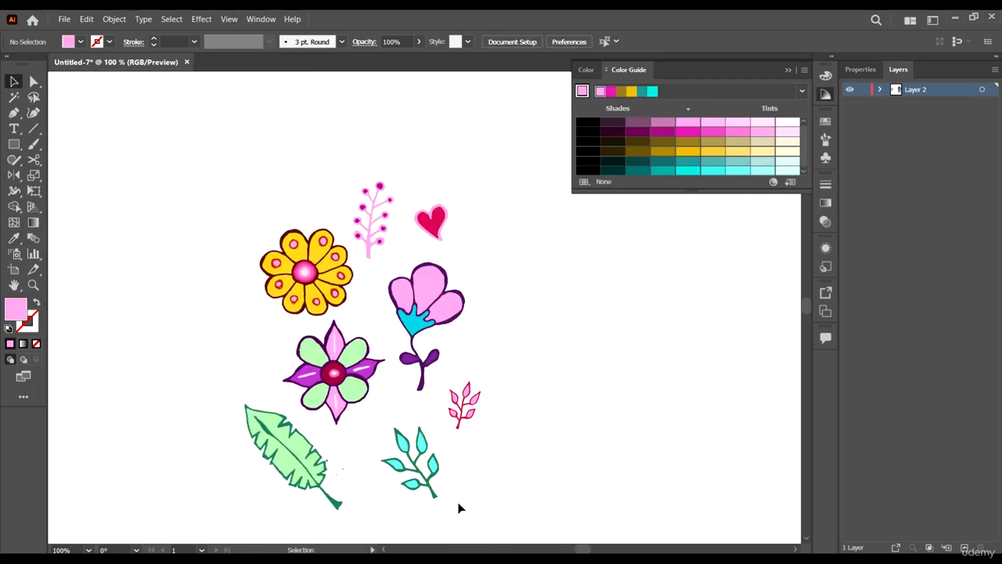
{"action": "left_click", "coordinate": [363, 472]}
{"action": "scroll", "coordinate": [429, 415], "scroll_direction": "down", "scroll_amount": 3}
{"action": "left_click", "coordinate": [758, 163]}
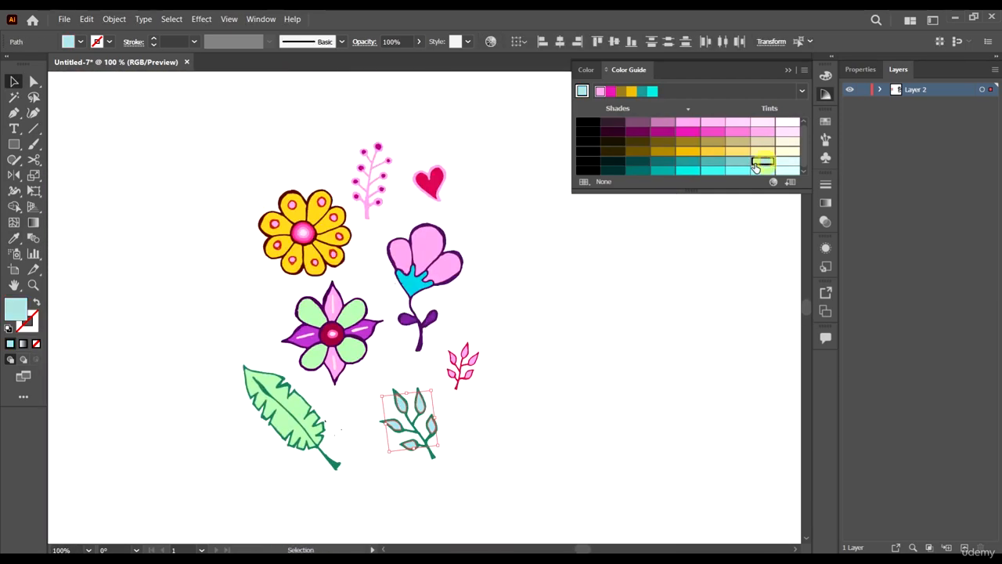
{"action": "left_click", "coordinate": [548, 344]}
Try Color Guide shades on the lower leafy branch's green outline, ending with a dark magenta.
{"action": "left_click", "coordinate": [432, 457]}
{"action": "left_click", "coordinate": [663, 153]}
{"action": "left_click", "coordinate": [661, 131]}
{"action": "left_click", "coordinate": [637, 131]}
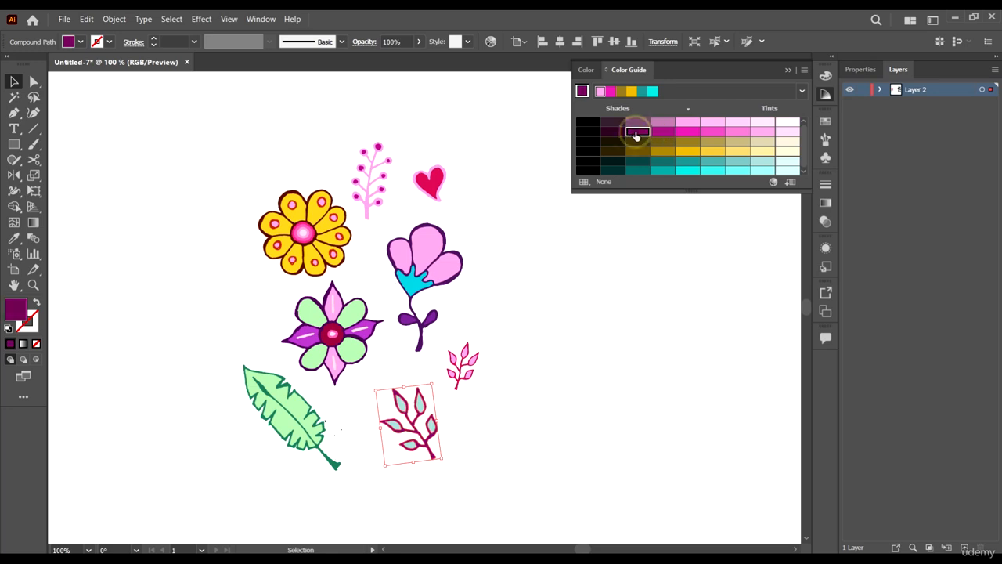
{"action": "left_click", "coordinate": [635, 321]}
Fill two of the lower branch's pale teal leaves with the yellow flower's petal color.
{"action": "scroll", "coordinate": [635, 320], "scroll_direction": "up", "scroll_amount": 1}
{"action": "left_click", "coordinate": [420, 429]}
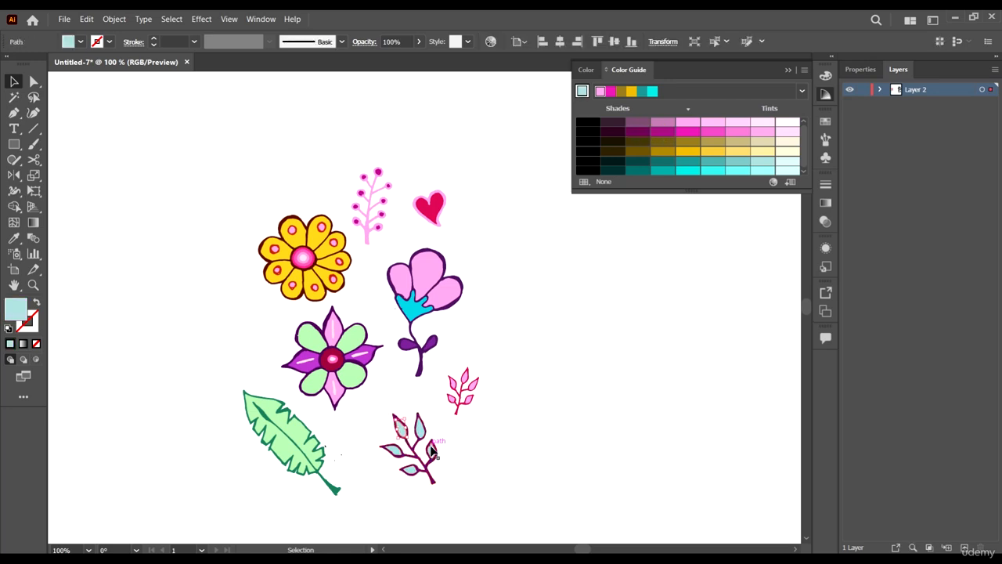
{"action": "left_click", "coordinate": [394, 450], "text": "shift"}
{"action": "key", "text": "i"}
{"action": "left_click", "coordinate": [325, 272]}
{"action": "key", "text": "v"}
{"action": "left_click", "coordinate": [578, 365]}
{"action": "left_click", "coordinate": [401, 429]}
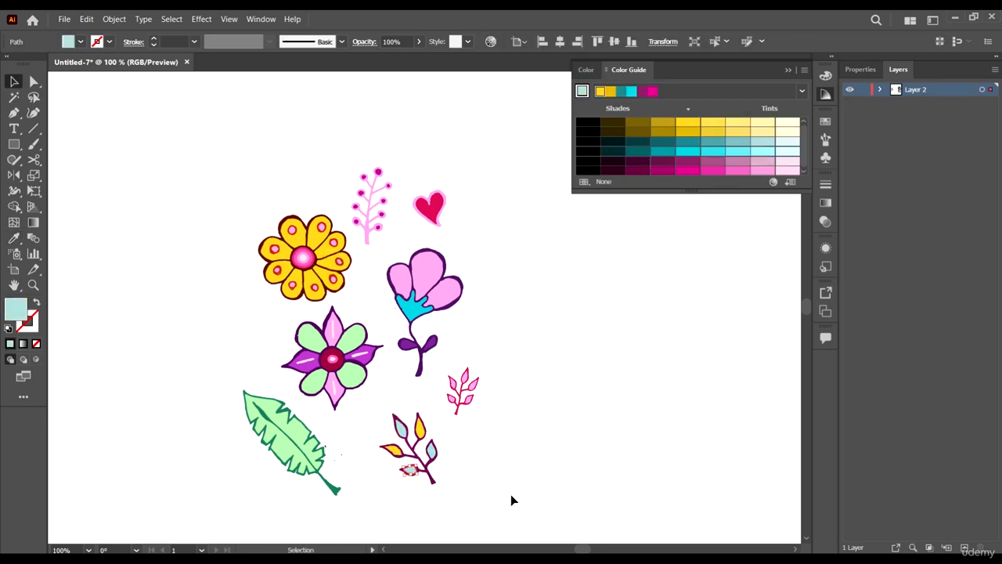
{"action": "left_click", "coordinate": [511, 494]}
Try a sampled pale pink on the right-hand stem leaf of the tulip-shaped flower.
{"action": "scroll", "coordinate": [430, 341], "scroll_direction": "up", "scroll_amount": 1}
{"action": "left_click", "coordinate": [428, 346]}
{"action": "scroll", "coordinate": [428, 346], "scroll_direction": "down", "scroll_amount": 1}
{"action": "key", "text": "i"}
{"action": "left_click", "coordinate": [323, 329]}
{"action": "left_click", "coordinate": [494, 371]}
{"action": "key", "text": "v"}
{"action": "left_click", "coordinate": [554, 391]}
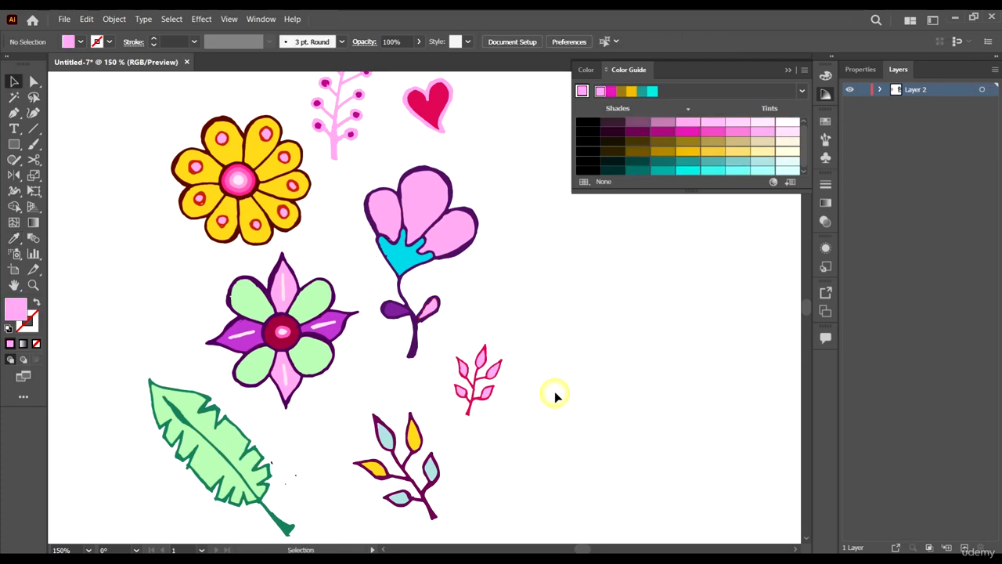
Fill the right-hand stem leaf of the tulip-shaped flower with the yellow flower's petal color.
{"action": "left_click", "coordinate": [471, 329]}
{"action": "key", "text": "i"}
{"action": "left_click", "coordinate": [329, 206]}
{"action": "key", "text": "v"}
{"action": "left_click", "coordinate": [615, 365]}
{"action": "scroll", "coordinate": [580, 376], "scroll_direction": "down", "scroll_amount": 3}
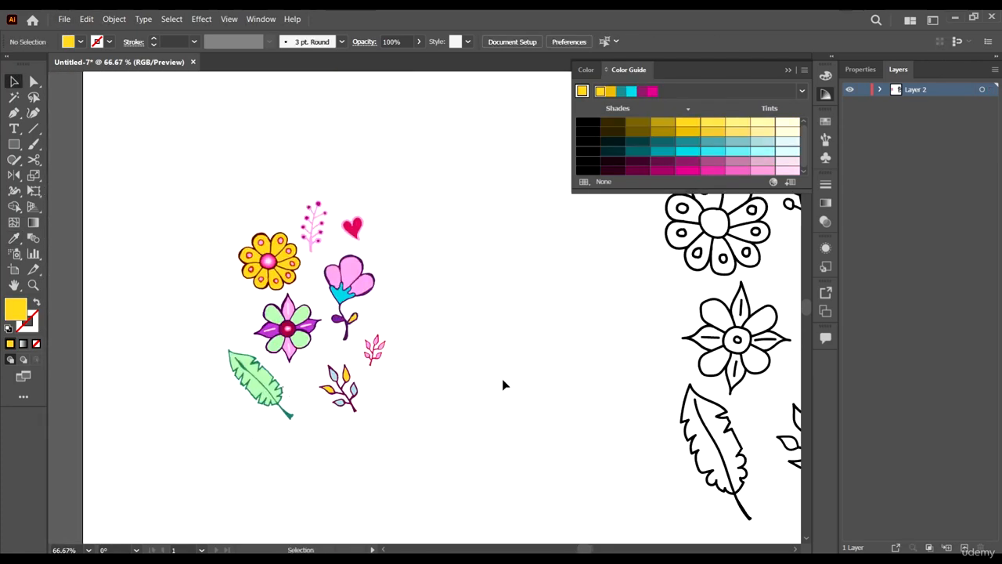
{"action": "scroll", "coordinate": [258, 293], "scroll_direction": "up", "scroll_amount": 2}
{"action": "scroll", "coordinate": [247, 290], "scroll_direction": "down", "scroll_amount": 1}
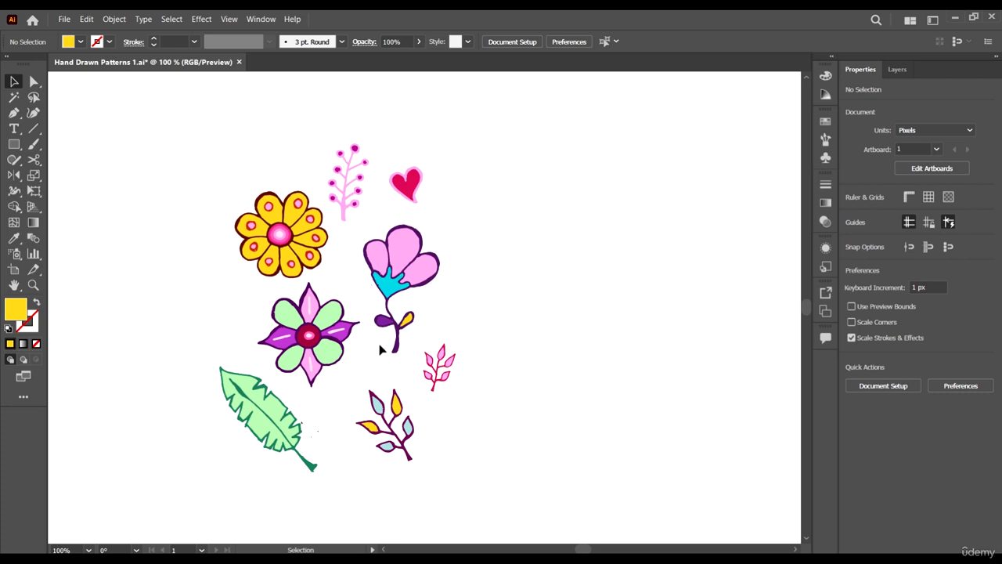
Place a copy of all the colored motifs on the empty canvas to the left of the artboard.
{"action": "scroll", "coordinate": [397, 302], "scroll_direction": "down", "scroll_amount": 2}
{"action": "left_click_drag", "start_coordinate": [458, 409], "coordinate": [337, 232]}
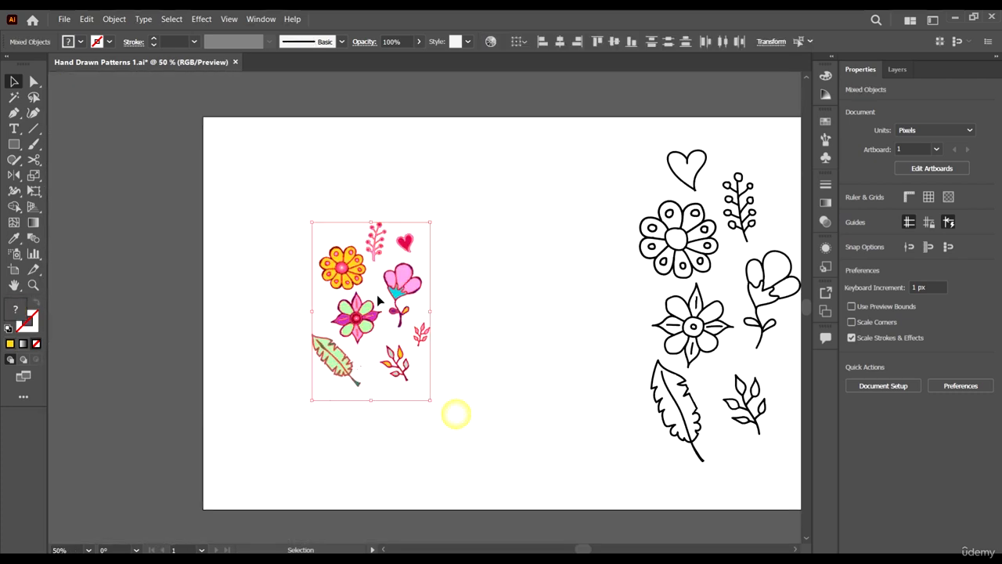
{"action": "scroll", "coordinate": [401, 296], "scroll_direction": "down", "scroll_amount": 1}
{"action": "left_click_drag", "start_coordinate": [403, 296], "coordinate": [384, 372]}
{"action": "left_click_drag", "start_coordinate": [308, 350], "coordinate": [214, 393]}
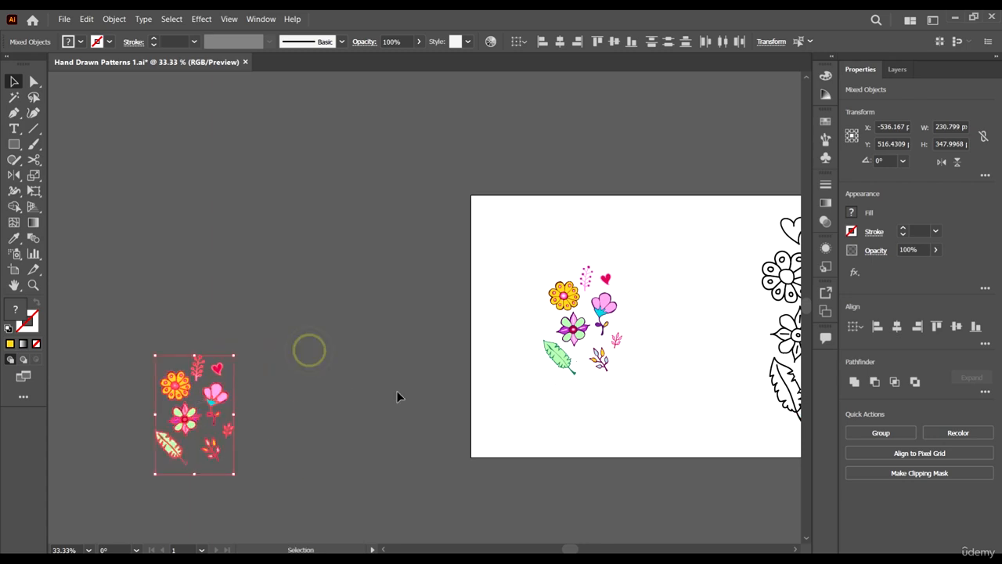
{"action": "scroll", "coordinate": [541, 371], "scroll_direction": "right", "scroll_amount": 2}
{"action": "scroll", "coordinate": [392, 472], "scroll_direction": "right", "scroll_amount": 2}
{"action": "scroll", "coordinate": [172, 357], "scroll_direction": "left", "scroll_amount": 3}
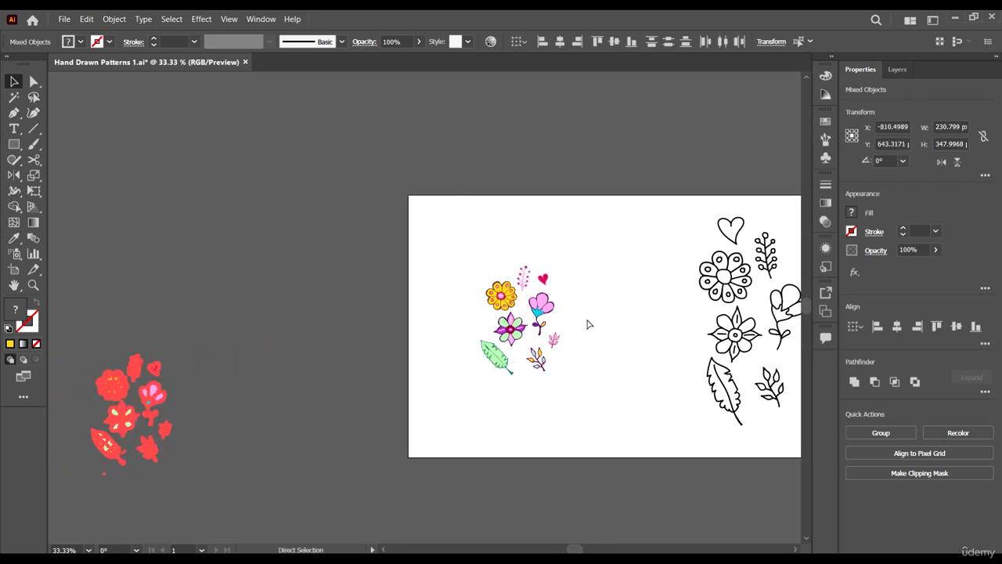
Enlarge the colored motifs on the artboard to about 442 × 667 px.
{"action": "scroll", "coordinate": [586, 324], "scroll_direction": "right", "scroll_amount": 1}
{"action": "scroll", "coordinate": [586, 324], "scroll_direction": "up", "scroll_amount": 3}
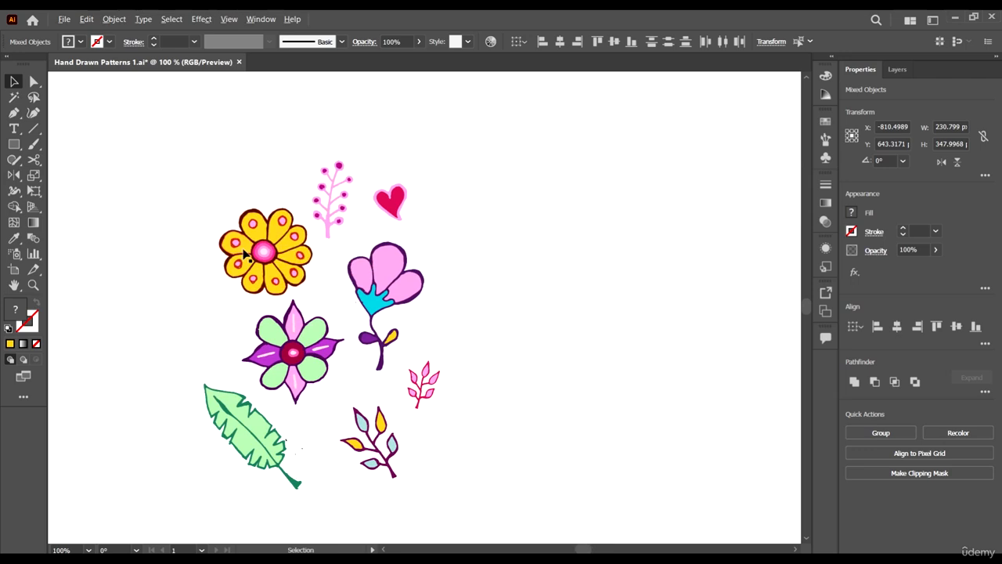
{"action": "scroll", "coordinate": [275, 249], "scroll_direction": "down", "scroll_amount": 3}
{"action": "left_click_drag", "start_coordinate": [337, 368], "coordinate": [345, 392]}
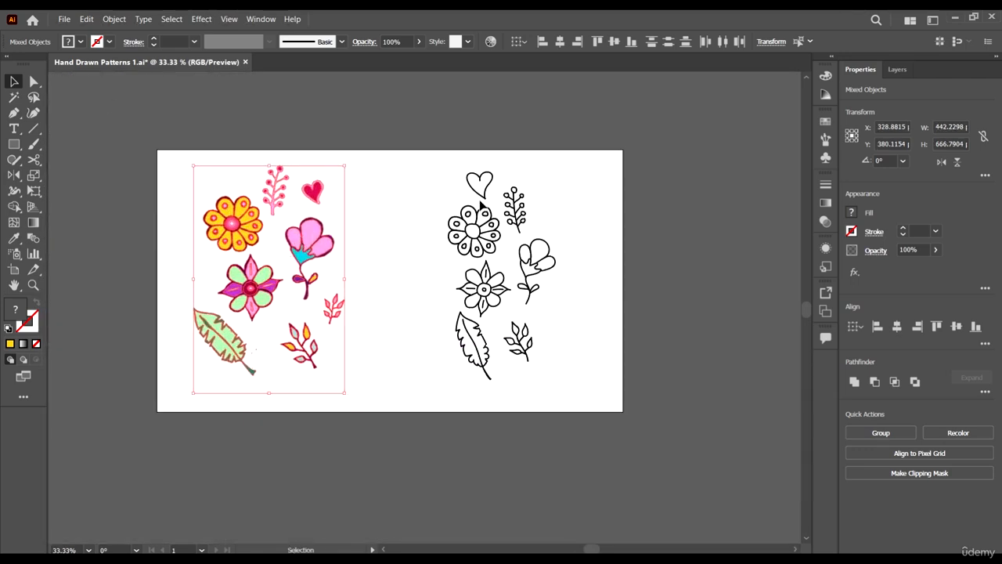
{"action": "left_click", "coordinate": [598, 405]}
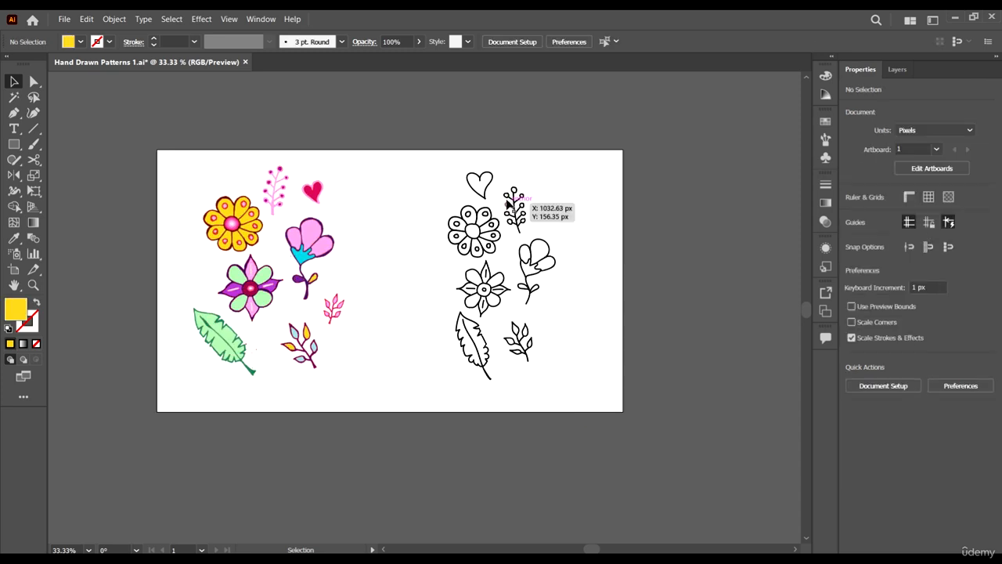
Try the colored heart's pale pink outline color on the line-drawn black heart, and undo it.
{"action": "scroll", "coordinate": [449, 162], "scroll_direction": "up", "scroll_amount": 2}
{"action": "scroll", "coordinate": [452, 196], "scroll_direction": "left", "scroll_amount": 2}
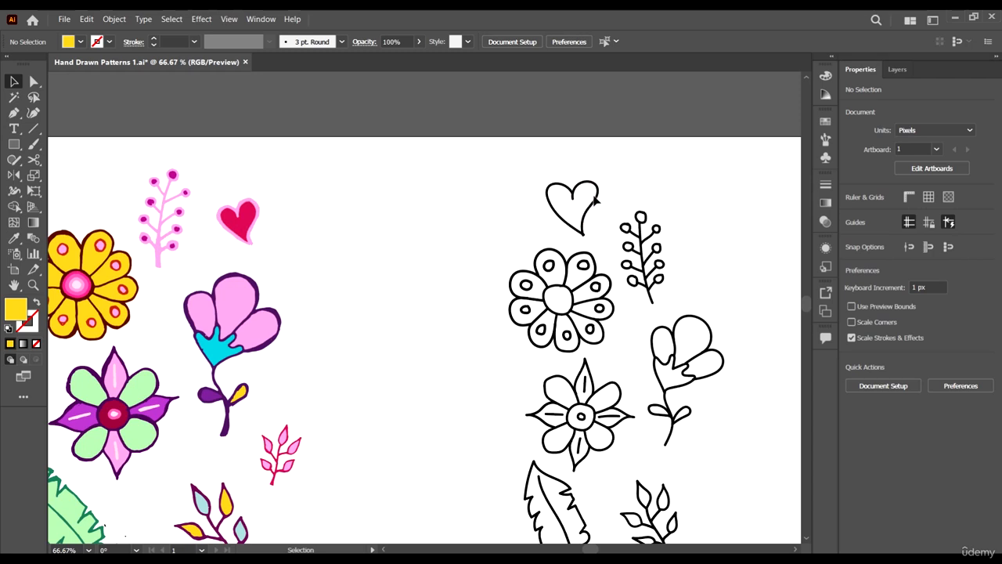
{"action": "left_click", "coordinate": [596, 211]}
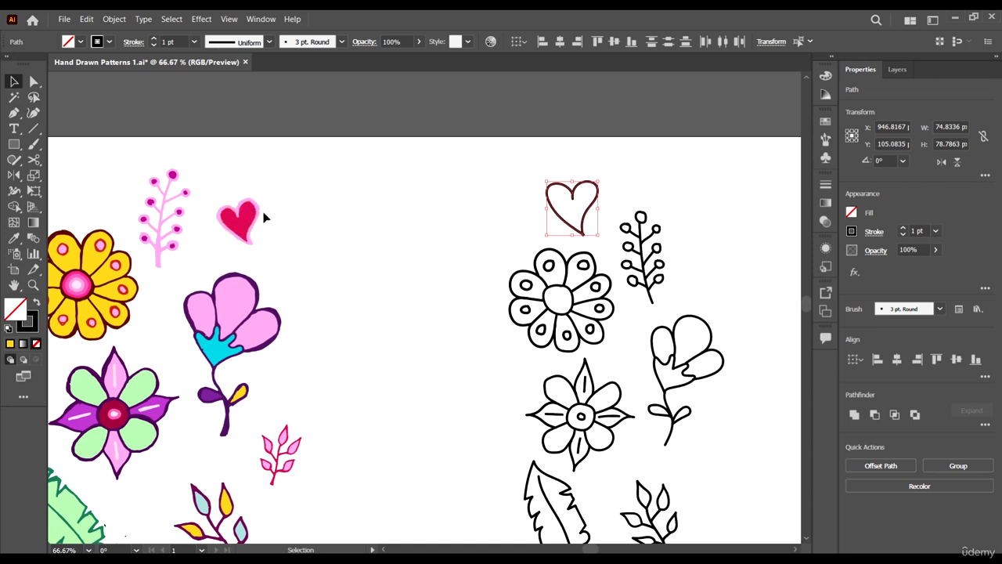
{"action": "left_click", "coordinate": [674, 162]}
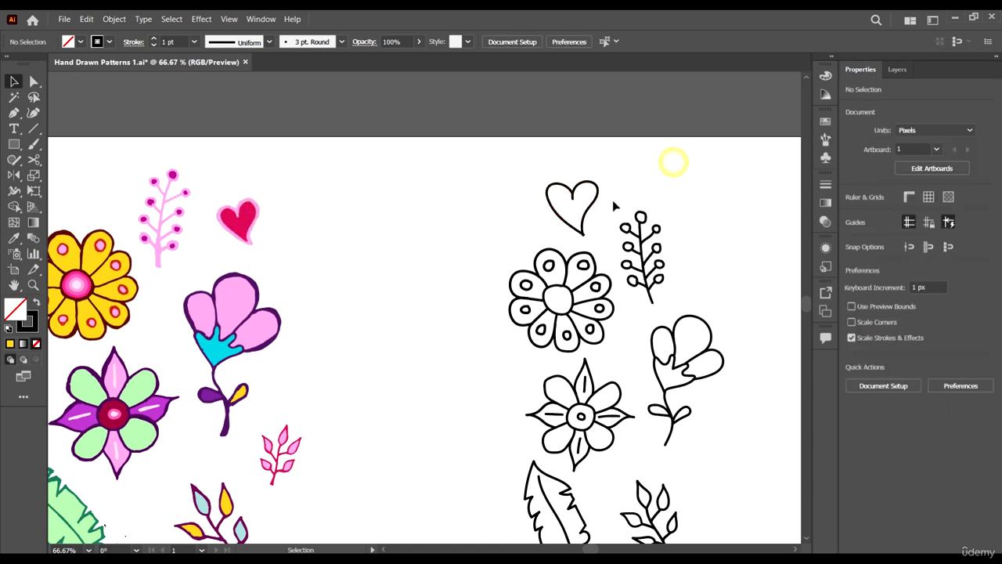
{"action": "left_click_drag", "start_coordinate": [513, 176], "coordinate": [512, 174]}
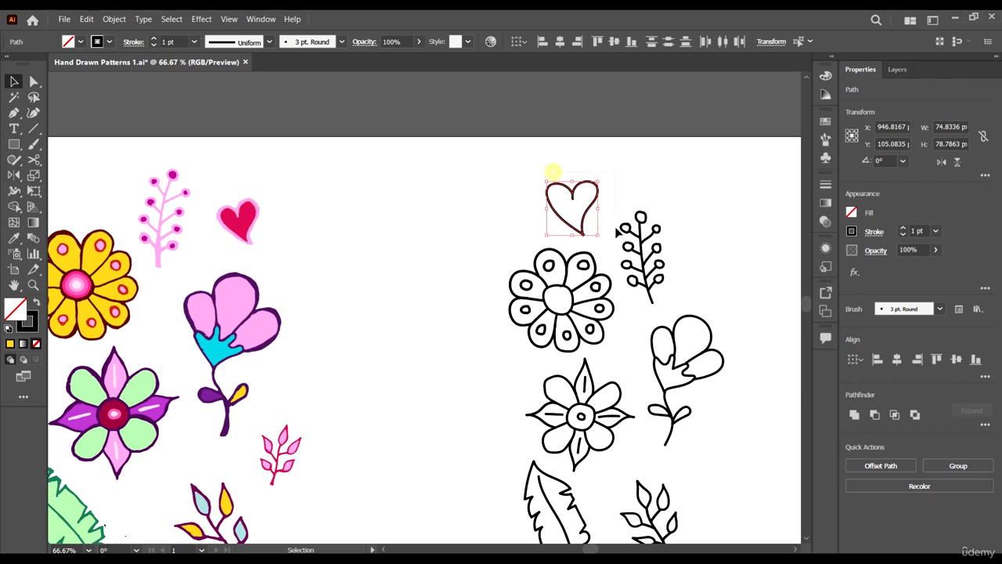
{"action": "key", "text": "i"}
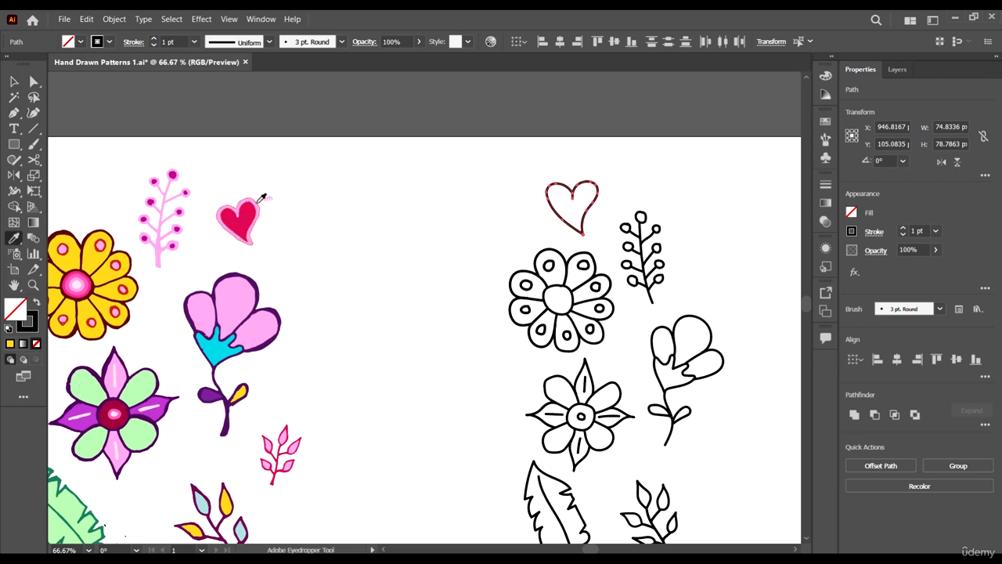
{"action": "left_click", "coordinate": [252, 205]}
{"action": "left_click", "coordinate": [17, 81]}
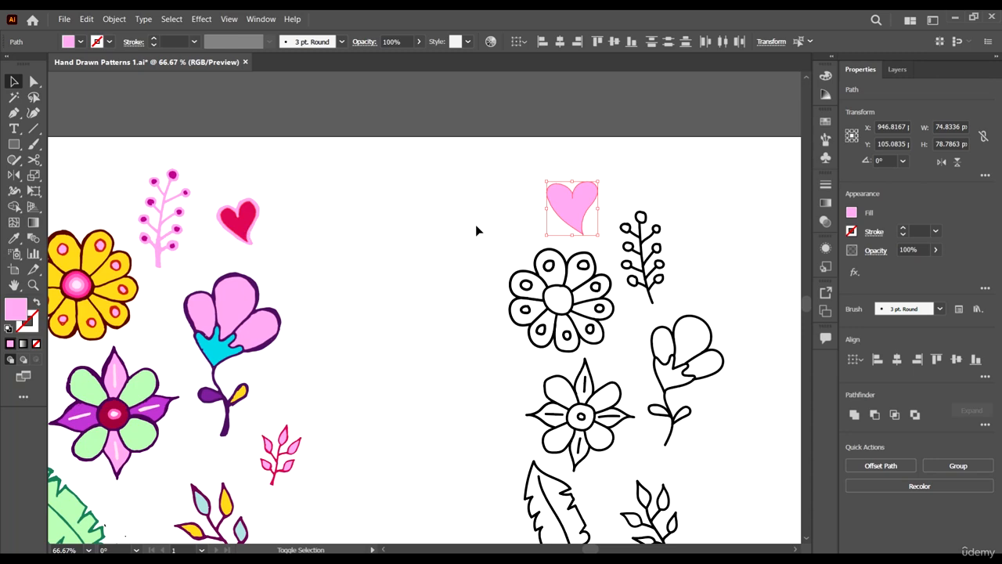
{"action": "key", "text": "ctrl+z"}
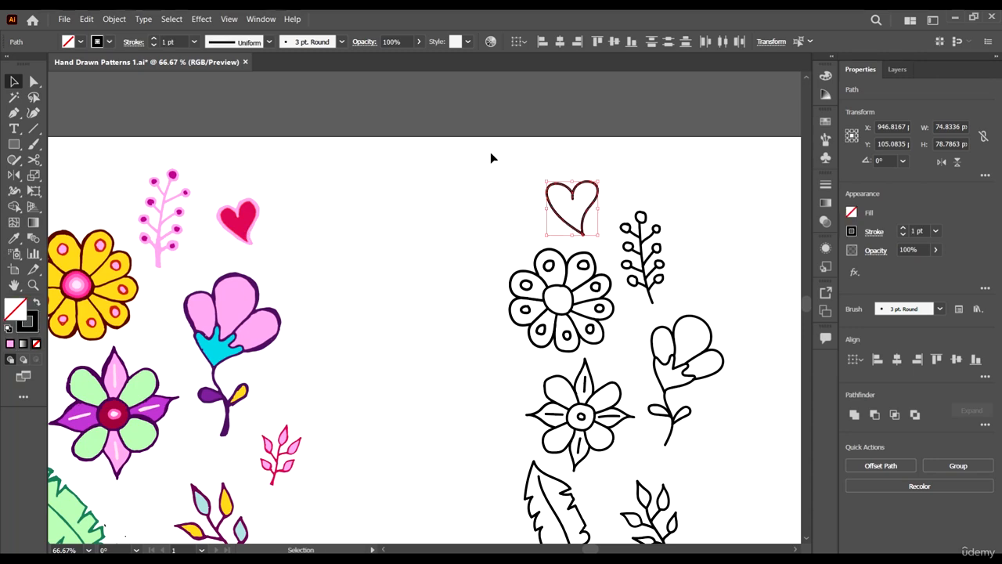
Expand the brush strokes of the line-drawn heart into filled shapes.
{"action": "left_click", "coordinate": [490, 154]}
{"action": "scroll", "coordinate": [572, 200], "scroll_direction": "up", "scroll_amount": 2}
{"action": "scroll", "coordinate": [571, 200], "scroll_direction": "up", "scroll_amount": 1}
{"action": "scroll", "coordinate": [571, 200], "scroll_direction": "down", "scroll_amount": 4}
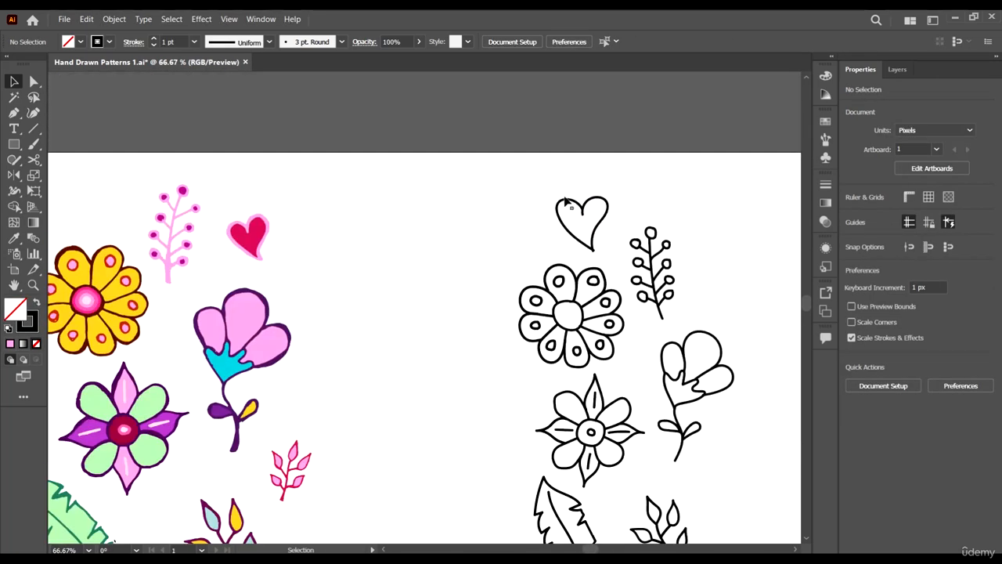
{"action": "scroll", "coordinate": [572, 196], "scroll_direction": "up", "scroll_amount": 5}
{"action": "left_click_drag", "start_coordinate": [513, 340], "coordinate": [241, 115]}
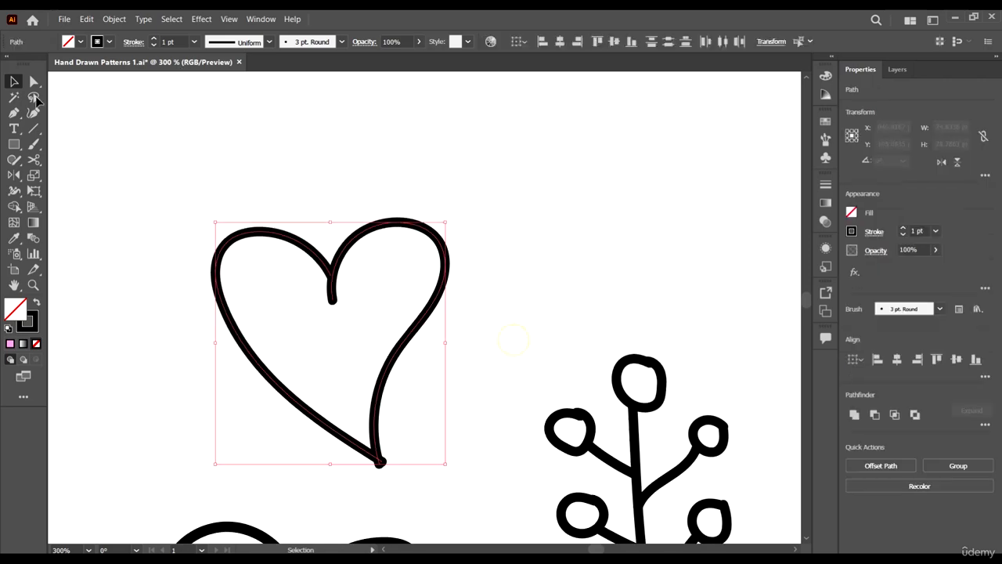
{"action": "left_click", "coordinate": [87, 20]}
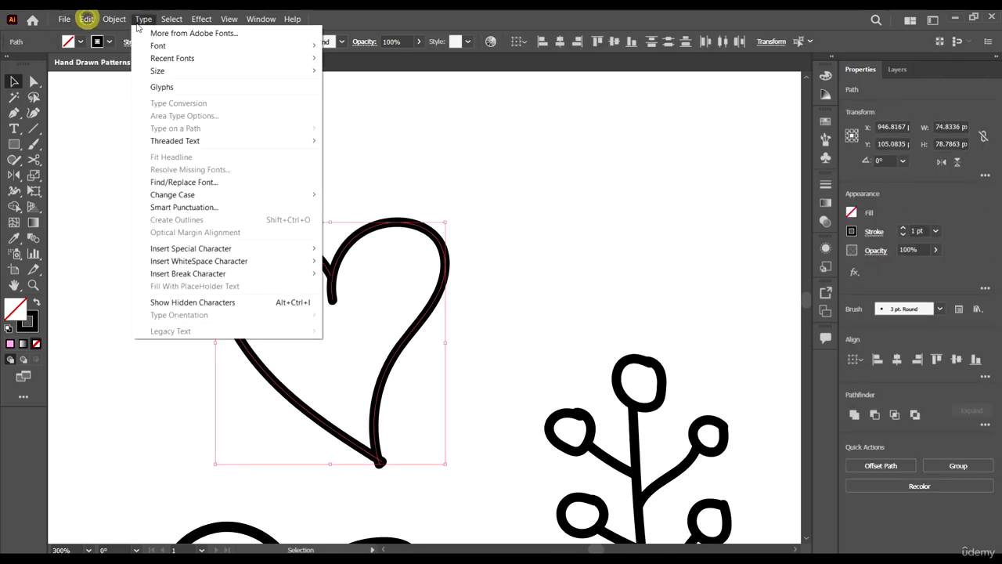
{"action": "left_click", "coordinate": [152, 165]}
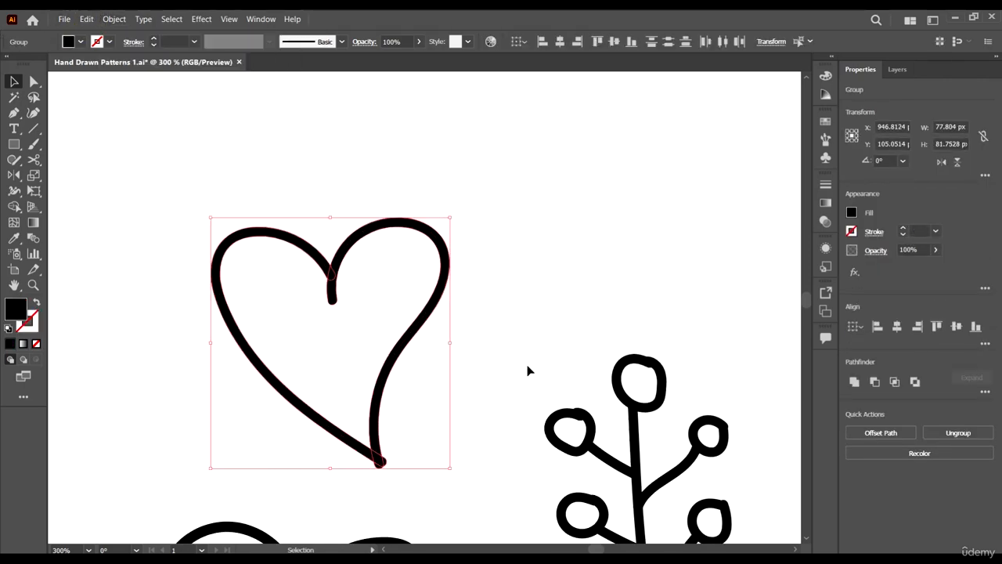
{"action": "left_click", "coordinate": [483, 275]}
Try rotating the right half of the expanded heart, and undo it.
{"action": "scroll", "coordinate": [554, 292], "scroll_direction": "down", "scroll_amount": 3}
{"action": "scroll", "coordinate": [506, 357], "scroll_direction": "up", "scroll_amount": 4}
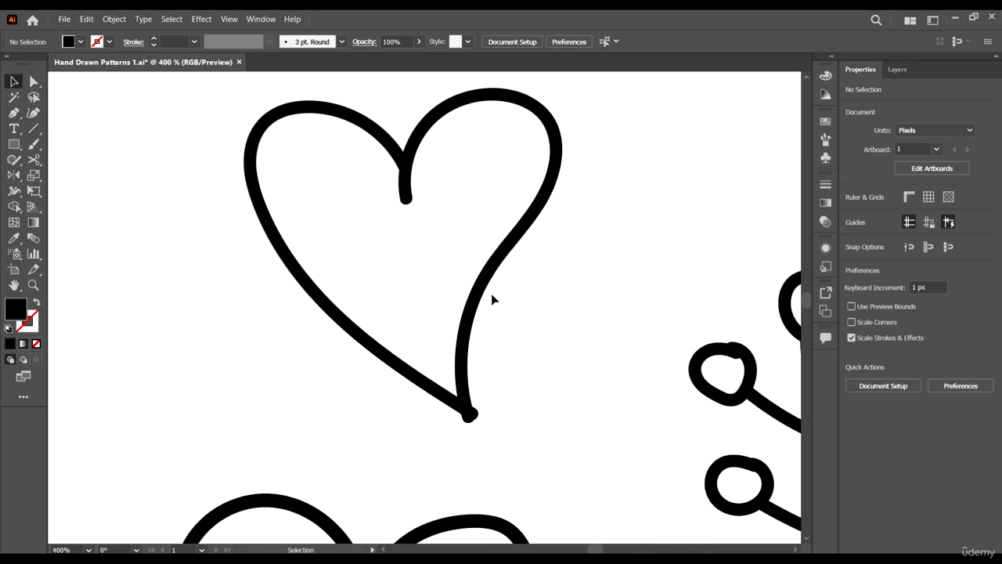
{"action": "left_click", "coordinate": [481, 278]}
{"action": "scroll", "coordinate": [480, 275], "scroll_direction": "up", "scroll_amount": 1}
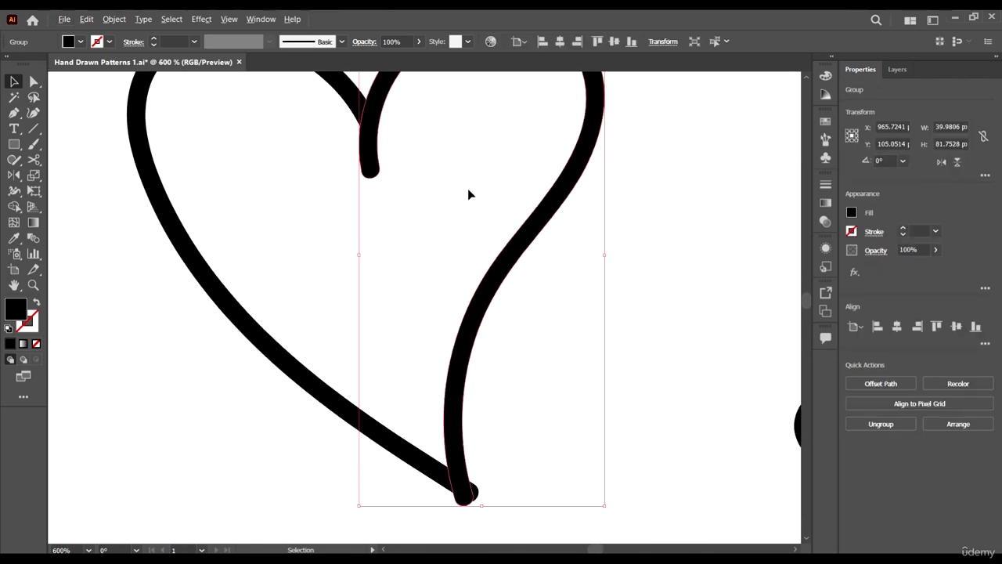
{"action": "scroll", "coordinate": [467, 194], "scroll_direction": "down", "scroll_amount": 3}
{"action": "scroll", "coordinate": [510, 302], "scroll_direction": "up", "scroll_amount": 1}
{"action": "left_click_drag", "start_coordinate": [514, 334], "coordinate": [397, 210]}
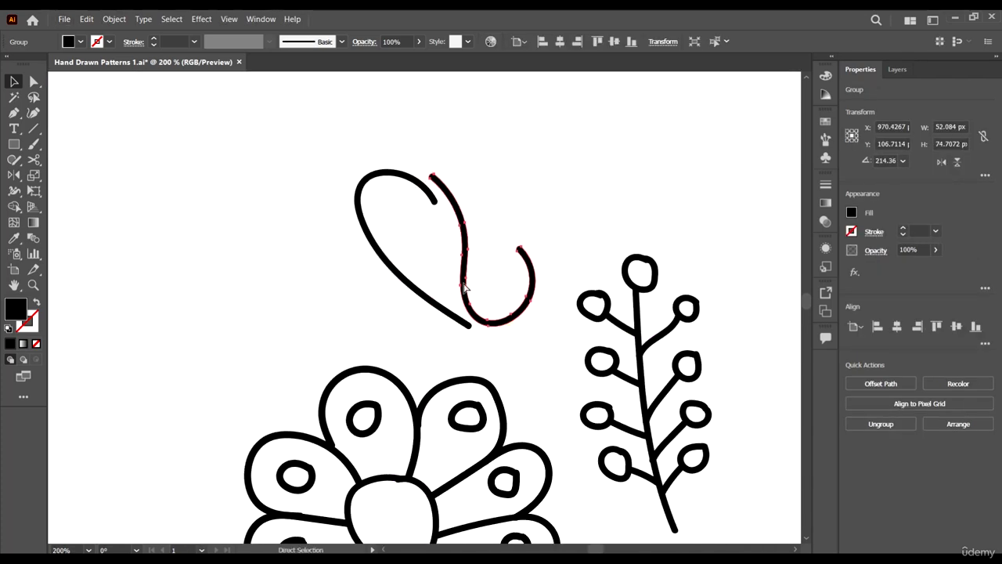
{"action": "key", "text": "ctrl+z"}
Unite both halves of the expanded heart into one compound path.
{"action": "scroll", "coordinate": [537, 298], "scroll_direction": "up", "scroll_amount": 2}
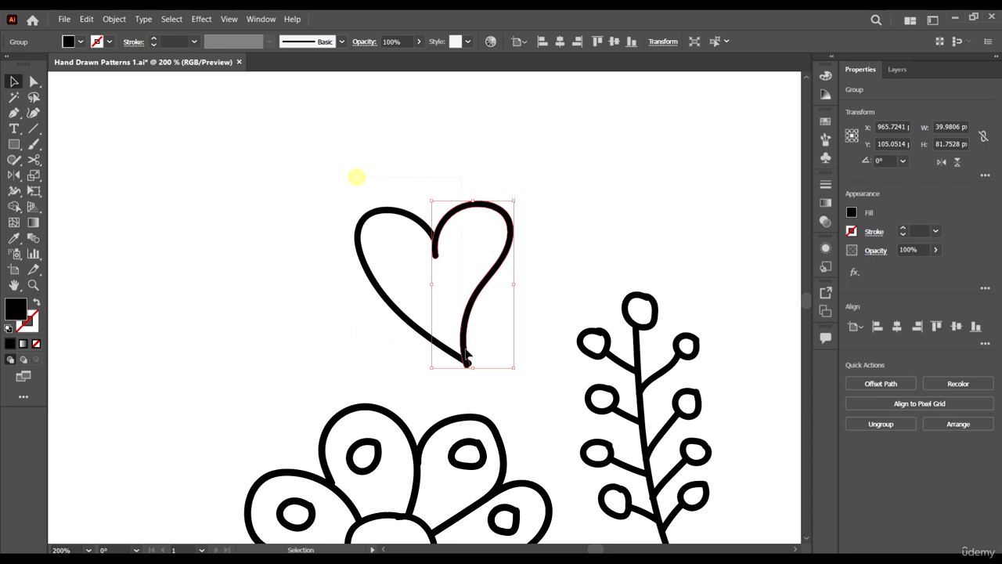
{"action": "left_click_drag", "start_coordinate": [467, 357], "coordinate": [519, 372]}
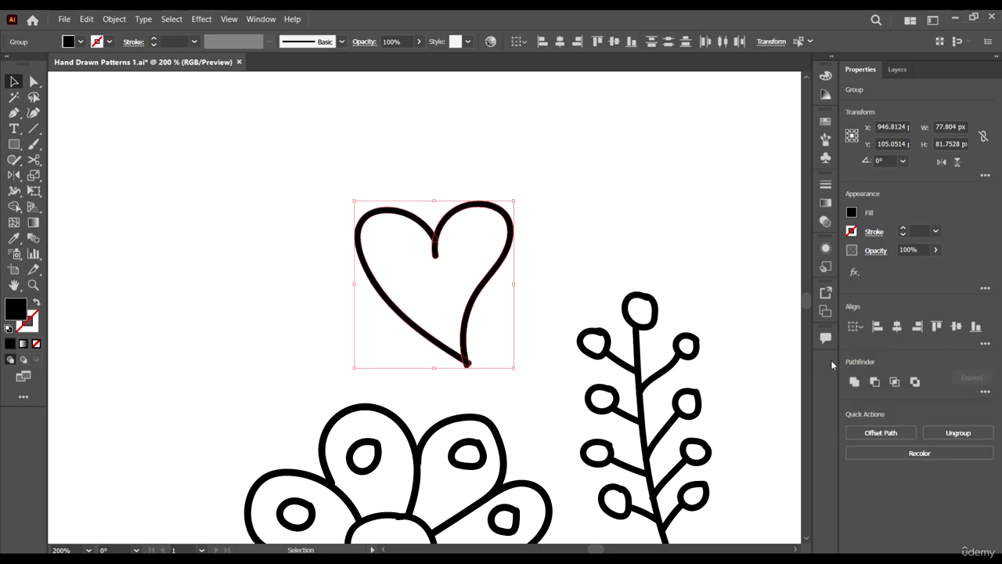
{"action": "left_click", "coordinate": [856, 383]}
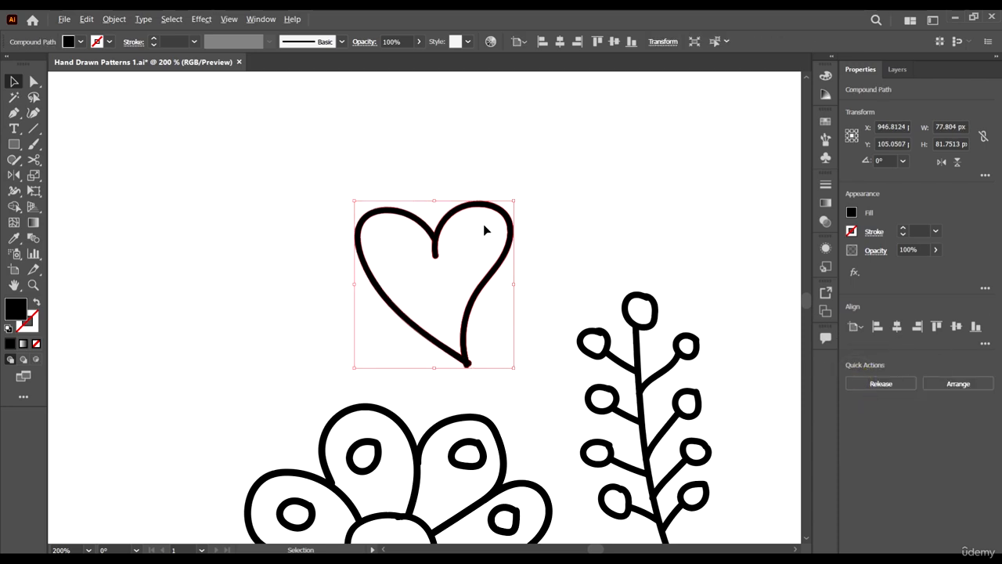
{"action": "scroll", "coordinate": [509, 235], "scroll_direction": "down", "scroll_amount": 3}
{"action": "scroll", "coordinate": [548, 243], "scroll_direction": "left", "scroll_amount": 2}
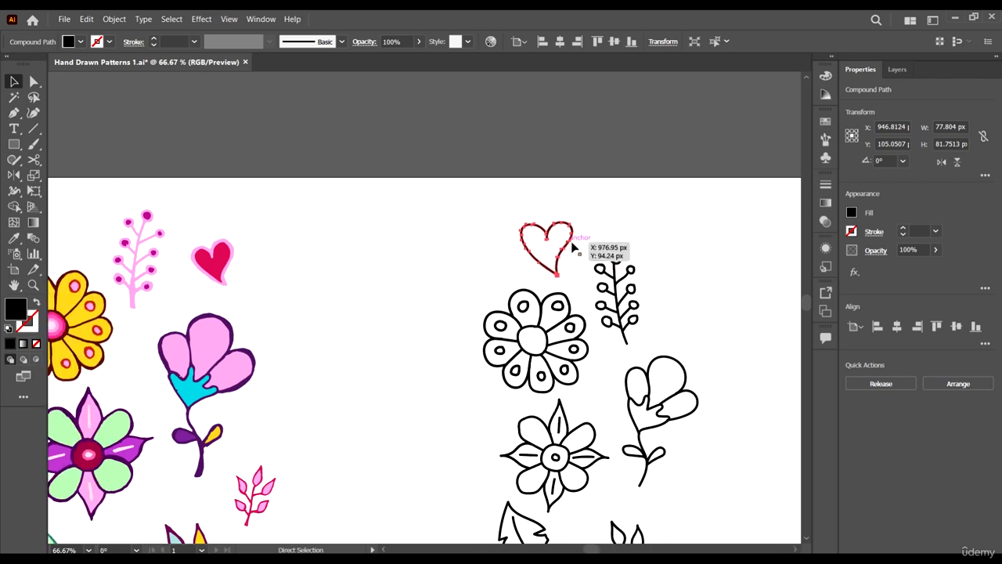
{"action": "scroll", "coordinate": [595, 240], "scroll_direction": "up", "scroll_amount": 1}
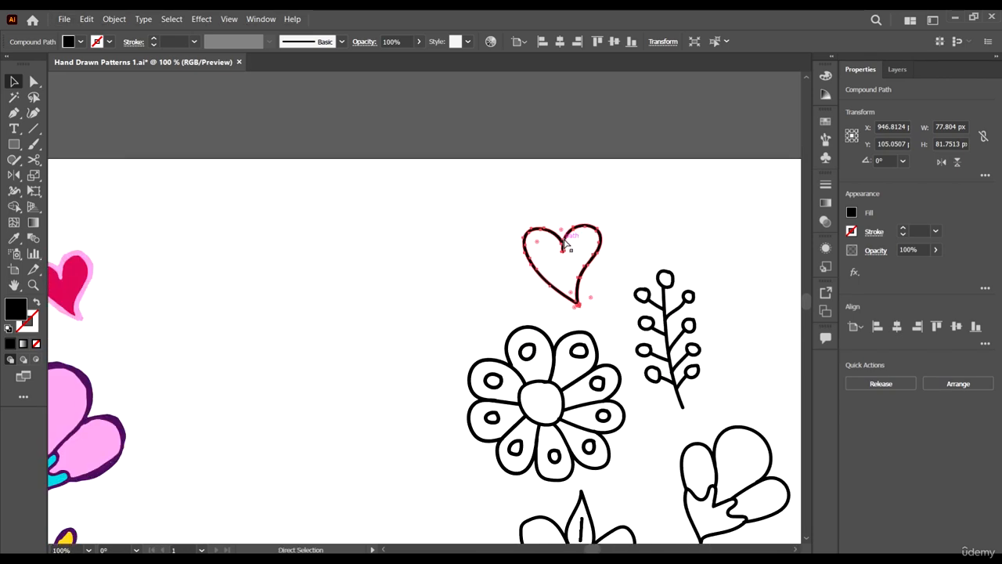
Apply the colored heart's pale pink outline color to the united line-drawn heart with the Eyedropper.
{"action": "scroll", "coordinate": [595, 246], "scroll_direction": "left", "scroll_amount": 1}
{"action": "key", "text": "i"}
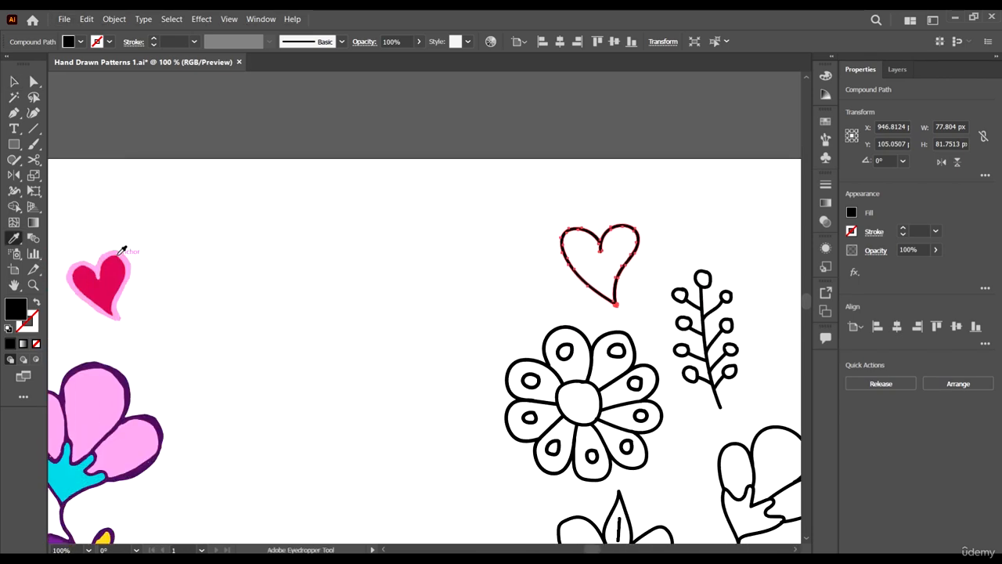
{"action": "left_click", "coordinate": [117, 249]}
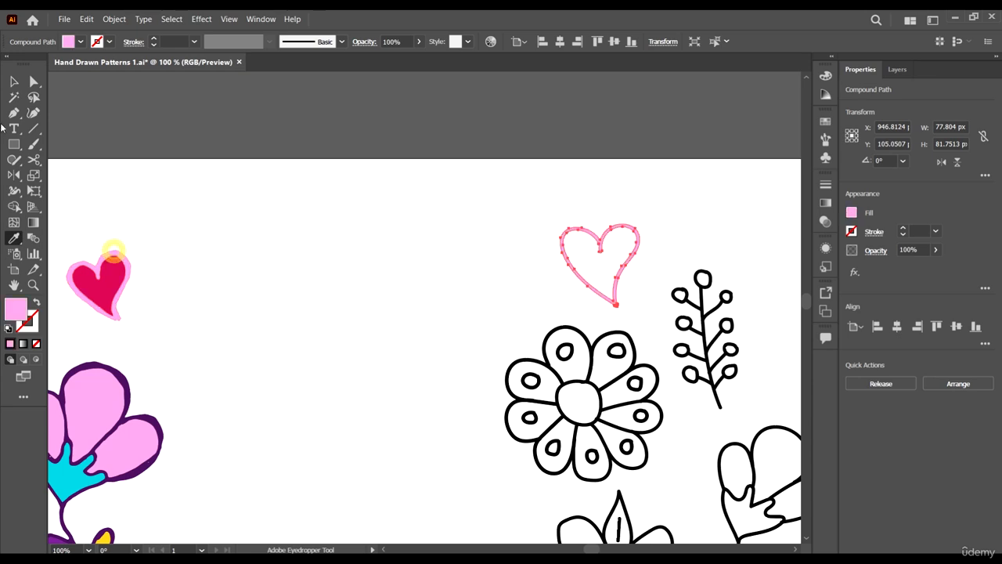
{"action": "left_click", "coordinate": [14, 80]}
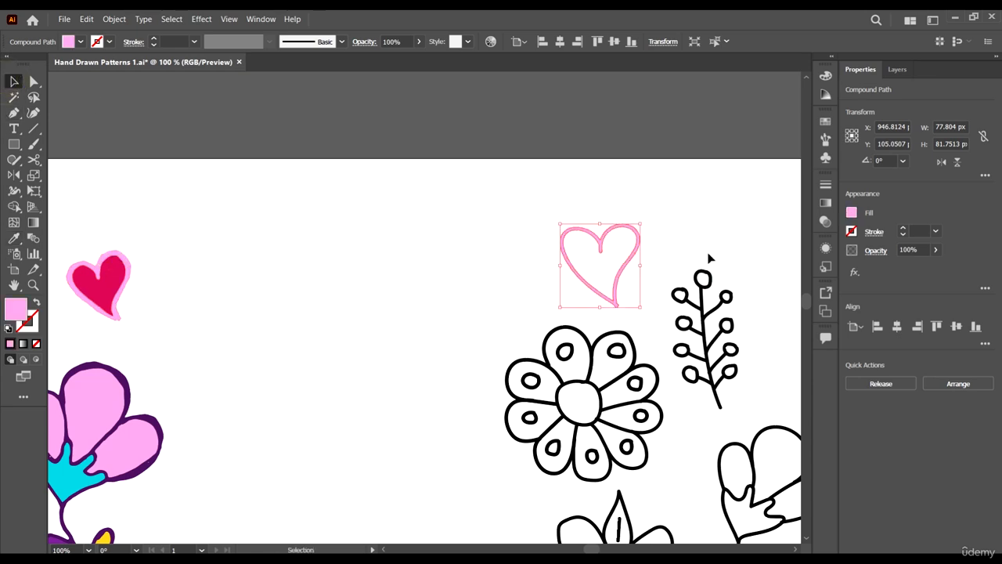
{"action": "scroll", "coordinate": [617, 249], "scroll_direction": "up", "scroll_amount": 4}
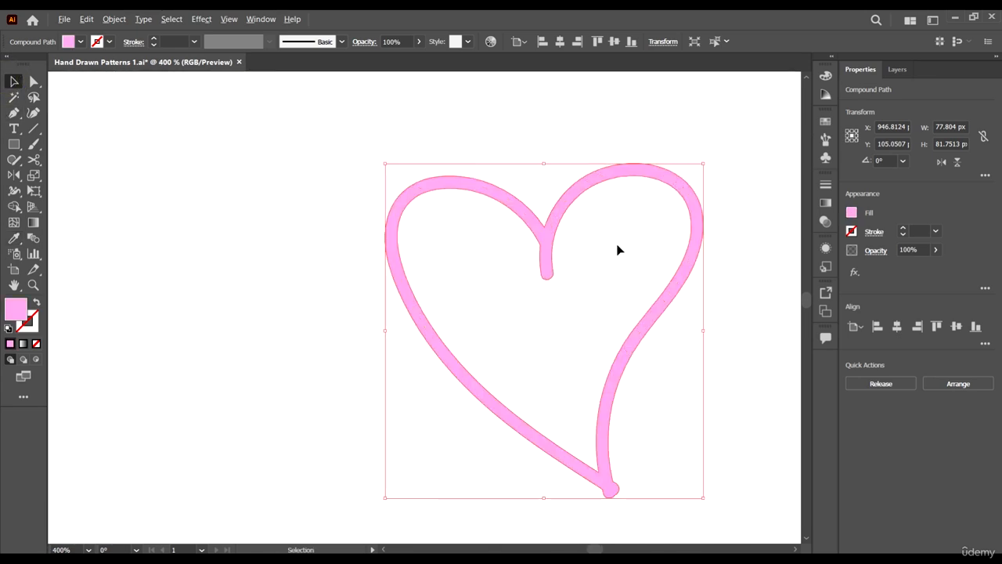
{"action": "scroll", "coordinate": [555, 290], "scroll_direction": "down", "scroll_amount": 5}
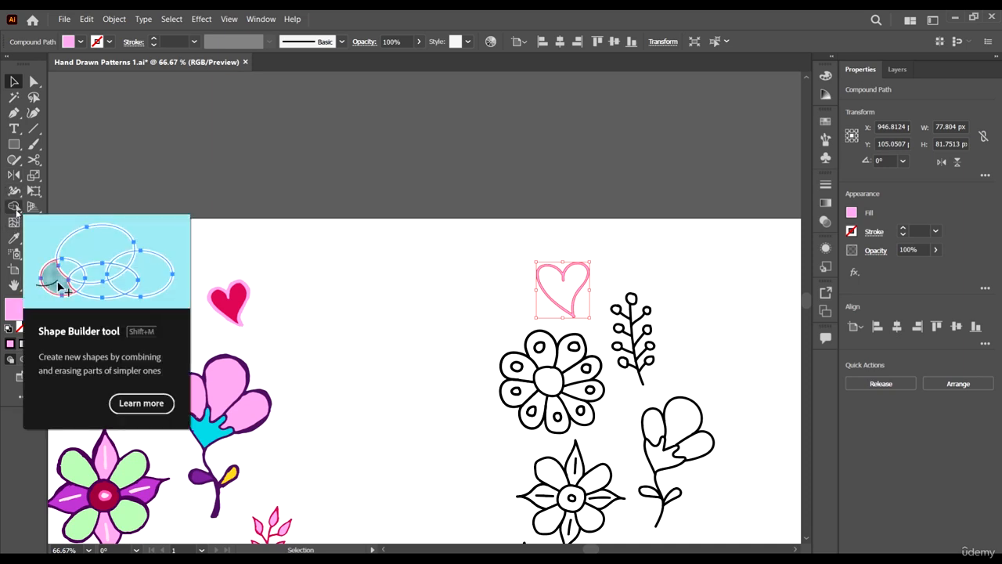
Set the Shape Builder options to gap detection on with a Large gap length.
{"action": "double_click", "coordinate": [17, 210]}
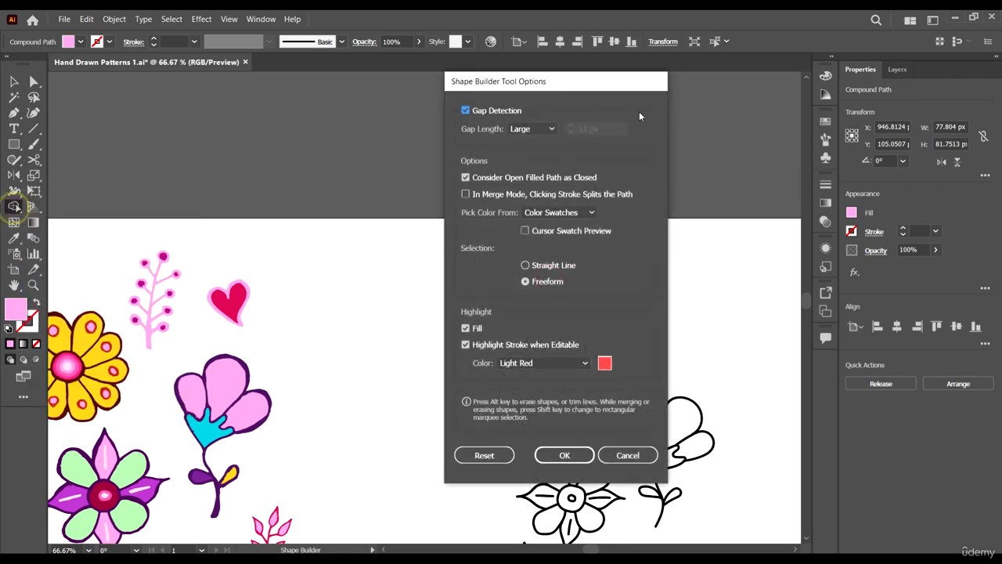
{"action": "left_click_drag", "start_coordinate": [585, 81], "coordinate": [686, 73]}
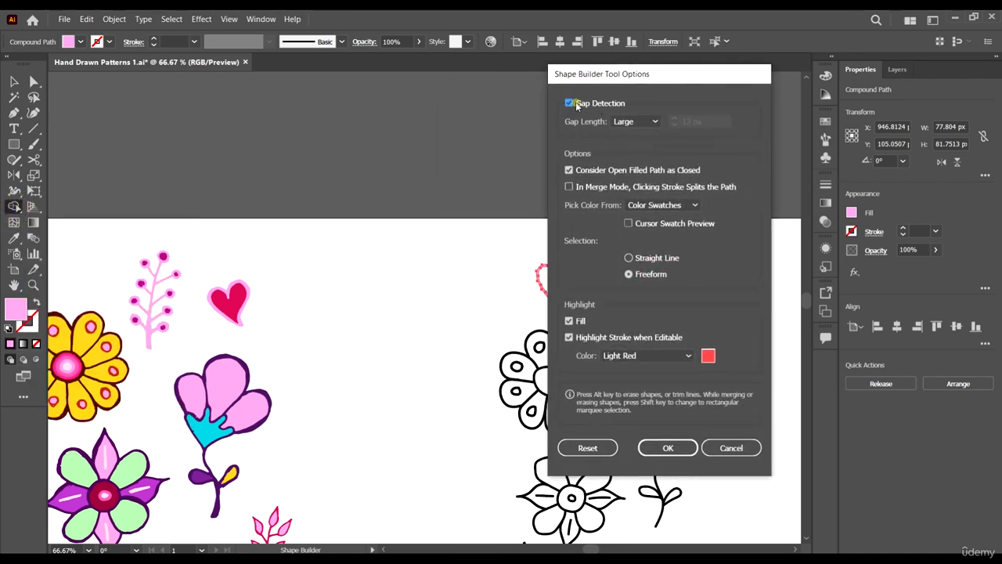
{"action": "left_click", "coordinate": [569, 103]}
{"action": "left_click", "coordinate": [646, 123]}
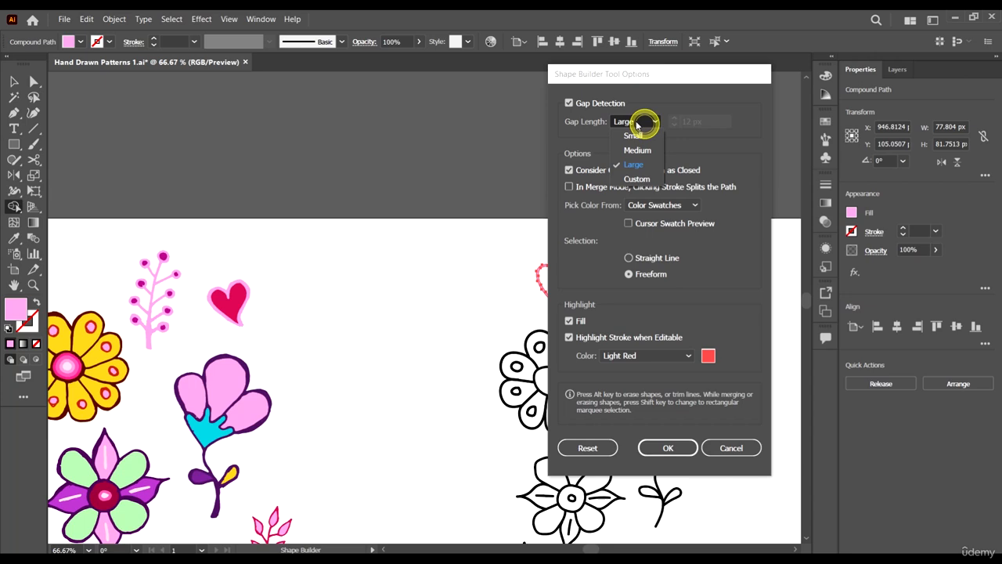
{"action": "left_click", "coordinate": [636, 165]}
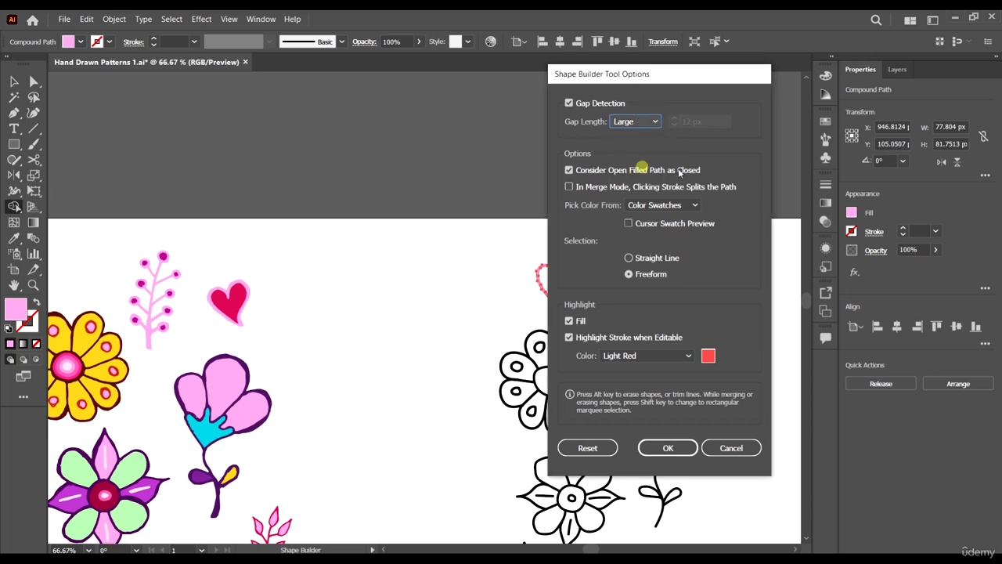
{"action": "left_click", "coordinate": [666, 448]}
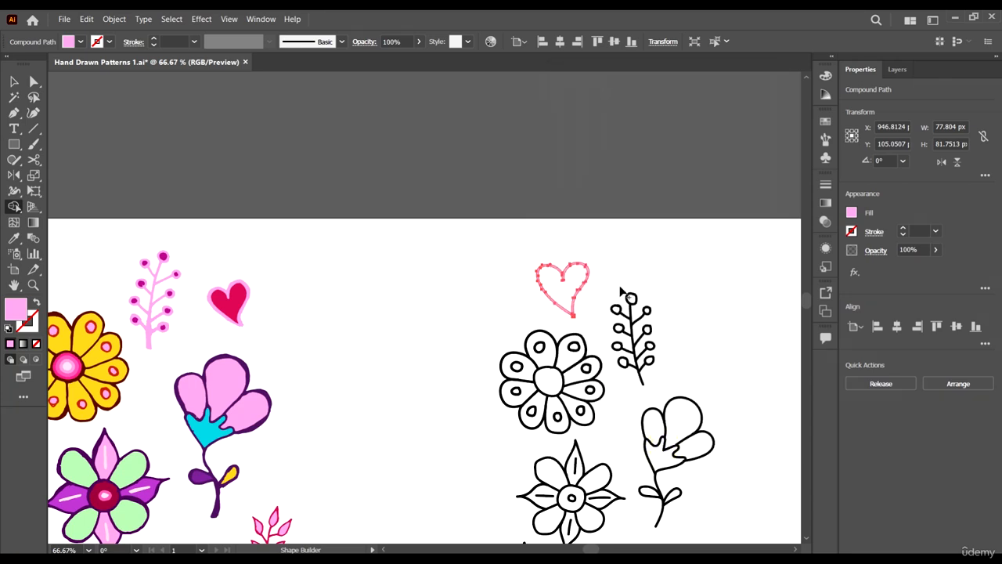
{"action": "scroll", "coordinate": [621, 291], "scroll_direction": "down", "scroll_amount": 2}
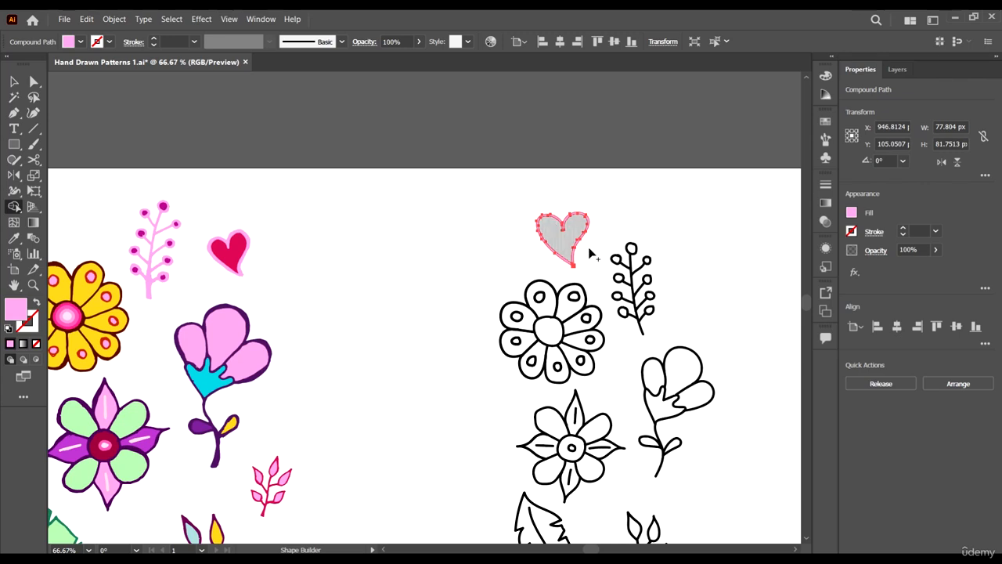
{"action": "key", "text": "v"}
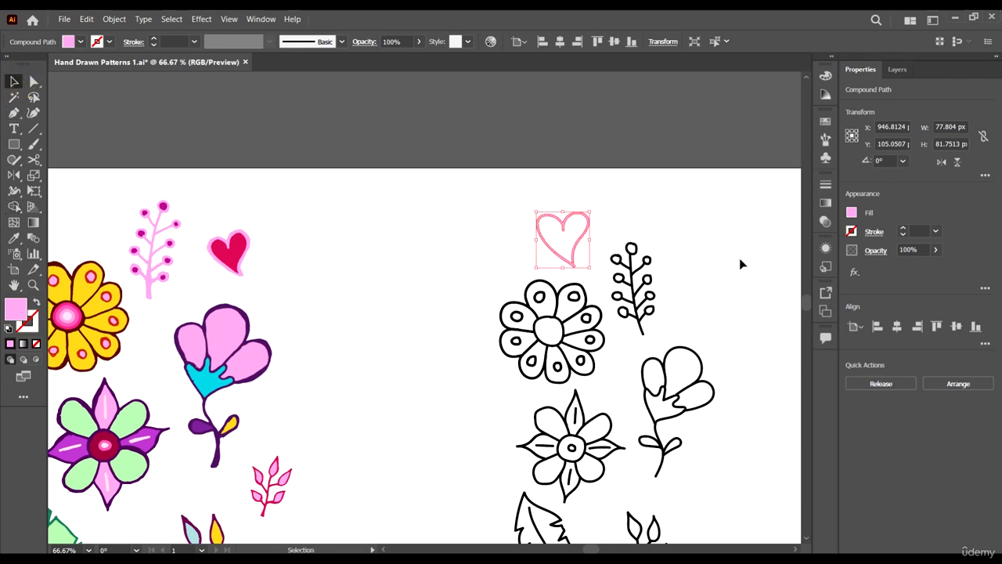
{"action": "scroll", "coordinate": [571, 231], "scroll_direction": "down", "scroll_amount": 1}
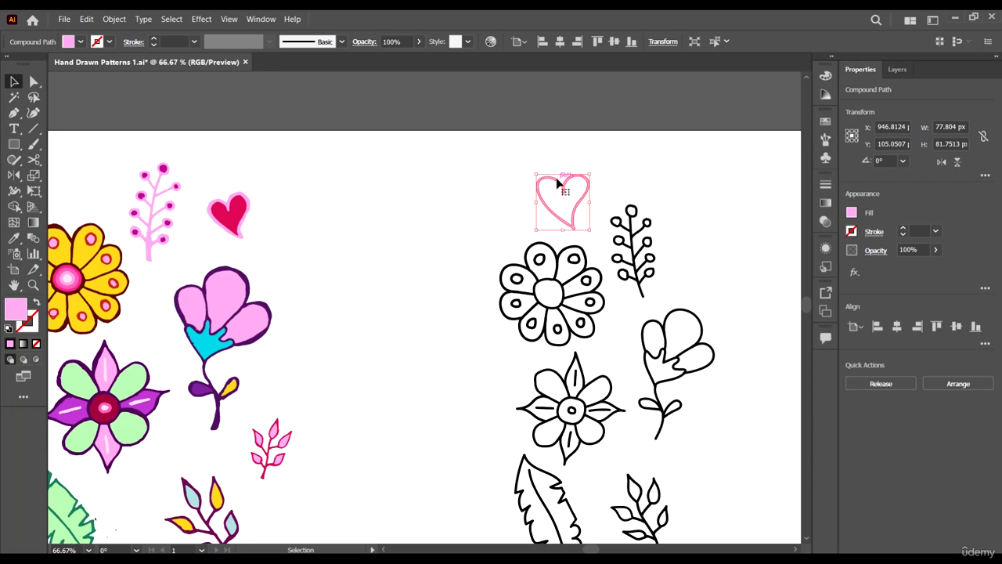
Select the crimson inner shape of the colored heart and show its RGB and hex color values.
{"action": "left_click", "coordinate": [382, 260]}
{"action": "scroll", "coordinate": [234, 207], "scroll_direction": "up", "scroll_amount": 4}
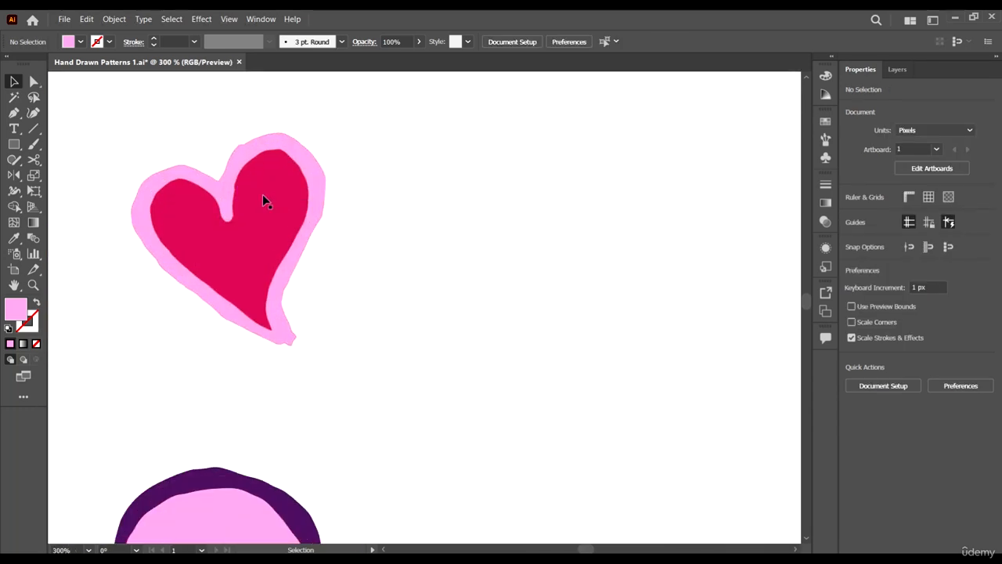
{"action": "left_click", "coordinate": [262, 197]}
{"action": "scroll", "coordinate": [255, 205], "scroll_direction": "down", "scroll_amount": 4}
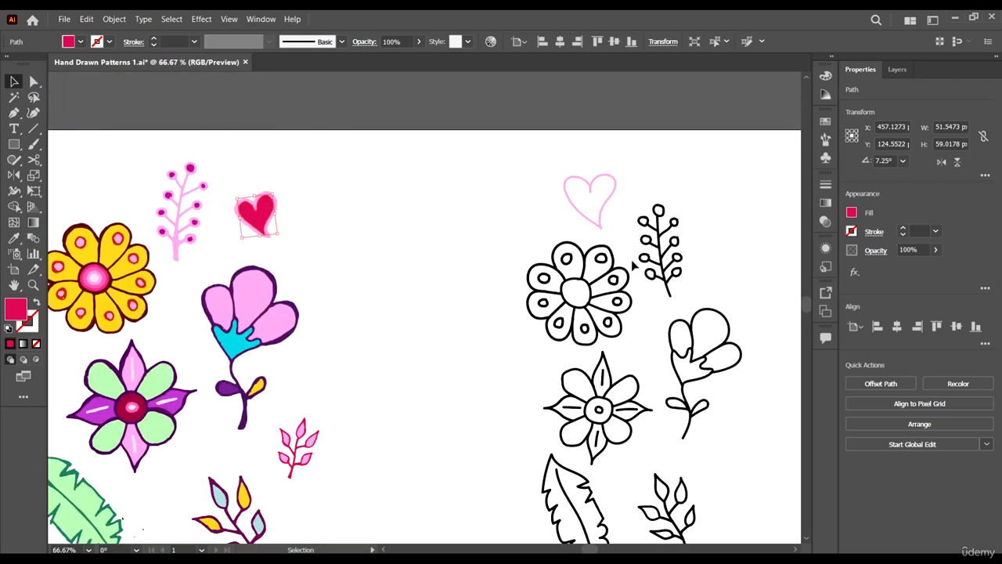
{"action": "scroll", "coordinate": [470, 224], "scroll_direction": "right", "scroll_amount": 2}
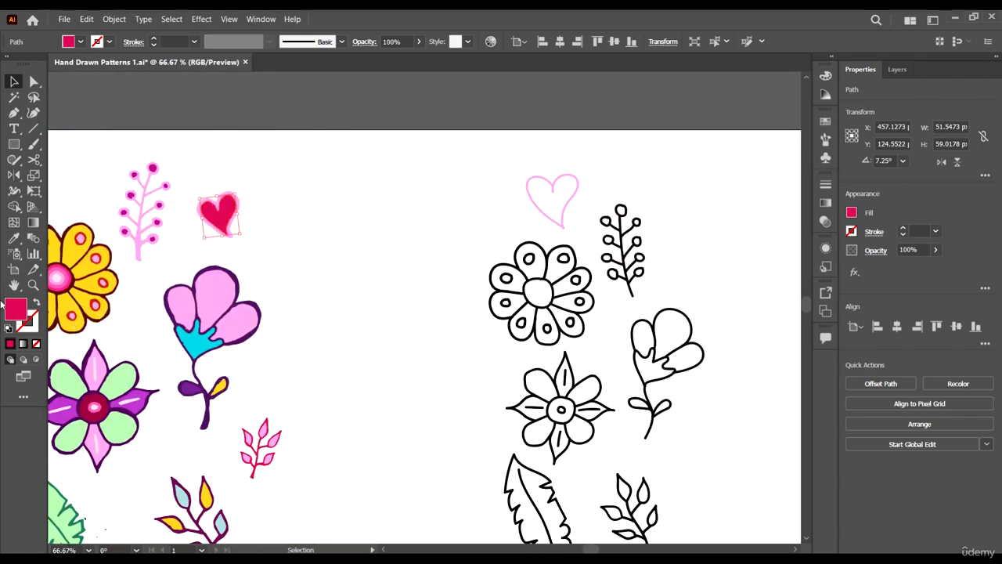
{"action": "left_click", "coordinate": [826, 94]}
{"action": "left_click", "coordinate": [825, 75]}
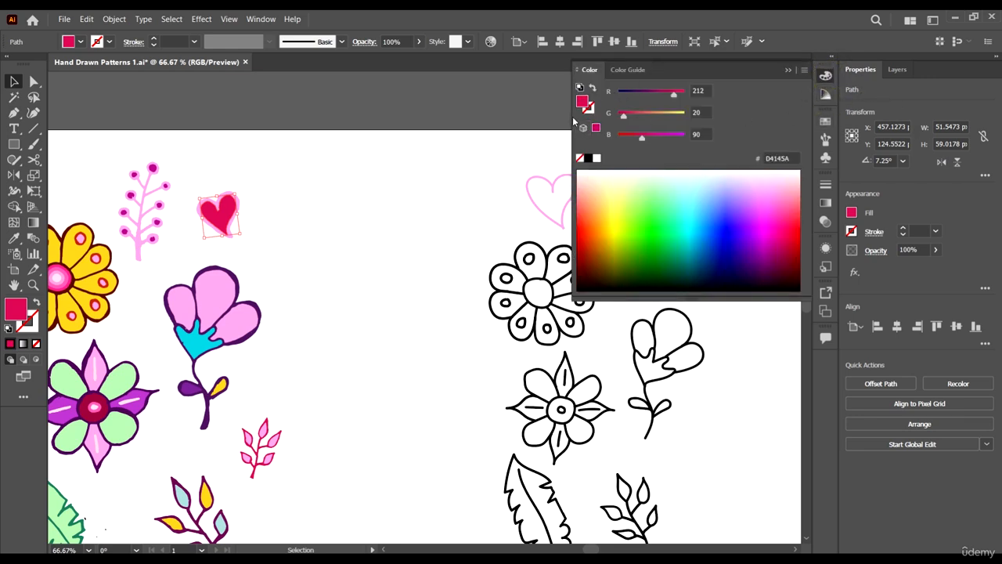
{"action": "left_click_drag", "start_coordinate": [574, 121], "coordinate": [630, 122]}
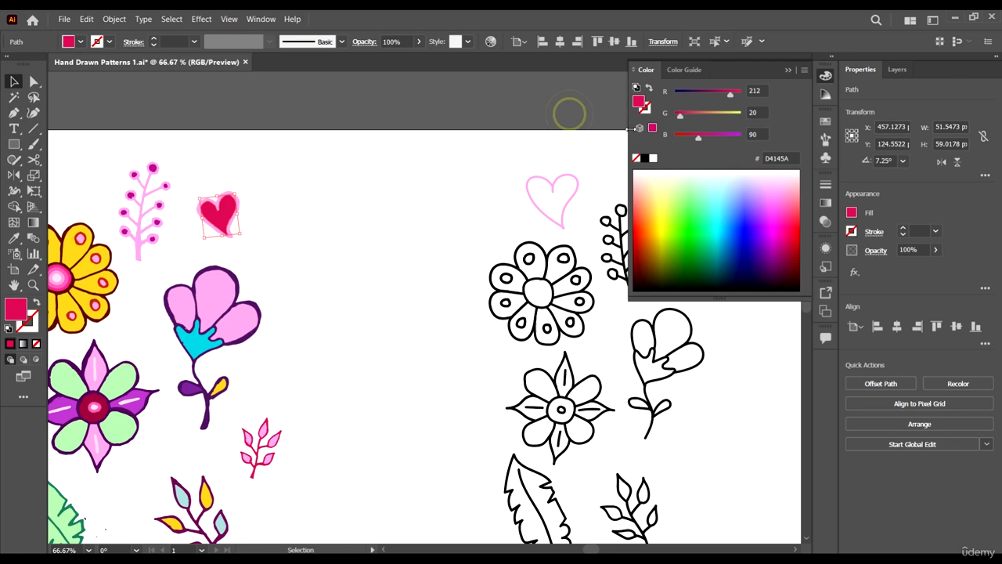
Copy the hex code D4145A of the colored heart's crimson fill.
{"action": "left_click", "coordinate": [783, 159]}
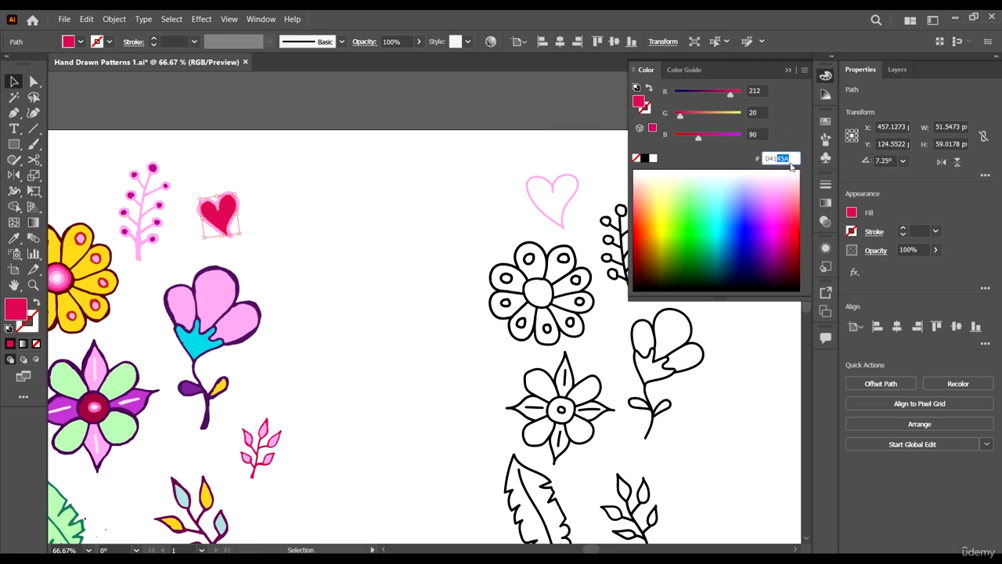
{"action": "double_click", "coordinate": [792, 158]}
{"action": "right_click", "coordinate": [780, 157]}
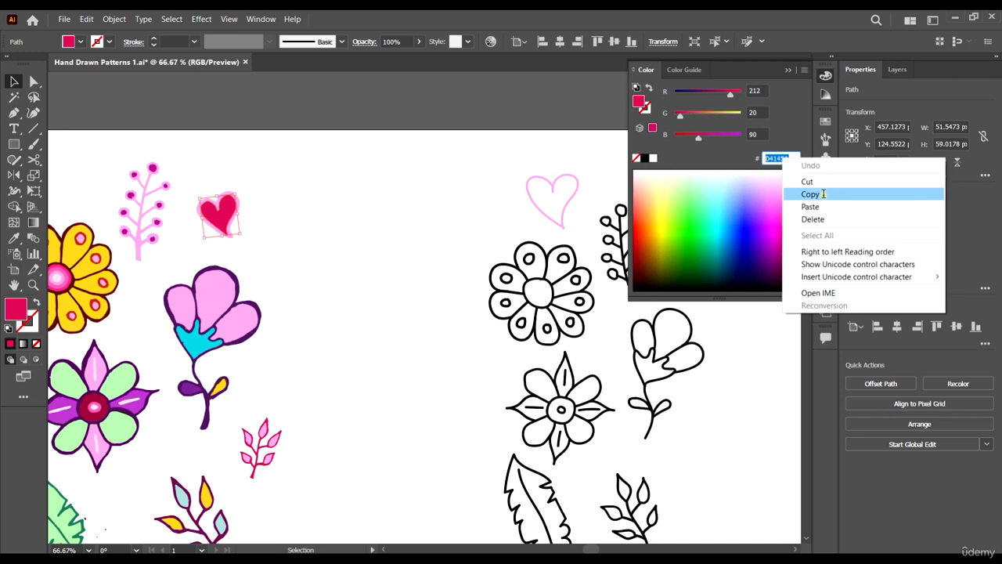
{"action": "left_click", "coordinate": [792, 194]}
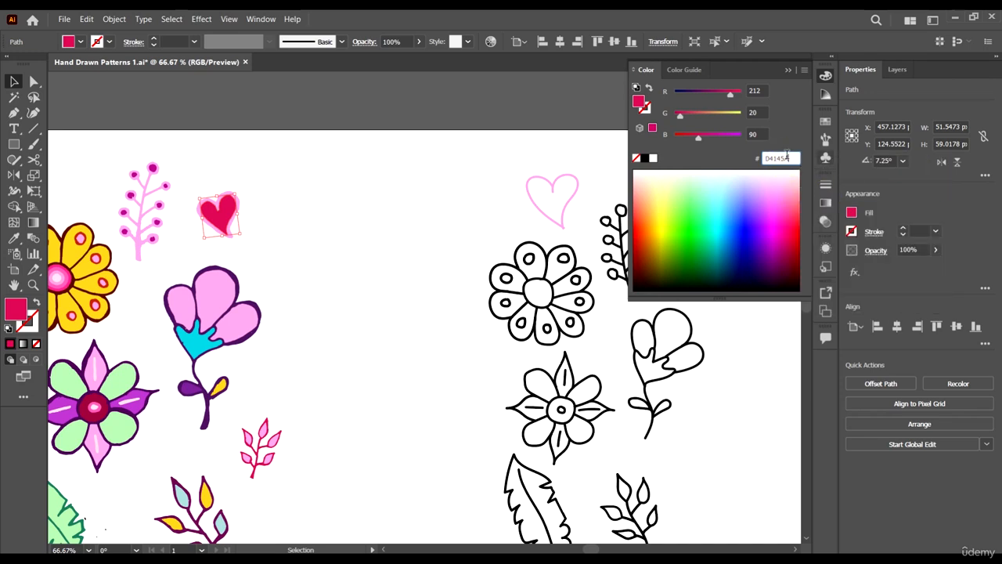
{"action": "left_click_drag", "start_coordinate": [791, 158], "coordinate": [782, 159]}
{"action": "right_click", "coordinate": [778, 154]}
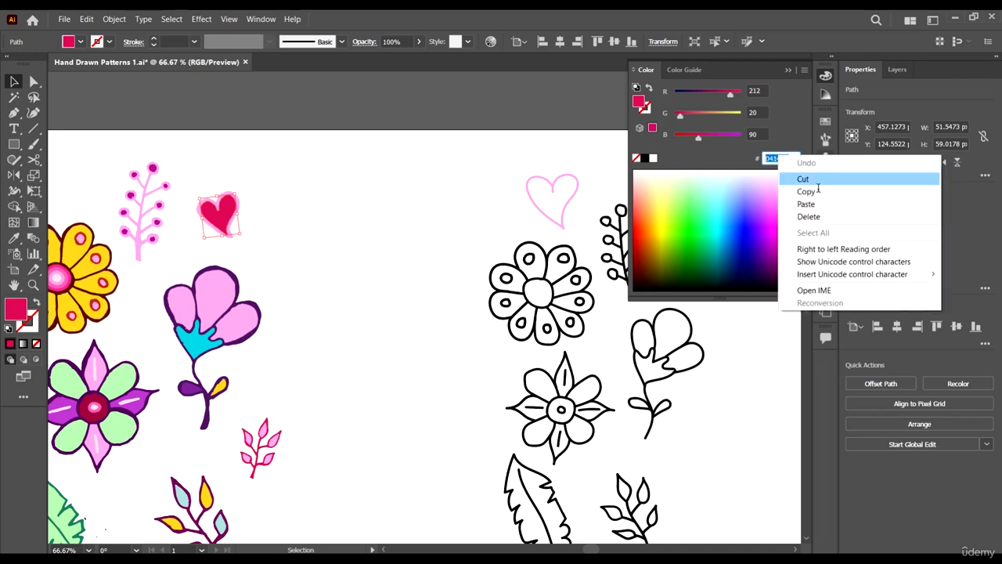
{"action": "left_click", "coordinate": [793, 194]}
Turn the empty interior of the line-drawn heart into a pale pink filled shape with Shape Builder.
{"action": "scroll", "coordinate": [582, 241], "scroll_direction": "right", "scroll_amount": 2}
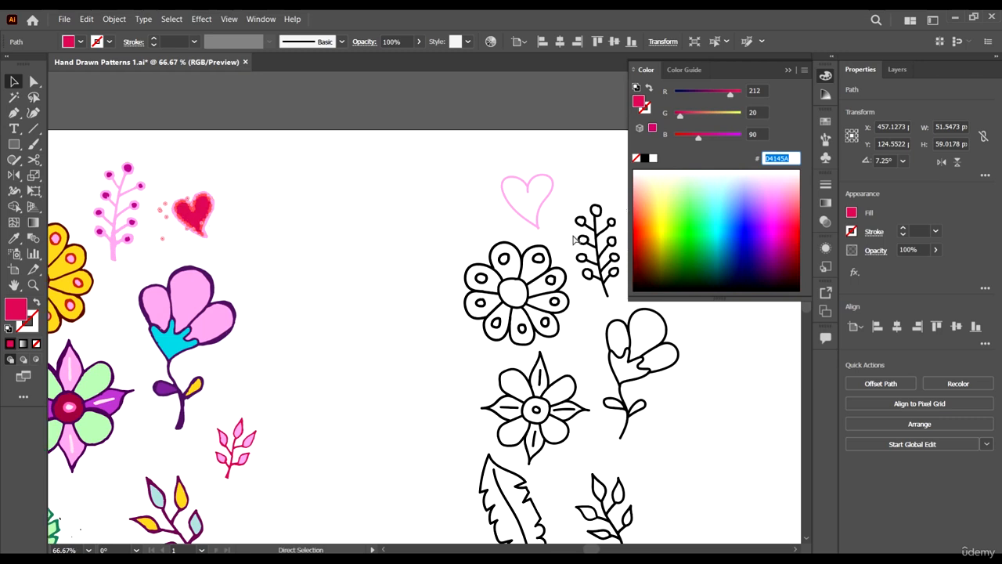
{"action": "left_click", "coordinate": [537, 196]}
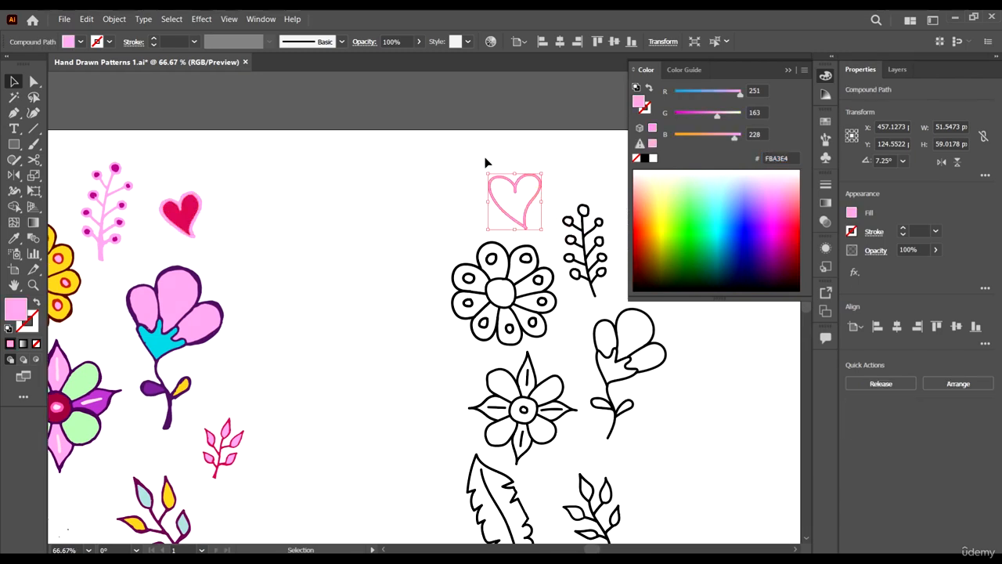
{"action": "left_click", "coordinate": [14, 207]}
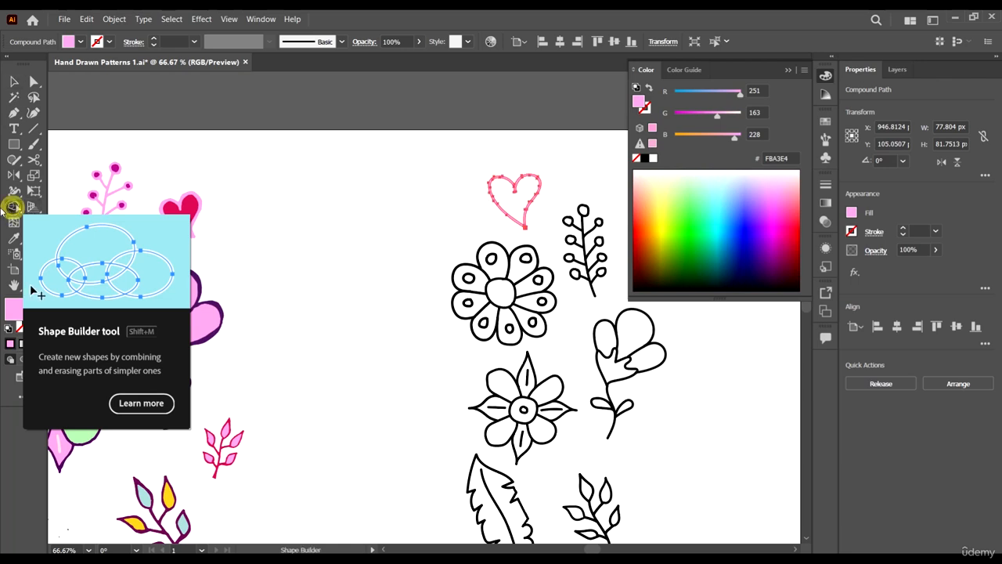
{"action": "left_click", "coordinate": [515, 202]}
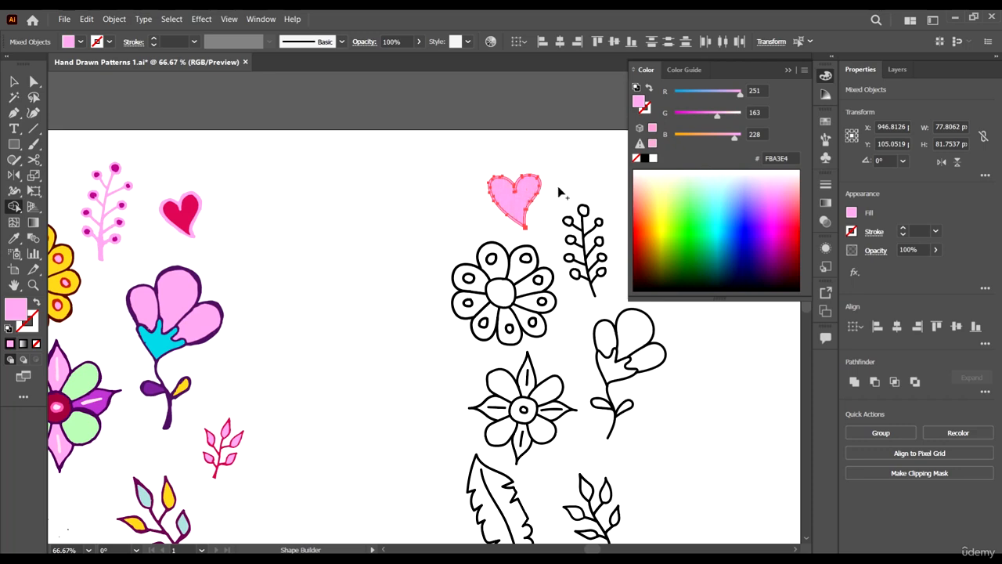
Set the Shape Builder fill color to hex D4145A for coloring the line-drawn heart's interior.
{"action": "scroll", "coordinate": [555, 188], "scroll_direction": "up", "scroll_amount": 5}
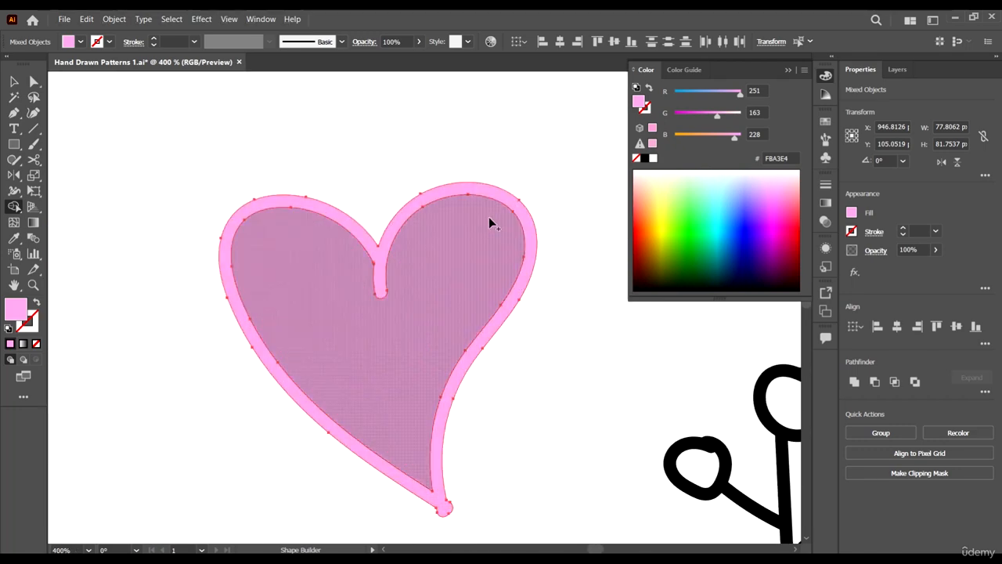
{"action": "scroll", "coordinate": [573, 248], "scroll_direction": "down", "scroll_amount": 6}
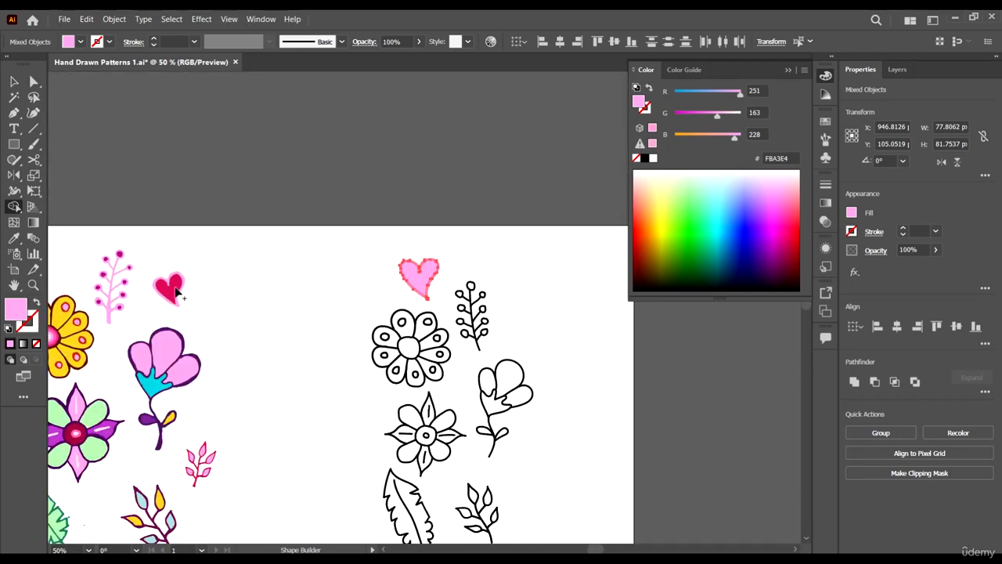
{"action": "scroll", "coordinate": [427, 289], "scroll_direction": "up", "scroll_amount": 3}
{"action": "scroll", "coordinate": [514, 202], "scroll_direction": "up", "scroll_amount": 4}
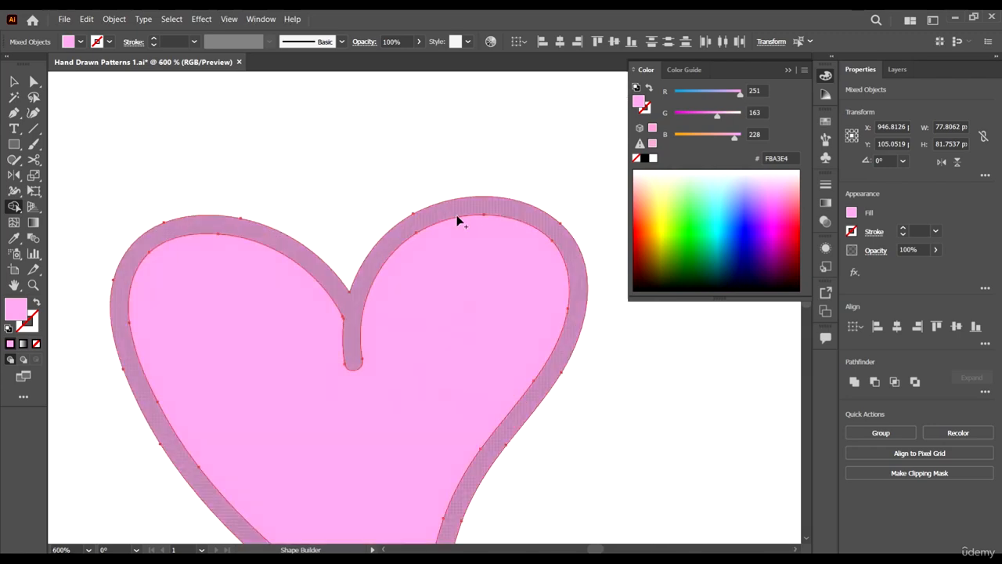
{"action": "scroll", "coordinate": [480, 213], "scroll_direction": "down", "scroll_amount": 3}
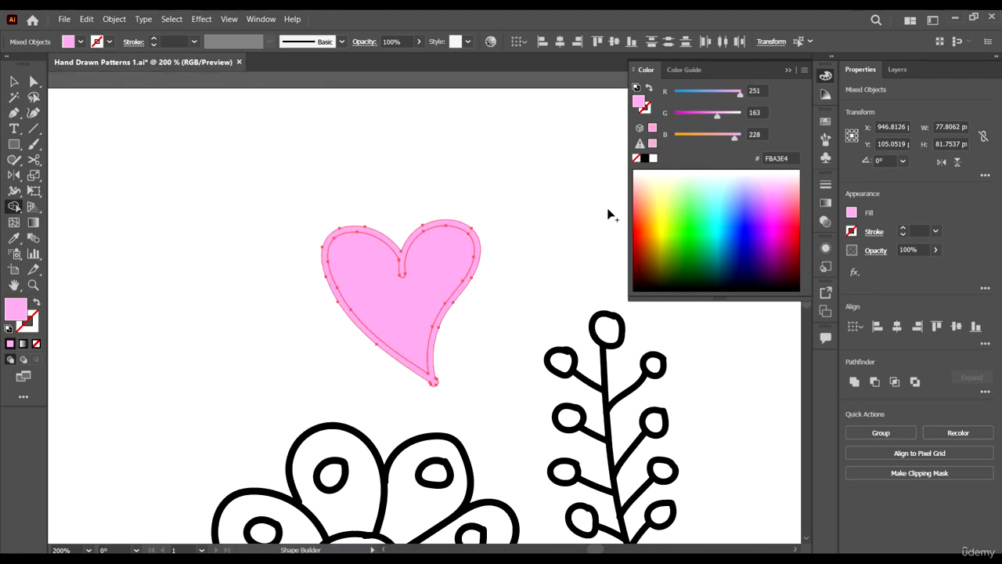
{"action": "scroll", "coordinate": [548, 227], "scroll_direction": "down", "scroll_amount": 2}
{"action": "scroll", "coordinate": [532, 212], "scroll_direction": "up", "scroll_amount": 4}
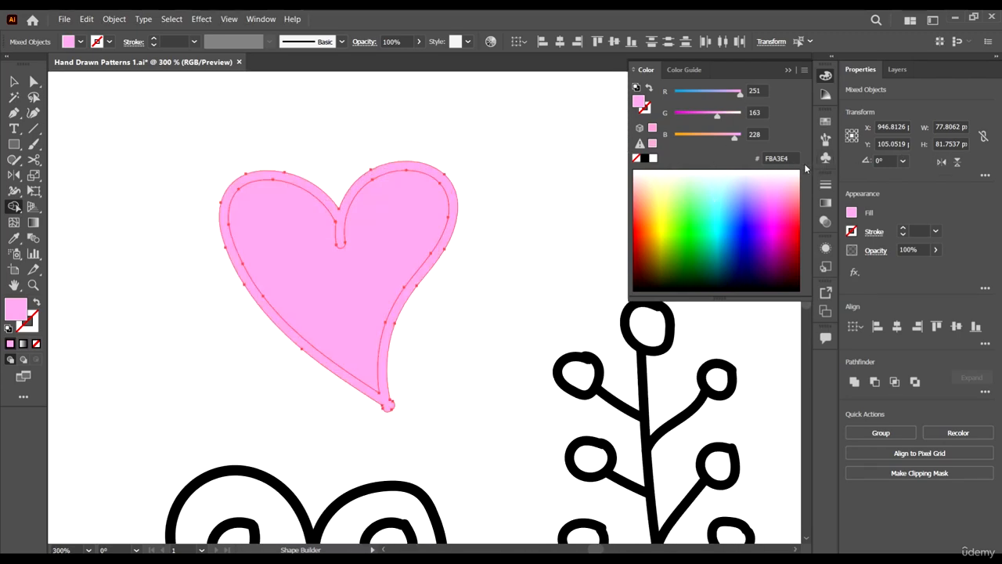
{"action": "left_click", "coordinate": [796, 158]}
{"action": "type", "text": "D4145A"}
{"action": "key", "text": "Return"}
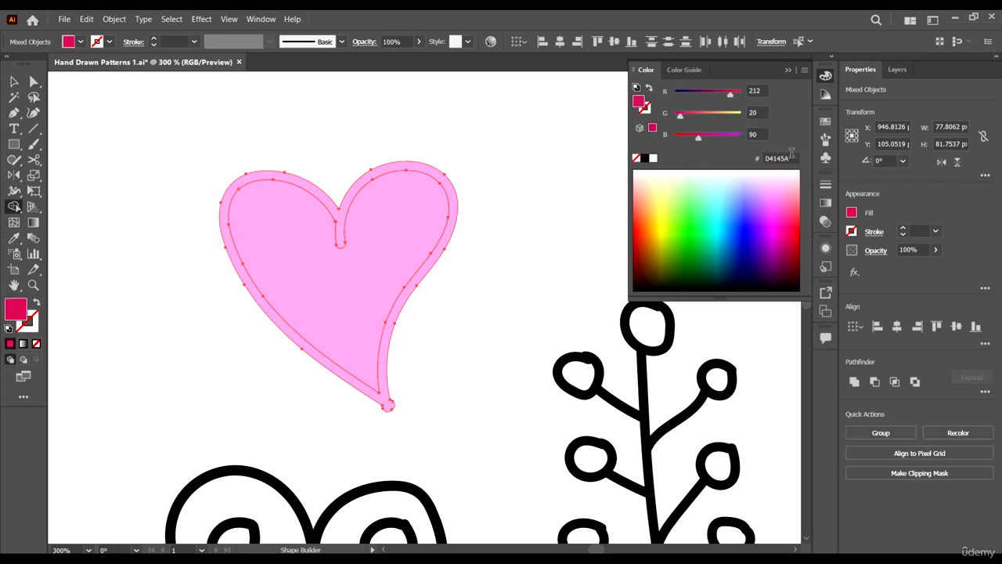
{"action": "scroll", "coordinate": [290, 303], "scroll_direction": "down", "scroll_amount": 4}
{"action": "scroll", "coordinate": [132, 310], "scroll_direction": "up", "scroll_amount": 3}
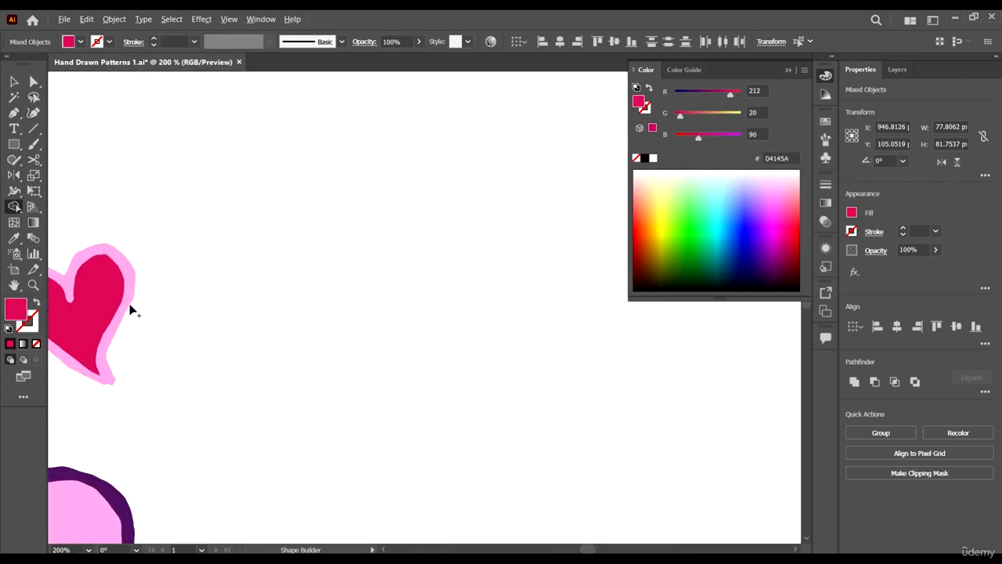
{"action": "scroll", "coordinate": [193, 305], "scroll_direction": "down", "scroll_amount": 5}
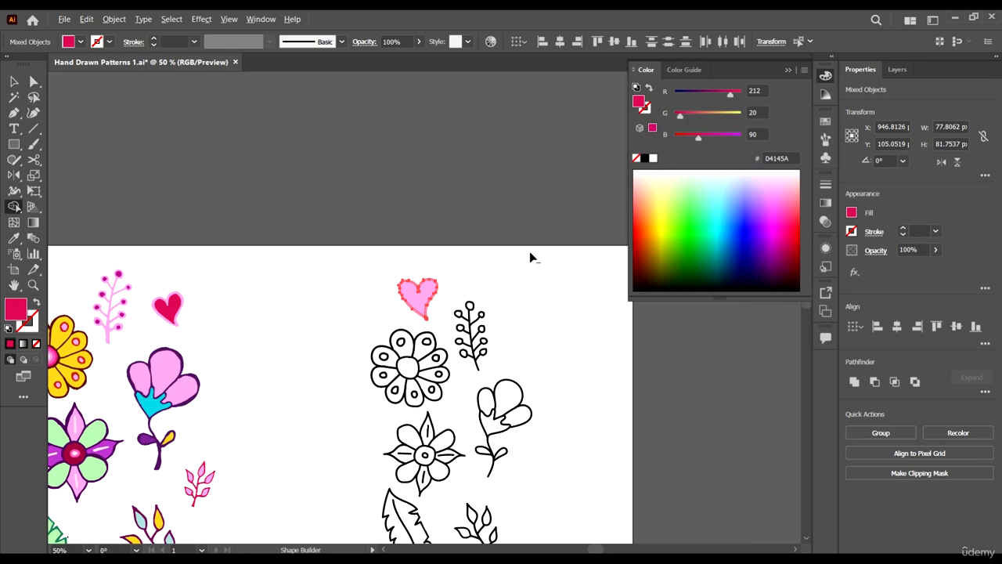
{"action": "scroll", "coordinate": [530, 257], "scroll_direction": "up", "scroll_amount": 2}
{"action": "scroll", "coordinate": [250, 313], "scroll_direction": "up", "scroll_amount": 1}
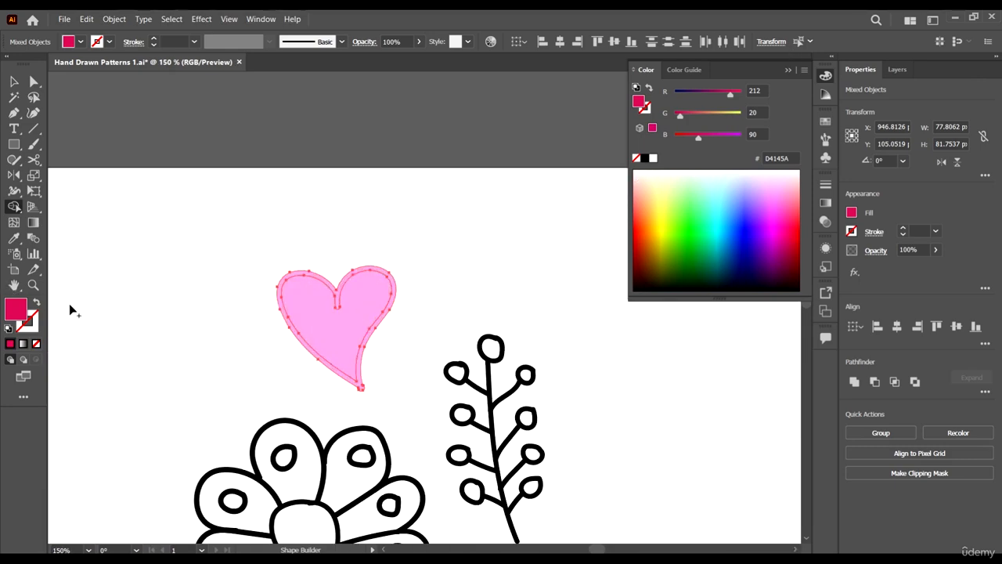
Fill the line-drawn heart's interior with crimson D4145A using Shape Builder and deselect the heart.
{"action": "left_click", "coordinate": [340, 317]}
{"action": "scroll", "coordinate": [427, 313], "scroll_direction": "down", "scroll_amount": 4}
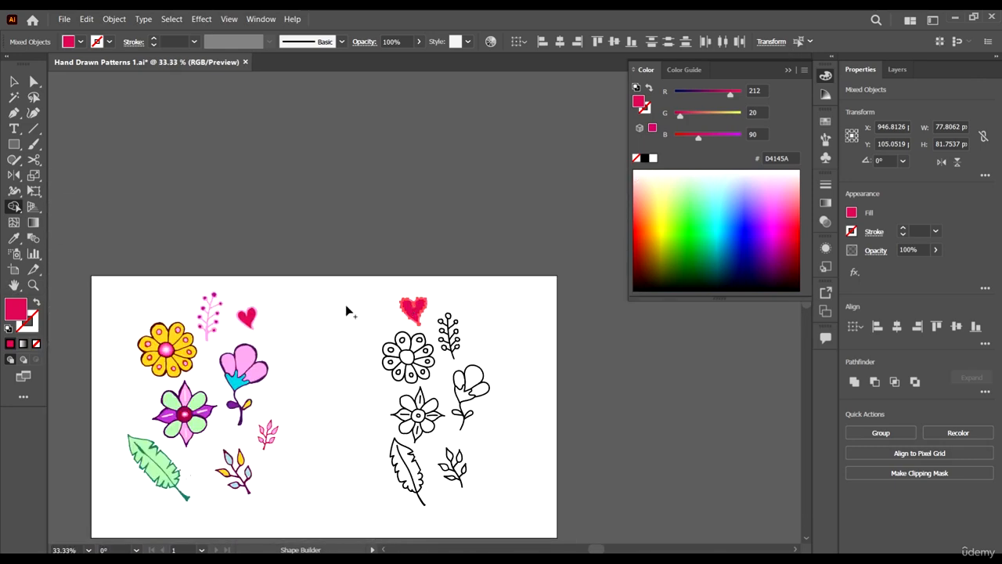
{"action": "scroll", "coordinate": [254, 323], "scroll_direction": "up", "scroll_amount": 4}
{"action": "scroll", "coordinate": [259, 325], "scroll_direction": "down", "scroll_amount": 3}
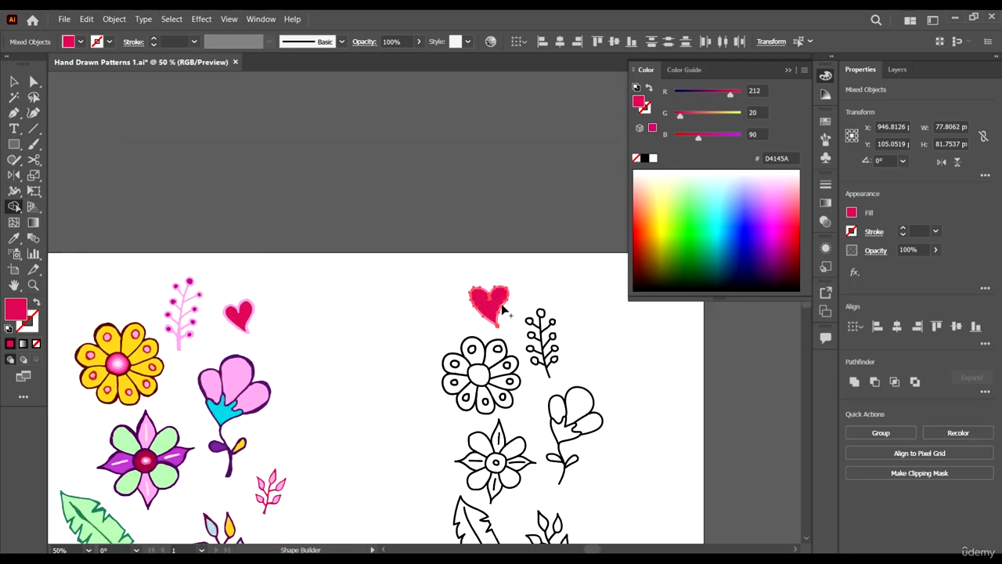
{"action": "left_click", "coordinate": [15, 81]}
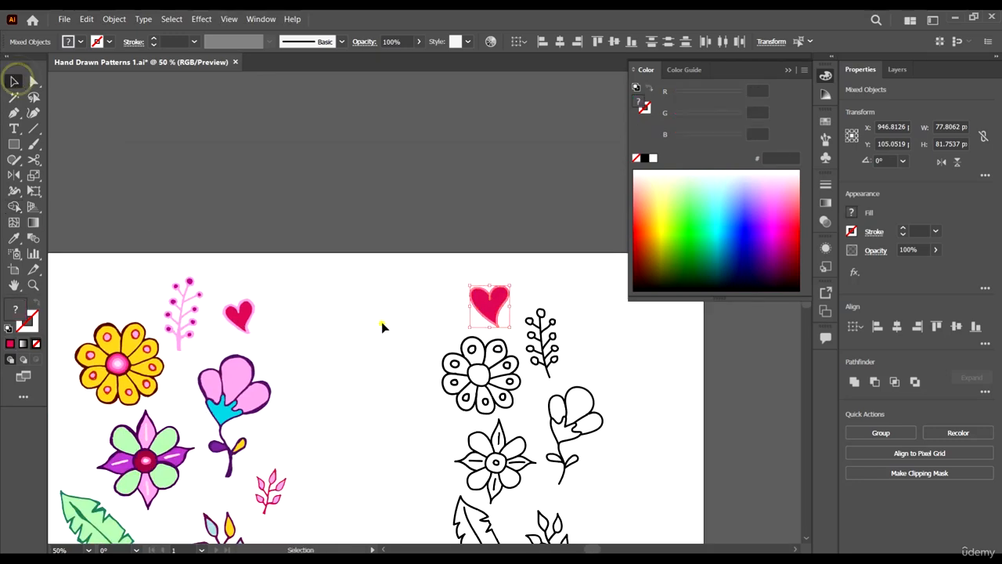
{"action": "left_click", "coordinate": [383, 326]}
Place a copy of the colored berry branch beside the black line-drawn berry branch.
{"action": "scroll", "coordinate": [515, 306], "scroll_direction": "up", "scroll_amount": 2}
{"action": "scroll", "coordinate": [520, 285], "scroll_direction": "down", "scroll_amount": 3}
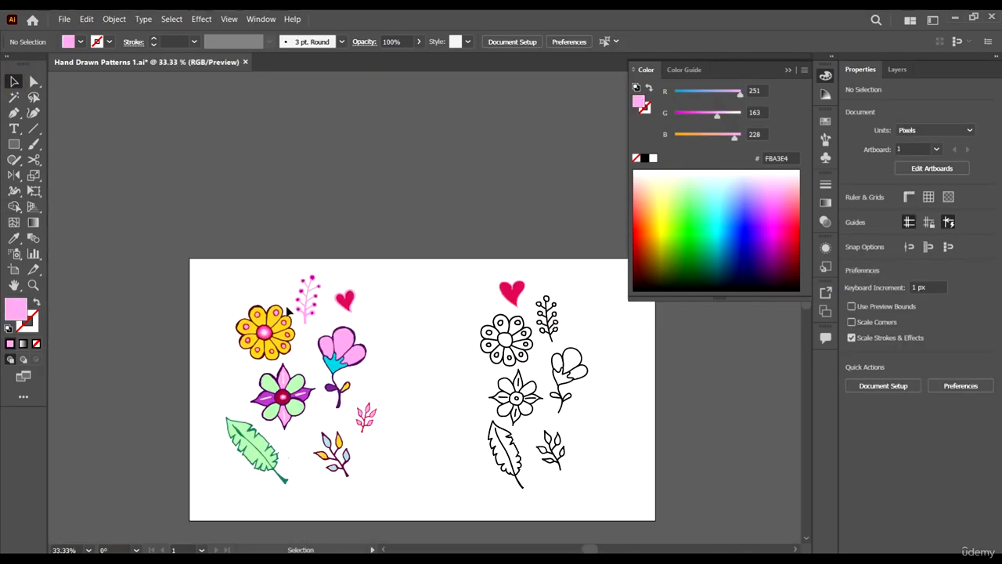
{"action": "scroll", "coordinate": [521, 283], "scroll_direction": "down", "scroll_amount": 2}
{"action": "scroll", "coordinate": [443, 242], "scroll_direction": "up", "scroll_amount": 2}
{"action": "scroll", "coordinate": [365, 235], "scroll_direction": "down", "scroll_amount": 1}
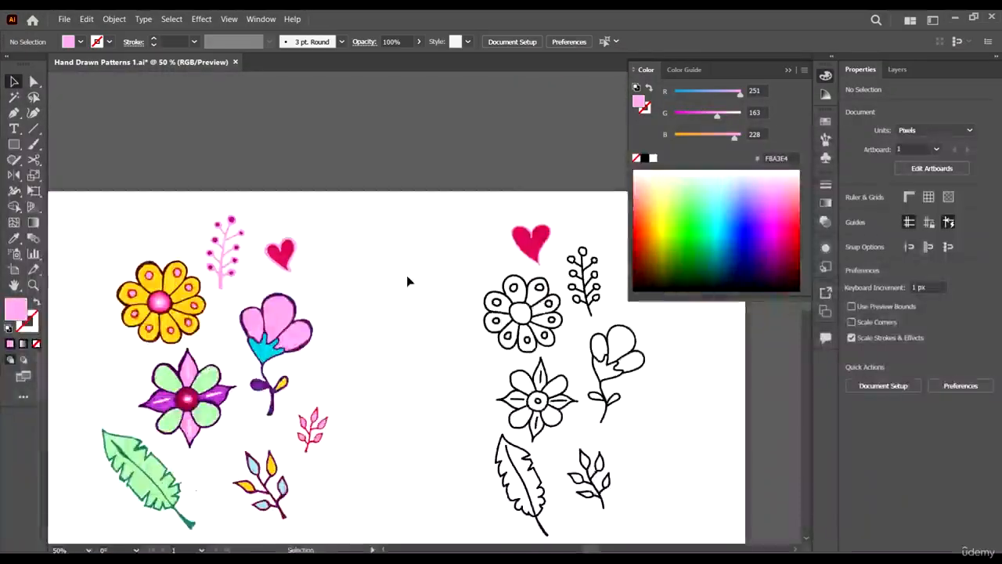
{"action": "scroll", "coordinate": [384, 347], "scroll_direction": "down", "scroll_amount": 2}
{"action": "scroll", "coordinate": [292, 294], "scroll_direction": "up", "scroll_amount": 3}
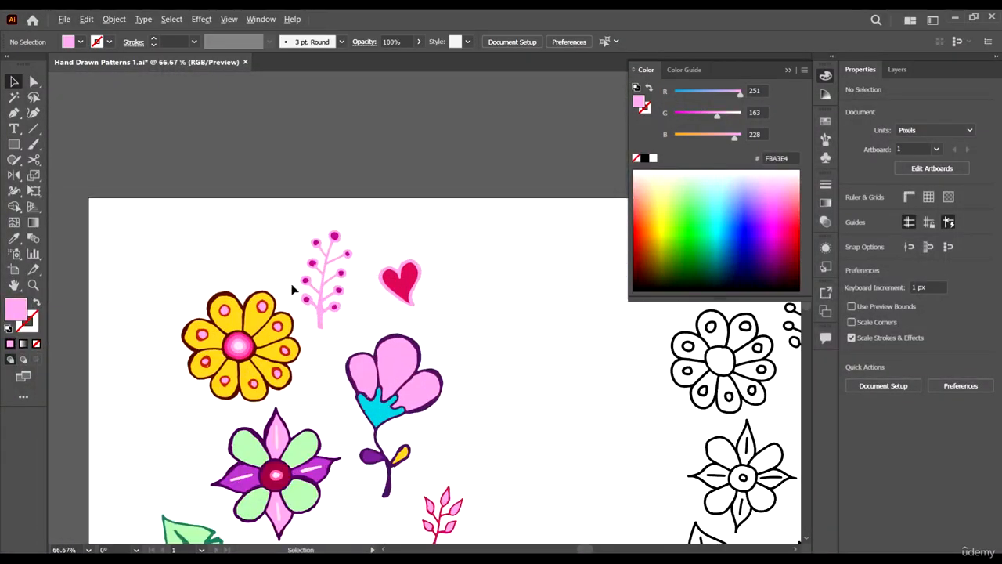
{"action": "left_click_drag", "start_coordinate": [351, 320], "coordinate": [300, 220]}
{"action": "scroll", "coordinate": [279, 256], "scroll_direction": "down", "scroll_amount": 3}
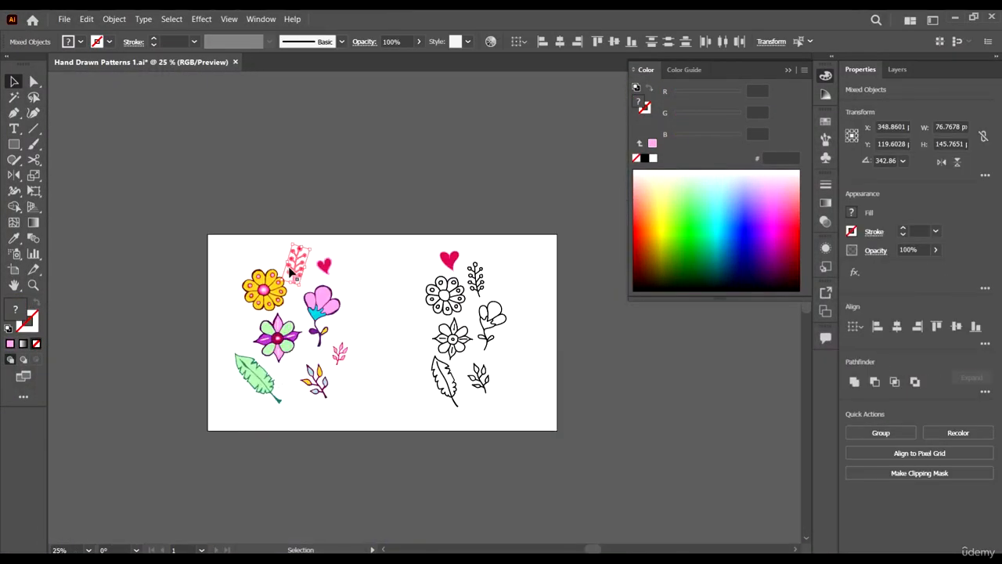
{"action": "left_click_drag", "start_coordinate": [298, 270], "coordinate": [510, 266]}
Expand the appearance of the line-drawn berry branch and unite its outlines into one shape.
{"action": "scroll", "coordinate": [511, 266], "scroll_direction": "up", "scroll_amount": 3}
{"action": "scroll", "coordinate": [535, 249], "scroll_direction": "up", "scroll_amount": 2}
{"action": "left_click_drag", "start_coordinate": [342, 447], "coordinate": [245, 219]}
{"action": "left_click", "coordinate": [114, 18]}
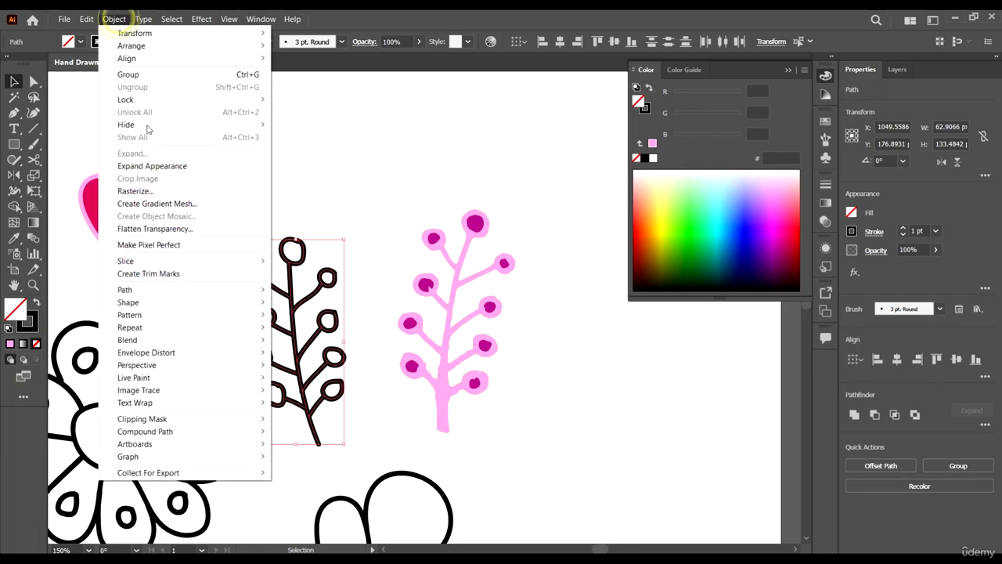
{"action": "left_click", "coordinate": [164, 164]}
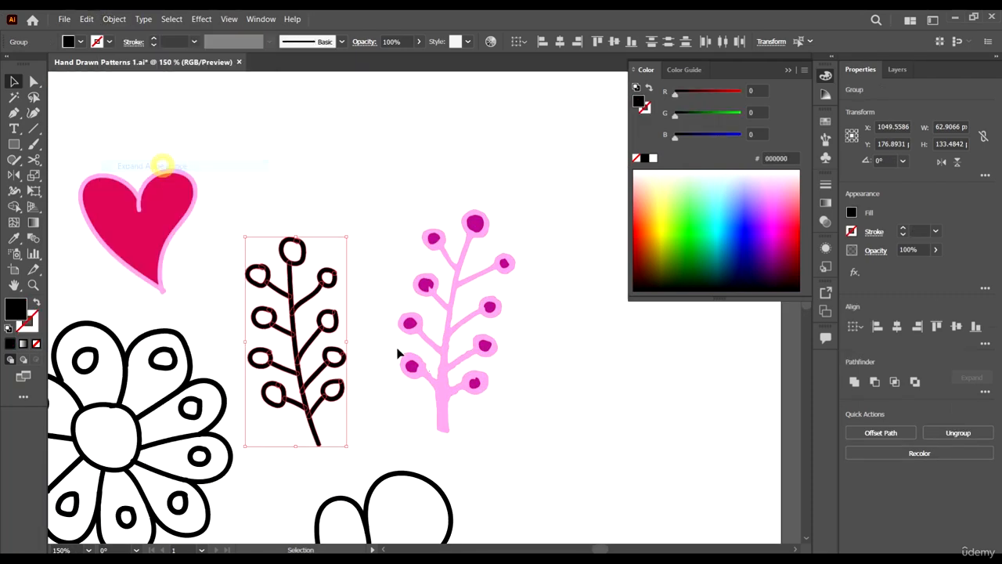
{"action": "left_click", "coordinate": [854, 383]}
Recolor the line-drawn berry branch with the pale pink of the colored branch's stem using the Eyedropper.
{"action": "scroll", "coordinate": [295, 400], "scroll_direction": "up", "scroll_amount": 1}
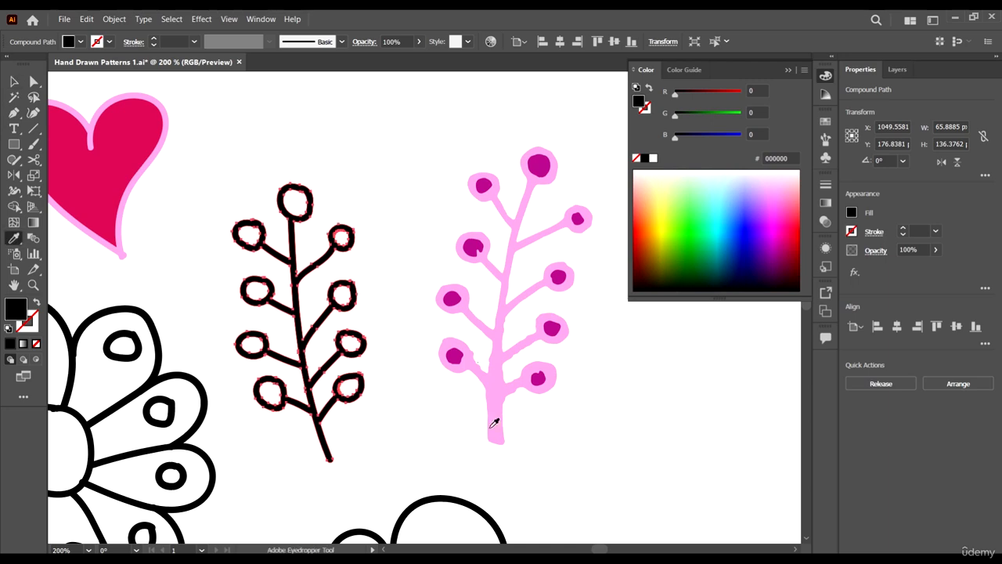
{"action": "key", "text": "i"}
{"action": "left_click", "coordinate": [504, 392]}
{"action": "left_click", "coordinate": [14, 81]}
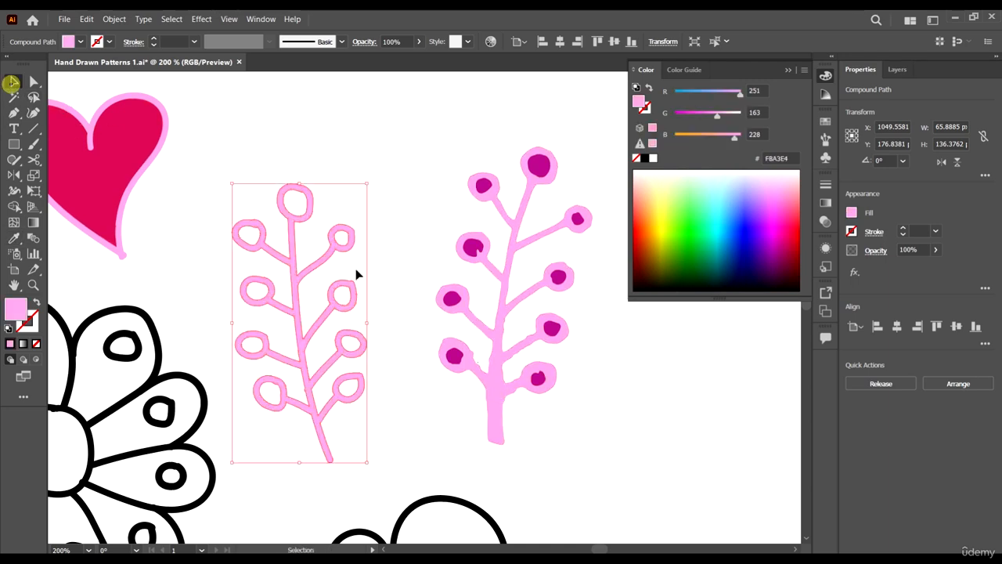
{"action": "left_click", "coordinate": [422, 156]}
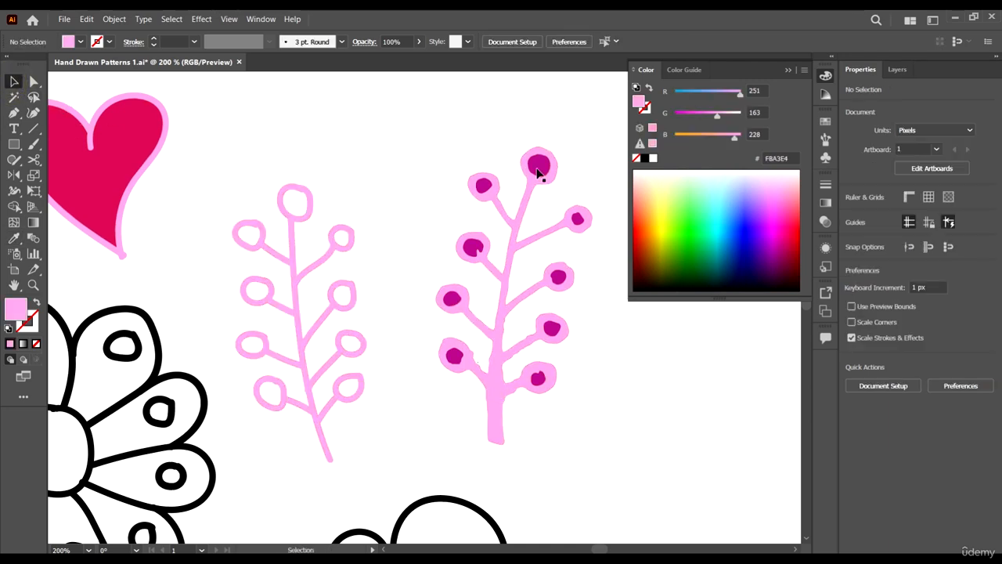
Copy the hex code B7138D from the magenta center of the colored branch's topmost berry.
{"action": "left_click", "coordinate": [538, 162]}
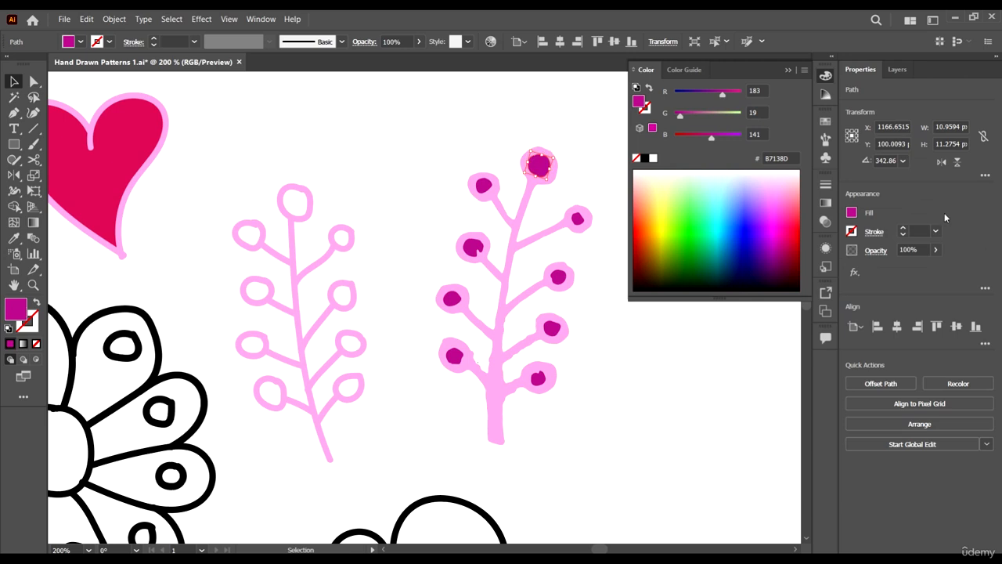
{"action": "left_click", "coordinate": [795, 158]}
{"action": "left_click", "coordinate": [564, 371]}
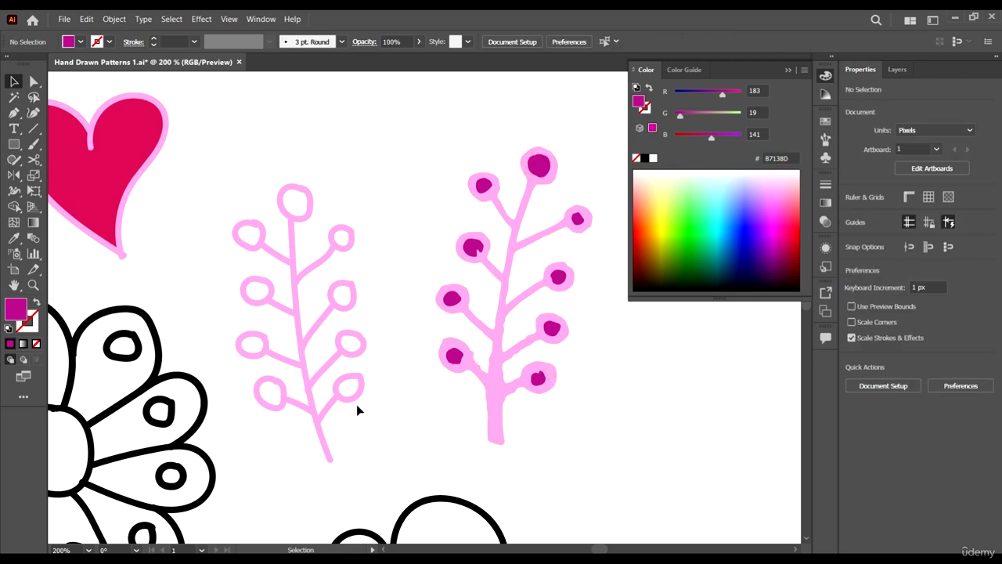
Set the Shape Builder fill color to hex B7138D with the pink line-drawn branch selected.
{"action": "left_click", "coordinate": [318, 419]}
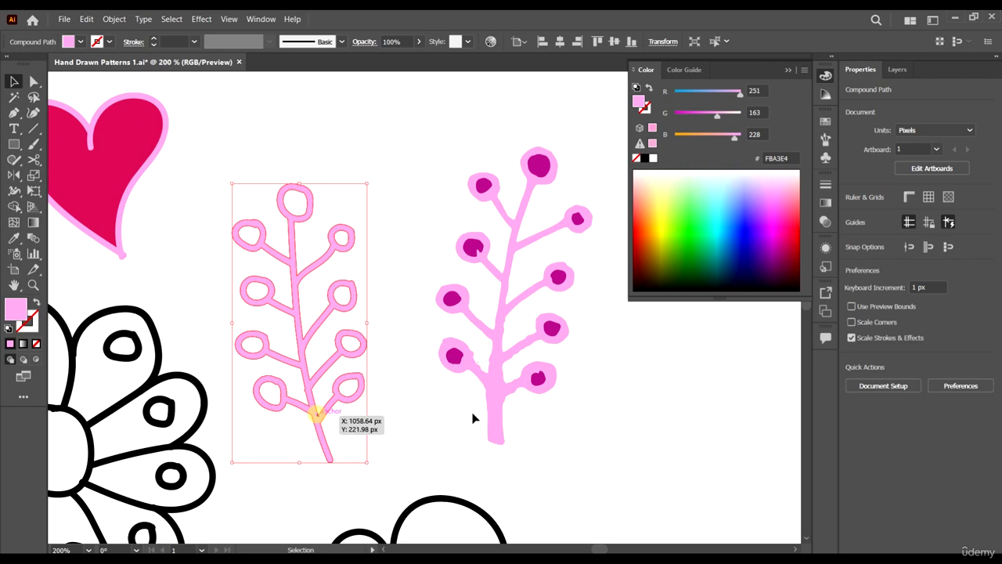
{"action": "left_click", "coordinate": [13, 207]}
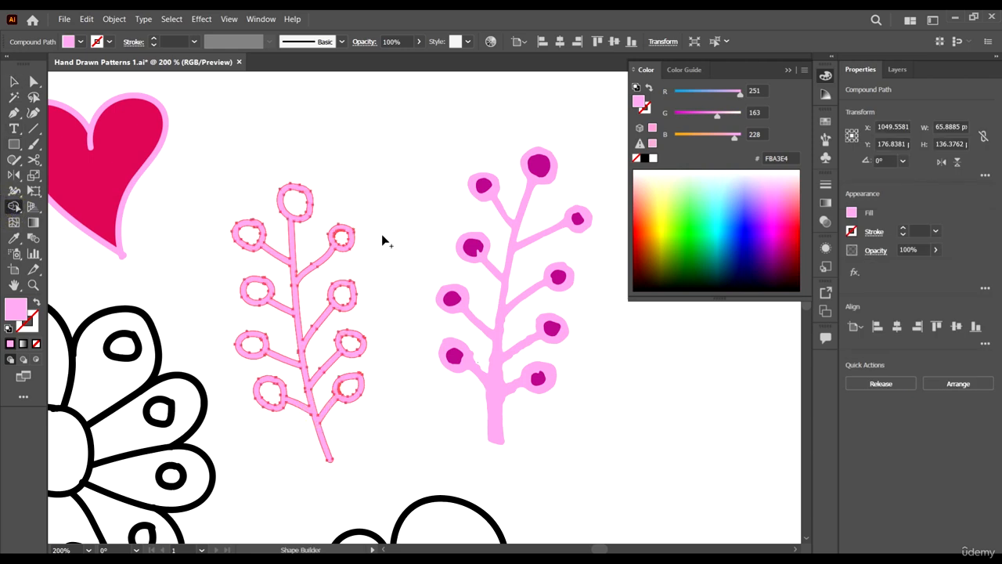
{"action": "left_click", "coordinate": [794, 158]}
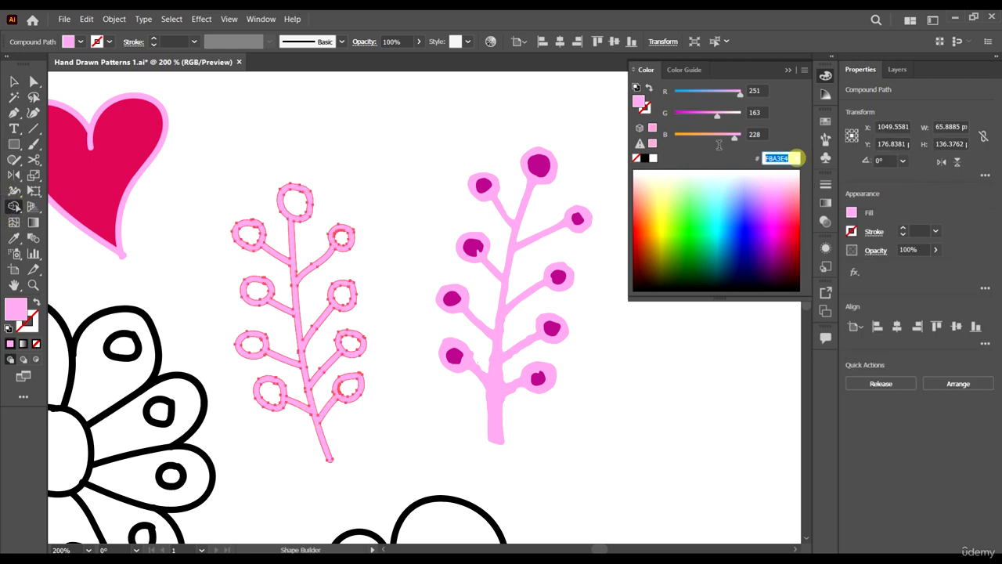
{"action": "type", "text": "B7138D"}
{"action": "key", "text": "Return"}
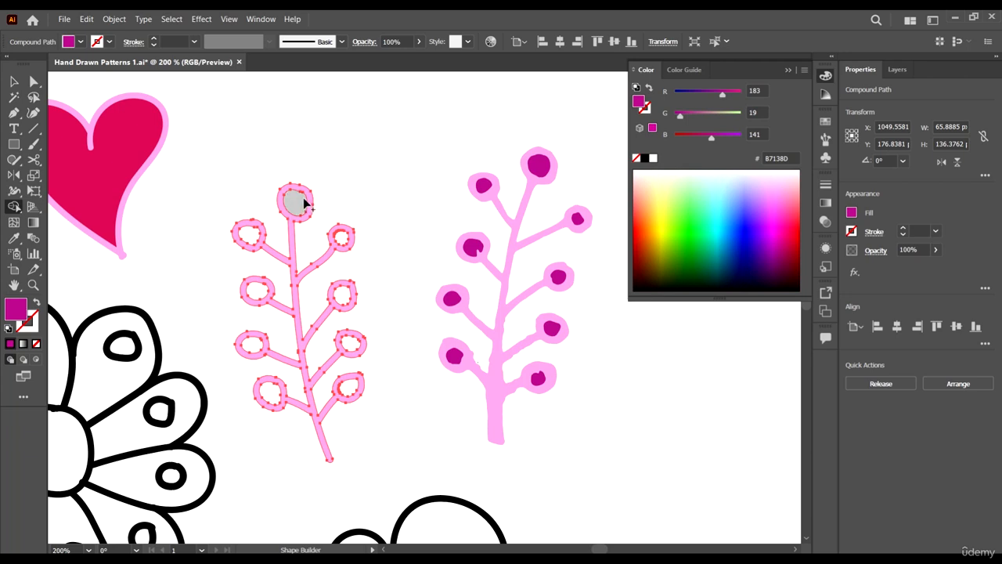
Fill the nine empty berry interiors of the line-drawn branch with magenta using Shape Builder.
{"action": "left_click", "coordinate": [301, 201]}
{"action": "left_click", "coordinate": [340, 236]}
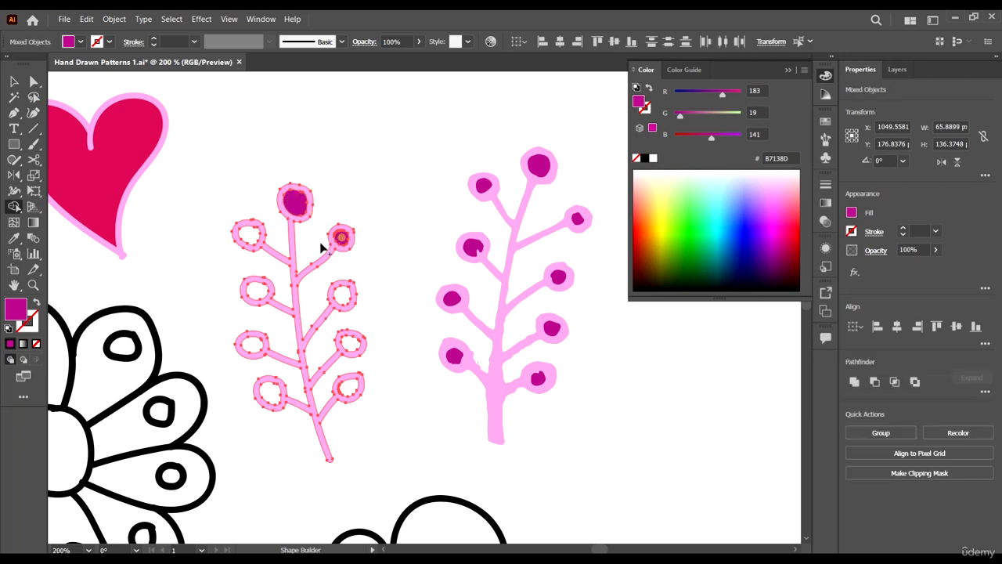
{"action": "left_click", "coordinate": [249, 233]}
{"action": "left_click", "coordinate": [257, 291]}
{"action": "left_click", "coordinate": [339, 294]}
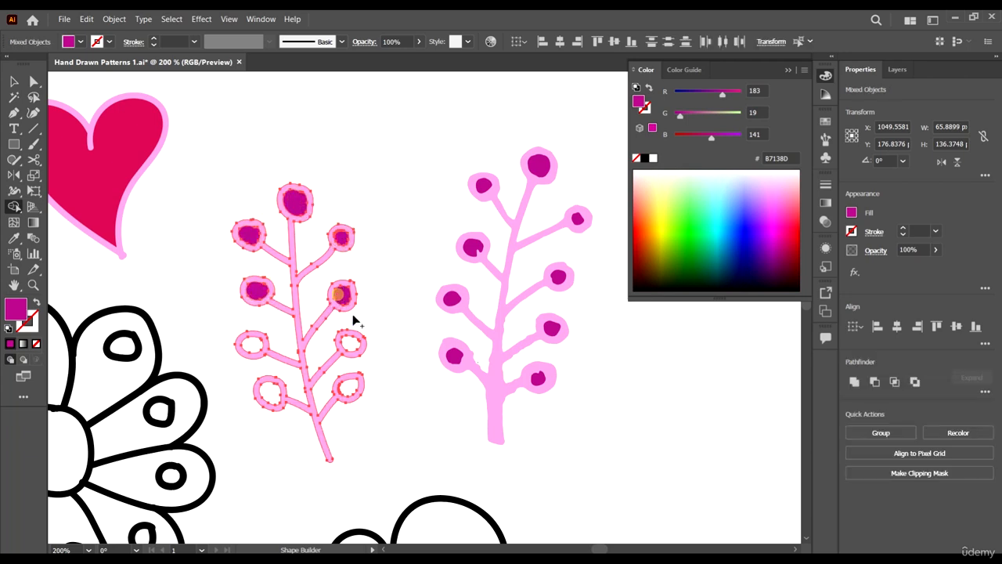
{"action": "left_click", "coordinate": [351, 344]}
{"action": "left_click", "coordinate": [252, 346]}
{"action": "left_click", "coordinate": [268, 391]}
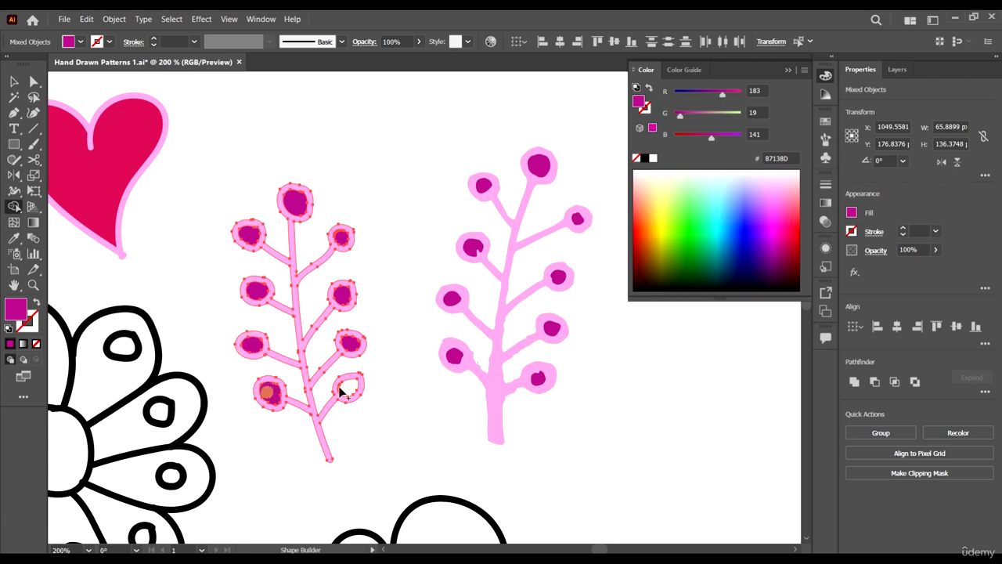
{"action": "left_click", "coordinate": [346, 388]}
{"action": "left_click", "coordinate": [14, 80]}
{"action": "left_click", "coordinate": [279, 230]}
Delete the reference copy of the colored berry branch beside the newly colored one.
{"action": "key", "text": "ctrl+minus"}
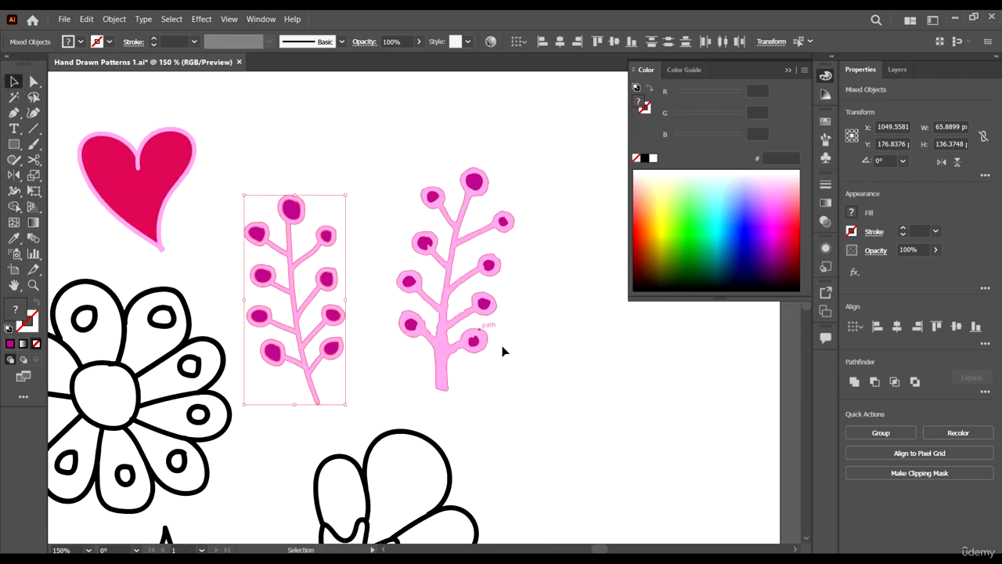
{"action": "left_click_drag", "start_coordinate": [517, 356], "coordinate": [401, 173]}
{"action": "key", "text": "Delete"}
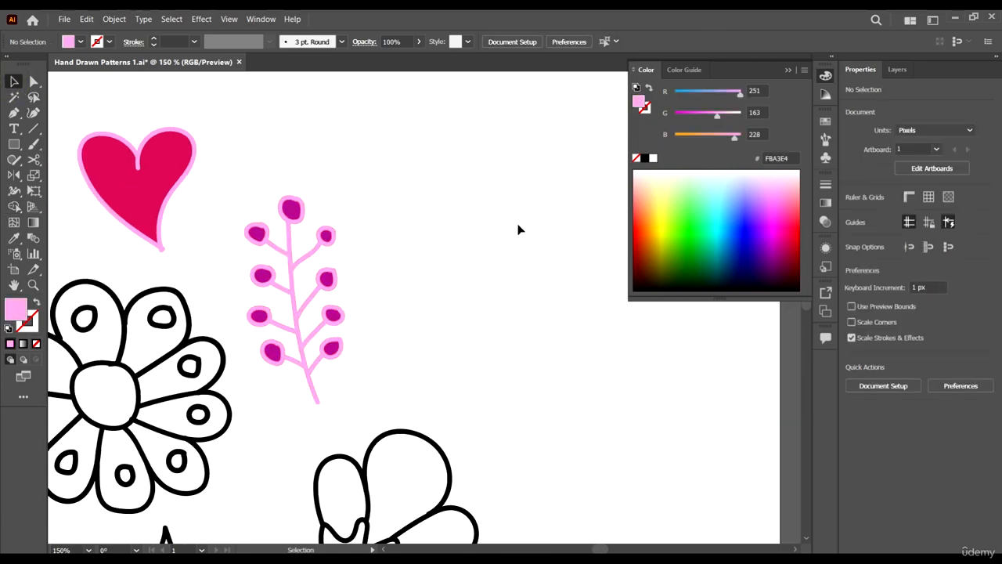
Select all parts of the colored pink flower with the cyan base and purple stem.
{"action": "scroll", "coordinate": [521, 228], "scroll_direction": "down", "scroll_amount": 6}
{"action": "scroll", "coordinate": [470, 250], "scroll_direction": "up", "scroll_amount": 4}
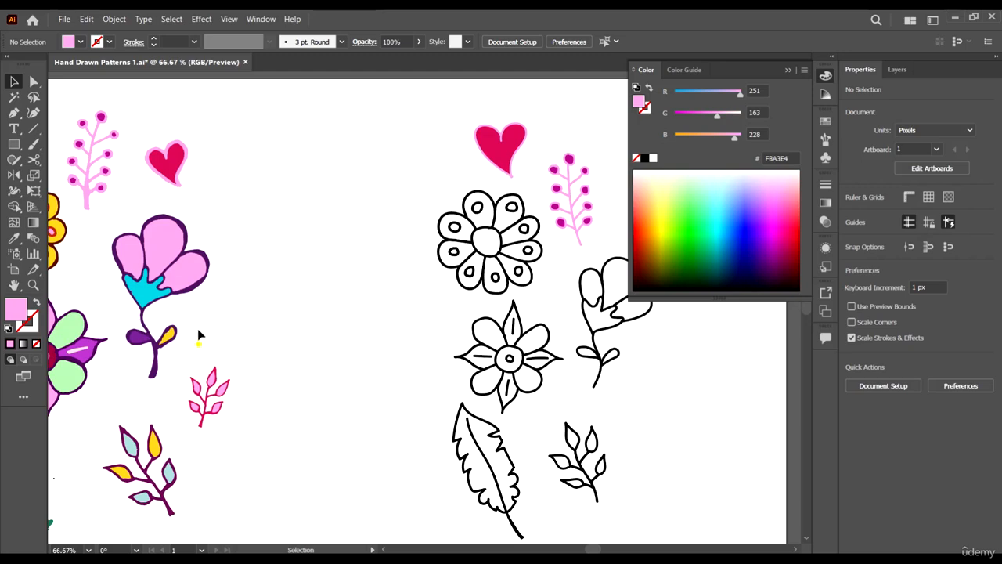
{"action": "left_click_drag", "start_coordinate": [198, 341], "coordinate": [115, 230]}
{"action": "scroll", "coordinate": [147, 246], "scroll_direction": "down", "scroll_amount": 2}
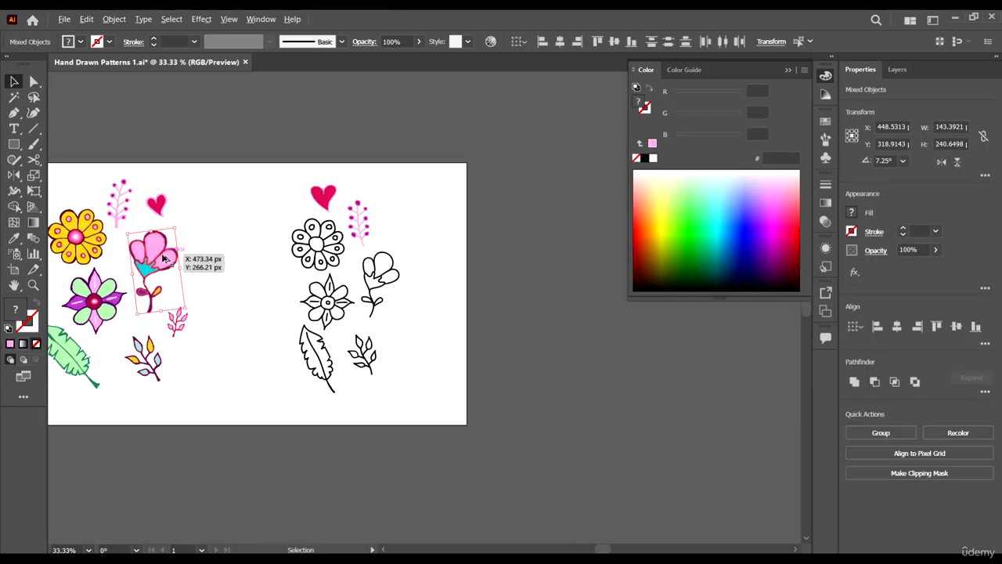
{"action": "left_click_drag", "start_coordinate": [165, 259], "coordinate": [439, 266]}
{"action": "scroll", "coordinate": [447, 263], "scroll_direction": "up", "scroll_amount": 4}
{"action": "scroll", "coordinate": [468, 242], "scroll_direction": "down", "scroll_amount": 4}
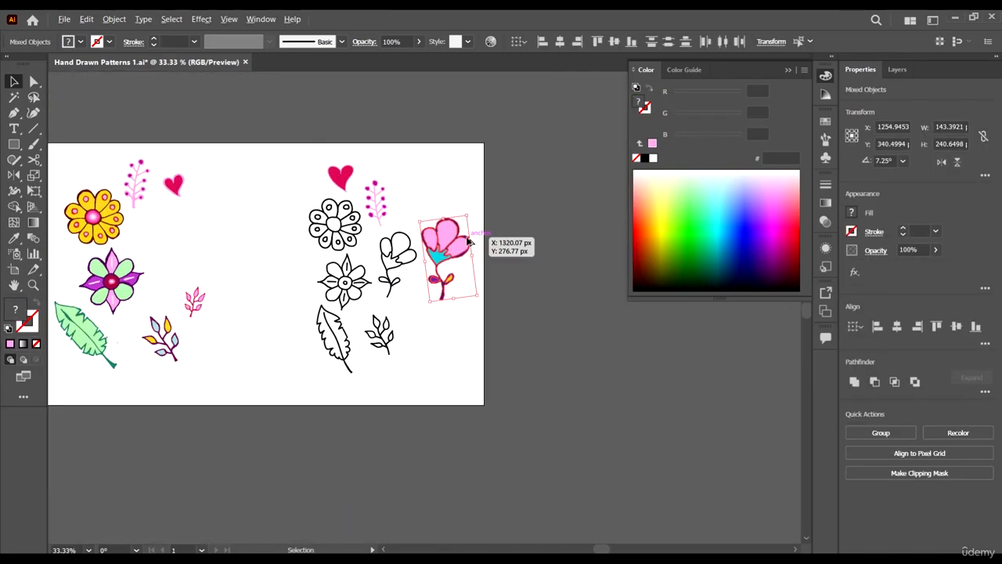
{"action": "key", "text": "ctrl+z"}
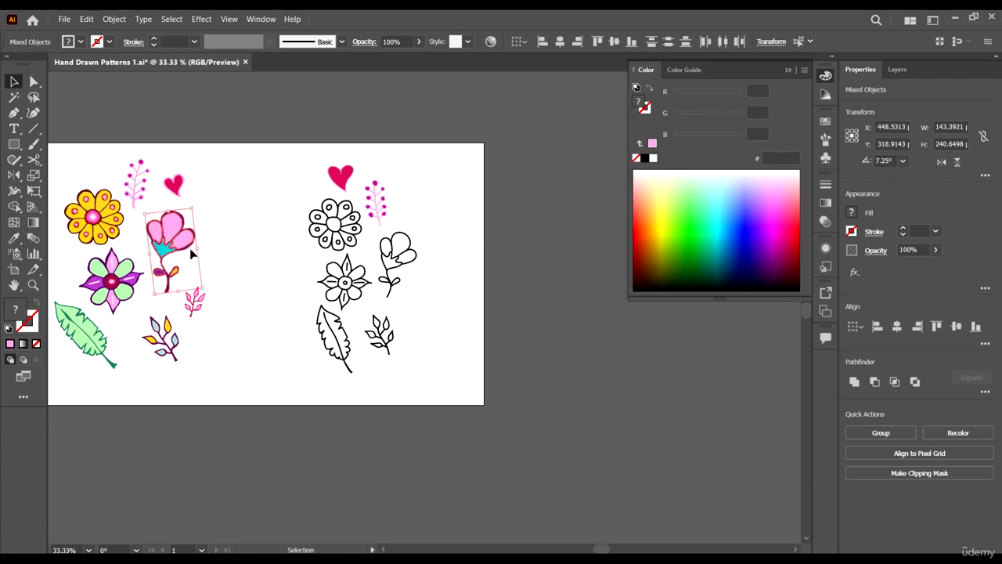
Place the selected colored pink flower beside its line-drawn counterpart and scale it down to a similar size.
{"action": "left_click_drag", "start_coordinate": [180, 245], "coordinate": [438, 263]}
{"action": "scroll", "coordinate": [438, 264], "scroll_direction": "up", "scroll_amount": 4}
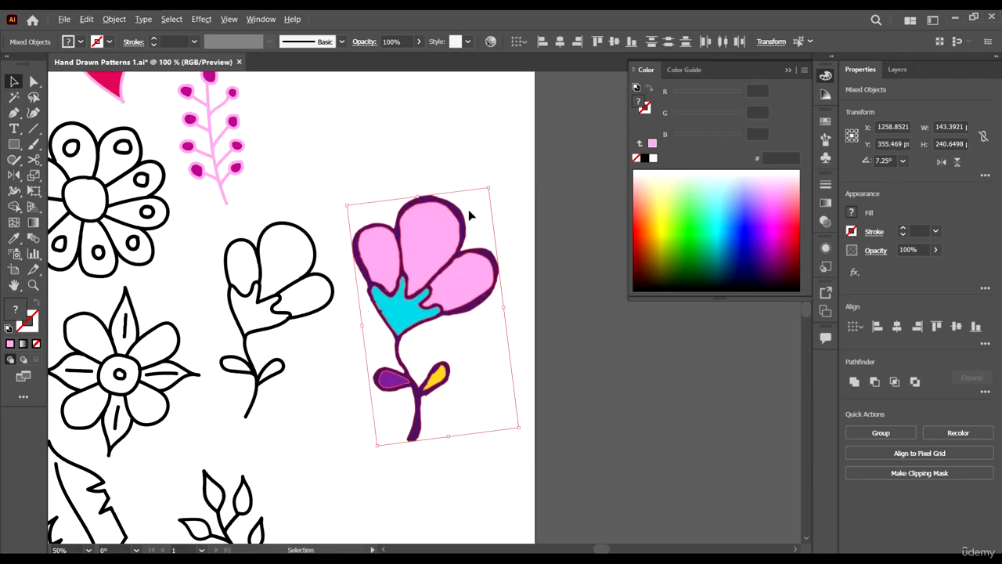
{"action": "left_click_drag", "start_coordinate": [497, 171], "coordinate": [479, 184]}
{"action": "left_click_drag", "start_coordinate": [503, 313], "coordinate": [520, 267]}
{"action": "left_click", "coordinate": [613, 337]}
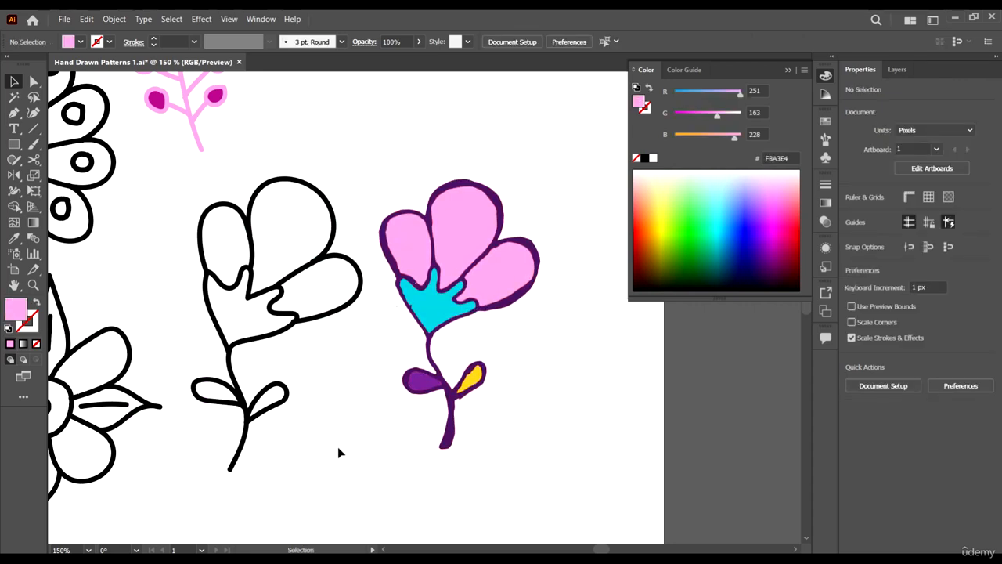
Expand the appearance of the line-drawn single-stem flower and unite its outlines into one shape.
{"action": "left_click_drag", "start_coordinate": [196, 196], "coordinate": [177, 183]}
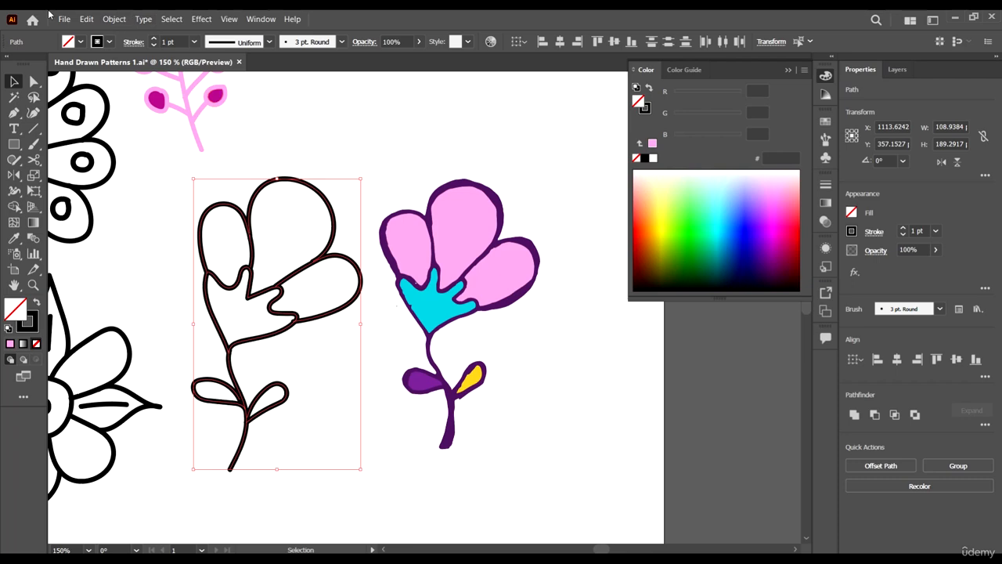
{"action": "left_click", "coordinate": [86, 19]}
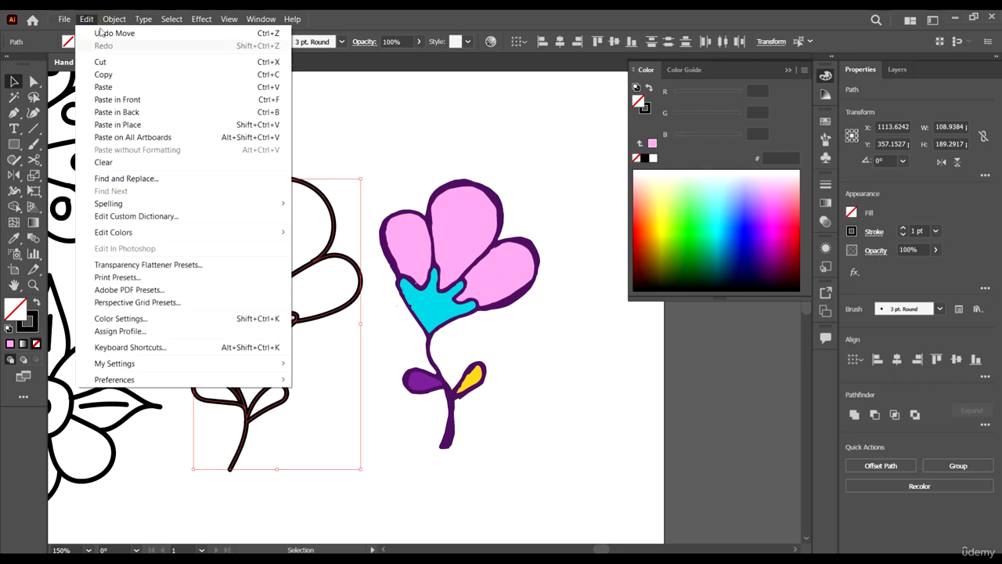
{"action": "mouse_move", "coordinate": [115, 18]}
{"action": "left_click", "coordinate": [167, 165]}
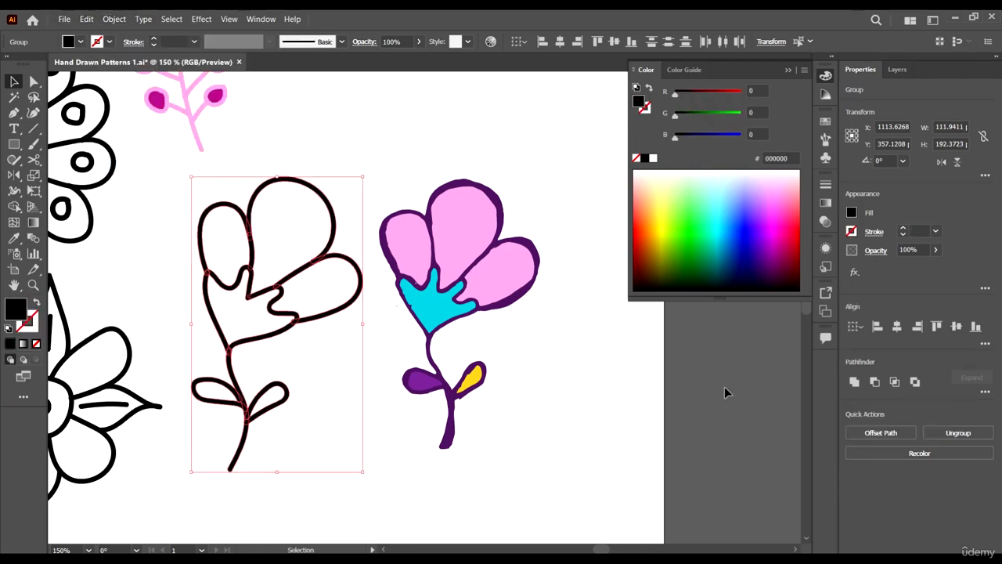
{"action": "left_click", "coordinate": [853, 383]}
Recolor the line-drawn flower's outline with the dark purple 551C66 of the colored flower's outline using the Eyedropper.
{"action": "scroll", "coordinate": [562, 352], "scroll_direction": "down", "scroll_amount": 1}
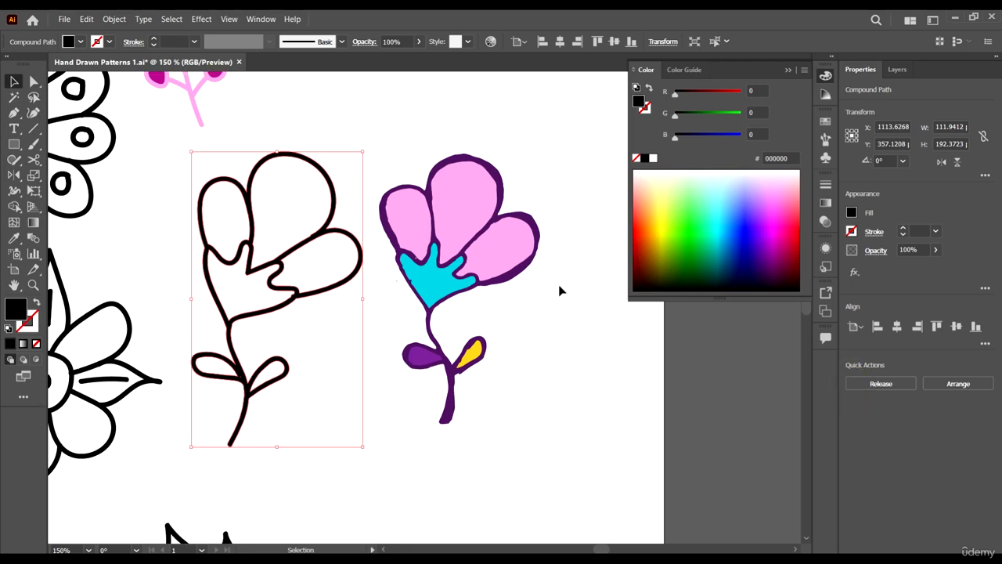
{"action": "key", "text": "i"}
{"action": "left_click", "coordinate": [508, 274]}
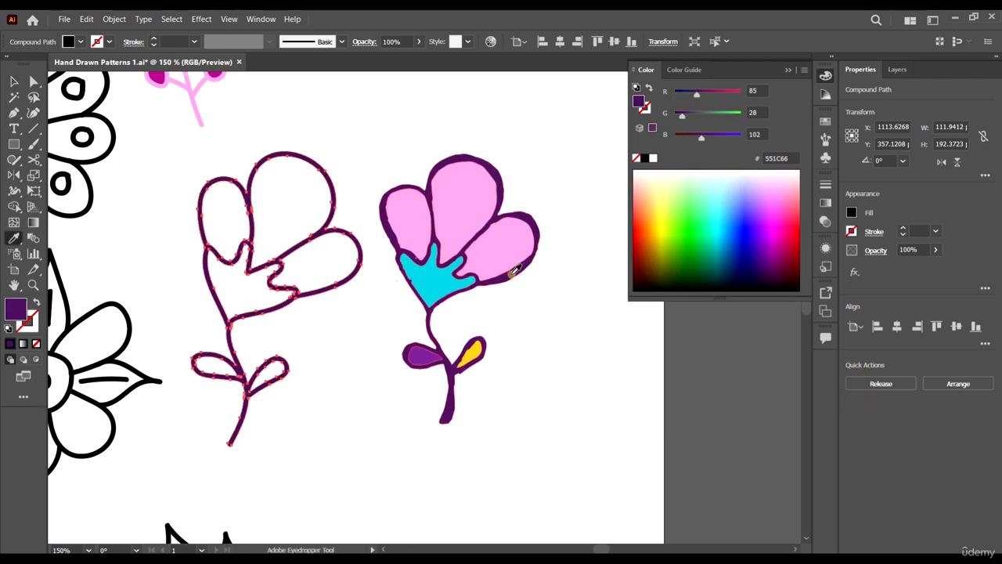
{"action": "left_click", "coordinate": [14, 81]}
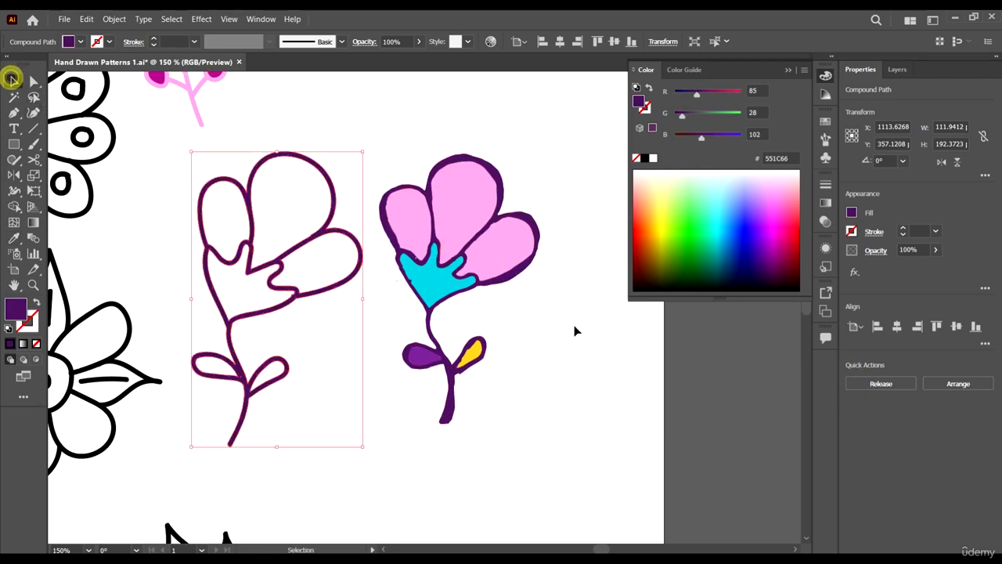
Copy the pink fill's hex code FBA3E4 from the middle petal of the colored reference flower.
{"action": "left_click", "coordinate": [577, 328]}
{"action": "left_click", "coordinate": [476, 183]}
{"action": "left_click", "coordinate": [787, 157]}
{"action": "key", "text": "ctrl+c"}
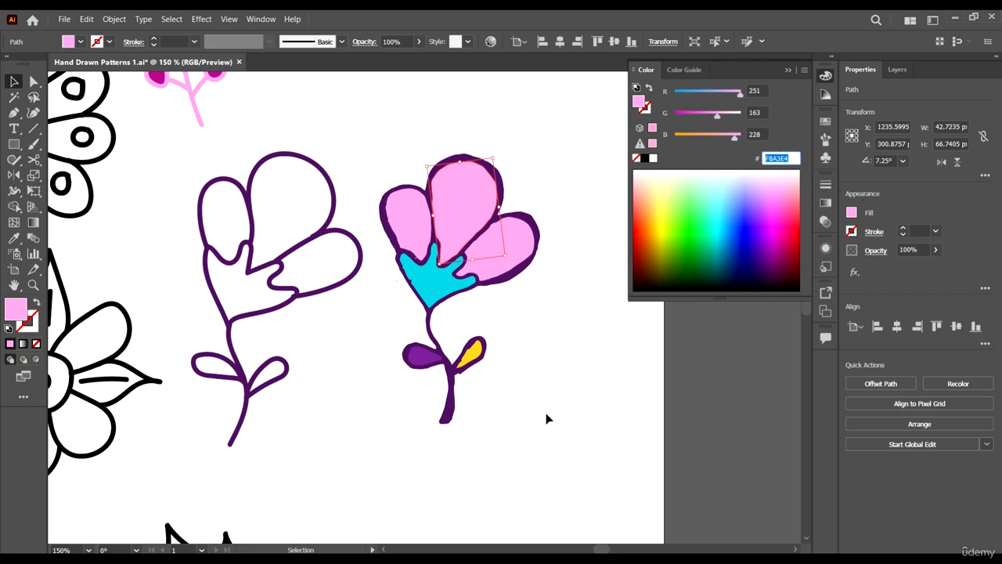
{"action": "left_click", "coordinate": [579, 400]}
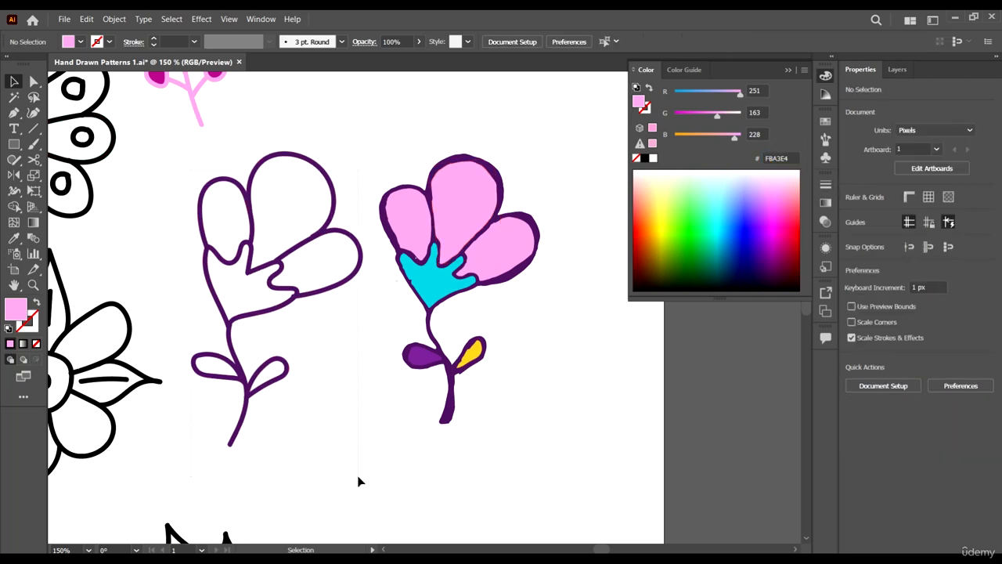
Fill the three petals of the line-drawn flower with pink FBA3E4 using Shape Builder.
{"action": "left_click_drag", "start_coordinate": [358, 476], "coordinate": [358, 474]}
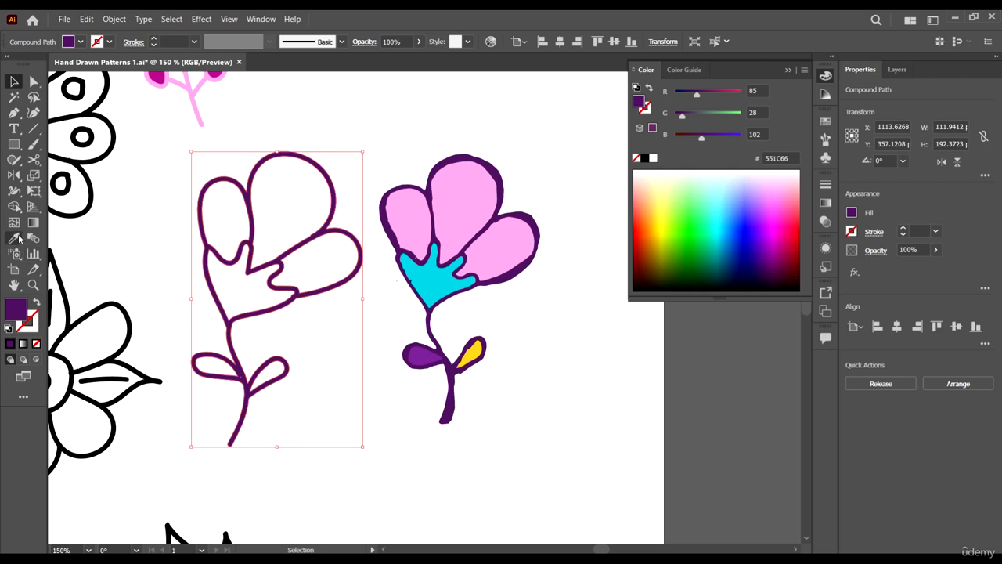
{"action": "left_click", "coordinate": [14, 205]}
{"action": "left_click", "coordinate": [792, 158]}
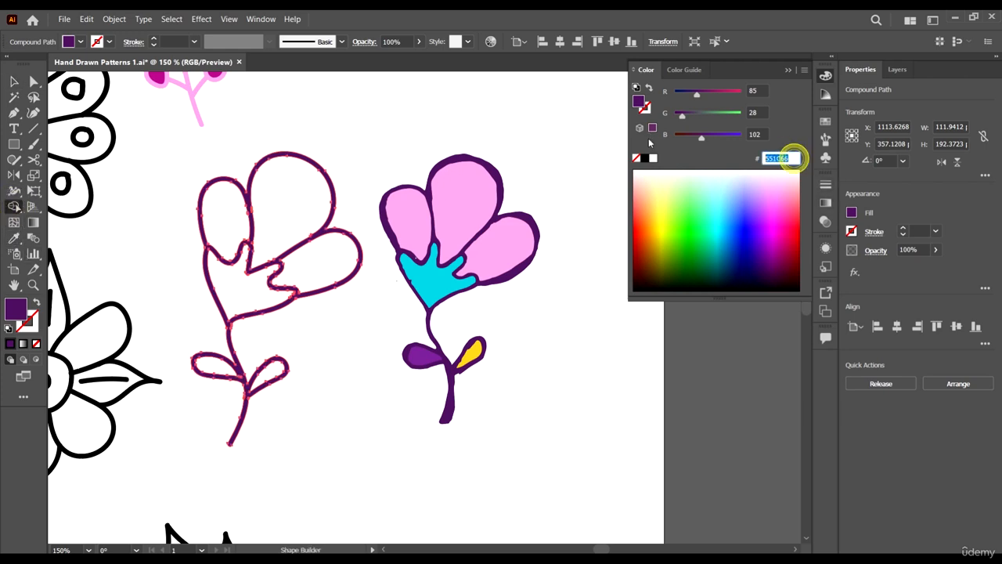
{"action": "key", "text": "ctrl+v"}
{"action": "key", "text": "Return"}
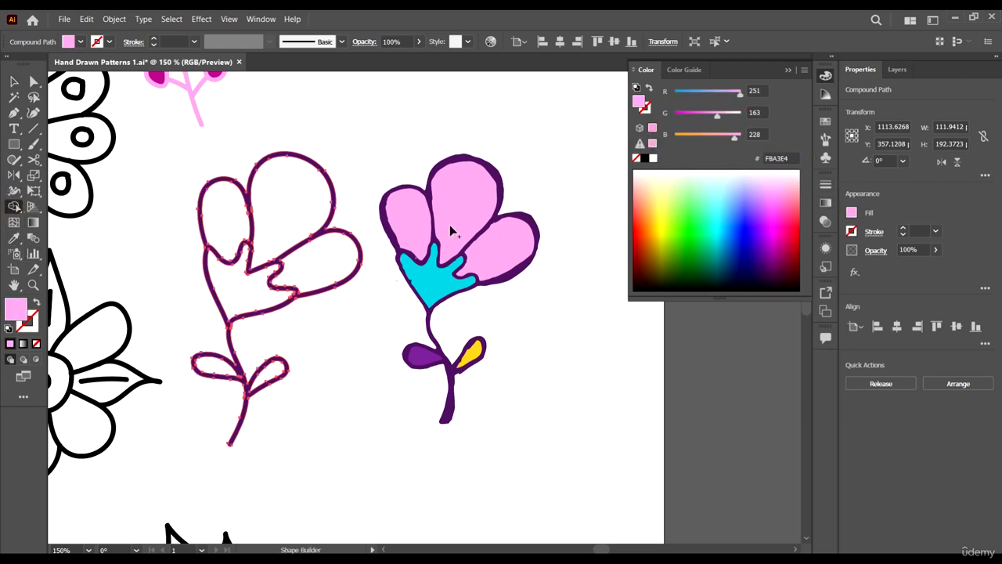
{"action": "left_click", "coordinate": [227, 210]}
{"action": "left_click", "coordinate": [275, 194]}
{"action": "left_click", "coordinate": [335, 278]}
{"action": "scroll", "coordinate": [489, 348], "scroll_direction": "down", "scroll_amount": 2}
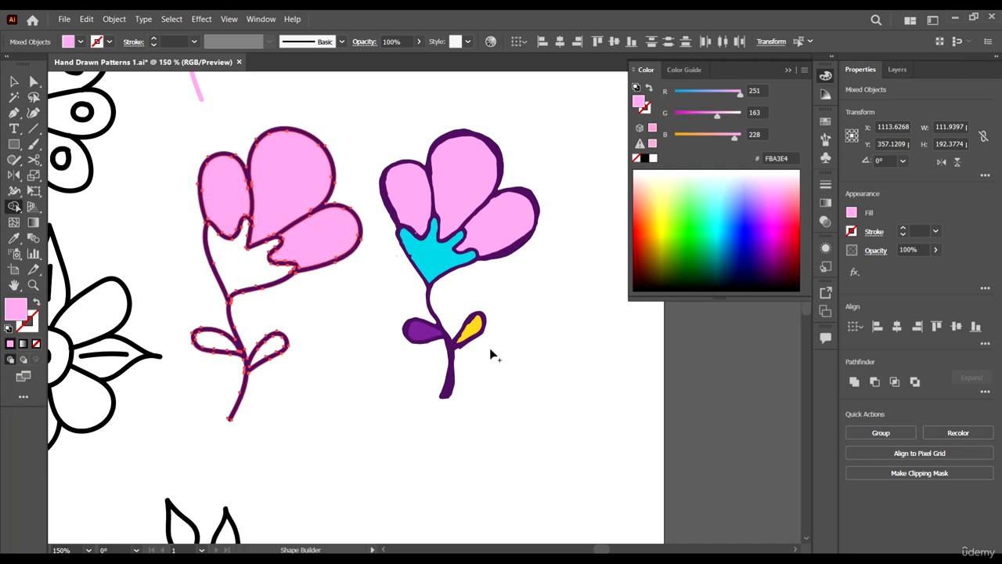
Copy the cyan hex code 00CCDA from the base of the colored reference flower.
{"action": "left_click", "coordinate": [14, 81]}
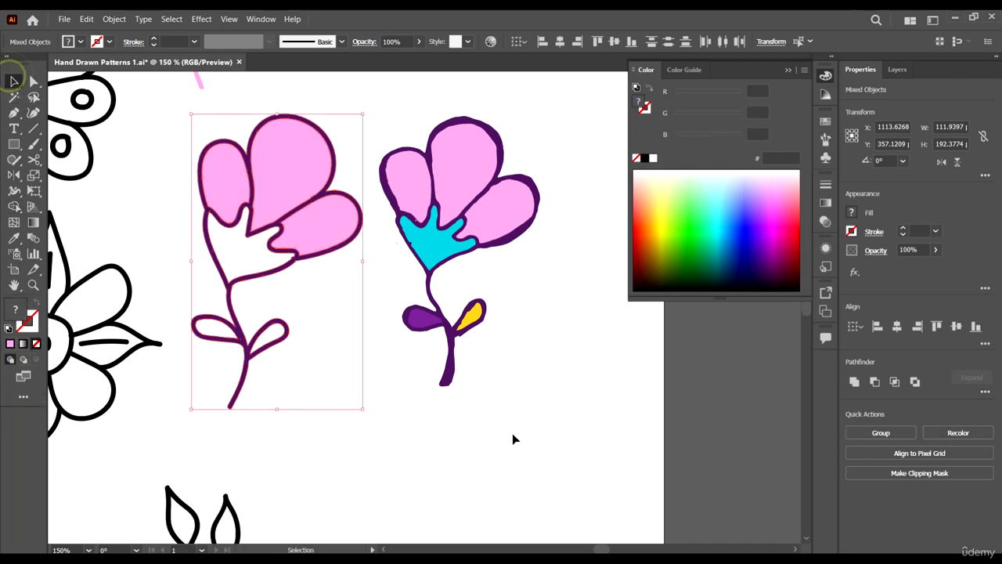
{"action": "left_click", "coordinate": [402, 385]}
{"action": "left_click", "coordinate": [432, 251]}
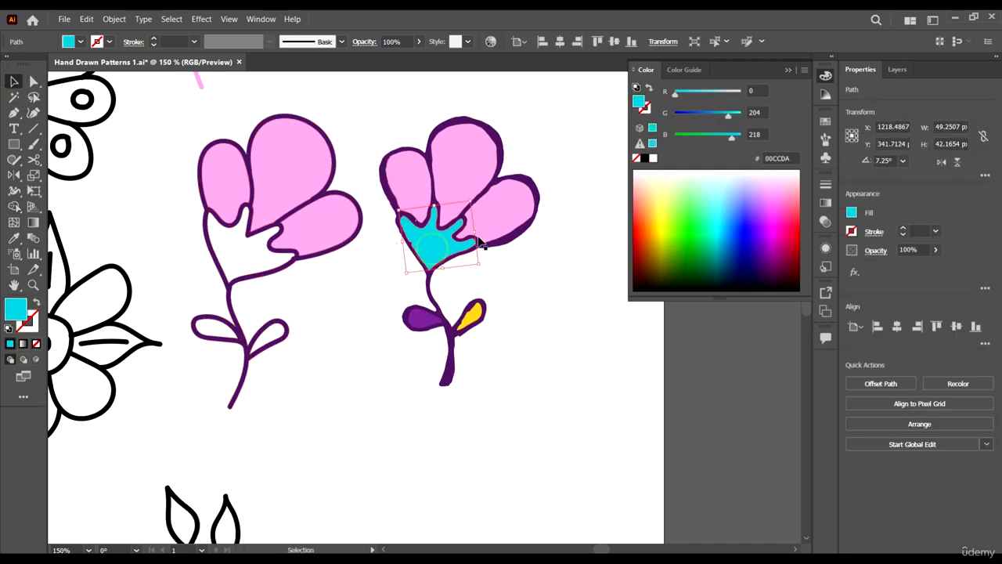
{"action": "left_click", "coordinate": [779, 157]}
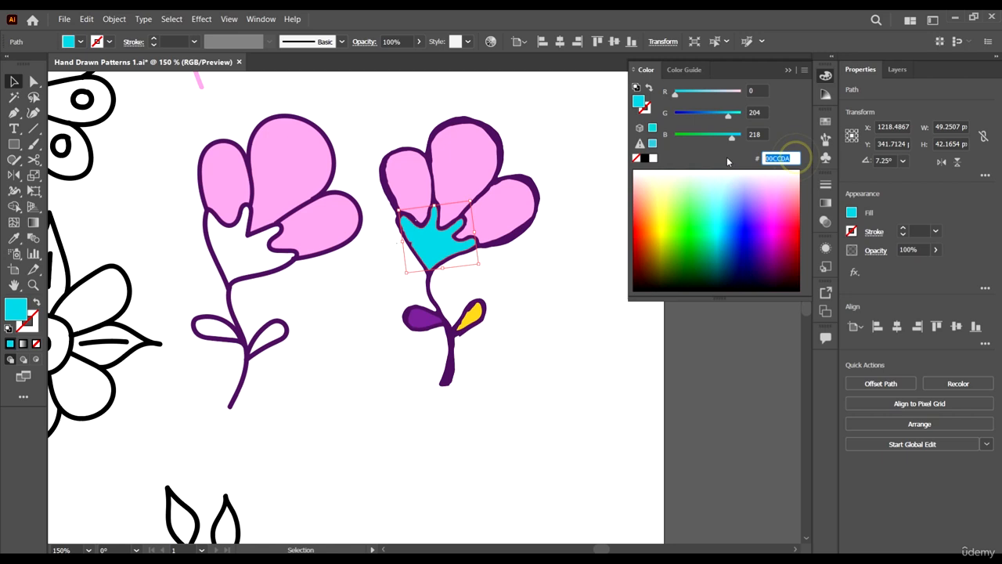
{"action": "left_click", "coordinate": [431, 411]}
Fill the base of the line-drawn flower with cyan 00CCDA using Shape Builder.
{"action": "left_click", "coordinate": [220, 265]}
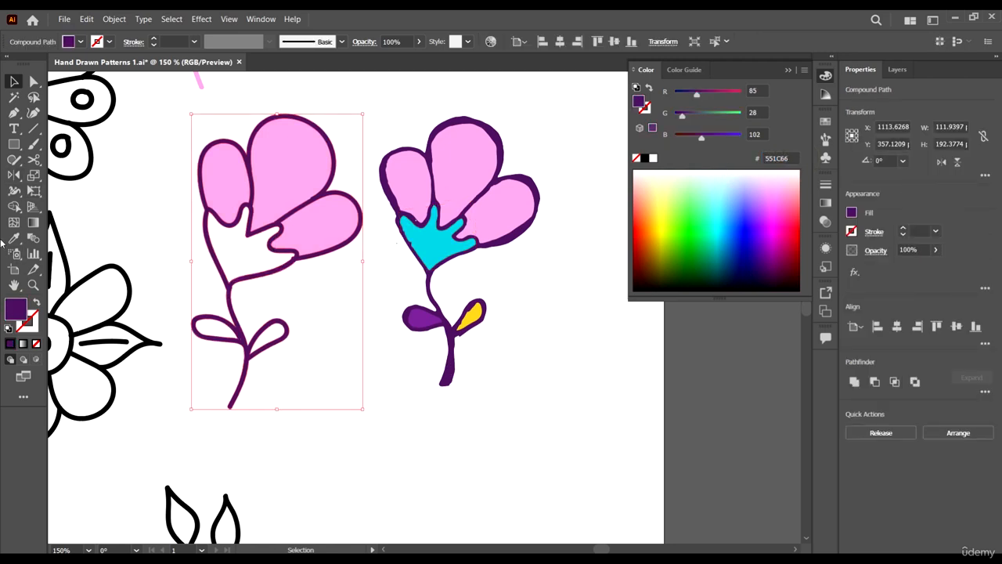
{"action": "left_click", "coordinate": [14, 206]}
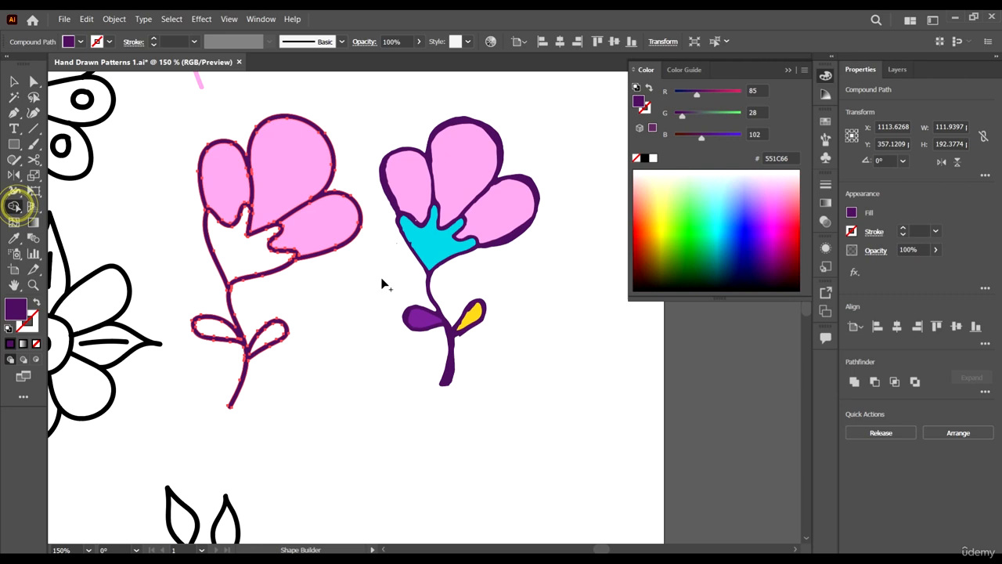
{"action": "left_click", "coordinate": [789, 158]}
{"action": "type", "text": "00CCDA"}
{"action": "key", "text": "Return"}
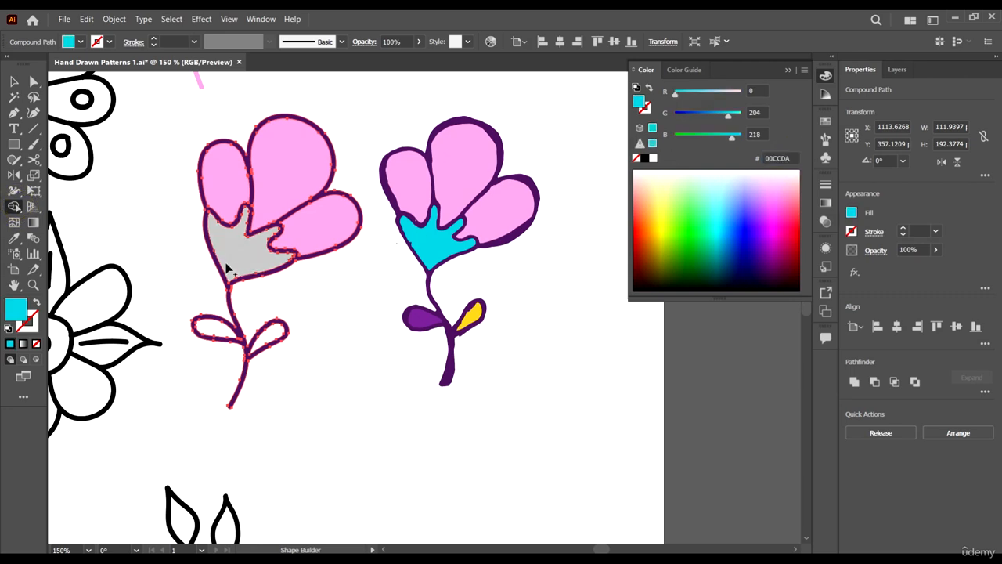
{"action": "left_click", "coordinate": [235, 261]}
{"action": "left_click", "coordinate": [22, 81]}
Copy the purple hex code 7F2A99 from the left leaf of the colored reference flower.
{"action": "scroll", "coordinate": [344, 297], "scroll_direction": "down", "scroll_amount": 1}
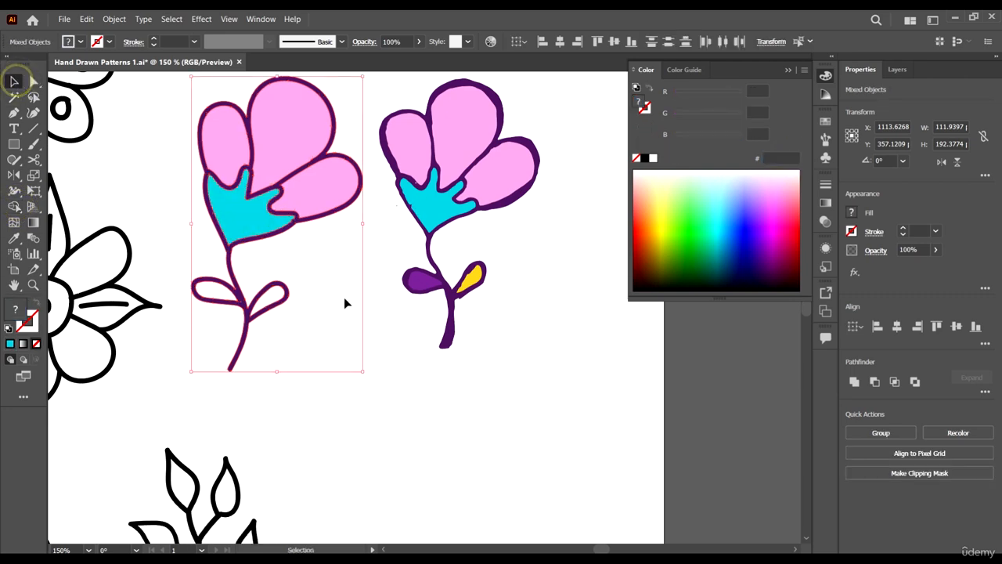
{"action": "left_click", "coordinate": [338, 327]}
{"action": "left_click", "coordinate": [297, 343]}
{"action": "left_click", "coordinate": [199, 281]}
{"action": "left_click", "coordinate": [475, 347]}
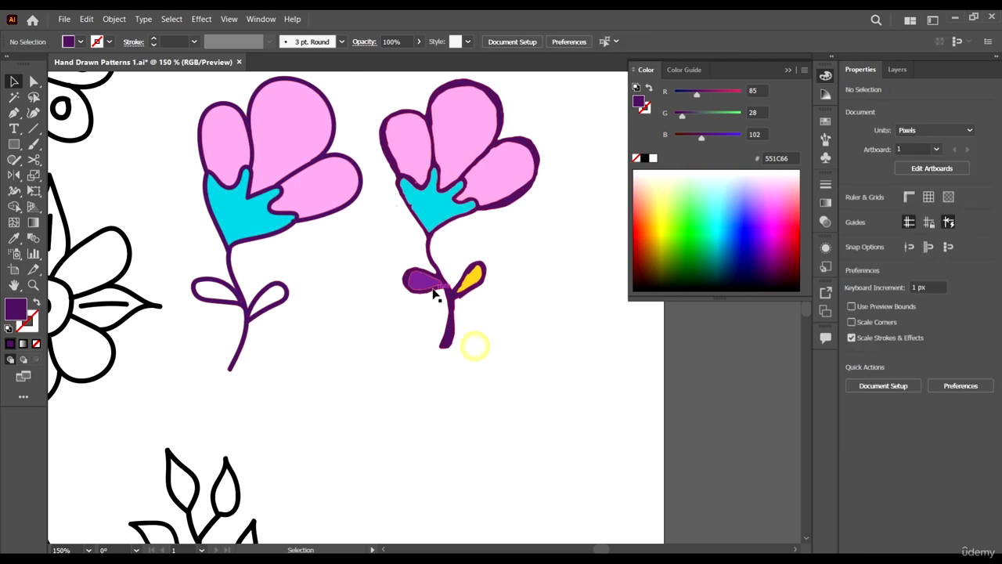
{"action": "left_click", "coordinate": [422, 278]}
{"action": "left_click", "coordinate": [789, 158]}
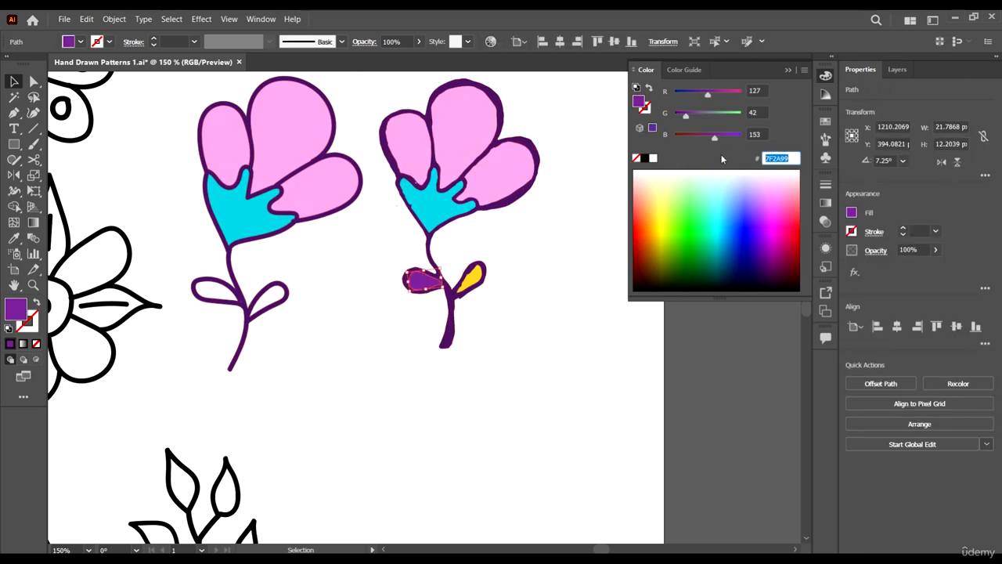
{"action": "left_click", "coordinate": [434, 380]}
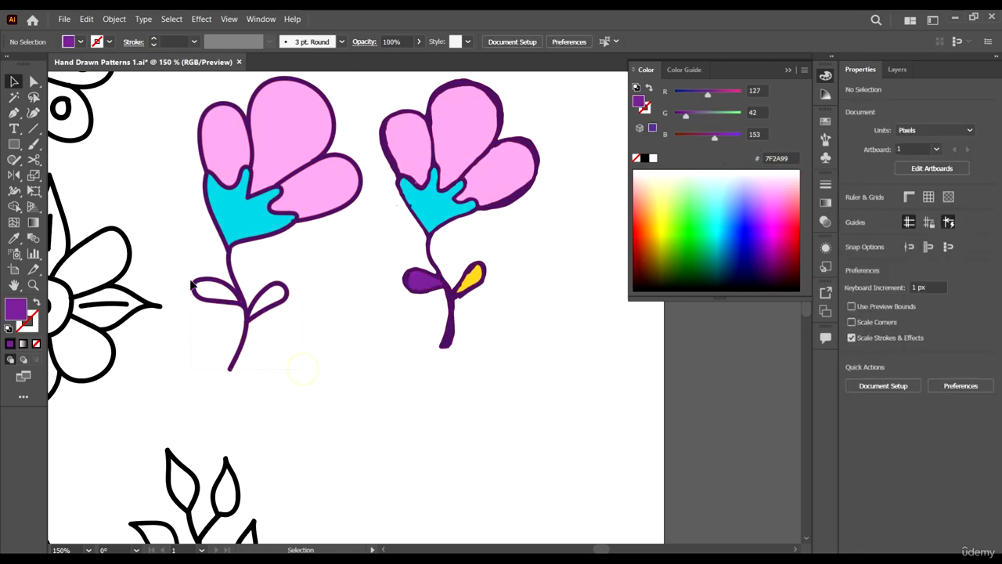
Fill the left leaf of the line-drawn flower with purple 7F2A99 using Shape Builder.
{"action": "left_click", "coordinate": [240, 321]}
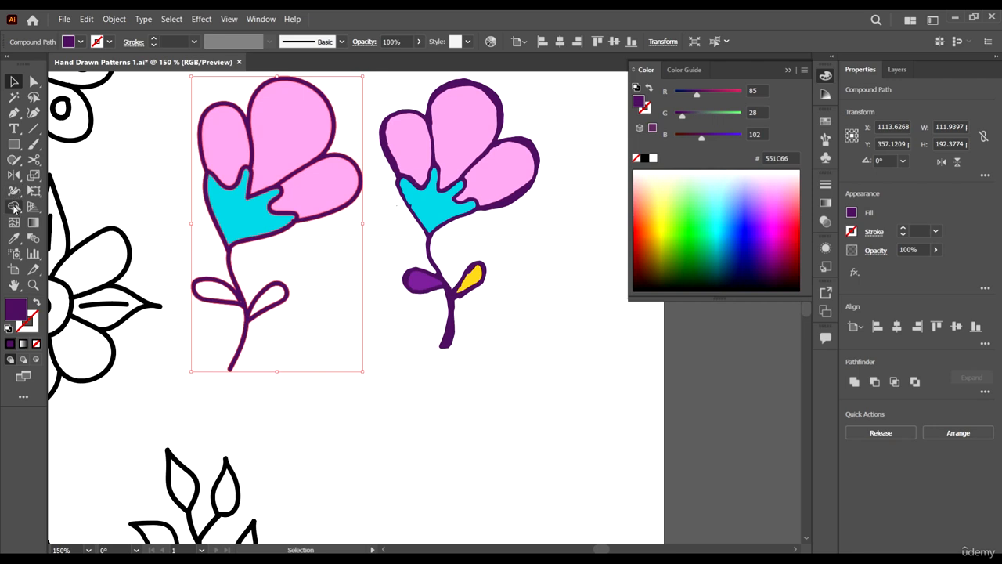
{"action": "left_click", "coordinate": [13, 208]}
{"action": "left_click", "coordinate": [217, 294]}
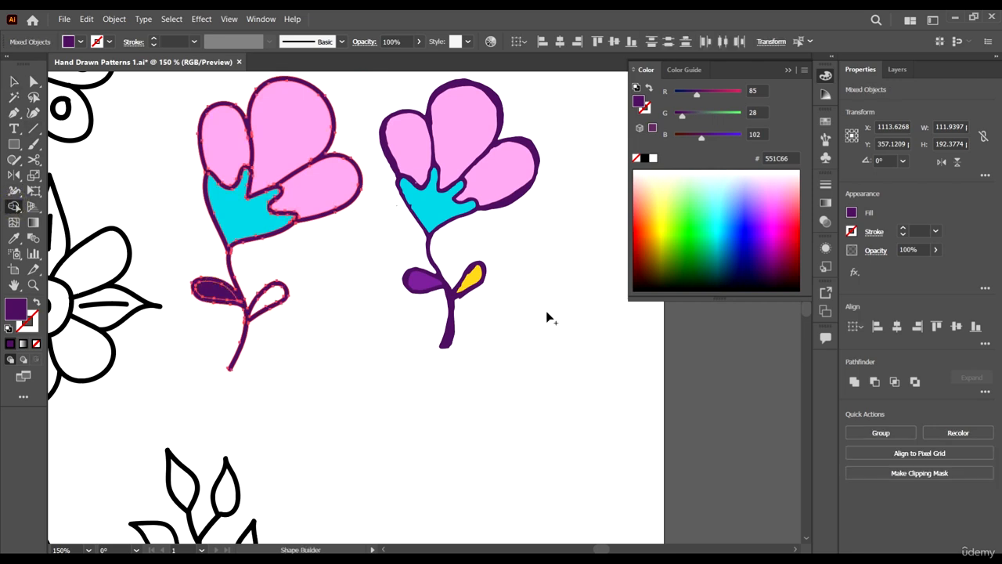
{"action": "left_click", "coordinate": [790, 159]}
{"action": "type", "text": "7F2A99"}
{"action": "key", "text": "Return"}
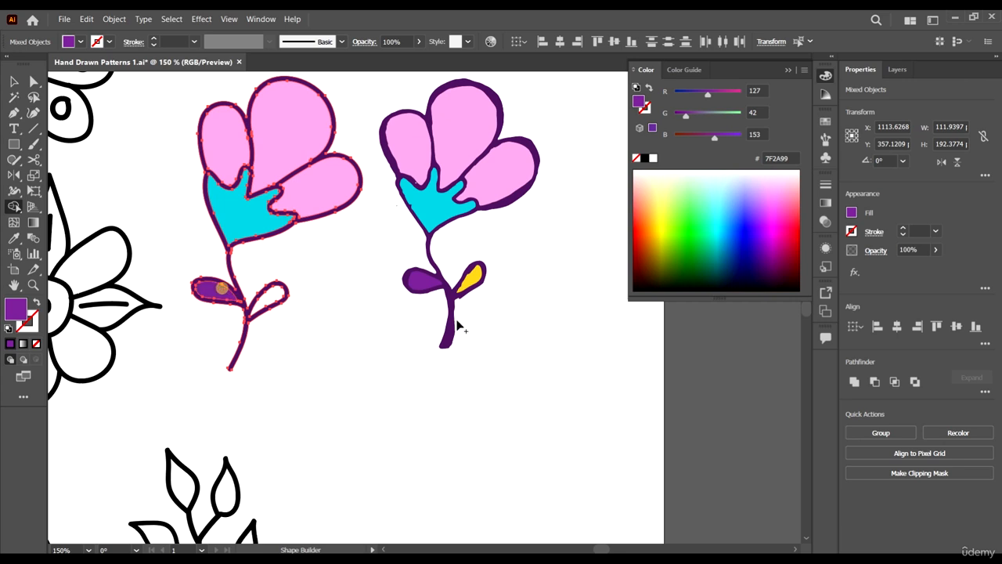
Copy the yellow hex code F4CC21 from the right leaf of the colored reference flower.
{"action": "left_click", "coordinate": [13, 81]}
{"action": "left_click", "coordinate": [366, 352]}
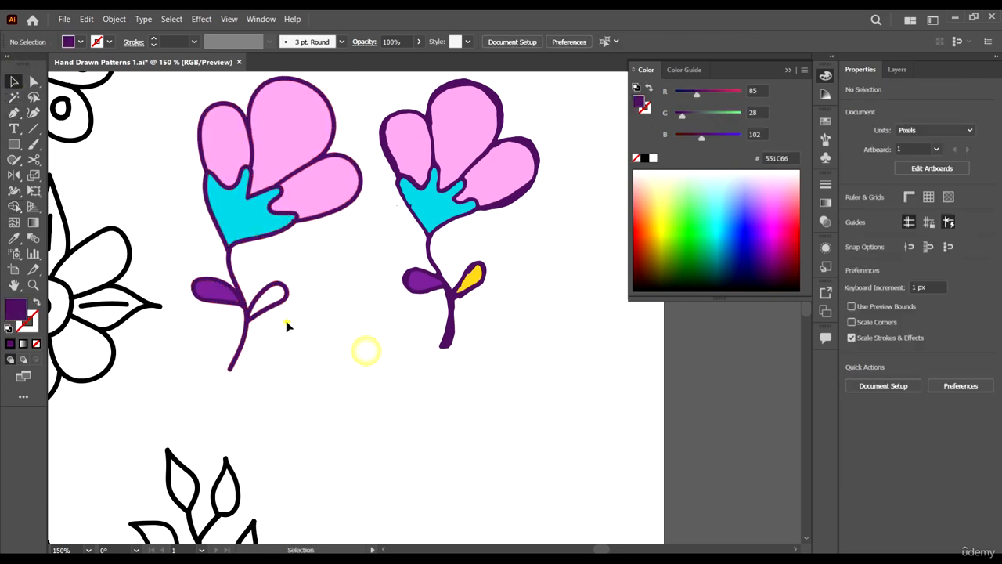
{"action": "left_click", "coordinate": [472, 276]}
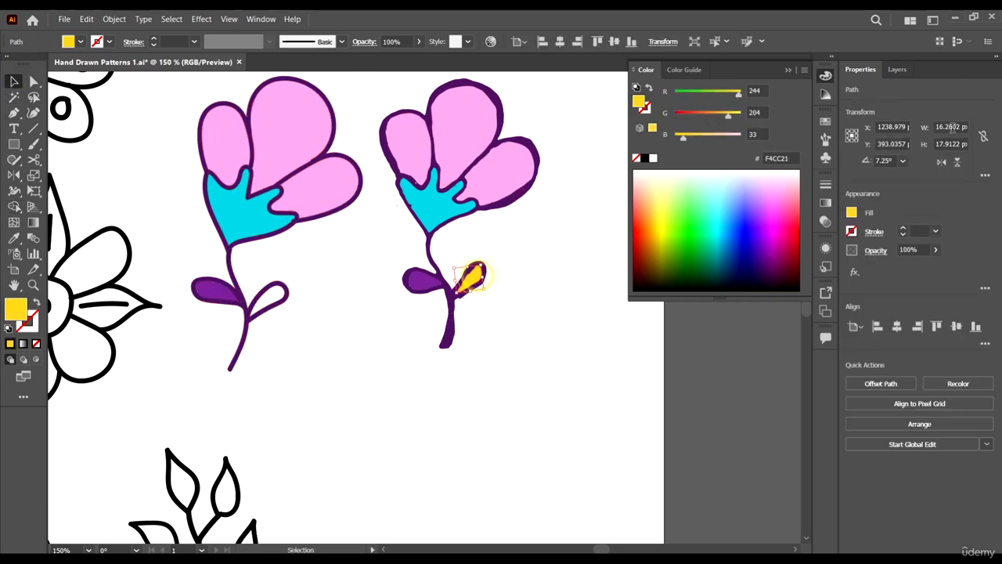
{"action": "left_click", "coordinate": [791, 157]}
{"action": "key", "text": "ctrl+c"}
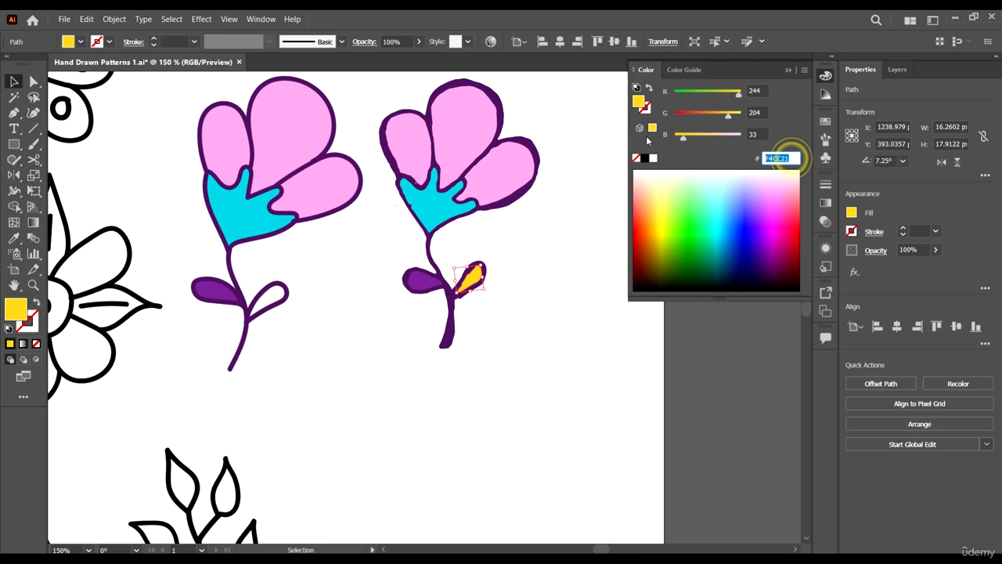
{"action": "left_click", "coordinate": [480, 351]}
Fill the right leaf of the line-drawn flower with yellow F4CC21 using Shape Builder.
{"action": "left_click_drag", "start_coordinate": [188, 289], "coordinate": [186, 289]}
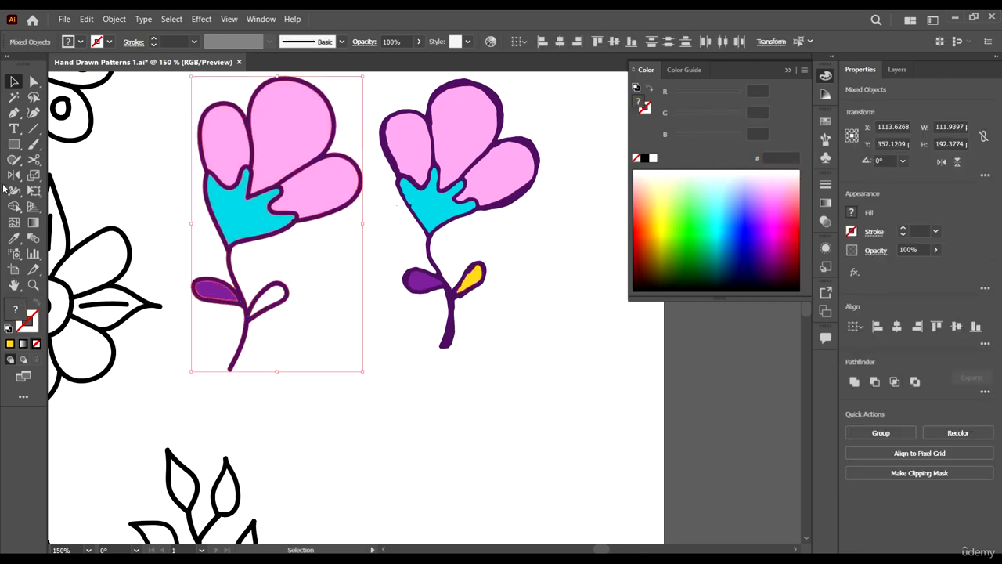
{"action": "left_click", "coordinate": [14, 207]}
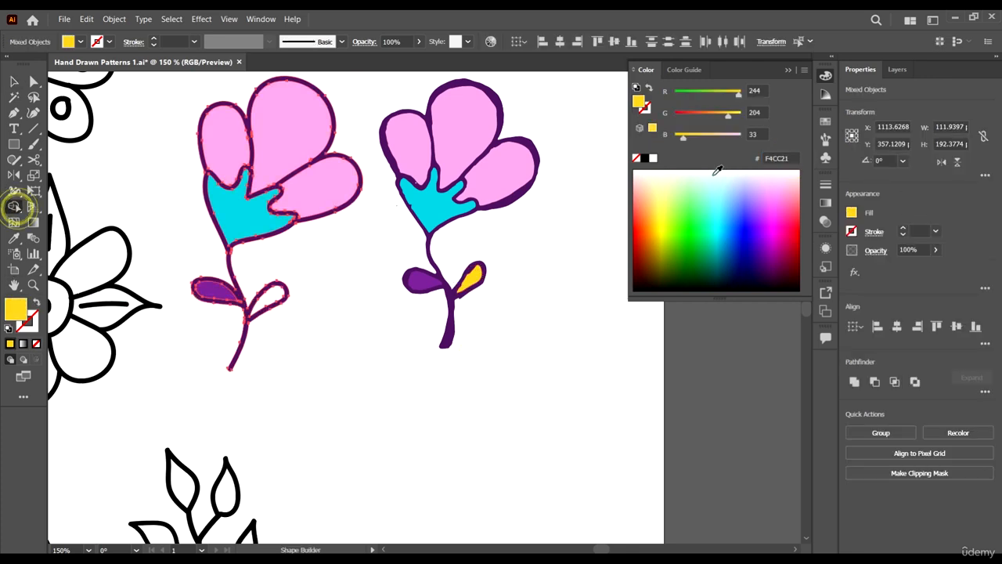
{"action": "left_click", "coordinate": [786, 158]}
{"action": "key", "text": "ctrl+v"}
{"action": "key", "text": "Return"}
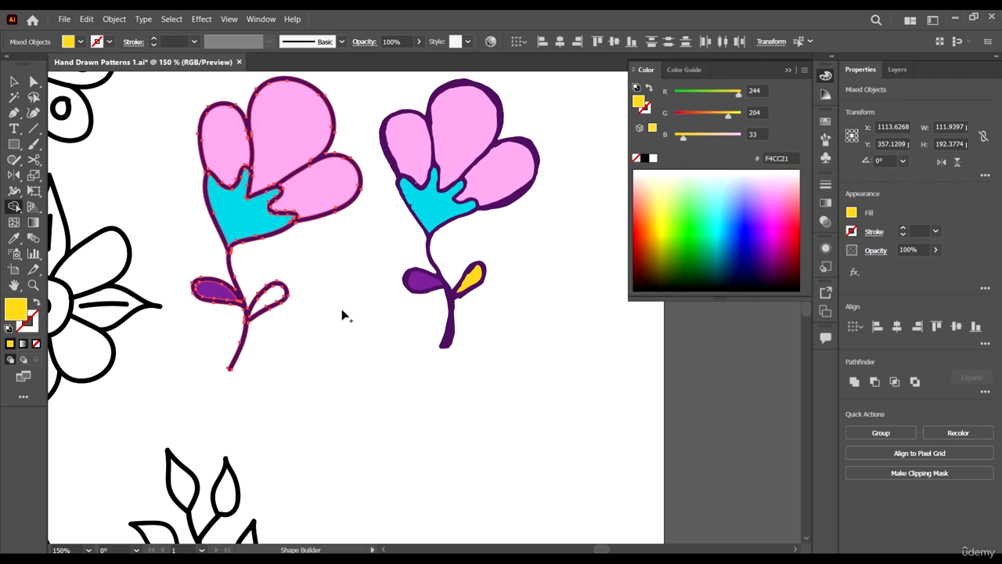
{"action": "left_click", "coordinate": [272, 307]}
{"action": "key", "text": "v"}
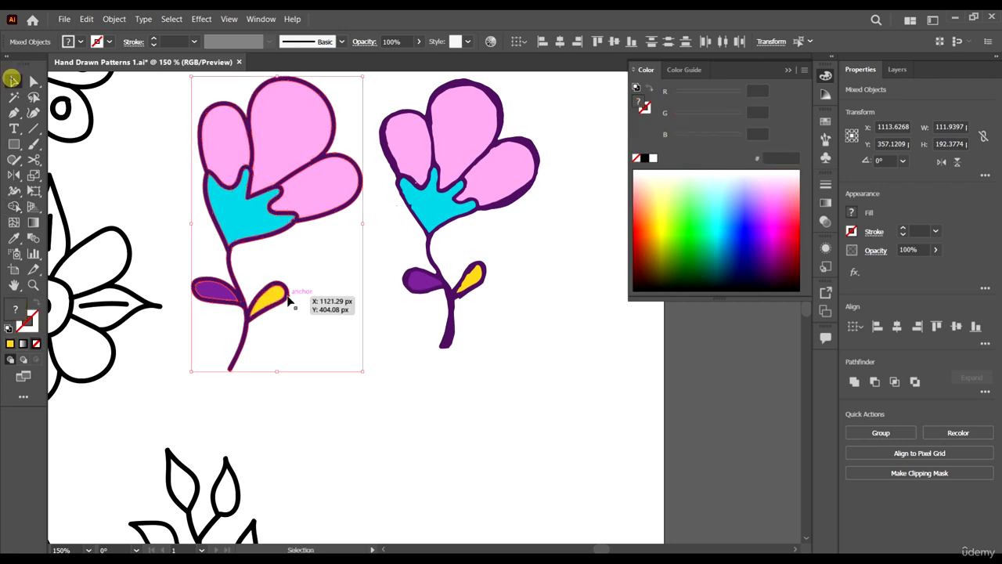
Delete the colored reference flower placed beside the newly colored flower.
{"action": "scroll", "coordinate": [285, 294], "scroll_direction": "down", "scroll_amount": 3}
{"action": "left_click", "coordinate": [389, 365]}
{"action": "left_click", "coordinate": [356, 247]}
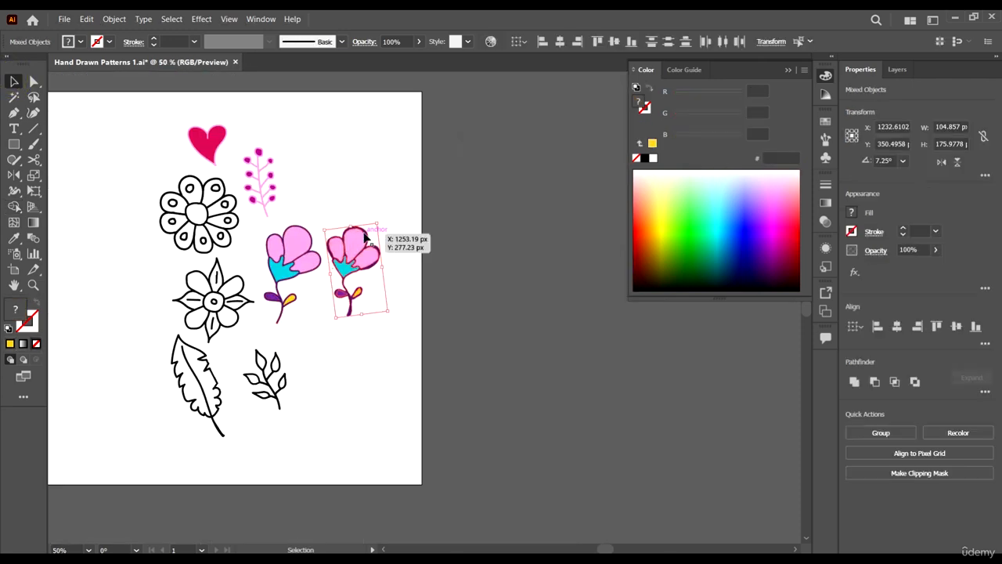
{"action": "key", "text": "Delete"}
Place a copy of the yellow and light-blue leaf sprig beside its line-drawn counterpart and scale it down to about 76 × 95 px.
{"action": "scroll", "coordinate": [391, 331], "scroll_direction": "down", "scroll_amount": 3}
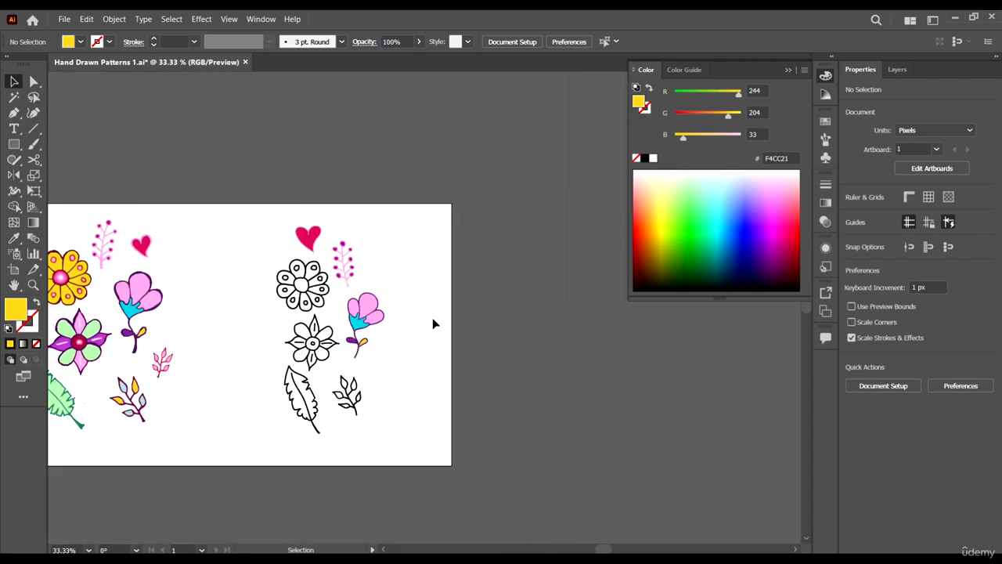
{"action": "scroll", "coordinate": [250, 345], "scroll_direction": "up", "scroll_amount": 1}
{"action": "scroll", "coordinate": [401, 391], "scroll_direction": "down", "scroll_amount": 1}
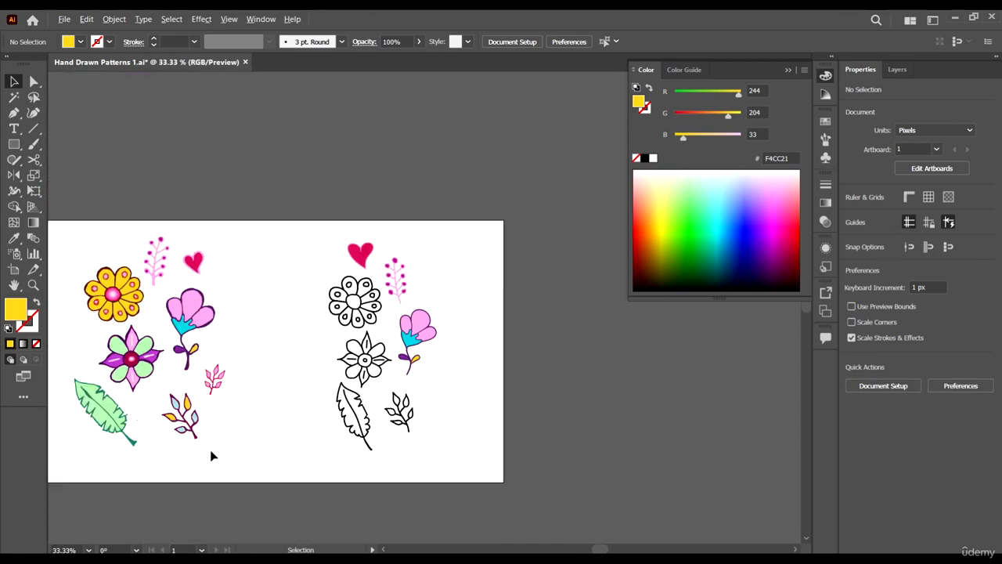
{"action": "scroll", "coordinate": [210, 456], "scroll_direction": "up", "scroll_amount": 1}
{"action": "left_click_drag", "start_coordinate": [210, 456], "coordinate": [564, 403]}
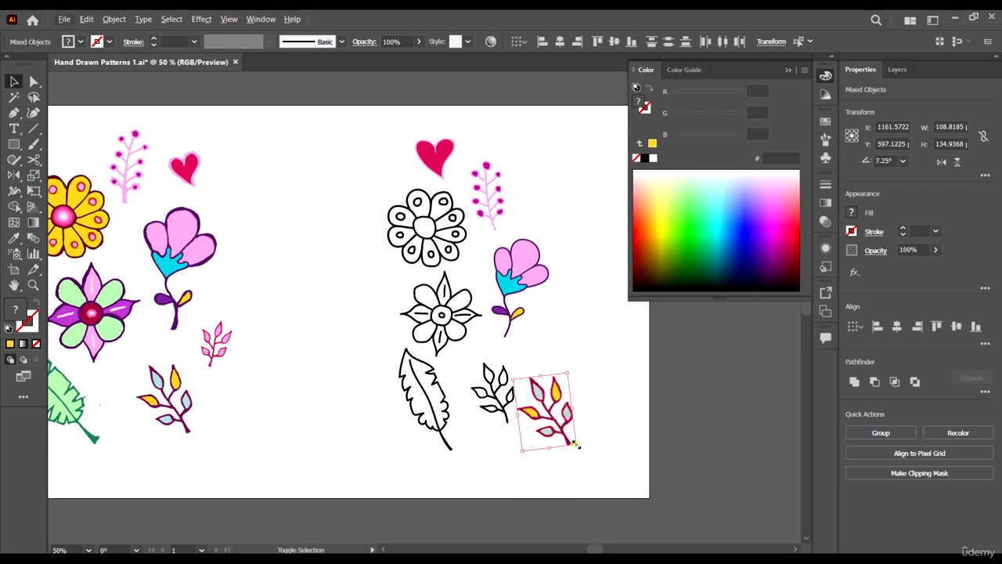
{"action": "left_click_drag", "start_coordinate": [575, 443], "coordinate": [557, 429]}
Expand the appearance of the line-drawn leaf sprig and unite its outlines into one shape.
{"action": "scroll", "coordinate": [542, 416], "scroll_direction": "up", "scroll_amount": 1}
{"action": "scroll", "coordinate": [503, 410], "scroll_direction": "up", "scroll_amount": 2}
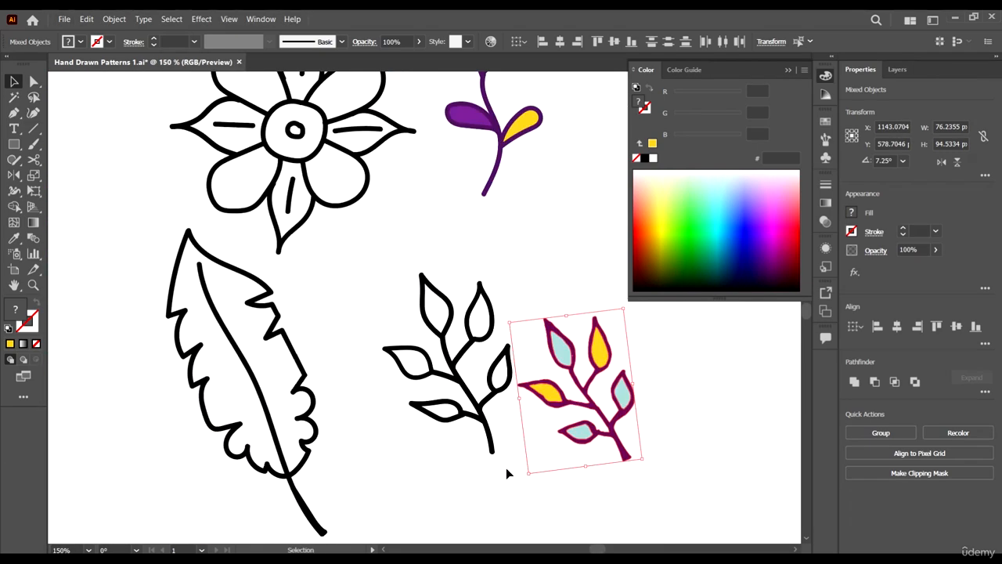
{"action": "left_click", "coordinate": [436, 291]}
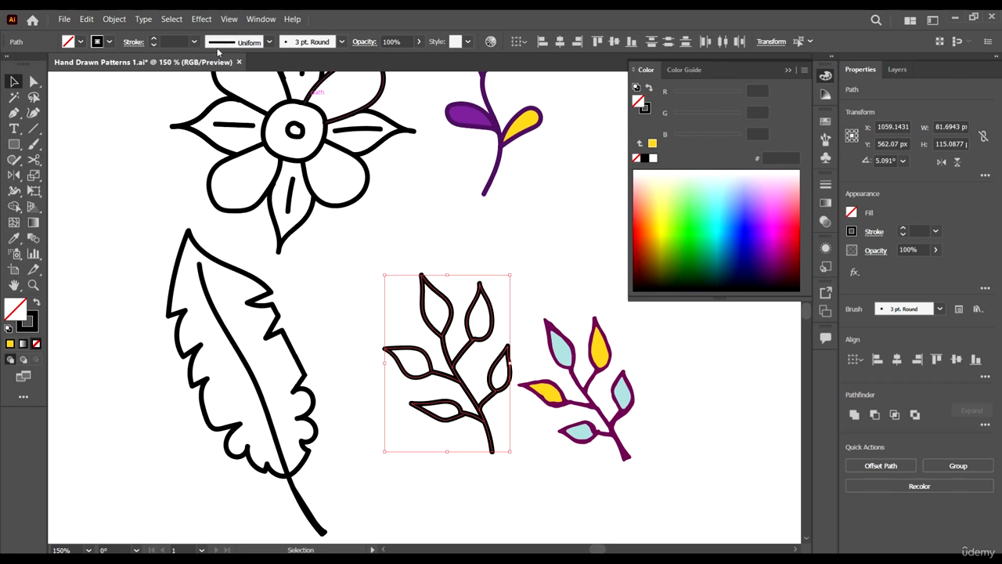
{"action": "left_click", "coordinate": [114, 19]}
{"action": "left_click", "coordinate": [174, 166]}
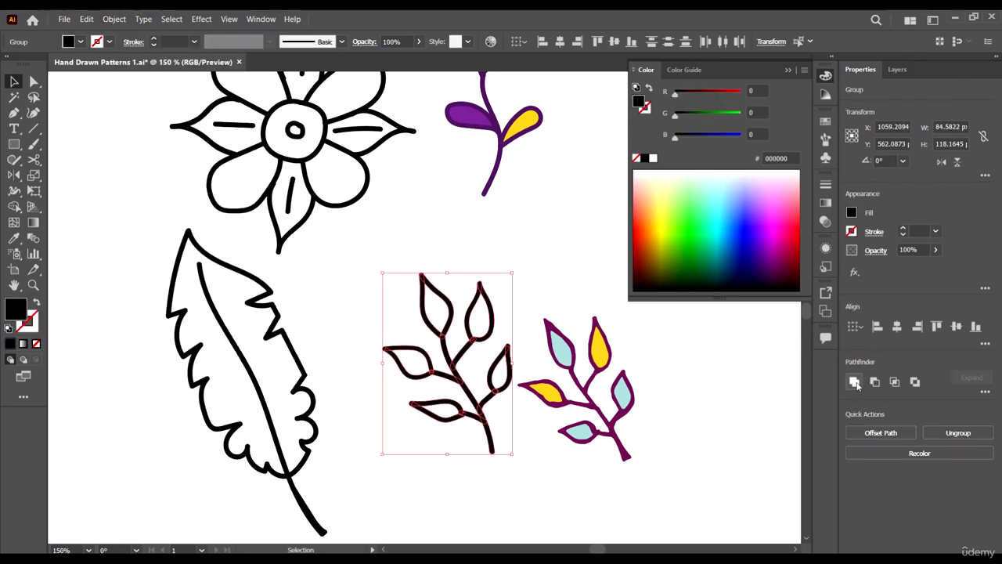
{"action": "left_click", "coordinate": [854, 382]}
Duplicate the united leaf sprig to the right below the pink flower and scale the copy down to about 63 × 87 px.
{"action": "scroll", "coordinate": [392, 368], "scroll_direction": "down", "scroll_amount": 2}
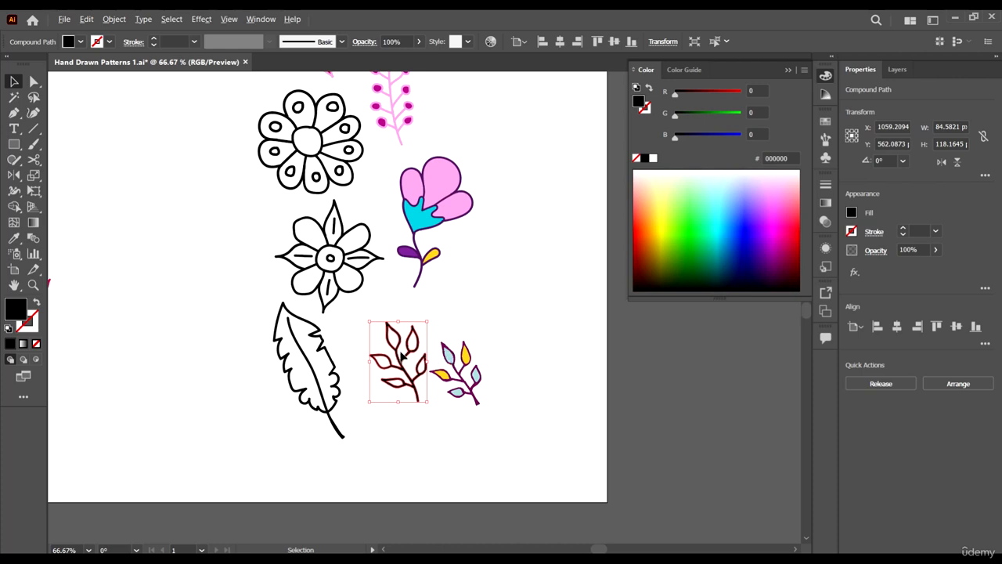
{"action": "left_click_drag", "start_coordinate": [400, 357], "coordinate": [480, 291]}
{"action": "scroll", "coordinate": [480, 296], "scroll_direction": "down", "scroll_amount": 1}
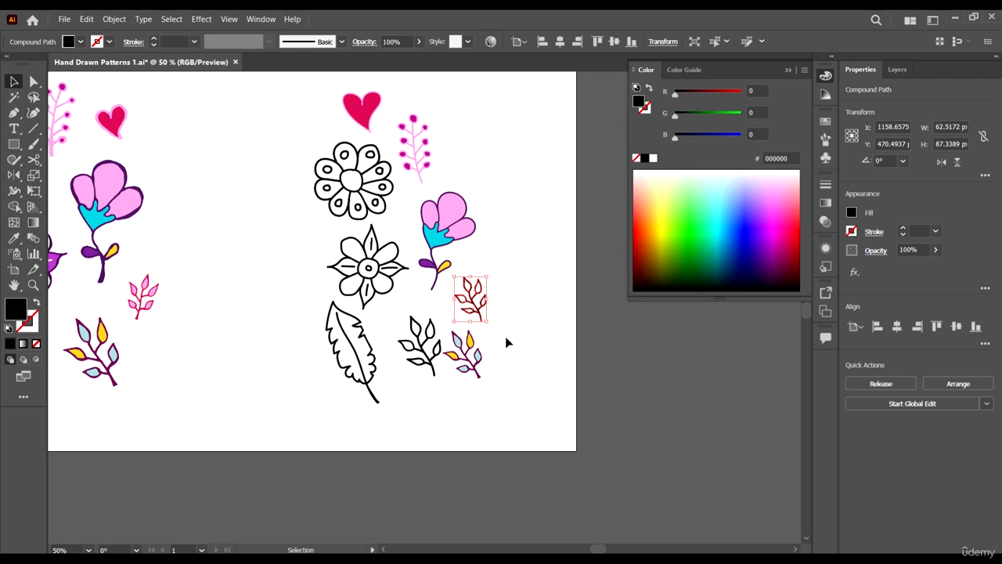
Rotate the small line-drawn sprig copy to about 313° and place a copy of the pink reference sprig to its right.
{"action": "left_click_drag", "start_coordinate": [487, 324], "coordinate": [466, 328]}
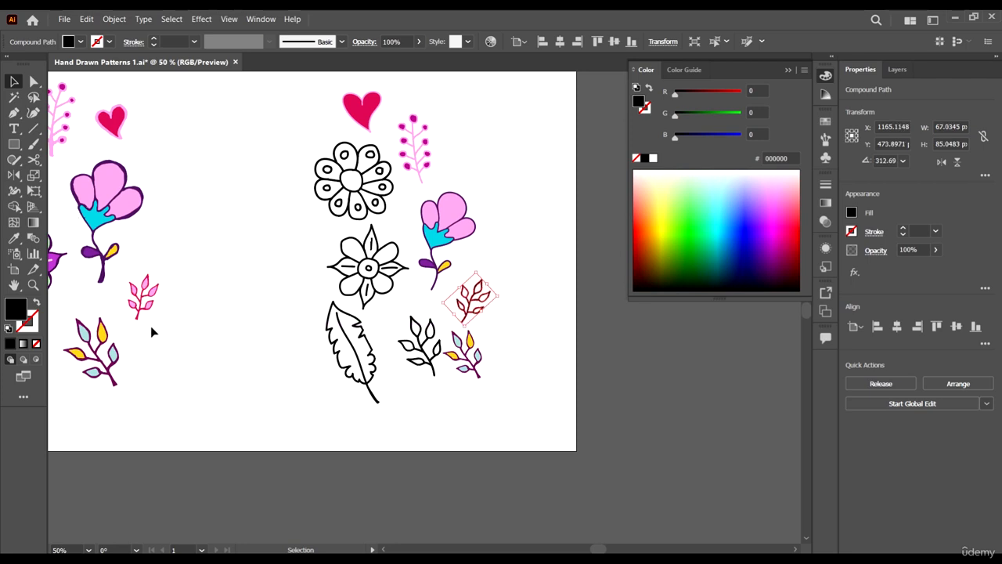
{"action": "left_click", "coordinate": [141, 296]}
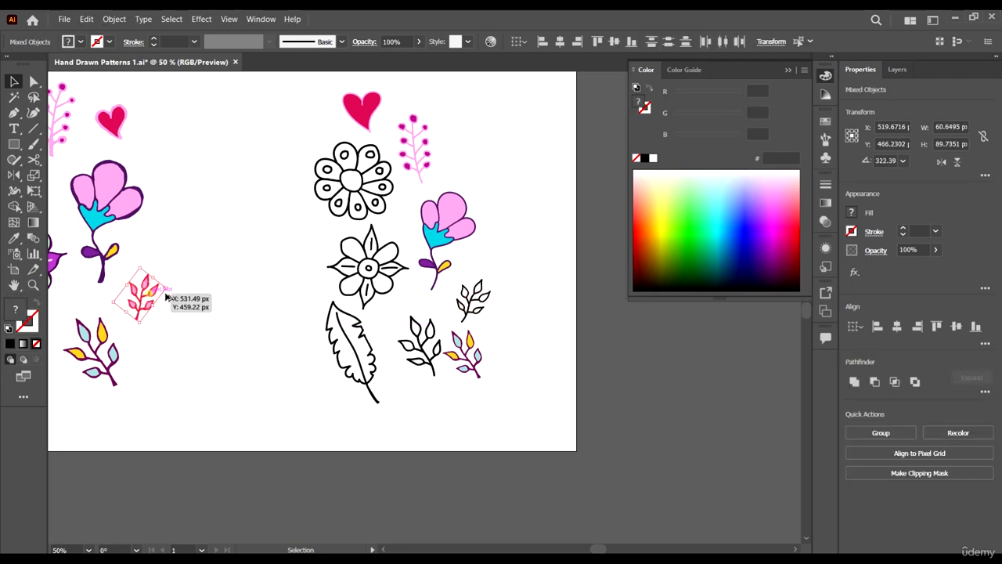
{"action": "left_click_drag", "start_coordinate": [146, 295], "coordinate": [518, 287]}
{"action": "scroll", "coordinate": [504, 297], "scroll_direction": "up", "scroll_amount": 2}
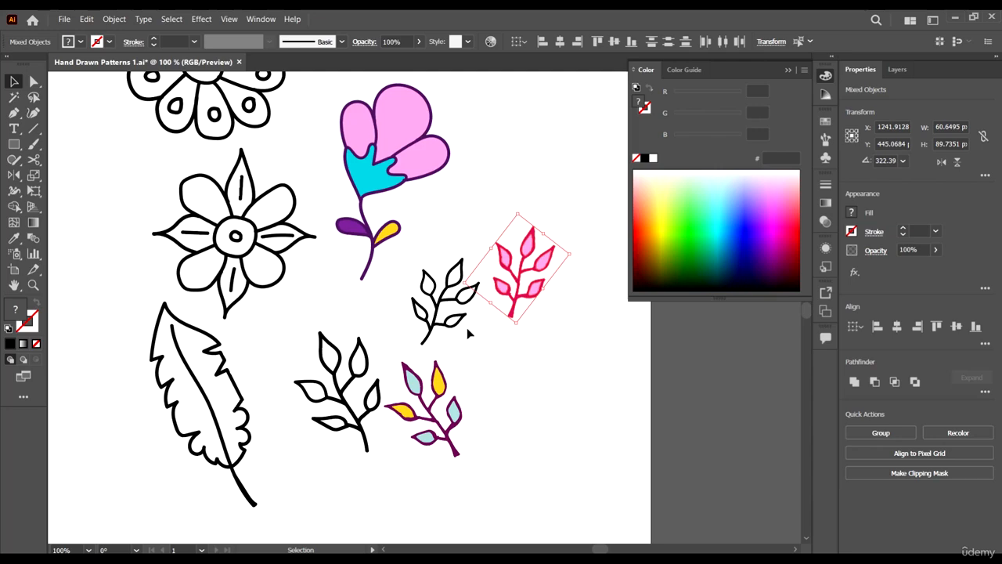
{"action": "left_click", "coordinate": [461, 332]}
{"action": "left_click_drag", "start_coordinate": [458, 323], "coordinate": [450, 315]}
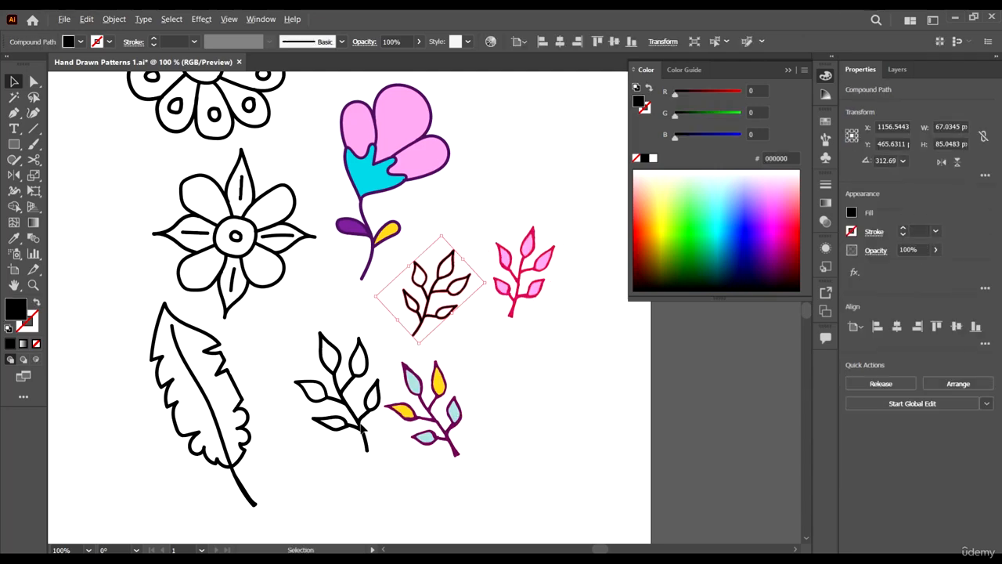
Recolor the outline of the large line-drawn sprig with the dark purple (711158) sampled from the reference sprig's stem.
{"action": "scroll", "coordinate": [375, 427], "scroll_direction": "up", "scroll_amount": 1}
{"action": "left_click", "coordinate": [354, 429]}
{"action": "scroll", "coordinate": [358, 395], "scroll_direction": "up", "scroll_amount": 1}
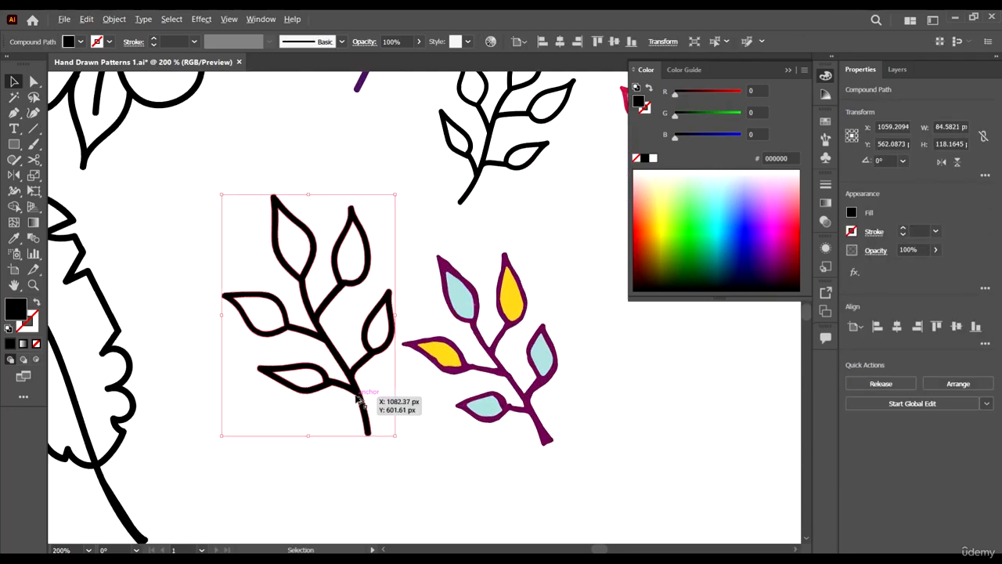
{"action": "scroll", "coordinate": [356, 382], "scroll_direction": "up", "scroll_amount": 1}
{"action": "key", "text": "i"}
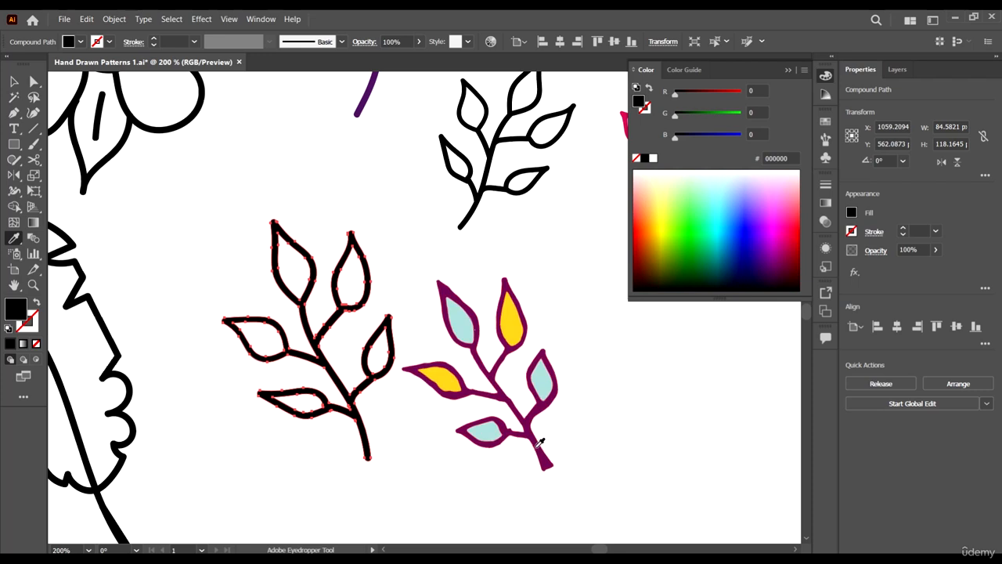
{"action": "left_click", "coordinate": [535, 446]}
{"action": "key", "text": "v"}
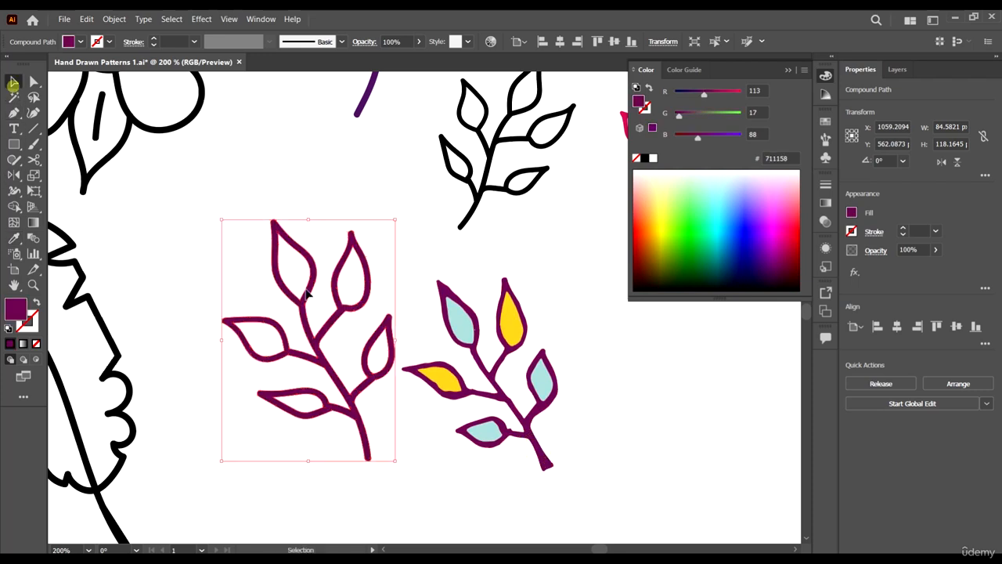
Copy the reference's light blue (A8D5D3) and fill the large sprig's right, lower-left and upper-left leaves using Shape Builder.
{"action": "left_click", "coordinate": [540, 380]}
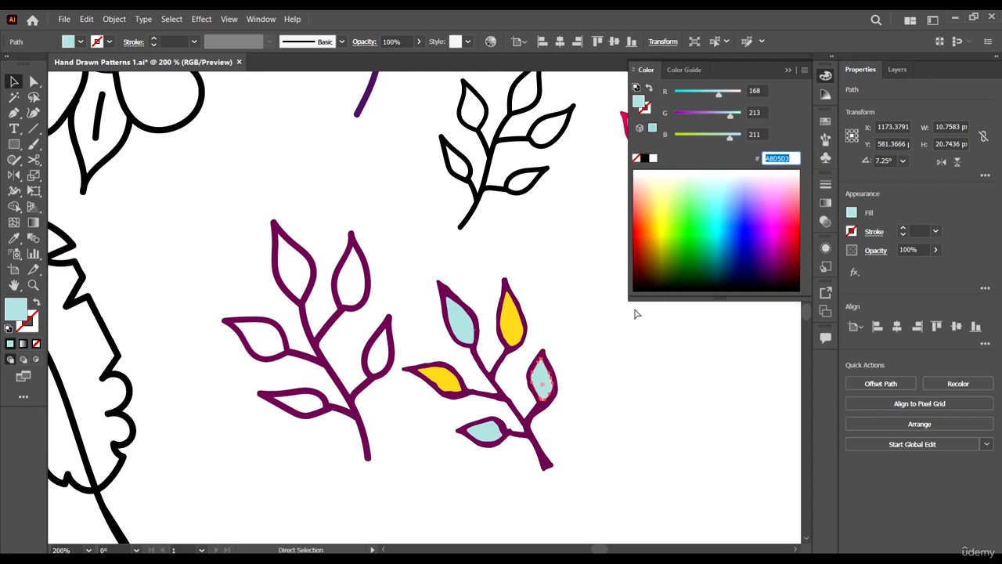
{"action": "left_click_drag", "start_coordinate": [244, 250], "coordinate": [226, 226]}
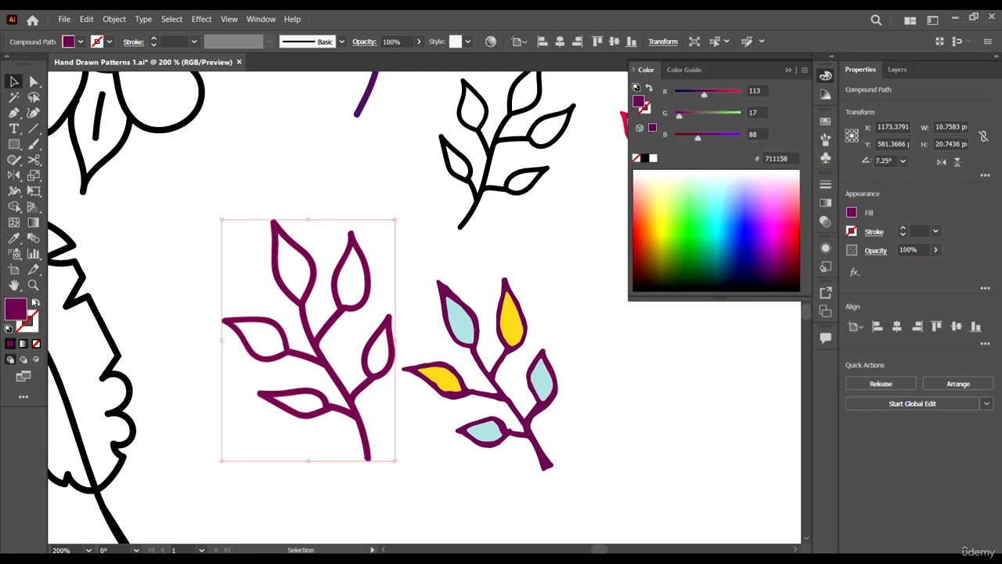
{"action": "left_click", "coordinate": [14, 207]}
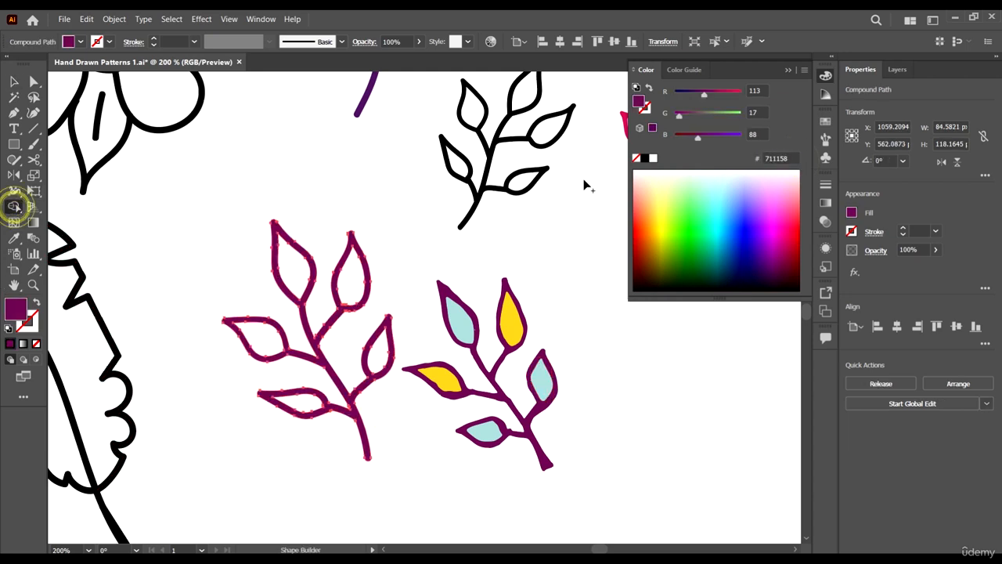
{"action": "type", "text": "A8D5D3"}
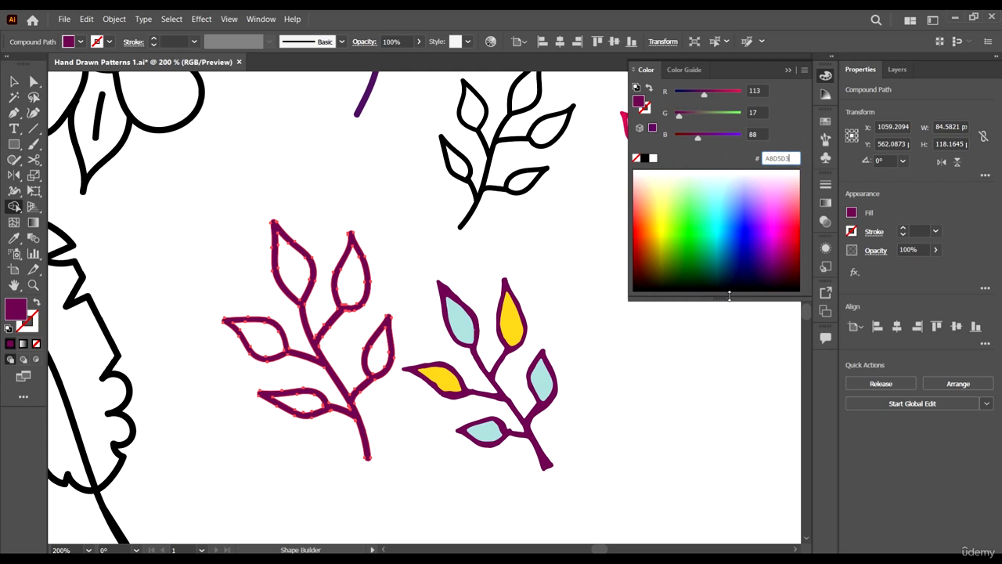
{"action": "key", "text": "Return"}
{"action": "left_click", "coordinate": [382, 357]}
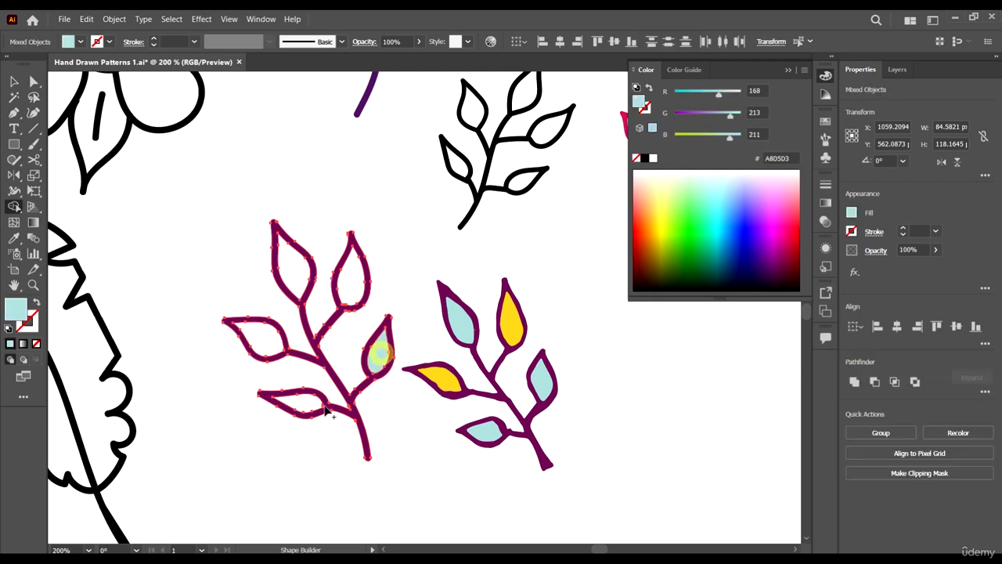
{"action": "left_click", "coordinate": [283, 270]}
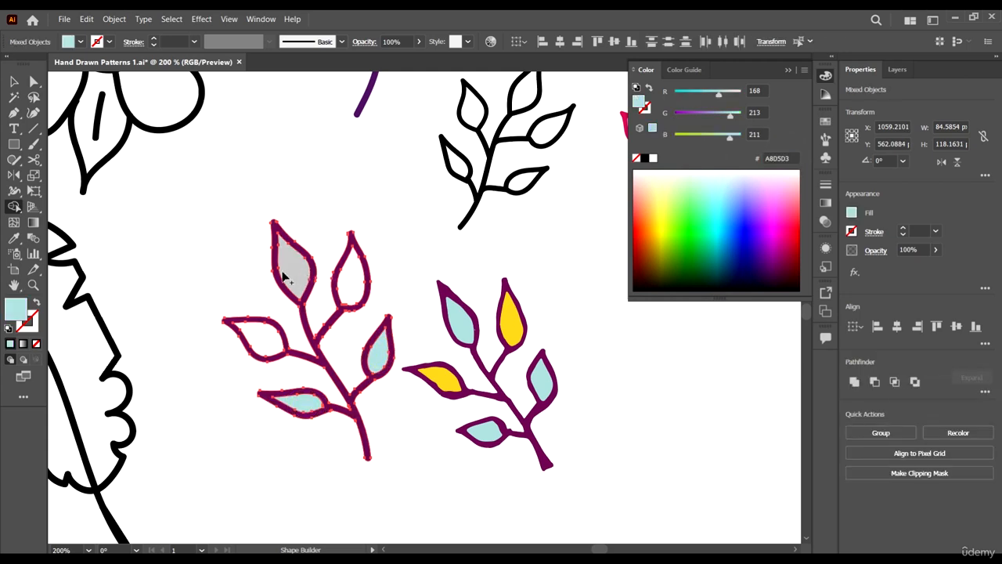
Copy the reference's yellow (F4CC21) and fill the large sprig's two remaining leaves using Shape Builder.
{"action": "left_click", "coordinate": [13, 81]}
{"action": "left_click", "coordinate": [476, 441]}
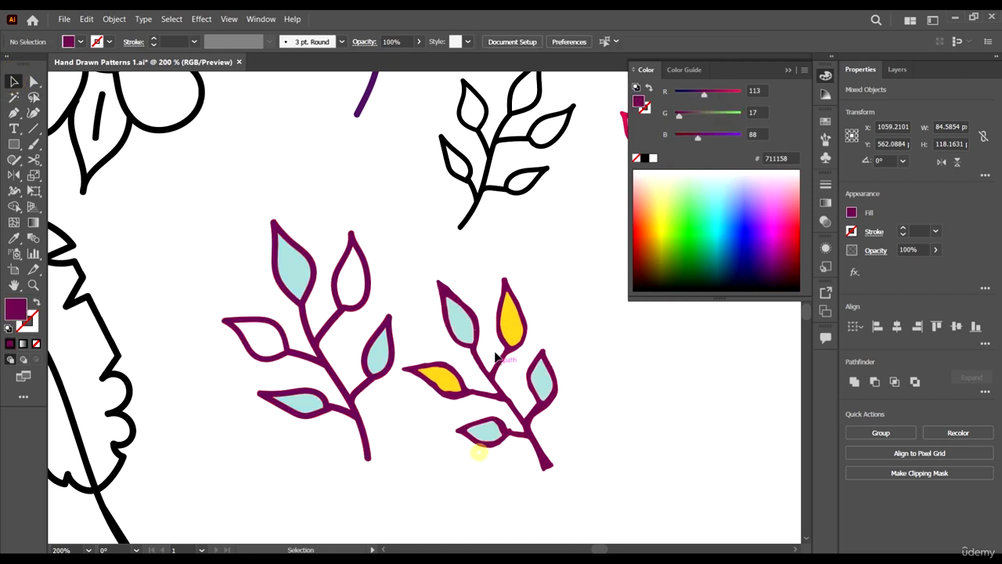
{"action": "left_click", "coordinate": [513, 309]}
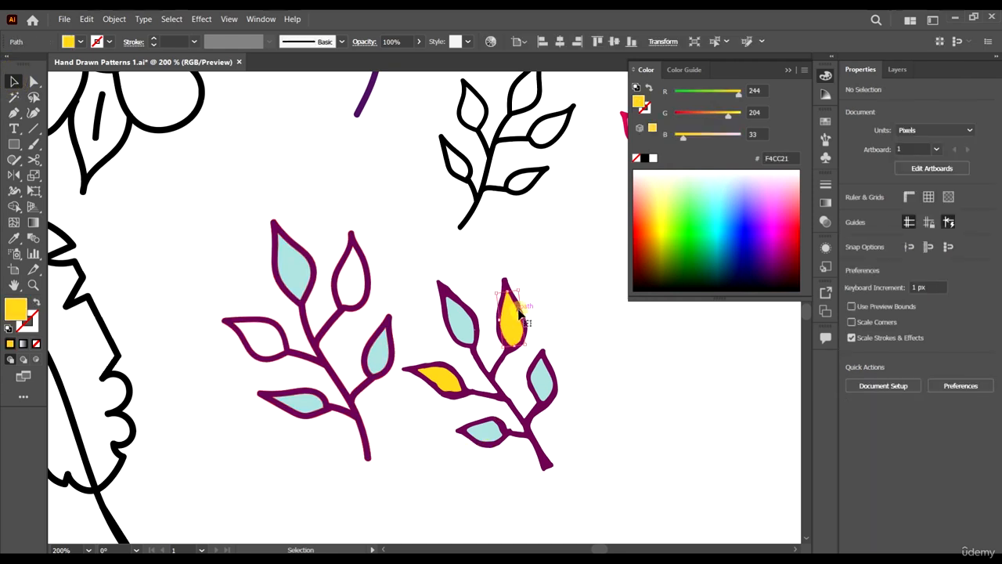
{"action": "double_click", "coordinate": [795, 157]}
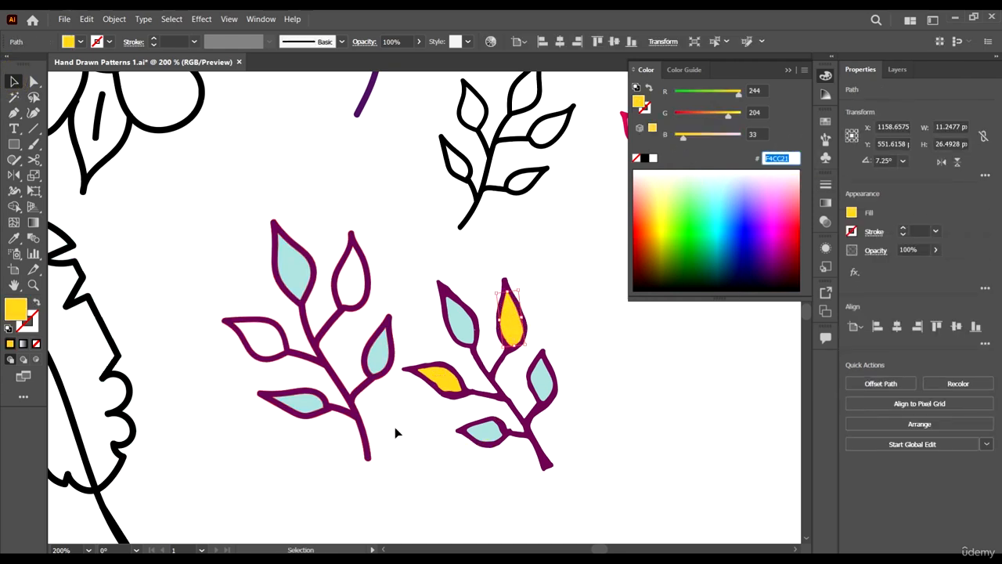
{"action": "left_click_drag", "start_coordinate": [200, 230], "coordinate": [201, 235]}
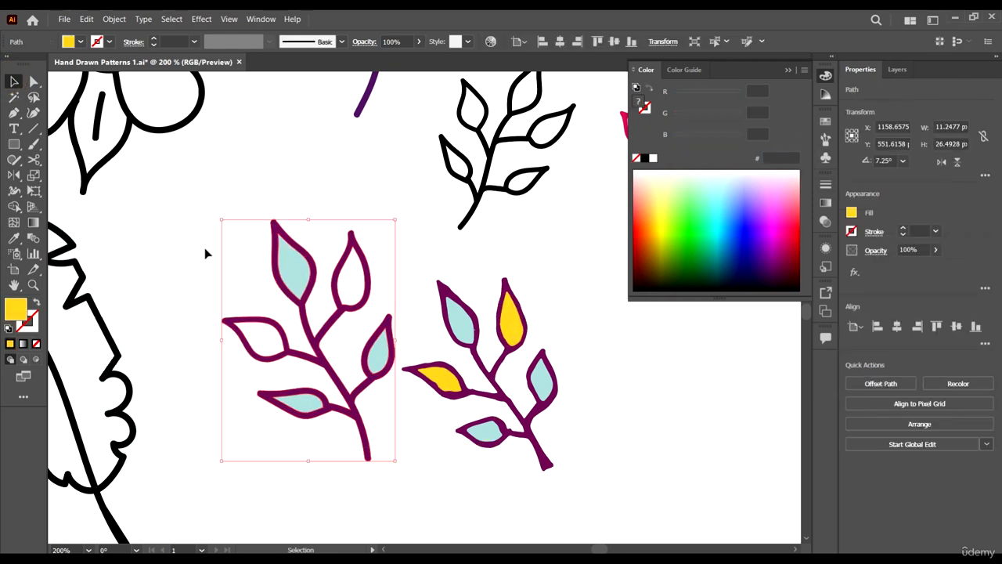
{"action": "left_click", "coordinate": [15, 206]}
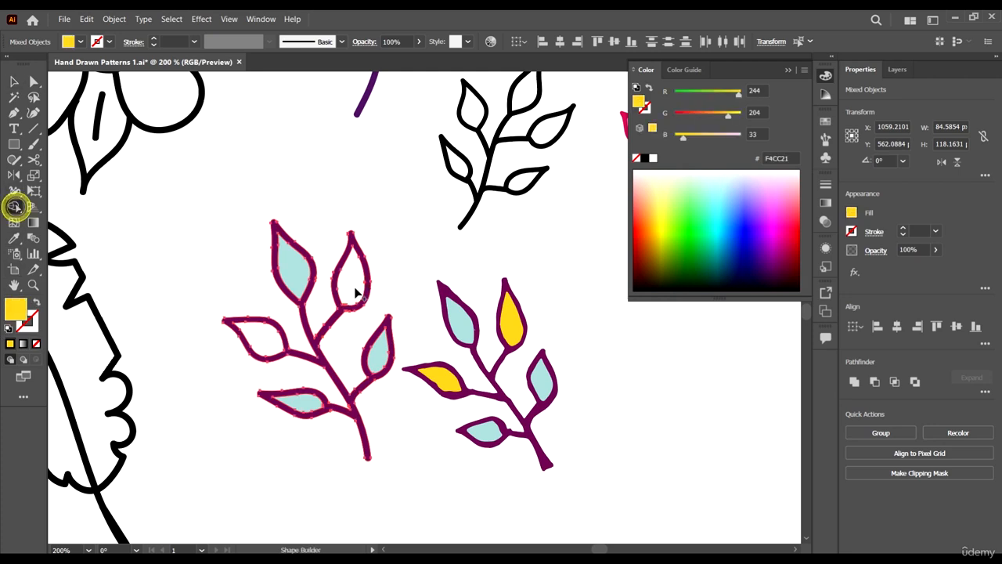
{"action": "left_click", "coordinate": [349, 278]}
{"action": "left_click", "coordinate": [263, 339]}
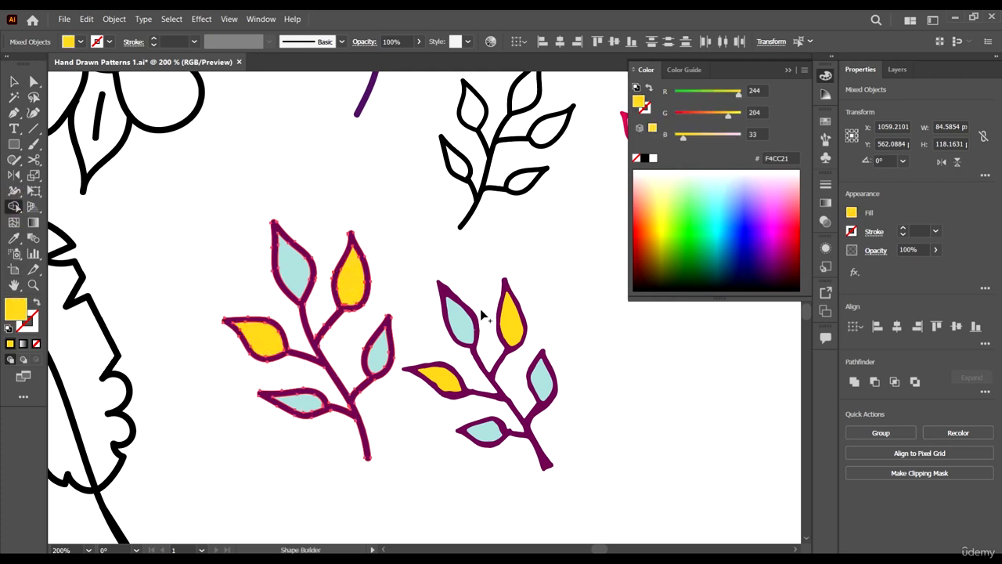
Delete the yellow and light-blue reference sprig beside the newly colored large sprig.
{"action": "left_click", "coordinate": [17, 82]}
{"action": "scroll", "coordinate": [413, 379], "scroll_direction": "down", "scroll_amount": 1}
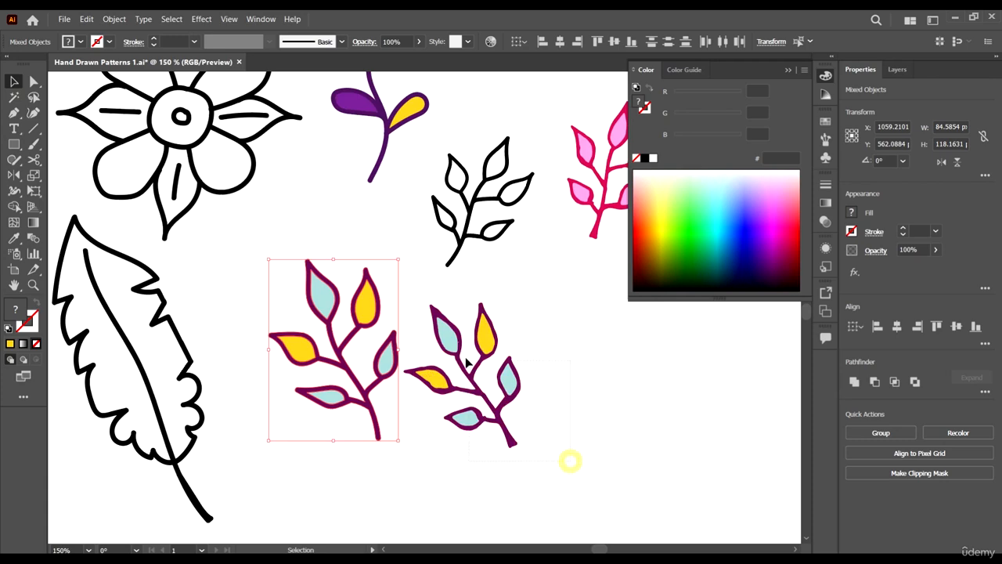
{"action": "left_click_drag", "start_coordinate": [466, 361], "coordinate": [433, 317]}
{"action": "key", "text": "Delete"}
Recolor the outline of the small line-drawn sprig with the crimson (D4145A) sampled from the pink reference sprig.
{"action": "scroll", "coordinate": [492, 368], "scroll_direction": "up", "scroll_amount": 2}
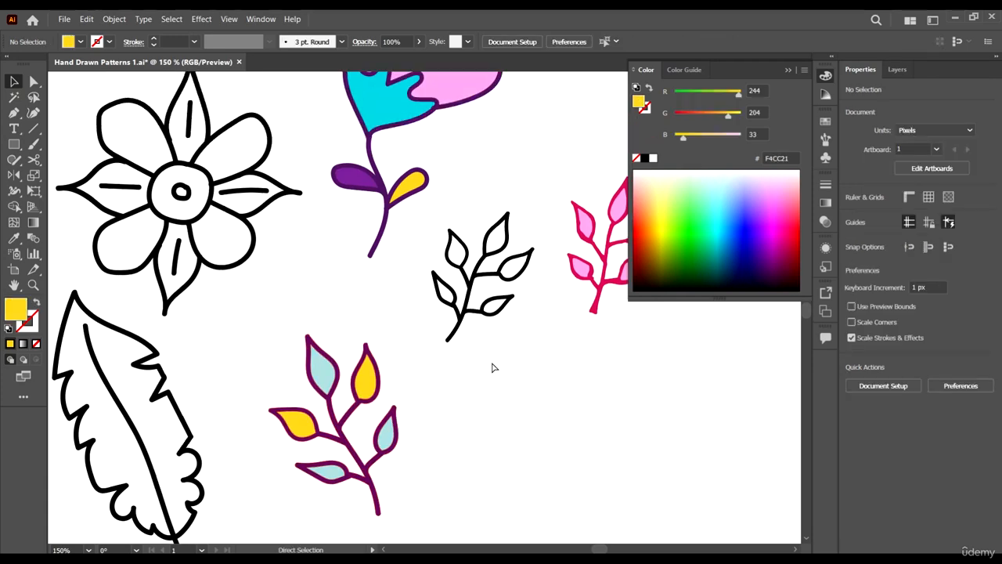
{"action": "scroll", "coordinate": [469, 314], "scroll_direction": "right", "scroll_amount": 3}
{"action": "scroll", "coordinate": [400, 274], "scroll_direction": "up", "scroll_amount": 2}
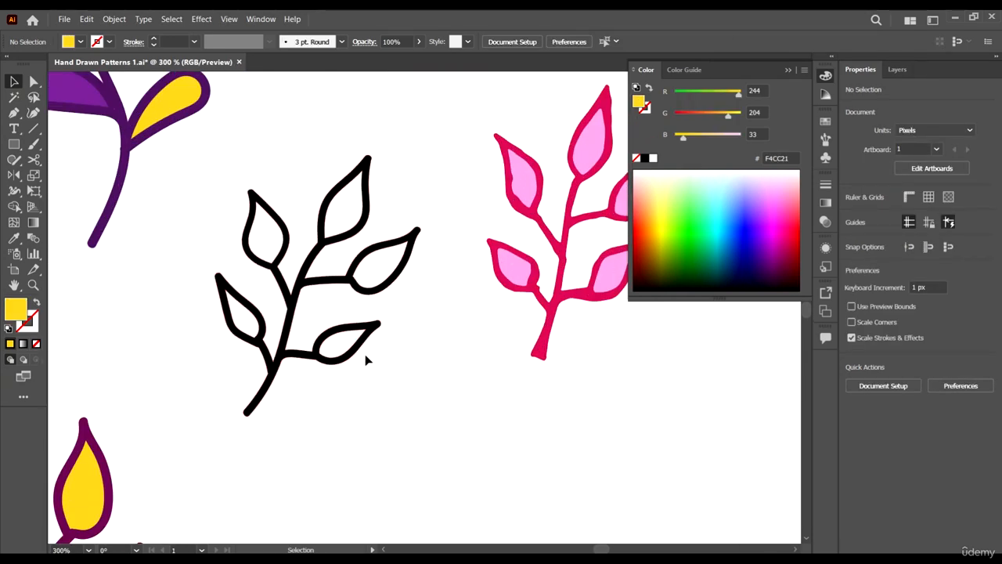
{"action": "left_click", "coordinate": [368, 327]}
{"action": "scroll", "coordinate": [408, 334], "scroll_direction": "down", "scroll_amount": 4}
{"action": "scroll", "coordinate": [408, 334], "scroll_direction": "up", "scroll_amount": 4}
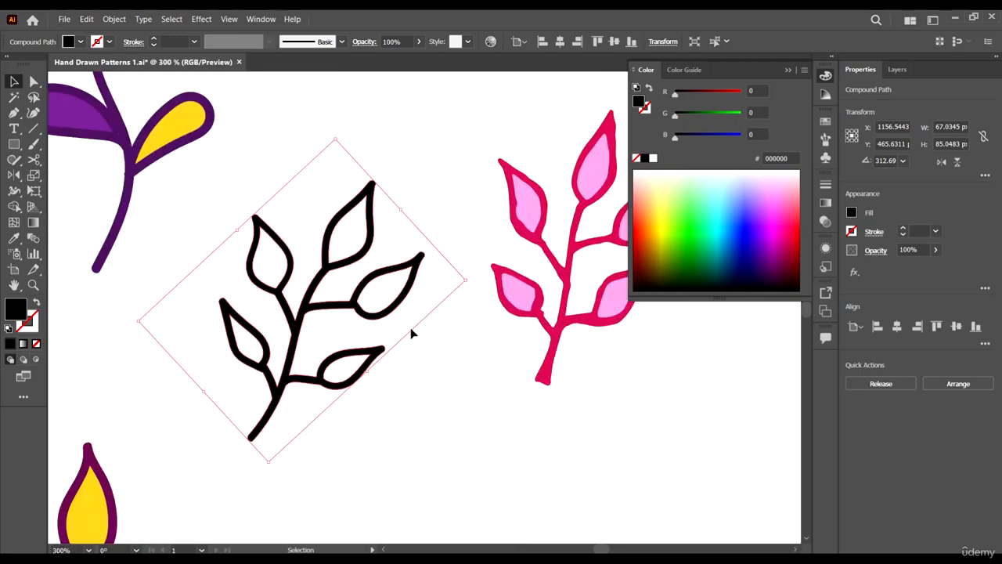
{"action": "scroll", "coordinate": [401, 356], "scroll_direction": "down", "scroll_amount": 5}
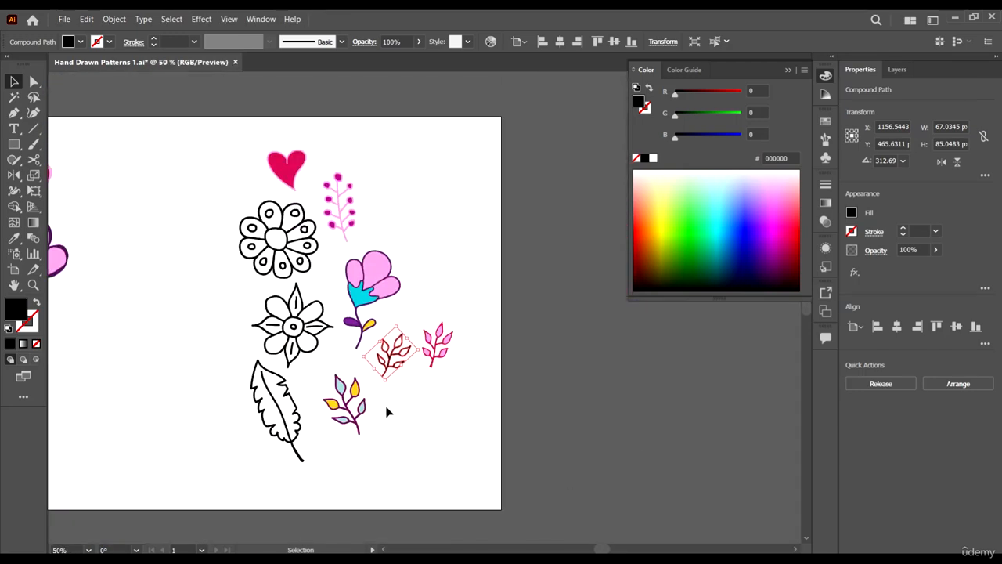
{"action": "scroll", "coordinate": [422, 394], "scroll_direction": "up", "scroll_amount": 3}
{"action": "scroll", "coordinate": [261, 343], "scroll_direction": "up", "scroll_amount": 2}
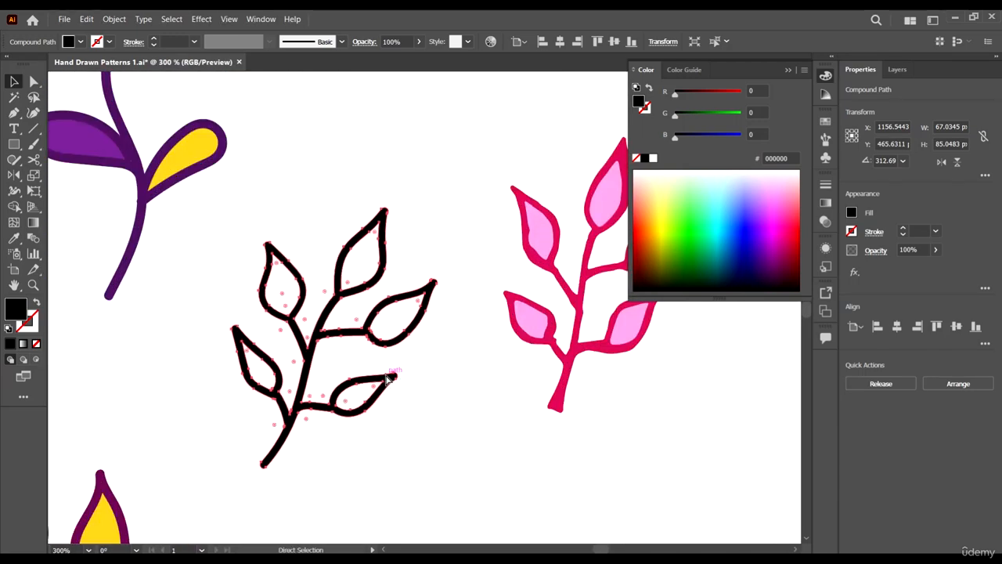
{"action": "scroll", "coordinate": [383, 368], "scroll_direction": "right", "scroll_amount": 1}
{"action": "scroll", "coordinate": [374, 354], "scroll_direction": "down", "scroll_amount": 1}
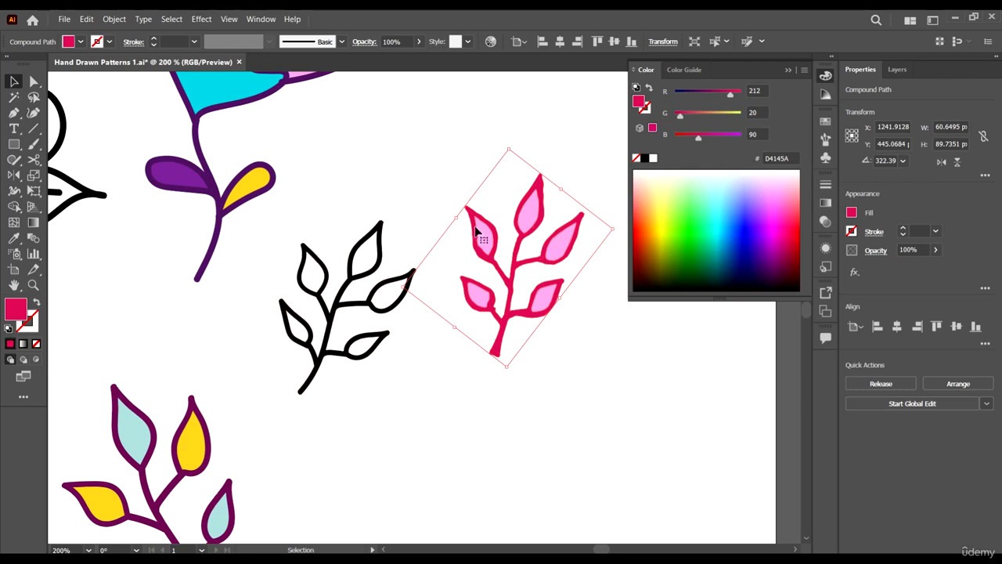
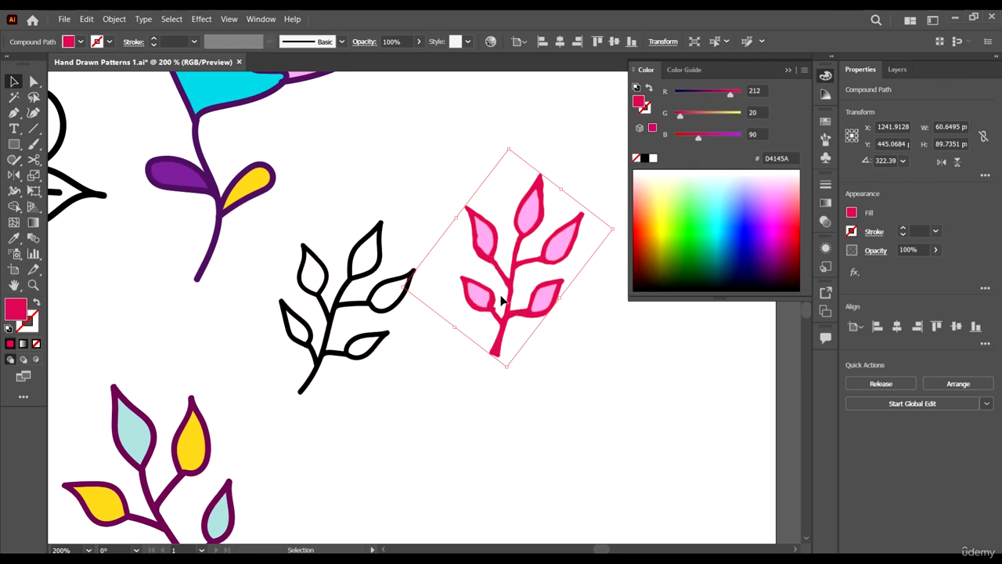
{"action": "scroll", "coordinate": [380, 313], "scroll_direction": "up", "scroll_amount": 3}
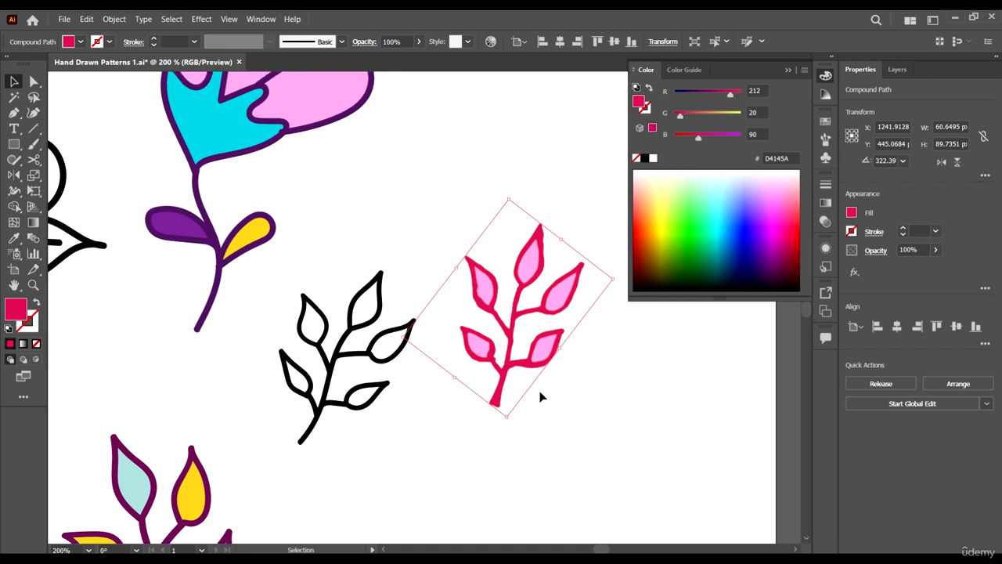
{"action": "left_click", "coordinate": [515, 371]}
{"action": "left_click", "coordinate": [515, 371]}
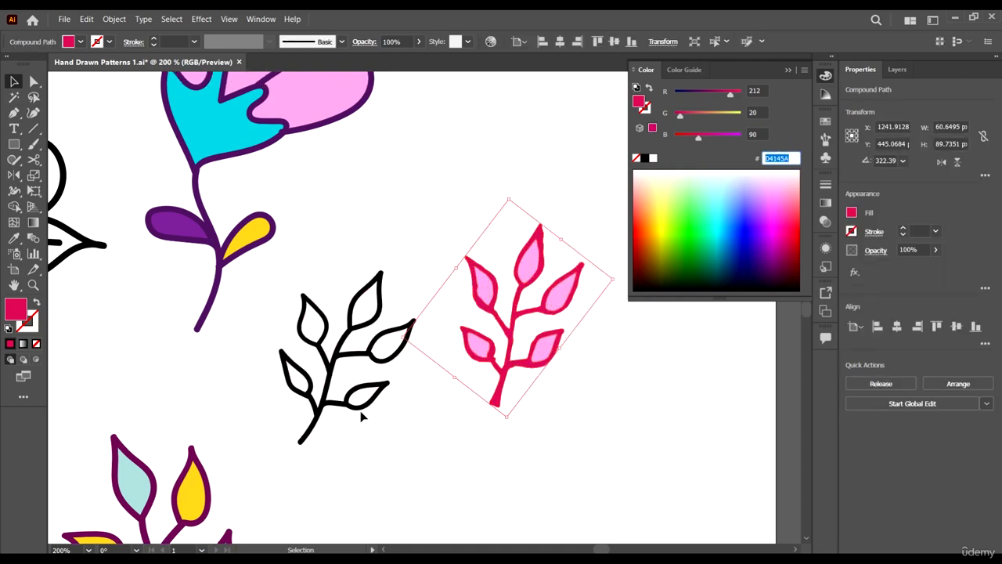
{"action": "left_click", "coordinate": [360, 406]}
{"action": "key", "text": "i"}
{"action": "left_click", "coordinate": [525, 363]}
{"action": "key", "text": "v"}
Copy the reference's light pink (FBA3E4) and fill all five leaves of the small sprig using Shape Builder.
{"action": "left_click", "coordinate": [586, 418]}
{"action": "left_click", "coordinate": [546, 345]}
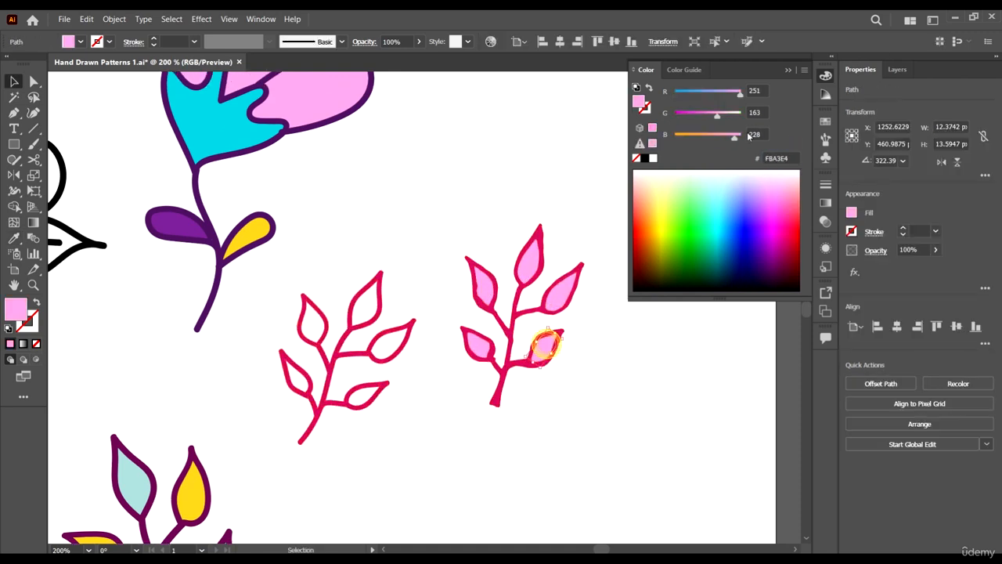
{"action": "left_click", "coordinate": [332, 366]}
{"action": "left_click", "coordinate": [14, 205]}
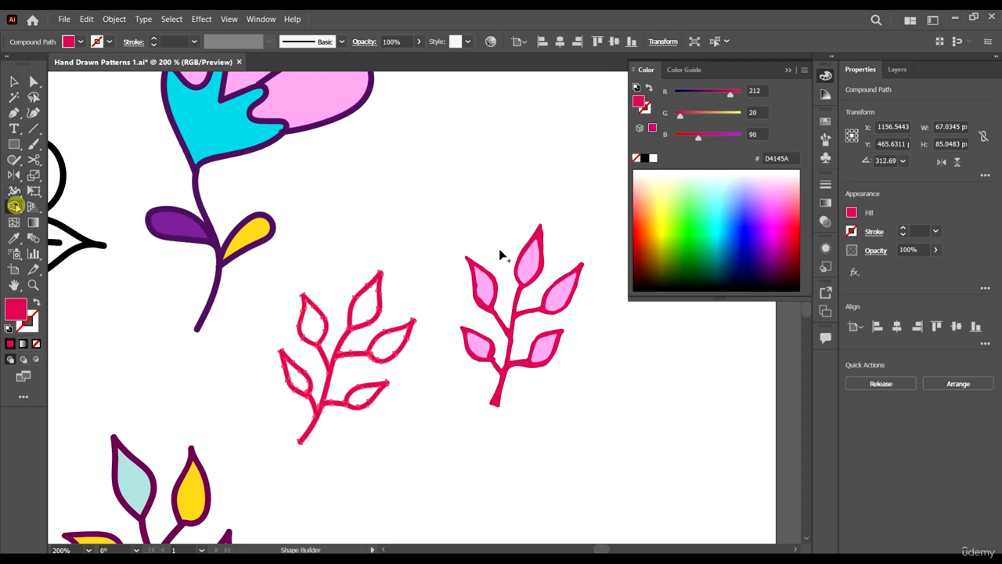
{"action": "type", "text": "FBA3E4"}
{"action": "key", "text": "Return"}
{"action": "left_click", "coordinate": [366, 304]}
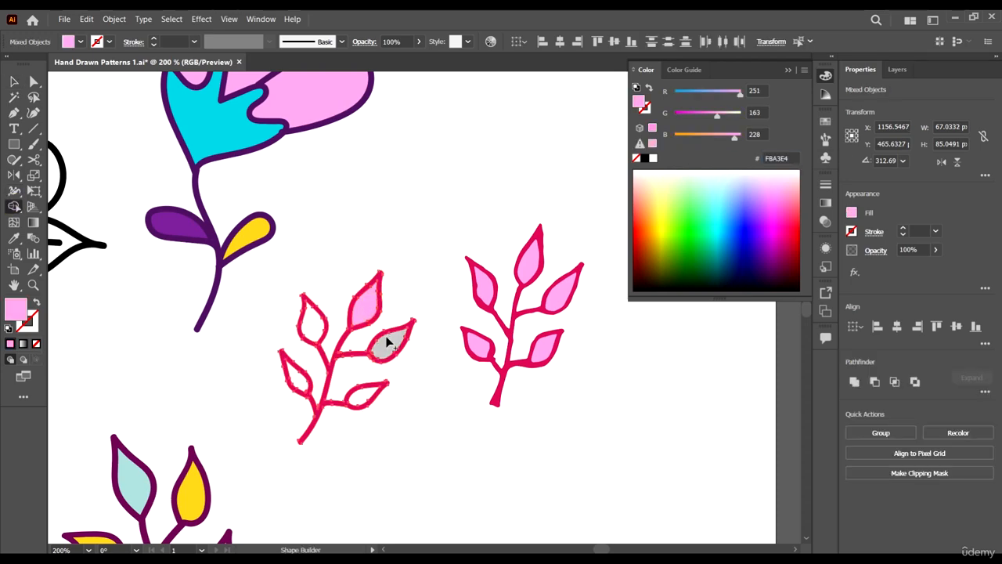
{"action": "left_click", "coordinate": [388, 342]}
{"action": "left_click", "coordinate": [361, 396]}
{"action": "left_click", "coordinate": [314, 325]}
{"action": "left_click", "coordinate": [297, 377]}
Delete the pink reference sprig beside the newly colored small sprig.
{"action": "key", "text": "ctrl+minus"}
{"action": "key", "text": "ctrl+minus"}
{"action": "key", "text": "v"}
{"action": "left_click_drag", "start_coordinate": [542, 354], "coordinate": [474, 262]}
{"action": "key", "text": "Delete"}
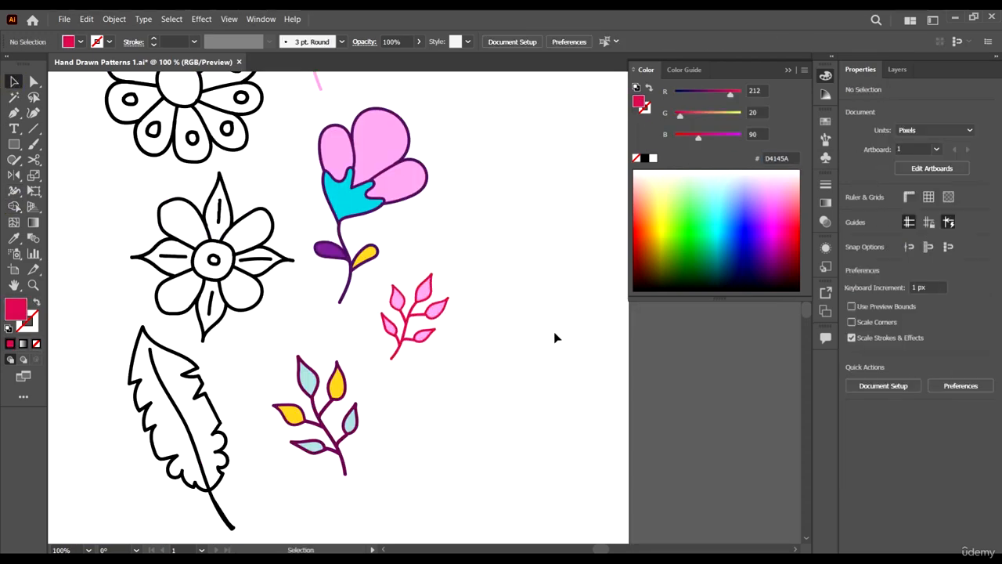
Place a copy of the yellow round flower to the left of its line-drawn counterpart and scale it down to a similar size.
{"action": "key", "text": "ctrl+minus"}
{"action": "key", "text": "ctrl+minus"}
{"action": "scroll", "coordinate": [450, 251], "scroll_direction": "left", "scroll_amount": 3}
{"action": "scroll", "coordinate": [141, 244], "scroll_direction": "up", "scroll_amount": 2}
{"action": "scroll", "coordinate": [141, 244], "scroll_direction": "left", "scroll_amount": 1}
{"action": "scroll", "coordinate": [141, 247], "scroll_direction": "left", "scroll_amount": 1}
{"action": "left_click_drag", "start_coordinate": [181, 290], "coordinate": [101, 210]}
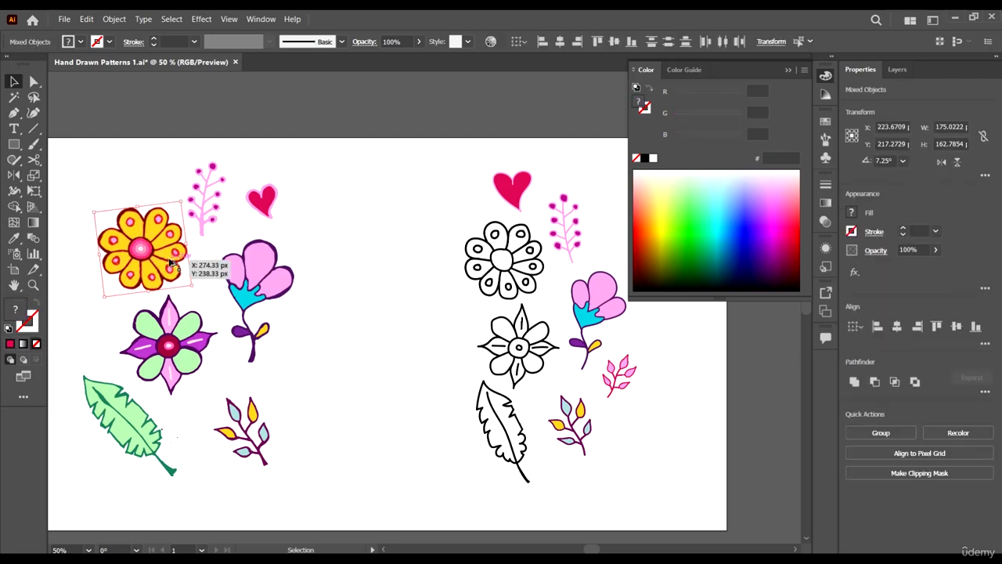
{"action": "left_click_drag", "start_coordinate": [173, 254], "coordinate": [442, 256], "text": "alt"}
{"action": "scroll", "coordinate": [469, 234], "scroll_direction": "up", "scroll_amount": 2, "text": "alt"}
{"action": "left_click_drag", "start_coordinate": [423, 174], "coordinate": [412, 187], "text": "alt+shift"}
{"action": "left_click_drag", "start_coordinate": [374, 275], "coordinate": [388, 289]}
{"action": "left_click_drag", "start_coordinate": [453, 372], "coordinate": [347, 397]}
{"action": "scroll", "coordinate": [347, 400], "scroll_direction": "up", "scroll_amount": 1, "text": "alt"}
{"action": "left_click", "coordinate": [346, 400]}
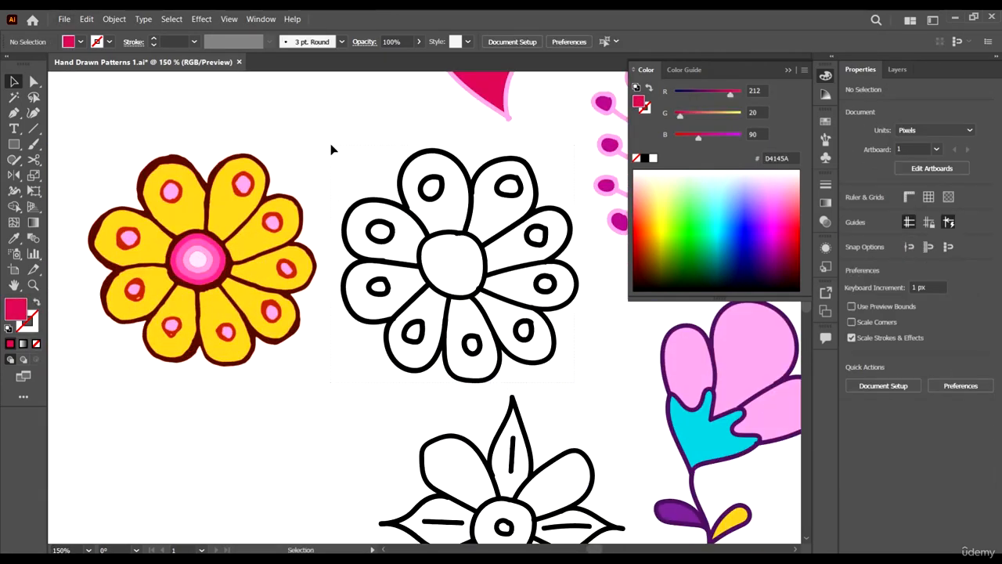
Expand the appearance of the line-drawn round flower, unite its strokes and ungroup the resulting outlines.
{"action": "left_click_drag", "start_coordinate": [330, 143], "coordinate": [473, 253]}
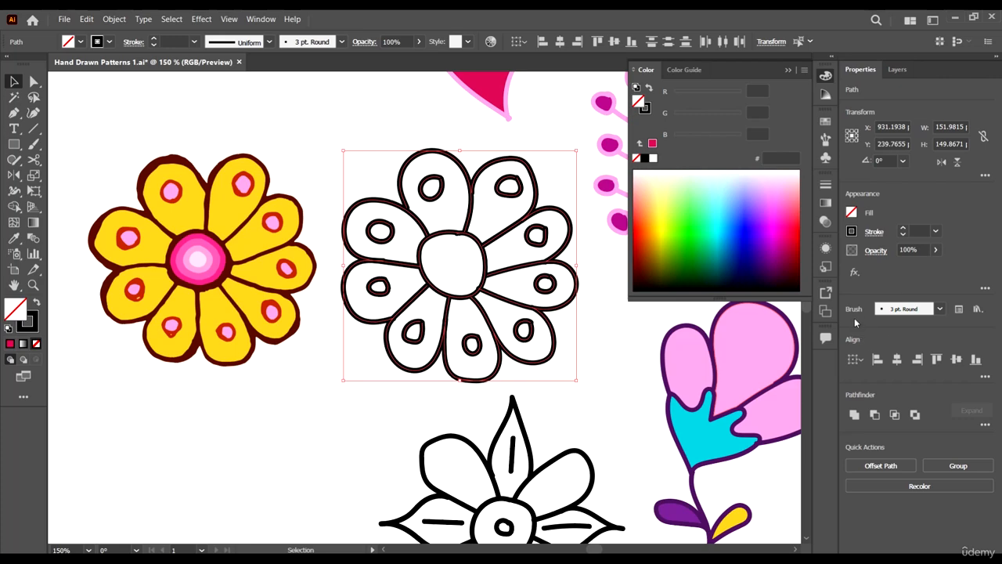
{"action": "left_click", "coordinate": [114, 18]}
{"action": "left_click", "coordinate": [141, 166]}
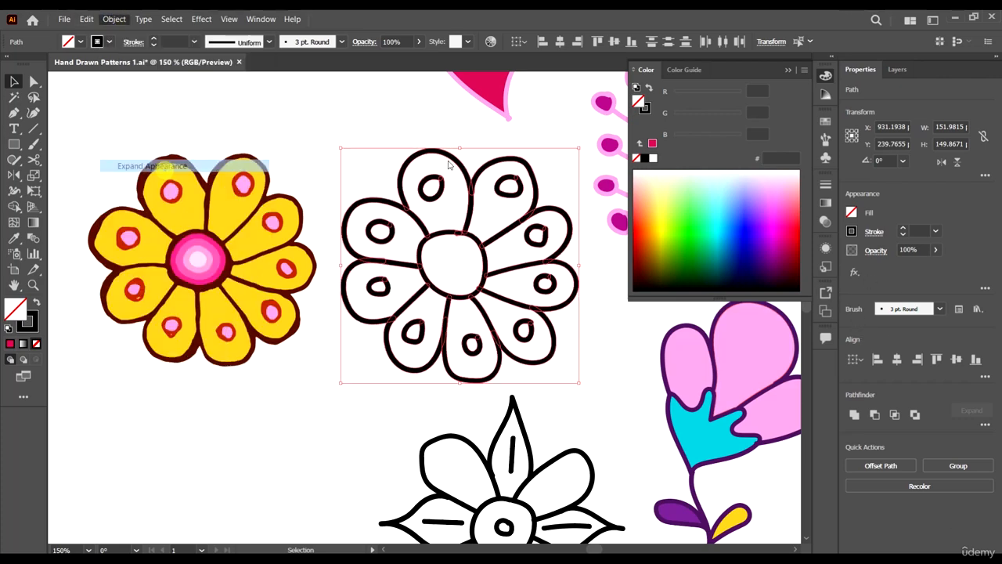
{"action": "right_click", "coordinate": [543, 233]}
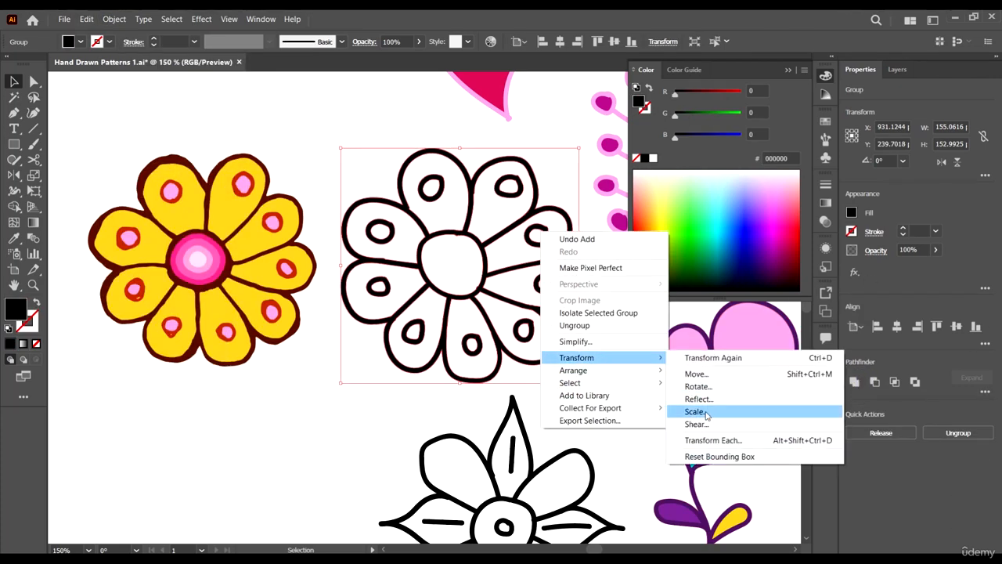
{"action": "left_click", "coordinate": [464, 211]}
Recolor the small petal rings of the line-drawn round flower with the orange-red sampled from the yellow reference flower's rings.
{"action": "left_click", "coordinate": [536, 232]}
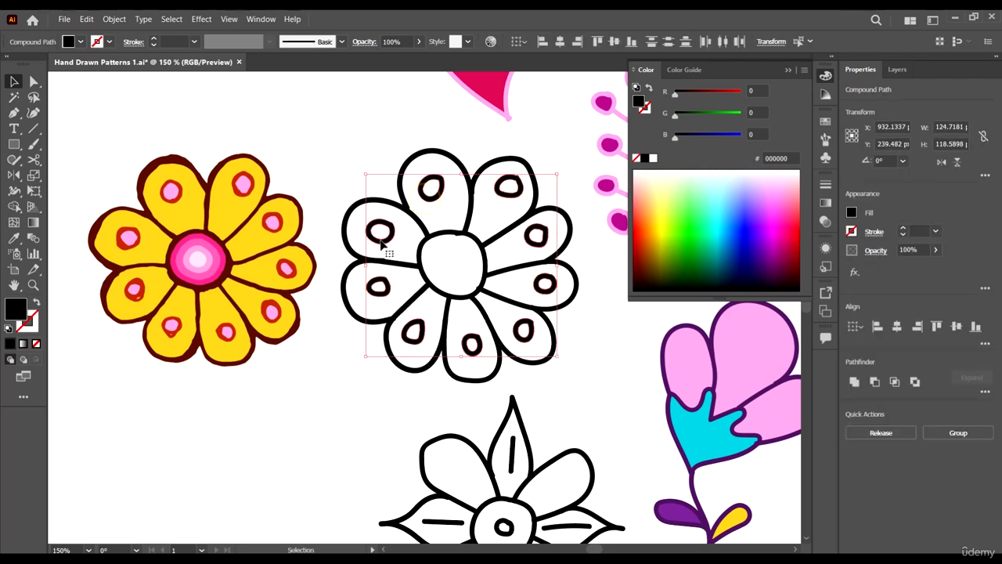
{"action": "key", "text": "i"}
{"action": "left_click", "coordinate": [242, 186]}
{"action": "key", "text": "v"}
Recolor the main petal outline of the round flower with the dark brown sampled from the yellow reference flower's outline.
{"action": "left_click", "coordinate": [469, 260]}
{"action": "key", "text": "i"}
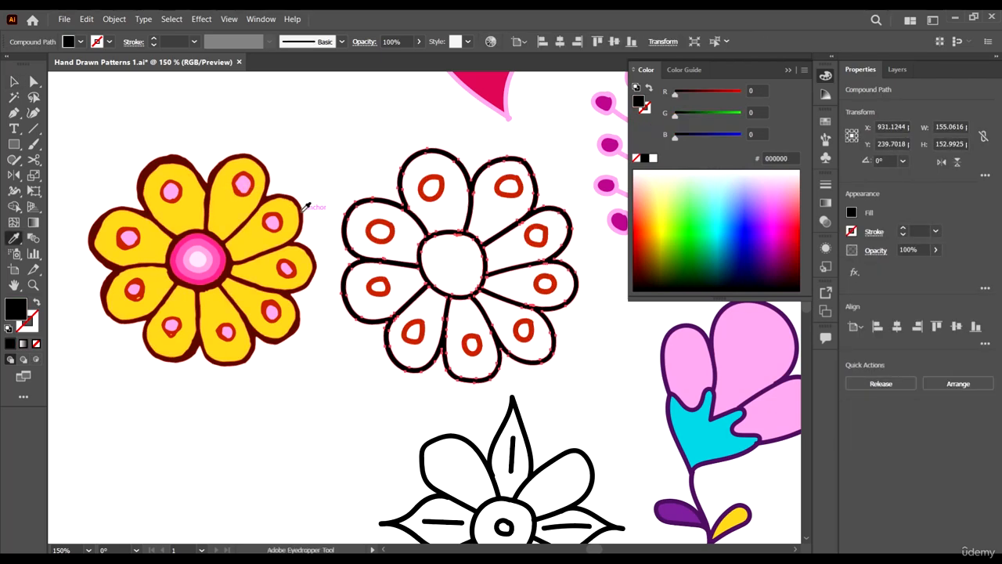
{"action": "left_click", "coordinate": [303, 207]}
{"action": "key", "text": "v"}
{"action": "left_click", "coordinate": [407, 402]}
Copy the reference's yellow (F4CC21) and fill all petals of the round flower using Shape Builder.
{"action": "left_click_drag", "start_coordinate": [558, 382], "coordinate": [343, 150]}
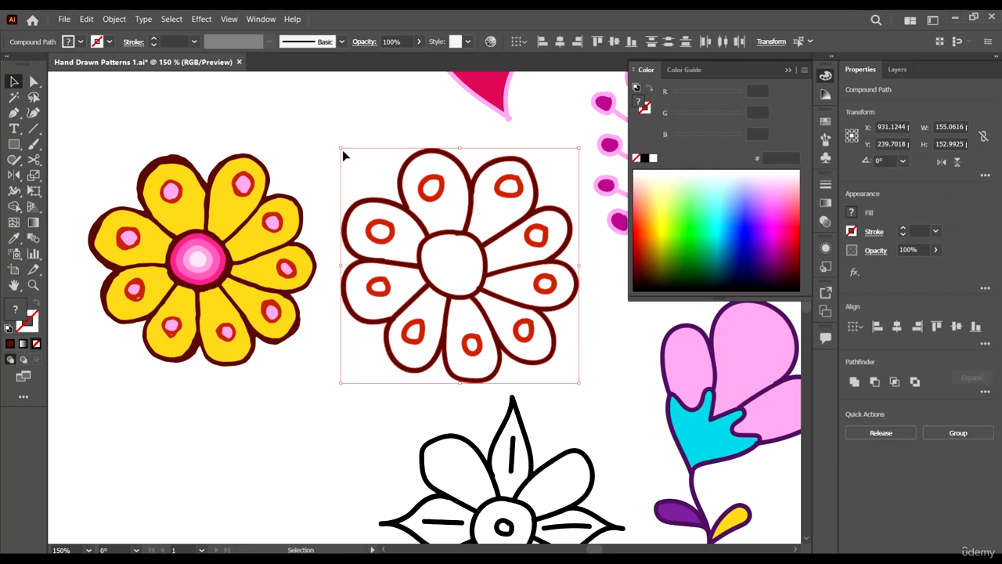
{"action": "left_click", "coordinate": [270, 231]}
{"action": "left_click_drag", "start_coordinate": [561, 376], "coordinate": [332, 149]}
{"action": "left_click", "coordinate": [14, 207]}
{"action": "mouse_move", "coordinate": [492, 205]}
{"action": "left_mouse_down"}
{"action": "mouse_move", "coordinate": [518, 281]}
{"action": "mouse_move", "coordinate": [502, 336]}
{"action": "mouse_move", "coordinate": [402, 275]}
{"action": "mouse_move", "coordinate": [434, 184]}
{"action": "left_mouse_up"}
{"action": "left_click", "coordinate": [13, 81]}
{"action": "left_click", "coordinate": [598, 364]}
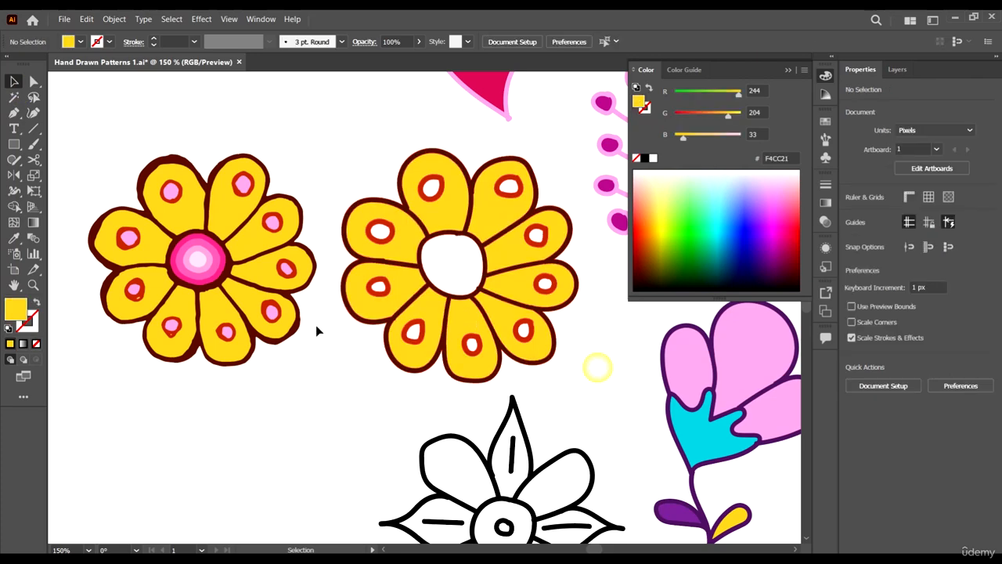
Copy the hot pink (F72B8C) from the reference's center and fill the round flower's center disk using Shape Builder.
{"action": "left_click", "coordinate": [221, 251]}
{"action": "left_click", "coordinate": [548, 344]}
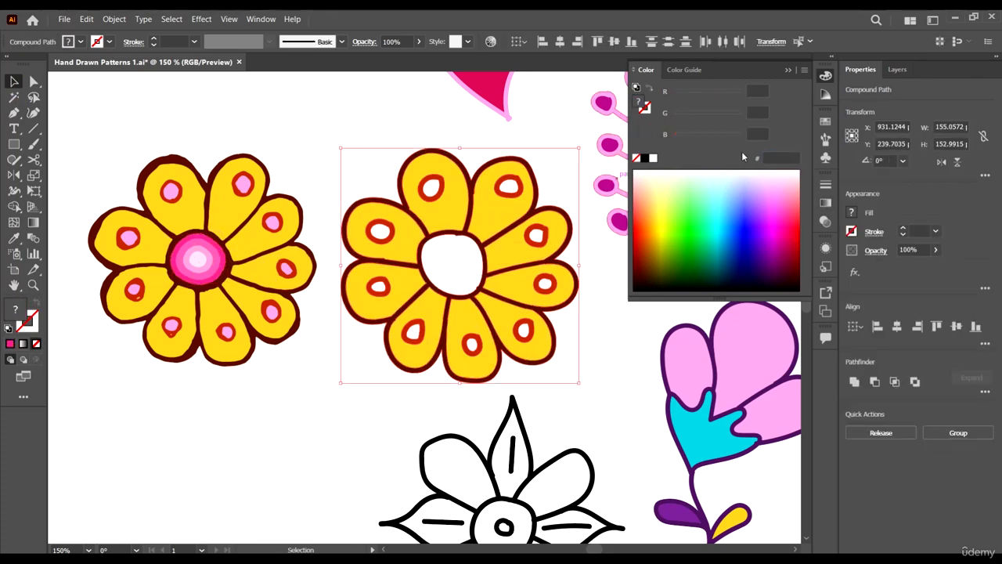
{"action": "left_click", "coordinate": [13, 195]}
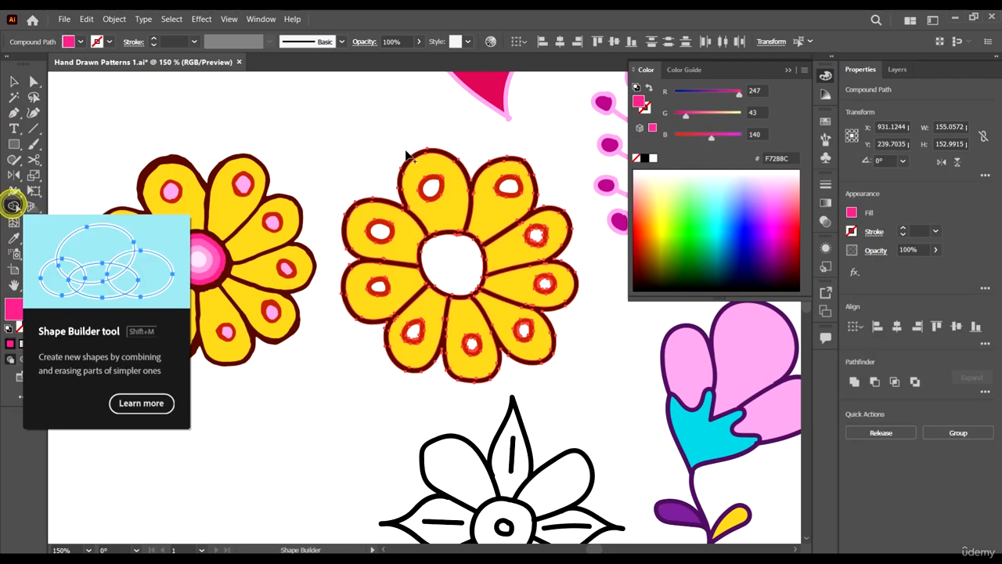
{"action": "left_click", "coordinate": [454, 258]}
{"action": "key", "text": "v"}
{"action": "left_click_drag", "start_coordinate": [365, 161], "coordinate": [352, 158]}
{"action": "left_click", "coordinate": [609, 335]}
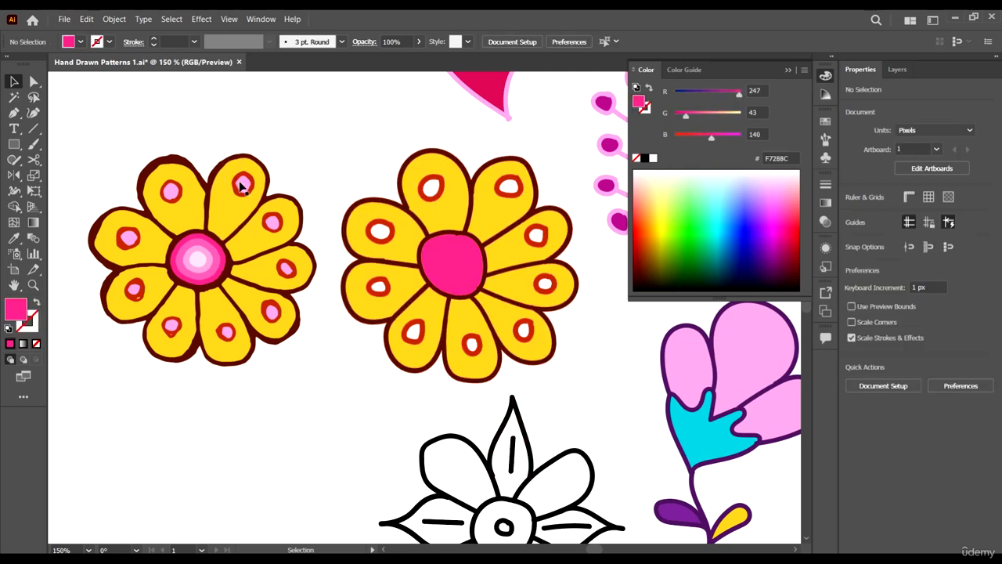
Copy the reference's light pink (FBA3E4) and fill the insides of all the small petal rings using Shape Builder.
{"action": "left_click", "coordinate": [243, 183]}
{"action": "double_click", "coordinate": [779, 158]}
{"action": "left_click", "coordinate": [550, 373]}
{"action": "left_click", "coordinate": [513, 328]}
{"action": "key", "text": "shift+m"}
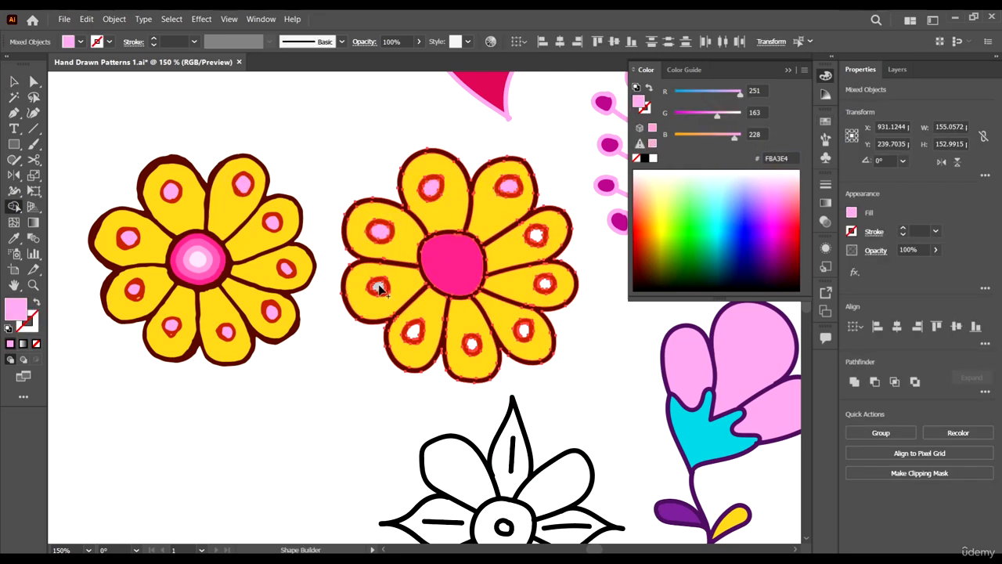
{"action": "key", "text": "v"}
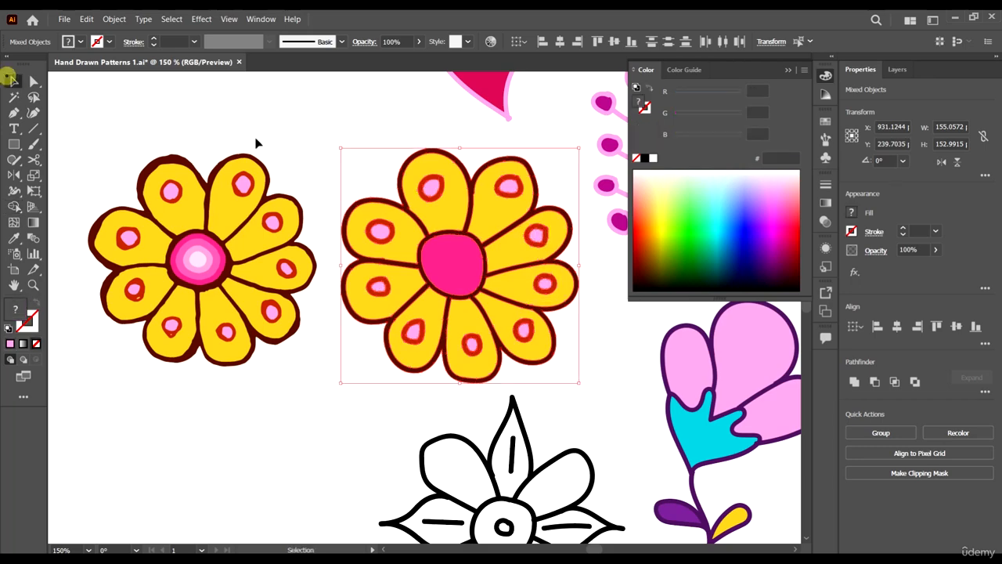
Delete the yellow reference flower beside the newly colored round flower.
{"action": "left_click", "coordinate": [253, 141]}
{"action": "left_click_drag", "start_coordinate": [329, 370], "coordinate": [92, 138]}
{"action": "key", "text": "Delete"}
Place a copy of the purple and green pointed flower to the left of its line-drawn counterpart and scale it down.
{"action": "scroll", "coordinate": [461, 172], "scroll_direction": "down", "scroll_amount": 4}
{"action": "scroll", "coordinate": [184, 172], "scroll_direction": "up", "scroll_amount": 1}
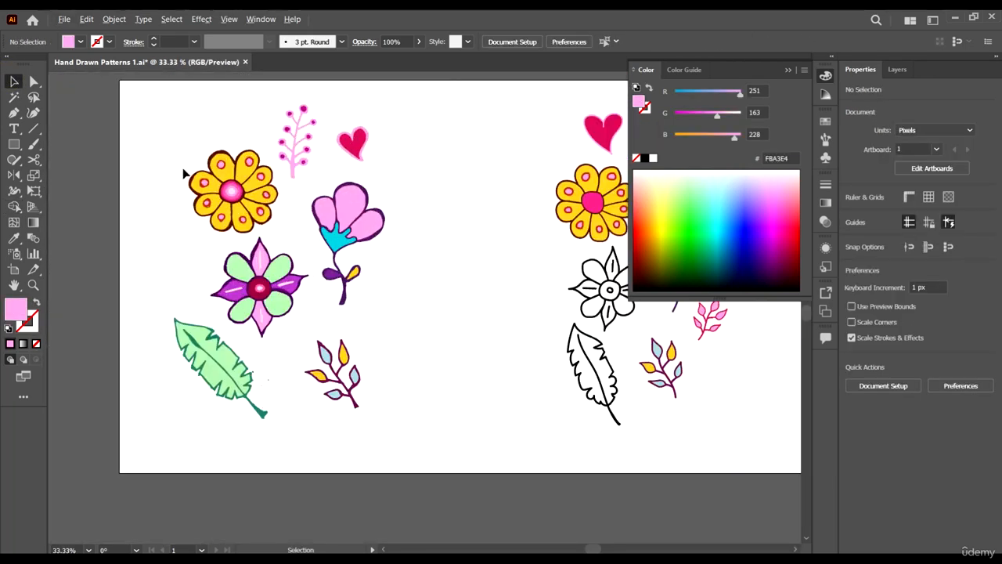
{"action": "scroll", "coordinate": [271, 211], "scroll_direction": "down", "scroll_amount": 1}
{"action": "scroll", "coordinate": [571, 247], "scroll_direction": "up", "scroll_amount": 2}
{"action": "scroll", "coordinate": [542, 306], "scroll_direction": "down", "scroll_amount": 1}
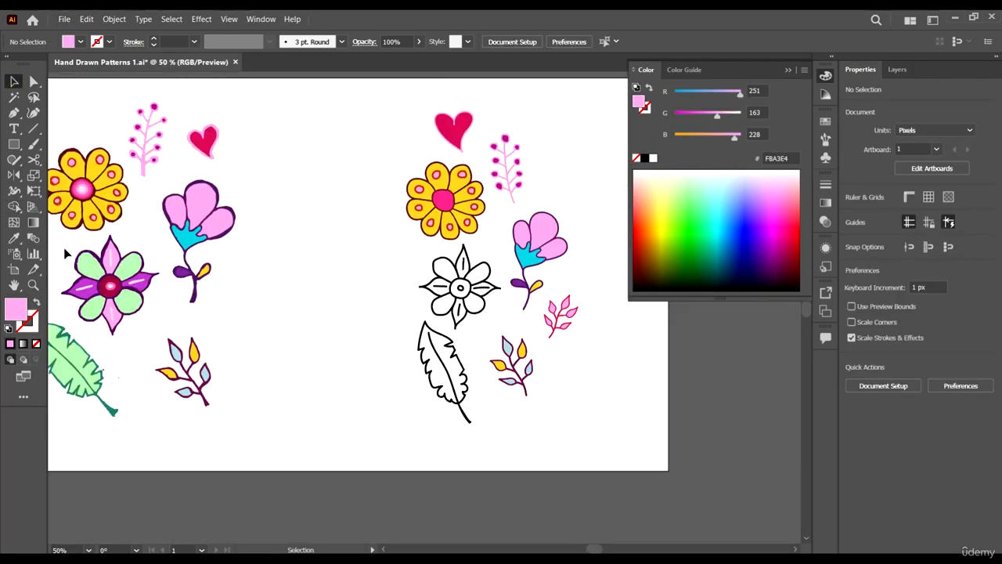
{"action": "left_click_drag", "start_coordinate": [64, 253], "coordinate": [154, 317]}
{"action": "left_click_drag", "start_coordinate": [129, 274], "coordinate": [367, 272]}
{"action": "scroll", "coordinate": [400, 259], "scroll_direction": "up", "scroll_amount": 2}
{"action": "left_click_drag", "start_coordinate": [384, 193], "coordinate": [354, 232]}
{"action": "left_click_drag", "start_coordinate": [320, 286], "coordinate": [376, 296]}
{"action": "scroll", "coordinate": [566, 290], "scroll_direction": "up", "scroll_amount": 2}
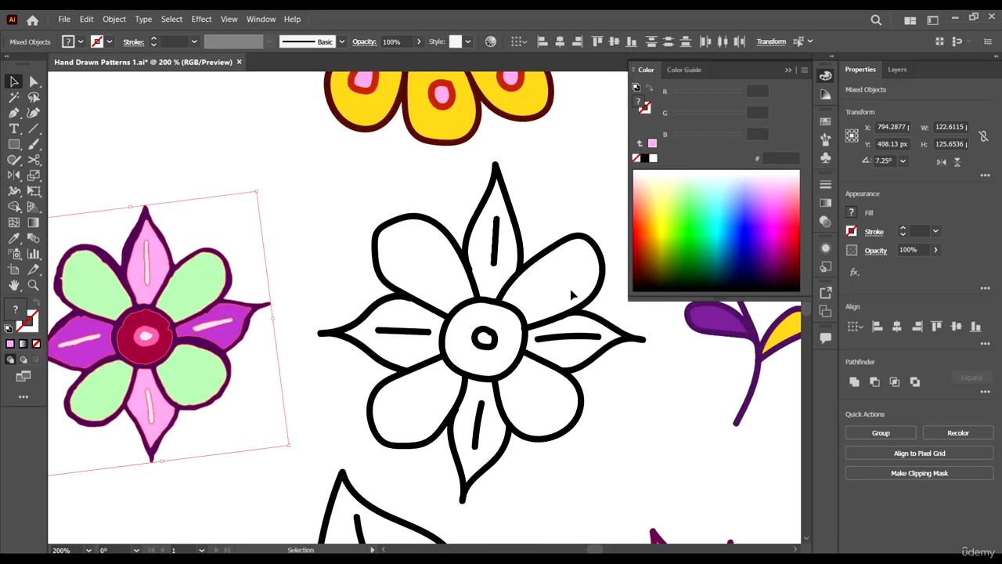
Expand the appearance of the line-drawn pointed flower, unite its strokes and ungroup the resulting outlines.
{"action": "scroll", "coordinate": [571, 294], "scroll_direction": "down", "scroll_amount": 2}
{"action": "left_click", "coordinate": [398, 274]}
{"action": "scroll", "coordinate": [397, 273], "scroll_direction": "up", "scroll_amount": 1}
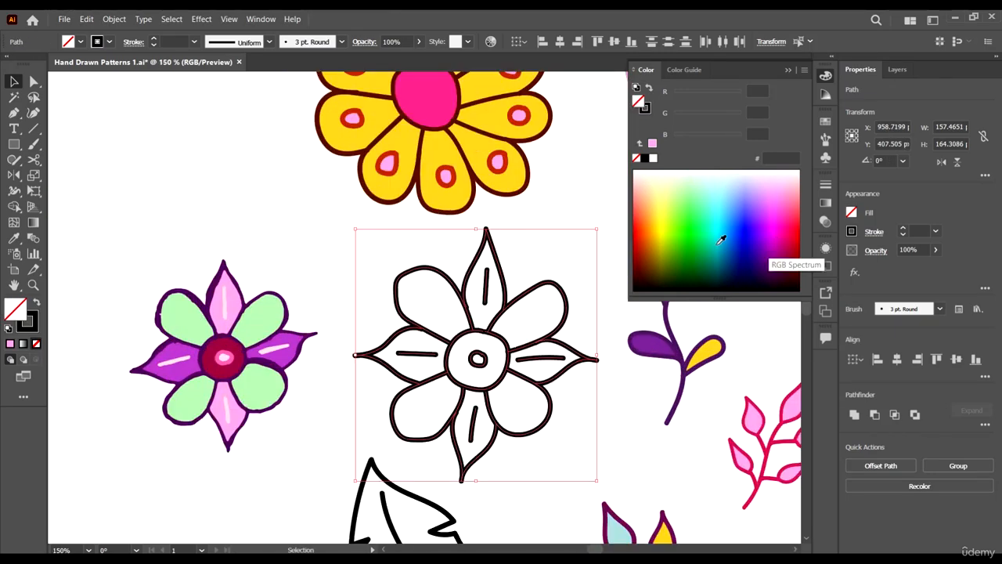
{"action": "left_click", "coordinate": [854, 413]}
{"action": "key", "text": "ctrl+z"}
{"action": "left_click", "coordinate": [115, 20]}
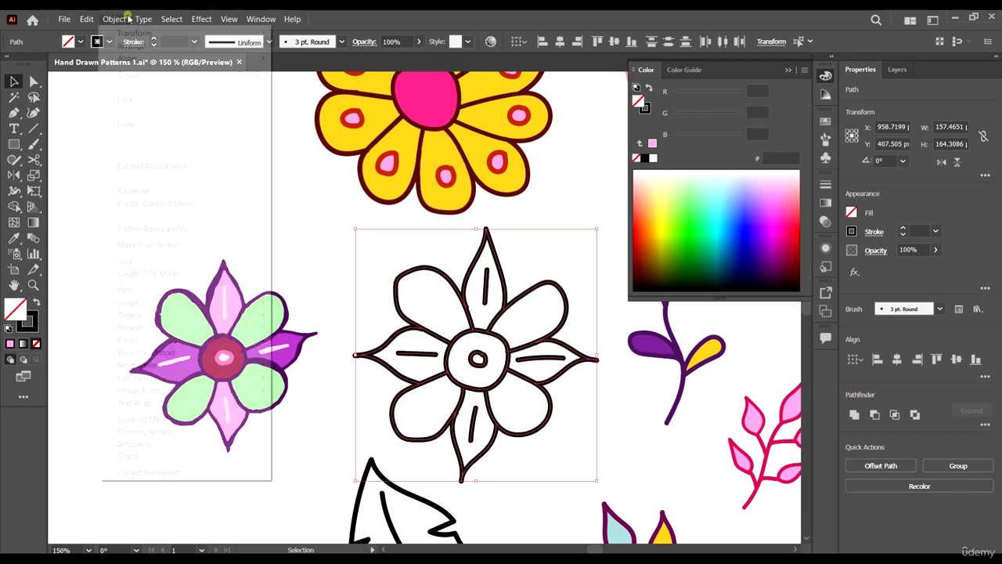
{"action": "left_click", "coordinate": [170, 168]}
{"action": "left_click", "coordinate": [854, 381]}
{"action": "scroll", "coordinate": [506, 335], "scroll_direction": "down", "scroll_amount": 1}
{"action": "right_click", "coordinate": [475, 304]}
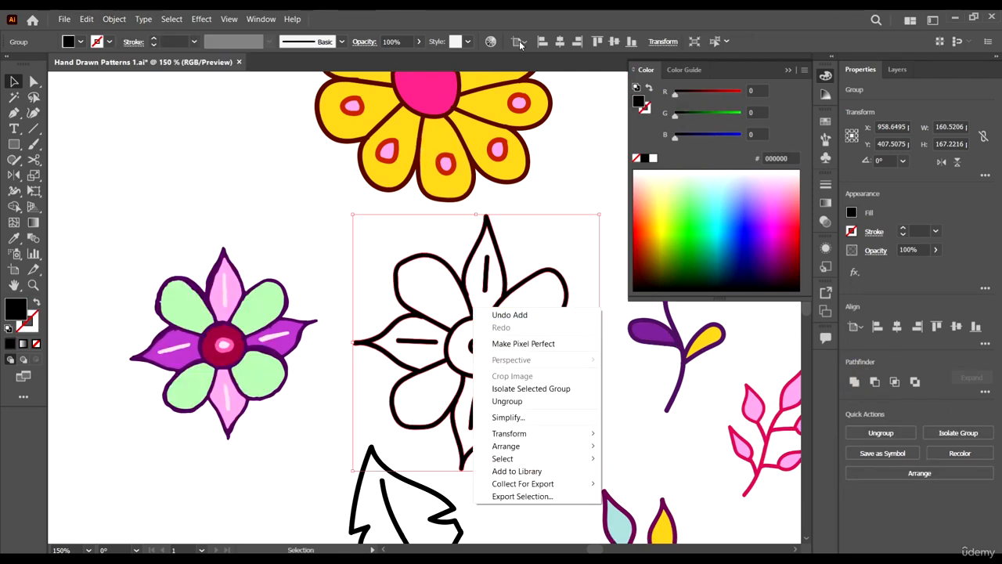
{"action": "left_click", "coordinate": [540, 401]}
{"action": "left_click", "coordinate": [561, 451]}
Recolor the main outline of the pointed flower with the dark purple sampled from the reference flower's outline.
{"action": "left_click", "coordinate": [550, 390]}
{"action": "key", "text": "i"}
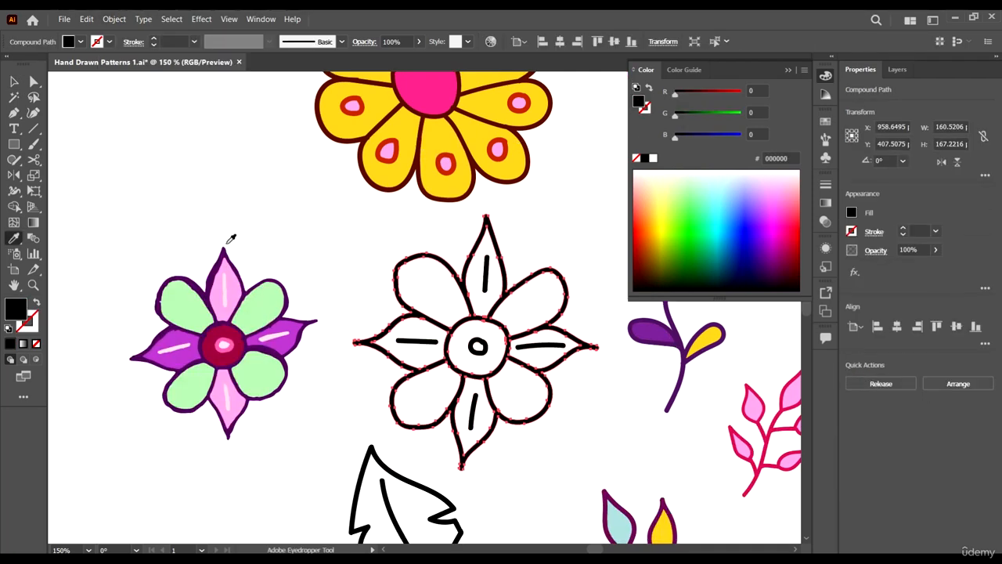
{"action": "left_click", "coordinate": [224, 251]}
{"action": "key", "text": "v"}
{"action": "left_click", "coordinate": [252, 219]}
Recolor the four short vein lines in the pointed petals with the pale pink sampled from the reference flower's vein.
{"action": "left_click", "coordinate": [419, 340]}
{"action": "left_click", "coordinate": [486, 275], "text": "shift"}
{"action": "left_click", "coordinate": [548, 346], "text": "shift"}
{"action": "left_click", "coordinate": [474, 414], "text": "shift"}
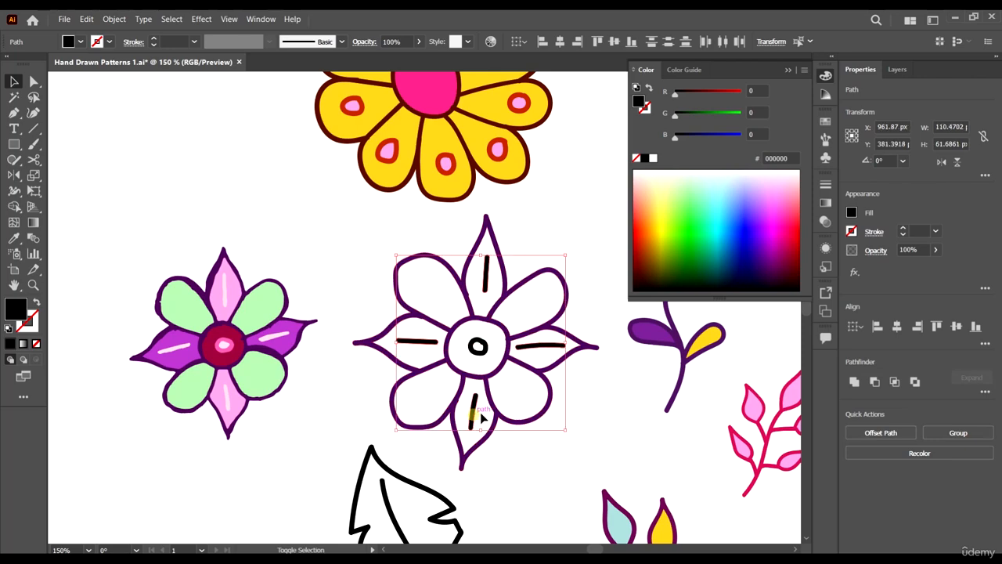
{"action": "key", "text": "i"}
{"action": "left_click", "coordinate": [272, 338]}
{"action": "key", "text": "v"}
{"action": "left_click", "coordinate": [513, 210]}
Recolor the small ring in the pointed flower's center with the pale pink (FFD7F0) sampled from the reference's center.
{"action": "left_click", "coordinate": [485, 350]}
{"action": "key", "text": "i"}
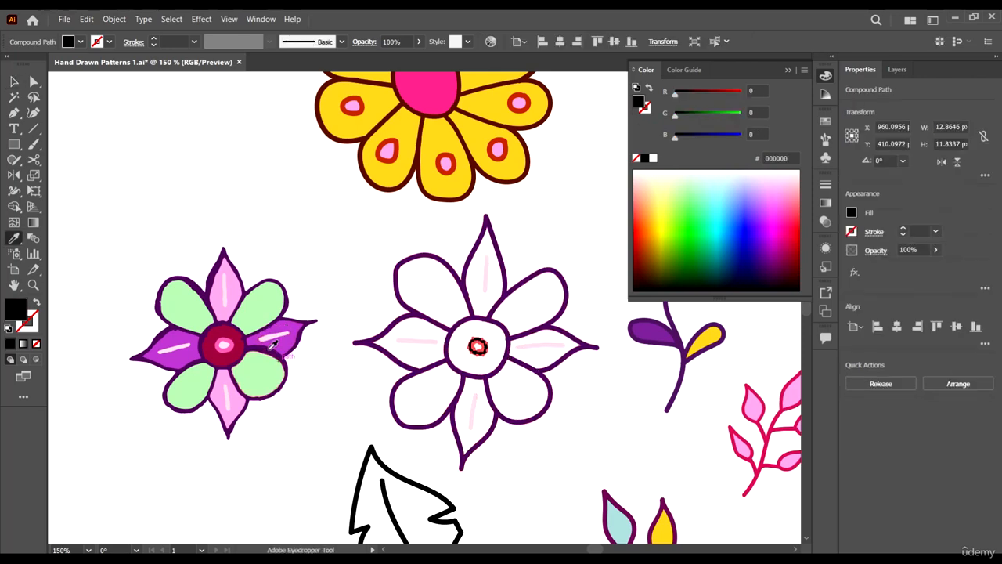
{"action": "left_click", "coordinate": [224, 345]}
{"action": "key", "text": "v"}
{"action": "left_click", "coordinate": [352, 391]}
Recolor the pointed flower's small center ring with the brighter pink sampled from the ring around the reference's center.
{"action": "left_click", "coordinate": [486, 349]}
{"action": "scroll", "coordinate": [252, 346], "scroll_direction": "up", "scroll_amount": 4}
{"action": "key", "text": "i"}
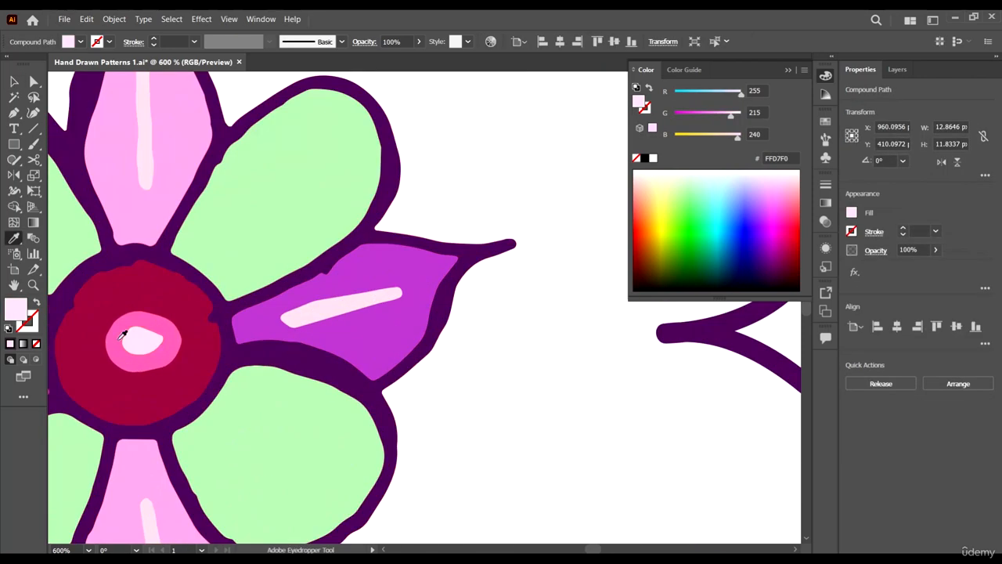
{"action": "left_click", "coordinate": [173, 332]}
{"action": "key", "text": "v"}
{"action": "scroll", "coordinate": [293, 328], "scroll_direction": "down", "scroll_amount": 4}
{"action": "left_click", "coordinate": [495, 395]}
Copy the reference's purple (B93CC9) and fill the four pointed petals of the flower using Shape Builder.
{"action": "left_click", "coordinate": [312, 199]}
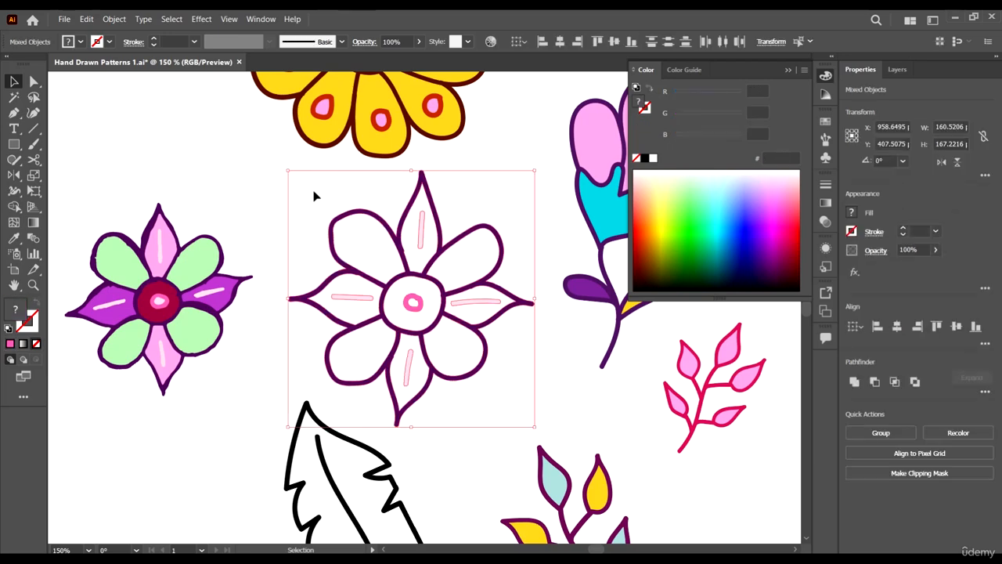
{"action": "left_click", "coordinate": [501, 368]}
{"action": "left_click_drag", "start_coordinate": [530, 380], "coordinate": [277, 217]}
{"action": "left_click", "coordinate": [235, 369]}
{"action": "left_click", "coordinate": [230, 293]}
{"action": "left_click", "coordinate": [588, 376]}
{"action": "scroll", "coordinate": [548, 391], "scroll_direction": "up", "scroll_amount": 1}
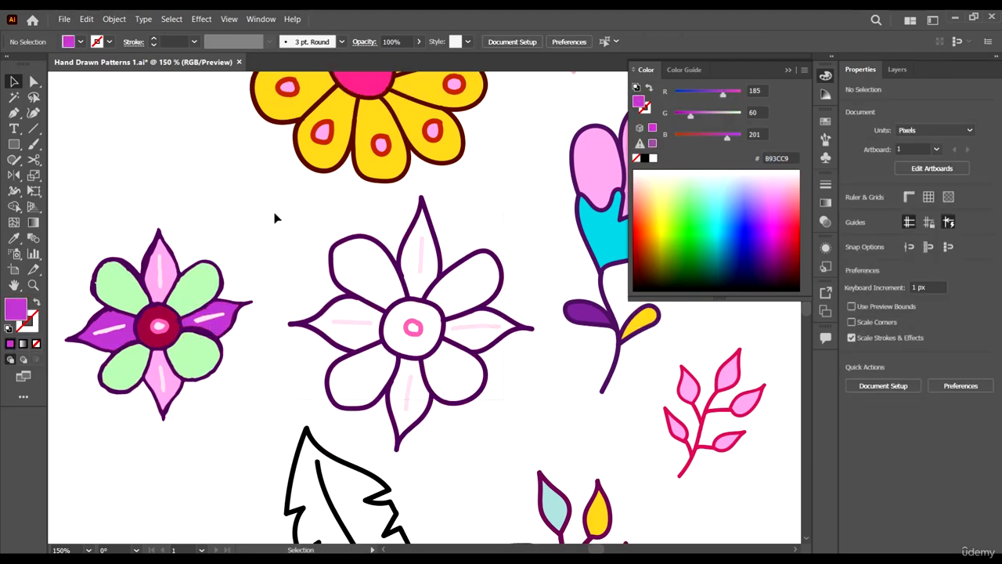
{"action": "left_click", "coordinate": [15, 206]}
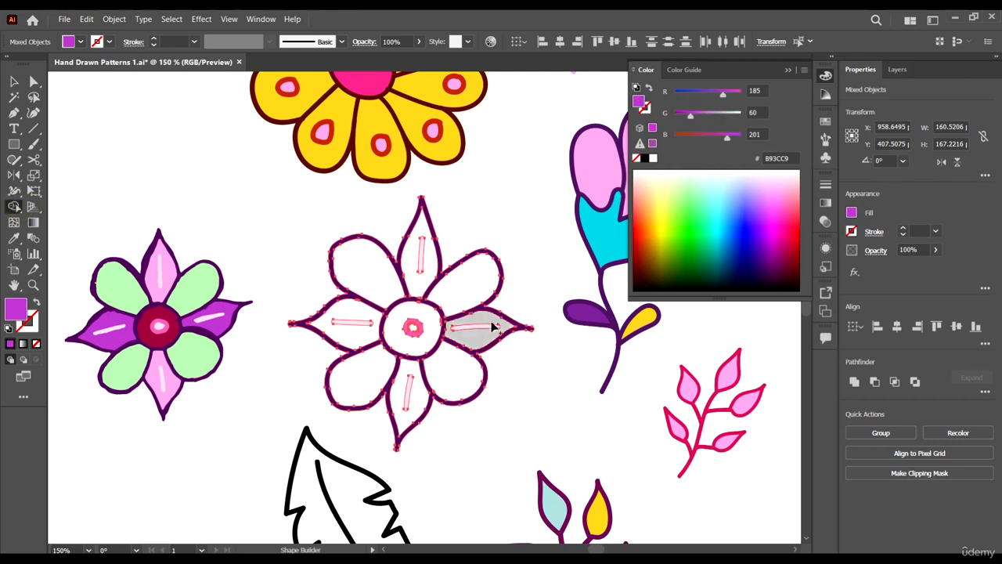
{"action": "left_click", "coordinate": [466, 325]}
{"action": "left_click", "coordinate": [415, 391]}
{"action": "left_click", "coordinate": [354, 329]}
{"action": "left_click", "coordinate": [422, 283]}
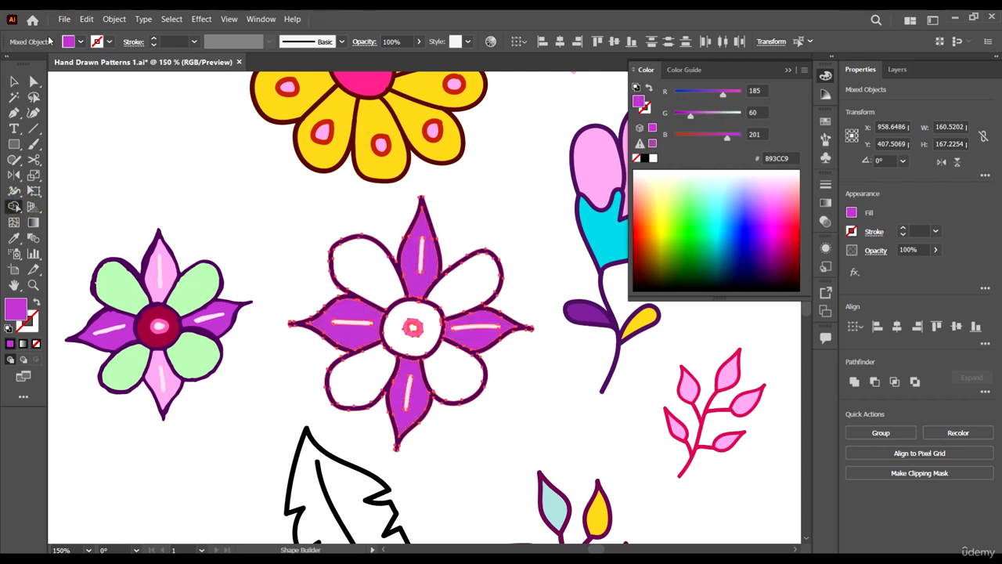
{"action": "left_click", "coordinate": [14, 82]}
{"action": "left_click", "coordinate": [208, 202]}
Copy the reference's light green (AFEBAB) and fill the four rounded petals of the pointed flower using Shape Builder.
{"action": "left_click", "coordinate": [200, 283]}
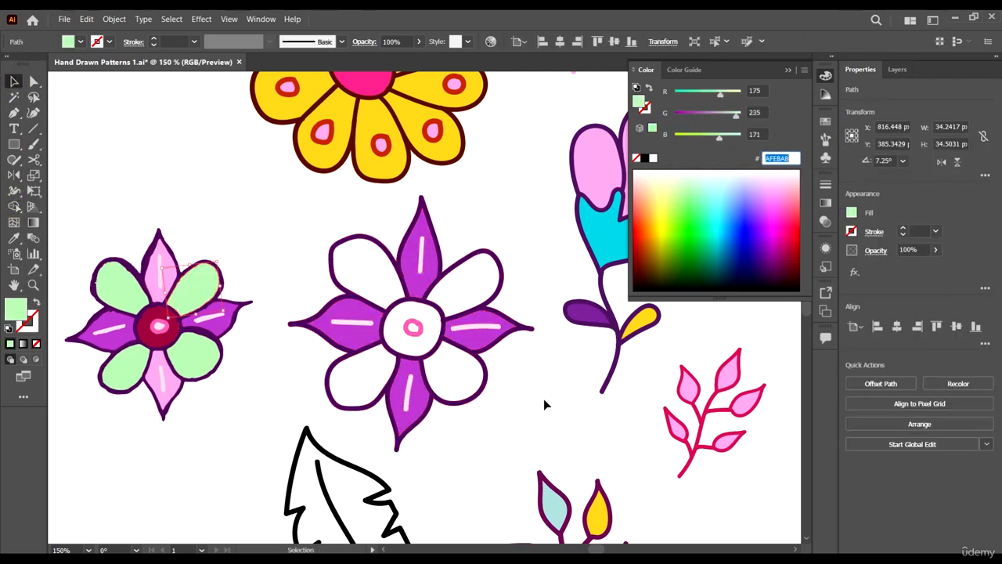
{"action": "left_click", "coordinate": [392, 224]}
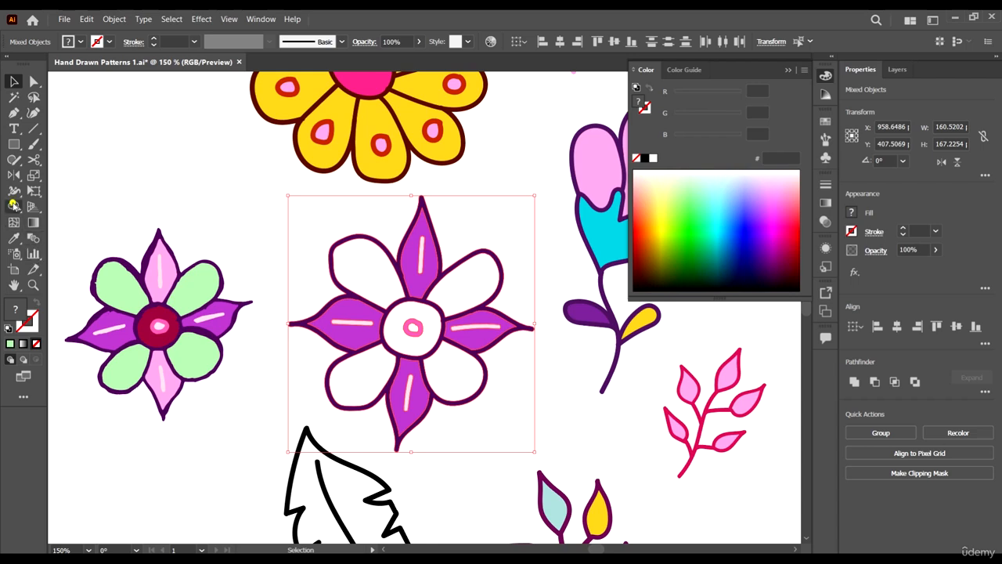
{"action": "left_click", "coordinate": [366, 270]}
{"action": "left_click", "coordinate": [460, 372]}
{"action": "left_click", "coordinate": [472, 275]}
{"action": "left_click", "coordinate": [356, 380]}
{"action": "left_click", "coordinate": [14, 82]}
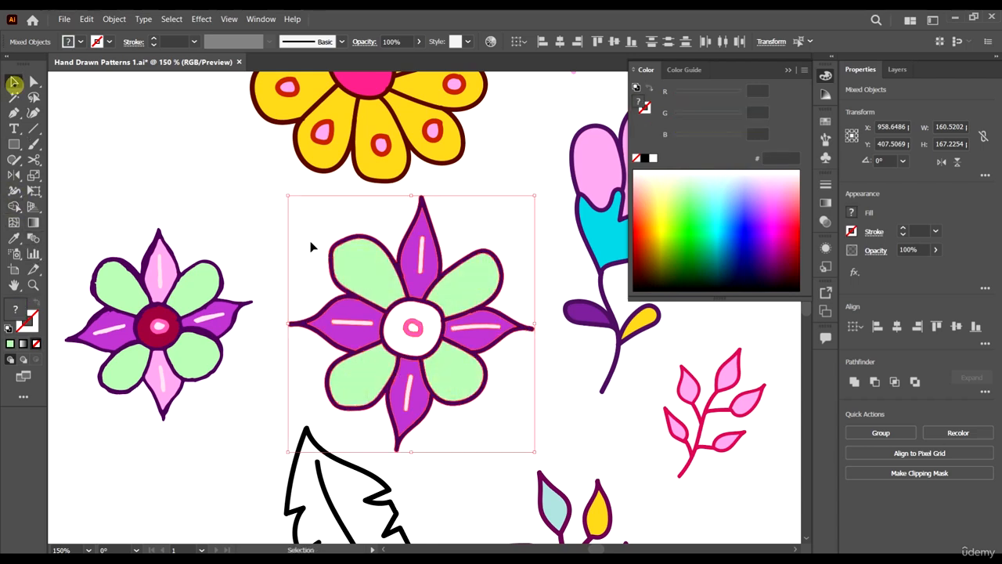
{"action": "left_click", "coordinate": [505, 398]}
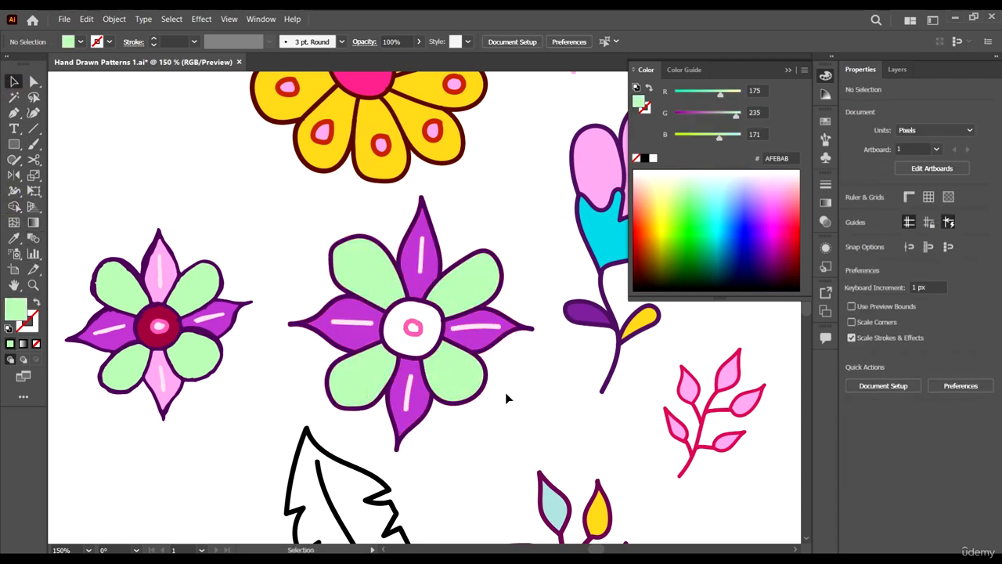
Copy the reference's dark crimson (9F0F44) and fill the pointed flower's center disk around the small ring using Shape Builder.
{"action": "left_click", "coordinate": [165, 317]}
{"action": "left_click", "coordinate": [358, 261]}
{"action": "left_click", "coordinate": [11, 194]}
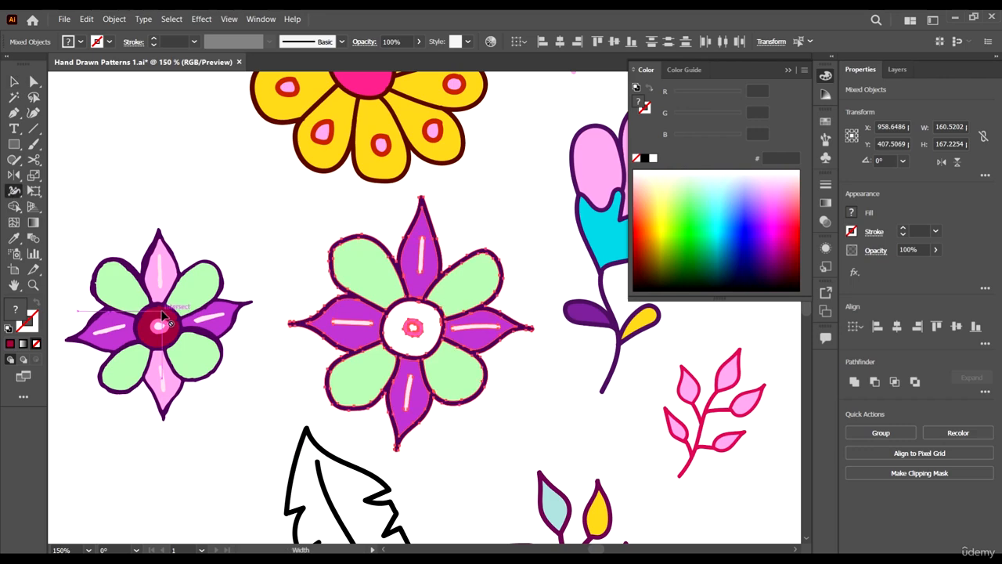
{"action": "left_click", "coordinate": [14, 207]}
{"action": "left_click", "coordinate": [402, 313]}
{"action": "key", "text": "v"}
{"action": "left_click", "coordinate": [581, 421]}
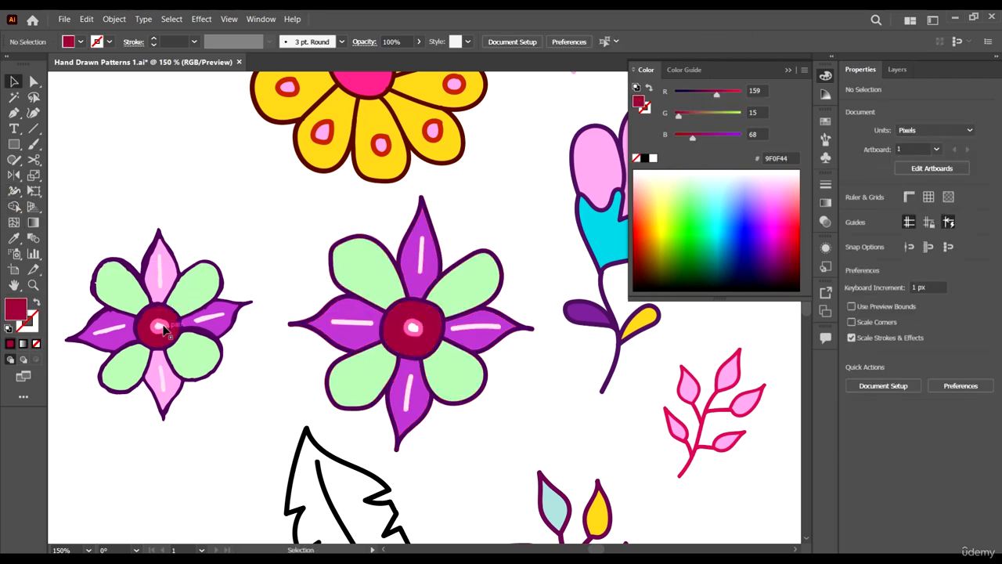
Copy the reference's pale pink (FFD7F0) and fill the inside of the pointed flower's small center ring using Shape Builder.
{"action": "left_click", "coordinate": [162, 328]}
{"action": "left_click_drag", "start_coordinate": [499, 406], "coordinate": [290, 230]}
{"action": "left_click", "coordinate": [13, 206]}
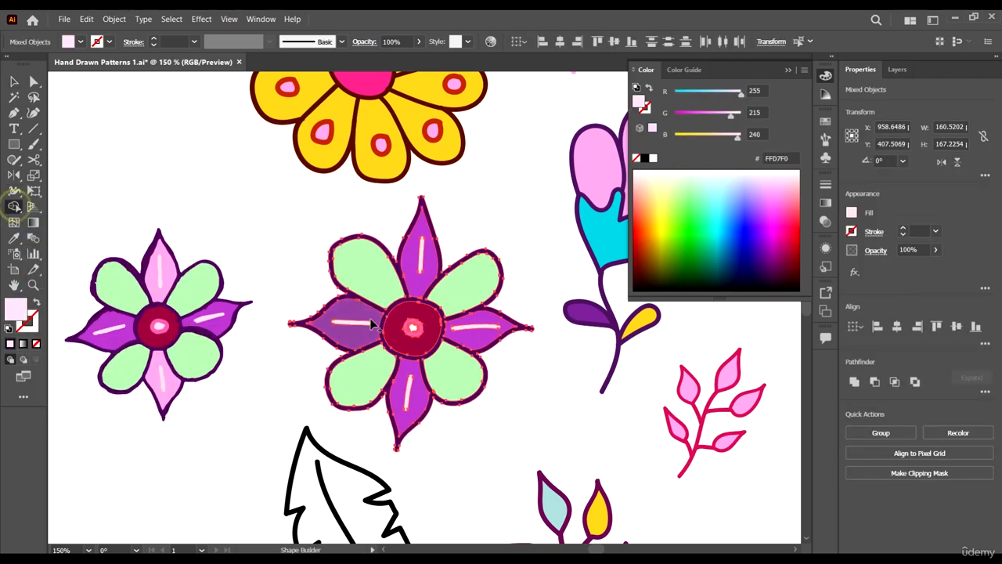
{"action": "scroll", "coordinate": [419, 330], "scroll_direction": "up", "scroll_amount": 4}
{"action": "left_click", "coordinate": [397, 323]}
{"action": "scroll", "coordinate": [458, 337], "scroll_direction": "down", "scroll_amount": 4}
{"action": "left_click", "coordinate": [15, 82]}
Delete the purple and green reference flower beside the newly colored pointed flower.
{"action": "left_click", "coordinate": [270, 210]}
{"action": "left_click_drag", "start_coordinate": [90, 229], "coordinate": [264, 430]}
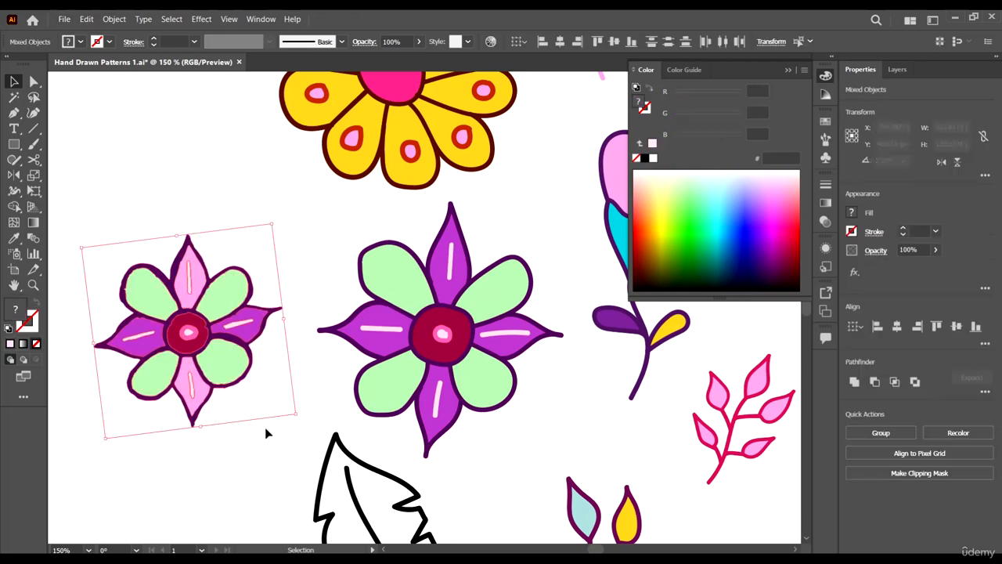
{"action": "key", "text": "Delete"}
{"action": "scroll", "coordinate": [380, 298], "scroll_direction": "down", "scroll_amount": 4}
{"action": "scroll", "coordinate": [384, 368], "scroll_direction": "up", "scroll_amount": 2}
{"action": "scroll", "coordinate": [469, 372], "scroll_direction": "up", "scroll_amount": 2}
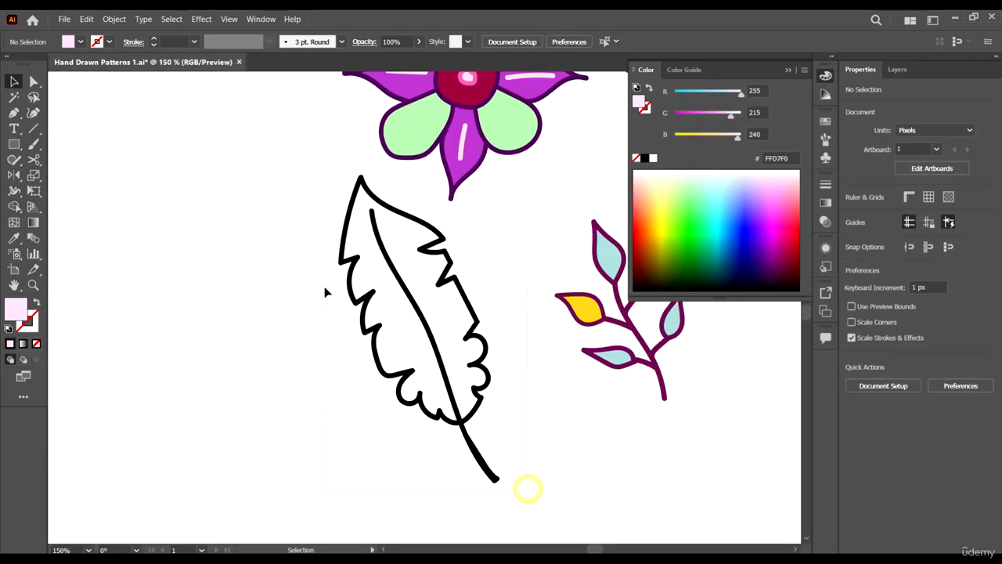
Expand the appearance of the line-drawn feather leaf and recolor it with the reference leaf's dark green (20805C).
{"action": "left_click", "coordinate": [401, 298]}
{"action": "left_click", "coordinate": [114, 19]}
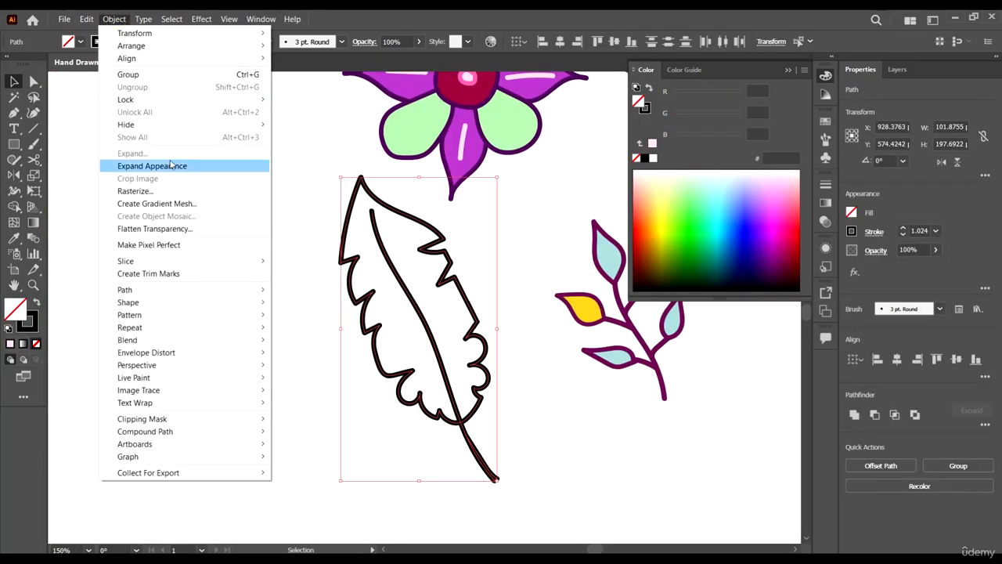
{"action": "left_click", "coordinate": [149, 167]}
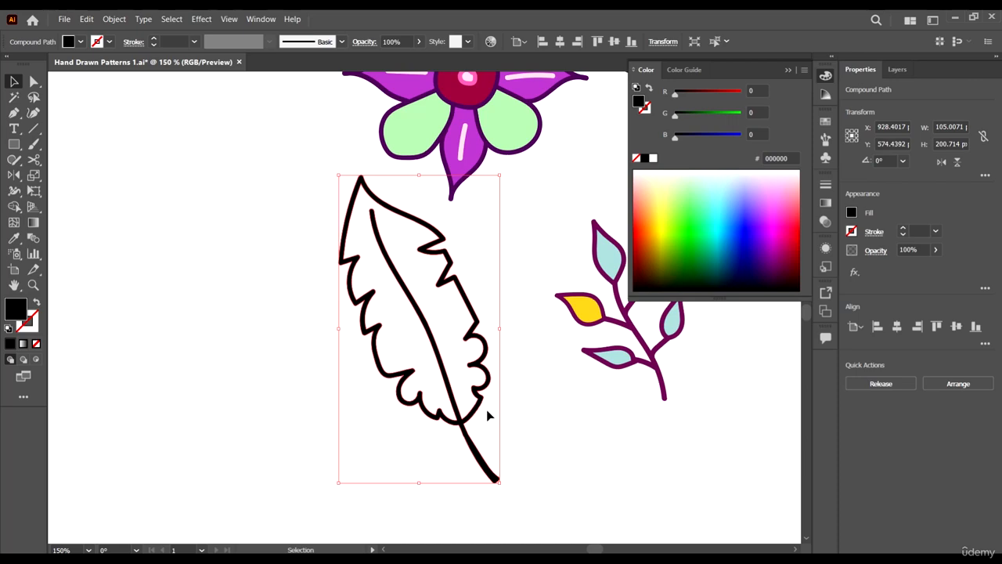
{"action": "scroll", "coordinate": [486, 410], "scroll_direction": "down", "scroll_amount": 3}
{"action": "scroll", "coordinate": [345, 409], "scroll_direction": "left", "scroll_amount": 2}
{"action": "key", "text": "i"}
{"action": "left_click", "coordinate": [184, 415]}
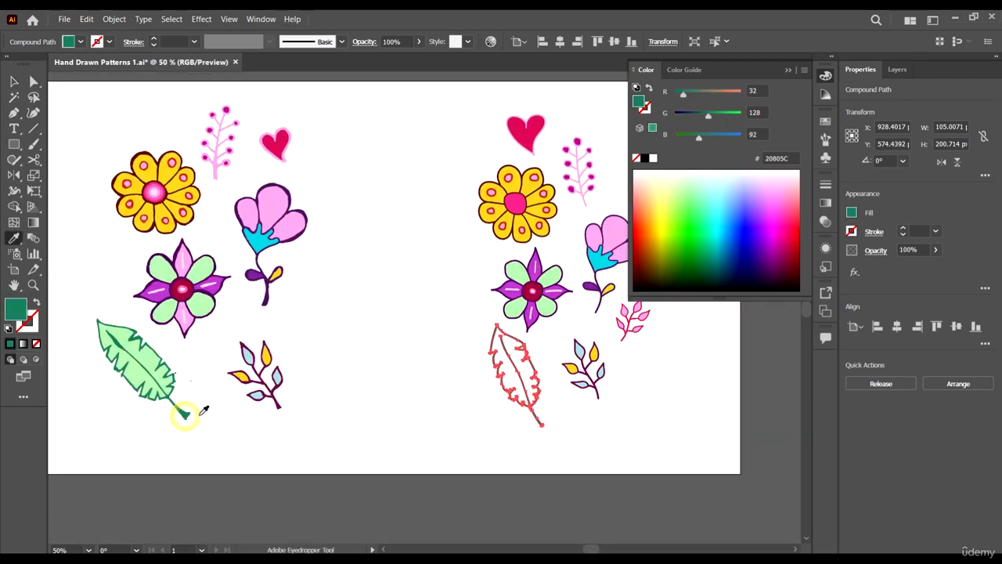
{"action": "key", "text": "v"}
{"action": "left_click", "coordinate": [206, 401]}
Copy the reference leaf's light green (AFEBAB) and fill both halves of the feather leaf using Shape Builder.
{"action": "scroll", "coordinate": [167, 379], "scroll_direction": "up", "scroll_amount": 3}
{"action": "left_click", "coordinate": [166, 377]}
{"action": "left_click_drag", "start_coordinate": [796, 156], "coordinate": [668, 215]}
{"action": "scroll", "coordinate": [482, 355], "scroll_direction": "down", "scroll_amount": 3}
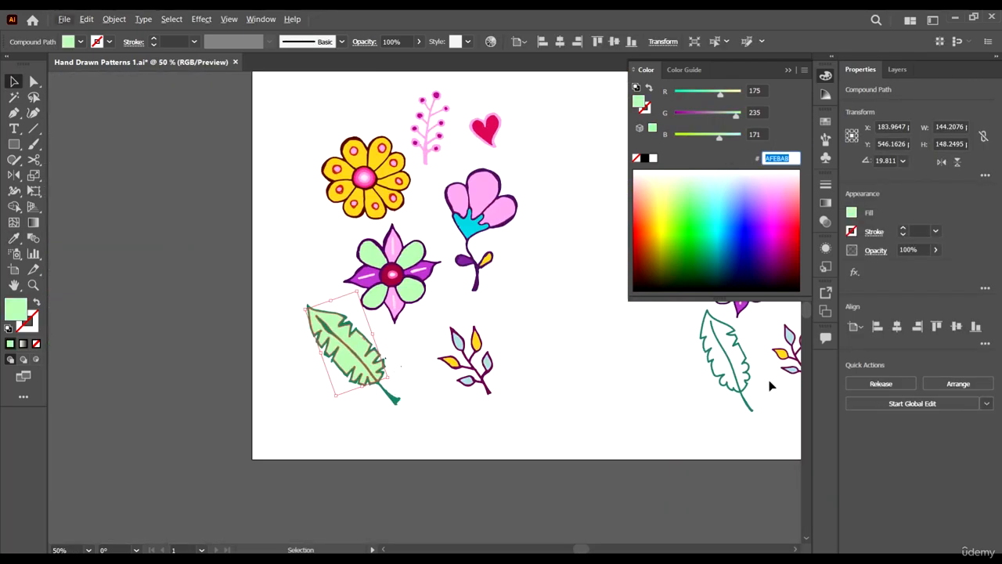
{"action": "scroll", "coordinate": [768, 383], "scroll_direction": "up", "scroll_amount": 3}
{"action": "left_click", "coordinate": [673, 370]}
{"action": "scroll", "coordinate": [434, 310], "scroll_direction": "down", "scroll_amount": 2}
{"action": "left_click", "coordinate": [14, 205]}
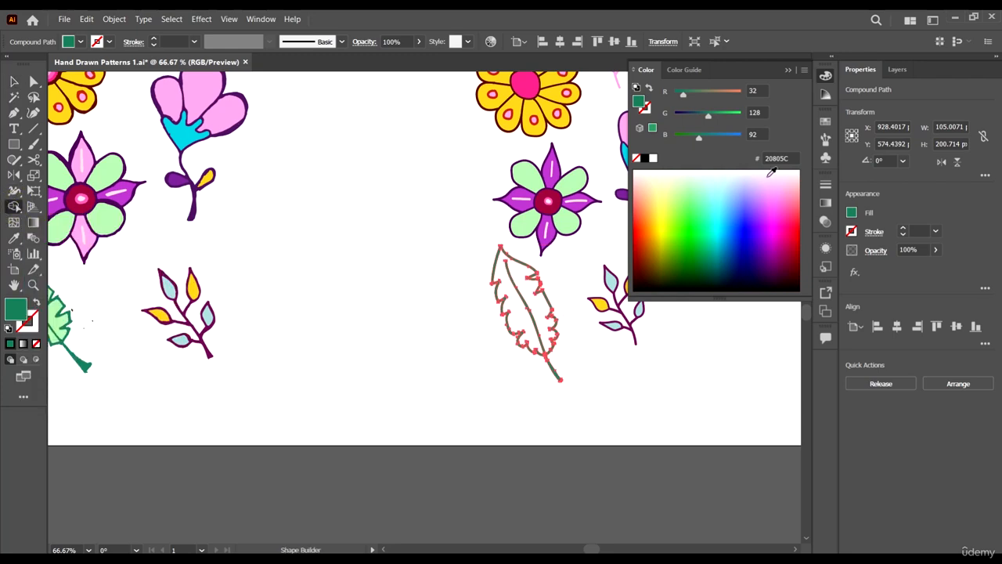
{"action": "key", "text": "Return"}
{"action": "left_click", "coordinate": [533, 297]}
{"action": "left_click", "coordinate": [516, 308]}
{"action": "key", "text": "v"}
{"action": "left_click", "coordinate": [670, 386]}
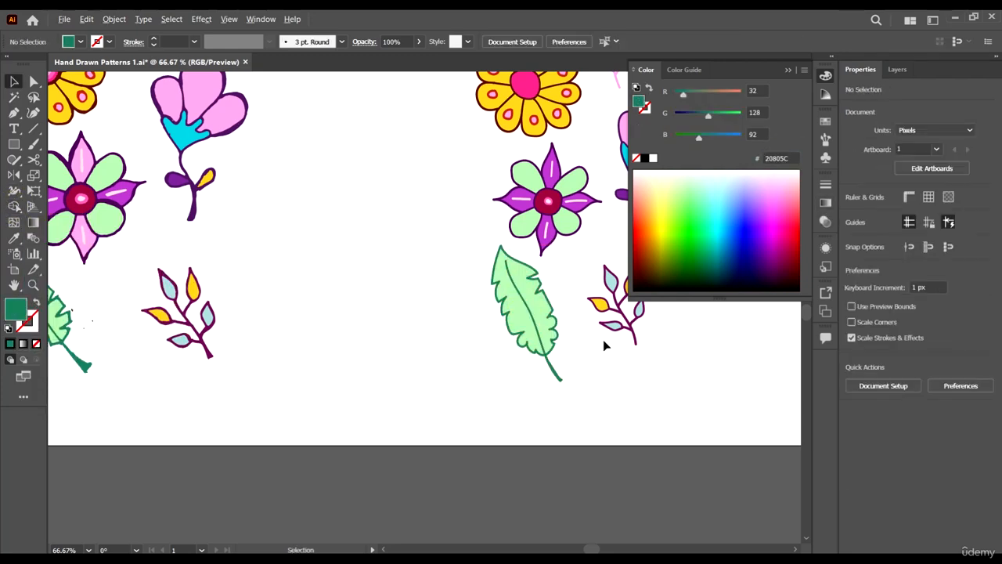
Duplicate the newly colored yellow flower's pink center in place and shrink the copy concentrically to about 33 px wide.
{"action": "key", "text": "ctrl+minus"}
{"action": "left_click_drag", "start_coordinate": [601, 327], "coordinate": [602, 434]}
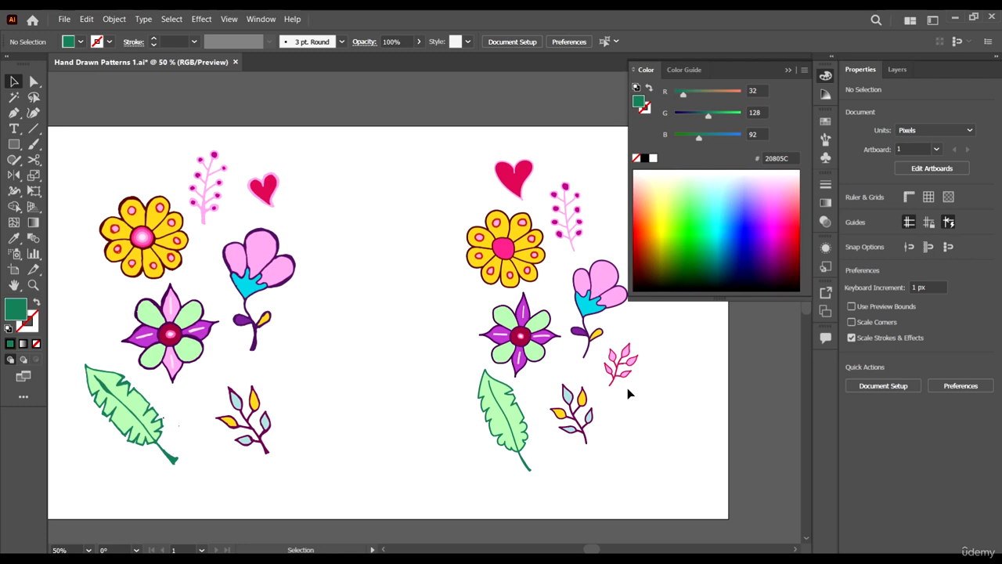
{"action": "left_click", "coordinate": [408, 561]}
{"action": "scroll", "coordinate": [562, 288], "scroll_direction": "down", "scroll_amount": 2}
{"action": "scroll", "coordinate": [603, 292], "scroll_direction": "up", "scroll_amount": 3}
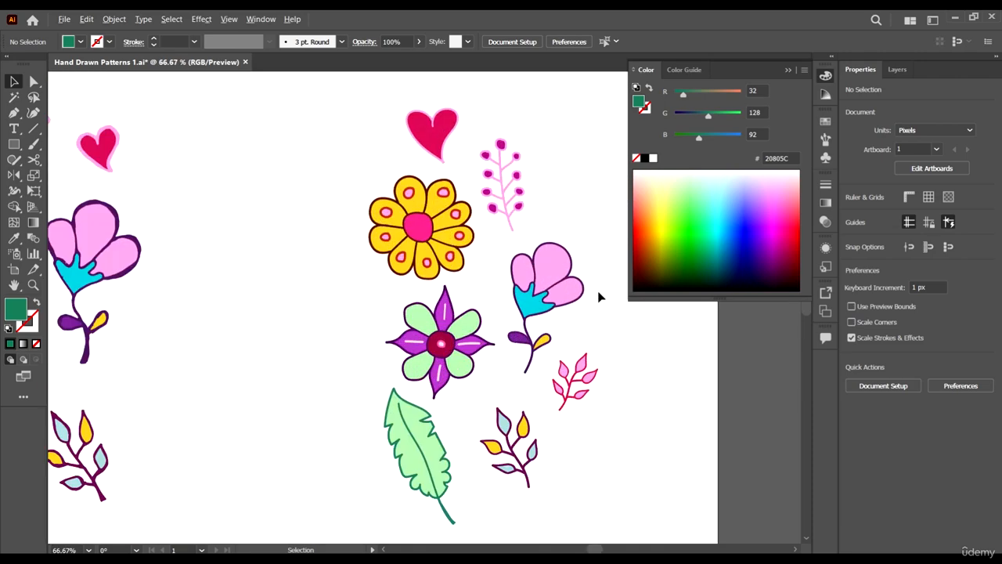
{"action": "scroll", "coordinate": [379, 205], "scroll_direction": "up", "scroll_amount": 4}
{"action": "scroll", "coordinate": [579, 321], "scroll_direction": "down", "scroll_amount": 1}
{"action": "scroll", "coordinate": [518, 307], "scroll_direction": "up", "scroll_amount": 3}
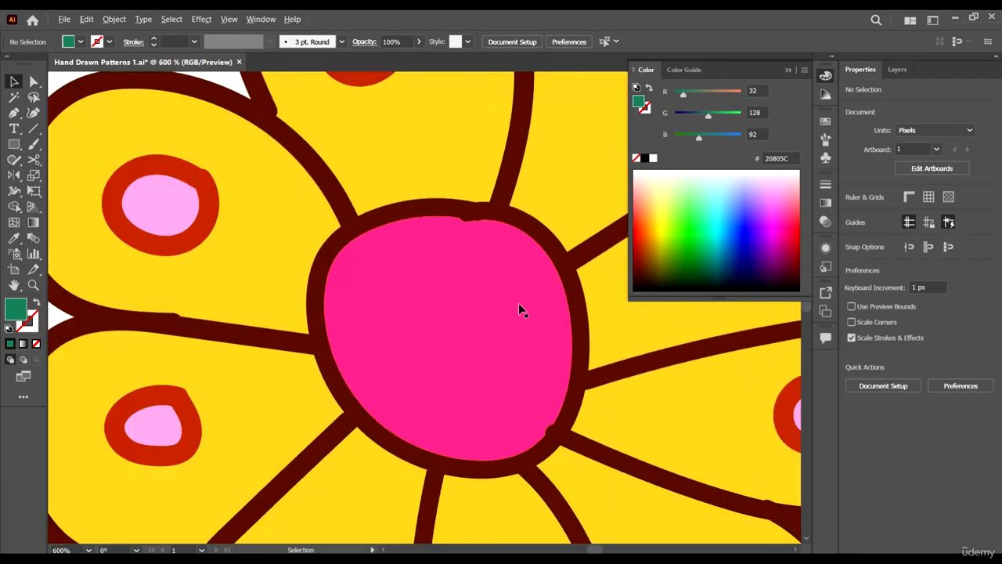
{"action": "left_click", "coordinate": [509, 303]}
{"action": "scroll", "coordinate": [507, 304], "scroll_direction": "down", "scroll_amount": 2}
{"action": "key", "text": "a"}
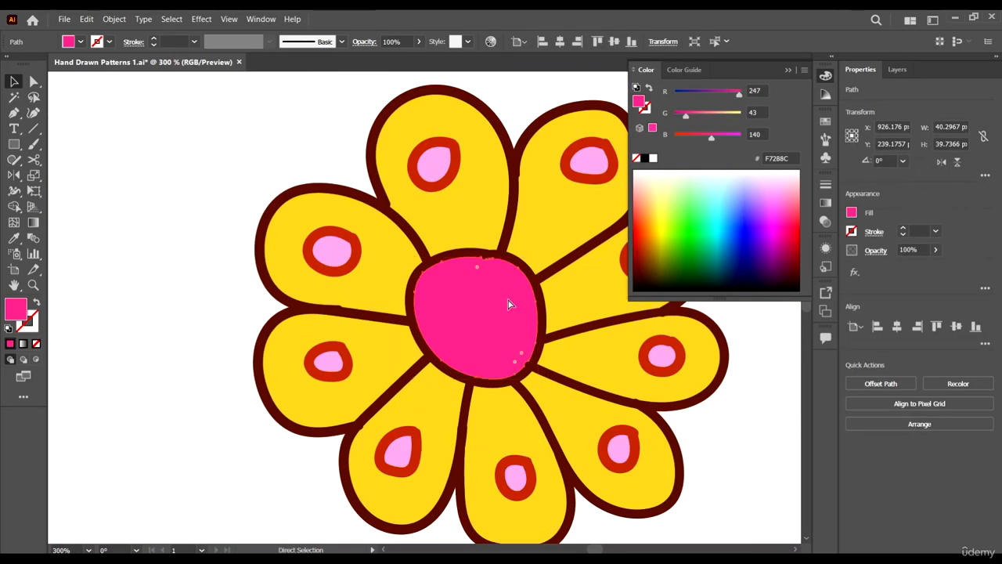
{"action": "key", "text": "ctrl"}
{"action": "left_click_drag", "start_coordinate": [538, 258], "coordinate": [529, 268]}
{"action": "scroll", "coordinate": [595, 287], "scroll_direction": "down", "scroll_amount": 6}
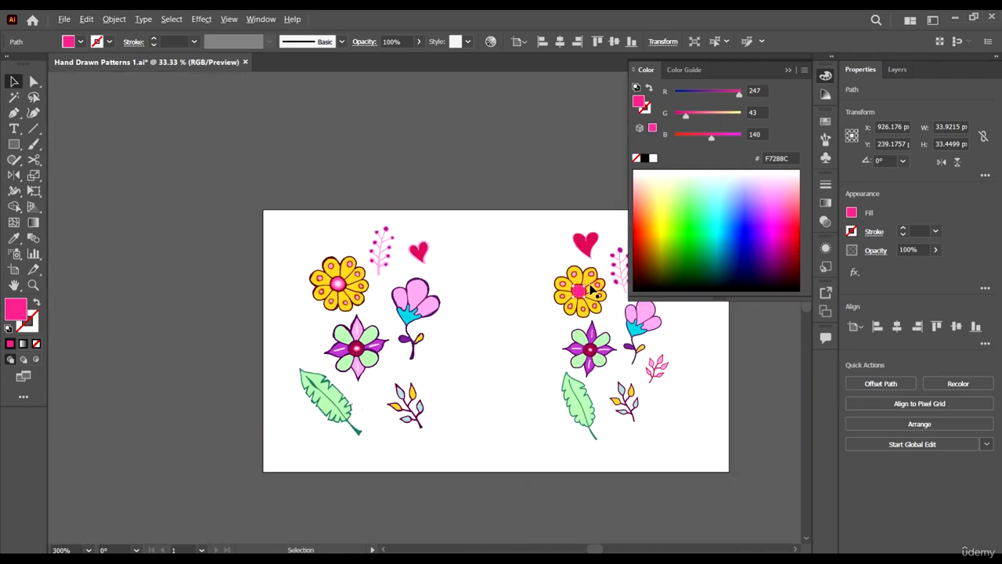
{"action": "scroll", "coordinate": [340, 356], "scroll_direction": "up", "scroll_amount": 4}
Recolor the smaller center copy with the medium pink (FF5FB3) of the reference flower's second ring.
{"action": "scroll", "coordinate": [584, 220], "scroll_direction": "down", "scroll_amount": 4}
{"action": "scroll", "coordinate": [347, 146], "scroll_direction": "up", "scroll_amount": 5}
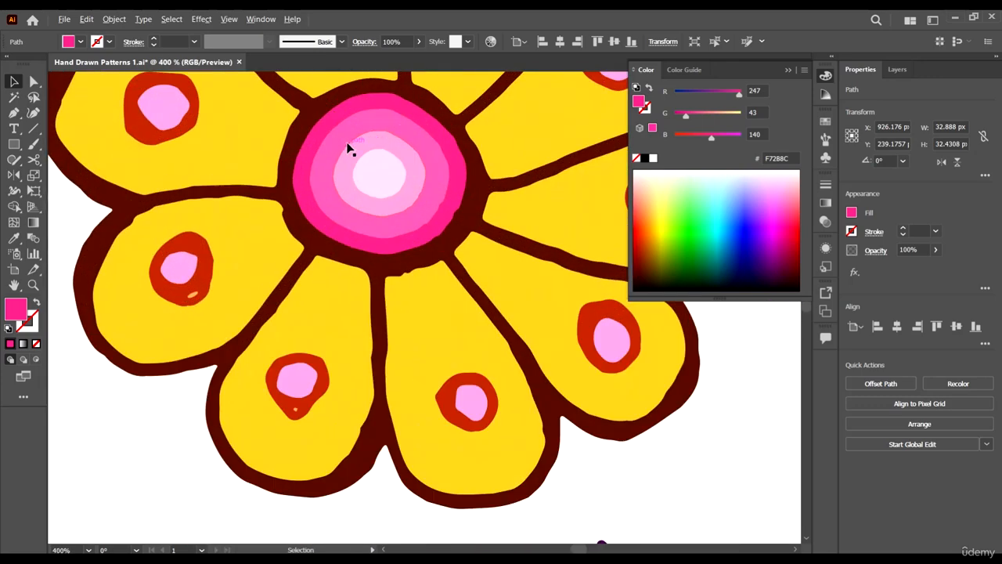
{"action": "left_click", "coordinate": [425, 180]}
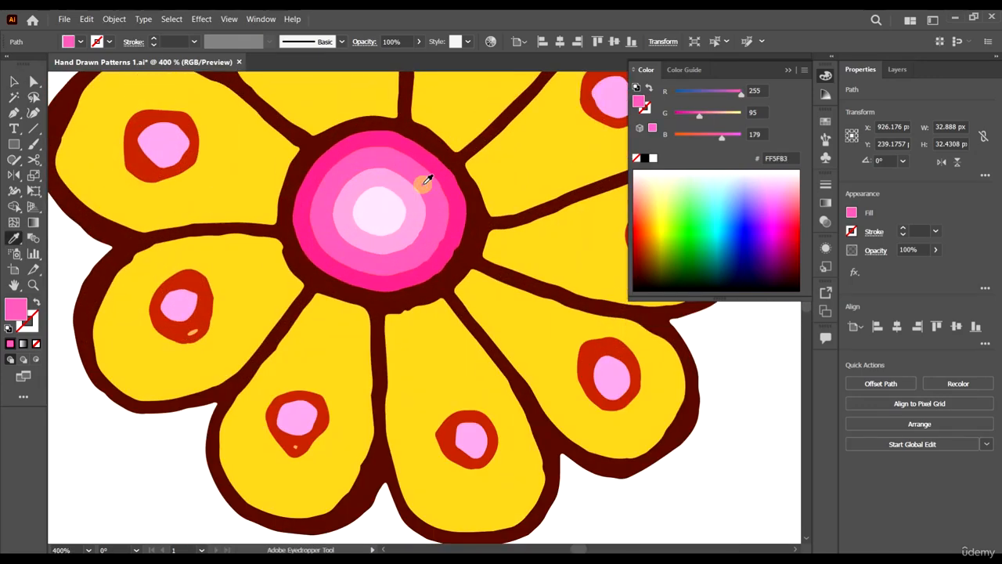
{"action": "scroll", "coordinate": [426, 180], "scroll_direction": "down", "scroll_amount": 5}
{"action": "left_click", "coordinate": [14, 81]}
{"action": "scroll", "coordinate": [243, 238], "scroll_direction": "down", "scroll_amount": 3}
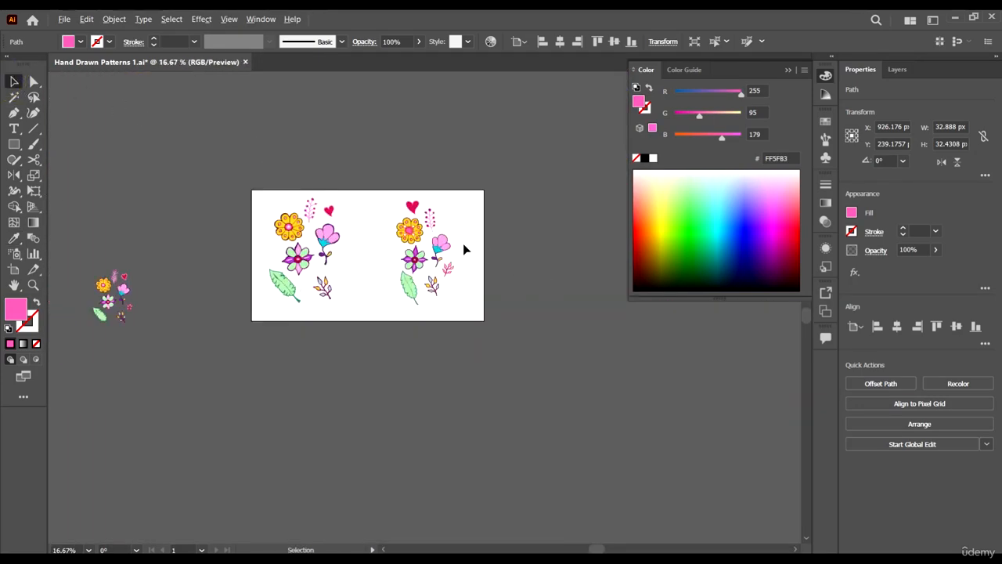
Add a concentric center copy about 25 px wide and recolor it with the reference's light pink (FF9FD6).
{"action": "scroll", "coordinate": [465, 251], "scroll_direction": "up", "scroll_amount": 4}
{"action": "scroll", "coordinate": [363, 190], "scroll_direction": "up", "scroll_amount": 5}
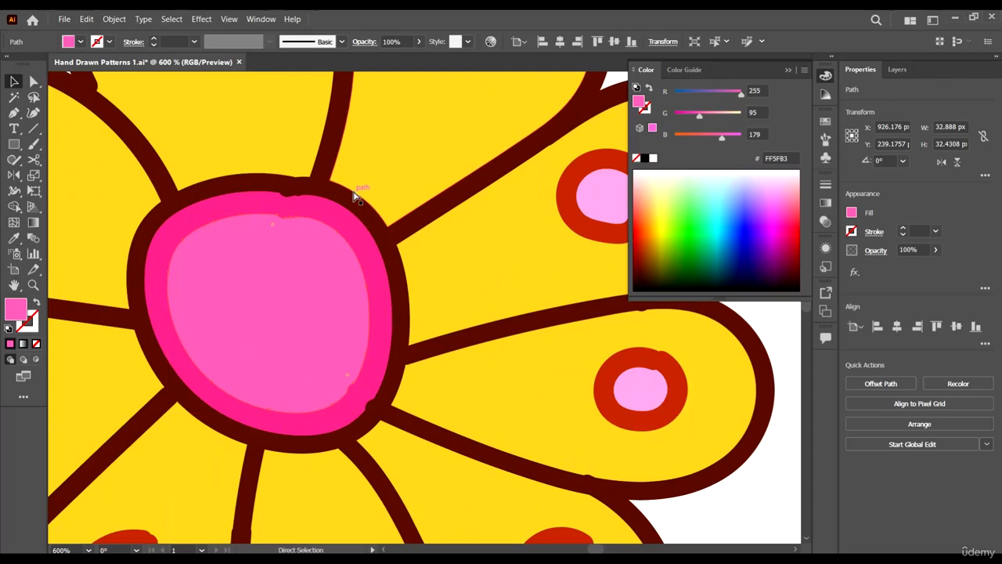
{"action": "left_click_drag", "start_coordinate": [365, 210], "coordinate": [365, 241]}
{"action": "scroll", "coordinate": [405, 245], "scroll_direction": "down", "scroll_amount": 6}
{"action": "scroll", "coordinate": [235, 251], "scroll_direction": "up", "scroll_amount": 4}
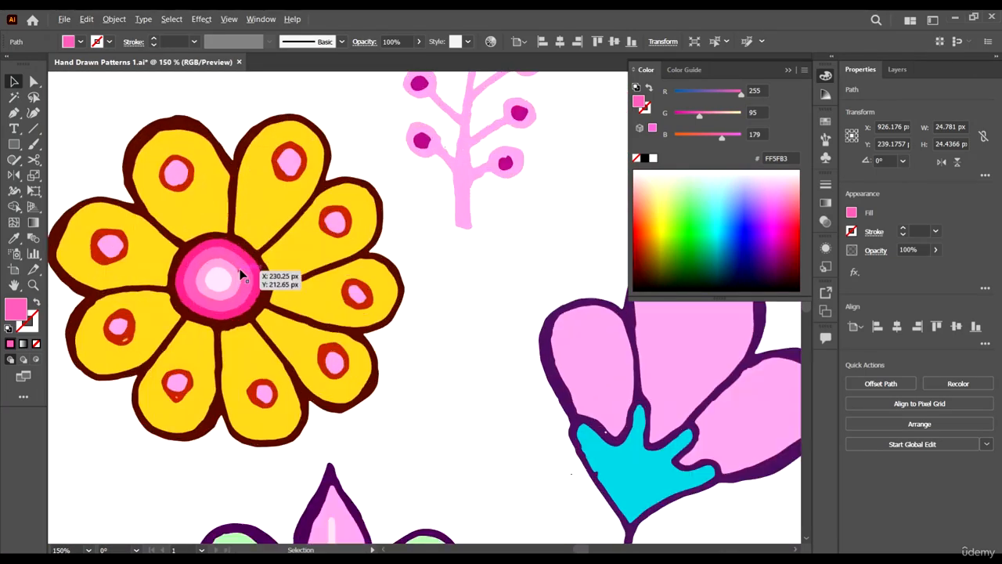
{"action": "scroll", "coordinate": [241, 274], "scroll_direction": "up", "scroll_amount": 4}
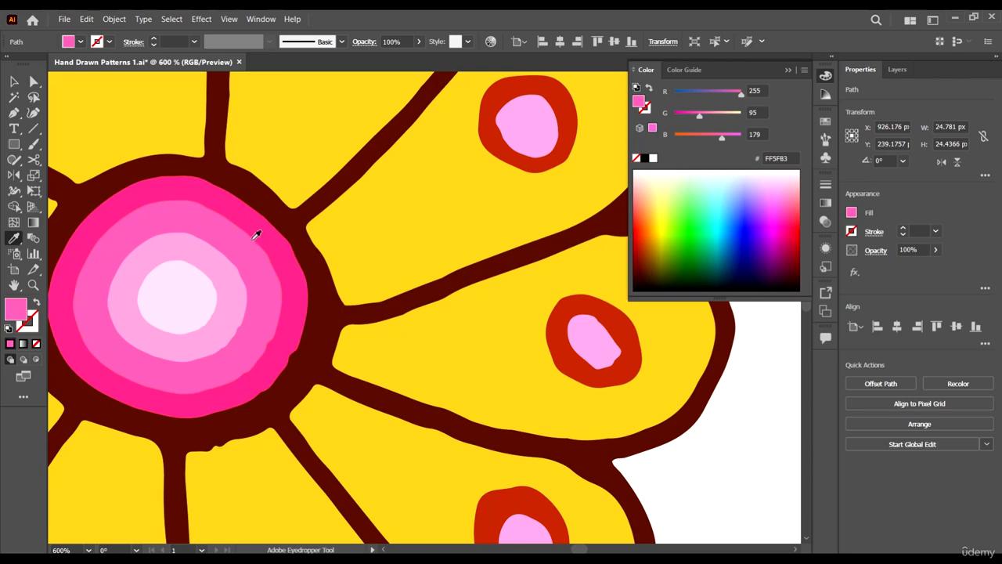
{"action": "left_click", "coordinate": [220, 258]}
{"action": "scroll", "coordinate": [235, 266], "scroll_direction": "down", "scroll_amount": 4}
{"action": "scroll", "coordinate": [352, 325], "scroll_direction": "down", "scroll_amount": 3}
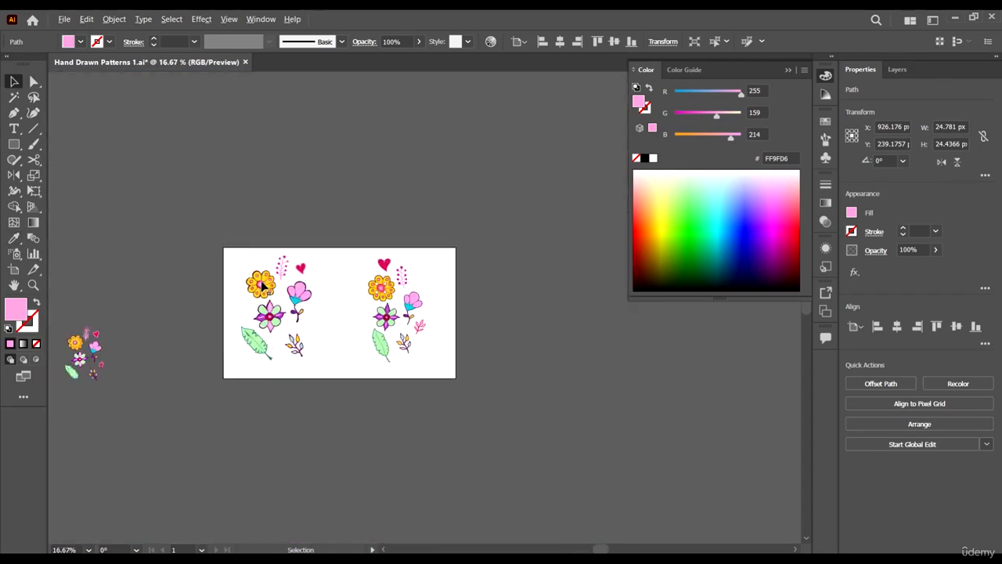
Add an innermost center copy about 14 px wide and recolor it with the reference's palest pink (FFD7F0).
{"action": "scroll", "coordinate": [358, 290], "scroll_direction": "up", "scroll_amount": 8}
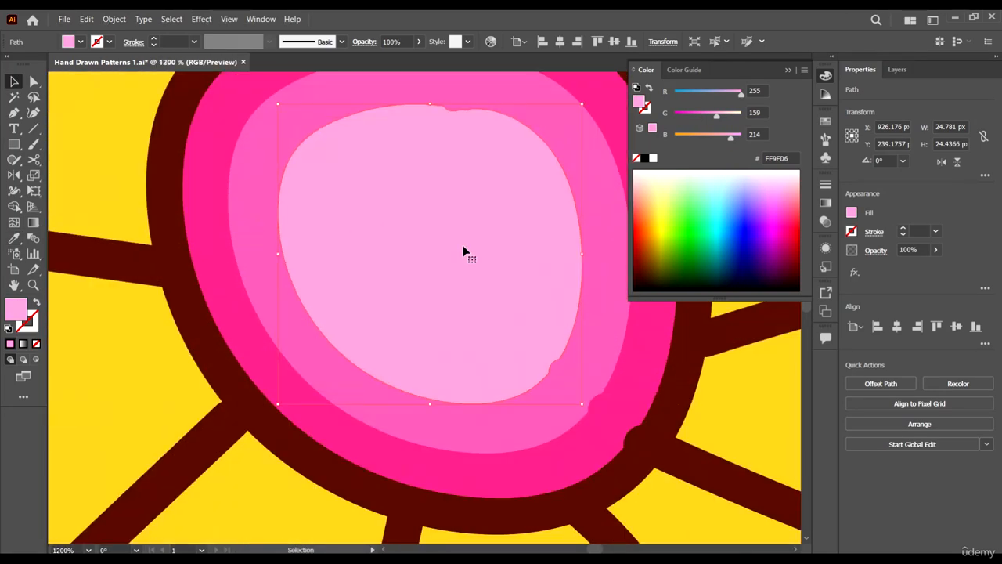
{"action": "left_click_drag", "start_coordinate": [581, 104], "coordinate": [540, 167]}
{"action": "scroll", "coordinate": [539, 168], "scroll_direction": "down", "scroll_amount": 5}
{"action": "scroll", "coordinate": [336, 208], "scroll_direction": "down", "scroll_amount": 4}
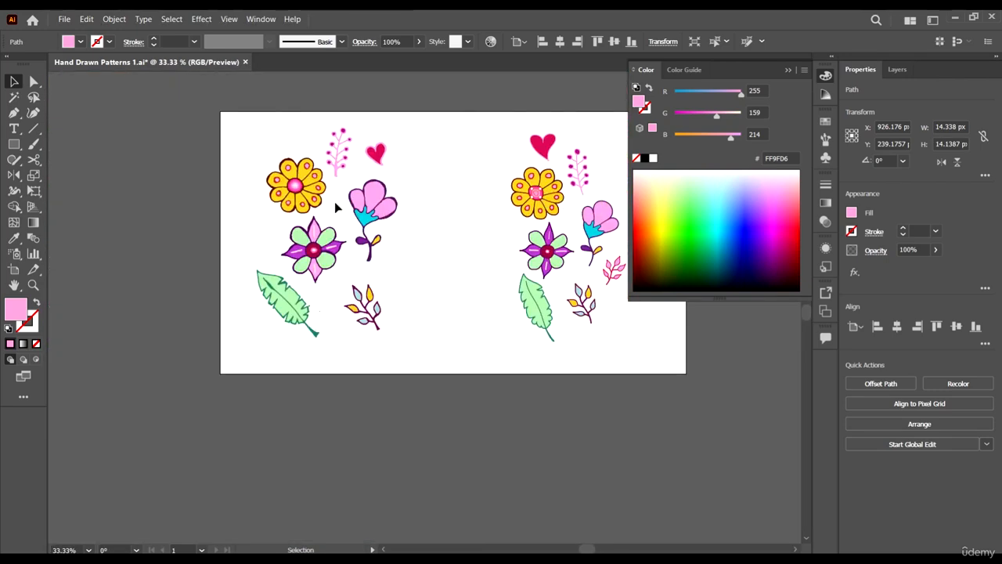
{"action": "scroll", "coordinate": [317, 199], "scroll_direction": "up", "scroll_amount": 7}
{"action": "left_click", "coordinate": [324, 204]}
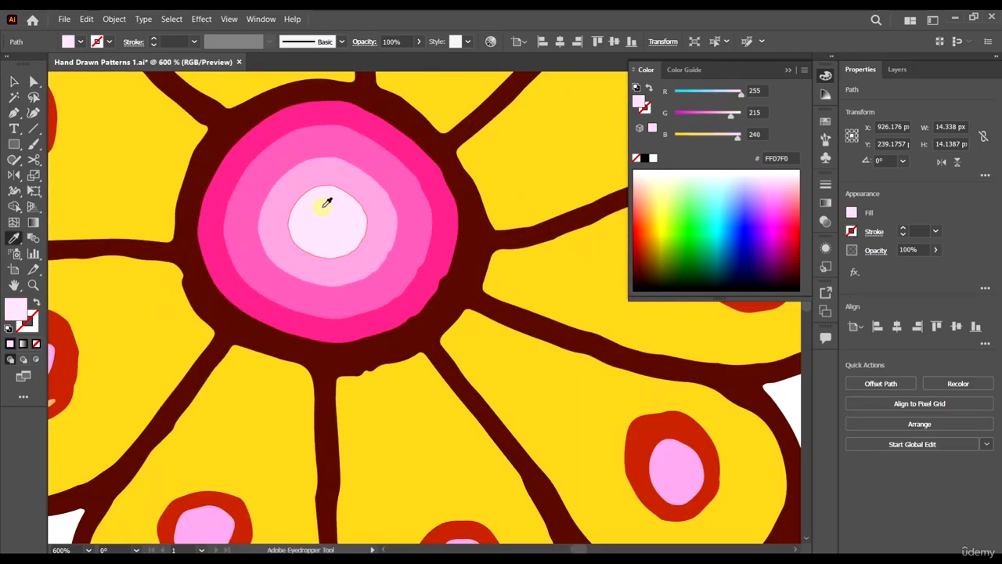
{"action": "scroll", "coordinate": [345, 243], "scroll_direction": "down", "scroll_amount": 10}
{"action": "scroll", "coordinate": [478, 237], "scroll_direction": "up", "scroll_amount": 6}
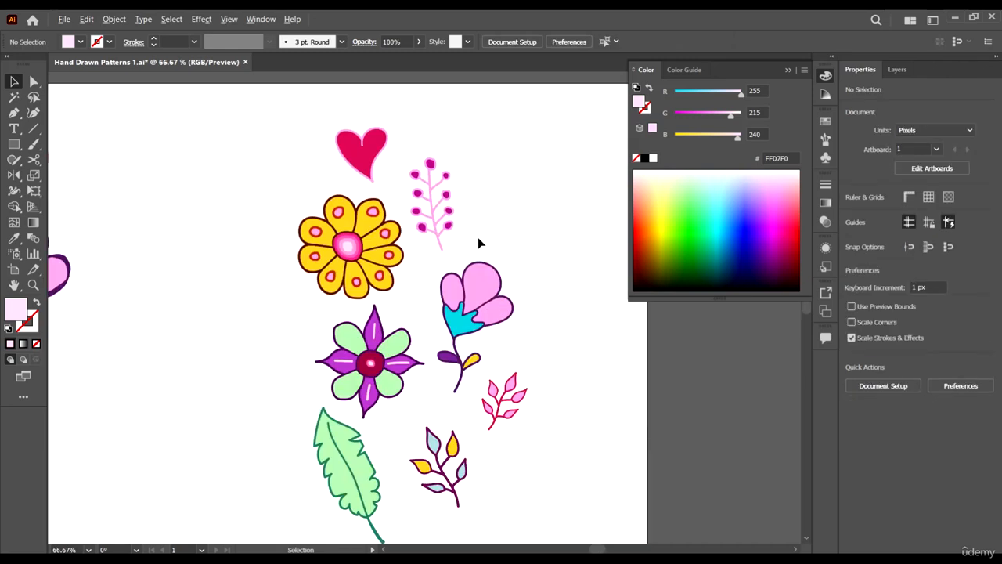
Group the newly colored heart's crimson fill and pink outline.
{"action": "scroll", "coordinate": [376, 233], "scroll_direction": "up", "scroll_amount": 2}
{"action": "scroll", "coordinate": [368, 223], "scroll_direction": "down", "scroll_amount": 1}
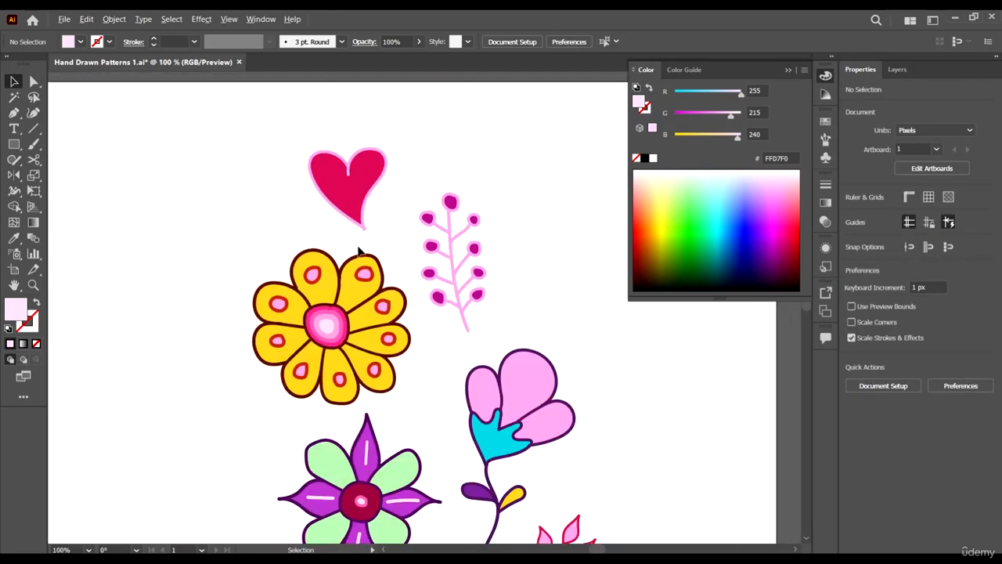
{"action": "scroll", "coordinate": [352, 179], "scroll_direction": "up", "scroll_amount": 2}
{"action": "left_click", "coordinate": [348, 165]}
{"action": "scroll", "coordinate": [440, 258], "scroll_direction": "up", "scroll_amount": 1}
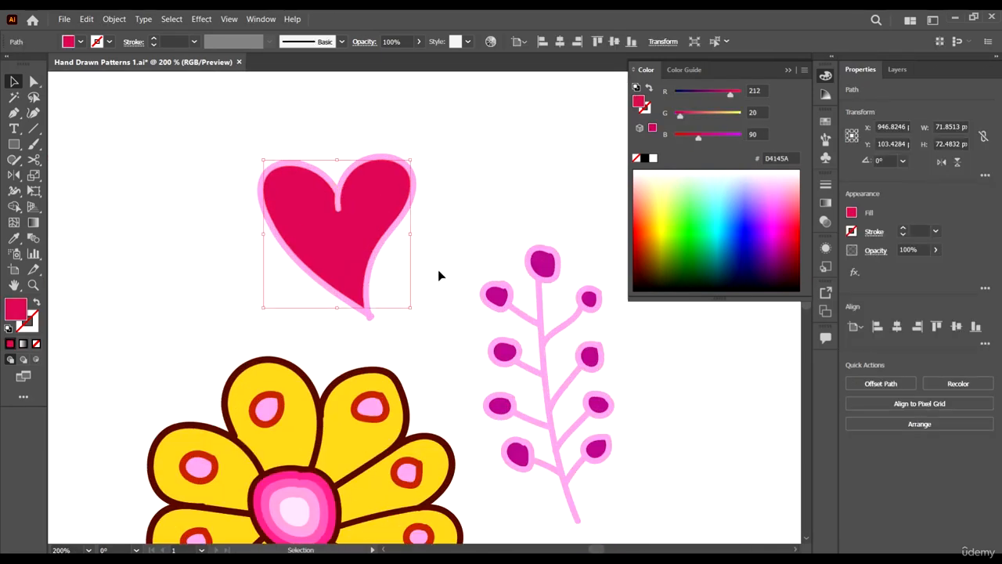
{"action": "scroll", "coordinate": [313, 172], "scroll_direction": "up", "scroll_amount": 2}
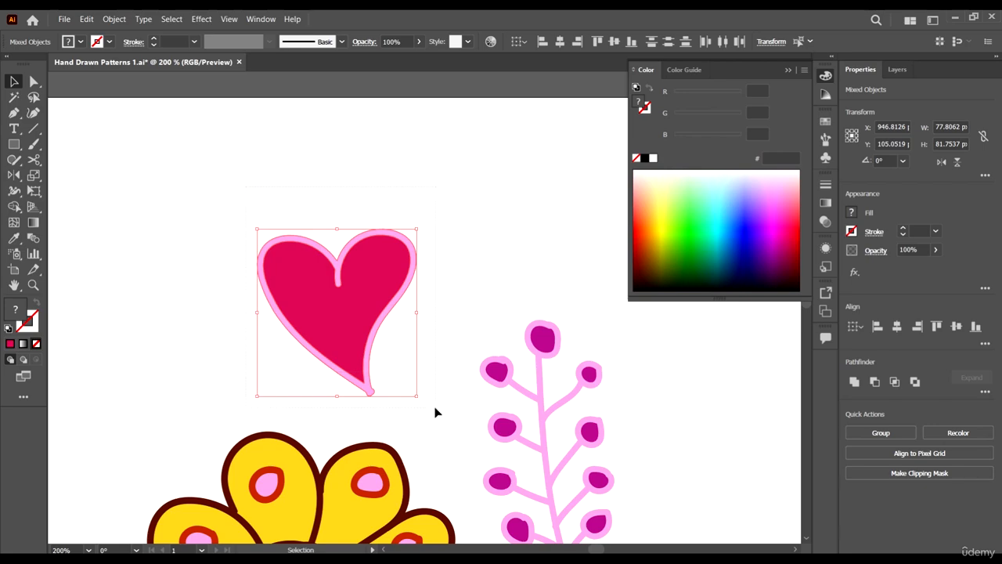
{"action": "scroll", "coordinate": [431, 391], "scroll_direction": "down", "scroll_amount": 3}
{"action": "key", "text": "ctrl+g"}
Group all parts of the pink berry sprig and move it farther from the yellow flower.
{"action": "scroll", "coordinate": [425, 337], "scroll_direction": "down", "scroll_amount": 2}
{"action": "scroll", "coordinate": [462, 341], "scroll_direction": "right", "scroll_amount": 2}
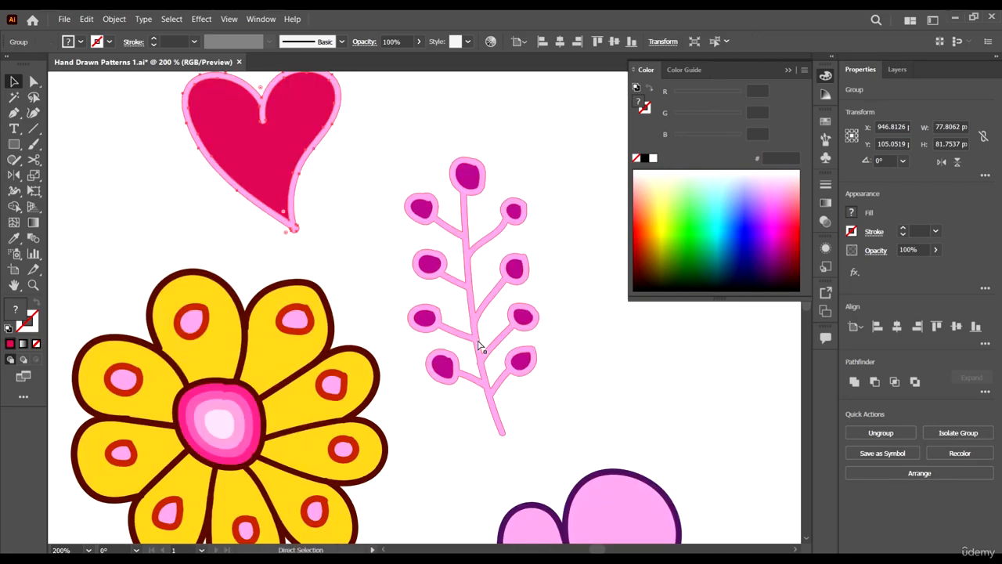
{"action": "scroll", "coordinate": [536, 455], "scroll_direction": "right", "scroll_amount": 1}
{"action": "left_click_drag", "start_coordinate": [354, 133], "coordinate": [353, 133]}
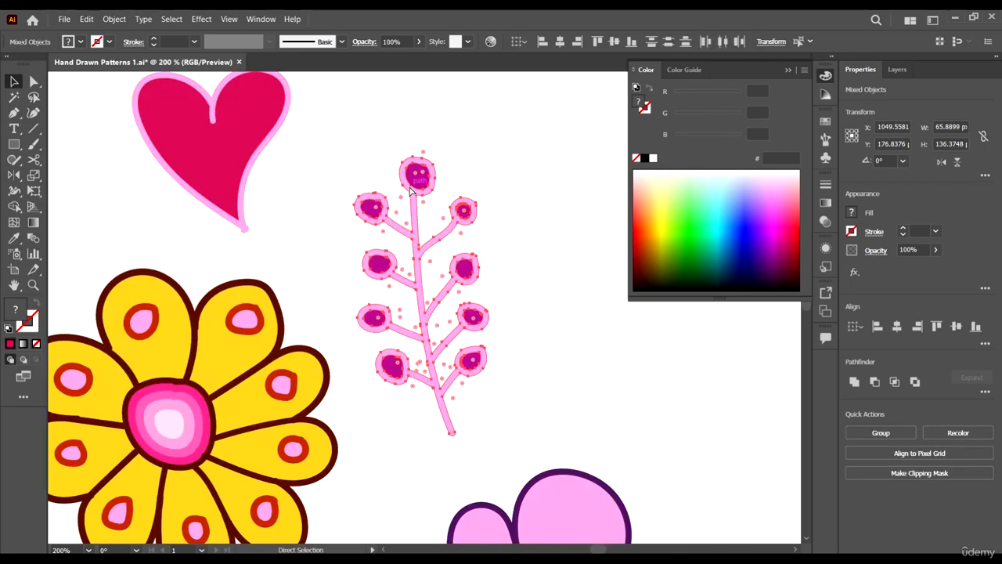
{"action": "key", "text": "ctrl+g"}
{"action": "key", "text": "ctrl+minus"}
{"action": "left_click_drag", "start_coordinate": [447, 291], "coordinate": [494, 255]}
Group all parts of the newly colored yellow flower.
{"action": "mouse_move", "coordinate": [415, 426]}
{"action": "left_mouse_down"}
{"action": "mouse_move", "coordinate": [414, 443]}
{"action": "mouse_move", "coordinate": [419, 421]}
{"action": "left_mouse_up"}
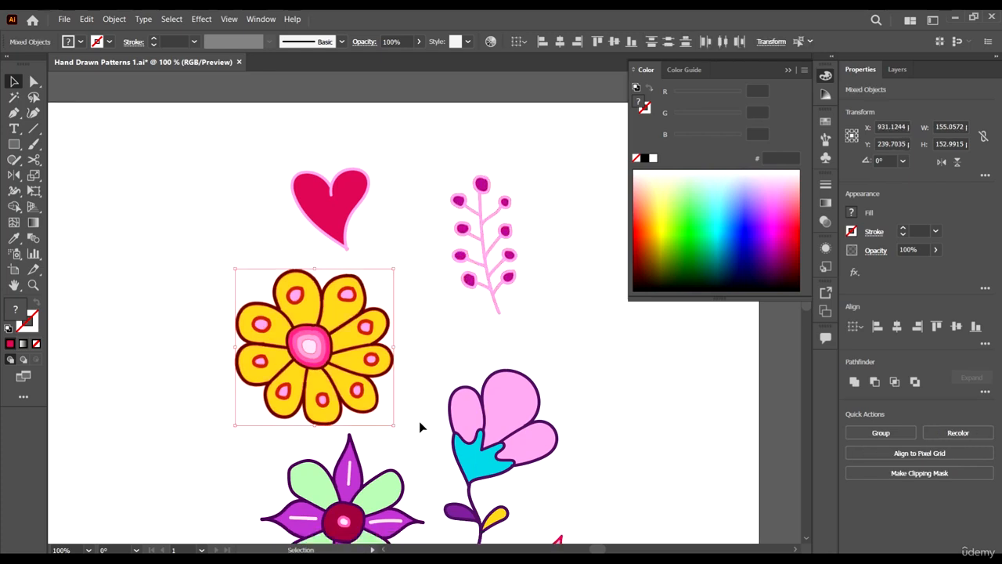
{"action": "scroll", "coordinate": [423, 415], "scroll_direction": "down", "scroll_amount": 5}
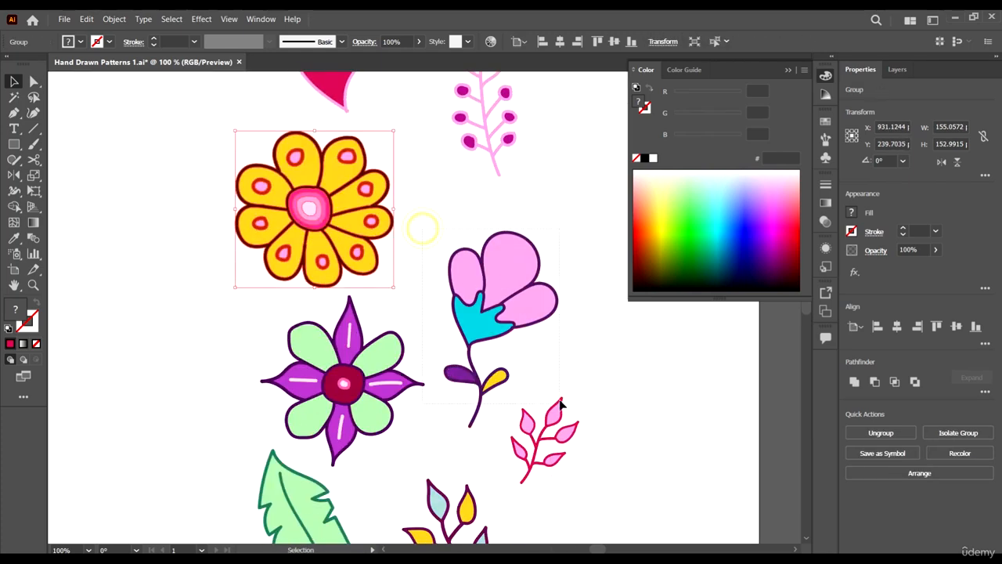
{"action": "left_click_drag", "start_coordinate": [582, 384], "coordinate": [583, 385]}
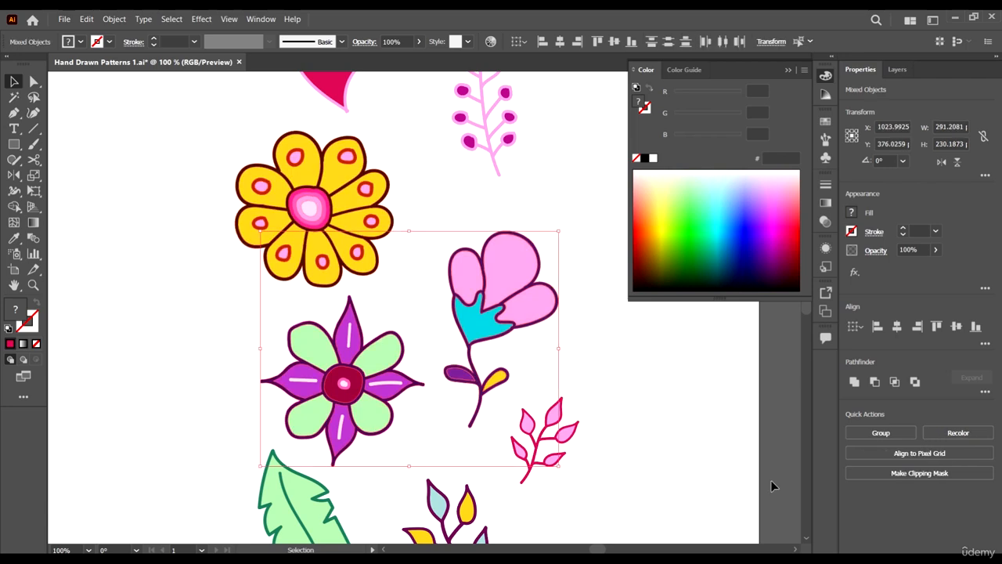
{"action": "left_click", "coordinate": [659, 415]}
Group the small pink leaf branch and move it away from the tulip-like flower, toward the artboard's right edge.
{"action": "left_click_drag", "start_coordinate": [495, 407], "coordinate": [495, 407]}
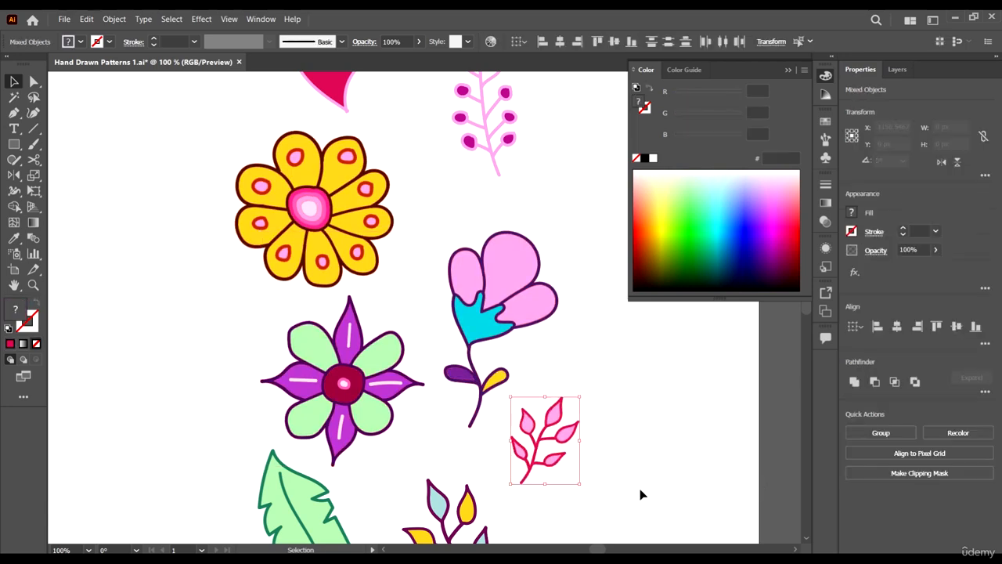
{"action": "key", "text": "ctrl+g"}
{"action": "left_click_drag", "start_coordinate": [568, 437], "coordinate": [663, 470]}
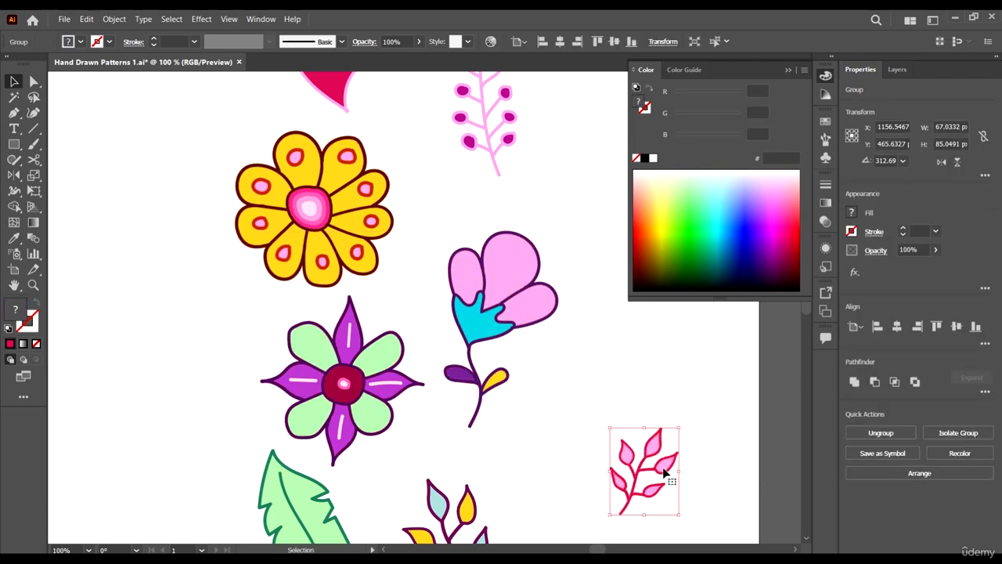
Group the pink and cyan tulip-like flower with its stem and move it to just above the small pink branch.
{"action": "left_click_drag", "start_coordinate": [447, 229], "coordinate": [447, 229]}
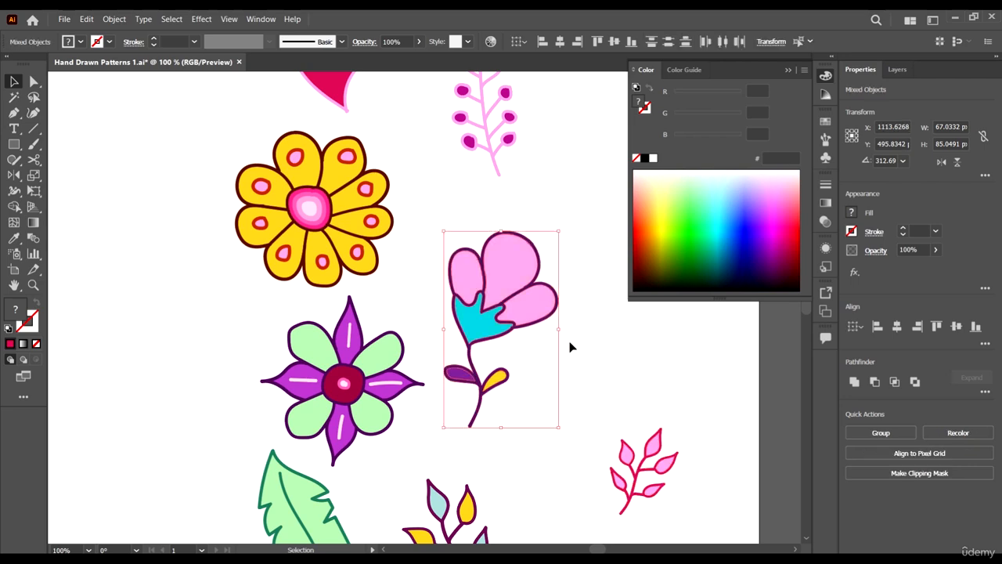
{"action": "key", "text": "ctrl+g"}
{"action": "left_click_drag", "start_coordinate": [526, 302], "coordinate": [635, 308]}
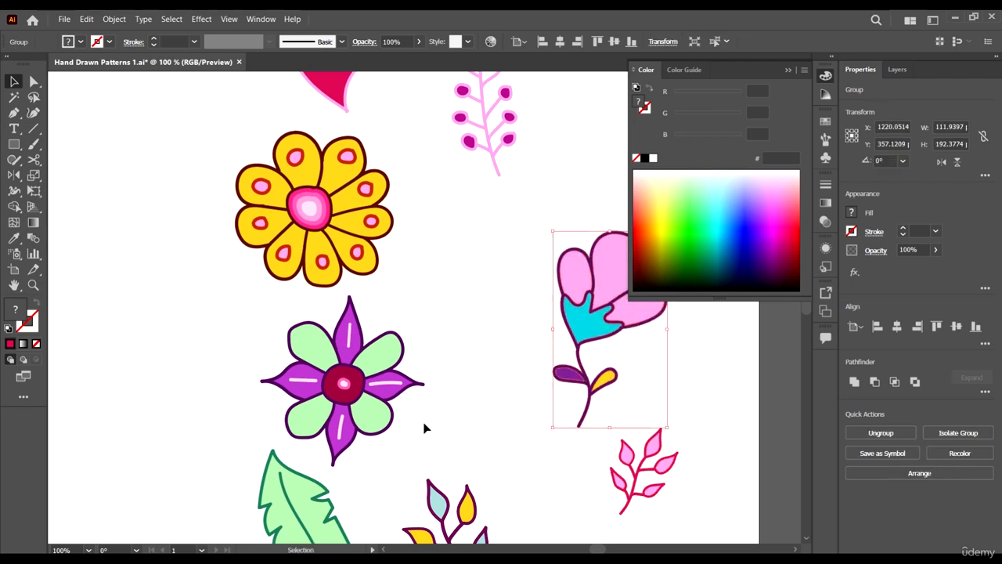
Group all parts of the green and purple flower and move it closer to the tulip-like flower.
{"action": "mouse_move", "coordinate": [241, 300]}
{"action": "left_mouse_down"}
{"action": "mouse_move", "coordinate": [235, 288]}
{"action": "mouse_move", "coordinate": [235, 296]}
{"action": "left_mouse_up"}
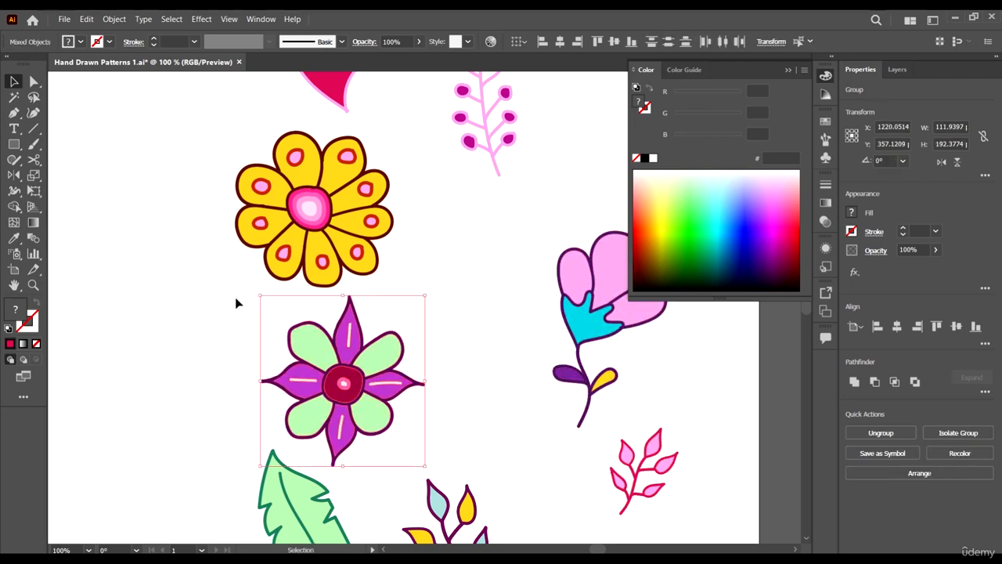
{"action": "key", "text": "ctrl+g"}
{"action": "left_click_drag", "start_coordinate": [363, 409], "coordinate": [455, 393]}
Group the parts of the green leaf, and group the multicolored leaf branch beside it as its own motif.
{"action": "scroll", "coordinate": [452, 388], "scroll_direction": "down", "scroll_amount": 3}
{"action": "scroll", "coordinate": [405, 385], "scroll_direction": "down", "scroll_amount": 4}
{"action": "left_click_drag", "start_coordinate": [271, 324], "coordinate": [351, 396]}
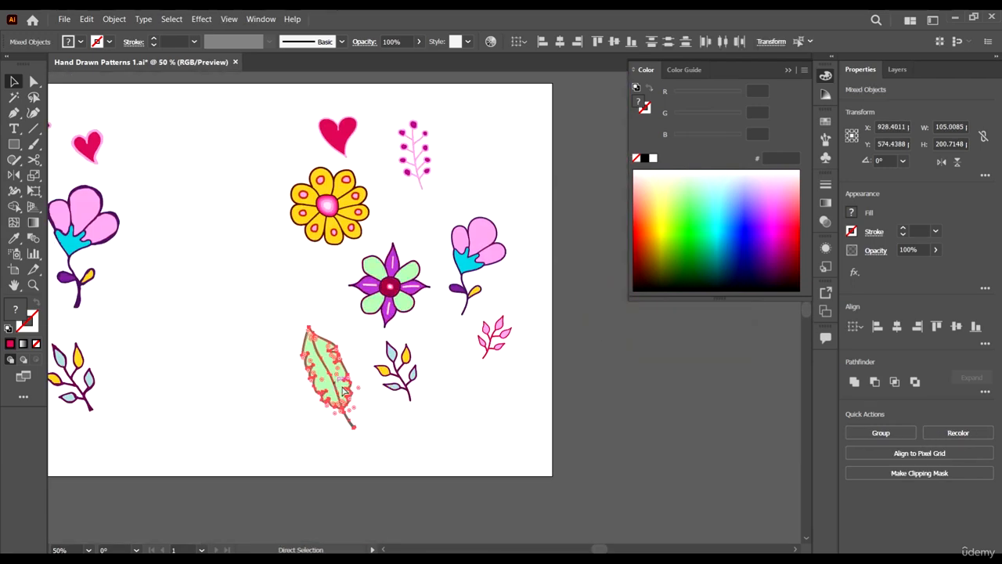
{"action": "key", "text": "ctrl+g"}
{"action": "left_click_drag", "start_coordinate": [393, 366], "coordinate": [372, 341]}
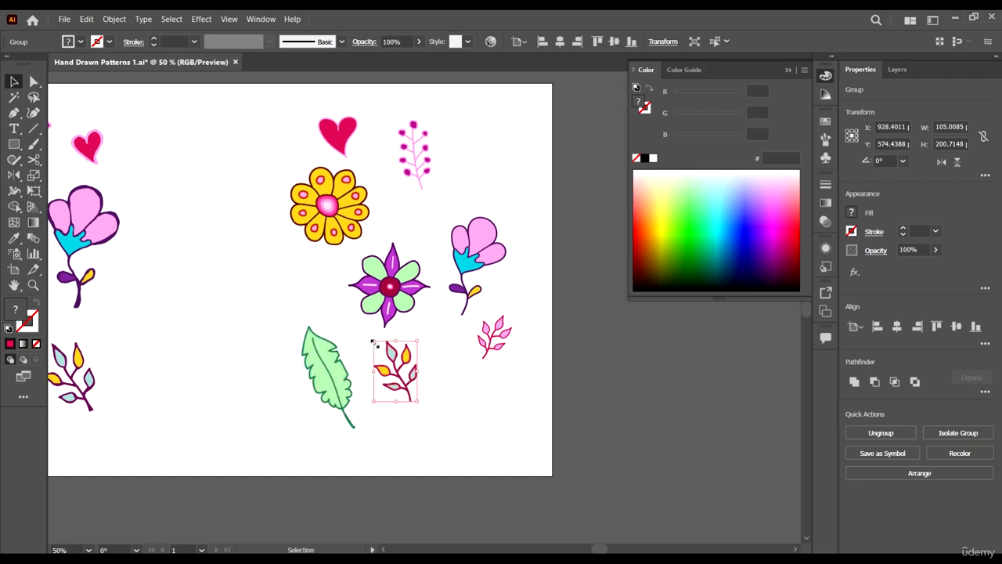
{"action": "key", "text": "ctrl+g"}
Group the pink-outlined heart in the artboard's left-hand motif set.
{"action": "key", "text": "space"}
{"action": "left_click_drag", "start_coordinate": [233, 269], "coordinate": [632, 391]}
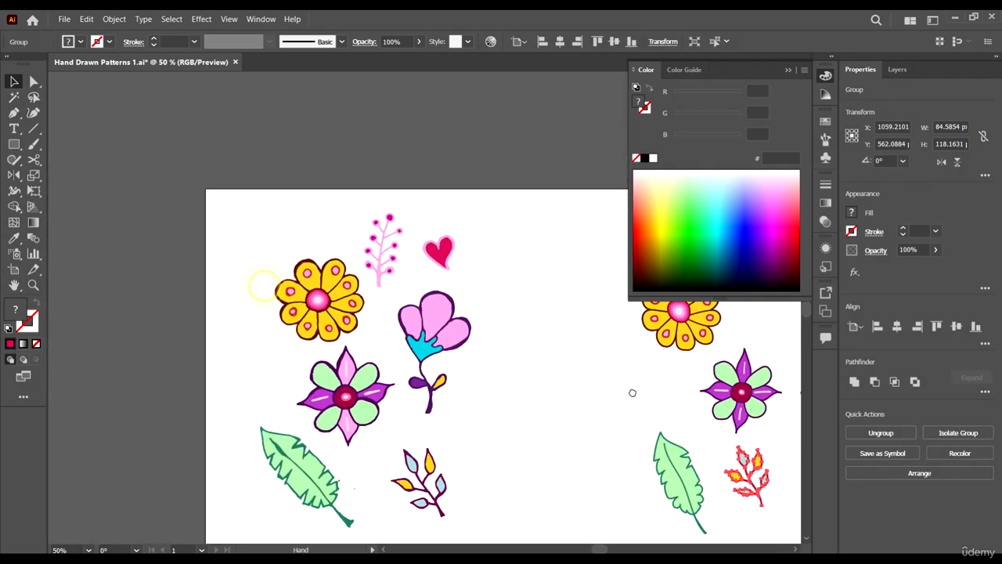
{"action": "scroll", "coordinate": [458, 245], "scroll_direction": "up", "scroll_amount": 3}
{"action": "left_click_drag", "start_coordinate": [458, 204], "coordinate": [466, 206]}
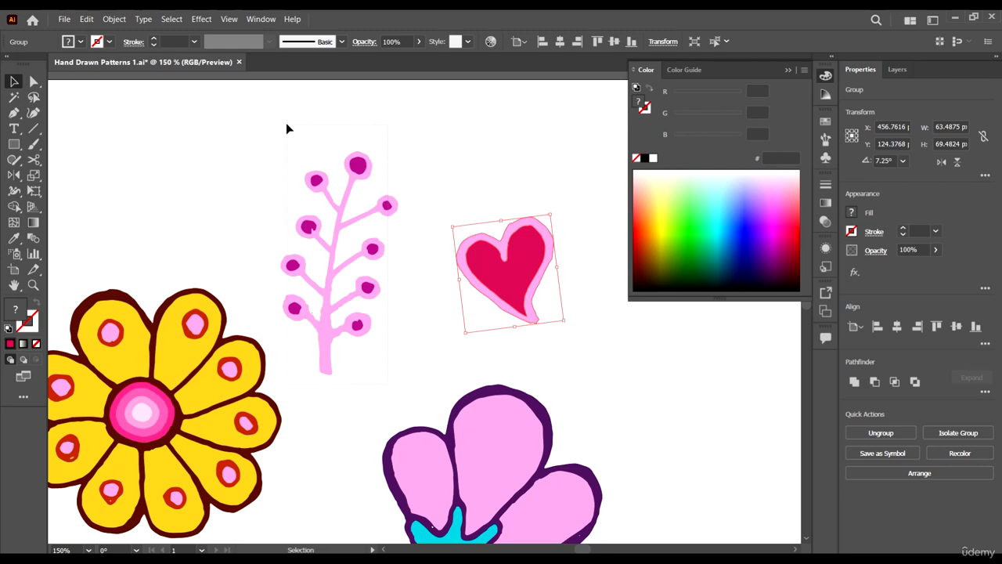
Group the left set's pink berry sprig and move it up so it straddles the artboard's upper edge.
{"action": "left_click_drag", "start_coordinate": [285, 122], "coordinate": [289, 123]}
{"action": "key", "text": "ctrl+g"}
{"action": "scroll", "coordinate": [329, 200], "scroll_direction": "down", "scroll_amount": 2}
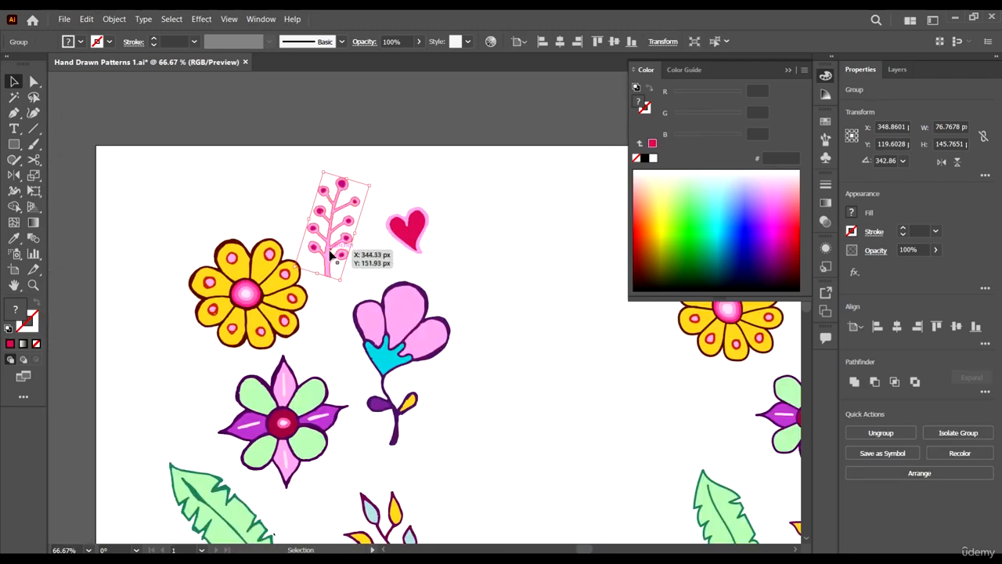
{"action": "left_click_drag", "start_coordinate": [332, 255], "coordinate": [337, 161]}
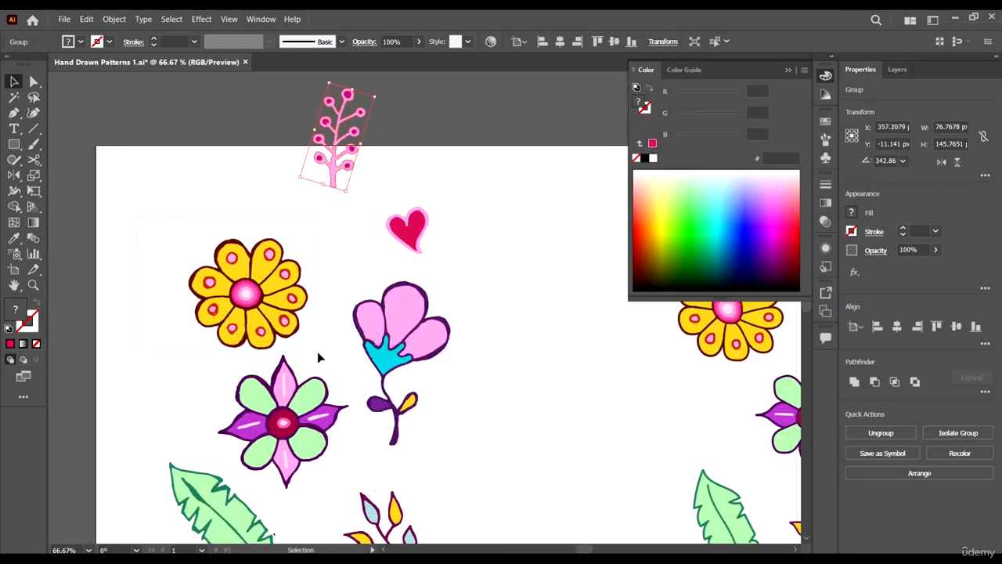
Group the left set's yellow flower, then group its tulip-like flower and move that away from the other flowers.
{"action": "left_click_drag", "start_coordinate": [318, 351], "coordinate": [317, 355]}
{"action": "key", "text": "ctrl+g"}
{"action": "scroll", "coordinate": [333, 296], "scroll_direction": "down", "scroll_amount": 2}
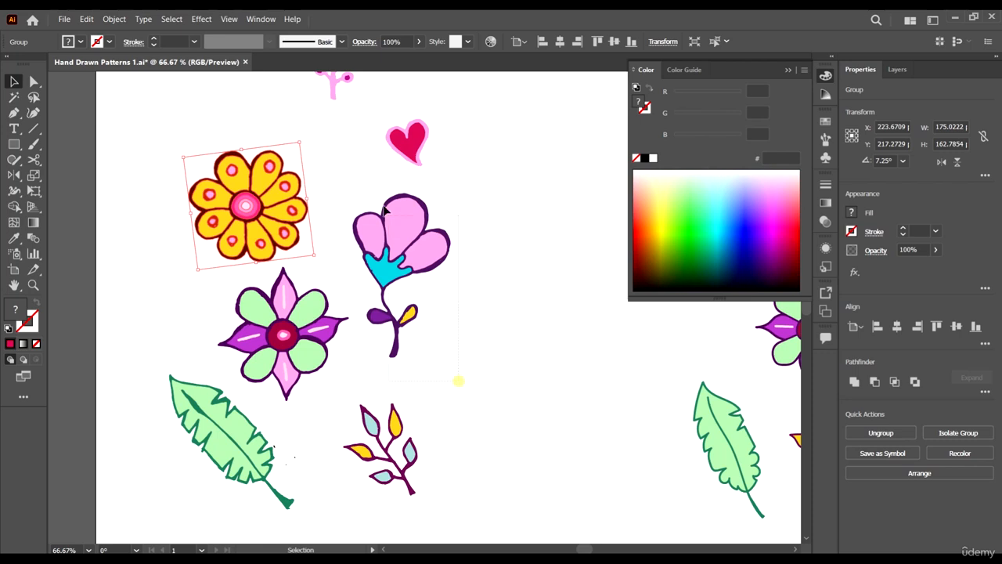
{"action": "left_click_drag", "start_coordinate": [352, 199], "coordinate": [360, 204]}
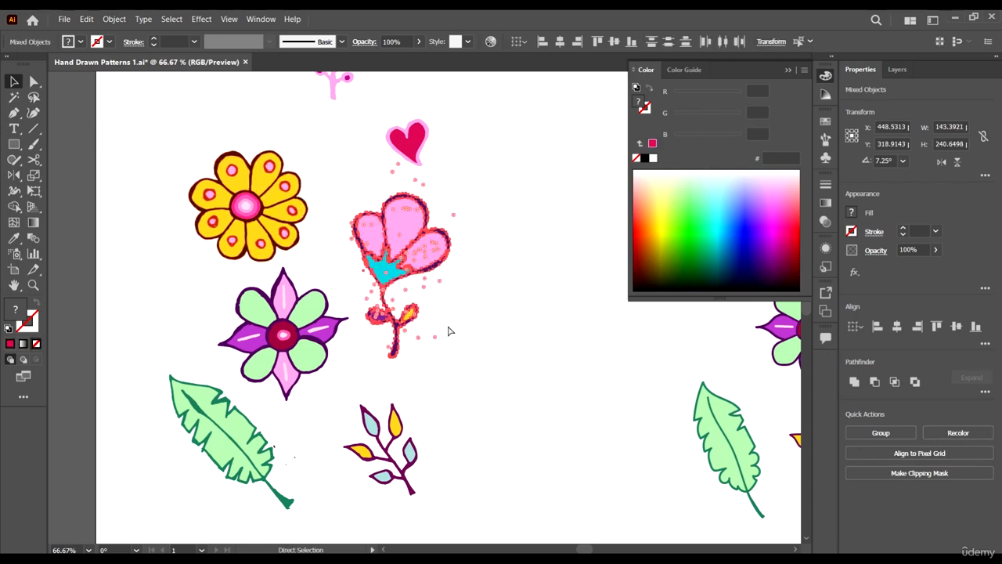
{"action": "key", "text": "ctrl+g"}
{"action": "left_click_drag", "start_coordinate": [423, 250], "coordinate": [503, 230]}
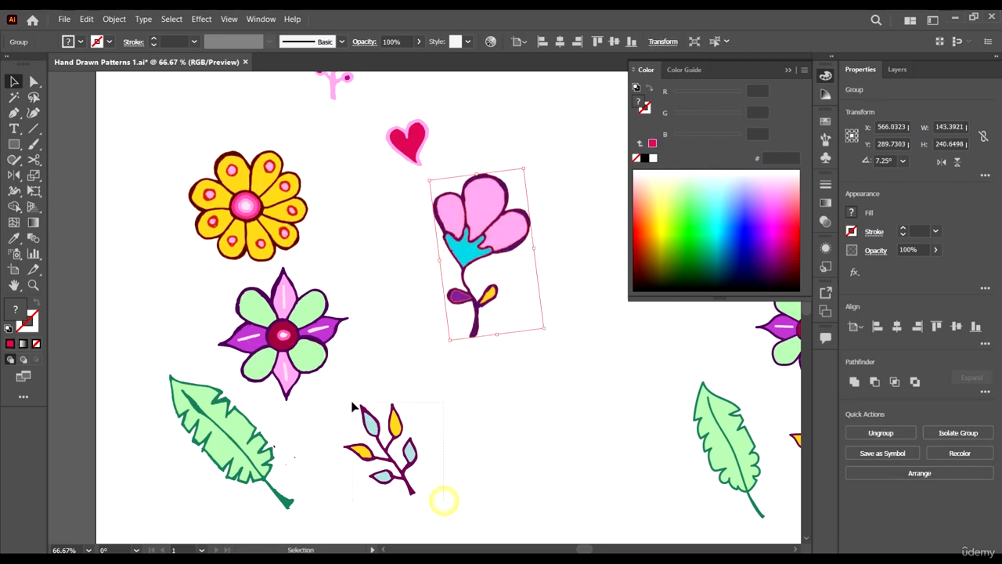
Group the left set's multicolored leaf branch and move it to beneath the tulip-like flower.
{"action": "left_click_drag", "start_coordinate": [352, 406], "coordinate": [354, 407]}
{"action": "key", "text": "ctrl+g"}
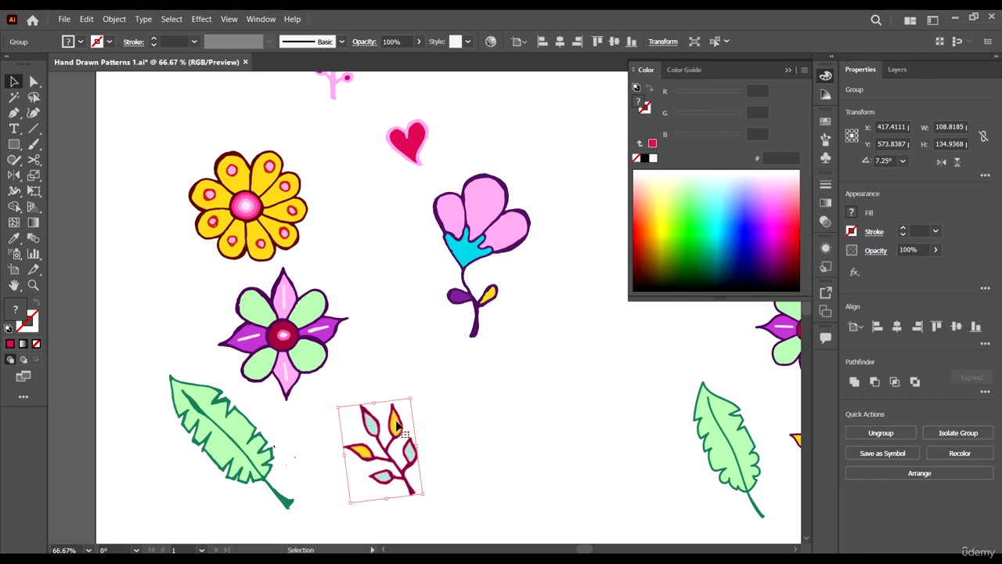
{"action": "left_click", "coordinate": [396, 423]}
{"action": "key", "text": "ctrl+d"}
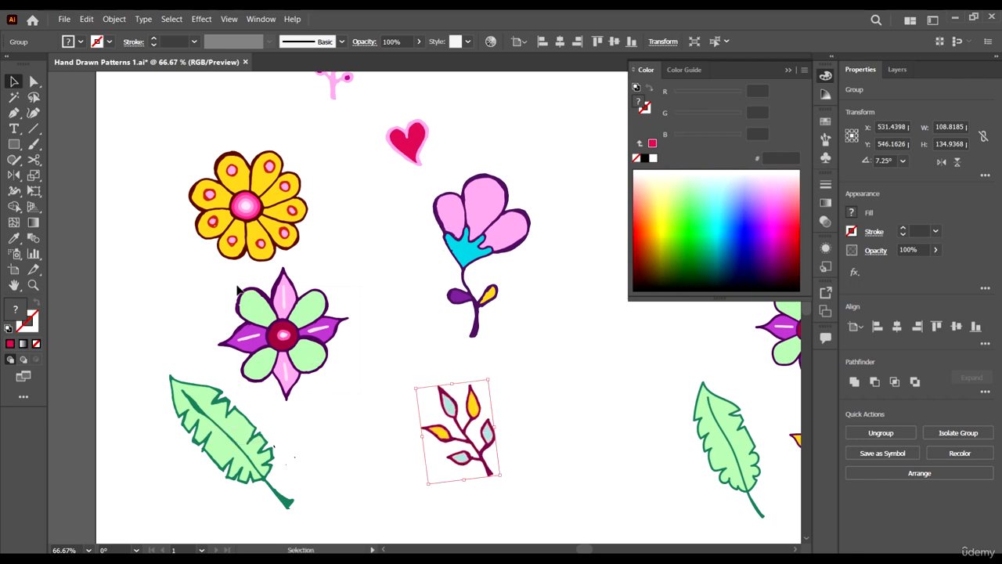
Group the left set's green, pink and purple flower and move it away from the yellow flower, toward the tulip-like flower.
{"action": "left_click_drag", "start_coordinate": [237, 286], "coordinate": [235, 285]}
{"action": "key", "text": "ctrl+g"}
{"action": "left_click_drag", "start_coordinate": [304, 356], "coordinate": [369, 373]}
Move the left set's green leaf slightly toward the artboard's lower-left corner and group its parts.
{"action": "scroll", "coordinate": [301, 479], "scroll_direction": "down", "scroll_amount": 2}
{"action": "left_click_drag", "start_coordinate": [150, 313], "coordinate": [203, 397]}
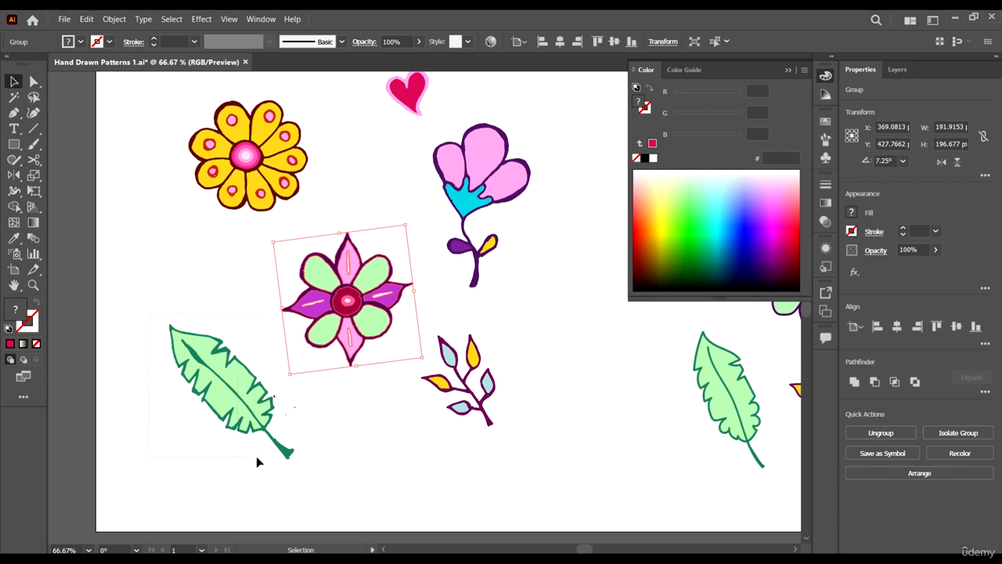
{"action": "left_click_drag", "start_coordinate": [258, 463], "coordinate": [259, 464]}
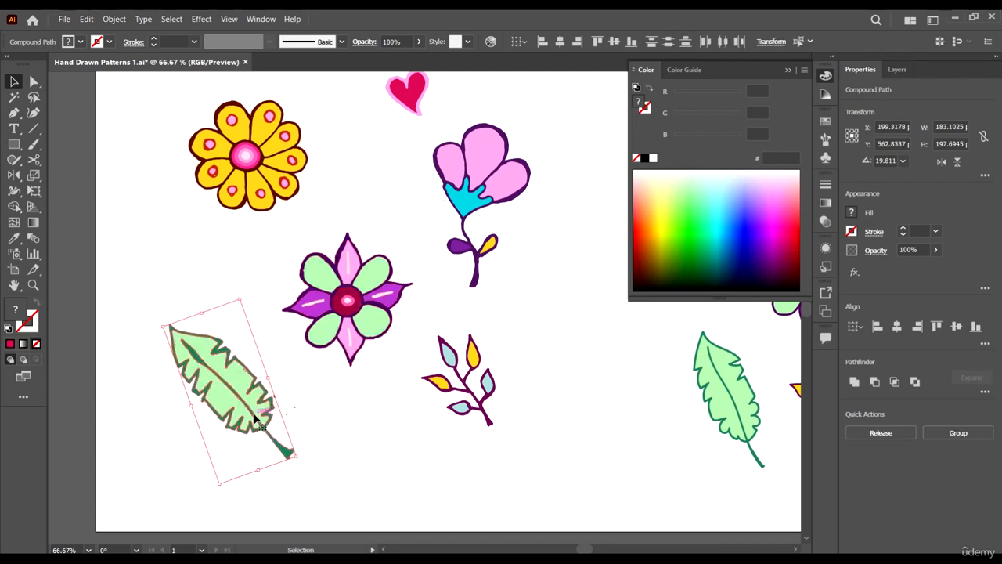
{"action": "left_click_drag", "start_coordinate": [251, 418], "coordinate": [240, 427]}
{"action": "key", "text": "ctrl+g"}
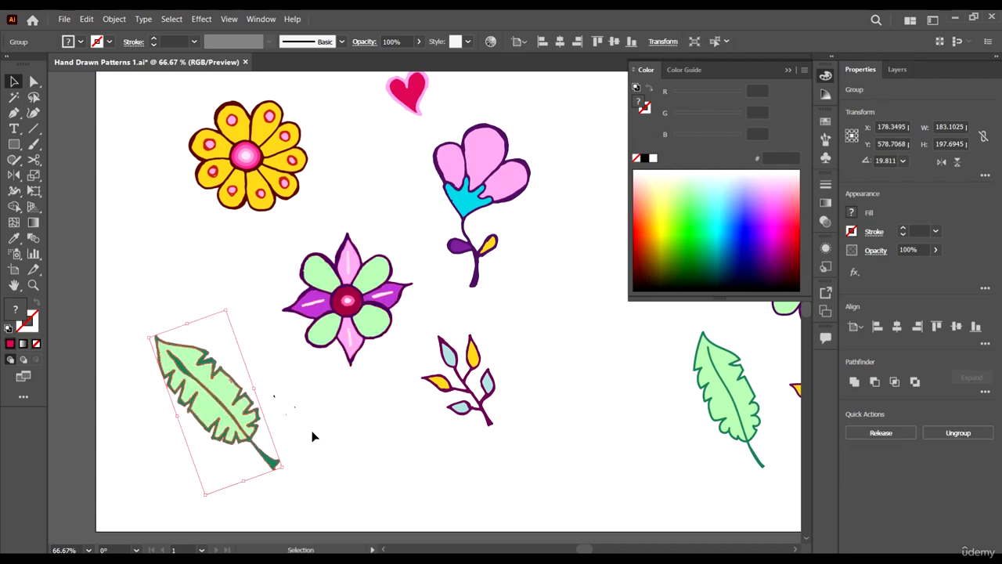
Select and delete the stray black specks beside the left set's green leaf.
{"action": "left_click_drag", "start_coordinate": [264, 376], "coordinate": [325, 414]}
{"action": "scroll", "coordinate": [300, 402], "scroll_direction": "up", "scroll_amount": 5}
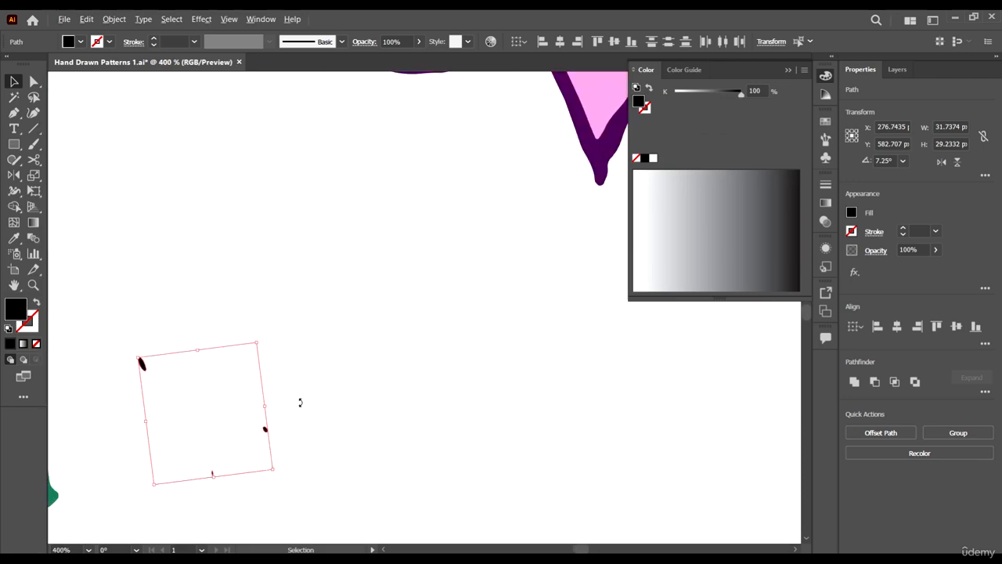
{"action": "key", "text": "Delete"}
Move the left set's green leaf up slightly and bring the pink berry sprig back inside the artboard beside the heart.
{"action": "scroll", "coordinate": [308, 381], "scroll_direction": "down", "scroll_amount": 7}
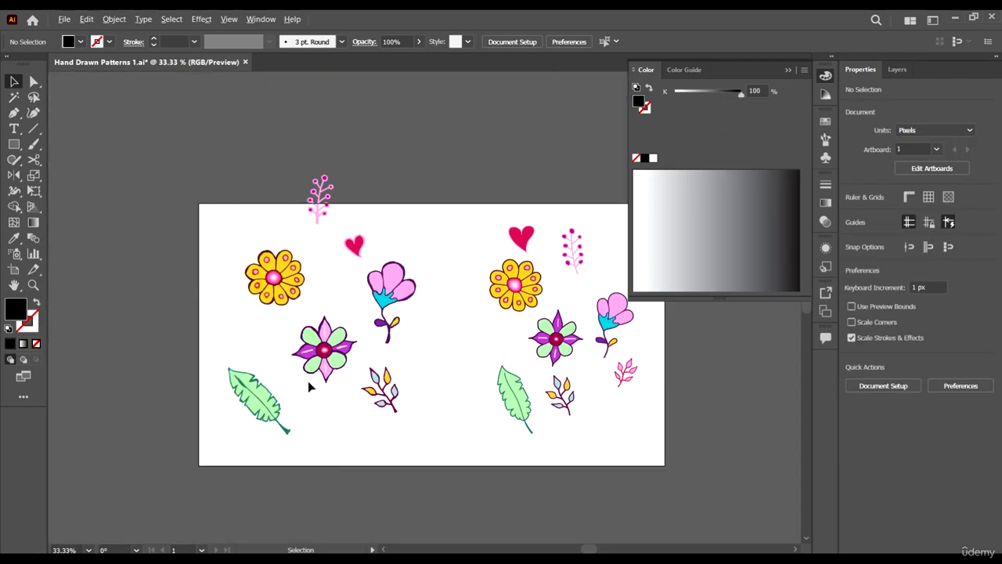
{"action": "scroll", "coordinate": [316, 383], "scroll_direction": "up", "scroll_amount": 2}
{"action": "left_click_drag", "start_coordinate": [227, 407], "coordinate": [230, 384]}
{"action": "scroll", "coordinate": [260, 380], "scroll_direction": "down", "scroll_amount": 3}
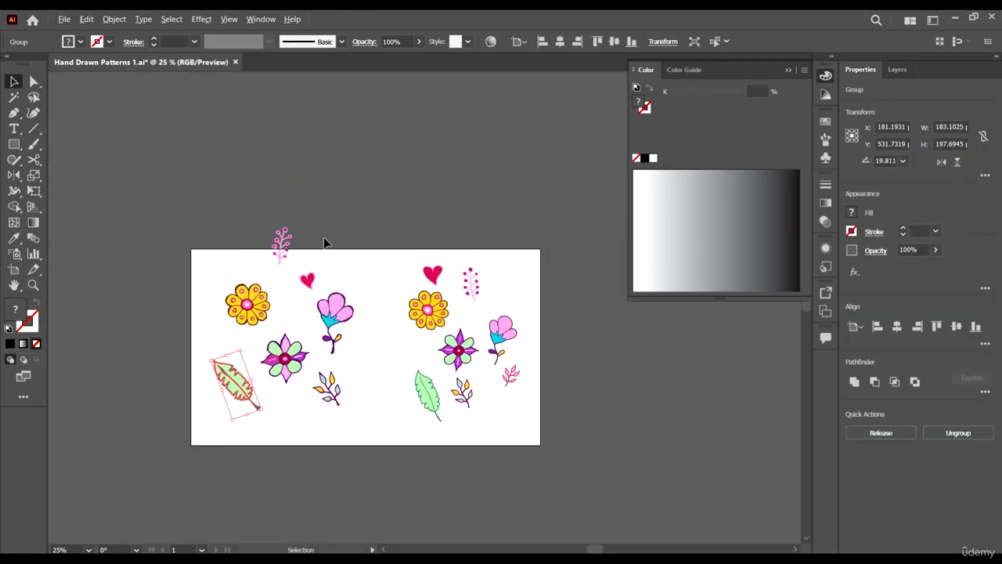
{"action": "left_click_drag", "start_coordinate": [283, 257], "coordinate": [287, 288]}
Scale the left motif set down to about 121 × 136 px and the right set to about 73 × 103 px.
{"action": "scroll", "coordinate": [294, 308], "scroll_direction": "up", "scroll_amount": 2}
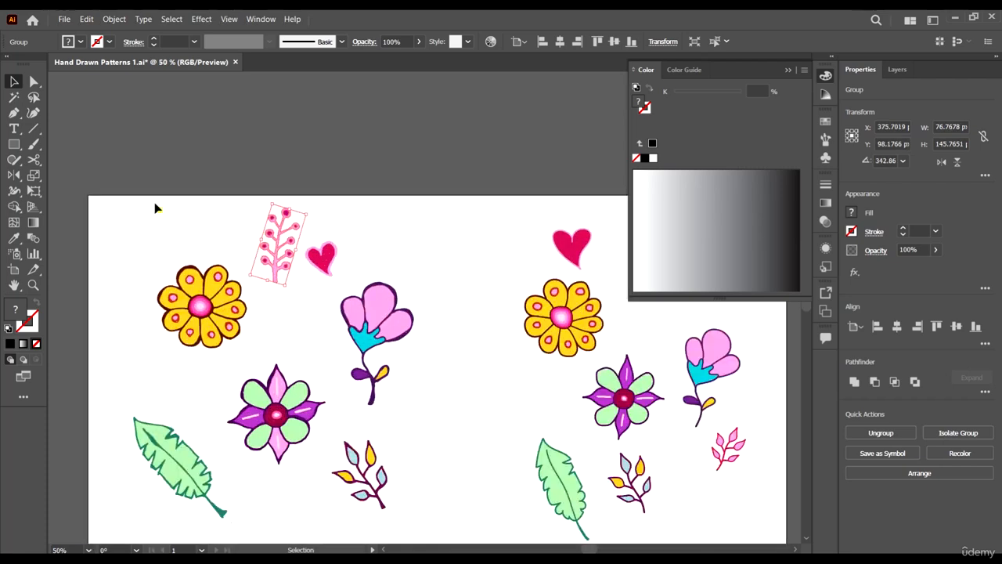
{"action": "left_click_drag", "start_coordinate": [411, 536], "coordinate": [415, 514]}
{"action": "scroll", "coordinate": [406, 407], "scroll_direction": "down", "scroll_amount": 2}
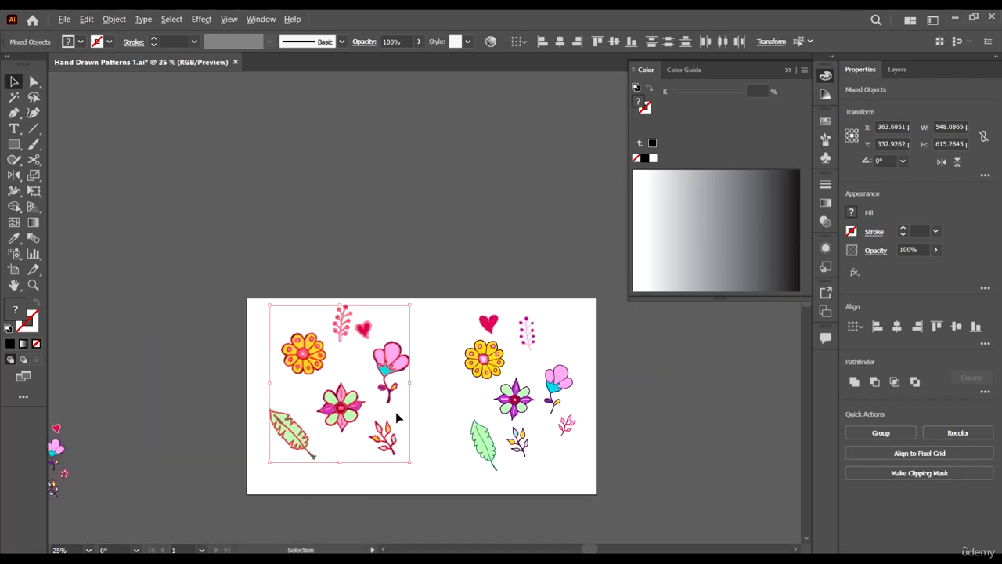
{"action": "scroll", "coordinate": [398, 414], "scroll_direction": "up", "scroll_amount": 1}
{"action": "left_click_drag", "start_coordinate": [413, 268], "coordinate": [346, 392]}
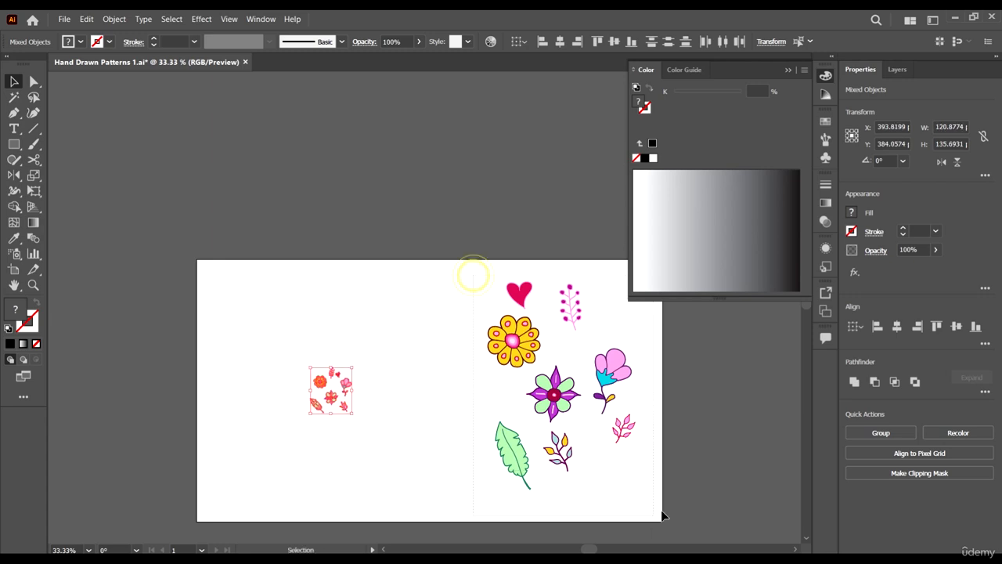
{"action": "left_click_drag", "start_coordinate": [664, 515], "coordinate": [590, 402]}
Swap the positions of the left set's yellow and purple flowers and scale the purple one down to about 37 × 37 px.
{"action": "scroll", "coordinate": [314, 390], "scroll_direction": "up", "scroll_amount": 4}
{"action": "scroll", "coordinate": [287, 300], "scroll_direction": "up", "scroll_amount": 2}
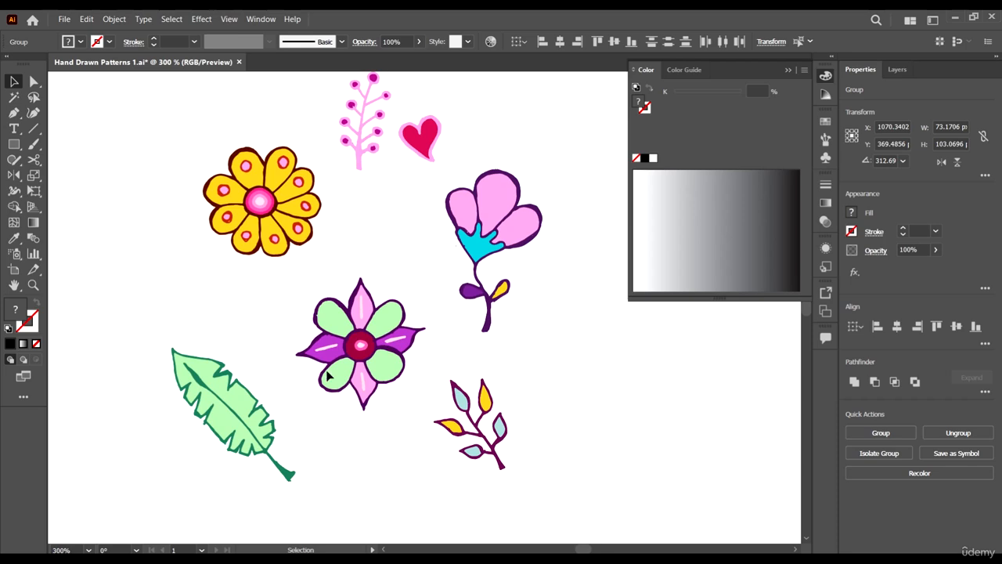
{"action": "left_click_drag", "start_coordinate": [361, 344], "coordinate": [183, 225]}
{"action": "left_click_drag", "start_coordinate": [311, 227], "coordinate": [368, 301]}
{"action": "left_click_drag", "start_coordinate": [168, 235], "coordinate": [257, 243]}
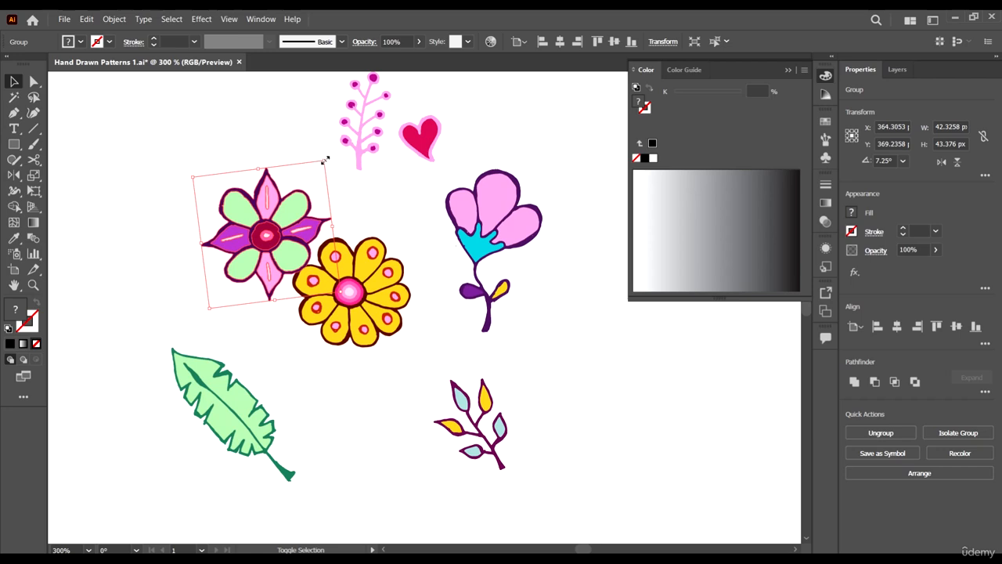
{"action": "left_click_drag", "start_coordinate": [326, 160], "coordinate": [310, 180]}
{"action": "left_click_drag", "start_coordinate": [254, 249], "coordinate": [239, 241]}
Shrink the green leaf, rotate it nearly flat below the two flowers, and reflect it across the vertical axis.
{"action": "left_click_drag", "start_coordinate": [220, 426], "coordinate": [239, 400]}
{"action": "left_click_drag", "start_coordinate": [321, 457], "coordinate": [334, 381]}
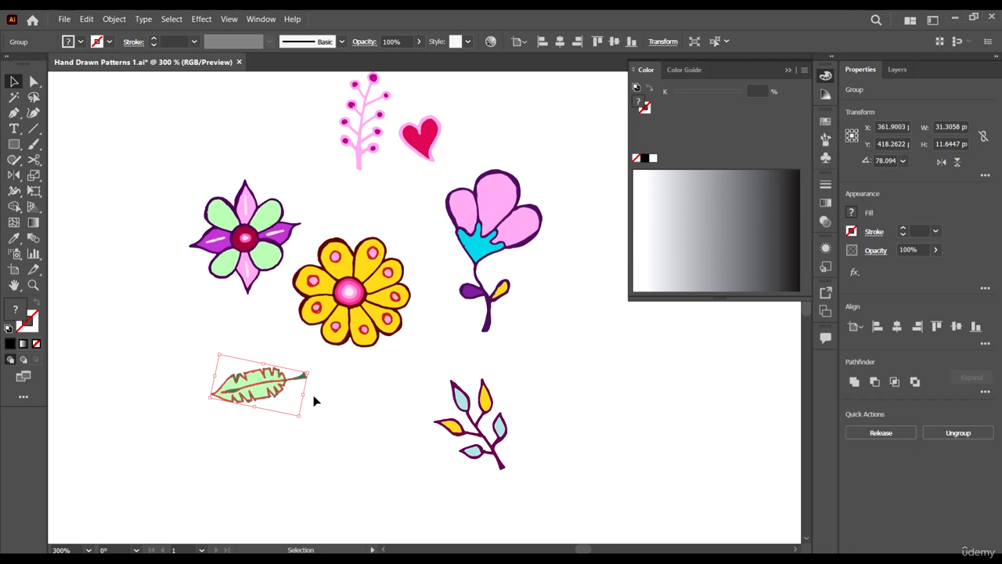
{"action": "right_click", "coordinate": [316, 408]}
{"action": "mouse_move", "coordinate": [393, 333]}
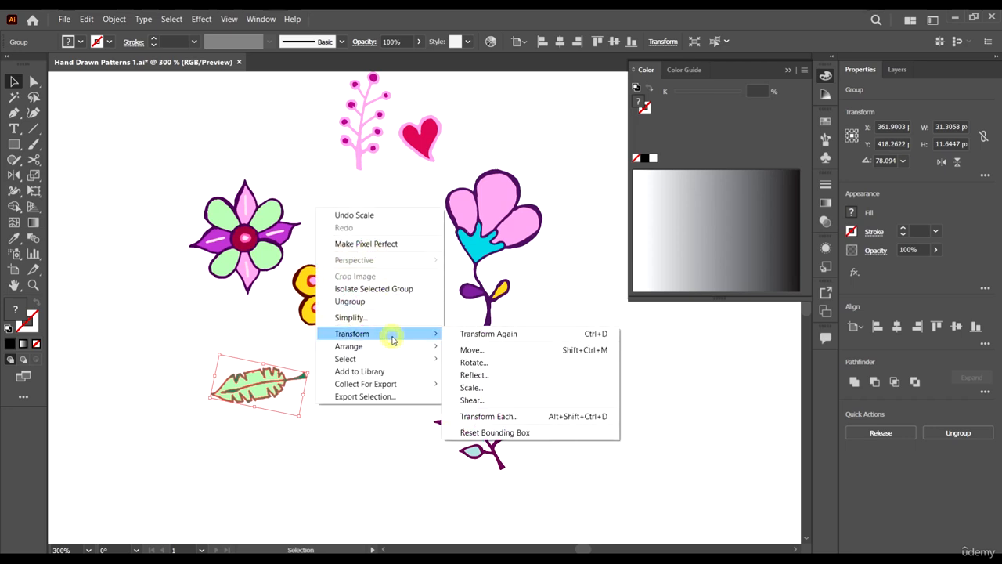
{"action": "left_click", "coordinate": [500, 375]}
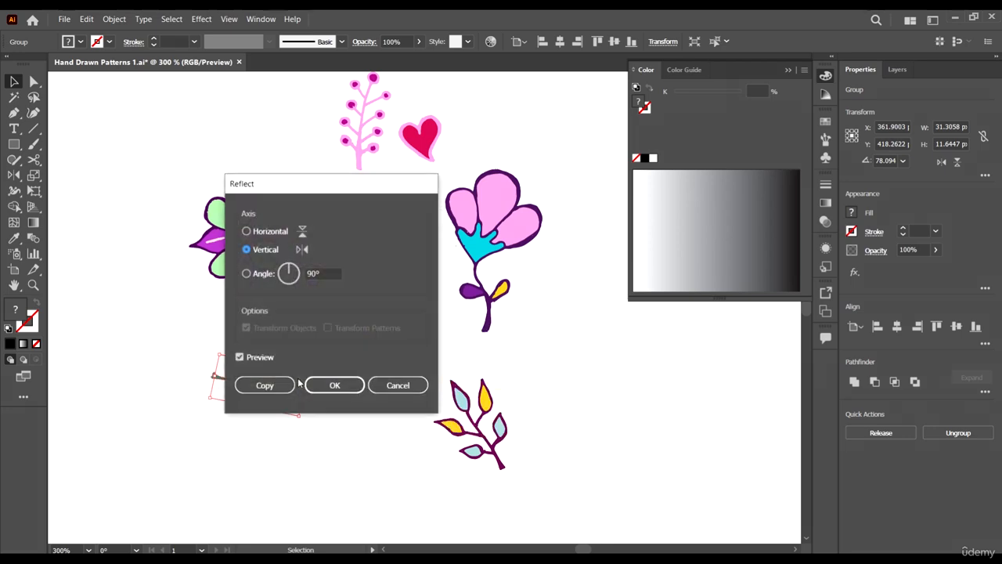
{"action": "left_click", "coordinate": [335, 385]}
Rotate the reflected leaf so it slants diagonally beneath the purple and yellow flowers.
{"action": "left_click_drag", "start_coordinate": [312, 407], "coordinate": [306, 433]}
{"action": "left_click_drag", "start_coordinate": [298, 351], "coordinate": [310, 398]}
{"action": "scroll", "coordinate": [309, 397], "scroll_direction": "down", "scroll_amount": 2}
{"action": "scroll", "coordinate": [324, 384], "scroll_direction": "up", "scroll_amount": 1}
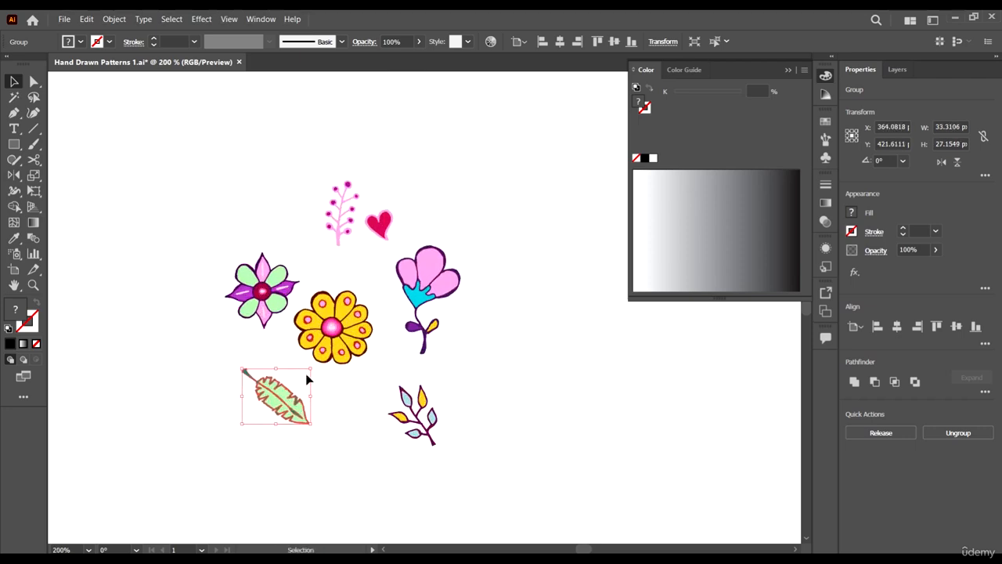
Gather the berry sprig, the enlarged heart and the smaller, clockwise-tilted tulip-like flower closely around the yellow flower.
{"action": "left_click_drag", "start_coordinate": [338, 242], "coordinate": [322, 285]}
{"action": "left_click_drag", "start_coordinate": [349, 227], "coordinate": [351, 223]}
{"action": "left_click_drag", "start_coordinate": [332, 258], "coordinate": [393, 224]}
{"action": "left_click_drag", "start_coordinate": [451, 278], "coordinate": [462, 310]}
Move the multicolored leaf branch to just below the yellow flower, reflect it across the vertical axis, and scale it down.
{"action": "left_click_drag", "start_coordinate": [429, 418], "coordinate": [387, 398]}
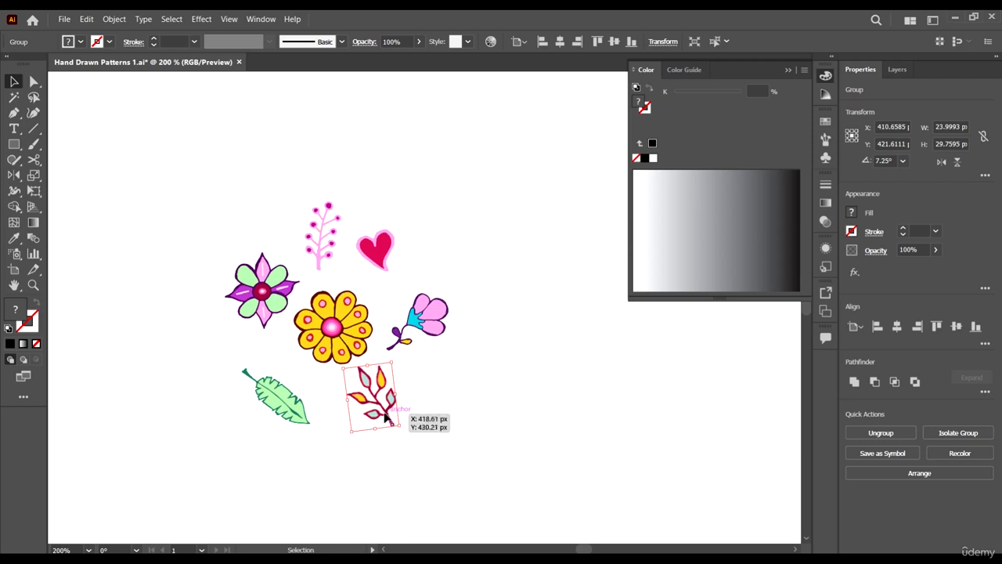
{"action": "right_click", "coordinate": [384, 417]}
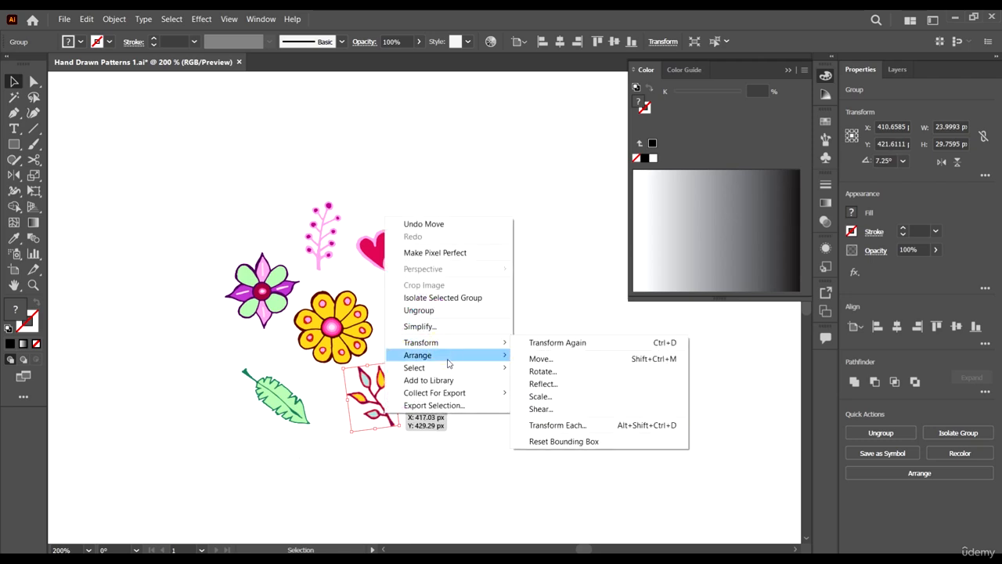
{"action": "left_click", "coordinate": [553, 383]}
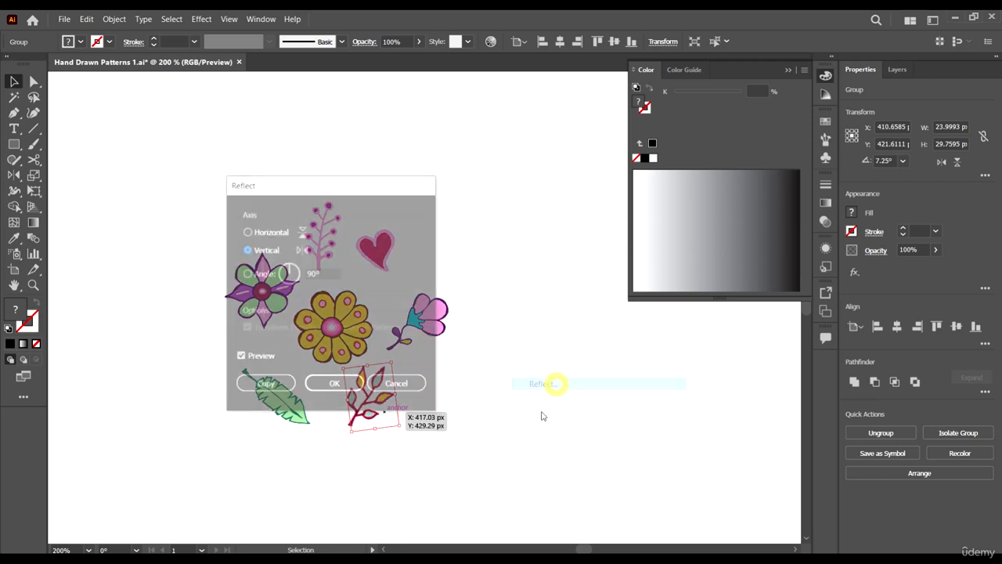
{"action": "left_click", "coordinate": [337, 387]}
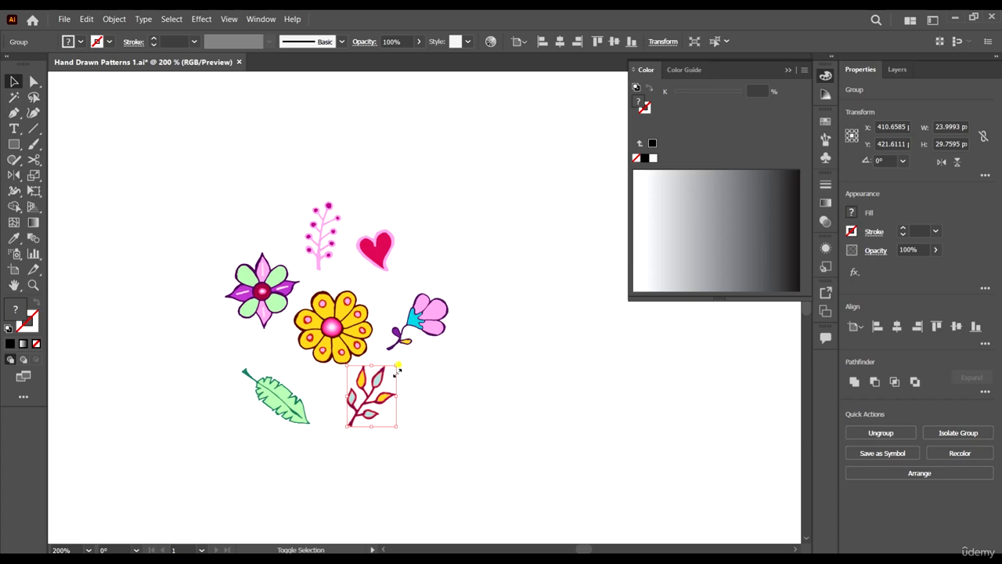
{"action": "left_click_drag", "start_coordinate": [397, 371], "coordinate": [376, 381]}
Nudge the green leaf, berry sprig, purple flower and heart closer together around the yellow flower.
{"action": "left_click_drag", "start_coordinate": [284, 412], "coordinate": [299, 398]}
{"action": "scroll", "coordinate": [304, 384], "scroll_direction": "up", "scroll_amount": 2}
{"action": "left_click_drag", "start_coordinate": [324, 298], "coordinate": [325, 300]}
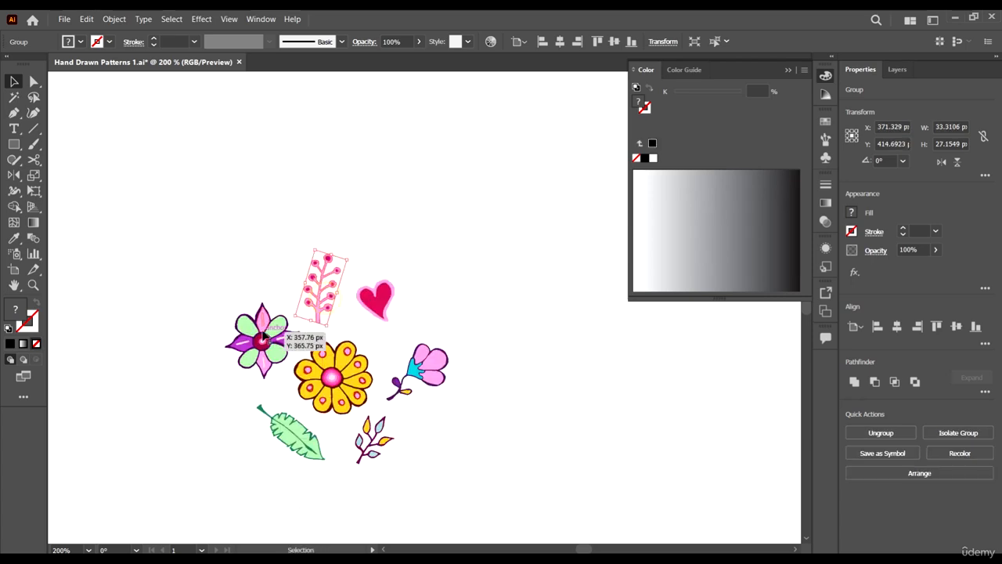
{"action": "left_click_drag", "start_coordinate": [262, 332], "coordinate": [264, 326]}
{"action": "left_click_drag", "start_coordinate": [385, 305], "coordinate": [399, 329]}
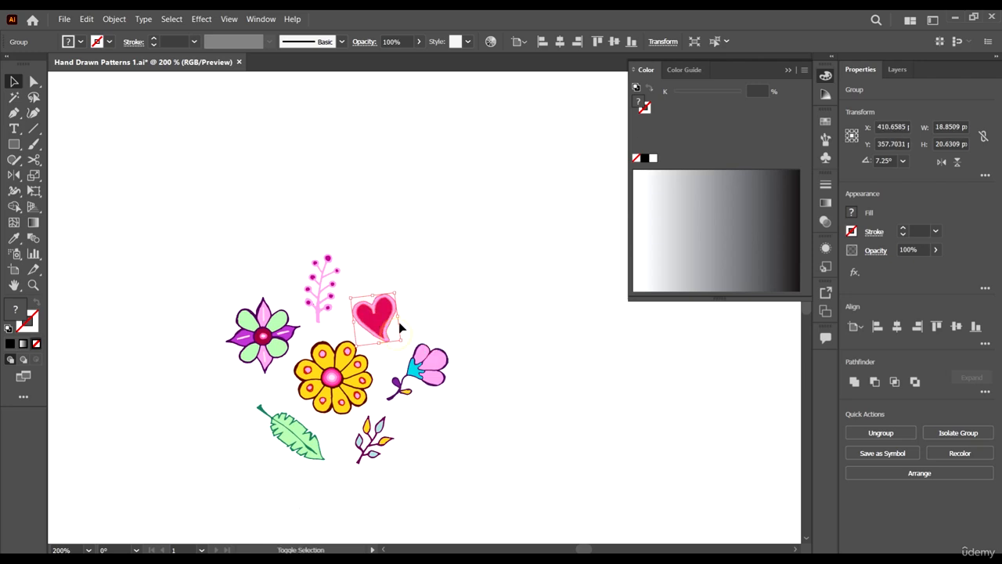
{"action": "left_click", "coordinate": [449, 301]}
Rotate the green leaf to a steeper angle beneath the purple and yellow flowers.
{"action": "scroll", "coordinate": [454, 357], "scroll_direction": "down", "scroll_amount": 3}
{"action": "scroll", "coordinate": [412, 390], "scroll_direction": "up", "scroll_amount": 4}
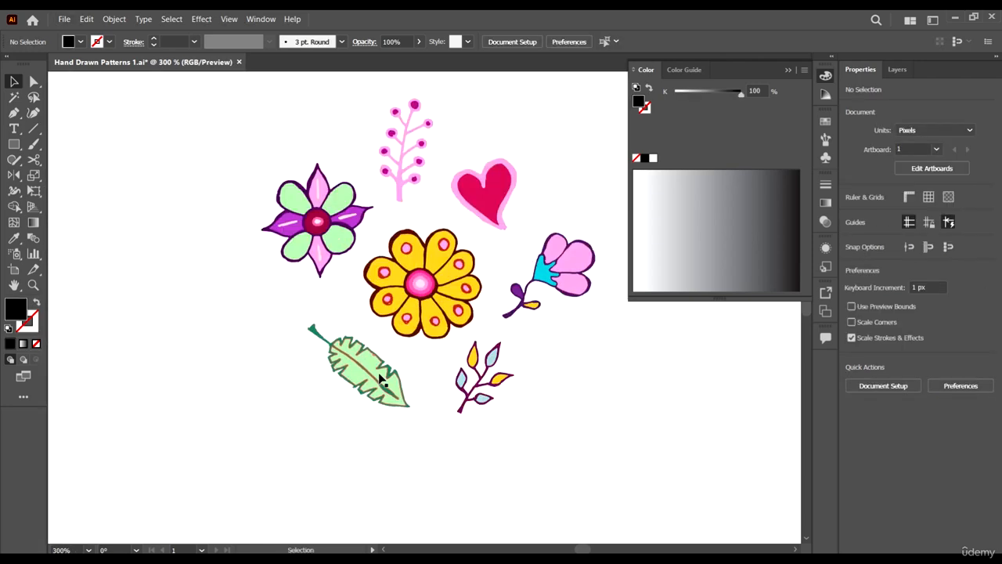
{"action": "left_click", "coordinate": [381, 379]}
{"action": "left_click_drag", "start_coordinate": [414, 415], "coordinate": [353, 396]}
Lower the purple flower beside the yellow one and scale it down to about 32 × 33 px.
{"action": "mouse_move", "coordinate": [344, 229]}
{"action": "left_mouse_down"}
{"action": "mouse_move", "coordinate": [344, 245]}
{"action": "mouse_move", "coordinate": [343, 230]}
{"action": "left_mouse_up"}
{"action": "left_click_drag", "start_coordinate": [368, 179], "coordinate": [371, 186]}
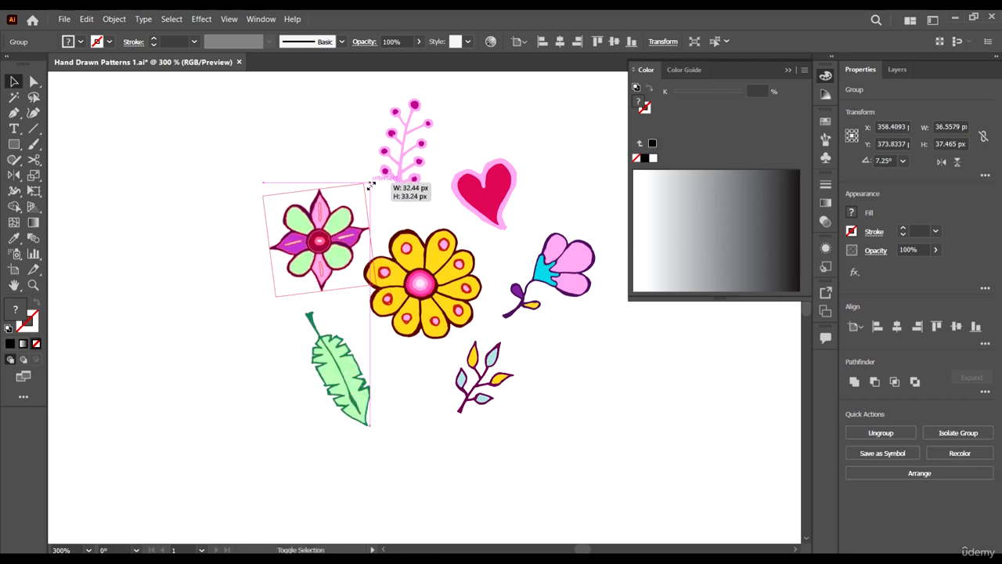
Rotate the multicolored leaf branch clockwise and shift it beneath the central yellow flower.
{"action": "left_click", "coordinate": [452, 279]}
{"action": "left_click_drag", "start_coordinate": [476, 220], "coordinate": [468, 230]}
{"action": "left_click", "coordinate": [575, 386]}
{"action": "scroll", "coordinate": [407, 356], "scroll_direction": "down", "scroll_amount": 3}
{"action": "scroll", "coordinate": [434, 362], "scroll_direction": "up", "scroll_amount": 3}
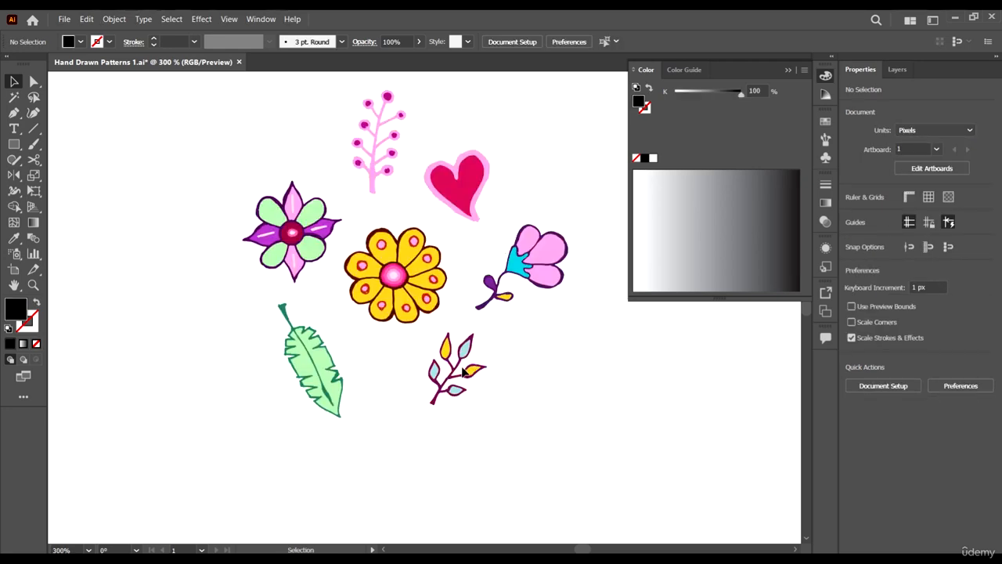
{"action": "mouse_move", "coordinate": [455, 375]}
{"action": "left_mouse_down"}
{"action": "mouse_move", "coordinate": [428, 381]}
{"action": "mouse_move", "coordinate": [459, 386]}
{"action": "left_mouse_up"}
Bring the pink-and-blue flower closer to the yellow flower, rotate it nearly upright, and scale it to about 23 × 36 px.
{"action": "left_click_drag", "start_coordinate": [527, 266], "coordinate": [516, 286]}
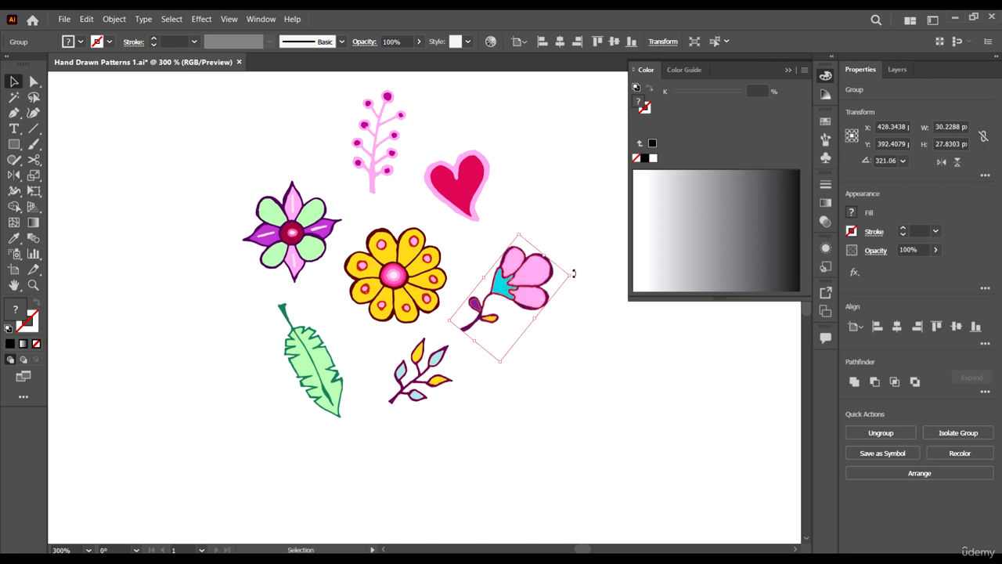
{"action": "left_click_drag", "start_coordinate": [573, 272], "coordinate": [554, 225]}
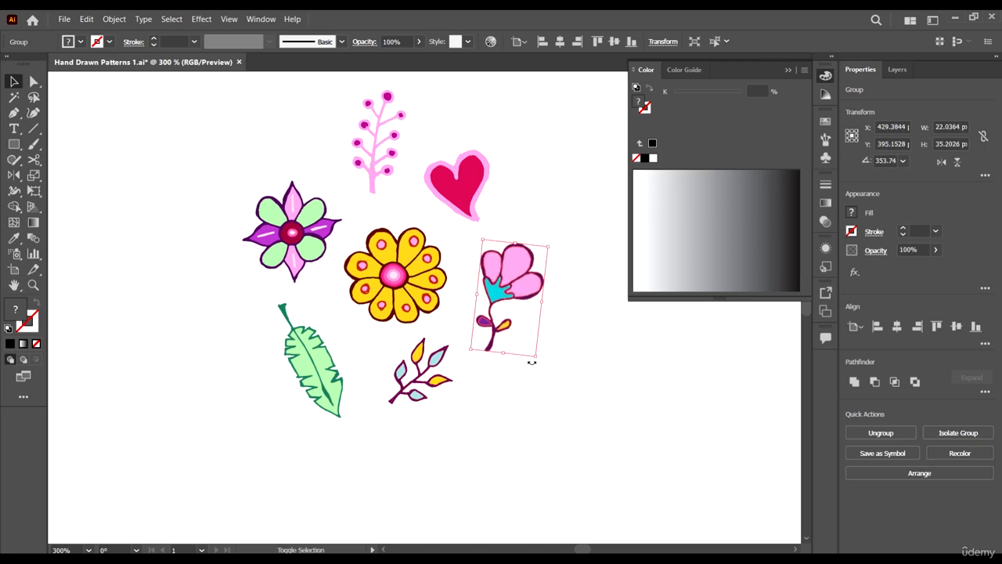
{"action": "left_click_drag", "start_coordinate": [539, 357], "coordinate": [523, 343]}
{"action": "left_click_drag", "start_coordinate": [535, 251], "coordinate": [542, 245]}
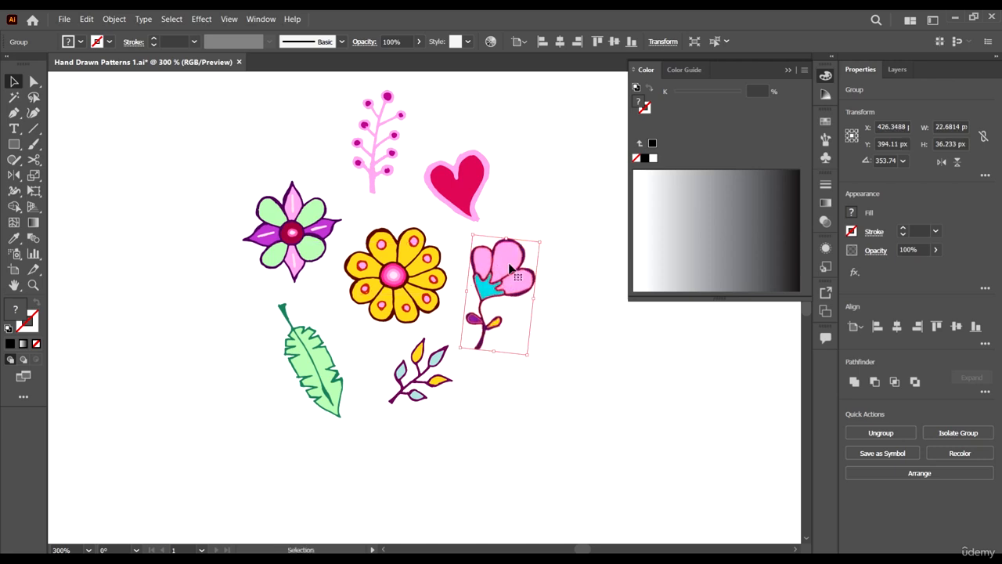
Lower the pink berry sprig closer to the top of the yellow flower.
{"action": "scroll", "coordinate": [472, 231], "scroll_direction": "up", "scroll_amount": 2}
{"action": "left_click_drag", "start_coordinate": [379, 153], "coordinate": [378, 167]}
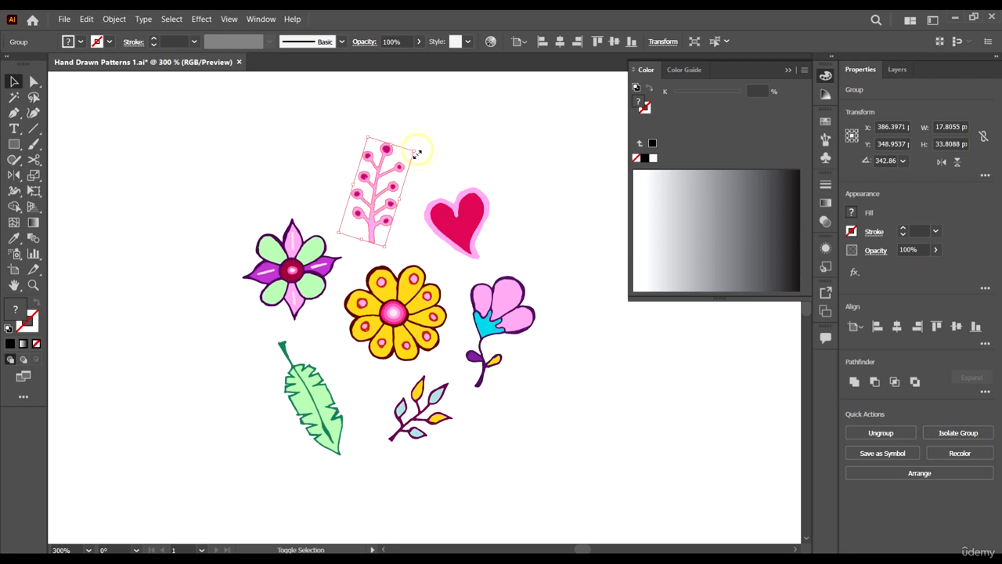
{"action": "left_click", "coordinate": [447, 151]}
In the second motif cluster, move the green leaf up and slightly left, closer to the yellow flower.
{"action": "scroll", "coordinate": [262, 308], "scroll_direction": "down", "scroll_amount": 6}
{"action": "scroll", "coordinate": [518, 298], "scroll_direction": "up", "scroll_amount": 7}
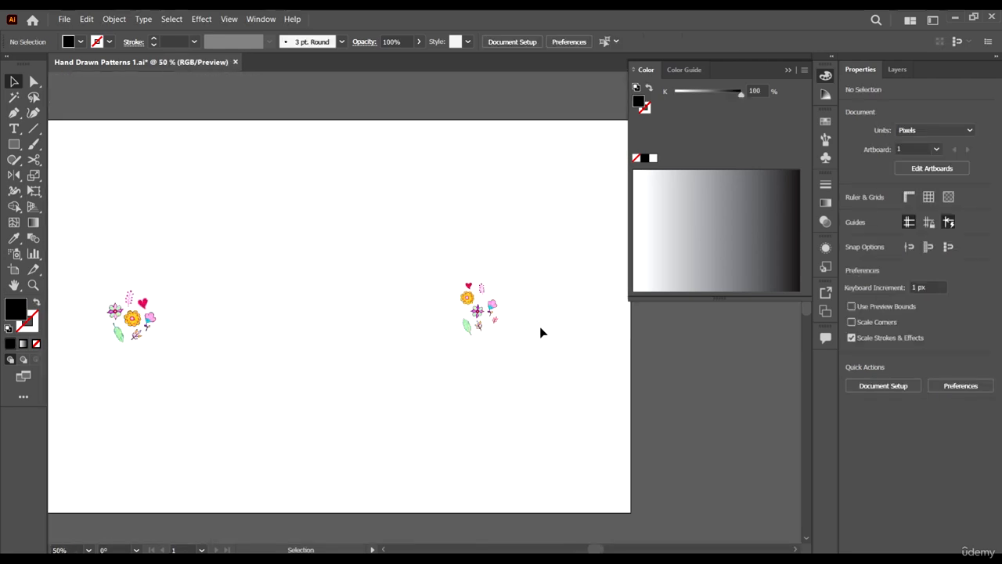
{"action": "left_click_drag", "start_coordinate": [301, 361], "coordinate": [283, 314]}
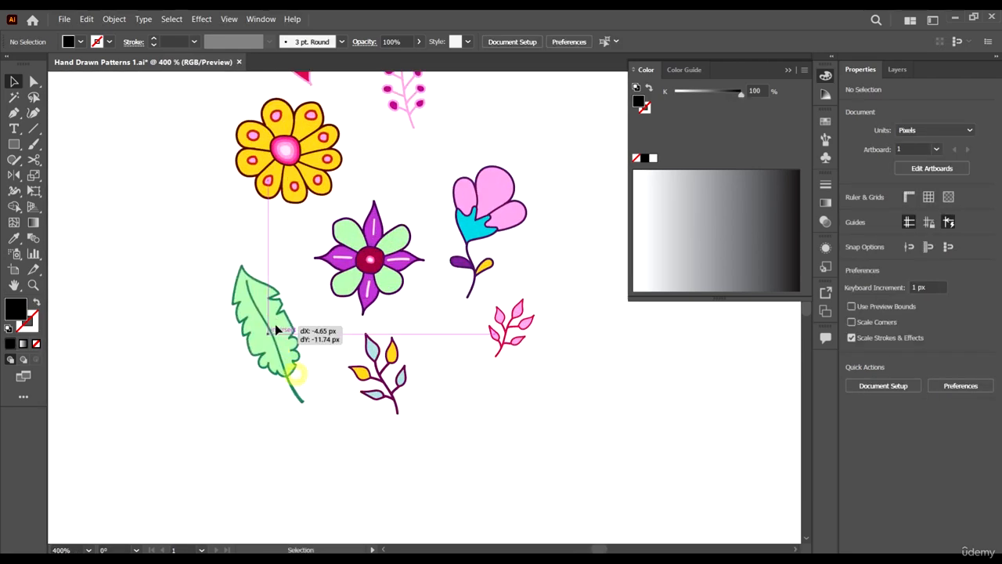
{"action": "scroll", "coordinate": [313, 336], "scroll_direction": "down", "scroll_amount": 3}
{"action": "scroll", "coordinate": [327, 359], "scroll_direction": "up", "scroll_amount": 2}
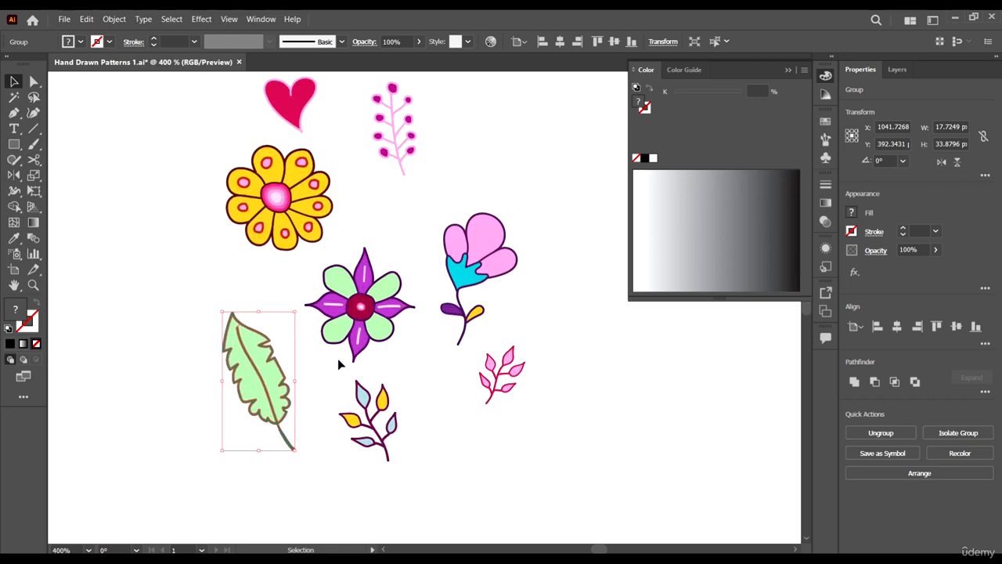
{"action": "scroll", "coordinate": [409, 358], "scroll_direction": "up", "scroll_amount": 2}
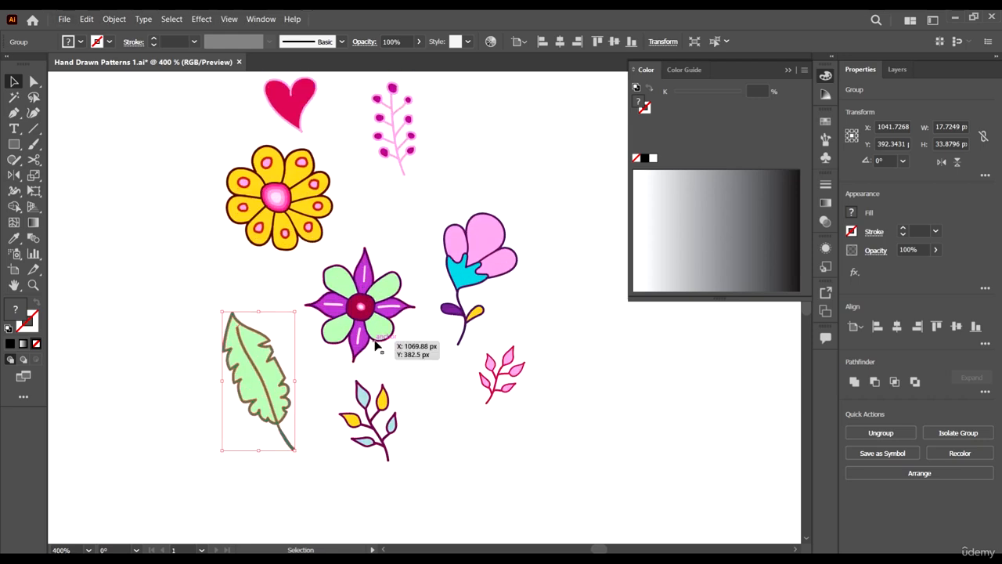
{"action": "scroll", "coordinate": [389, 342], "scroll_direction": "down", "scroll_amount": 1}
{"action": "scroll", "coordinate": [337, 262], "scroll_direction": "up", "scroll_amount": 1}
Scale the second cluster's yellow flower down to about 21 × 20 px and lower it beside the purple flower.
{"action": "left_click", "coordinate": [330, 260]}
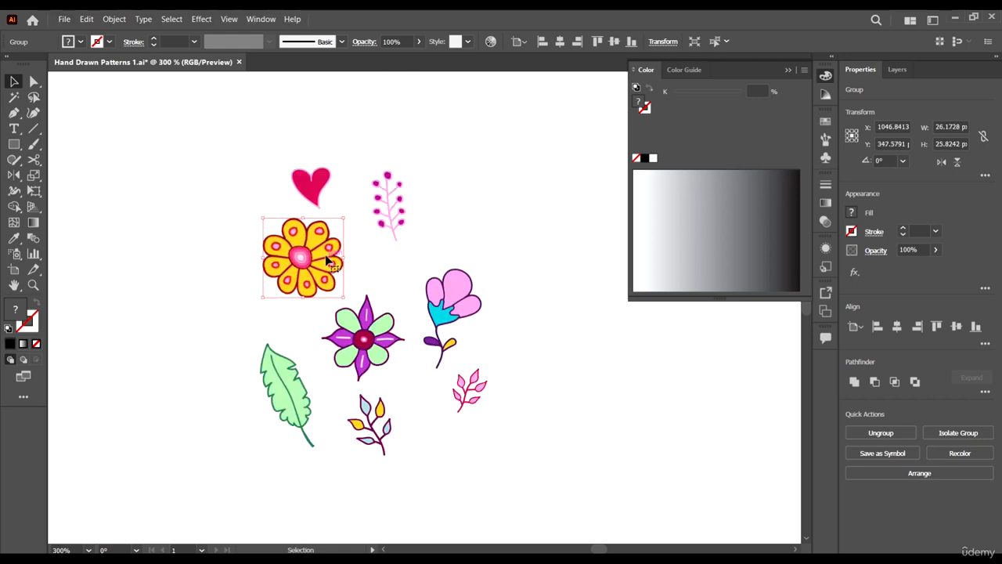
{"action": "left_click_drag", "start_coordinate": [325, 257], "coordinate": [321, 287]}
{"action": "left_click_drag", "start_coordinate": [259, 248], "coordinate": [275, 265]}
{"action": "left_click_drag", "start_coordinate": [307, 296], "coordinate": [292, 298]}
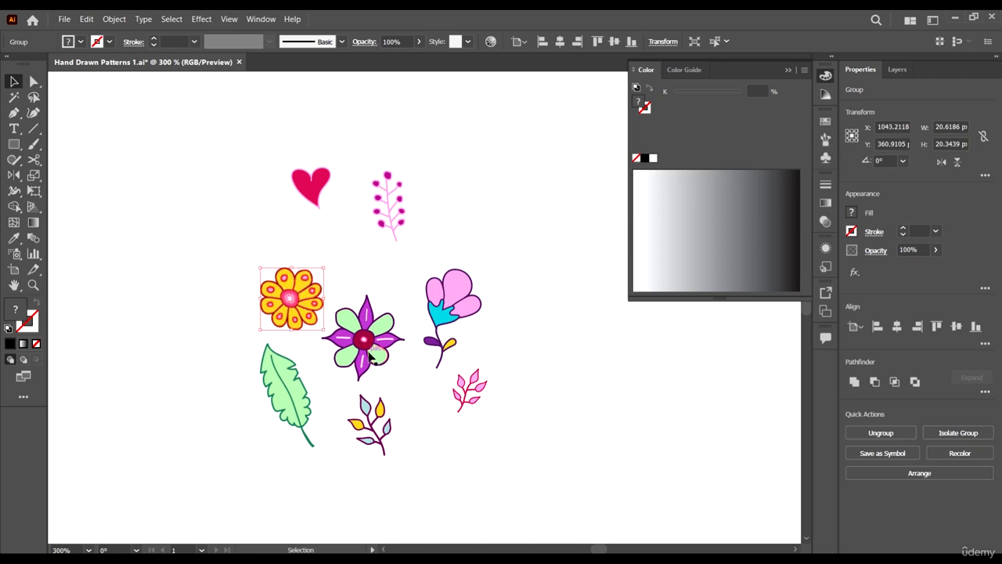
Shift the pink-and-blue flower toward the purple flower and move the berry sprig from above to beneath the yellow flower.
{"action": "left_click", "coordinate": [373, 358]}
{"action": "mouse_move", "coordinate": [475, 295]}
{"action": "left_mouse_down"}
{"action": "mouse_move", "coordinate": [458, 316]}
{"action": "mouse_move", "coordinate": [459, 288]}
{"action": "left_mouse_up"}
{"action": "left_click_drag", "start_coordinate": [405, 221], "coordinate": [325, 404]}
Place the green leaf diagonally above the purple flower with its stem pointing down-right, and lower the heart above the yellow flower.
{"action": "left_click_drag", "start_coordinate": [276, 383], "coordinate": [380, 246]}
{"action": "left_click_drag", "start_coordinate": [421, 315], "coordinate": [440, 284]}
{"action": "left_click_drag", "start_coordinate": [393, 263], "coordinate": [396, 267]}
{"action": "left_click_drag", "start_coordinate": [312, 186], "coordinate": [324, 231]}
{"action": "mouse_move", "coordinate": [409, 269]}
{"action": "left_mouse_down"}
{"action": "mouse_move", "coordinate": [410, 254]}
{"action": "mouse_move", "coordinate": [422, 262]}
{"action": "left_mouse_up"}
Move the small pink branch below the pink-and-blue flower, and nudge the purple flower and multicolored branch upward.
{"action": "left_click_drag", "start_coordinate": [475, 389], "coordinate": [433, 411]}
{"action": "left_click", "coordinate": [446, 378]}
{"action": "left_click_drag", "start_coordinate": [384, 339], "coordinate": [388, 329]}
{"action": "left_click_drag", "start_coordinate": [370, 409], "coordinate": [365, 401]}
Rotate the small pink branch so its leaves point down-right, and turn the berry sprig to about 75° beneath the yellow flower.
{"action": "left_click", "coordinate": [440, 427]}
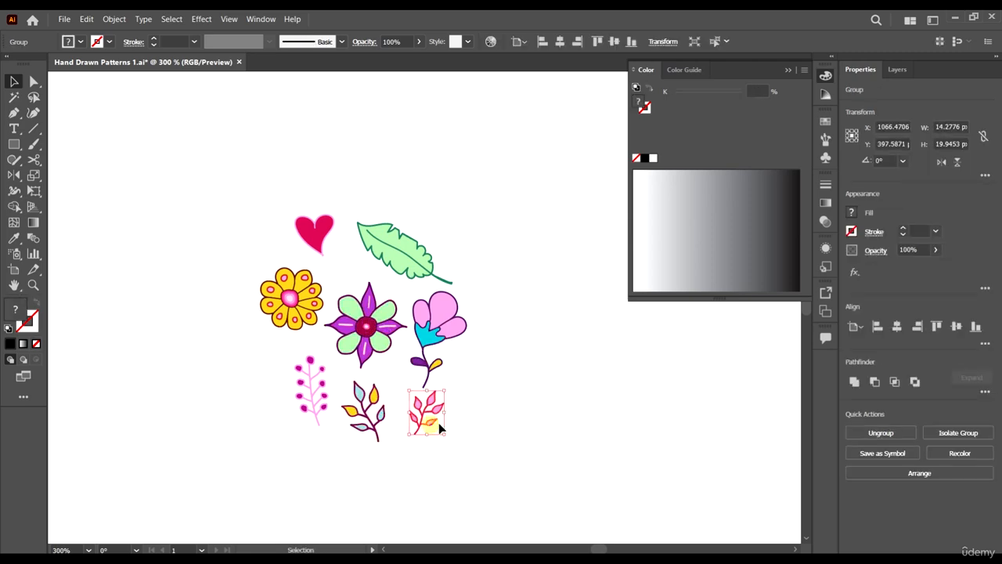
{"action": "left_click_drag", "start_coordinate": [449, 392], "coordinate": [435, 431]}
{"action": "left_click", "coordinate": [312, 382]}
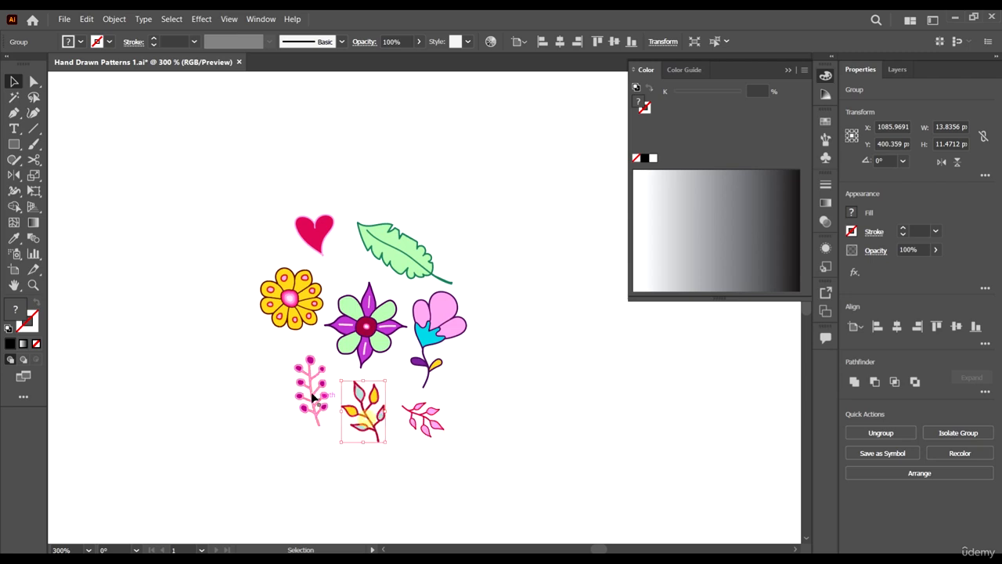
{"action": "left_click_drag", "start_coordinate": [334, 429], "coordinate": [307, 378]}
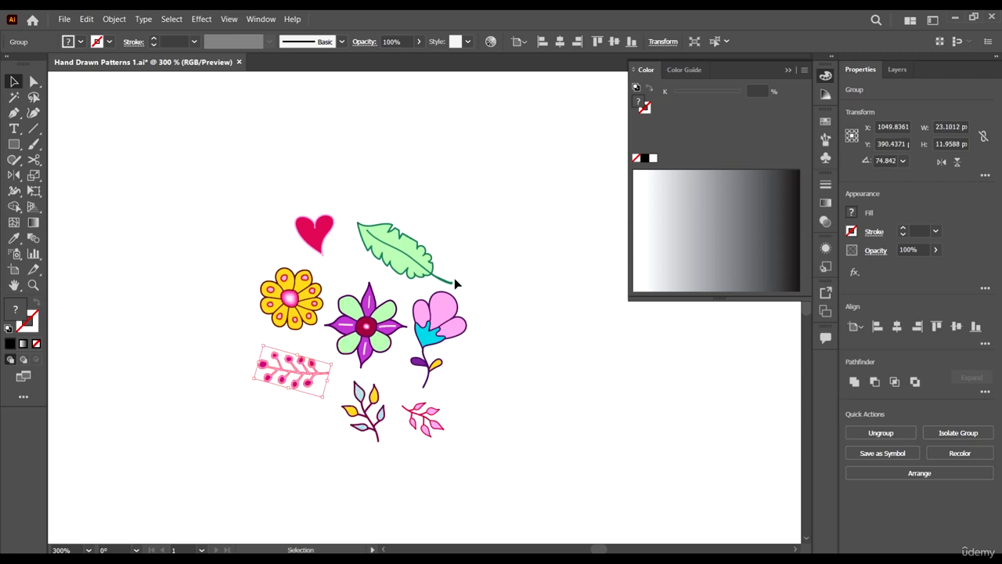
Reflect the green leaf across the vertical axis.
{"action": "left_click", "coordinate": [418, 266]}
{"action": "right_click", "coordinate": [420, 268]}
{"action": "mouse_move", "coordinate": [472, 391]}
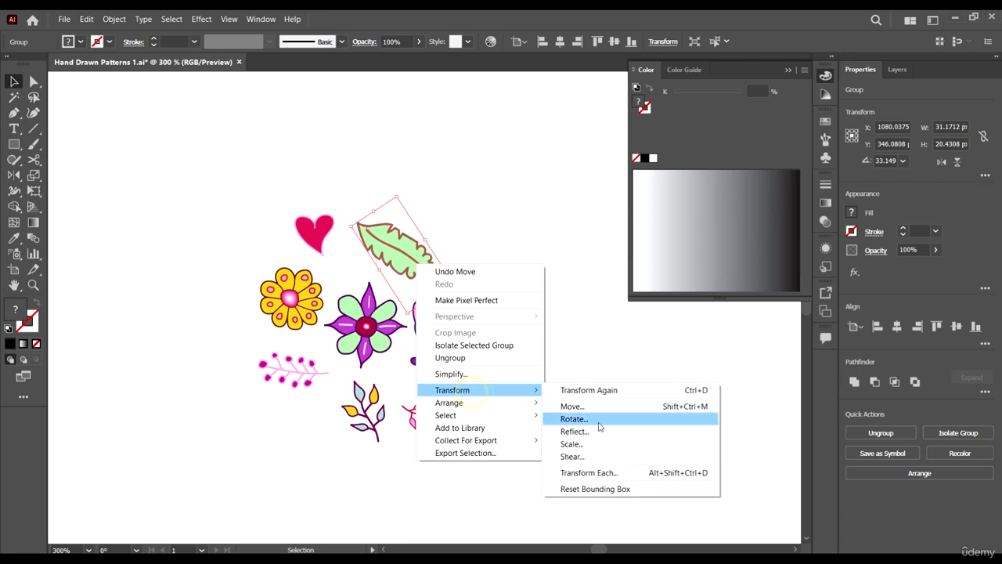
{"action": "left_click", "coordinate": [574, 432]}
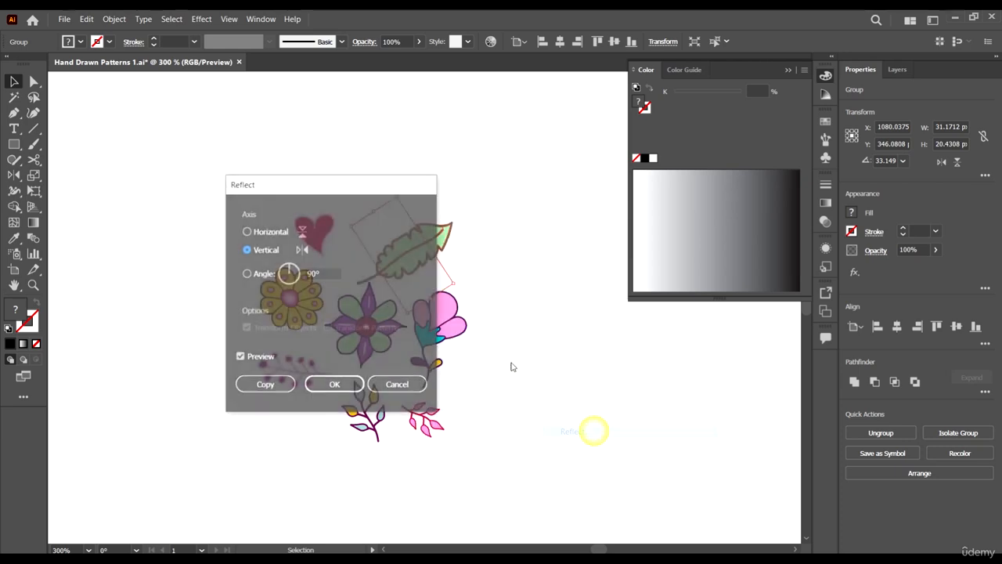
{"action": "left_click", "coordinate": [331, 384]}
{"action": "left_click", "coordinate": [329, 382]}
Reposition the reflected leaf slightly and move the heart down closer to the purple flower.
{"action": "left_click_drag", "start_coordinate": [428, 246], "coordinate": [430, 241]}
{"action": "mouse_move", "coordinate": [322, 225]}
{"action": "left_mouse_down"}
{"action": "mouse_move", "coordinate": [340, 240]}
{"action": "mouse_move", "coordinate": [335, 292]}
{"action": "mouse_move", "coordinate": [329, 243]}
{"action": "left_mouse_up"}
{"action": "left_click", "coordinate": [362, 205]}
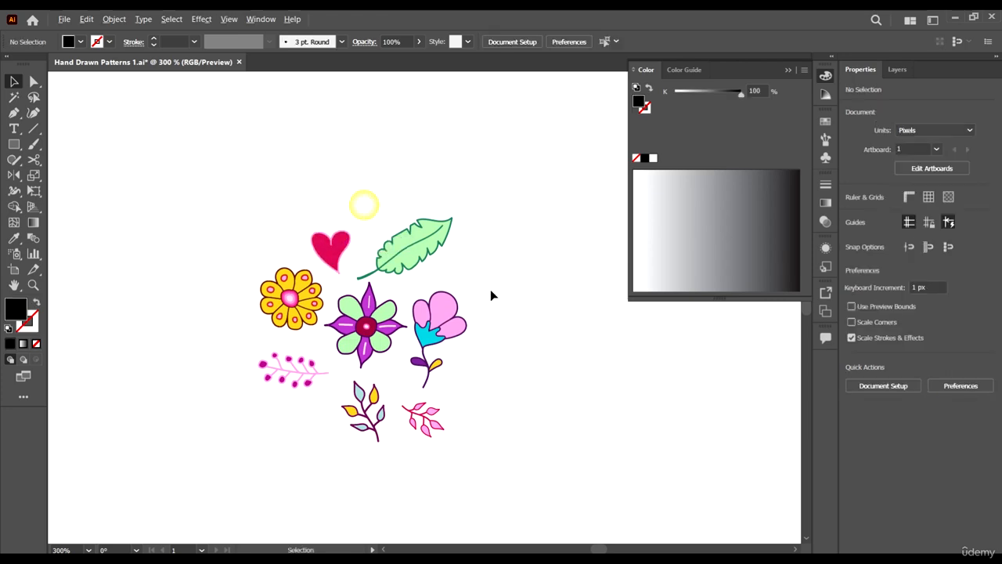
{"action": "scroll", "coordinate": [491, 290], "scroll_direction": "down", "scroll_amount": 1}
{"action": "scroll", "coordinate": [494, 307], "scroll_direction": "up", "scroll_amount": 1}
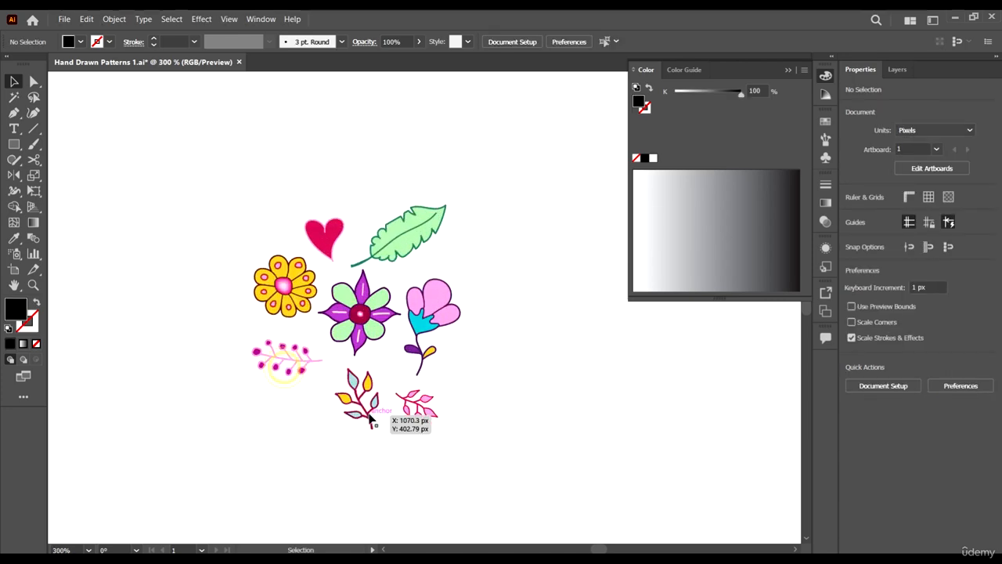
Move the pink stemmed flower up and outward, and shift the two lower leafy branches up toward the purple flower.
{"action": "left_click_drag", "start_coordinate": [445, 333], "coordinate": [459, 313]}
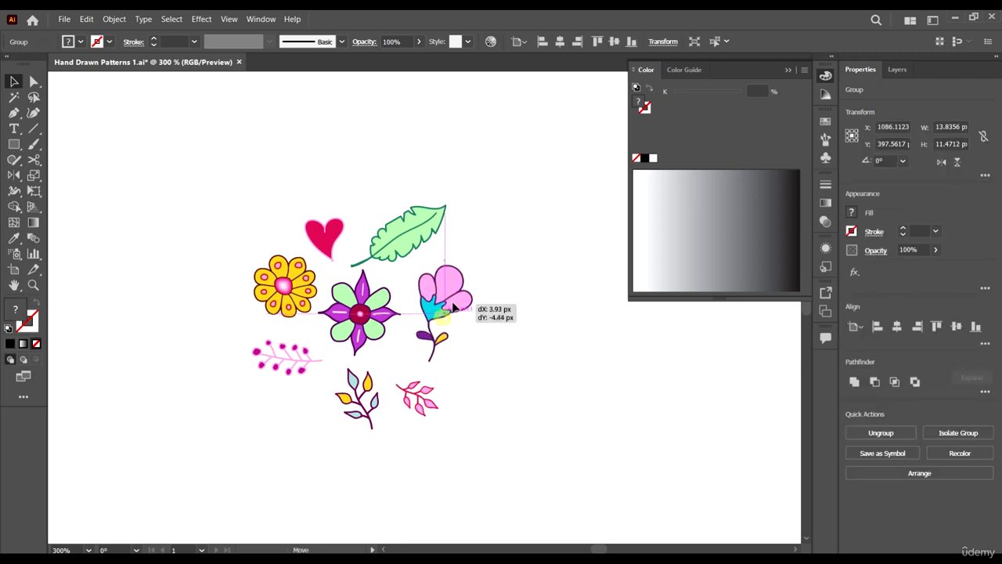
{"action": "left_click_drag", "start_coordinate": [430, 401], "coordinate": [431, 387]}
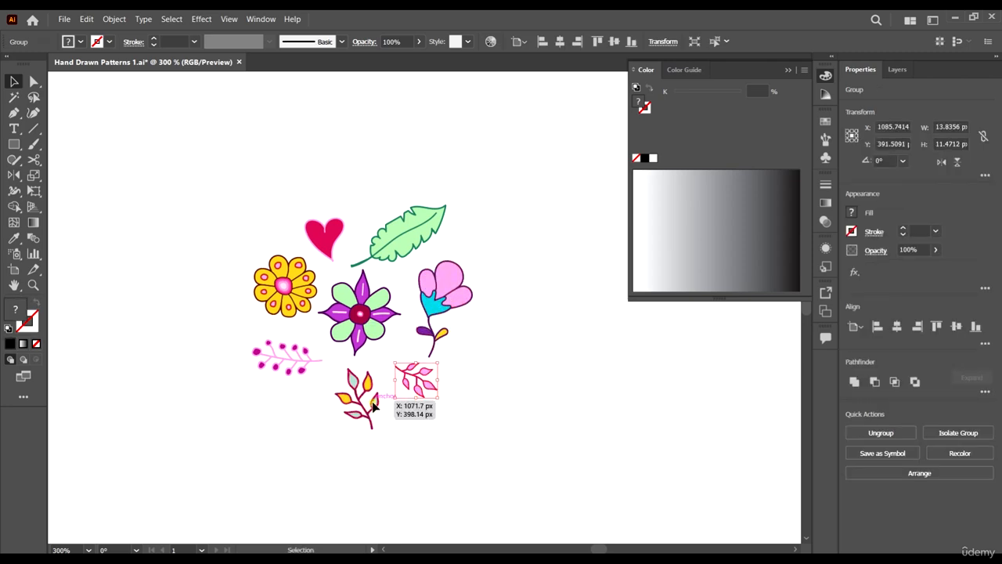
{"action": "left_click_drag", "start_coordinate": [373, 401], "coordinate": [373, 398]}
Scale the green leaf down slightly and enlarge the heart beside it.
{"action": "left_click", "coordinate": [319, 244]}
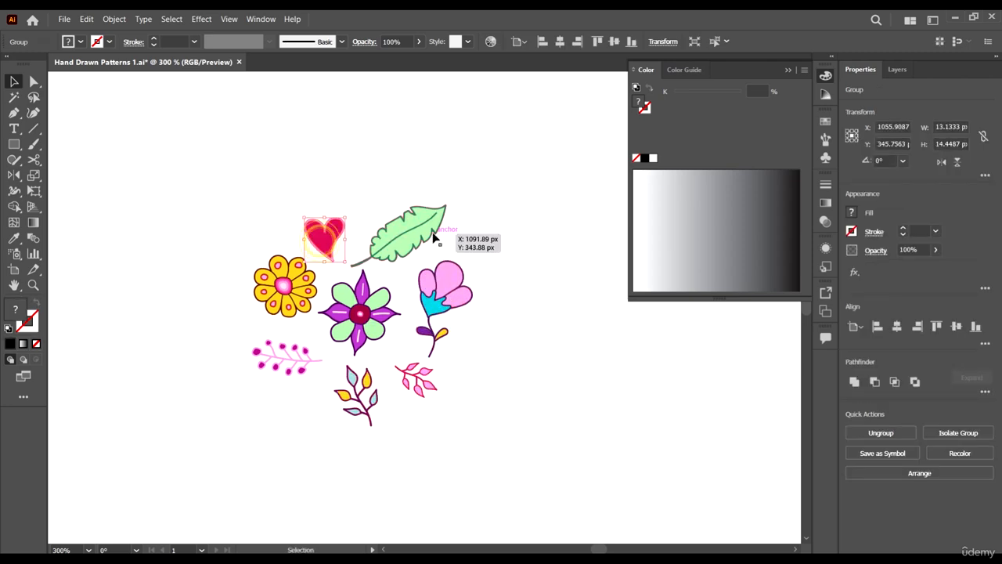
{"action": "left_click", "coordinate": [434, 234]}
{"action": "left_click_drag", "start_coordinate": [447, 204], "coordinate": [440, 208]}
{"action": "left_click", "coordinate": [335, 229]}
{"action": "left_click_drag", "start_coordinate": [345, 234], "coordinate": [295, 208]}
{"action": "left_click", "coordinate": [352, 172]}
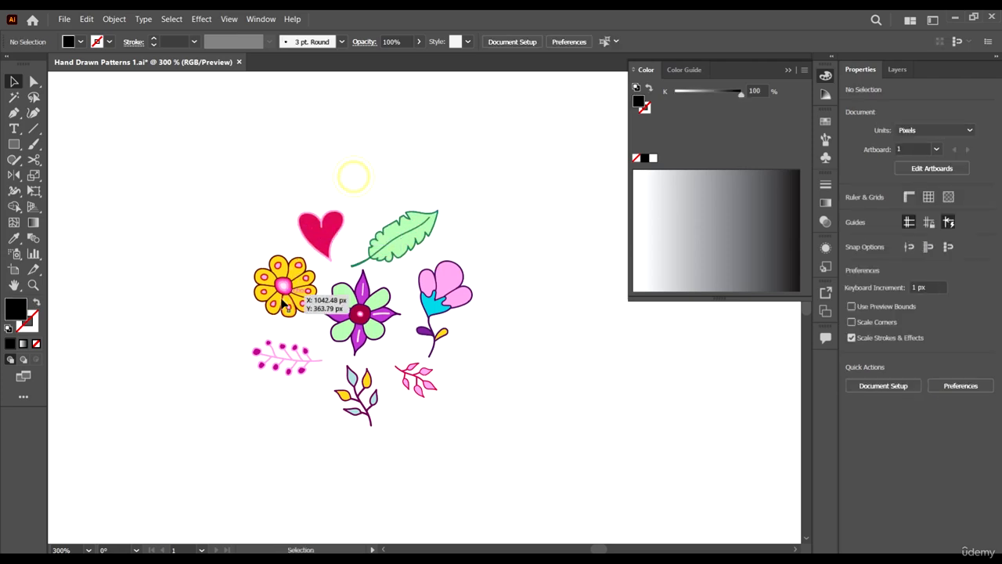
Enlarge the yellow flower to about 23 by 23 px.
{"action": "left_click", "coordinate": [289, 284]}
{"action": "left_click_drag", "start_coordinate": [256, 320], "coordinate": [246, 328]}
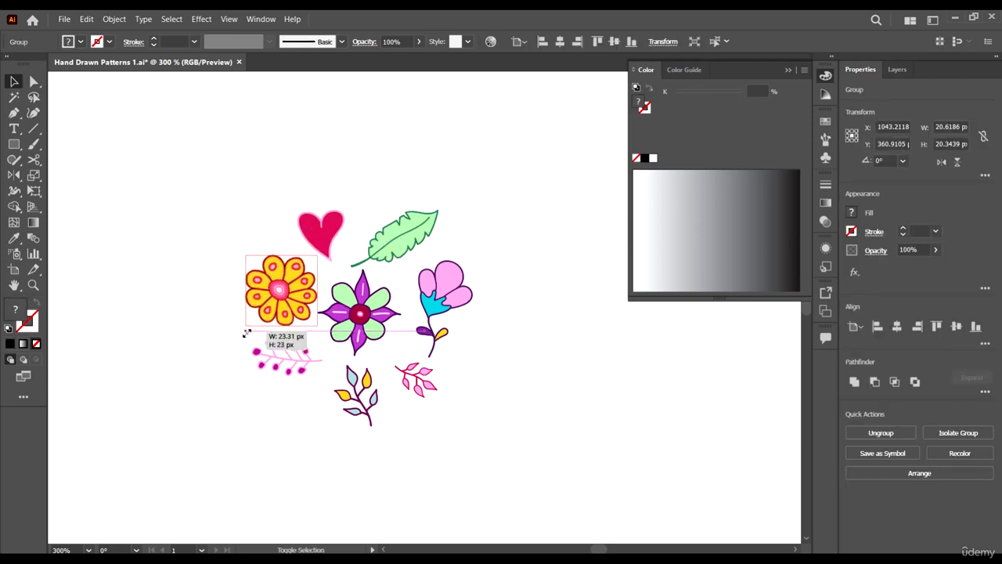
{"action": "left_click", "coordinate": [537, 380]}
Select the whole rearranged motif cluster and move it off the artboard into the empty space beside it.
{"action": "scroll", "coordinate": [530, 368], "scroll_direction": "down", "scroll_amount": 4}
{"action": "scroll", "coordinate": [548, 376], "scroll_direction": "down", "scroll_amount": 1}
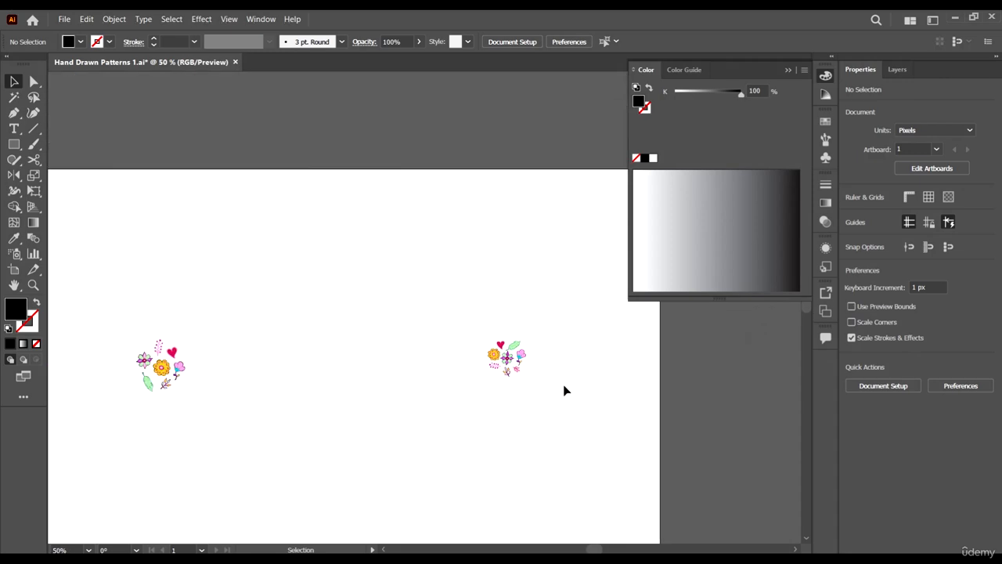
{"action": "scroll", "coordinate": [142, 352], "scroll_direction": "up", "scroll_amount": 3}
{"action": "scroll", "coordinate": [288, 293], "scroll_direction": "down", "scroll_amount": 2}
{"action": "scroll", "coordinate": [251, 345], "scroll_direction": "up", "scroll_amount": 1}
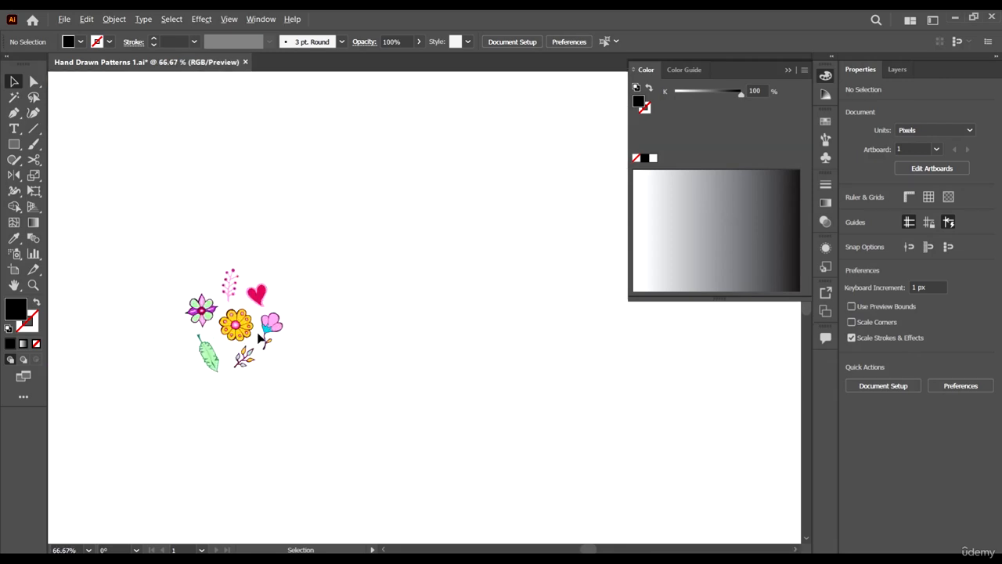
{"action": "scroll", "coordinate": [153, 313], "scroll_direction": "down", "scroll_amount": 2}
{"action": "left_click_drag", "start_coordinate": [567, 405], "coordinate": [568, 406]}
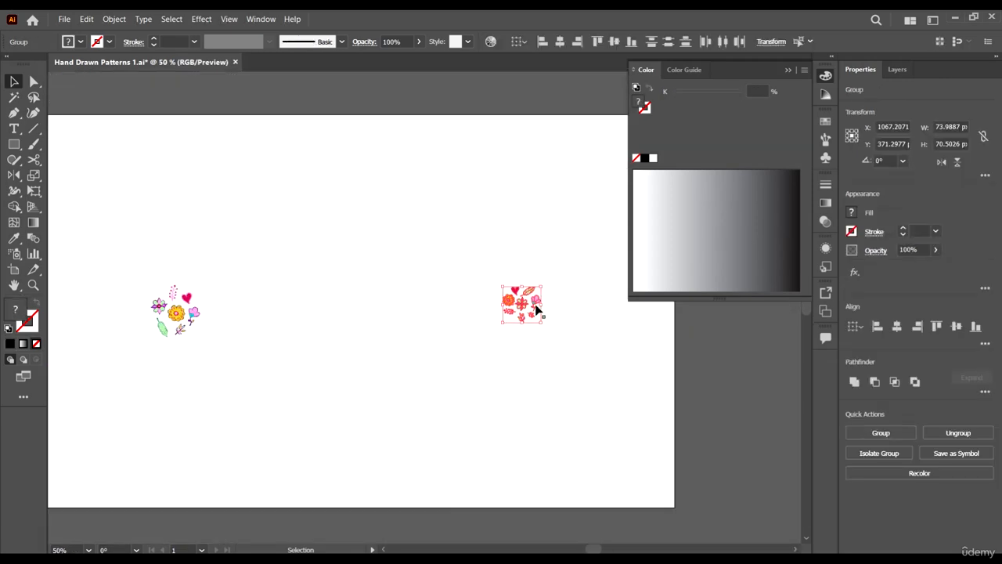
{"action": "left_click_drag", "start_coordinate": [536, 304], "coordinate": [558, 311]}
{"action": "scroll", "coordinate": [557, 312], "scroll_direction": "down", "scroll_amount": 1}
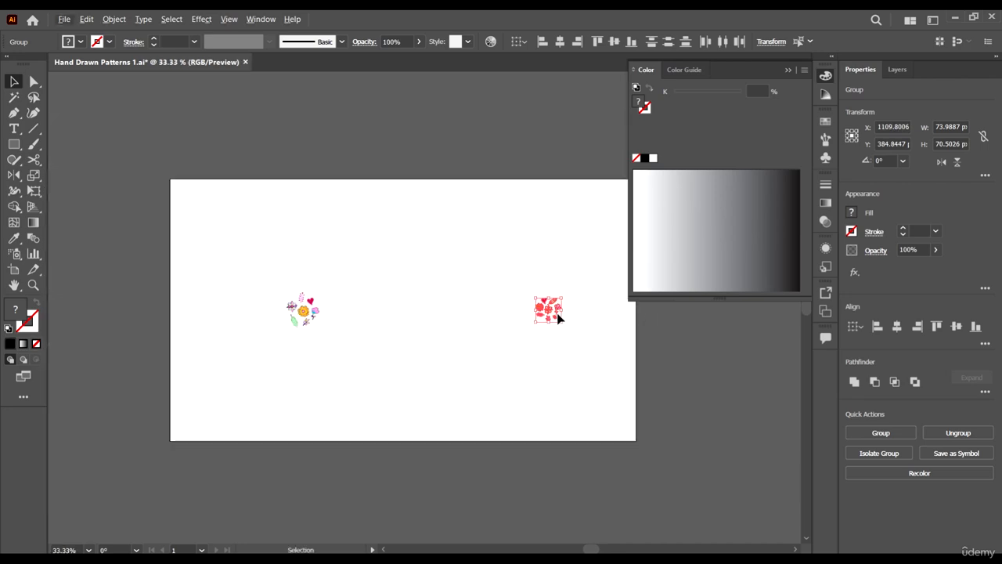
{"action": "scroll", "coordinate": [553, 318], "scroll_direction": "right", "scroll_amount": 1}
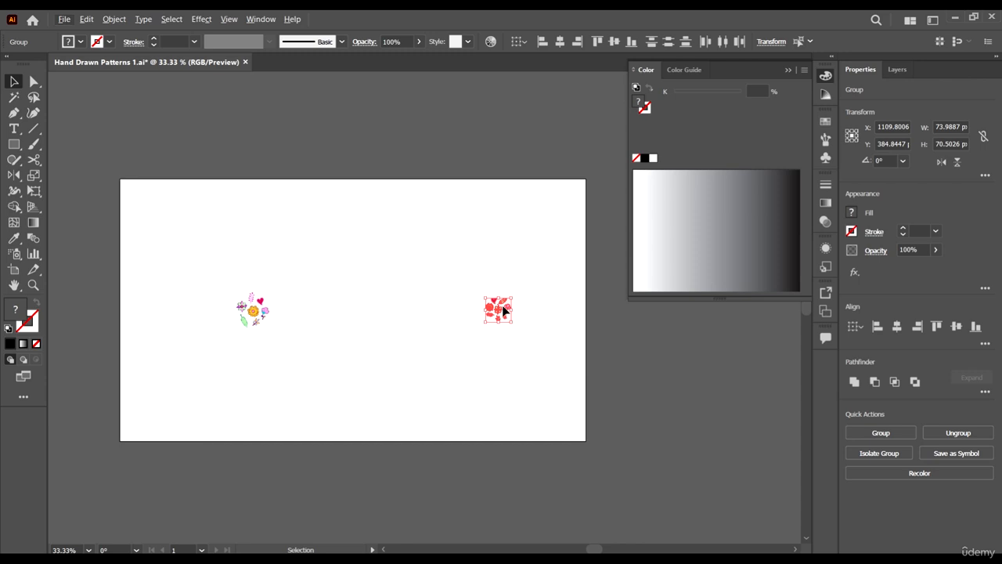
{"action": "left_click_drag", "start_coordinate": [503, 310], "coordinate": [671, 355]}
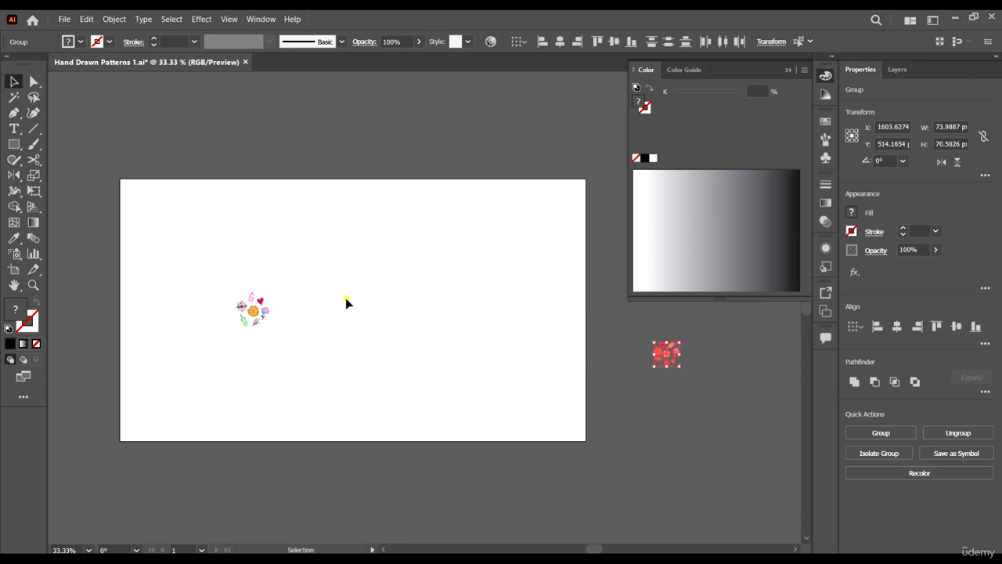
{"action": "left_click", "coordinate": [346, 299]}
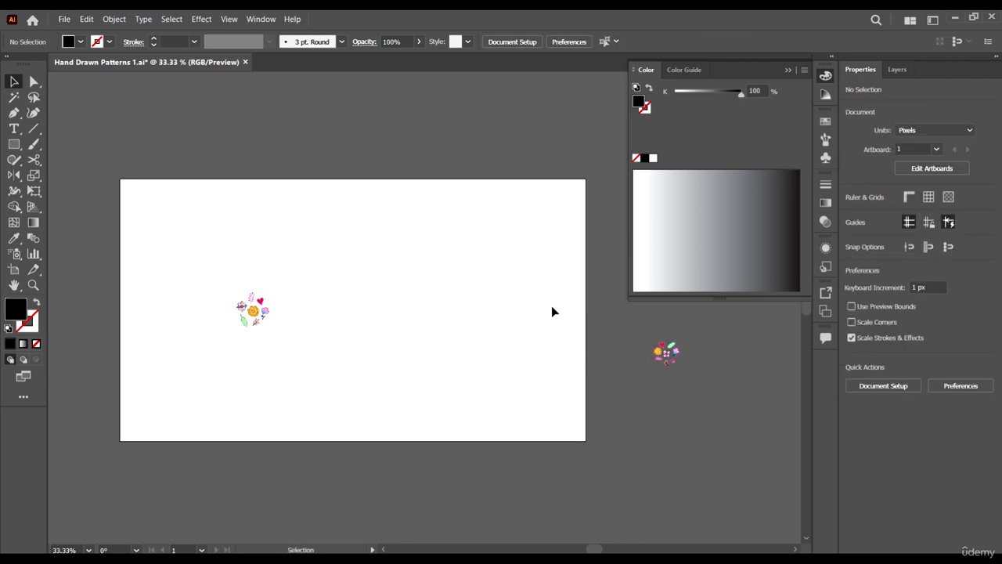
Narrow the artboard to about 809 px wide, keeping its height.
{"action": "left_click", "coordinate": [933, 168]}
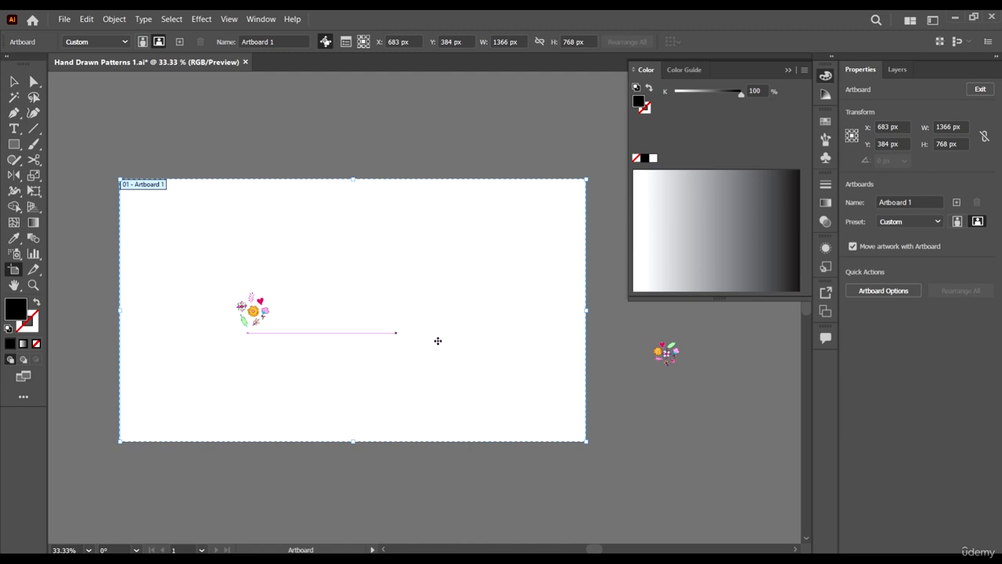
{"action": "left_click_drag", "start_coordinate": [586, 310], "coordinate": [399, 336]}
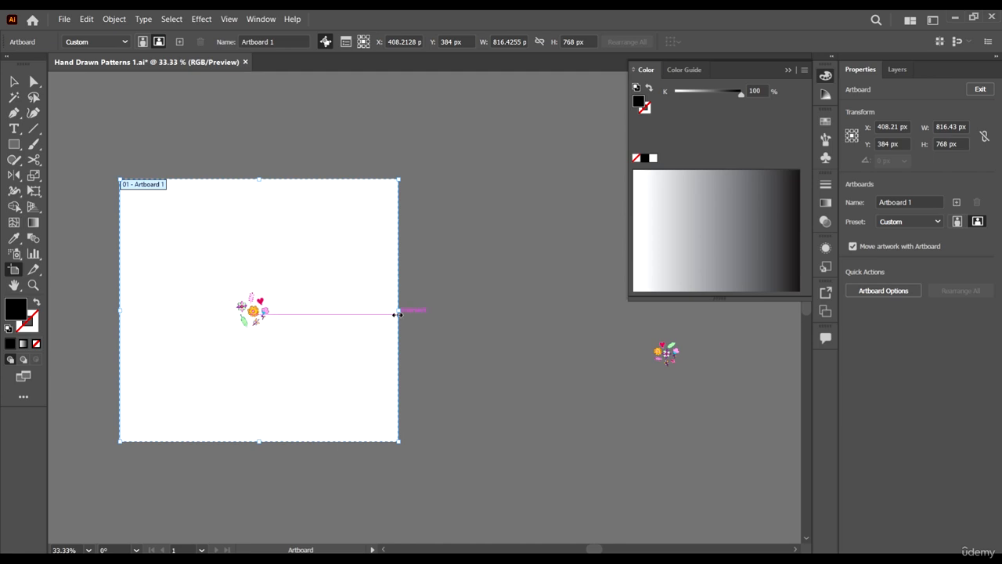
{"action": "left_click_drag", "start_coordinate": [400, 312], "coordinate": [396, 311]}
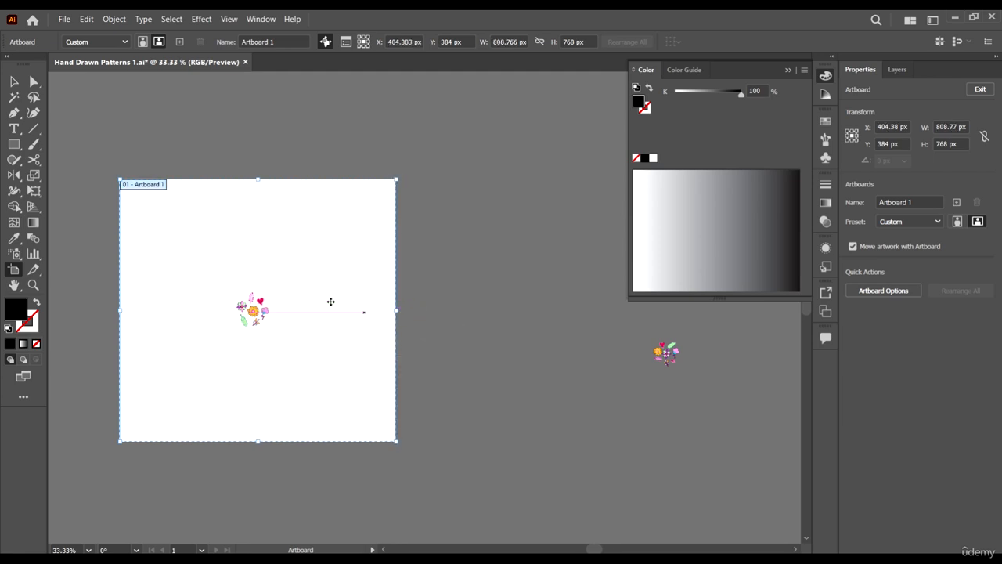
{"action": "left_click", "coordinate": [12, 80]}
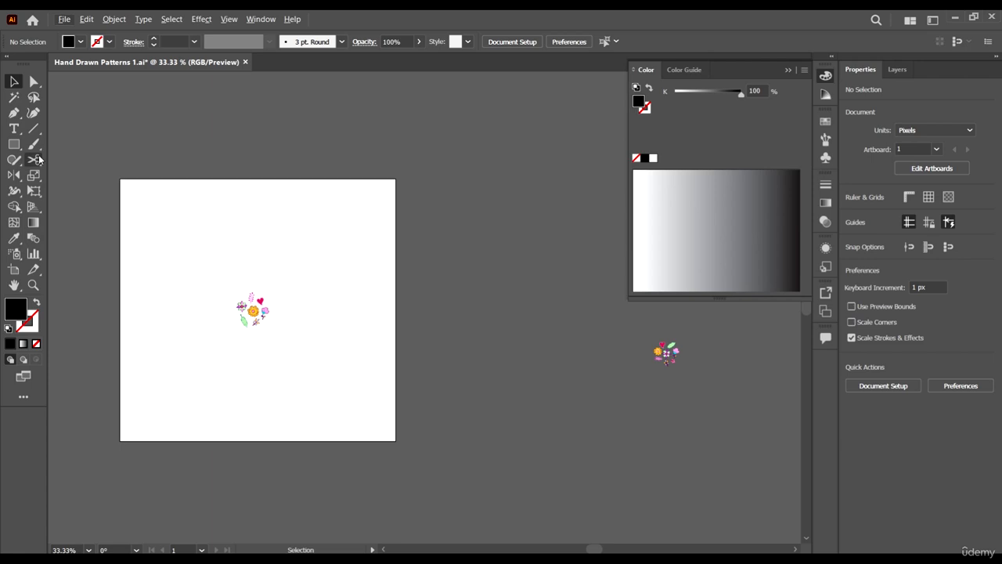
Duplicate the artboard beside the original and delete the motif cluster that was copied with it.
{"action": "left_click", "coordinate": [944, 170]}
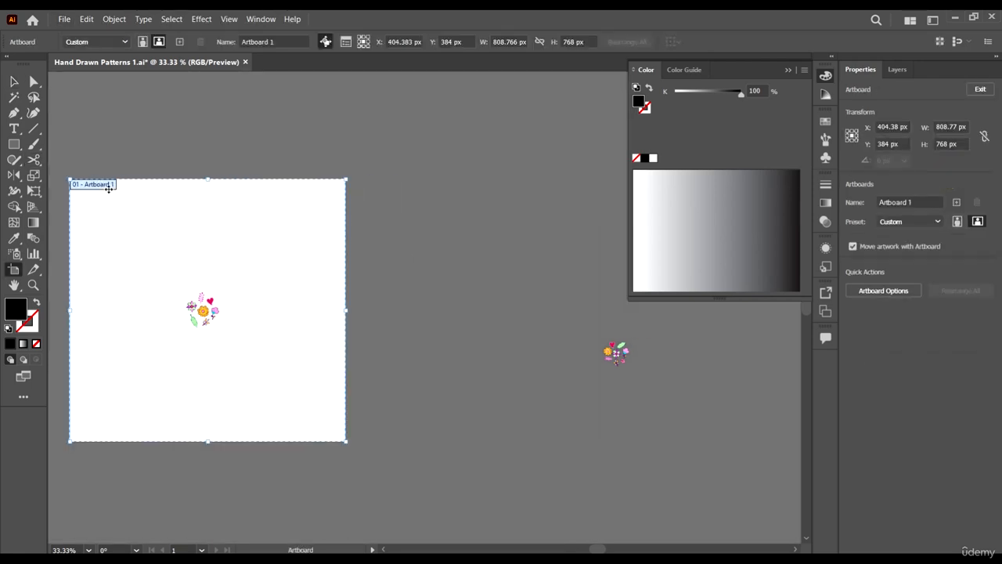
{"action": "left_click_drag", "start_coordinate": [107, 199], "coordinate": [411, 254]}
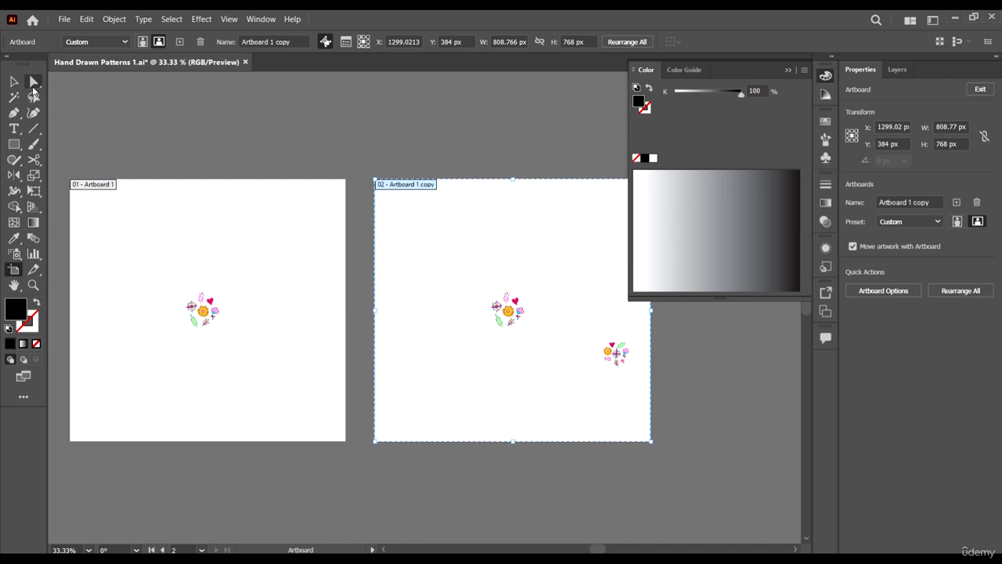
{"action": "left_click", "coordinate": [12, 81]}
{"action": "left_click_drag", "start_coordinate": [559, 375], "coordinate": [457, 244]}
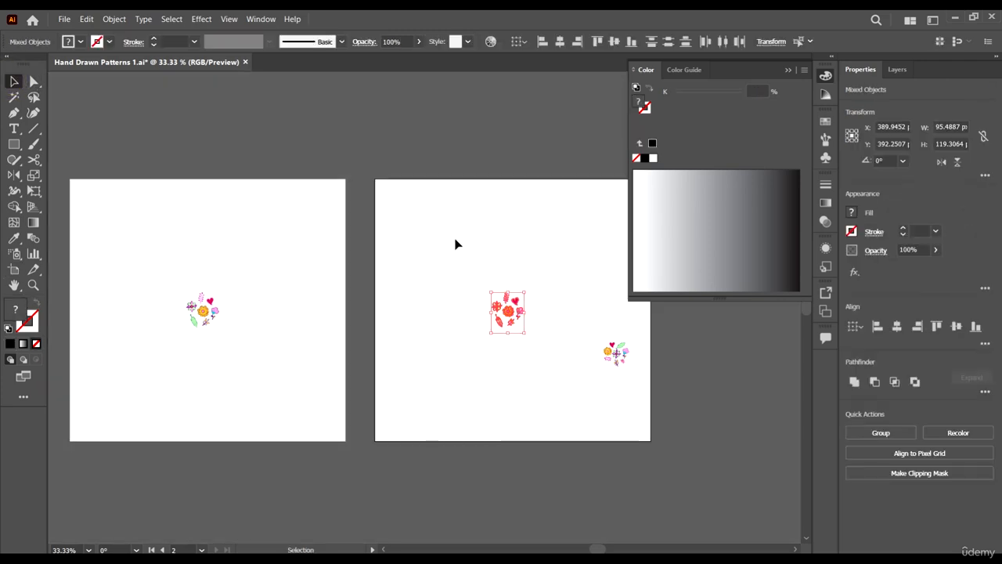
{"action": "key", "text": "Delete"}
Move the rearranged cluster near the middle of the second artboard and enlarge it to about 87 by 83 px.
{"action": "left_click_drag", "start_coordinate": [652, 423], "coordinate": [523, 311]}
{"action": "left_click", "coordinate": [554, 343]}
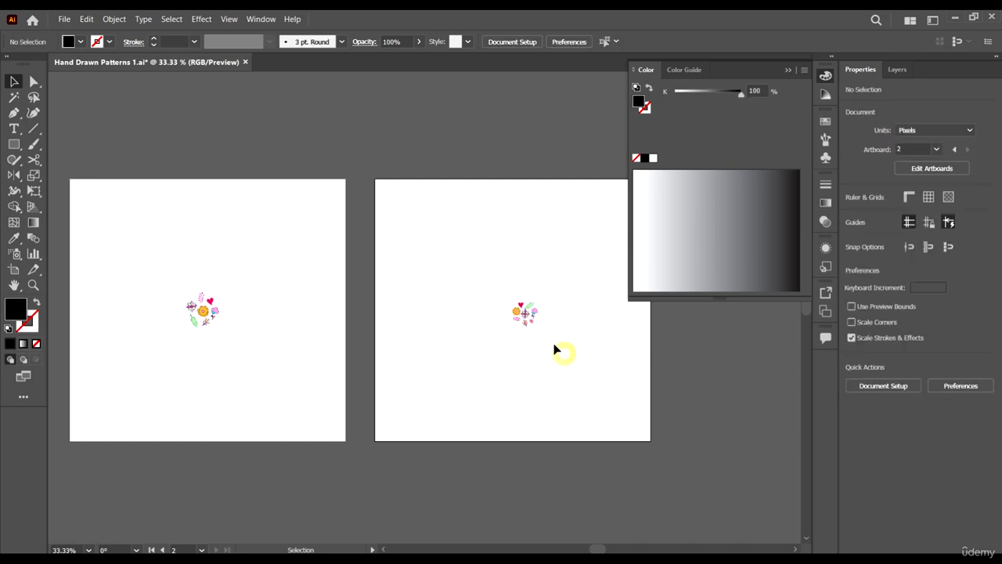
{"action": "key", "text": "ctrl+1"}
{"action": "scroll", "coordinate": [568, 364], "scroll_direction": "down", "scroll_amount": 2}
{"action": "left_click_drag", "start_coordinate": [580, 382], "coordinate": [474, 265]}
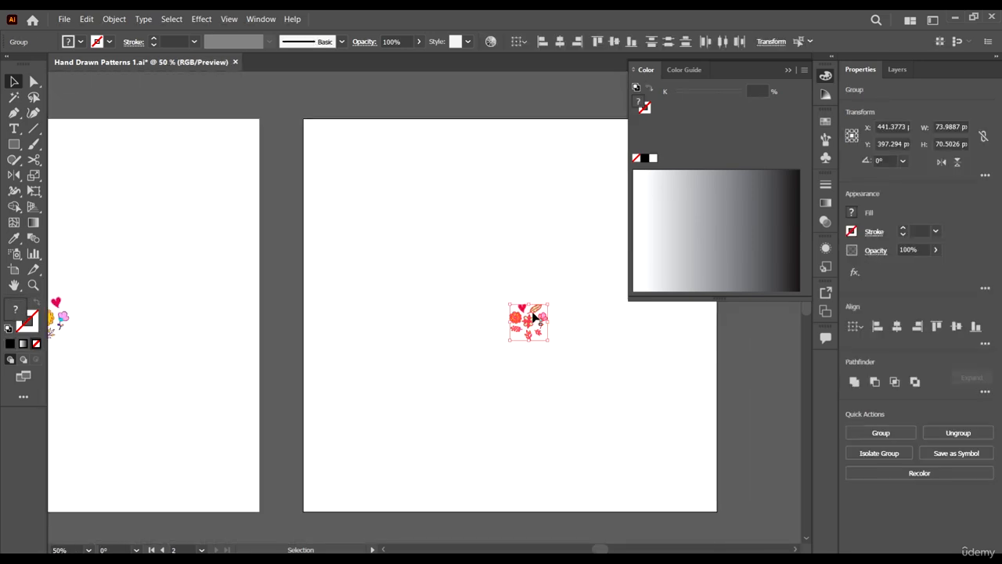
{"action": "left_click_drag", "start_coordinate": [532, 310], "coordinate": [548, 345]}
{"action": "left_click", "coordinate": [584, 382]}
Enlarge the motif cluster on the first artboard to about 110 by 138 px.
{"action": "scroll", "coordinate": [376, 377], "scroll_direction": "left", "scroll_amount": 4}
{"action": "left_click_drag", "start_coordinate": [217, 373], "coordinate": [138, 279]}
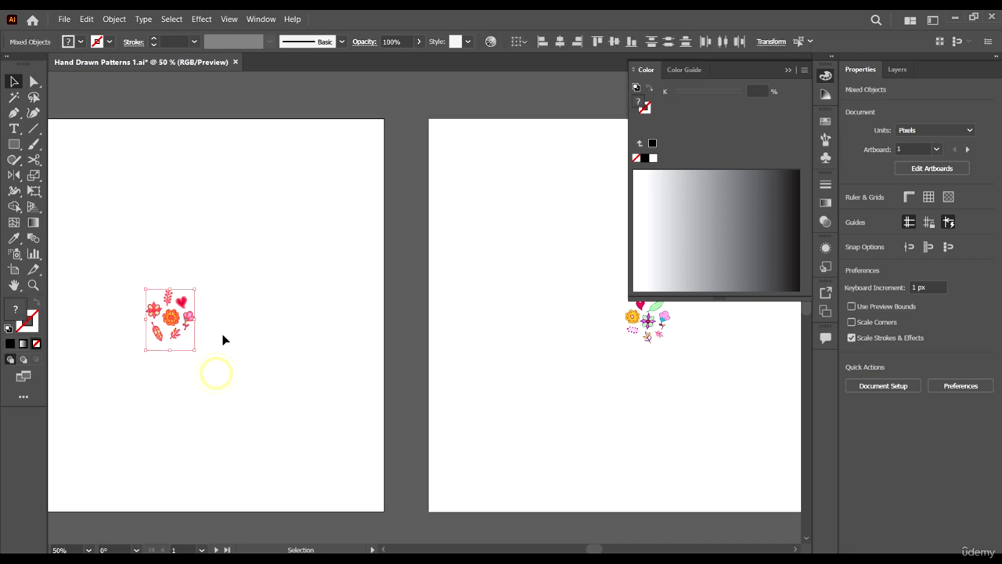
{"action": "left_click_drag", "start_coordinate": [196, 353], "coordinate": [203, 355]}
{"action": "scroll", "coordinate": [414, 338], "scroll_direction": "down", "scroll_amount": 2}
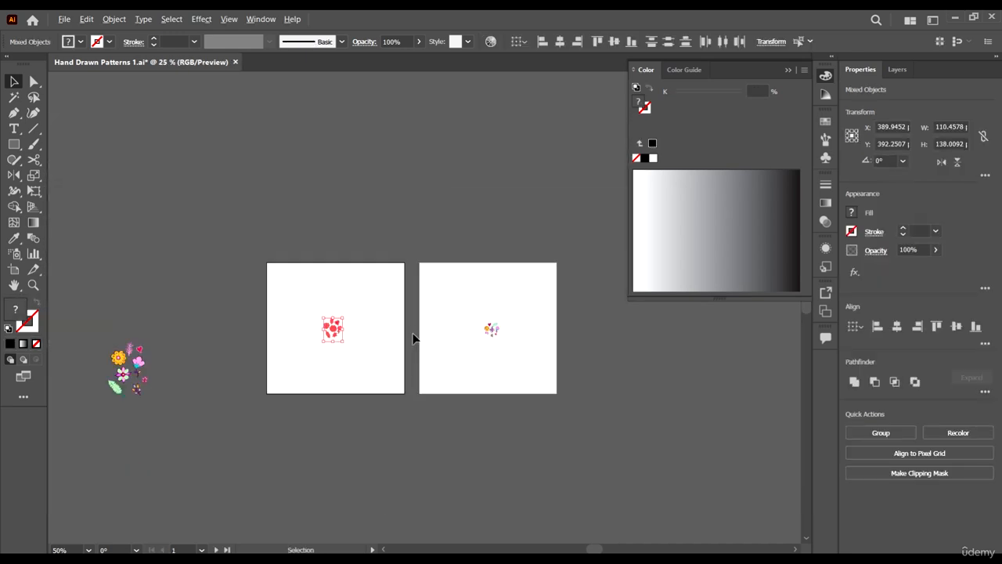
Enlarge the motif cluster on the second artboard to about 103 by 98 px.
{"action": "left_click_drag", "start_coordinate": [458, 307], "coordinate": [514, 343]}
{"action": "scroll", "coordinate": [512, 307], "scroll_direction": "up", "scroll_amount": 4}
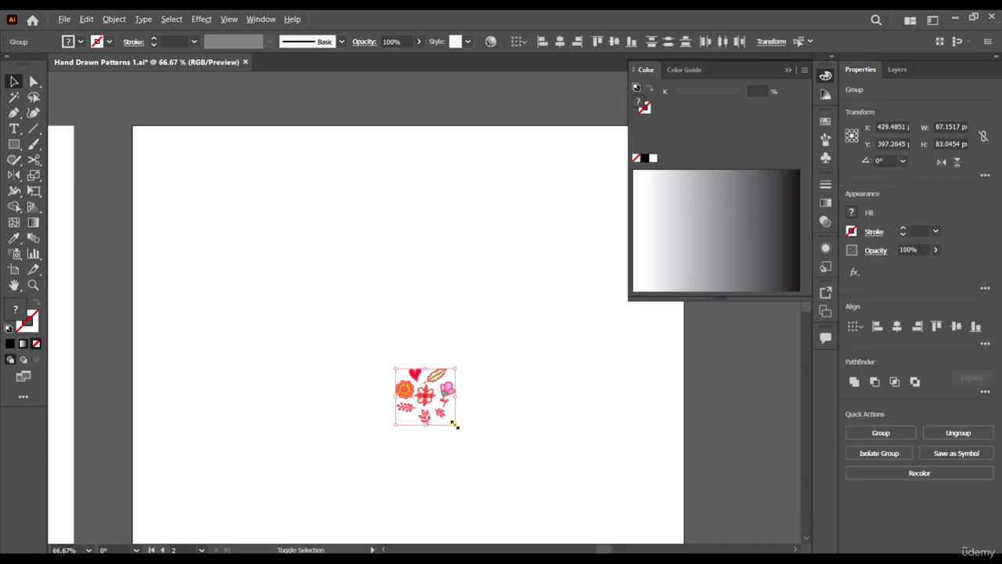
{"action": "left_click_drag", "start_coordinate": [454, 423], "coordinate": [461, 428]}
{"action": "scroll", "coordinate": [568, 425], "scroll_direction": "down", "scroll_amount": 4}
{"action": "scroll", "coordinate": [379, 437], "scroll_direction": "up", "scroll_amount": 1}
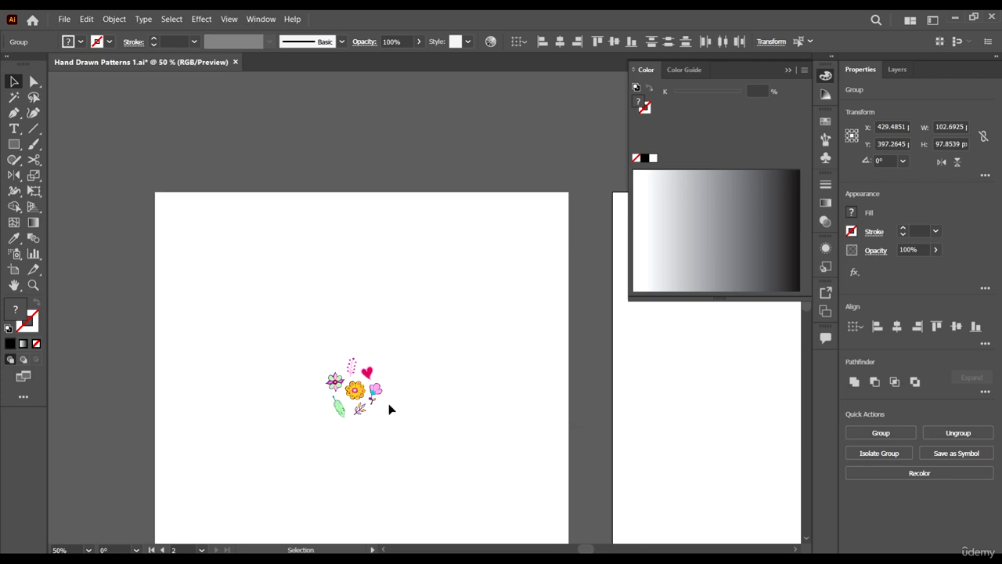
Make a new pattern from the motif cluster on the first artboard and accept the notice about the added swatch.
{"action": "scroll", "coordinate": [389, 408], "scroll_direction": "down", "scroll_amount": 4}
{"action": "scroll", "coordinate": [447, 412], "scroll_direction": "up", "scroll_amount": 3}
{"action": "left_click", "coordinate": [289, 411]}
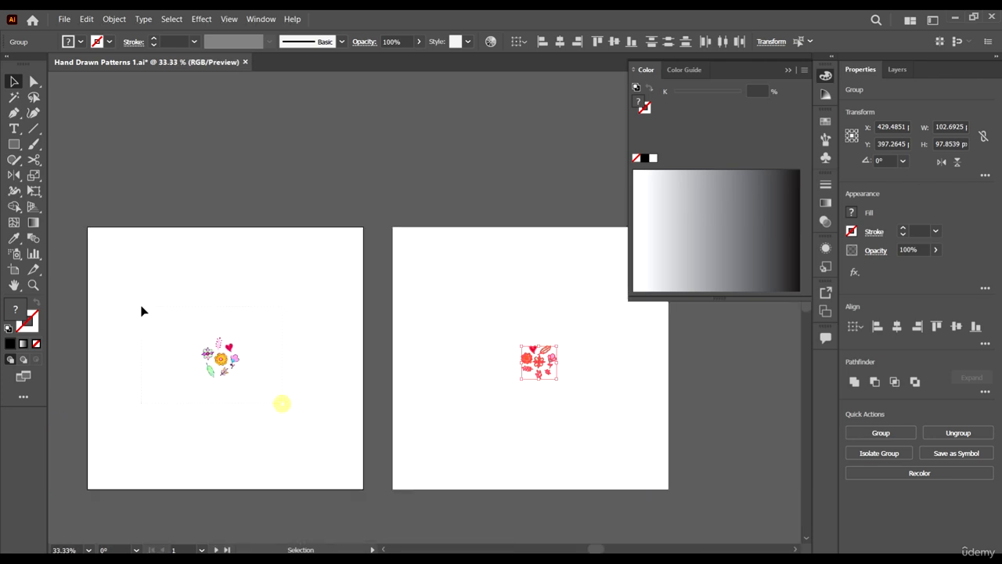
{"action": "left_click", "coordinate": [192, 349]}
{"action": "scroll", "coordinate": [196, 347], "scroll_direction": "up", "scroll_amount": 2}
{"action": "scroll", "coordinate": [196, 347], "scroll_direction": "up", "scroll_amount": 1}
{"action": "scroll", "coordinate": [120, 188], "scroll_direction": "up", "scroll_amount": 1}
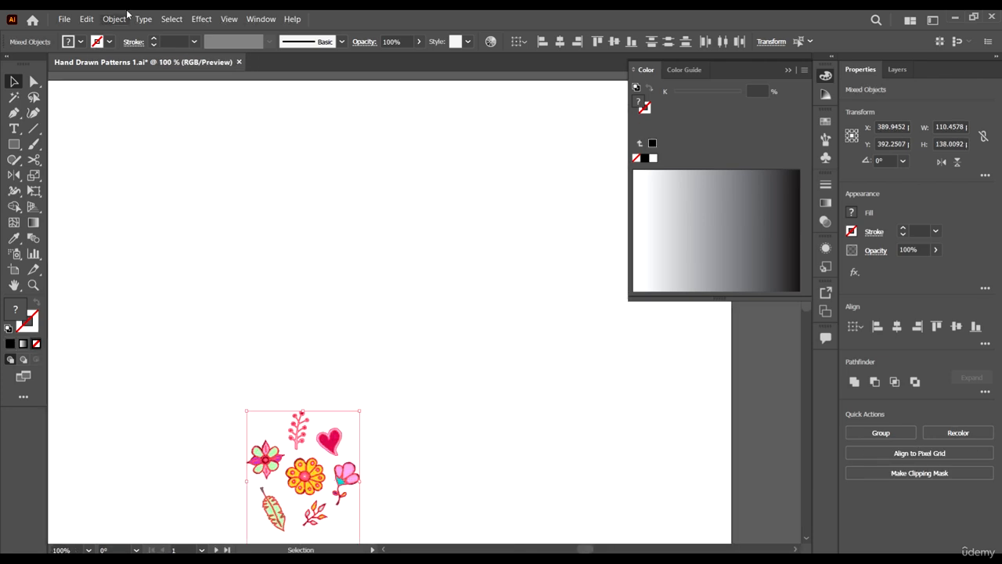
{"action": "left_click", "coordinate": [124, 19]}
{"action": "mouse_move", "coordinate": [202, 322]}
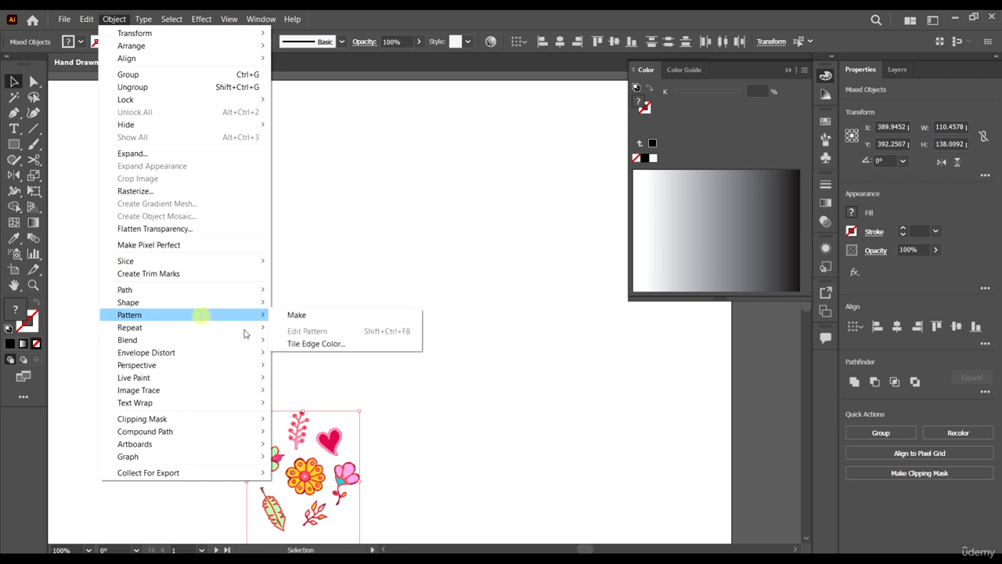
{"action": "left_click", "coordinate": [308, 315]}
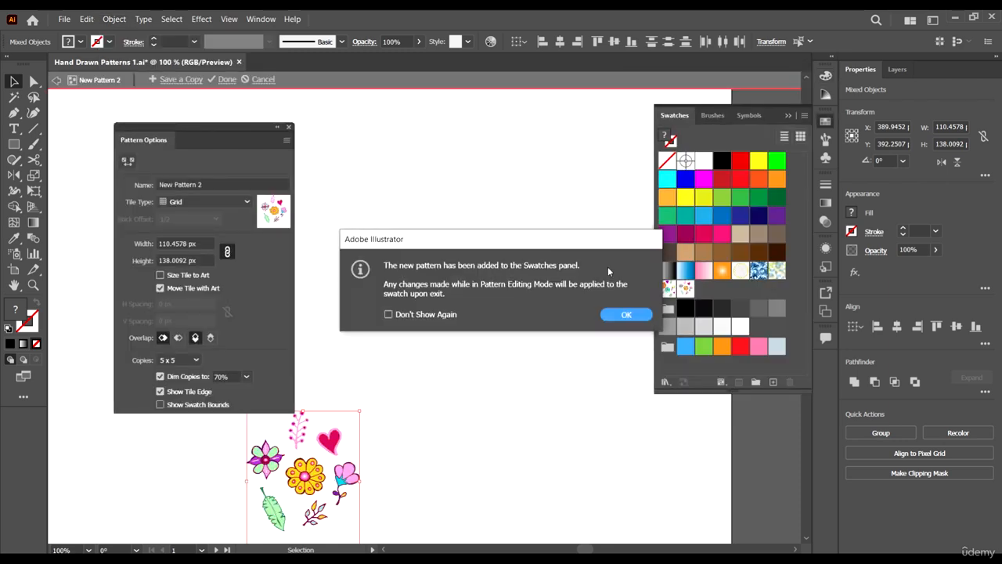
{"action": "left_click", "coordinate": [635, 323]}
{"action": "left_click", "coordinate": [539, 365]}
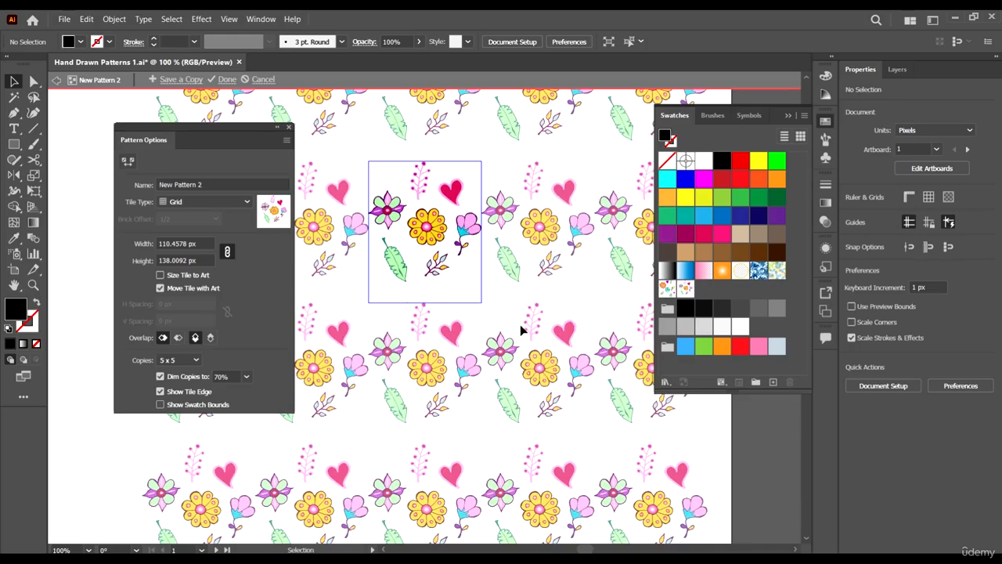
{"action": "scroll", "coordinate": [520, 325], "scroll_direction": "down", "scroll_amount": 2}
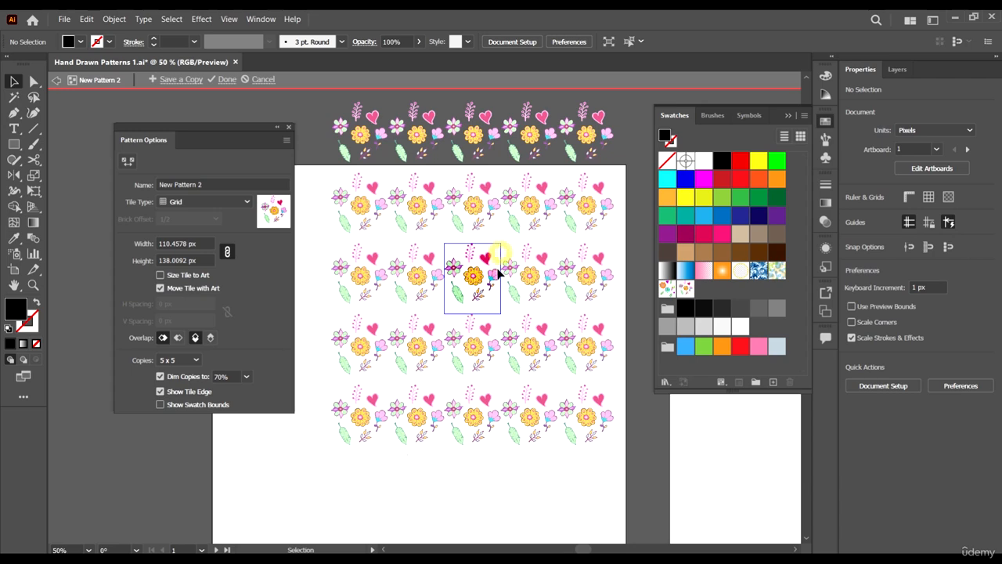
Name the new pattern Flowers and set its tile type to Brick by Column after trying Brick by Row.
{"action": "left_click", "coordinate": [236, 182]}
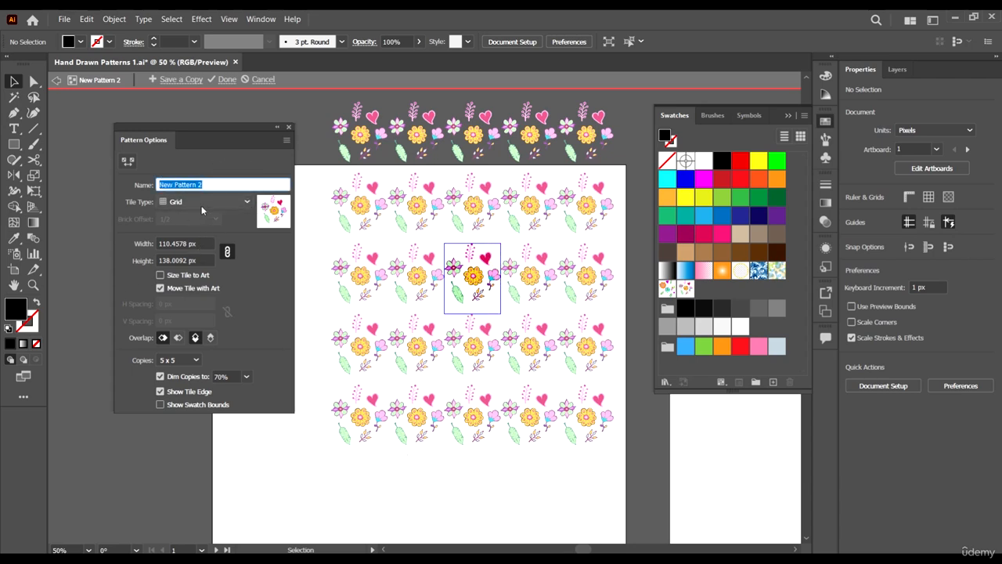
{"action": "type", "text": "Flowers"}
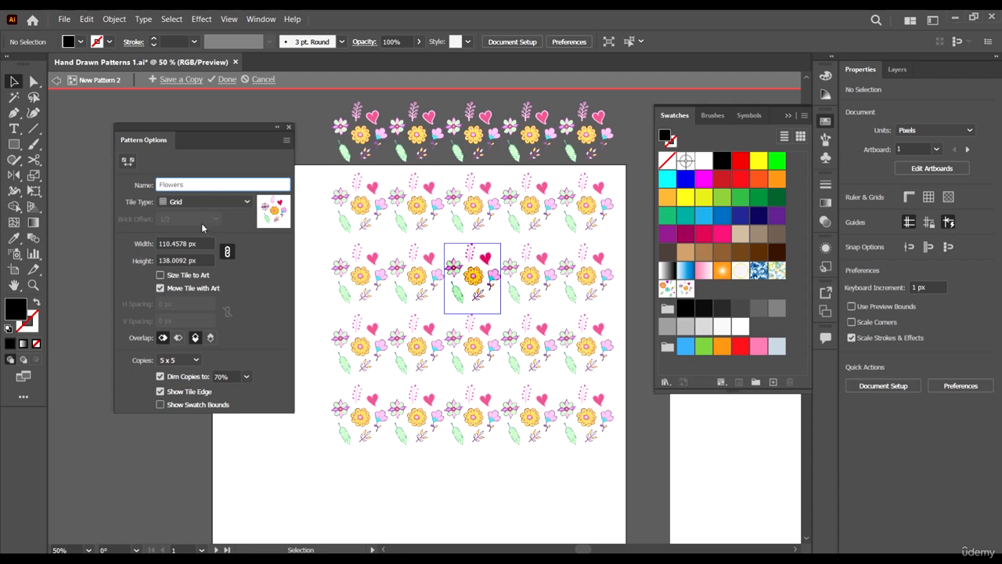
{"action": "left_click", "coordinate": [249, 204]}
{"action": "left_click", "coordinate": [228, 228]}
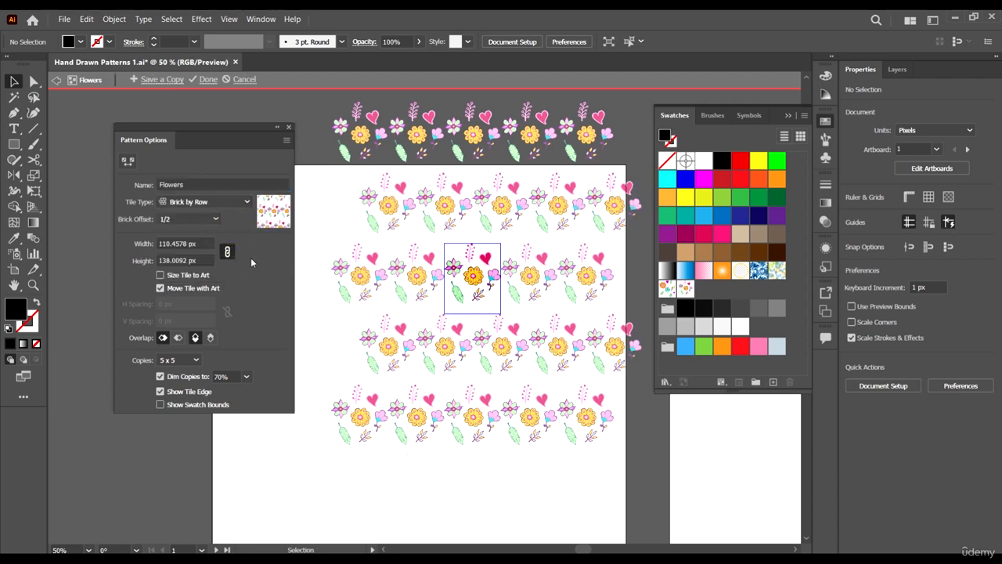
{"action": "left_click", "coordinate": [218, 202]}
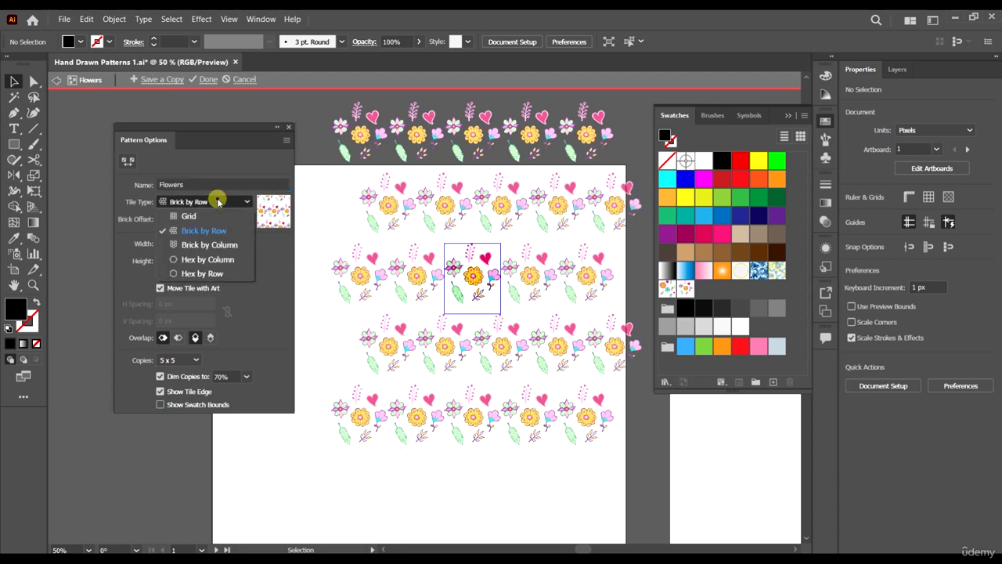
{"action": "left_click", "coordinate": [228, 246]}
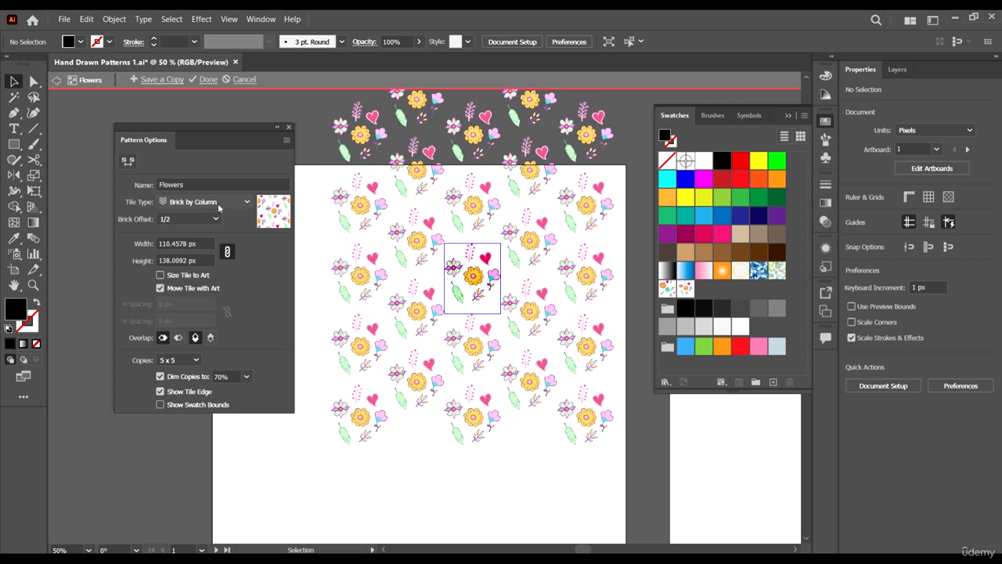
Try brick offsets of 2/3, 3/4, 1/4 and 1/3 for the Flowers pattern, and return to 1/2.
{"action": "left_click", "coordinate": [202, 222]}
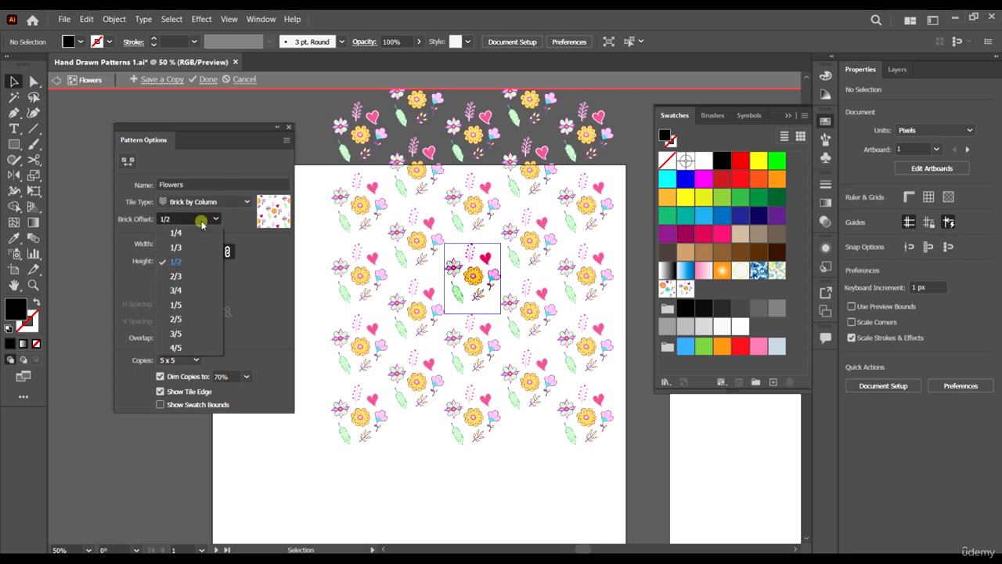
{"action": "left_click", "coordinate": [188, 276]}
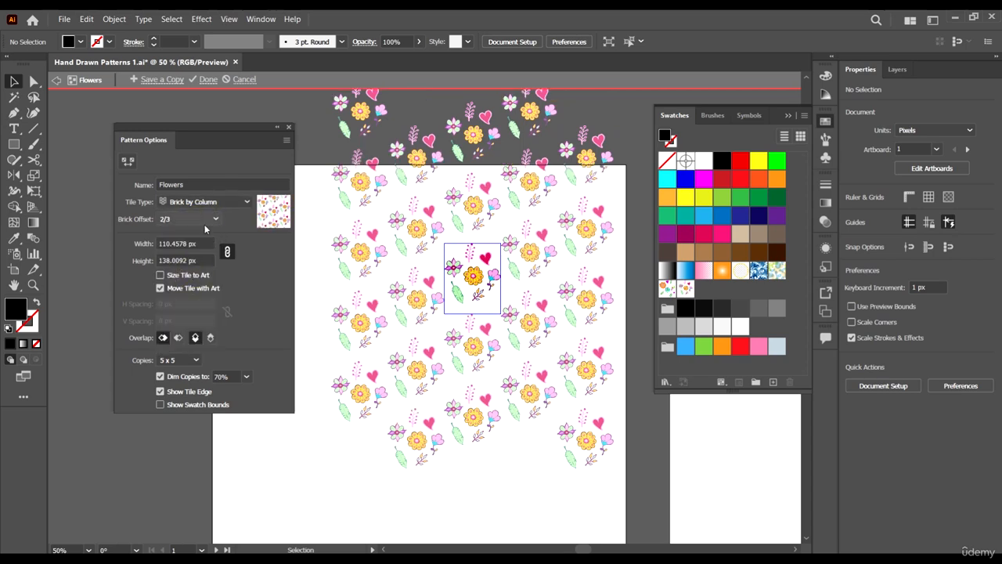
{"action": "left_click", "coordinate": [204, 224]}
{"action": "left_click", "coordinate": [193, 291]}
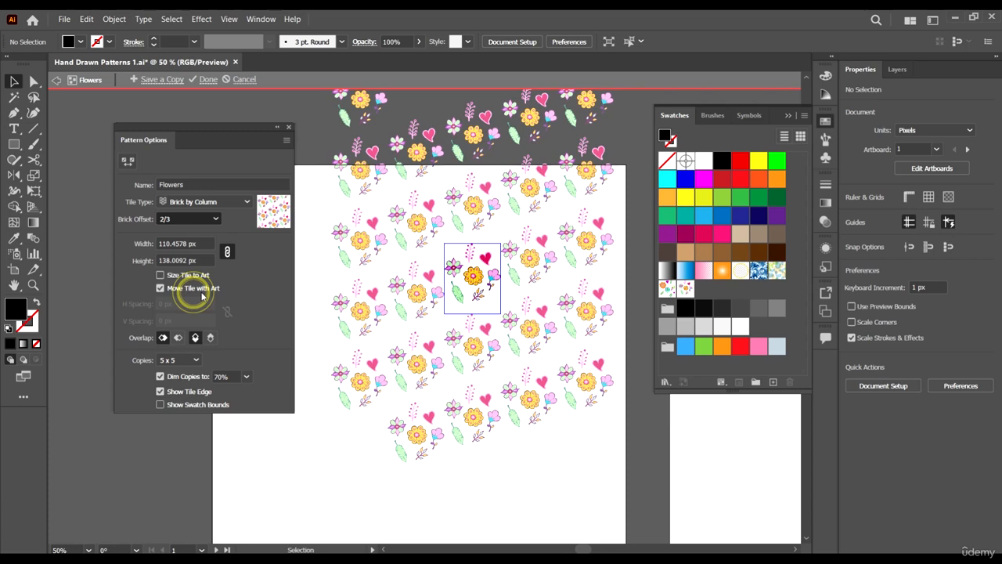
{"action": "left_click", "coordinate": [196, 221]}
{"action": "left_click", "coordinate": [188, 233]}
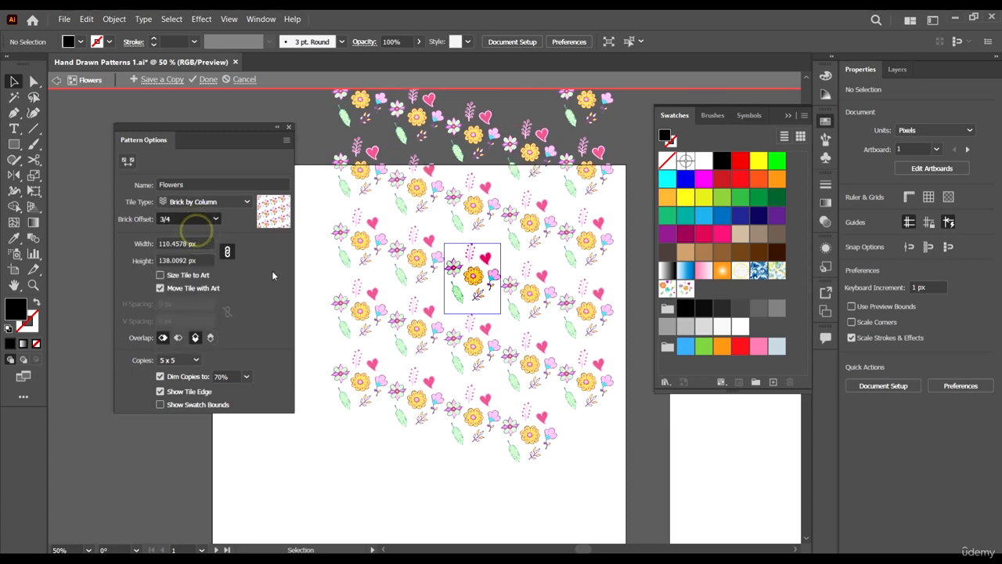
{"action": "left_click", "coordinate": [193, 220]}
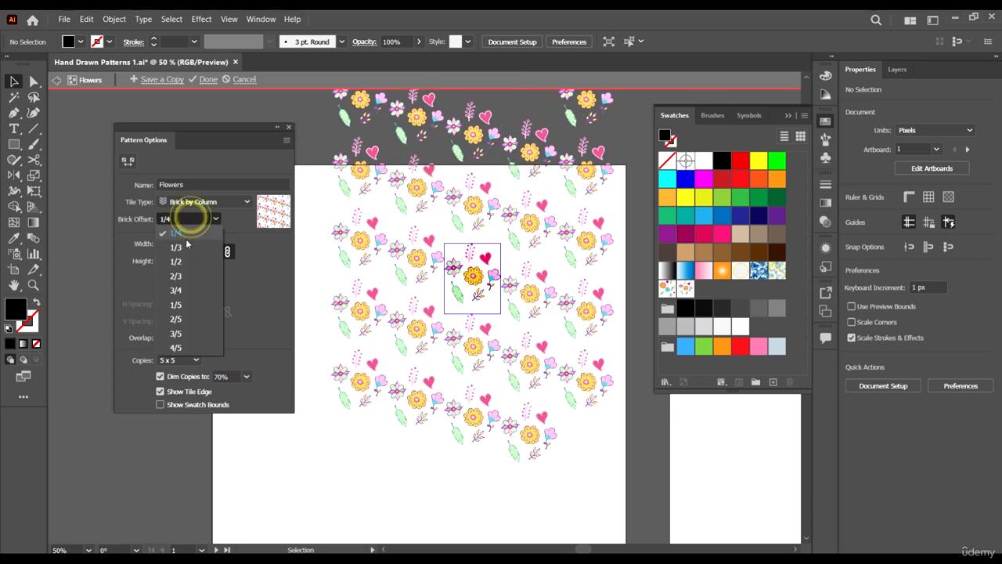
{"action": "left_click", "coordinate": [188, 245]}
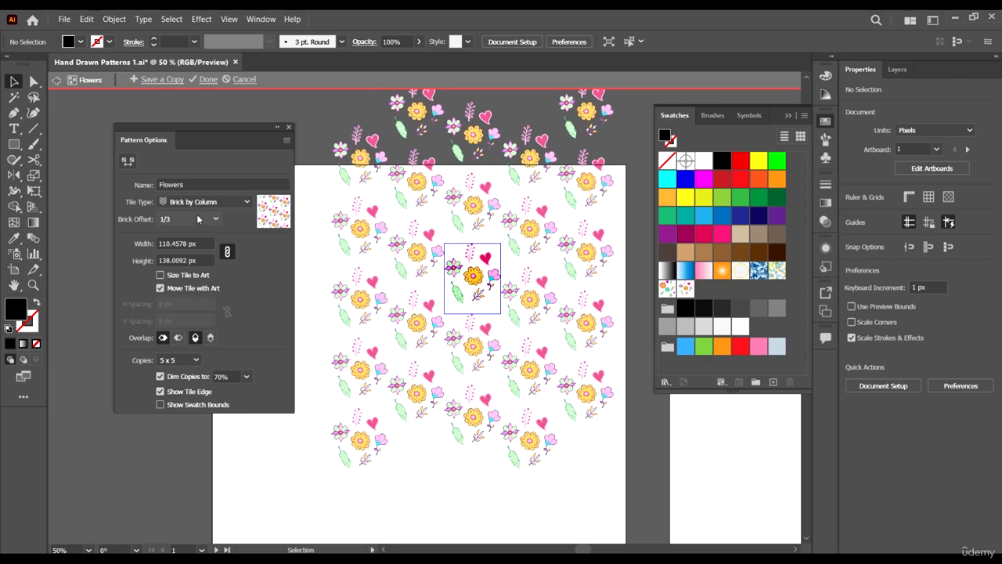
{"action": "left_click", "coordinate": [198, 219]}
{"action": "left_click", "coordinate": [193, 258]}
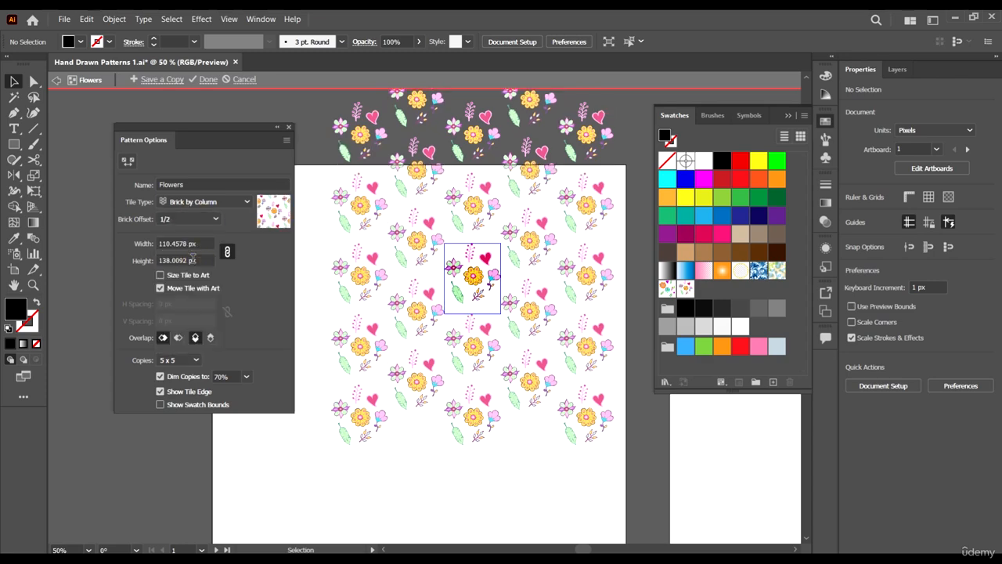
Try proportional tile widths of 119 px and 98 px for the Flowers pattern.
{"action": "scroll", "coordinate": [425, 311], "scroll_direction": "down", "scroll_amount": 1}
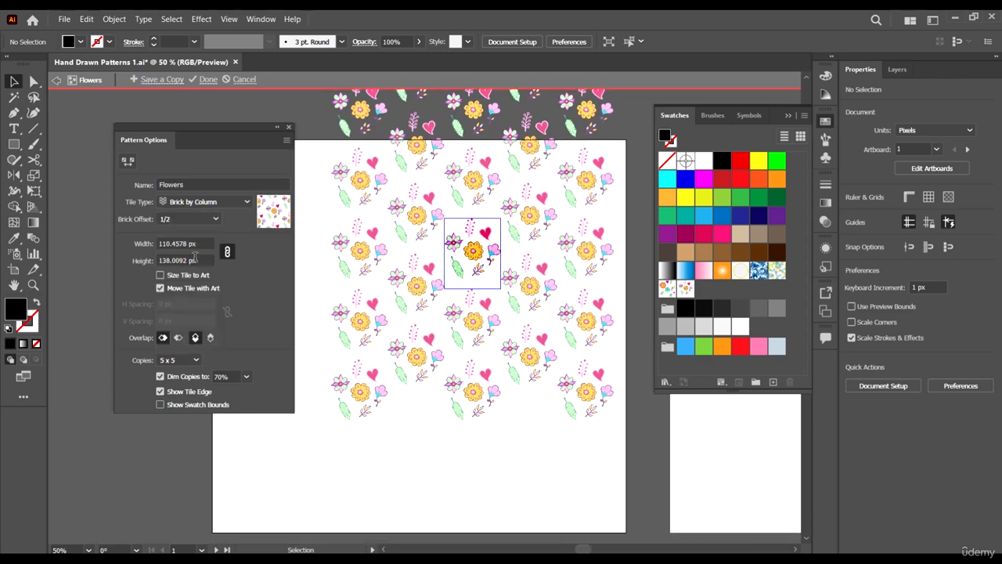
{"action": "scroll", "coordinate": [473, 252], "scroll_direction": "up", "scroll_amount": 3}
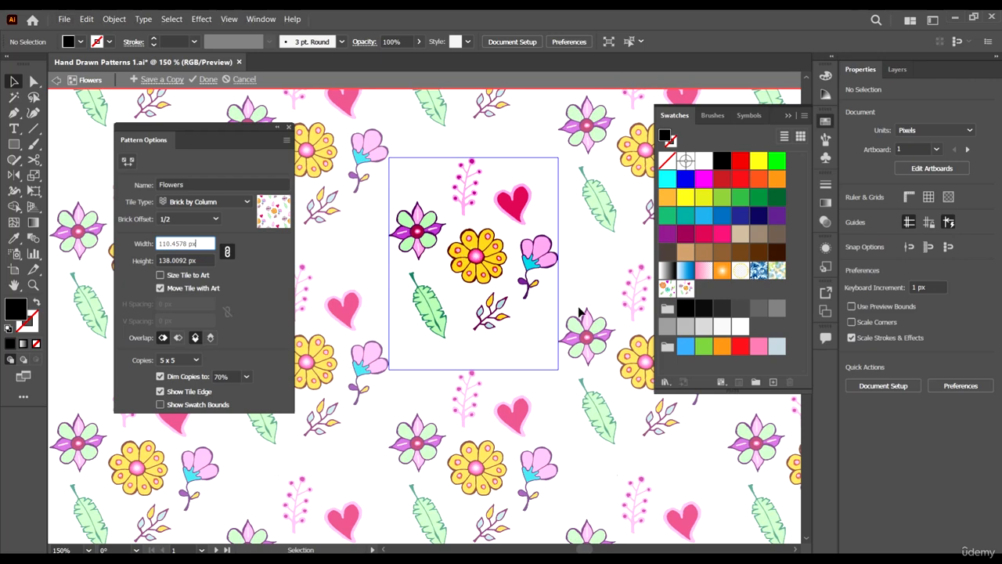
{"action": "scroll", "coordinate": [580, 312], "scroll_direction": "down", "scroll_amount": 1}
{"action": "scroll", "coordinate": [510, 289], "scroll_direction": "up", "scroll_amount": 1}
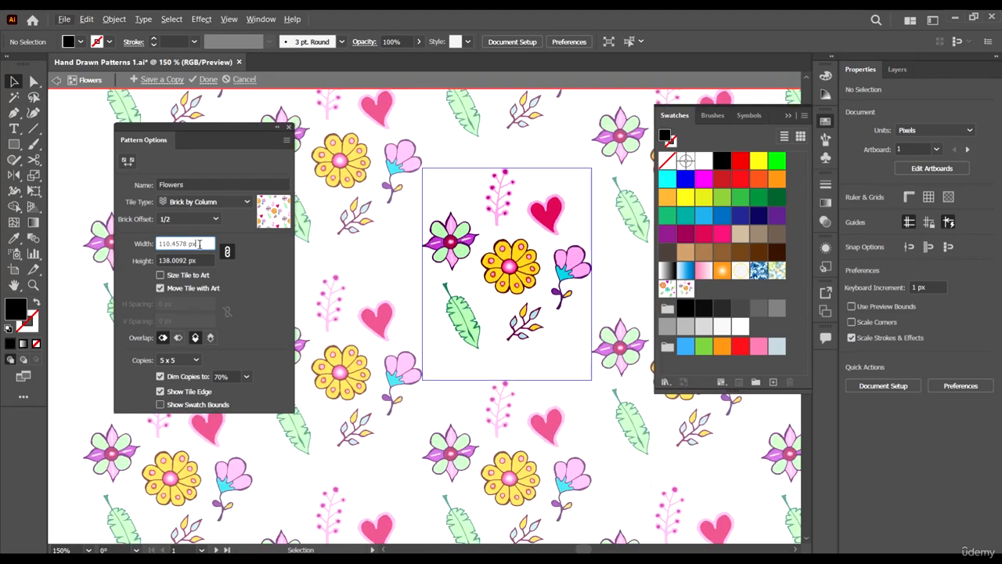
{"action": "type", "text": "119"}
{"action": "key", "text": "Return"}
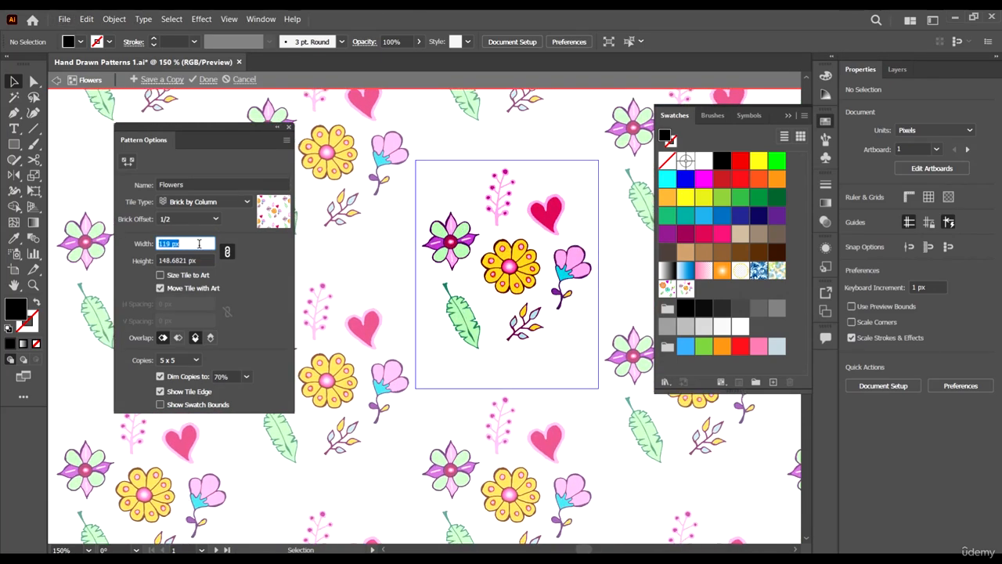
{"action": "type", "text": "98"}
{"action": "key", "text": "Return"}
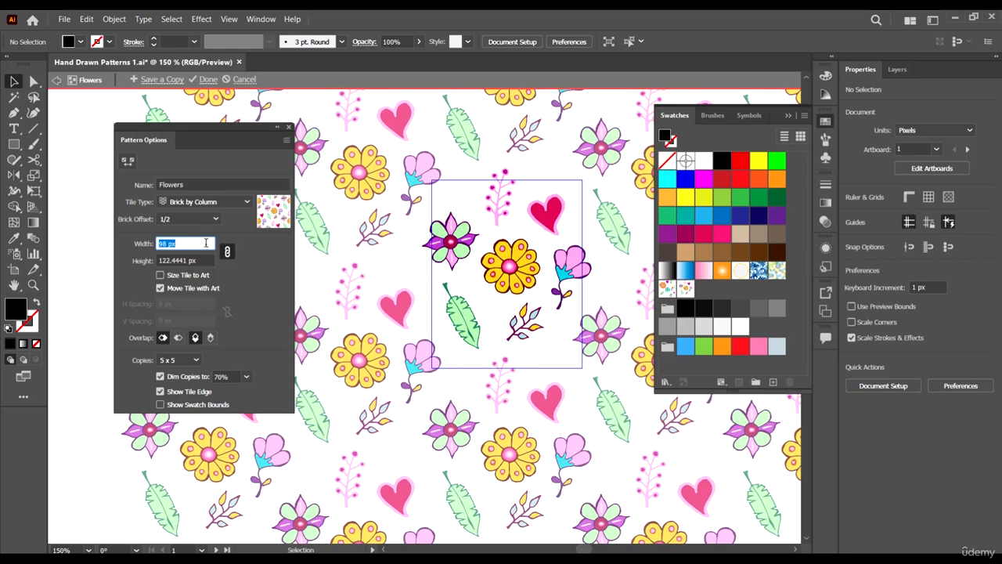
Adjust the pattern tile's width step by step to 113 px, keeping its height proportional.
{"action": "key", "text": "Up"}
{"action": "key", "text": "ctrl+minus"}
{"action": "key", "text": "ctrl+minus"}
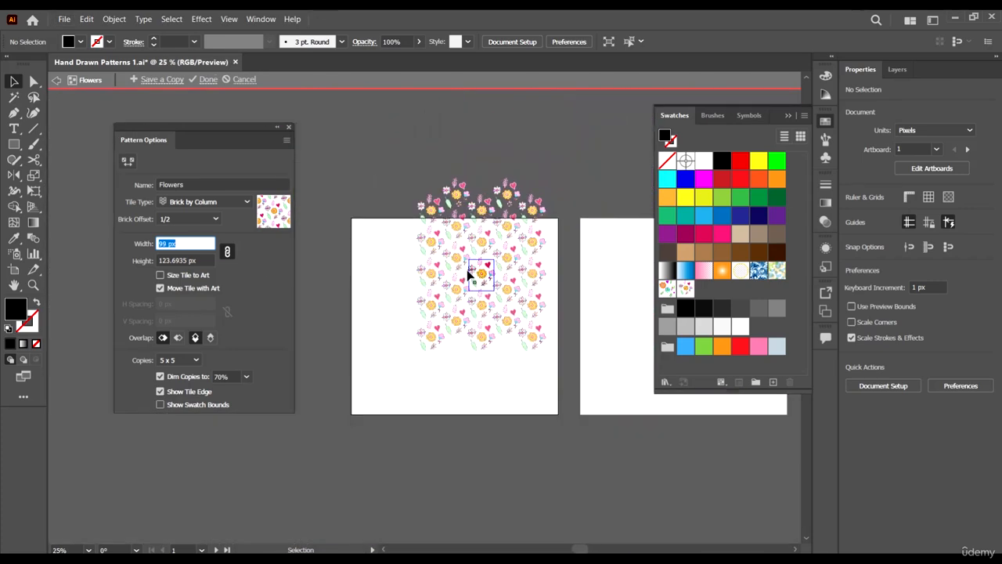
{"action": "key", "text": "ctrl+plus"}
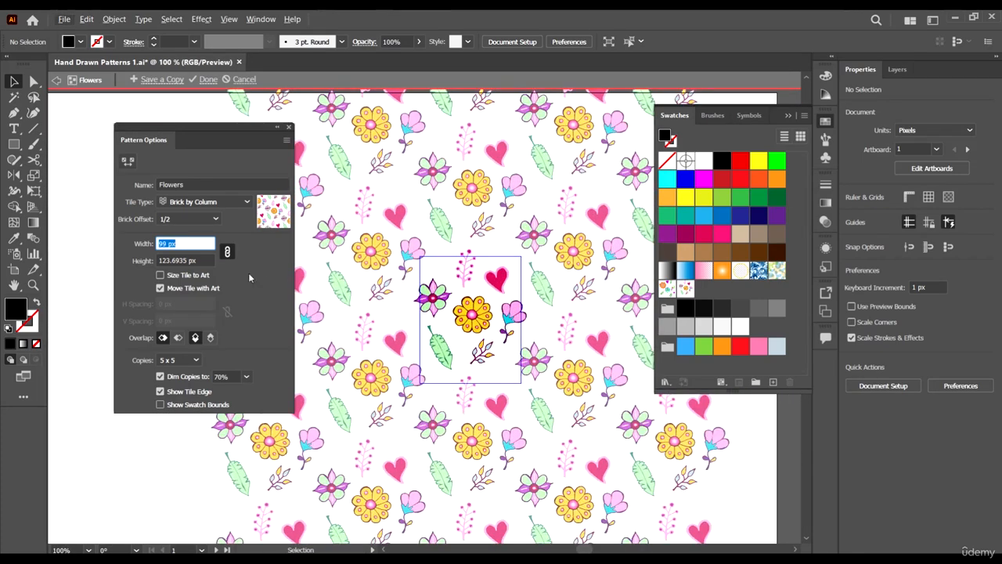
{"action": "key", "text": "Up"}
{"action": "key", "text": "Up"}
{"action": "key", "text": "Up"}
{"action": "key", "text": "Up"}
{"action": "key", "text": "Up"}
{"action": "key", "text": "Up"}
{"action": "key", "text": "Up"}
{"action": "key", "text": "Up"}
{"action": "key", "text": "Up"}
{"action": "key", "text": "Up"}
{"action": "key", "text": "Up"}
{"action": "key", "text": "Up"}
{"action": "key", "text": "Up"}
{"action": "key", "text": "Up"}
{"action": "key", "text": "Up"}
{"action": "key", "text": "Up"}
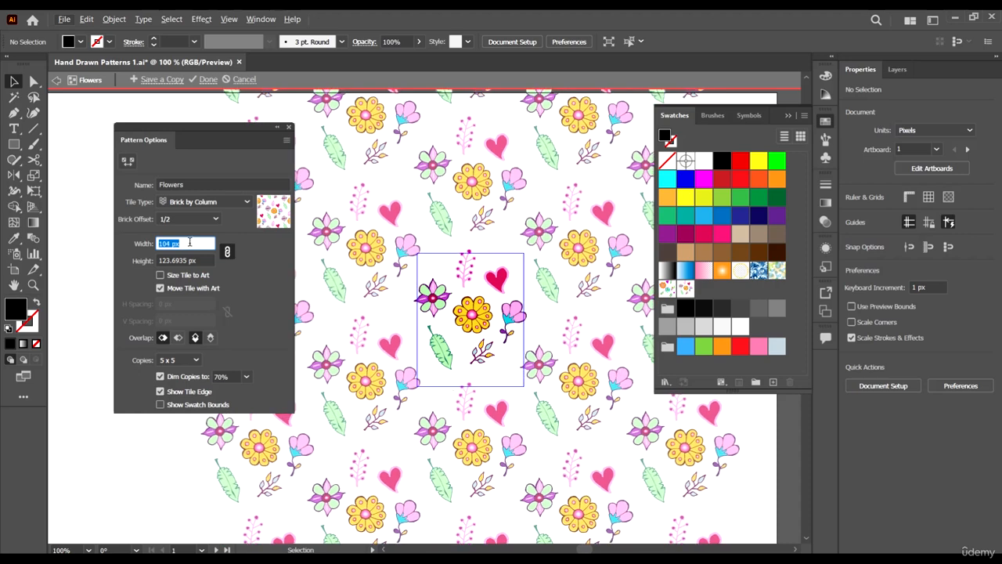
{"action": "key", "text": "Up"}
{"action": "key", "text": "Up"}
{"action": "key", "text": "Up"}
{"action": "key", "text": "Up"}
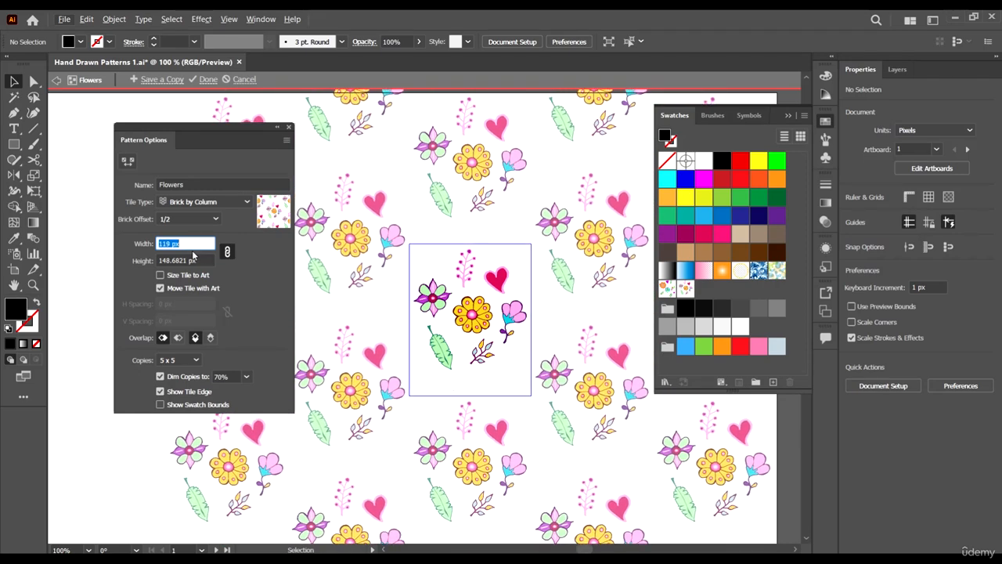
{"action": "key", "text": "Down"}
{"action": "key", "text": "Down"}
{"action": "key", "text": "Down"}
{"action": "key", "text": "Down"}
{"action": "key", "text": "Down"}
{"action": "key", "text": "Down"}
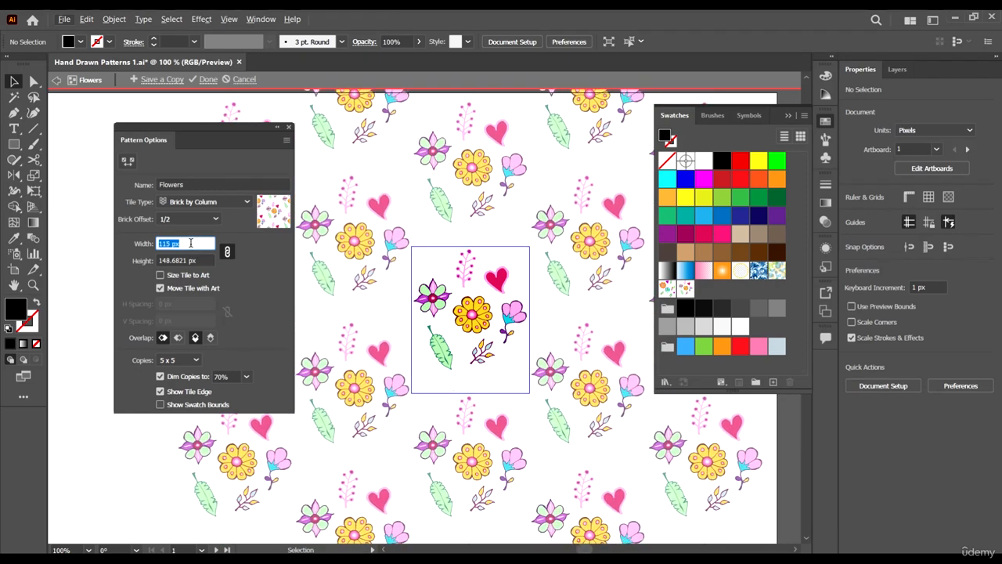
{"action": "key", "text": "ctrl+minus"}
{"action": "key", "text": "ctrl+minus"}
{"action": "key", "text": "ctrl+minus"}
{"action": "key", "text": "ctrl+minus"}
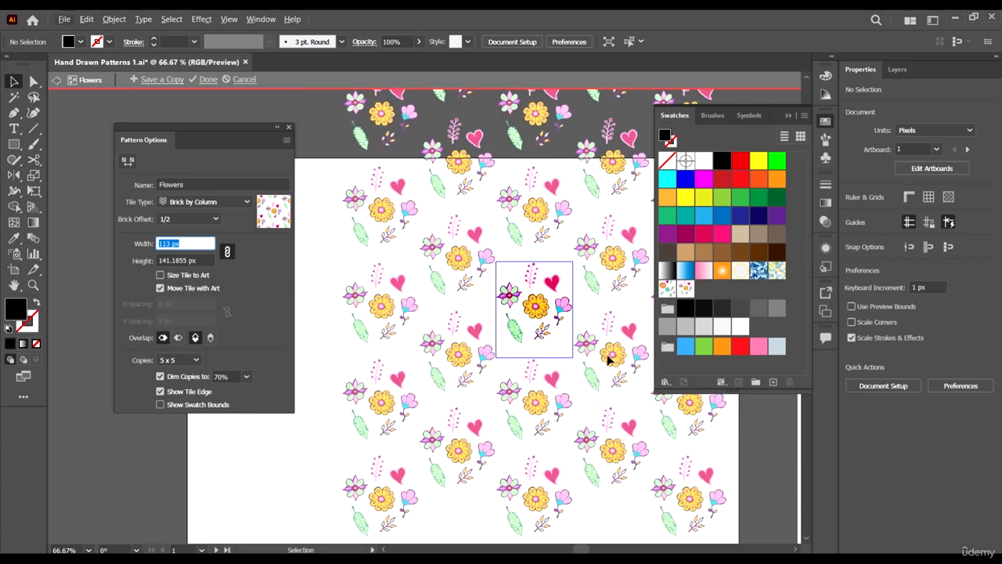
Draw a circle about 5.7 px wide in the gap above the purple flower and fill it with the sprig's light pink.
{"action": "scroll", "coordinate": [595, 349], "scroll_direction": "up", "scroll_amount": 3}
{"action": "scroll", "coordinate": [513, 314], "scroll_direction": "up", "scroll_amount": 1}
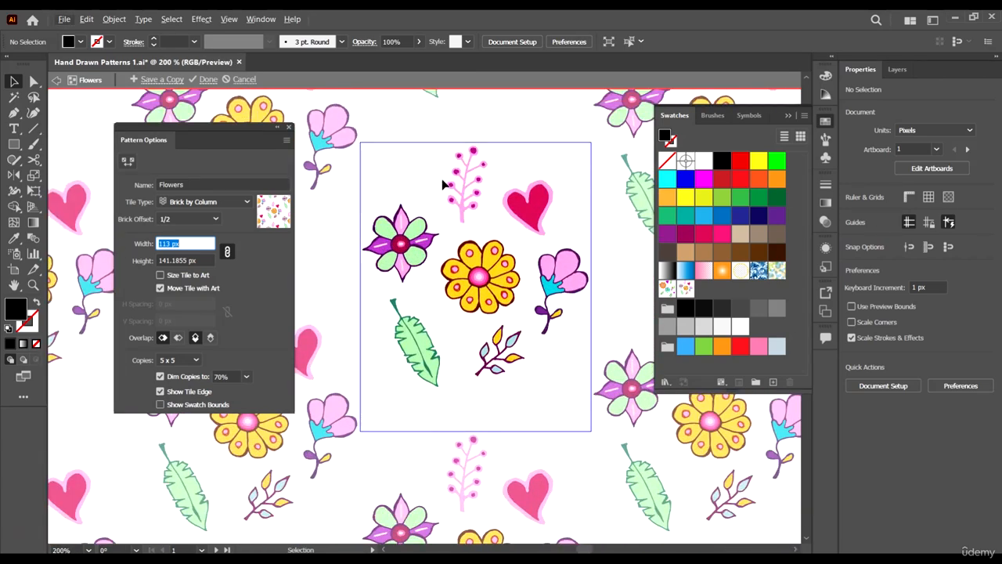
{"action": "scroll", "coordinate": [439, 152], "scroll_direction": "up", "scroll_amount": 1}
{"action": "left_click_drag", "start_coordinate": [13, 143], "coordinate": [59, 173]}
{"action": "left_click_drag", "start_coordinate": [385, 176], "coordinate": [397, 189]}
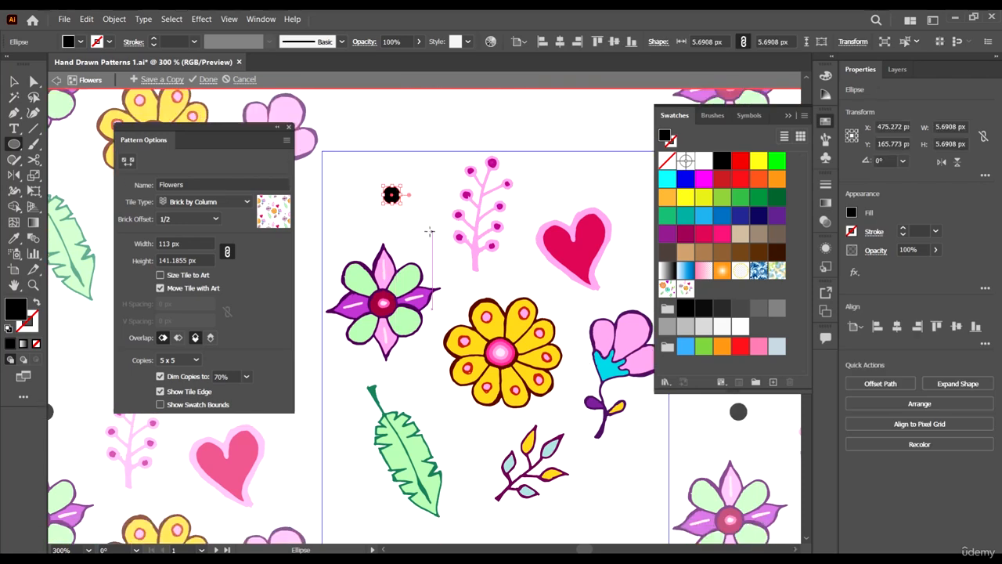
{"action": "key", "text": "i"}
{"action": "left_click", "coordinate": [481, 232]}
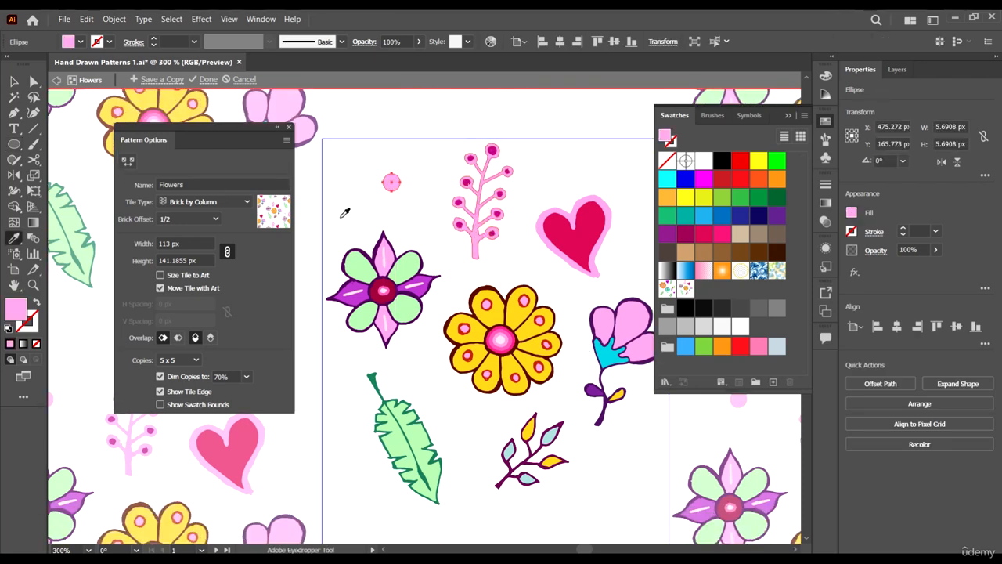
Move the pink circle closer into the gap between the pink sprig and the purple flower, and deselect it.
{"action": "left_click", "coordinate": [14, 80]}
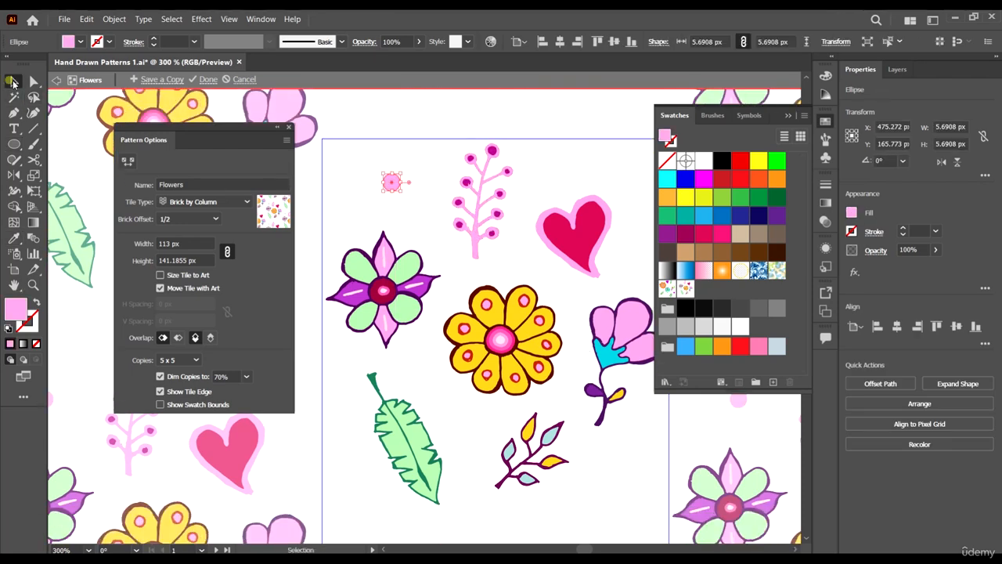
{"action": "left_click", "coordinate": [414, 174]}
{"action": "left_click_drag", "start_coordinate": [395, 182], "coordinate": [414, 199]}
{"action": "scroll", "coordinate": [416, 200], "scroll_direction": "down", "scroll_amount": 4}
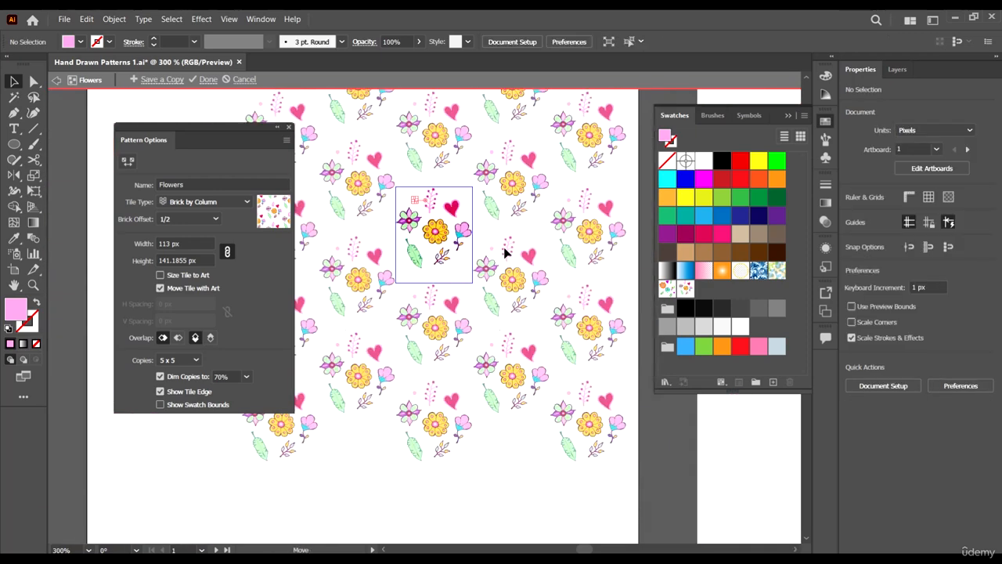
{"action": "scroll", "coordinate": [423, 196], "scroll_direction": "up", "scroll_amount": 4}
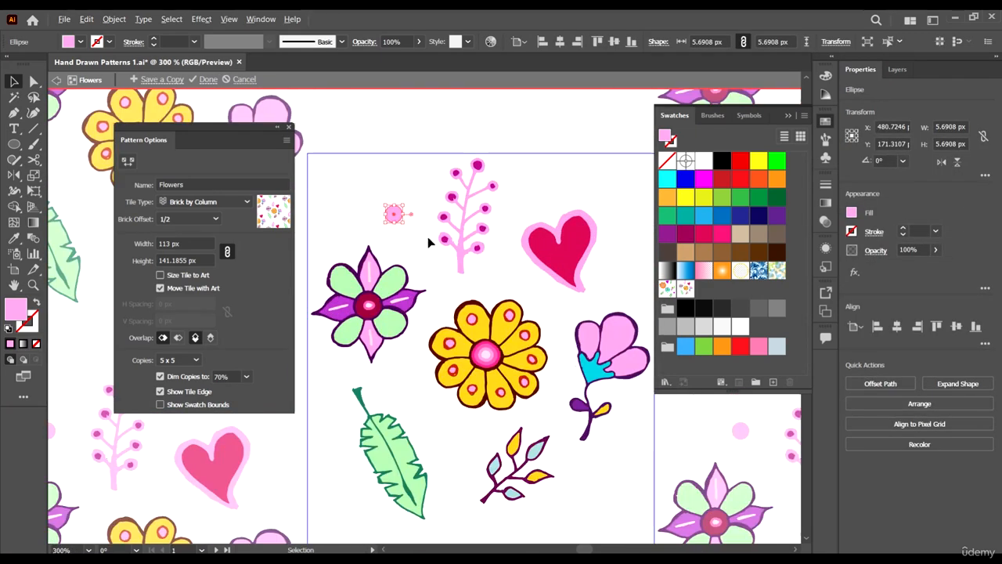
{"action": "scroll", "coordinate": [395, 214], "scroll_direction": "up", "scroll_amount": 1}
{"action": "mouse_move", "coordinate": [409, 228]}
{"action": "left_mouse_down"}
{"action": "mouse_move", "coordinate": [415, 213]}
{"action": "mouse_move", "coordinate": [412, 232]}
{"action": "left_mouse_up"}
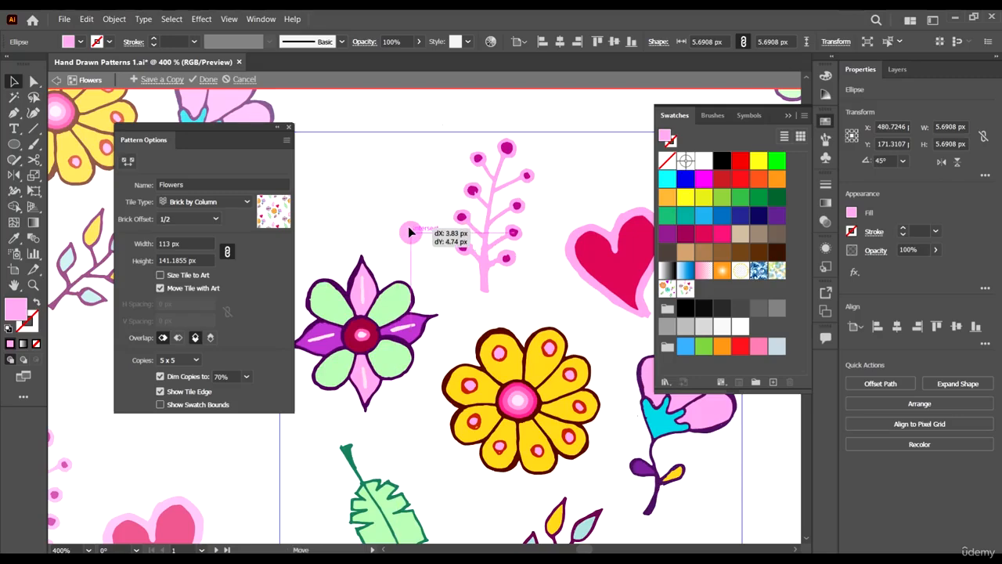
{"action": "scroll", "coordinate": [410, 228], "scroll_direction": "down", "scroll_amount": 1}
{"action": "scroll", "coordinate": [496, 378], "scroll_direction": "down", "scroll_amount": 1}
{"action": "left_click", "coordinate": [469, 403]}
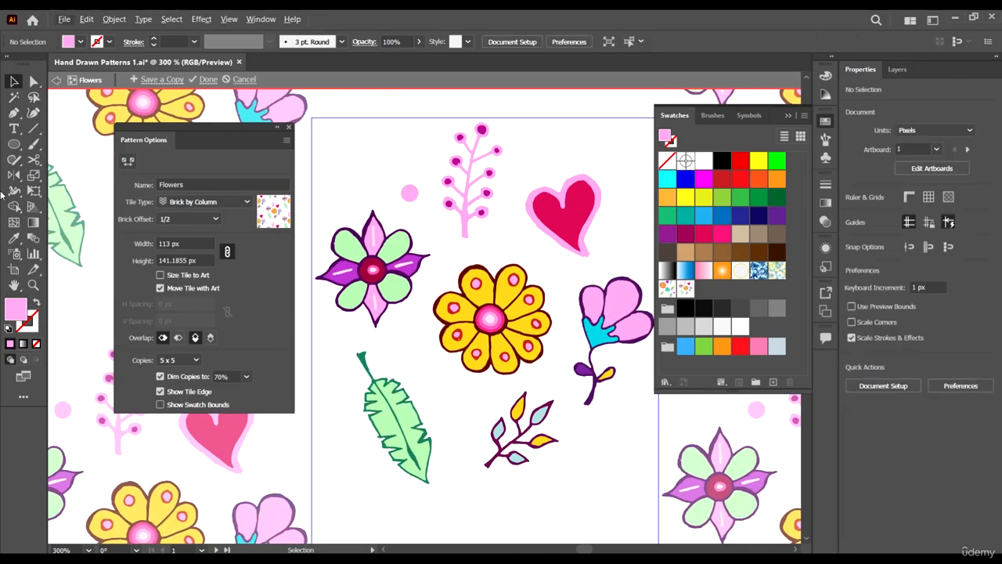
Draw a small S-shaped curve with the Pen tool below the yellow flower and give it a light pink stroke without fill.
{"action": "key", "text": "p"}
{"action": "scroll", "coordinate": [426, 381], "scroll_direction": "up", "scroll_amount": 2}
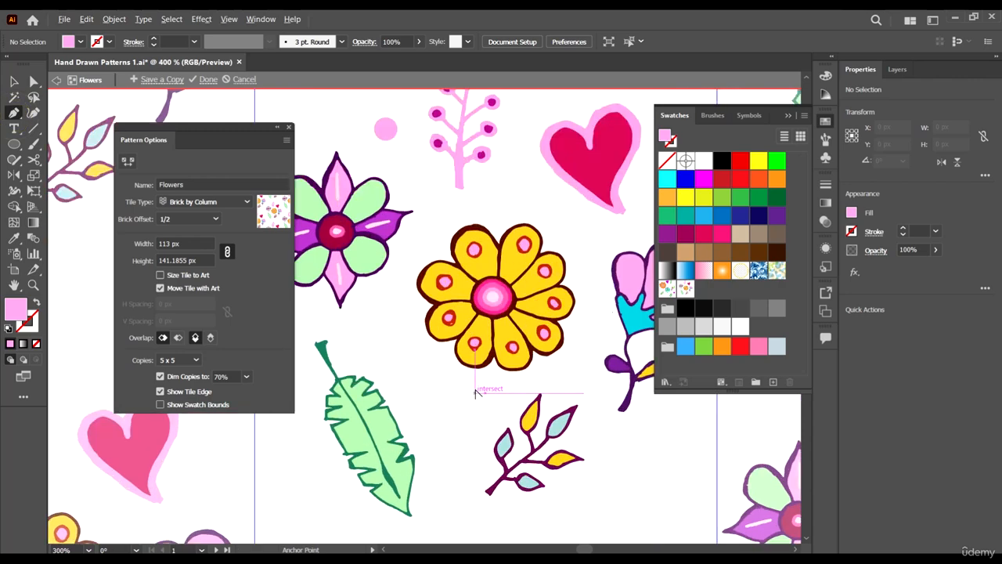
{"action": "left_click_drag", "start_coordinate": [434, 412], "coordinate": [460, 417]}
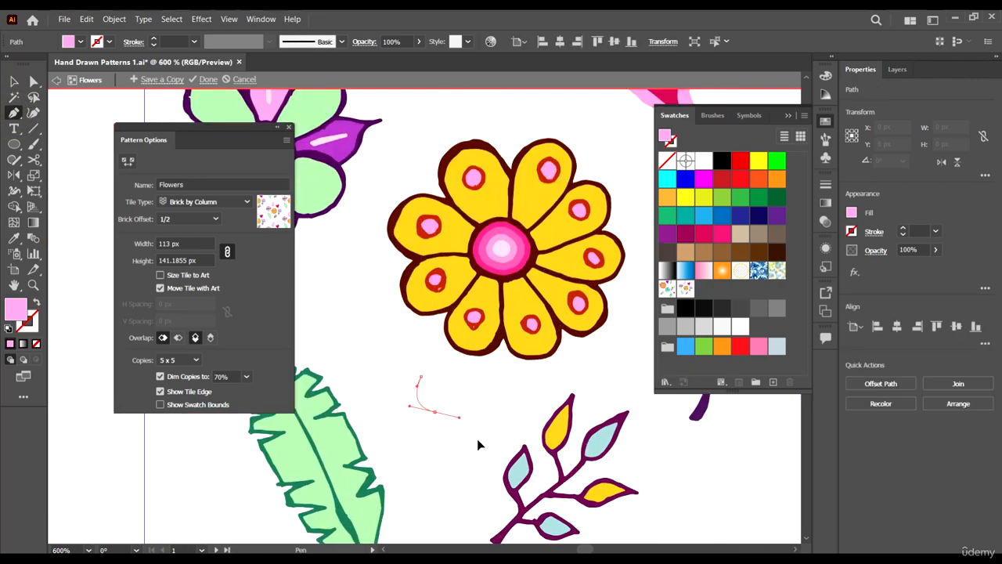
{"action": "left_click_drag", "start_coordinate": [459, 453], "coordinate": [447, 472]}
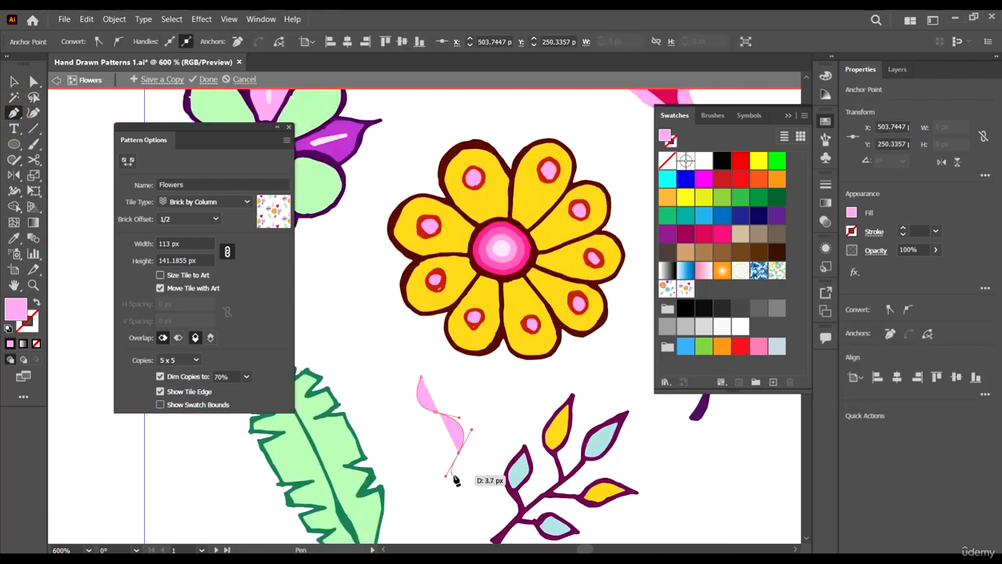
{"action": "key", "text": "shift+x"}
{"action": "key", "text": "v"}
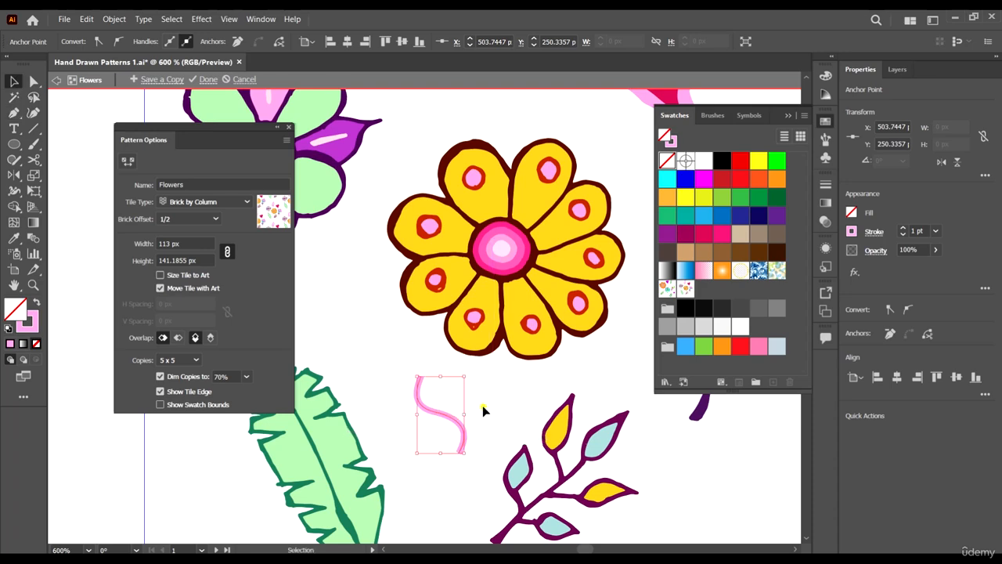
Draw a wavy curve about 9 px wide and 8.5 px high with the Pen tool, between the heart and the yellow flower.
{"action": "left_click", "coordinate": [484, 408]}
{"action": "scroll", "coordinate": [428, 385], "scroll_direction": "down", "scroll_amount": 3}
{"action": "scroll", "coordinate": [528, 378], "scroll_direction": "up", "scroll_amount": 1}
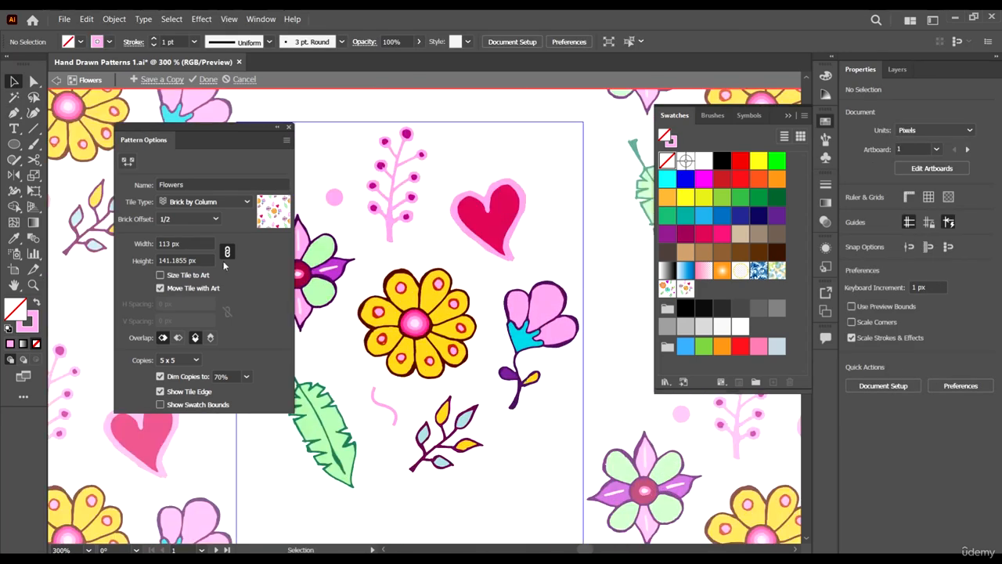
{"action": "left_click", "coordinate": [14, 113]}
{"action": "scroll", "coordinate": [472, 258], "scroll_direction": "up", "scroll_amount": 1}
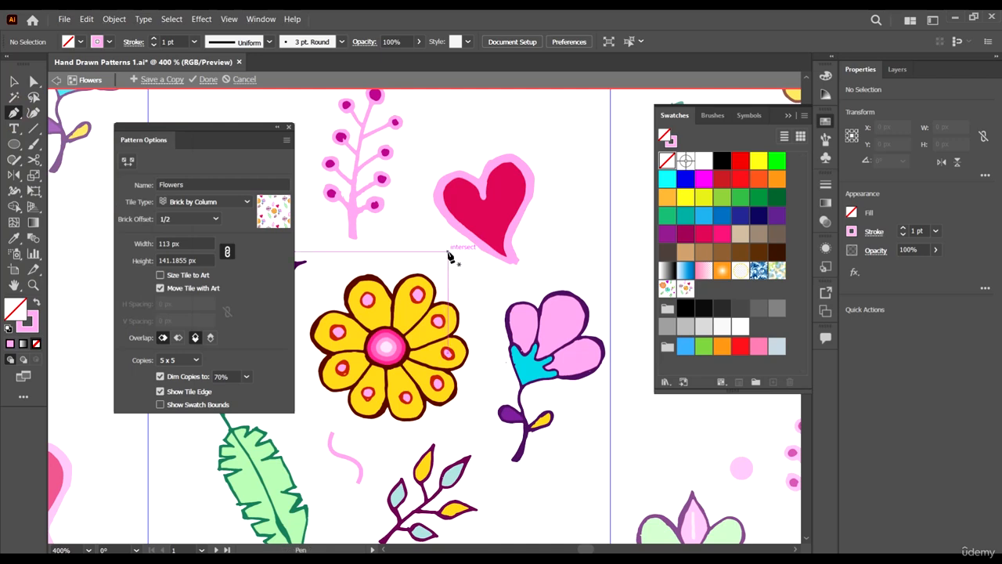
{"action": "left_click_drag", "start_coordinate": [449, 256], "coordinate": [467, 274]}
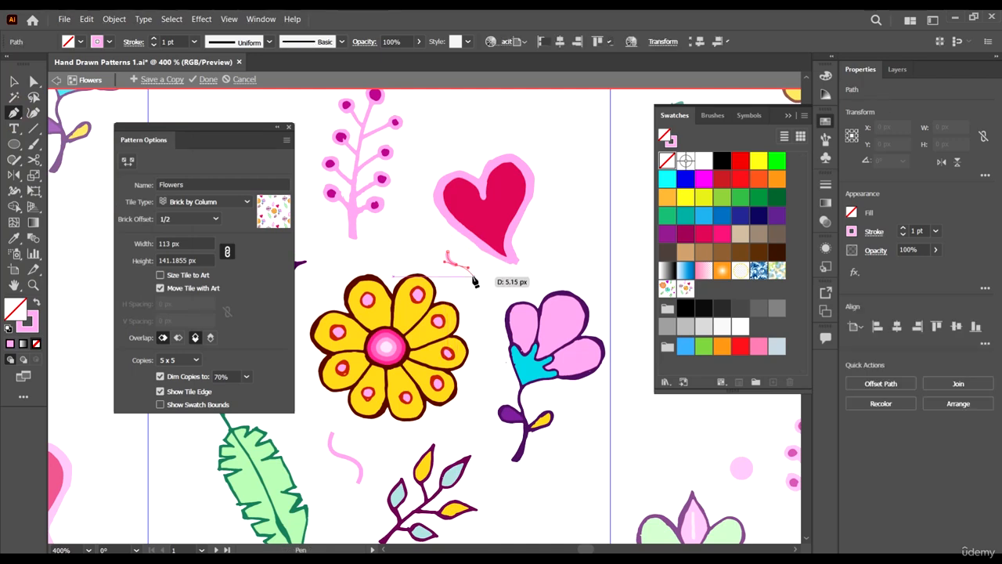
{"action": "left_click", "coordinate": [468, 279]}
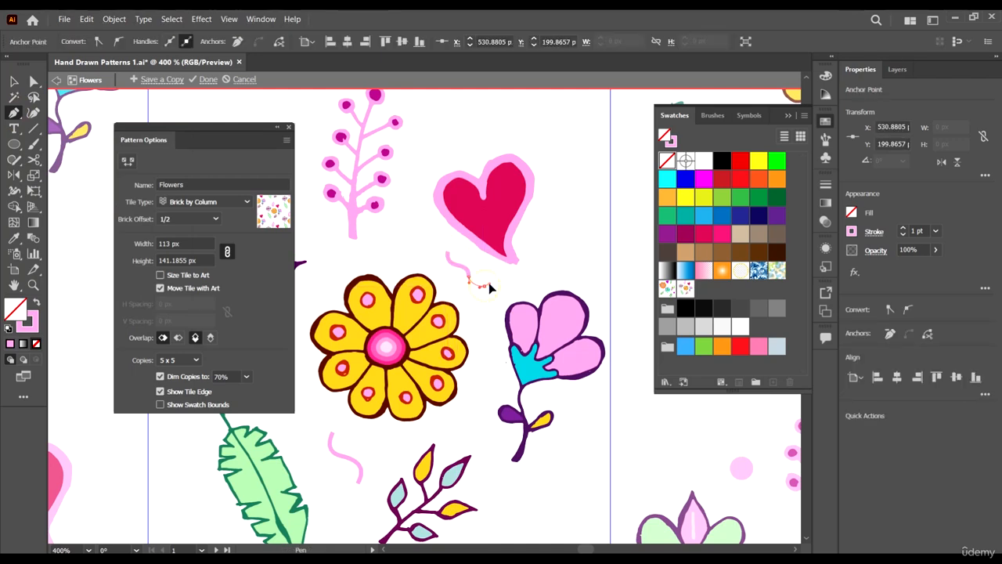
{"action": "left_click", "coordinate": [486, 285]}
{"action": "key", "text": "v"}
{"action": "scroll", "coordinate": [529, 268], "scroll_direction": "down", "scroll_amount": 1}
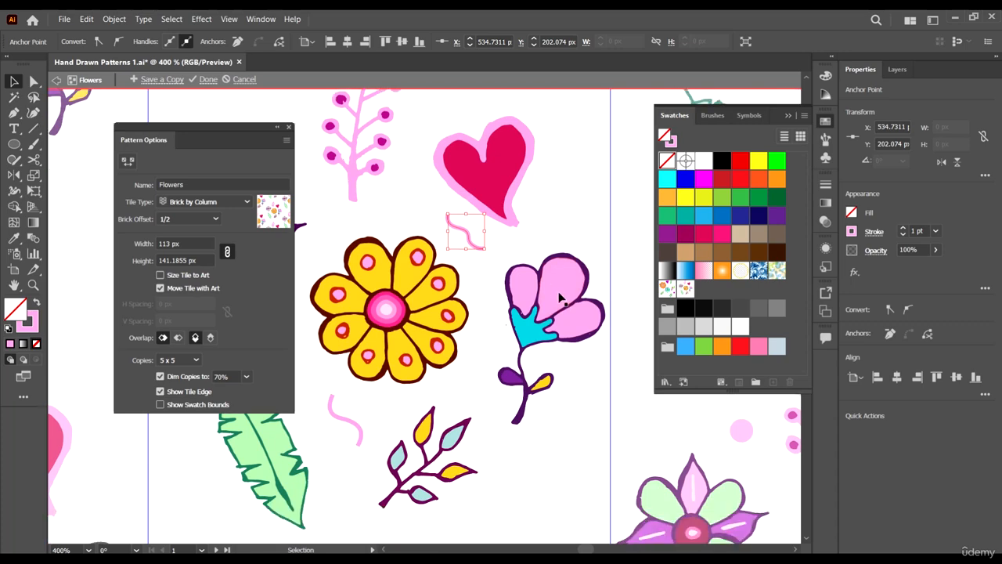
Recolor the new curve's stroke with the dark purple sampled from the pink tulip's outline, without fill, and deselect it.
{"action": "key", "text": "i"}
{"action": "left_click", "coordinate": [601, 307]}
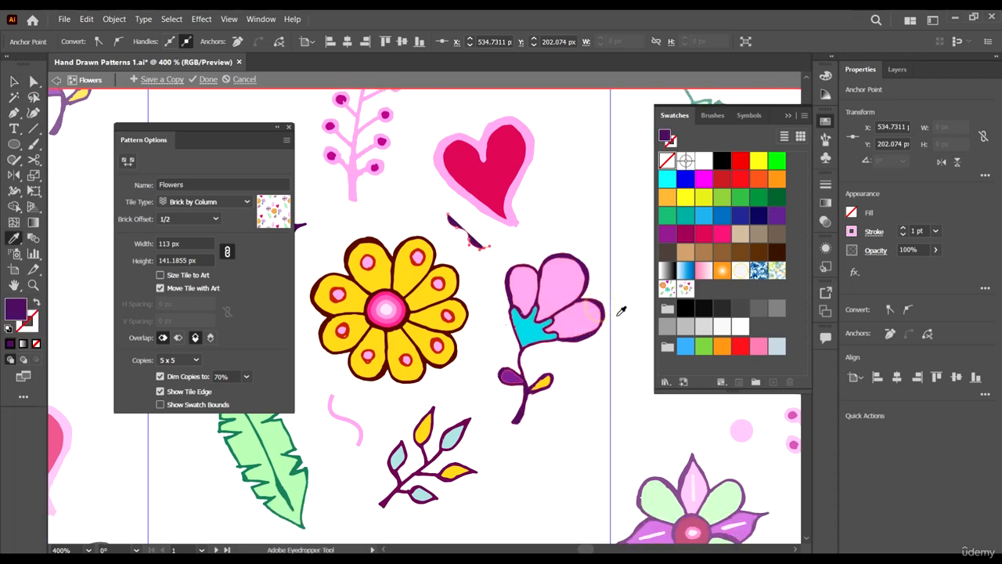
{"action": "key", "text": "shift+x"}
{"action": "key", "text": "v"}
{"action": "left_click", "coordinate": [587, 224]}
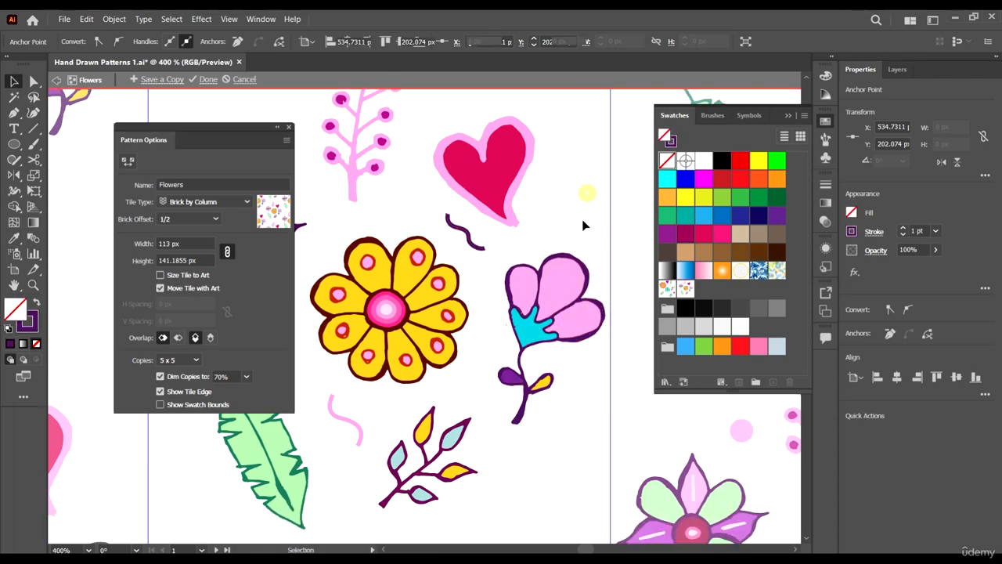
Set the stroke weight of both small curves to 0.25 pt together.
{"action": "scroll", "coordinate": [593, 233], "scroll_direction": "down", "scroll_amount": 2}
{"action": "left_click", "coordinate": [527, 236]}
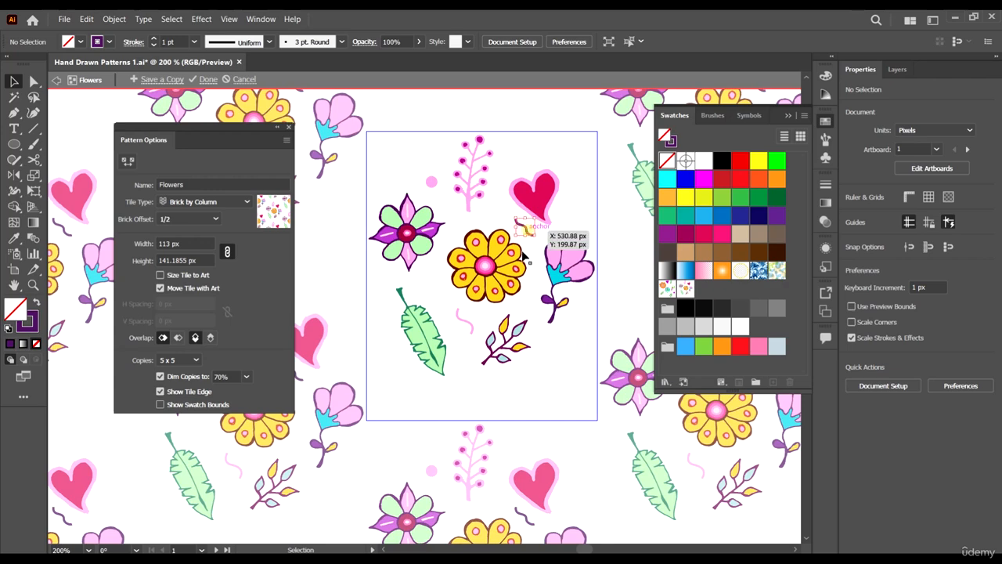
{"action": "left_click", "coordinate": [474, 329], "text": "shift"}
{"action": "left_click", "coordinate": [194, 41]}
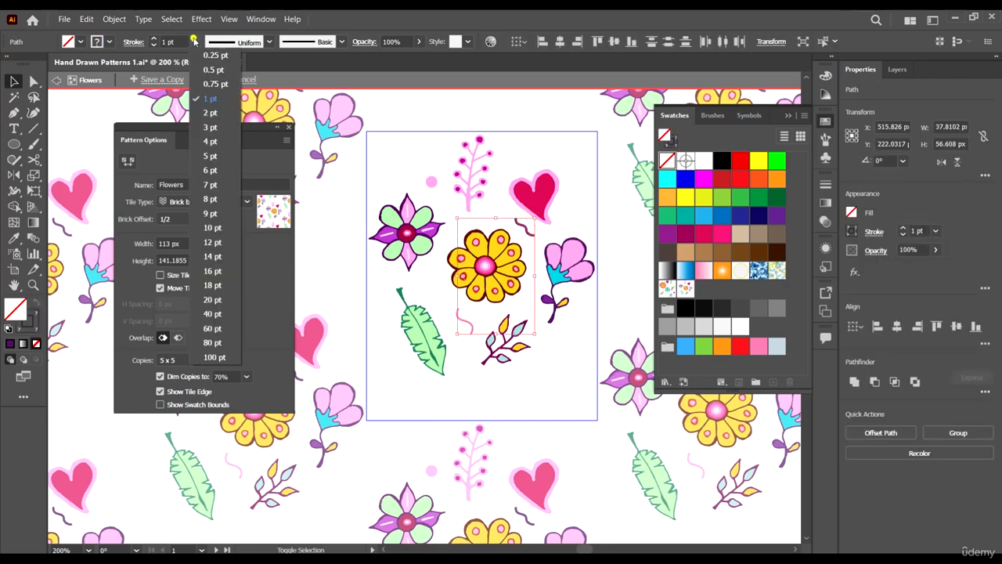
{"action": "left_click", "coordinate": [228, 58]}
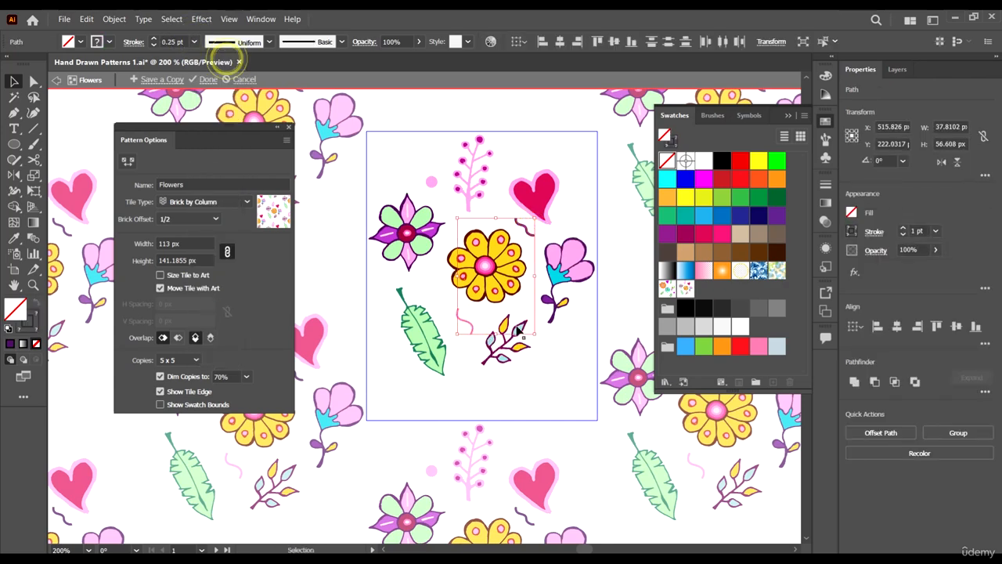
{"action": "left_click", "coordinate": [540, 370]}
{"action": "scroll", "coordinate": [493, 315], "scroll_direction": "up", "scroll_amount": 1}
Set the stroke weight of the pink curve and the dark purple curve to 0.5 pt, one after the other.
{"action": "left_click", "coordinate": [452, 335]}
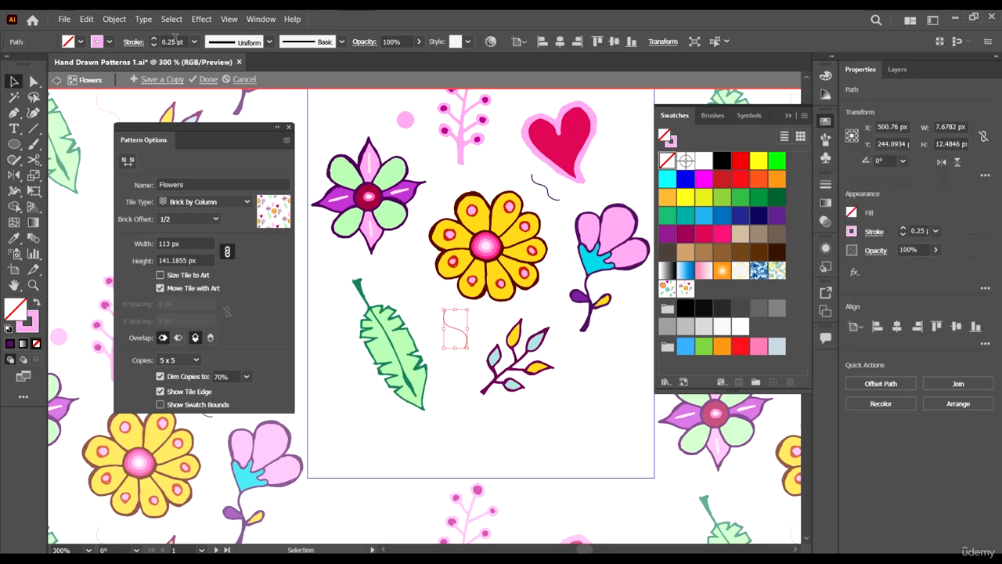
{"action": "left_click", "coordinate": [194, 41]}
{"action": "left_click", "coordinate": [213, 73]}
{"action": "left_click_drag", "start_coordinate": [548, 196], "coordinate": [550, 197]}
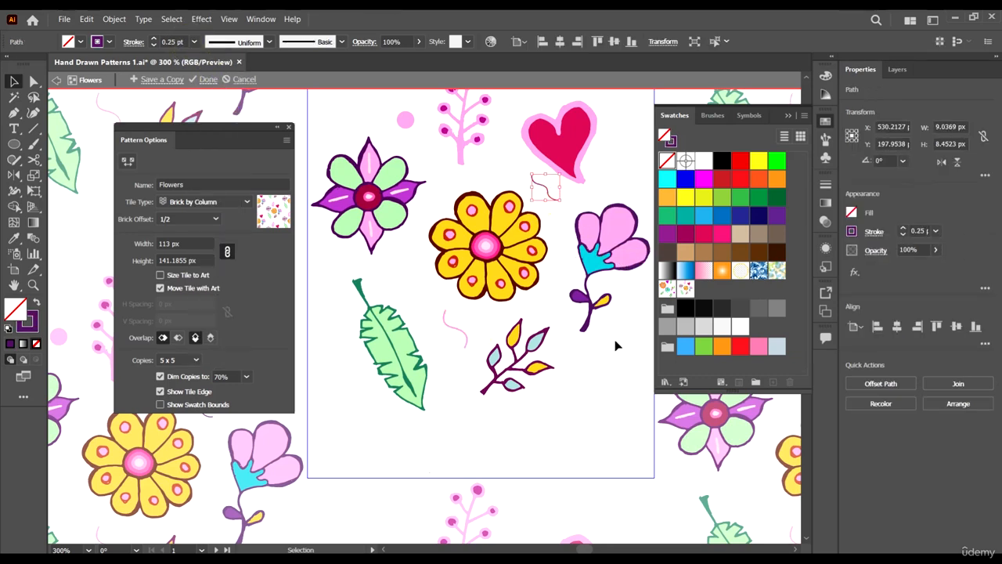
{"action": "left_click", "coordinate": [192, 42]}
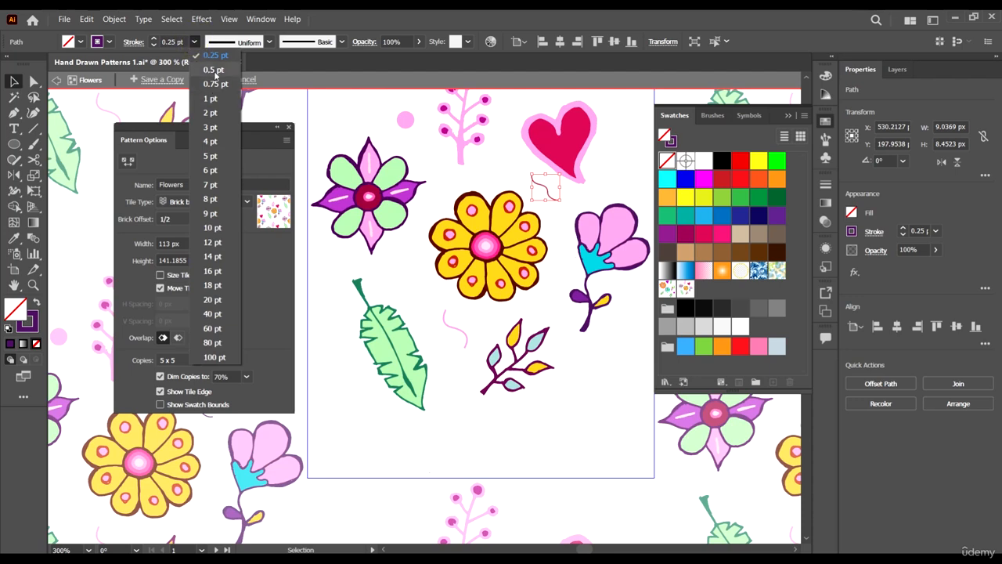
{"action": "left_click", "coordinate": [215, 64]}
Rotate the small pink circle above the purple flower to 0° and deselect it.
{"action": "left_click", "coordinate": [404, 119]}
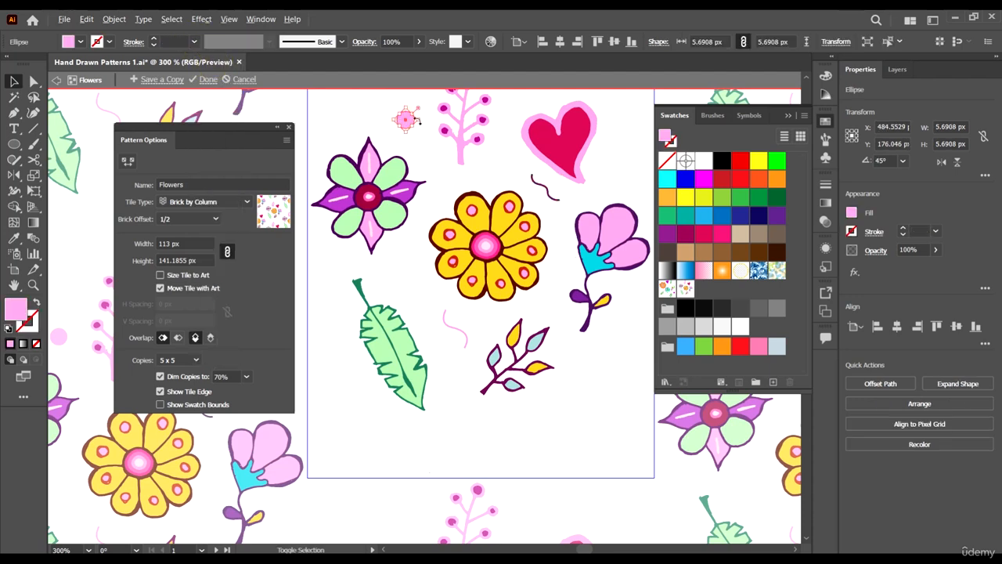
{"action": "left_click_drag", "start_coordinate": [419, 120], "coordinate": [431, 143]}
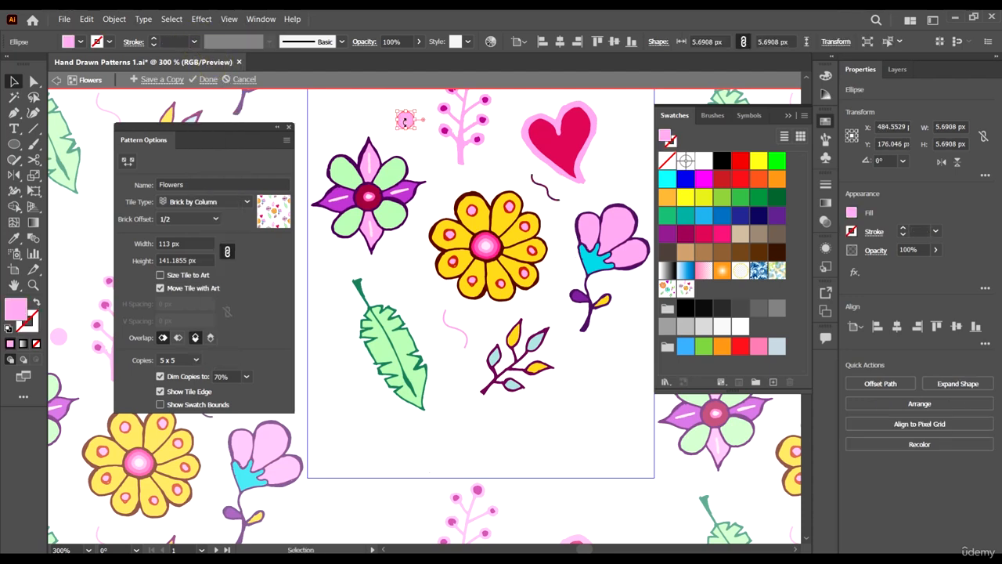
{"action": "left_click", "coordinate": [411, 131]}
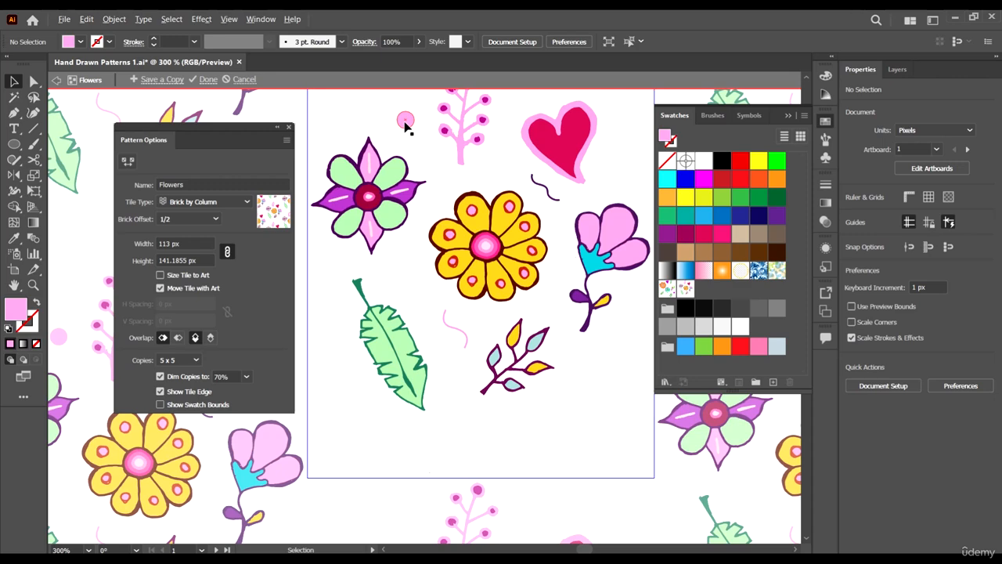
Try to place the pink circle in the gap between the purple and yellow flowers, and undo the move.
{"action": "scroll", "coordinate": [406, 119], "scroll_direction": "up", "scroll_amount": 3}
{"action": "left_click_drag", "start_coordinate": [403, 102], "coordinate": [486, 306]}
{"action": "scroll", "coordinate": [485, 293], "scroll_direction": "down", "scroll_amount": 5}
{"action": "scroll", "coordinate": [486, 291], "scroll_direction": "down", "scroll_amount": 1}
{"action": "scroll", "coordinate": [492, 260], "scroll_direction": "up", "scroll_amount": 2}
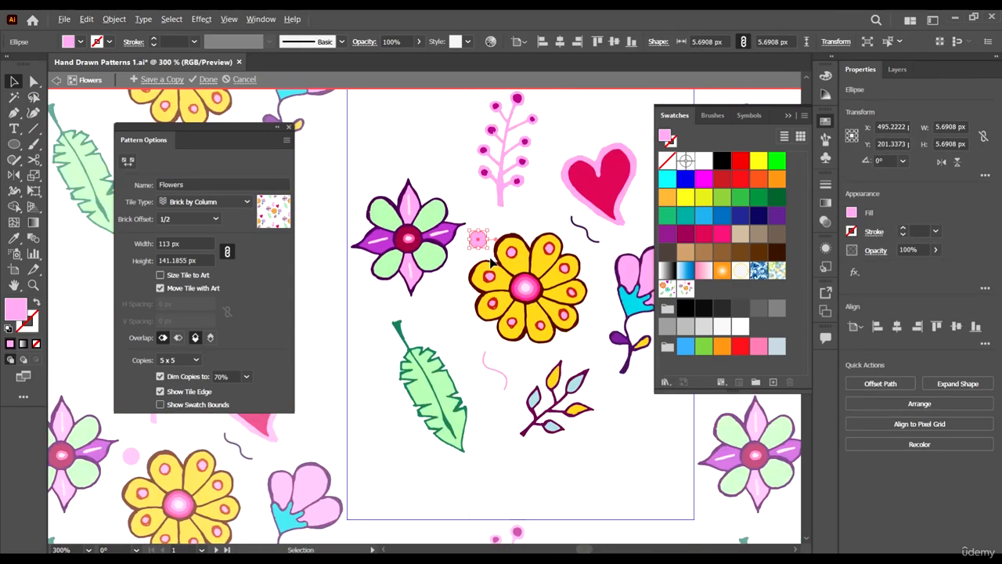
{"action": "left_click_drag", "start_coordinate": [479, 239], "coordinate": [446, 162]}
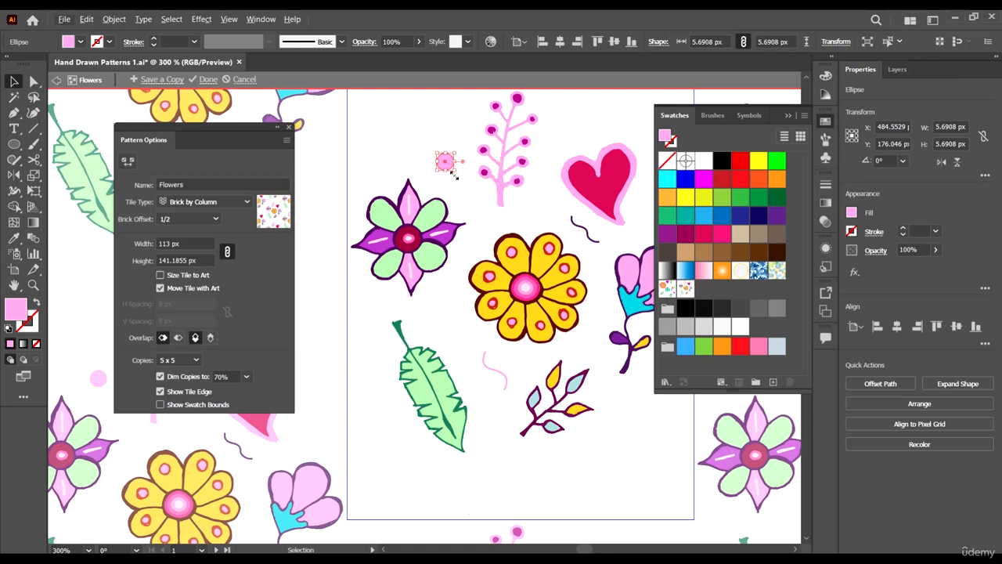
{"action": "left_click", "coordinate": [462, 187]}
Duplicate the pink circle into the gap between the purple flower and the green leaf.
{"action": "left_click", "coordinate": [440, 160]}
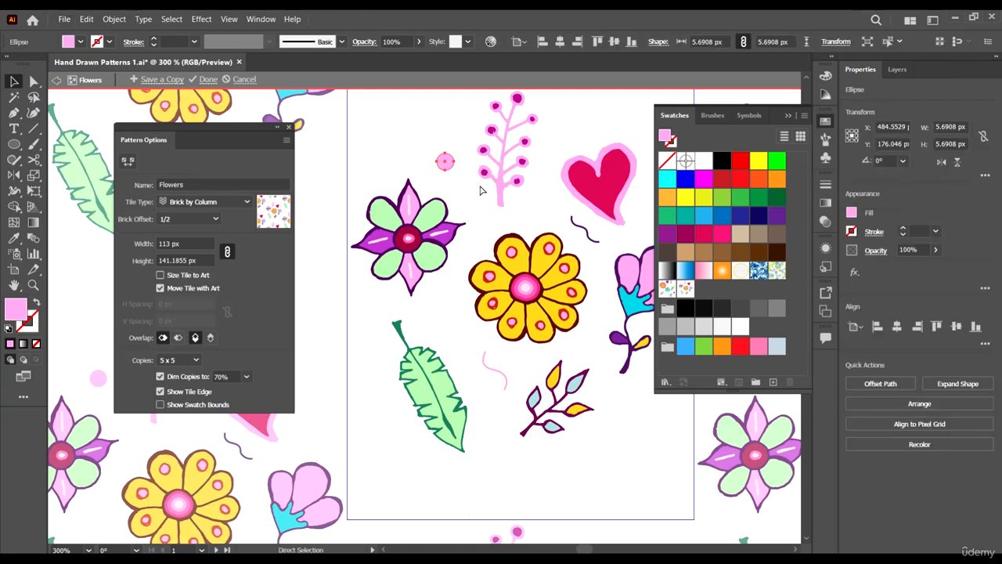
{"action": "left_click", "coordinate": [479, 192]}
{"action": "left_click_drag", "start_coordinate": [446, 165], "coordinate": [443, 317]}
{"action": "scroll", "coordinate": [461, 273], "scroll_direction": "down", "scroll_amount": 1}
{"action": "scroll", "coordinate": [462, 271], "scroll_direction": "down", "scroll_amount": 1}
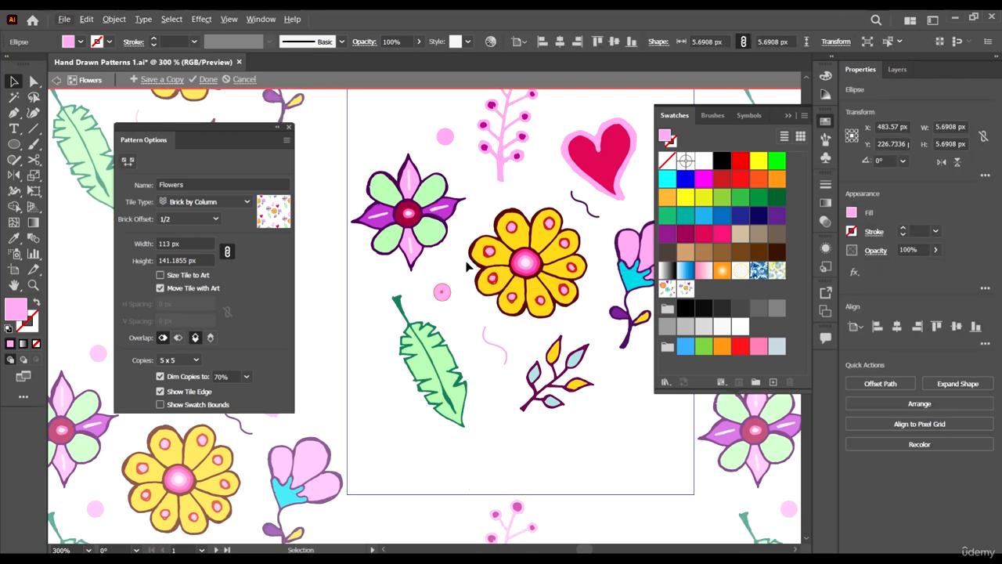
Fill the duplicated circle with the vivid purple sampled from the purple flower's petal, and deselect it.
{"action": "key", "text": "i"}
{"action": "left_click", "coordinate": [507, 273]}
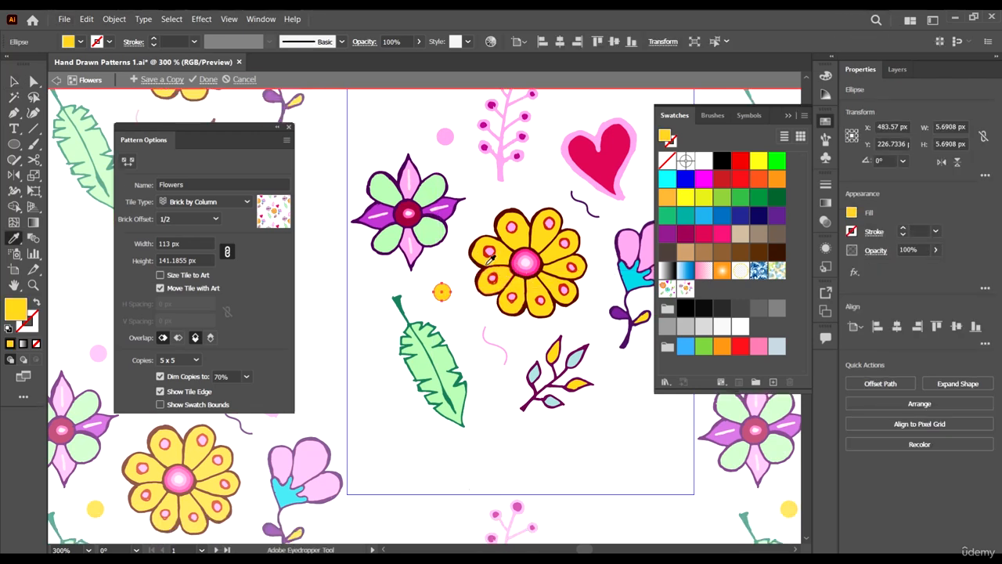
{"action": "left_click", "coordinate": [450, 208]}
{"action": "key", "text": "v"}
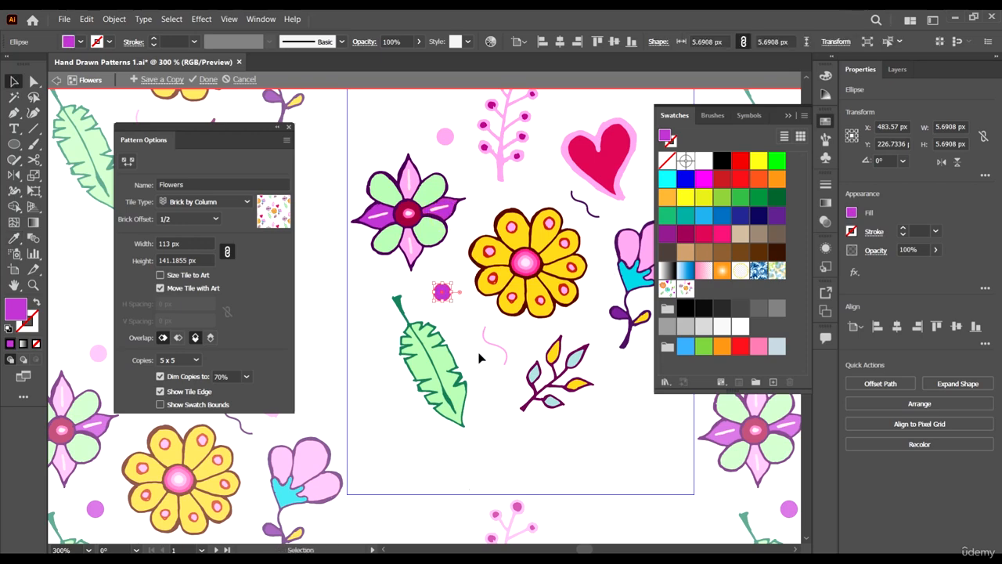
{"action": "left_click", "coordinate": [474, 345]}
Examine the repeating pattern from afar and up close for remaining gaps around the tile.
{"action": "key", "text": "ctrl+minus"}
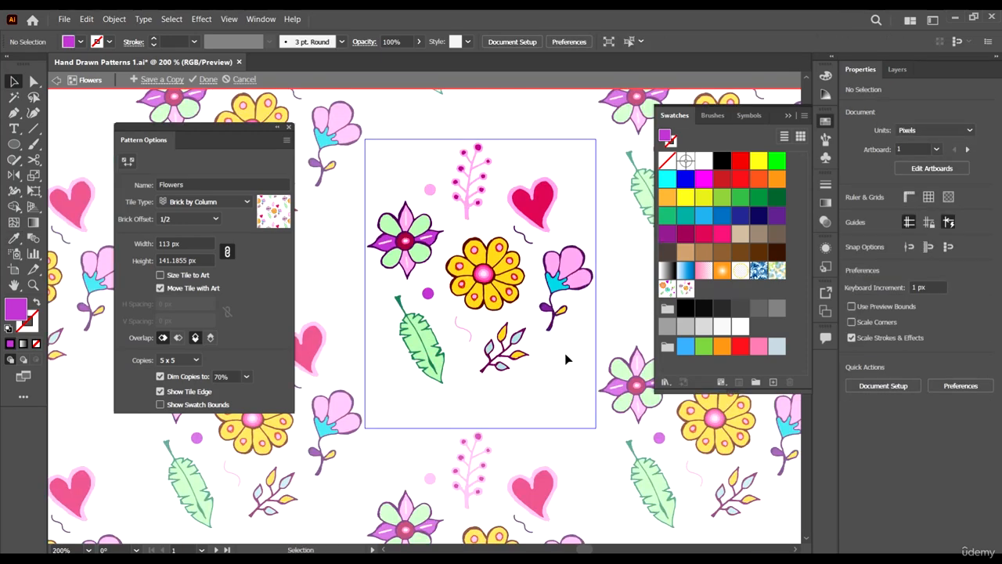
{"action": "scroll", "coordinate": [470, 335], "scroll_direction": "down", "scroll_amount": 4}
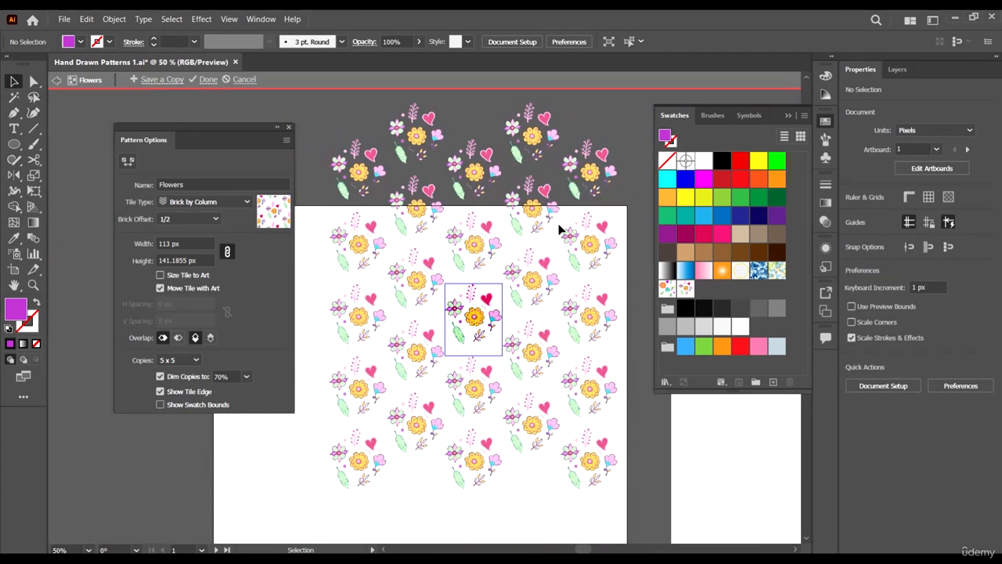
{"action": "scroll", "coordinate": [519, 149], "scroll_direction": "up", "scroll_amount": 2}
{"action": "scroll", "coordinate": [507, 282], "scroll_direction": "down", "scroll_amount": 5}
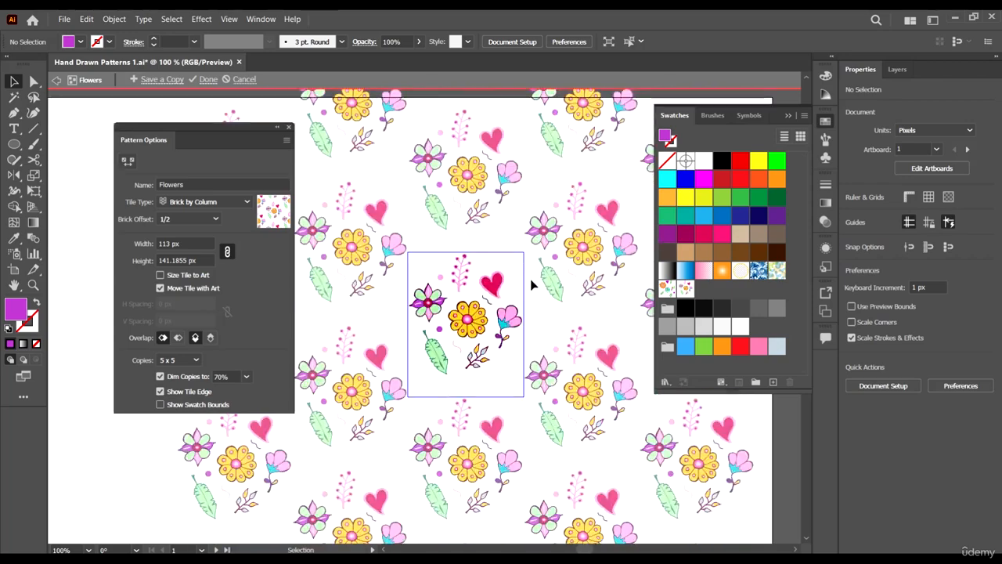
{"action": "scroll", "coordinate": [509, 206], "scroll_direction": "up", "scroll_amount": 2}
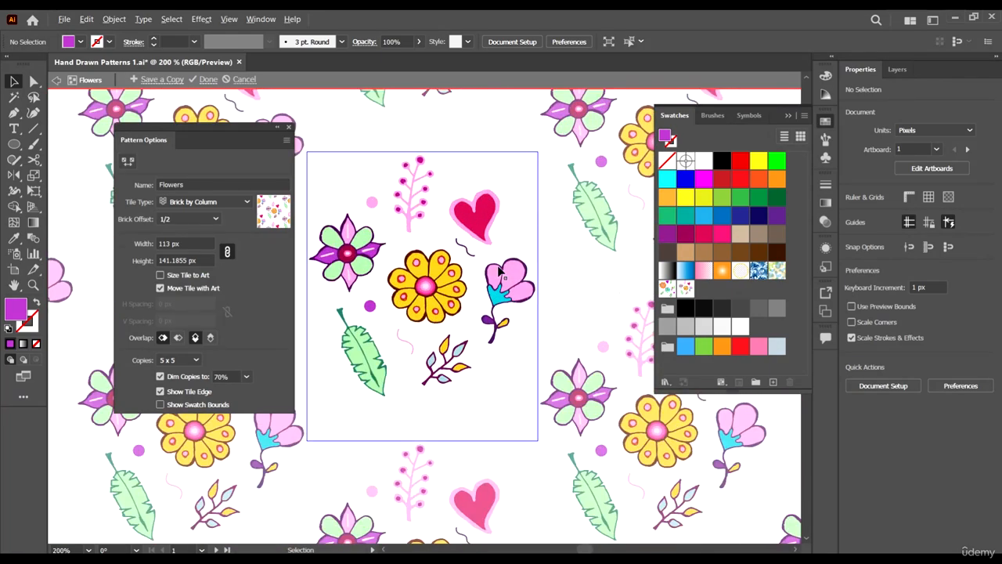
{"action": "scroll", "coordinate": [499, 270], "scroll_direction": "down", "scroll_amount": 4}
{"action": "scroll", "coordinate": [546, 318], "scroll_direction": "down", "scroll_amount": 2}
{"action": "scroll", "coordinate": [501, 235], "scroll_direction": "up", "scroll_amount": 3}
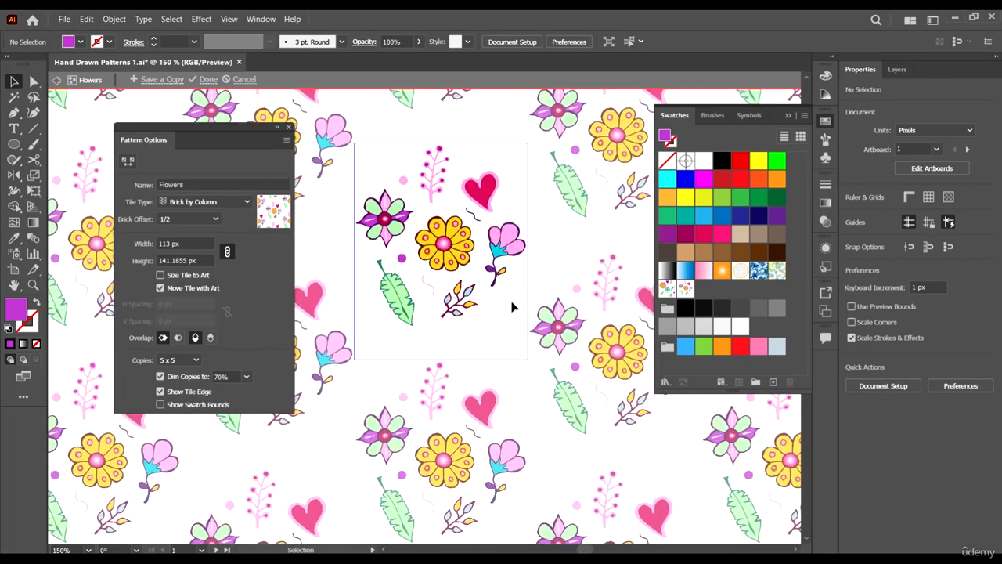
{"action": "scroll", "coordinate": [515, 305], "scroll_direction": "down", "scroll_amount": 2}
{"action": "scroll", "coordinate": [493, 298], "scroll_direction": "up", "scroll_amount": 2}
{"action": "scroll", "coordinate": [428, 306], "scroll_direction": "up", "scroll_amount": 1}
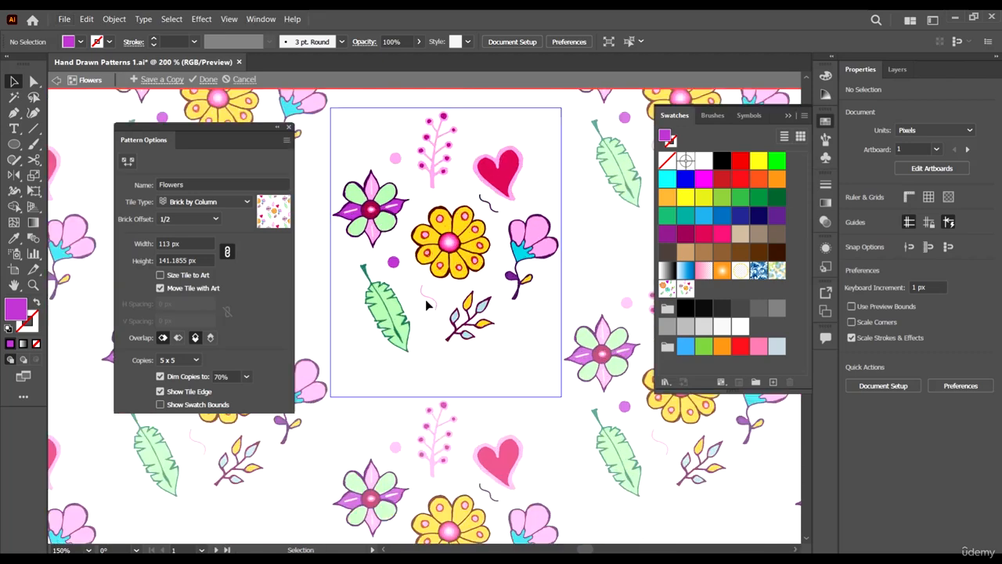
{"action": "scroll", "coordinate": [428, 305], "scroll_direction": "up", "scroll_amount": 1}
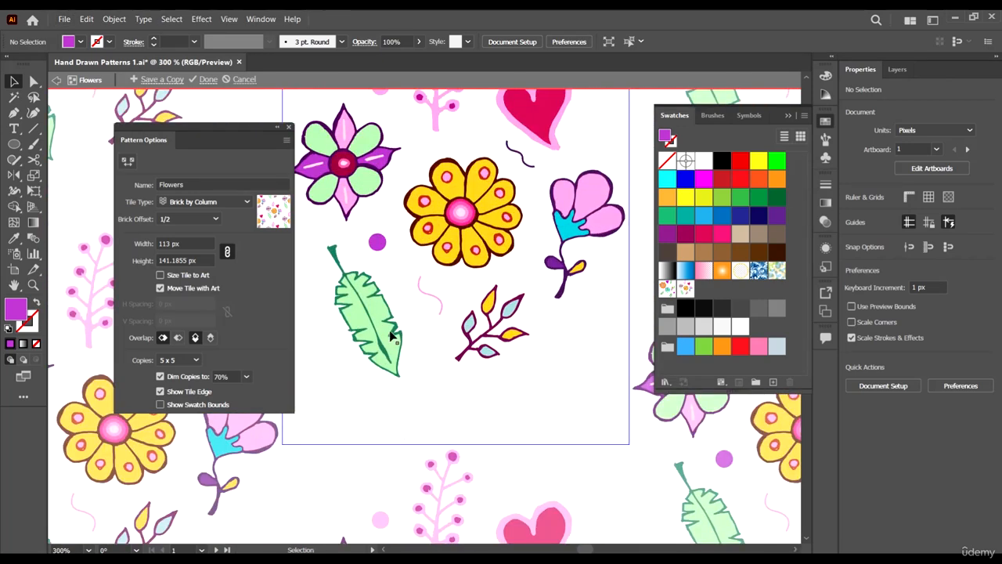
{"action": "left_click", "coordinate": [32, 129]}
{"action": "left_click", "coordinate": [503, 395]}
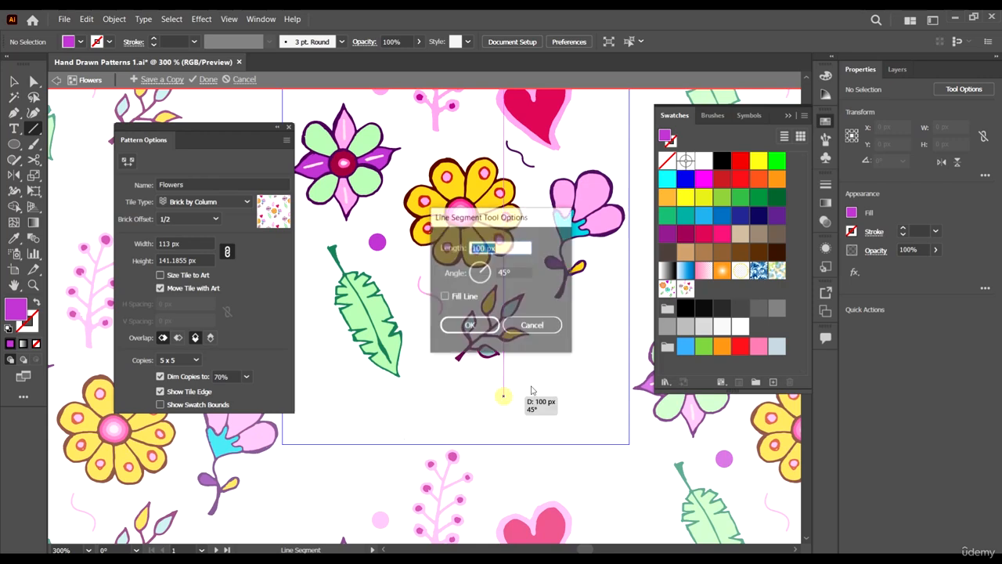
{"action": "left_click", "coordinate": [533, 330]}
Try a short curved Paintbrush stroke in 1 pt purple below the leafy branch, and undo it.
{"action": "left_click", "coordinate": [34, 145]}
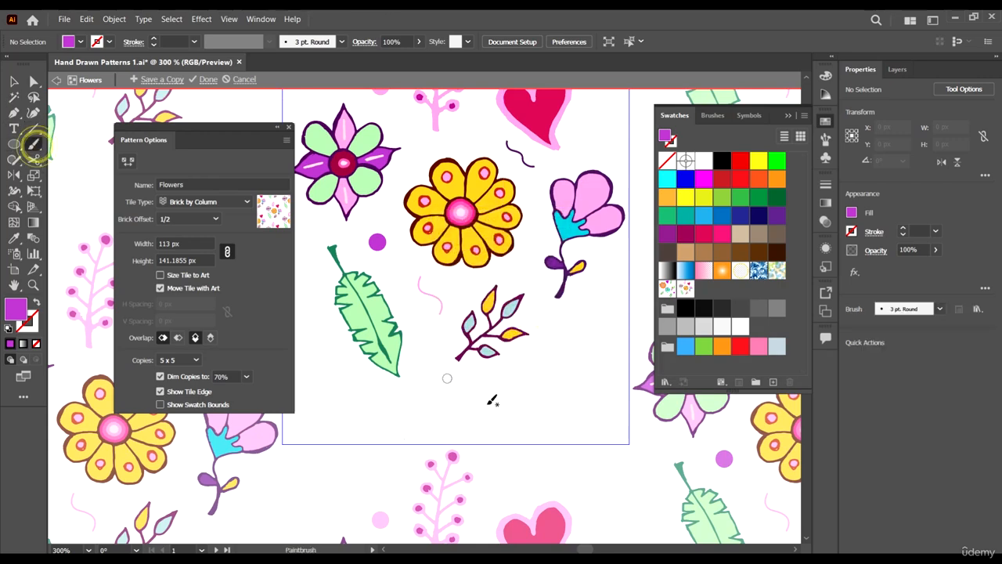
{"action": "left_click_drag", "start_coordinate": [505, 400], "coordinate": [527, 390]}
{"action": "scroll", "coordinate": [537, 376], "scroll_direction": "down", "scroll_amount": 2}
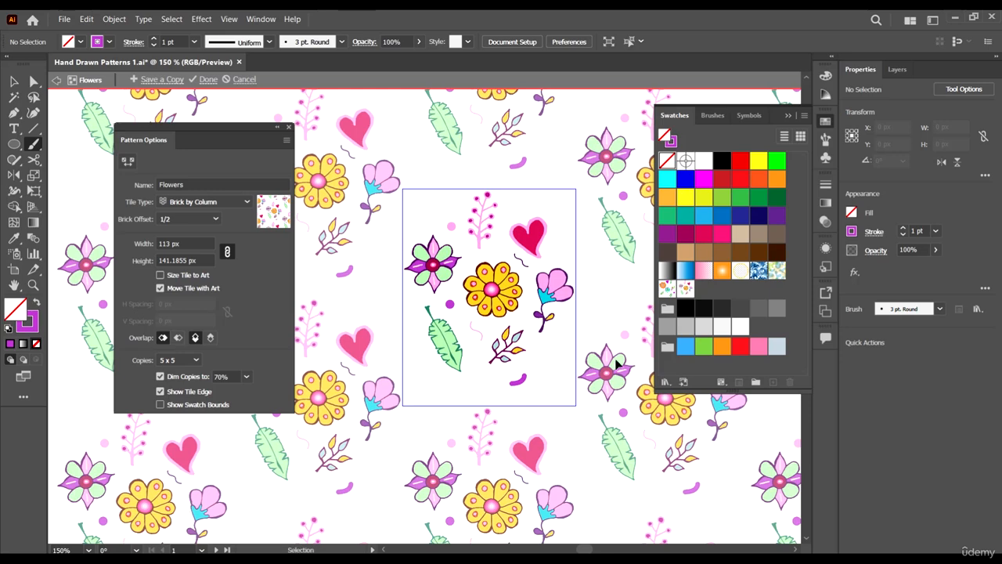
{"action": "key", "text": "shift+x"}
Set the stroke weight to 0.25 pt and paint a short slanted purple Paintbrush stroke below the leafy branch.
{"action": "left_click", "coordinate": [194, 42]}
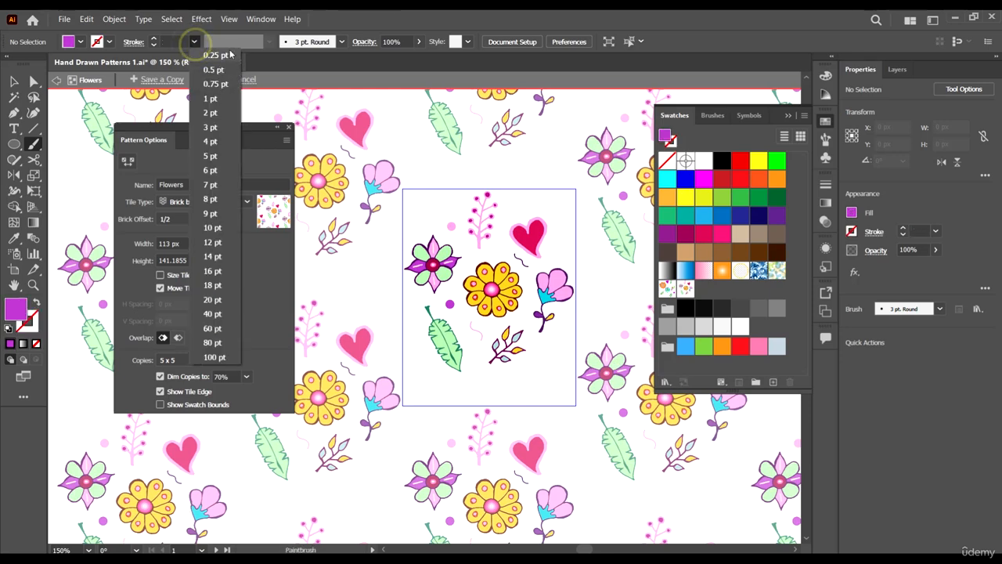
{"action": "left_click", "coordinate": [229, 54]}
{"action": "scroll", "coordinate": [557, 407], "scroll_direction": "up", "scroll_amount": 1}
{"action": "left_click_drag", "start_coordinate": [515, 383], "coordinate": [533, 365]}
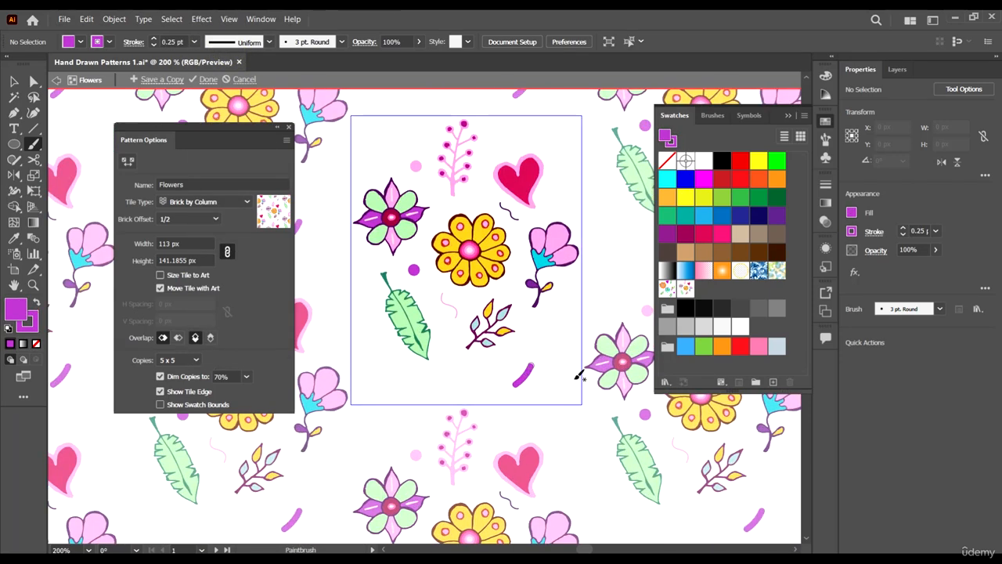
{"action": "scroll", "coordinate": [345, 249], "scroll_direction": "up", "scroll_amount": 1}
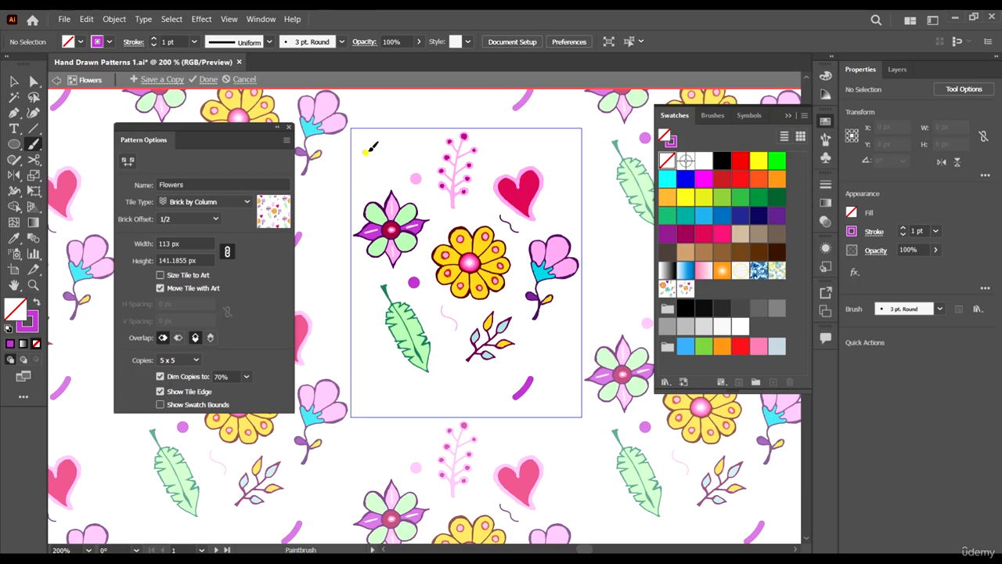
Paint a small wavy purple Paintbrush stroke above the purple flower, undoing the first attempt.
{"action": "left_click_drag", "start_coordinate": [398, 143], "coordinate": [397, 146]}
{"action": "key", "text": "ctrl+z"}
{"action": "left_click_drag", "start_coordinate": [405, 149], "coordinate": [404, 149]}
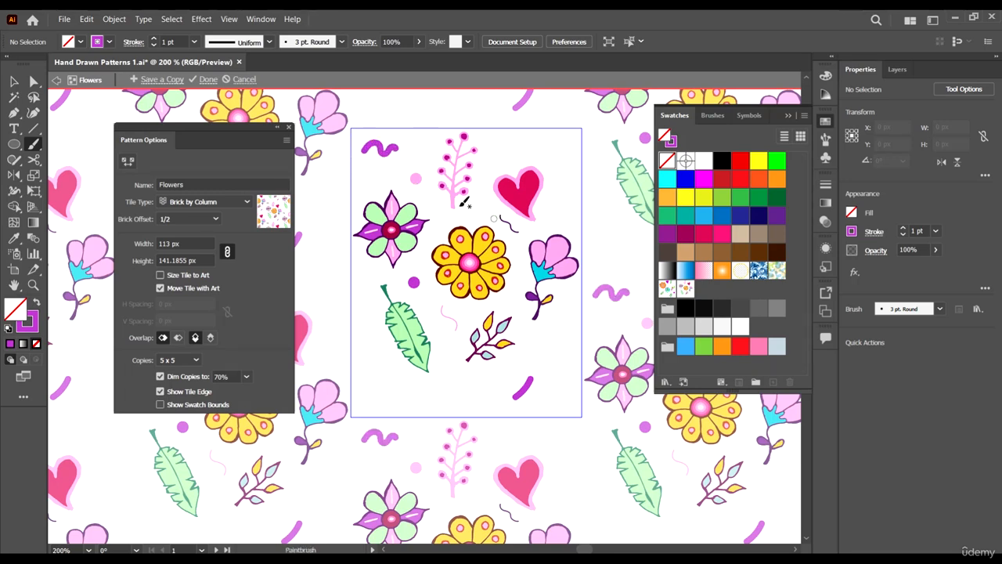
Set the stroke weight of the wavy stroke and the short slanted stroke to 0.75 pt and deselect them.
{"action": "left_click", "coordinate": [22, 81]}
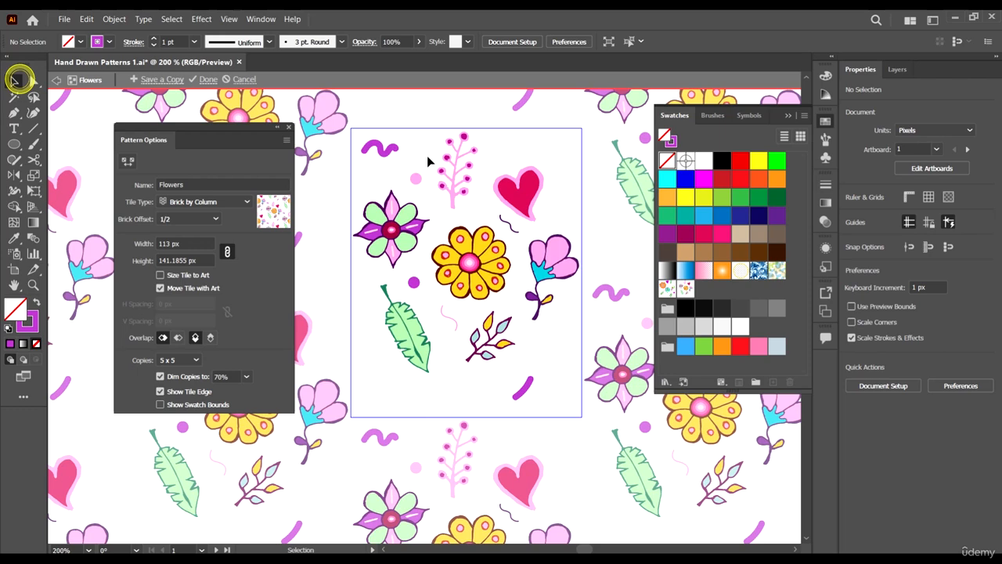
{"action": "left_click", "coordinate": [380, 147]}
{"action": "left_click", "coordinate": [520, 387], "text": "shift"}
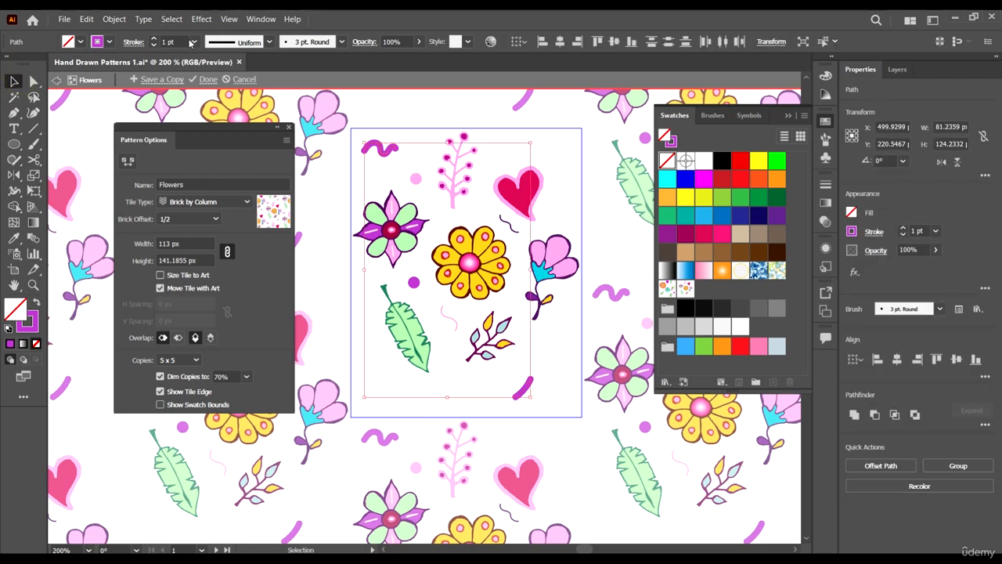
{"action": "left_click", "coordinate": [191, 43]}
{"action": "left_click", "coordinate": [202, 54]}
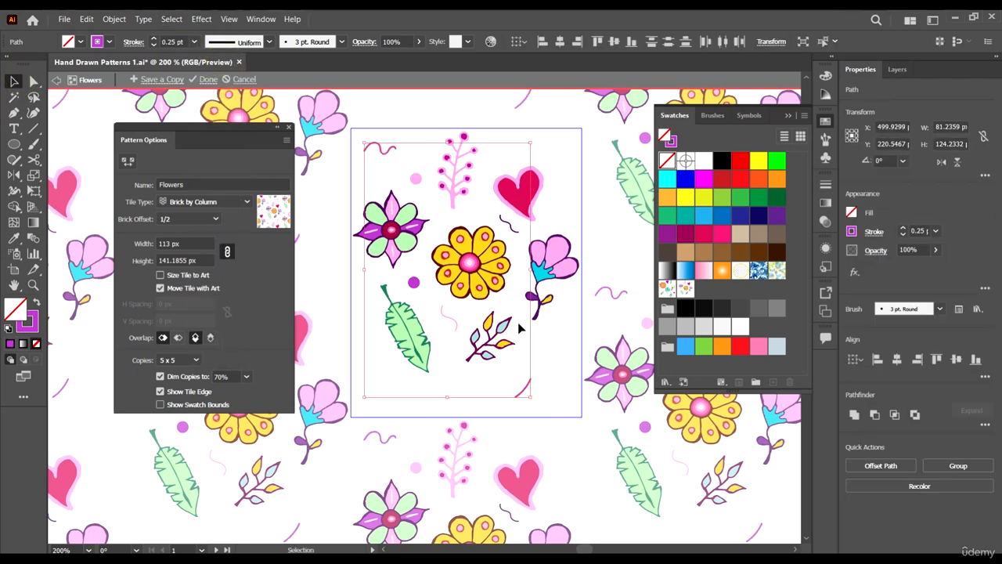
{"action": "left_click", "coordinate": [194, 42]}
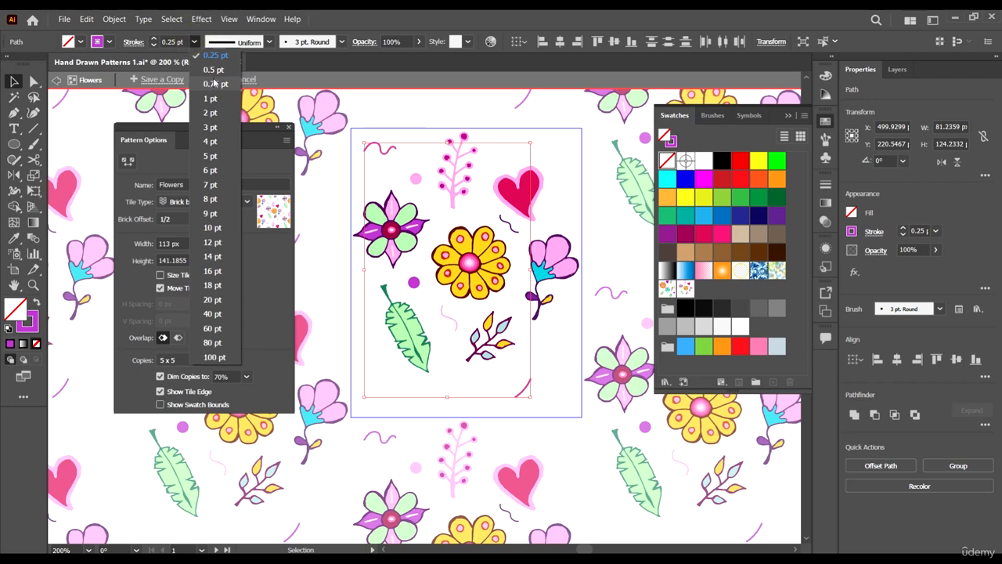
{"action": "left_click", "coordinate": [215, 84]}
{"action": "left_click", "coordinate": [547, 397]}
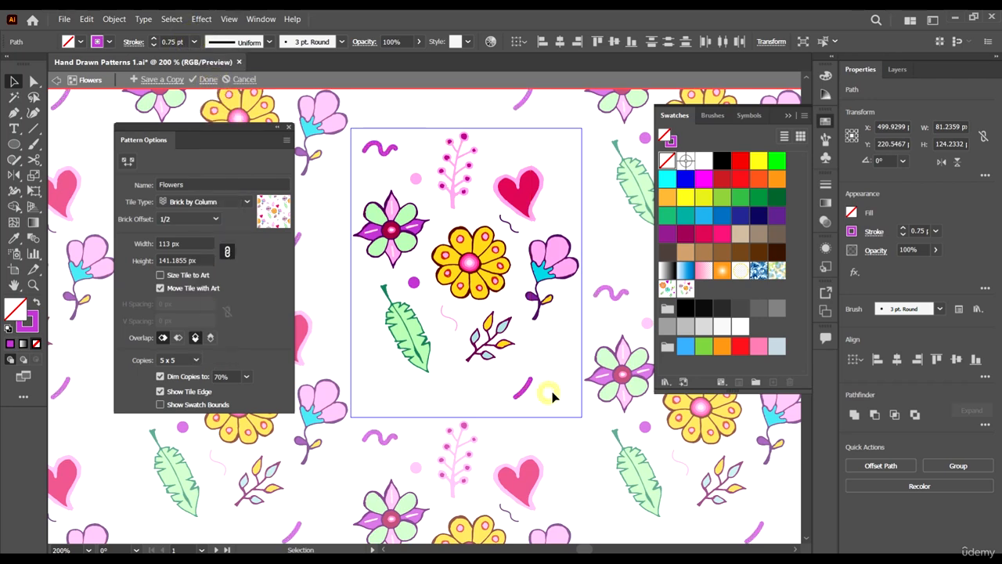
Shift the wavy stroke closer to the purple flower and rotate it more upright.
{"action": "left_click_drag", "start_coordinate": [386, 161], "coordinate": [389, 167]}
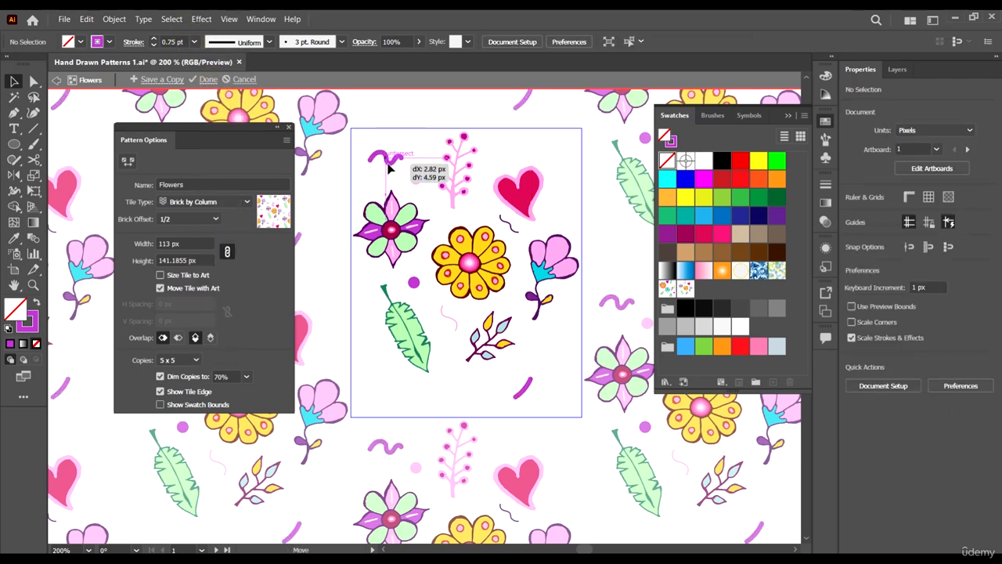
{"action": "left_click", "coordinate": [547, 389]}
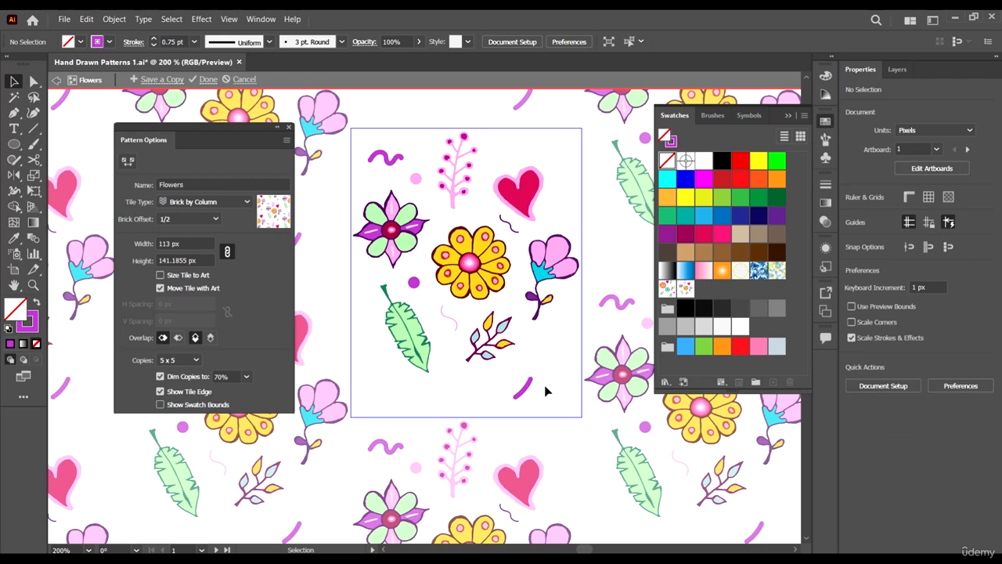
{"action": "scroll", "coordinate": [544, 383], "scroll_direction": "up", "scroll_amount": 2}
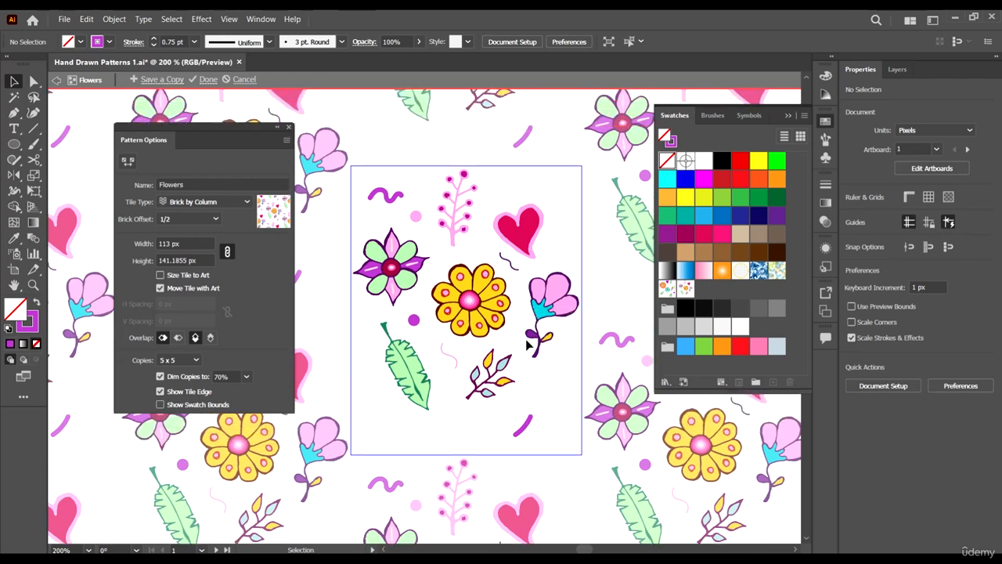
{"action": "mouse_move", "coordinate": [386, 196]}
{"action": "left_mouse_down"}
{"action": "mouse_move", "coordinate": [399, 177]}
{"action": "mouse_move", "coordinate": [407, 196]}
{"action": "mouse_move", "coordinate": [382, 220]}
{"action": "mouse_move", "coordinate": [389, 208]}
{"action": "left_mouse_up"}
{"action": "left_click", "coordinate": [568, 407]}
Rotate the short slanted stroke to slope the opposite way and move it beside the leafy branch.
{"action": "mouse_move", "coordinate": [528, 441]}
{"action": "left_mouse_down"}
{"action": "mouse_move", "coordinate": [509, 412]}
{"action": "mouse_move", "coordinate": [535, 403]}
{"action": "mouse_move", "coordinate": [540, 413]}
{"action": "mouse_move", "coordinate": [561, 386]}
{"action": "left_mouse_up"}
{"action": "left_click", "coordinate": [523, 432]}
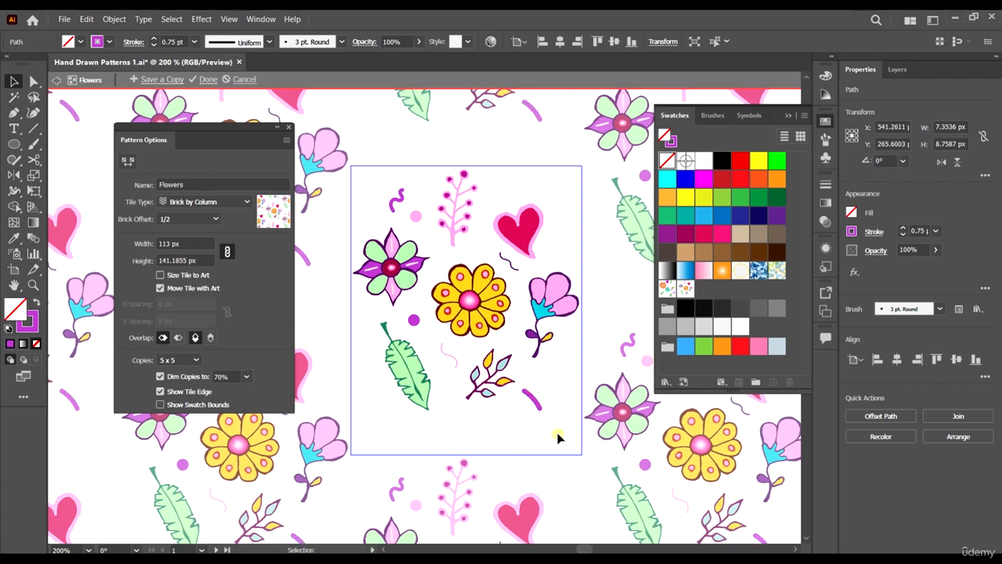
{"action": "left_click", "coordinate": [556, 433]}
Enlarge the yellow flower in the middle of the tile to about 41 px wide and deselect it.
{"action": "scroll", "coordinate": [569, 383], "scroll_direction": "down", "scroll_amount": 2}
{"action": "scroll", "coordinate": [518, 359], "scroll_direction": "down", "scroll_amount": 1}
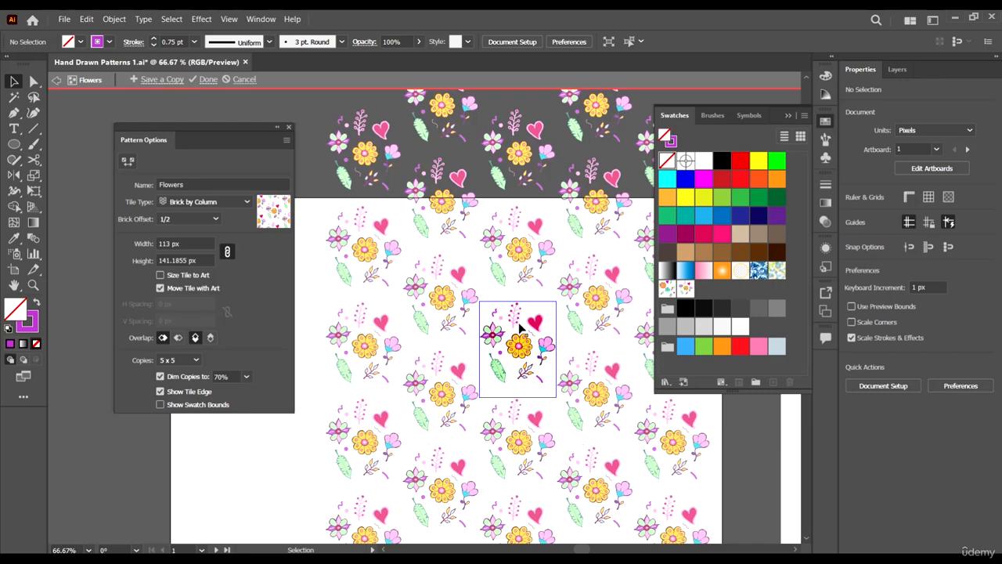
{"action": "scroll", "coordinate": [522, 326], "scroll_direction": "up", "scroll_amount": 2}
{"action": "scroll", "coordinate": [530, 320], "scroll_direction": "up", "scroll_amount": 3}
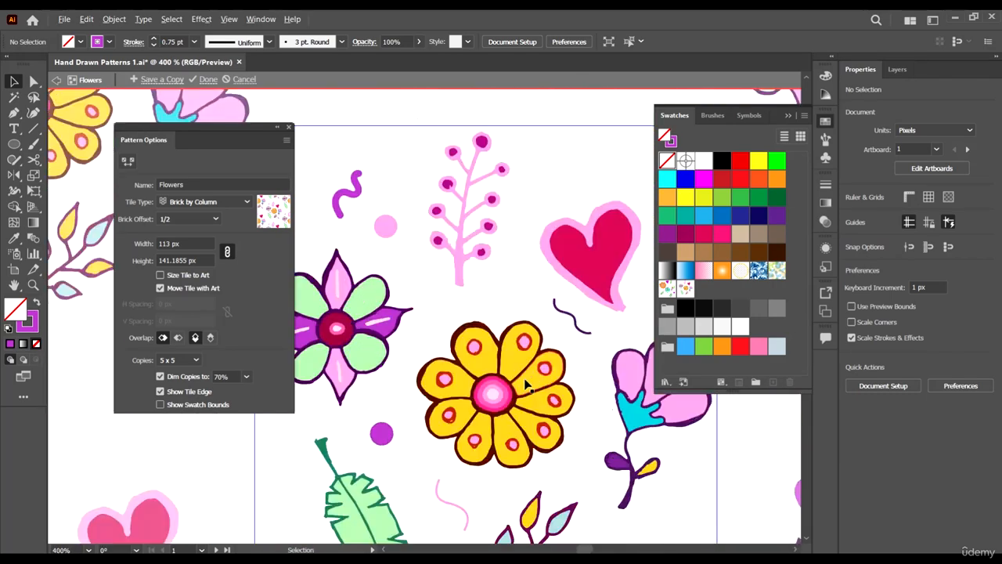
{"action": "left_click", "coordinate": [529, 386]}
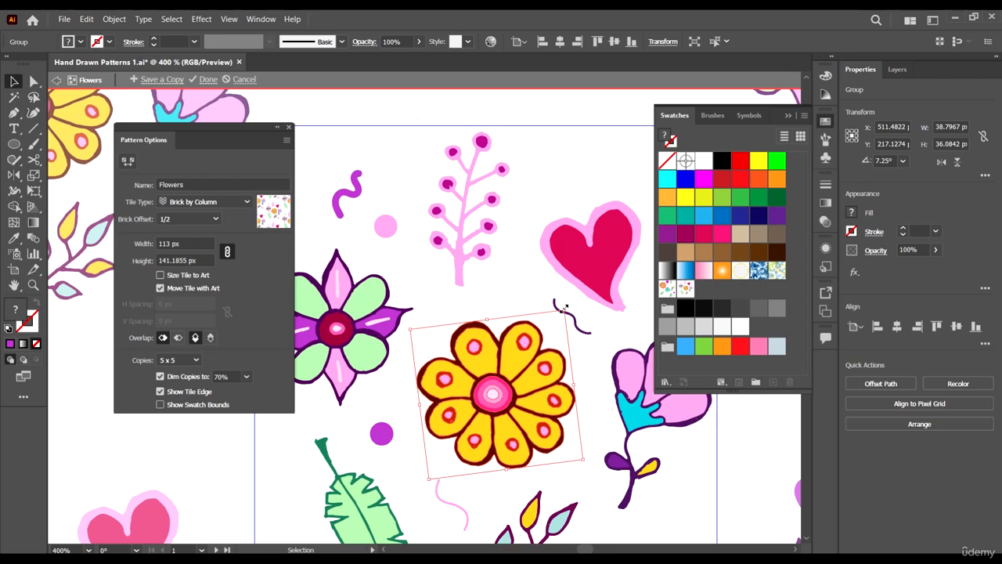
{"action": "left_click_drag", "start_coordinate": [564, 308], "coordinate": [573, 304]}
{"action": "scroll", "coordinate": [536, 302], "scroll_direction": "down", "scroll_amount": 2}
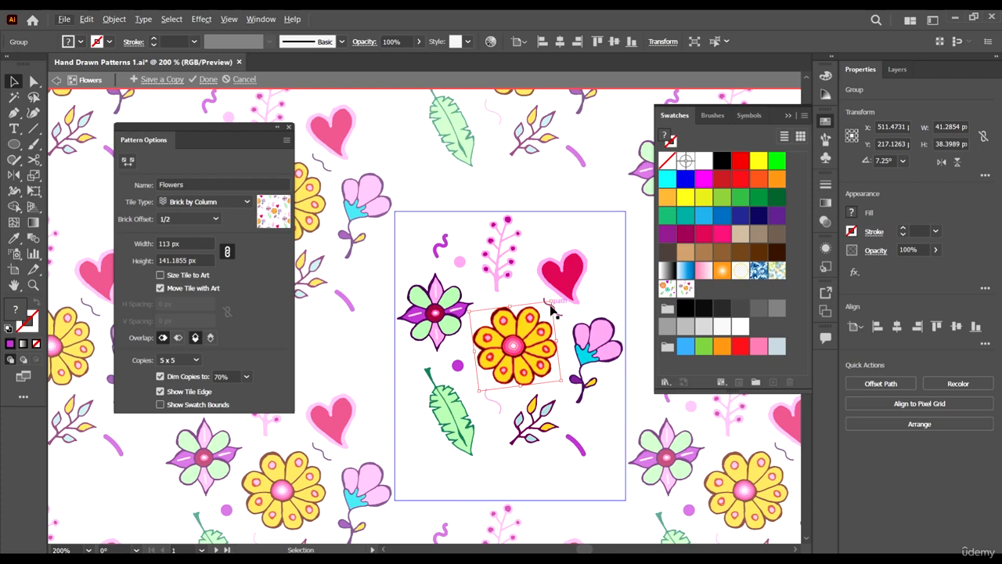
{"action": "scroll", "coordinate": [565, 358], "scroll_direction": "down", "scroll_amount": 5}
{"action": "scroll", "coordinate": [564, 359], "scroll_direction": "right", "scroll_amount": 4}
{"action": "scroll", "coordinate": [562, 359], "scroll_direction": "up", "scroll_amount": 2}
{"action": "left_click", "coordinate": [551, 369]}
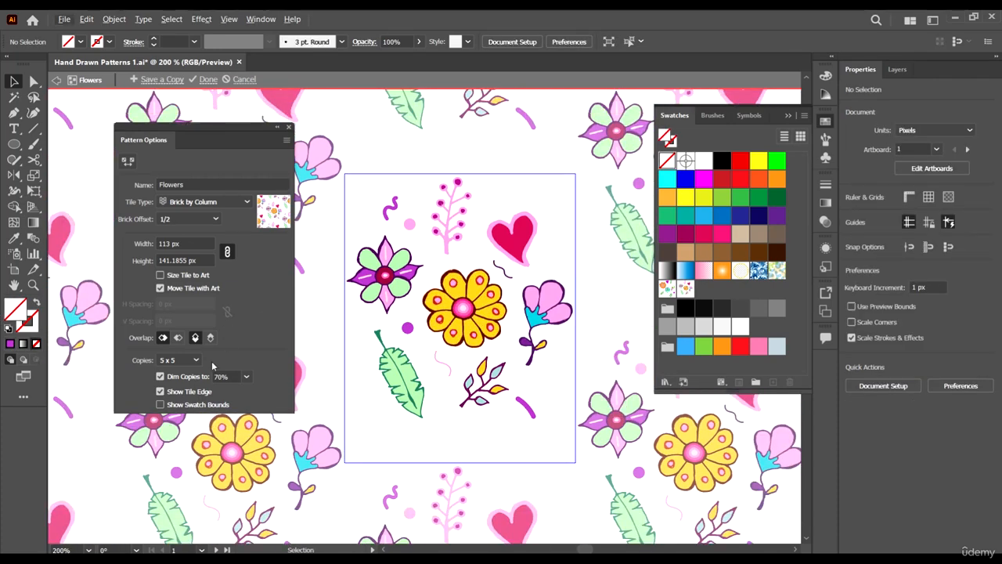
Set the pattern preview to 9 x 9 copies and examine the repeat from afar and up close.
{"action": "left_click", "coordinate": [187, 361]}
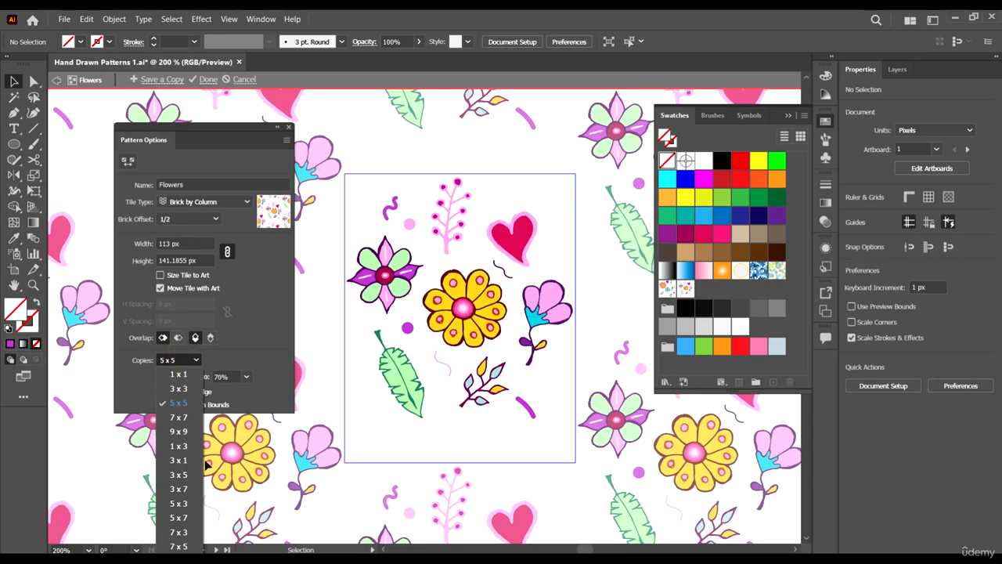
{"action": "left_click", "coordinate": [245, 435]}
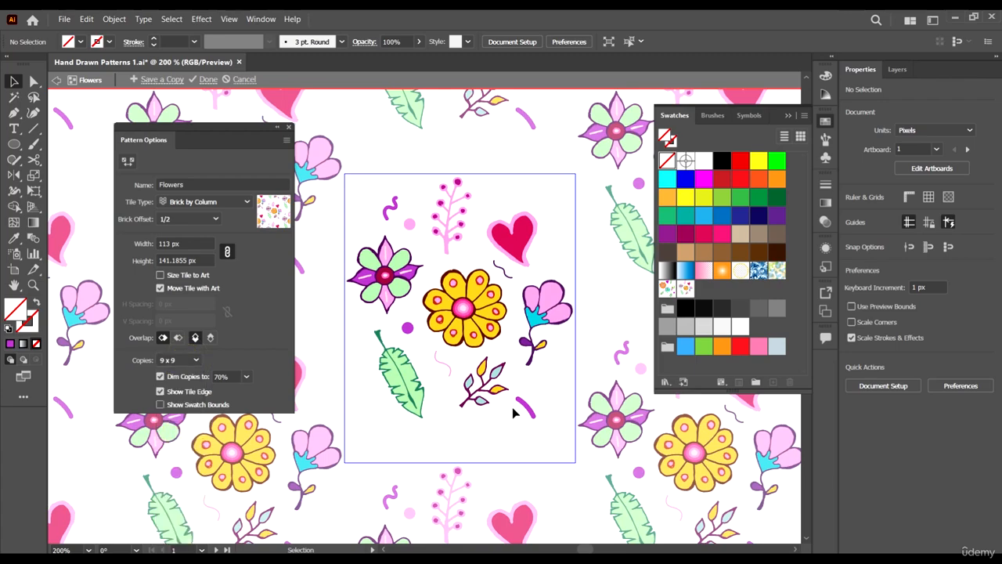
{"action": "scroll", "coordinate": [514, 409], "scroll_direction": "down", "scroll_amount": 6}
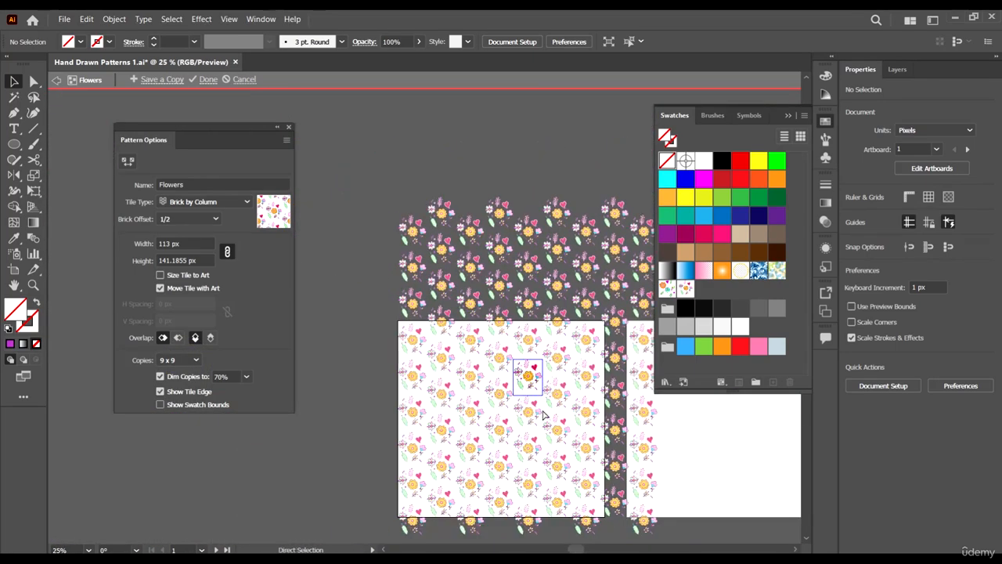
{"action": "scroll", "coordinate": [525, 376], "scroll_direction": "up", "scroll_amount": 5}
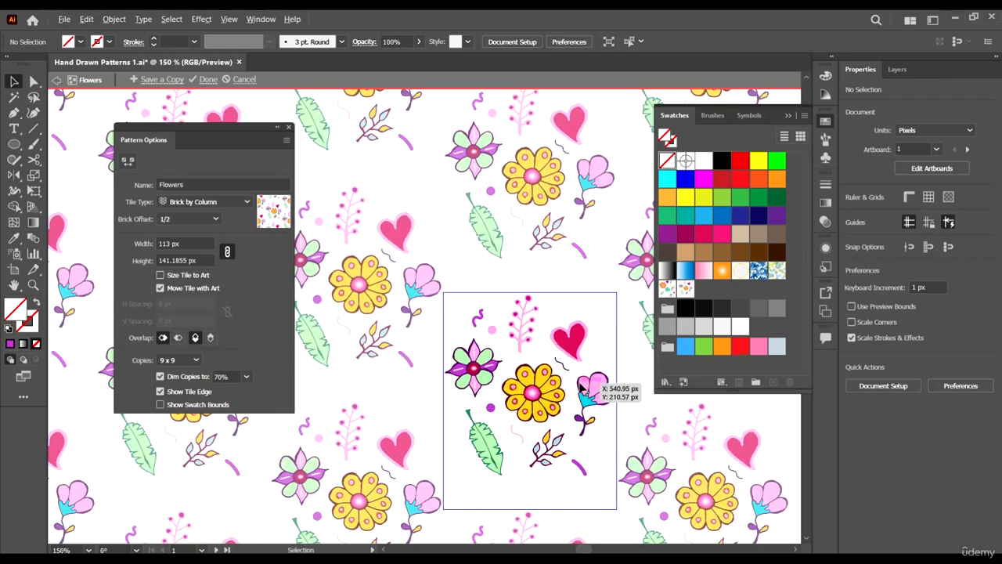
{"action": "scroll", "coordinate": [553, 347], "scroll_direction": "down", "scroll_amount": 4}
{"action": "scroll", "coordinate": [495, 301], "scroll_direction": "down", "scroll_amount": 2}
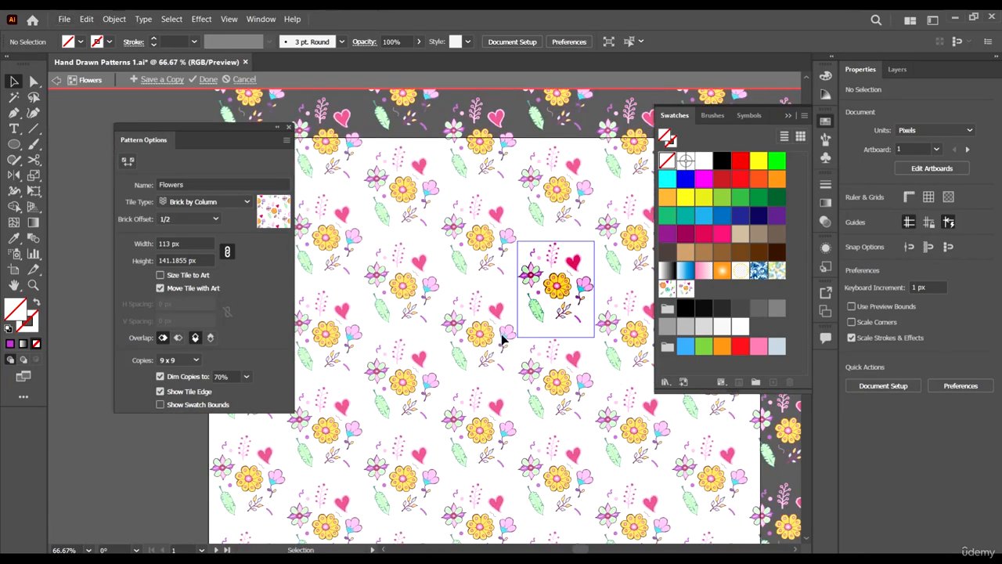
{"action": "scroll", "coordinate": [501, 337], "scroll_direction": "up", "scroll_amount": 2}
{"action": "scroll", "coordinate": [501, 337], "scroll_direction": "down", "scroll_amount": 2}
{"action": "scroll", "coordinate": [501, 334], "scroll_direction": "down", "scroll_amount": 2}
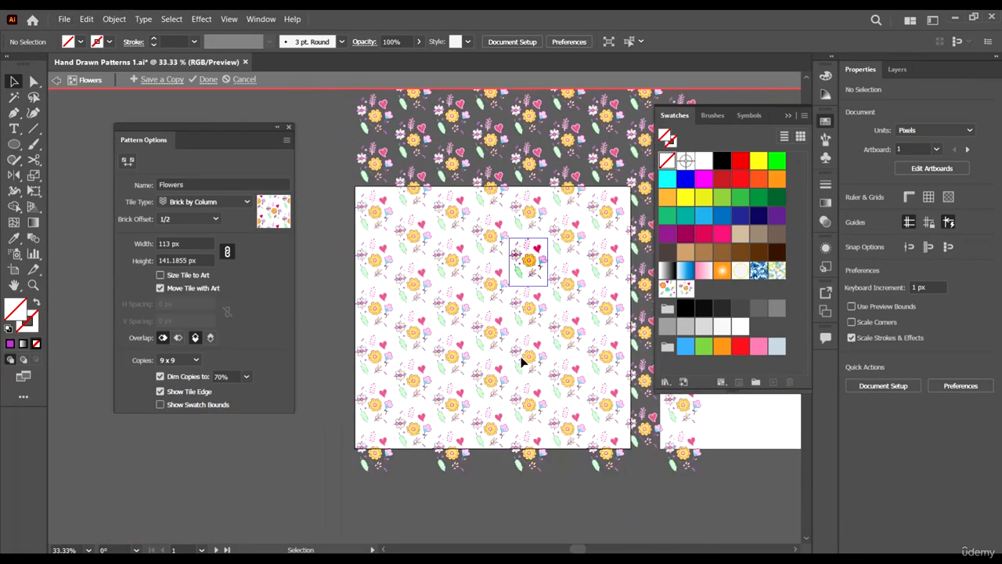
{"action": "scroll", "coordinate": [508, 258], "scroll_direction": "up", "scroll_amount": 3}
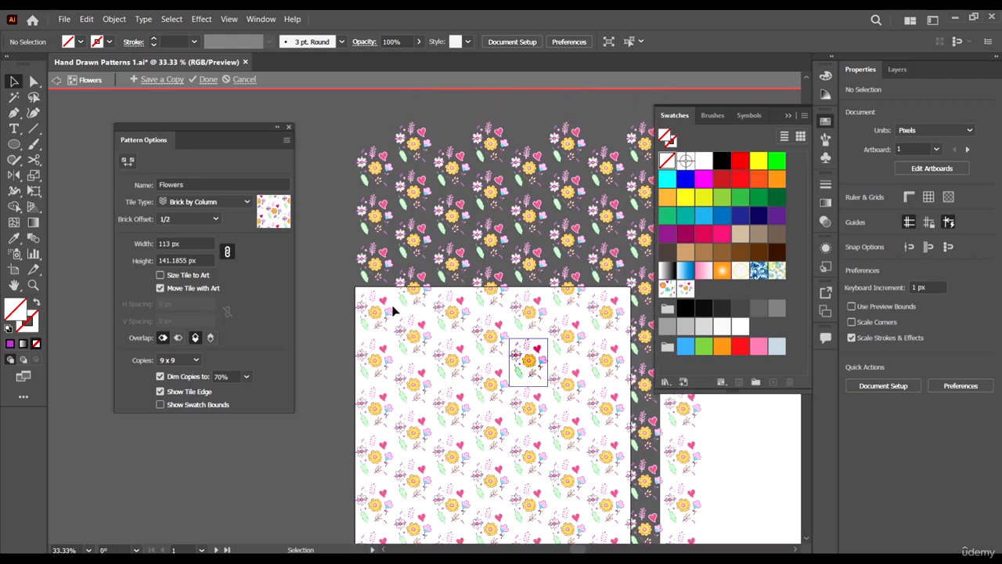
Close the pattern options and finish editing the Flowers pattern, keeping the changes.
{"action": "left_click_drag", "start_coordinate": [211, 154], "coordinate": [240, 209]}
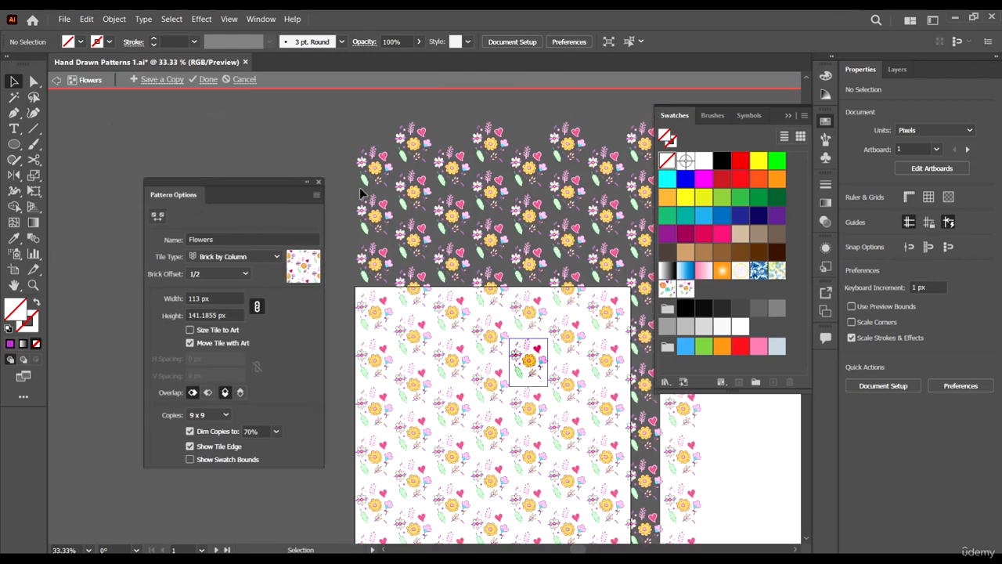
{"action": "left_click", "coordinate": [317, 182]}
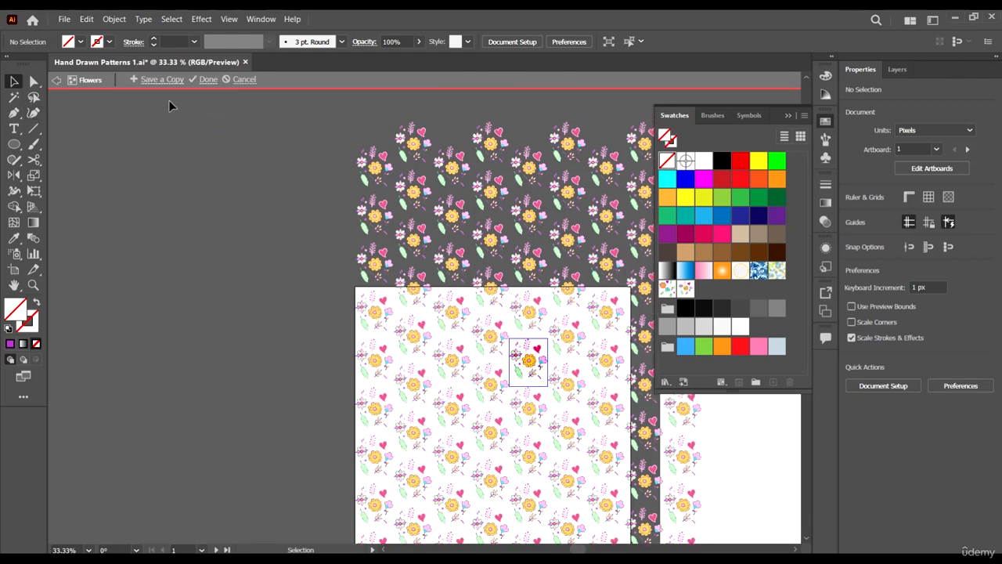
{"action": "scroll", "coordinate": [579, 313], "scroll_direction": "up", "scroll_amount": 3}
{"action": "scroll", "coordinate": [586, 313], "scroll_direction": "right", "scroll_amount": 9}
{"action": "scroll", "coordinate": [392, 291], "scroll_direction": "down", "scroll_amount": 7}
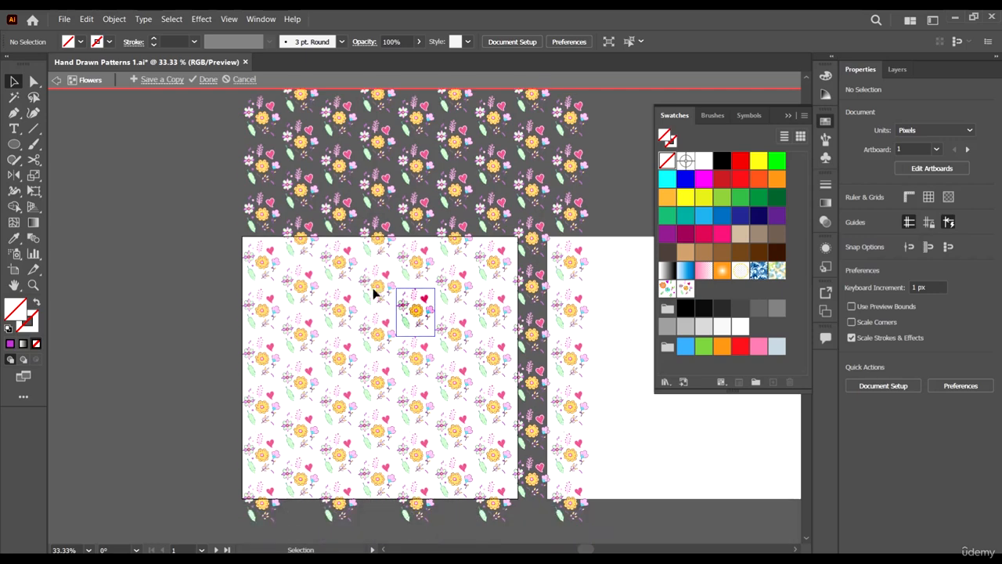
{"action": "left_click", "coordinate": [208, 80]}
{"action": "left_click", "coordinate": [568, 324]}
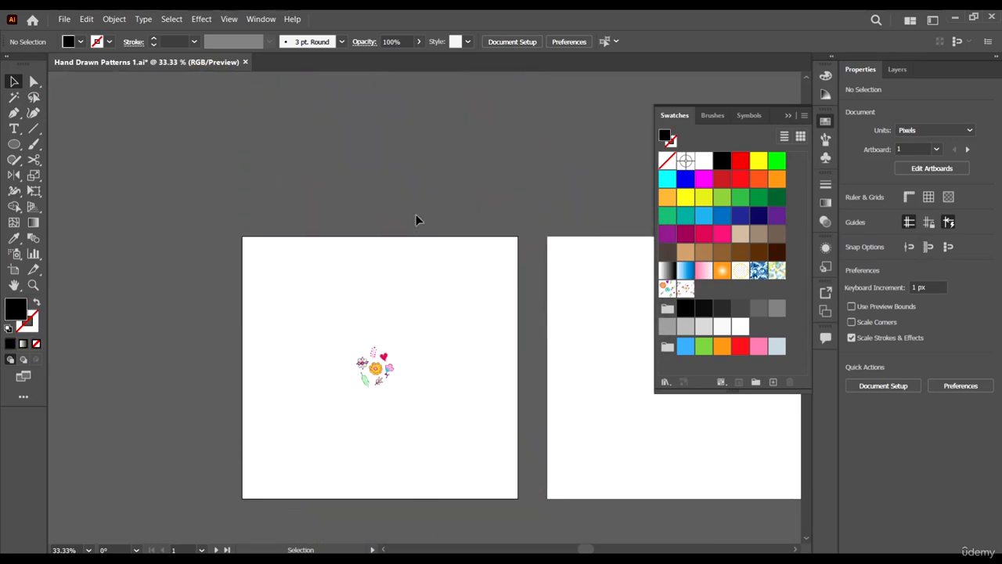
Move the original floral cluster off the first artboard onto the empty canvas beside it and deselect it.
{"action": "scroll", "coordinate": [277, 179], "scroll_direction": "down", "scroll_amount": 2}
{"action": "left_click", "coordinate": [80, 43]}
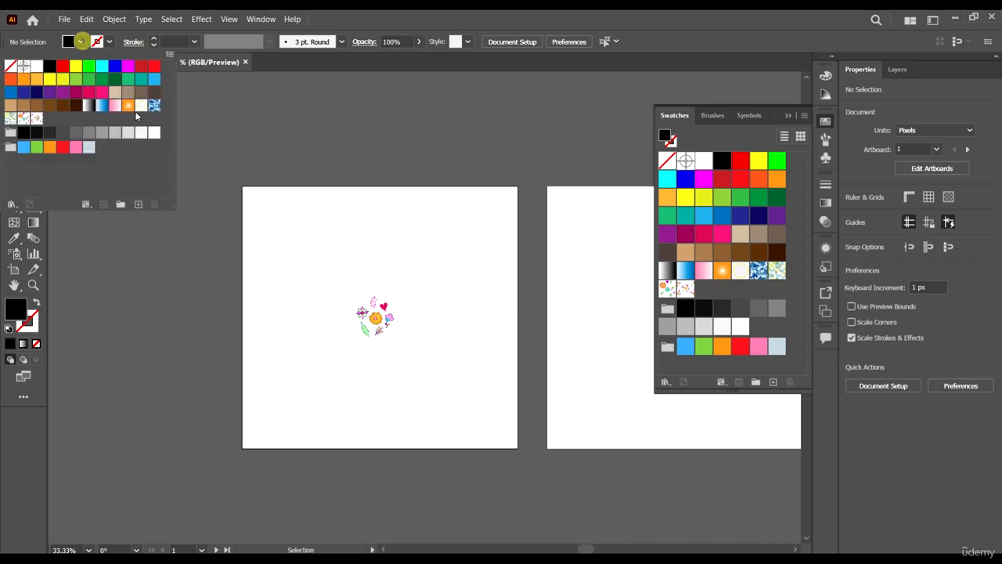
{"action": "left_click", "coordinate": [462, 296]}
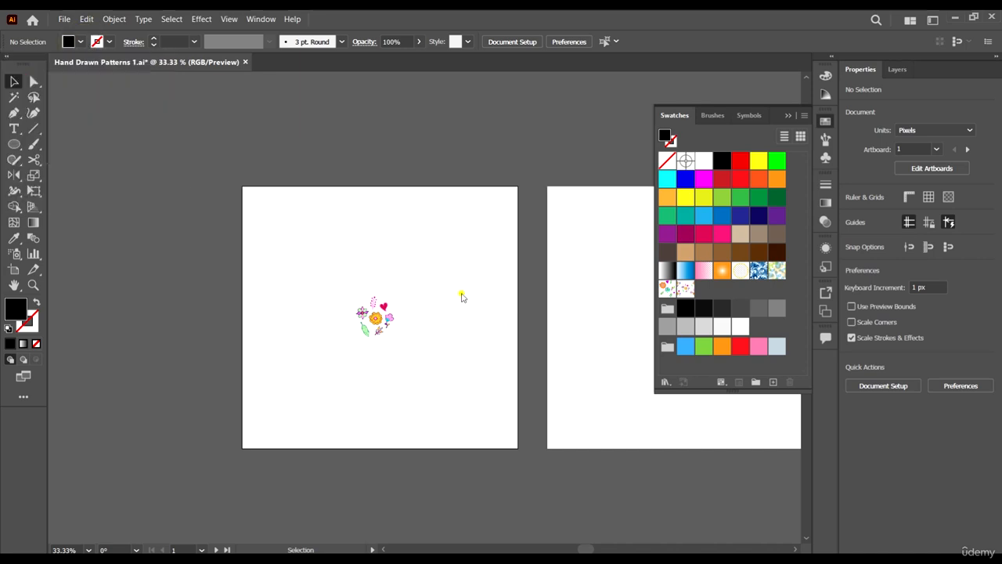
{"action": "left_click_drag", "start_coordinate": [377, 315], "coordinate": [97, 278]}
{"action": "left_click", "coordinate": [203, 251]}
Draw a rectangle about 809 x 768 px covering the whole first artboard.
{"action": "left_click", "coordinate": [13, 144]}
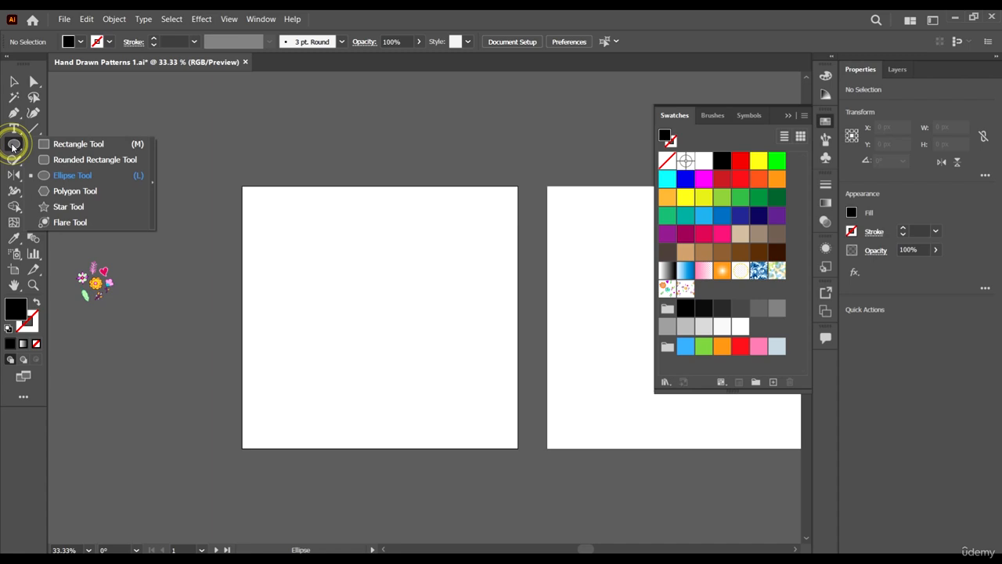
{"action": "left_click", "coordinate": [79, 144]}
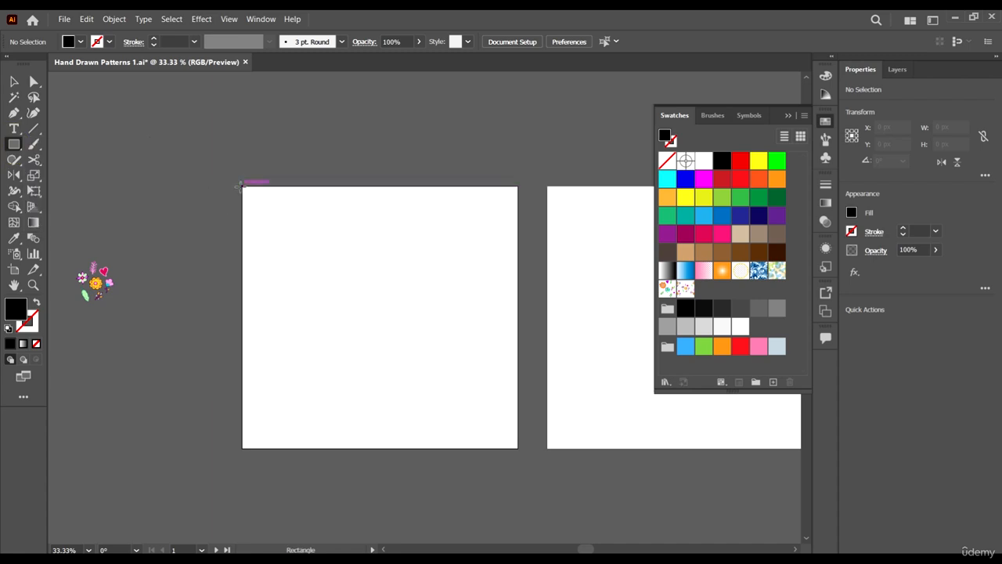
{"action": "mouse_move", "coordinate": [240, 186]}
{"action": "left_mouse_down"}
{"action": "mouse_move", "coordinate": [477, 447]}
{"action": "mouse_move", "coordinate": [517, 449]}
{"action": "left_mouse_up"}
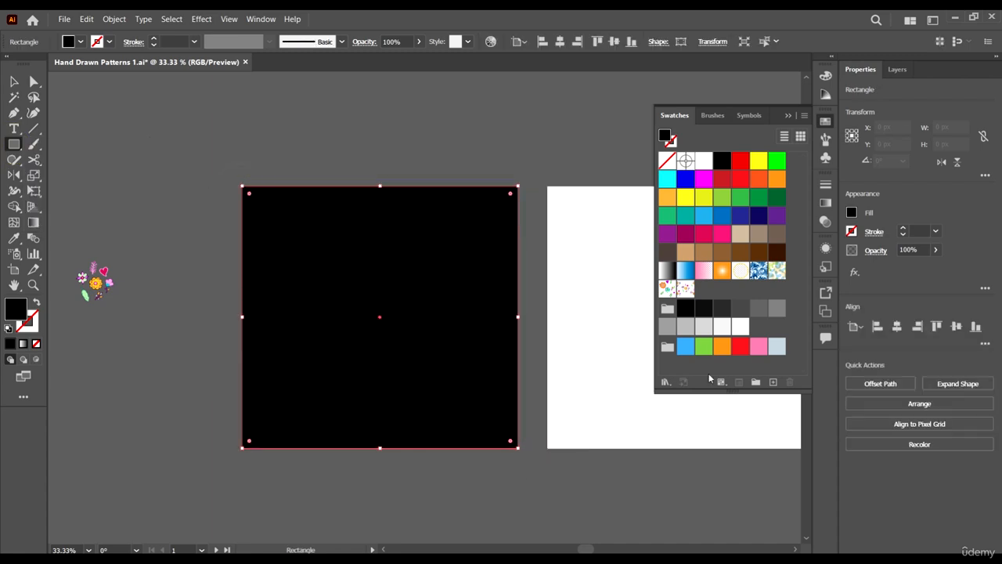
Fill the rectangle with the Flowers pattern swatch, deselect it and check the repeat at different magnifications.
{"action": "left_click", "coordinate": [686, 289]}
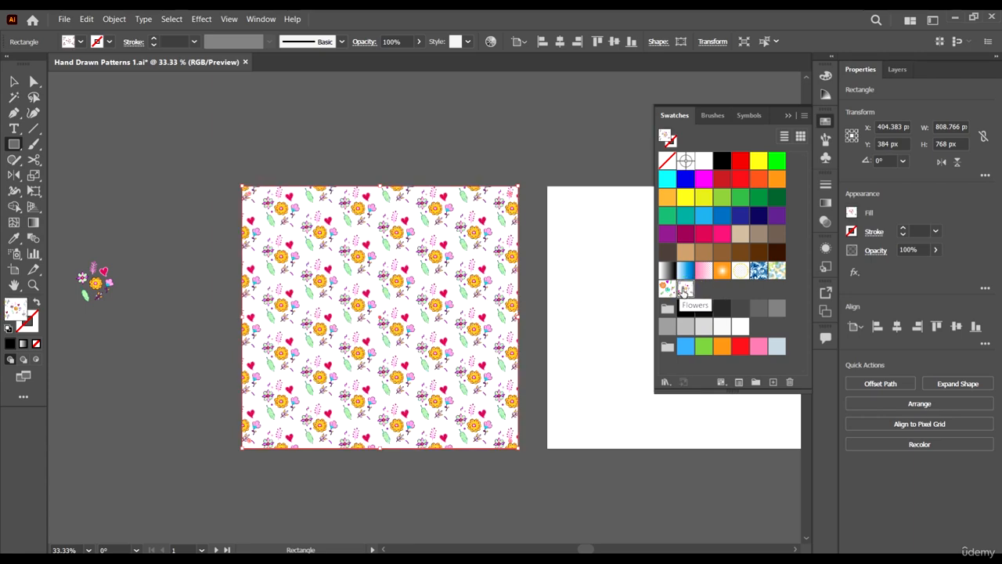
{"action": "left_click", "coordinate": [14, 81]}
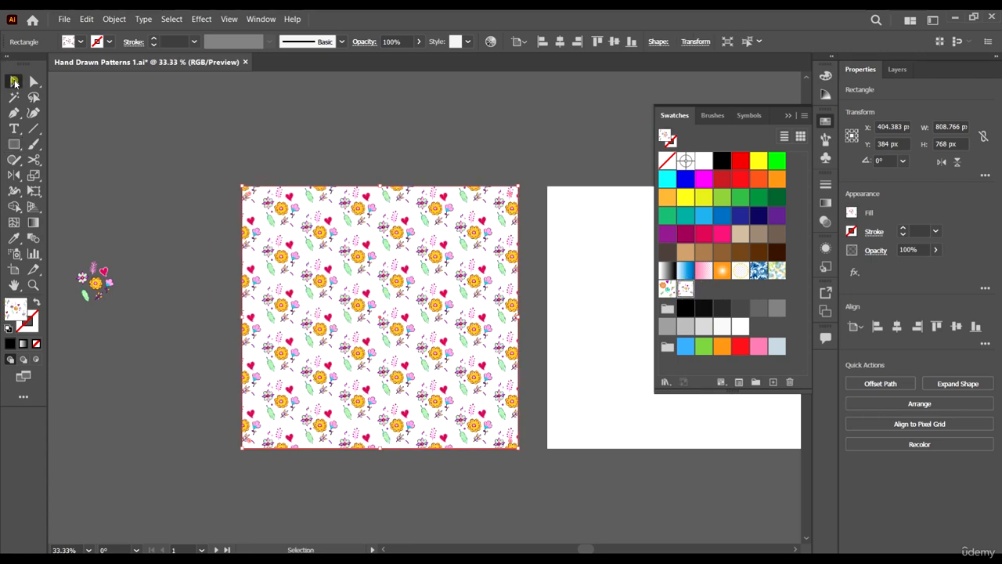
{"action": "left_click", "coordinate": [536, 262]}
{"action": "scroll", "coordinate": [414, 208], "scroll_direction": "up", "scroll_amount": 6}
{"action": "scroll", "coordinate": [503, 265], "scroll_direction": "down", "scroll_amount": 4}
{"action": "scroll", "coordinate": [557, 368], "scroll_direction": "down", "scroll_amount": 4}
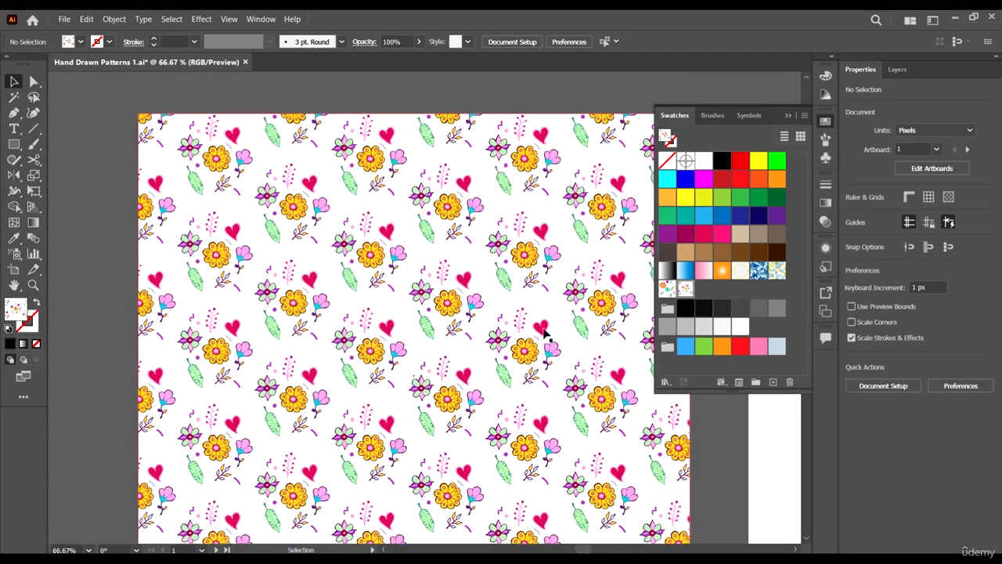
{"action": "scroll", "coordinate": [545, 333], "scroll_direction": "down", "scroll_amount": 3}
{"action": "scroll", "coordinate": [559, 366], "scroll_direction": "down", "scroll_amount": 2}
{"action": "scroll", "coordinate": [559, 368], "scroll_direction": "up", "scroll_amount": 1}
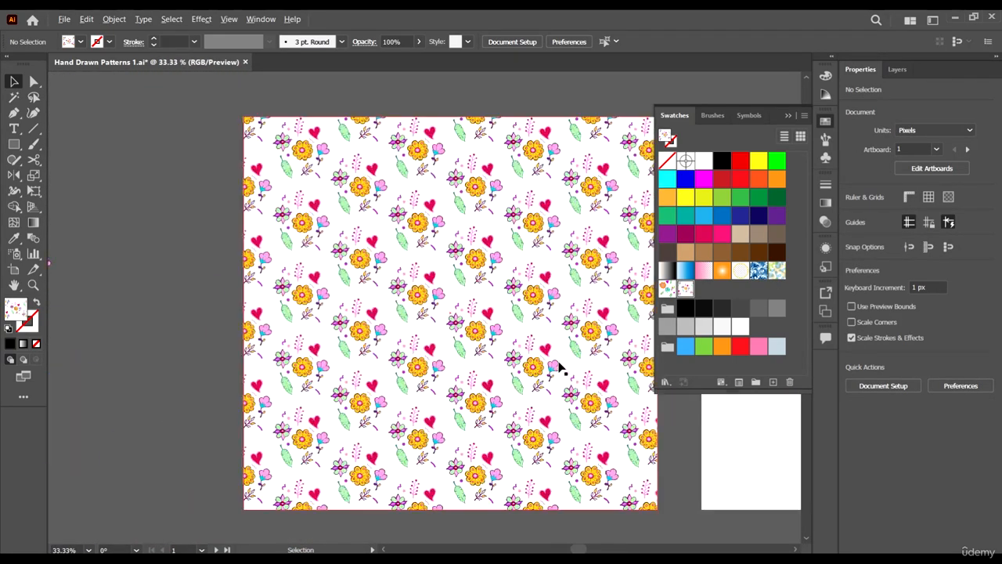
Shrink the pattern-filled rectangle about its centre to about 567 x 539 px, reapply the Flowers pattern swatch and deselect it.
{"action": "scroll", "coordinate": [559, 369], "scroll_direction": "up", "scroll_amount": 1}
{"action": "left_click", "coordinate": [648, 453]}
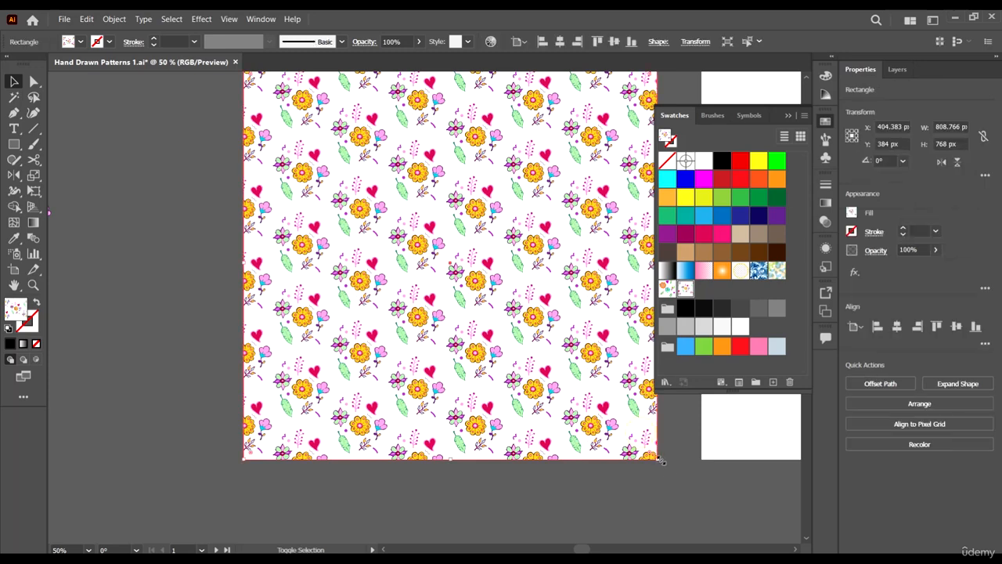
{"action": "left_click_drag", "start_coordinate": [657, 460], "coordinate": [615, 405]}
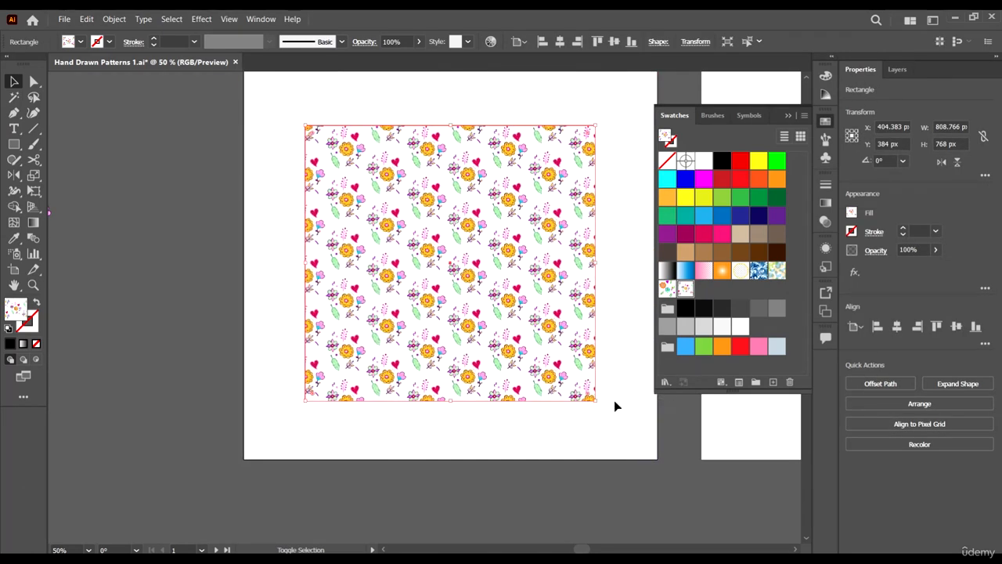
{"action": "left_click", "coordinate": [685, 288]}
{"action": "left_click", "coordinate": [613, 415]}
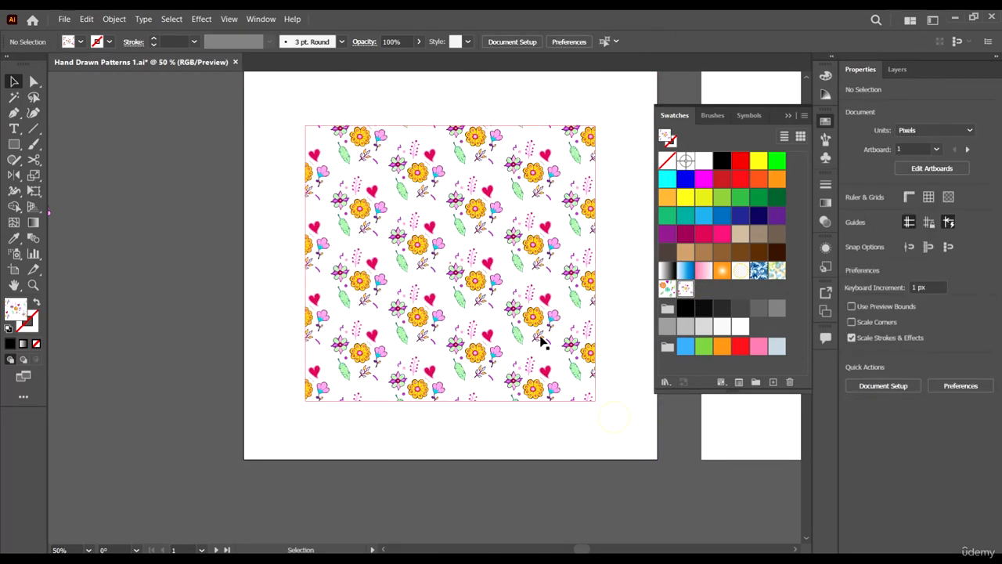
Select the entire floral cluster on the second artboard and shift it about 16 px to the left.
{"action": "left_click", "coordinate": [592, 376]}
{"action": "scroll", "coordinate": [616, 394], "scroll_direction": "up", "scroll_amount": 1}
{"action": "left_click_drag", "start_coordinate": [616, 389], "coordinate": [484, 377]}
{"action": "scroll", "coordinate": [317, 246], "scroll_direction": "down", "scroll_amount": 3}
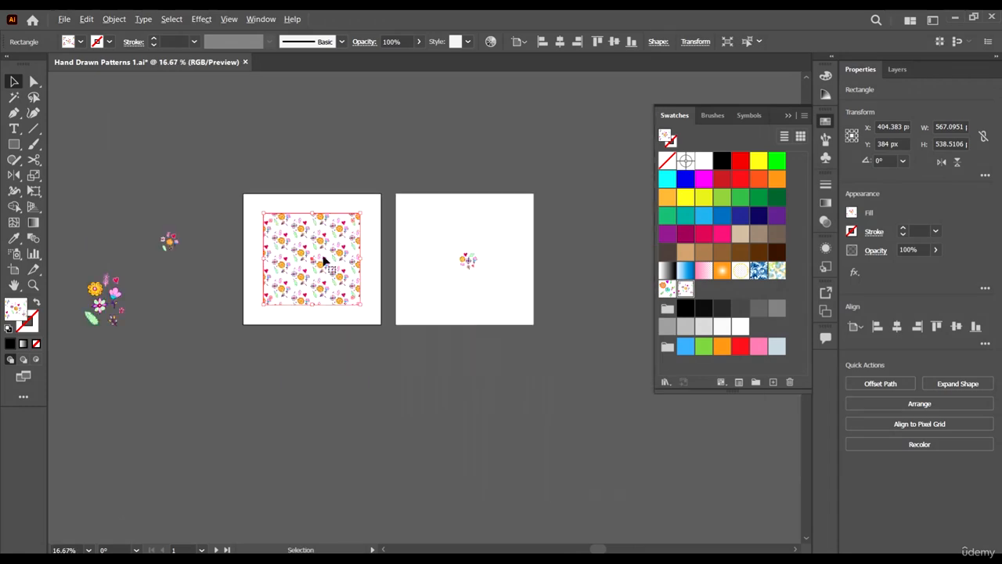
{"action": "left_click_drag", "start_coordinate": [433, 304], "coordinate": [413, 325]}
{"action": "scroll", "coordinate": [425, 268], "scroll_direction": "up", "scroll_amount": 2}
{"action": "scroll", "coordinate": [479, 290], "scroll_direction": "up", "scroll_amount": 3}
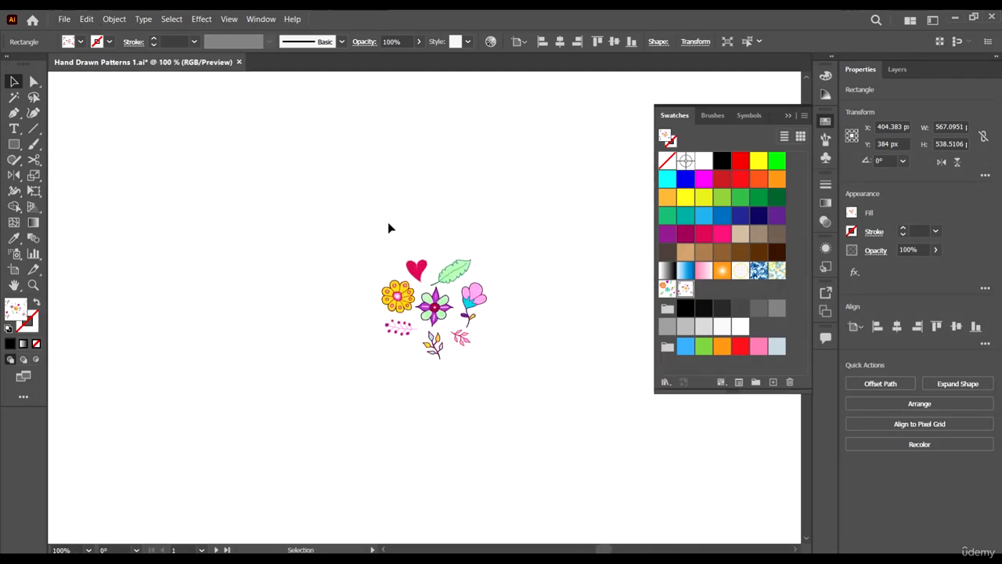
{"action": "left_click_drag", "start_coordinate": [340, 215], "coordinate": [599, 436]}
{"action": "scroll", "coordinate": [479, 313], "scroll_direction": "down", "scroll_amount": 2}
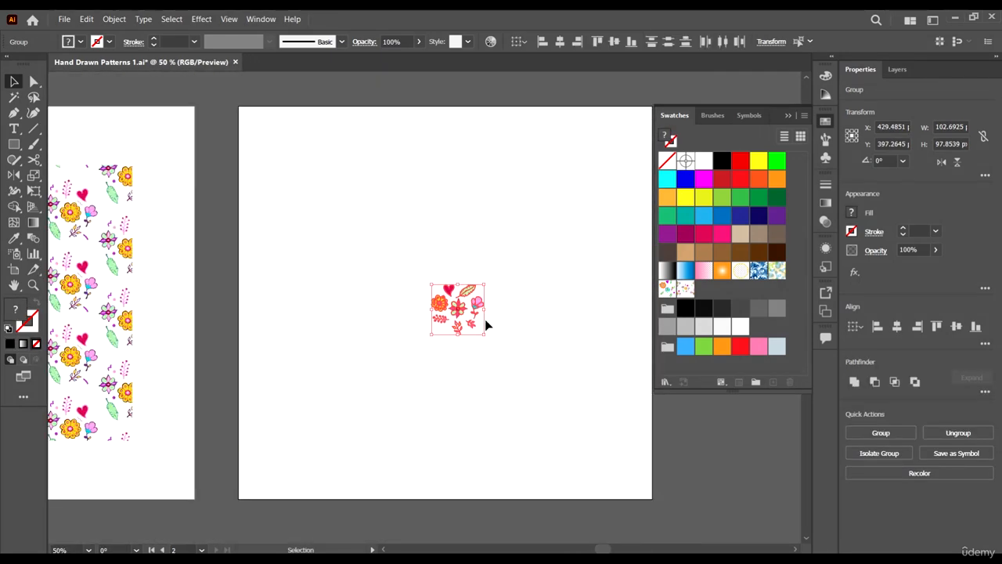
{"action": "scroll", "coordinate": [479, 307], "scroll_direction": "down", "scroll_amount": 1}
{"action": "scroll", "coordinate": [458, 290], "scroll_direction": "up", "scroll_amount": 1}
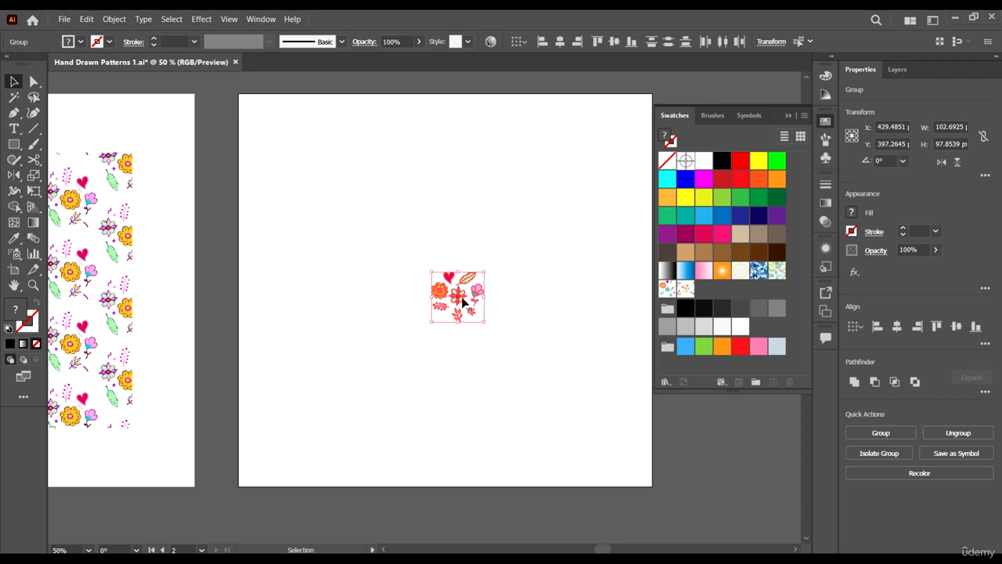
{"action": "scroll", "coordinate": [188, 266], "scroll_direction": "up", "scroll_amount": 1}
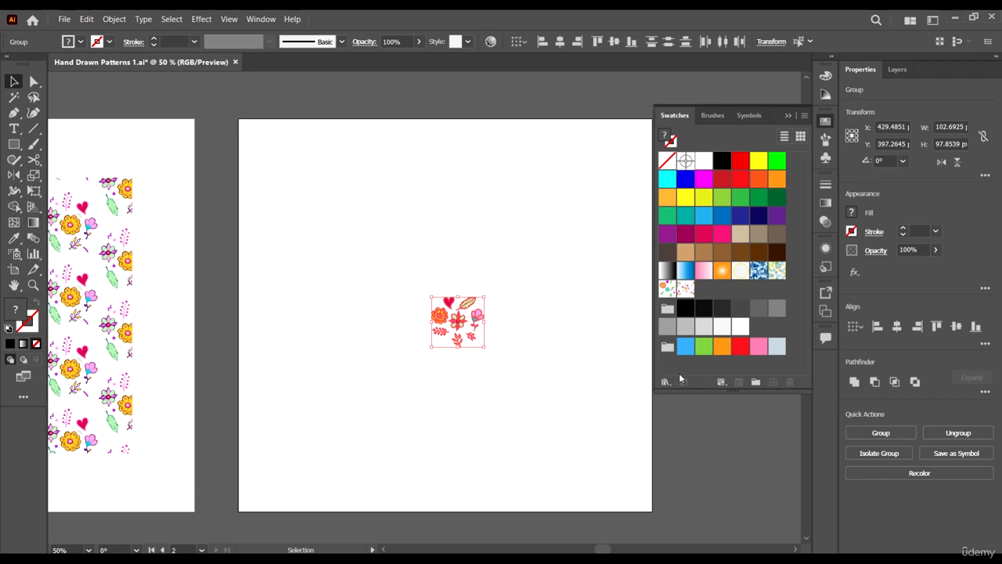
{"action": "left_click", "coordinate": [107, 18]}
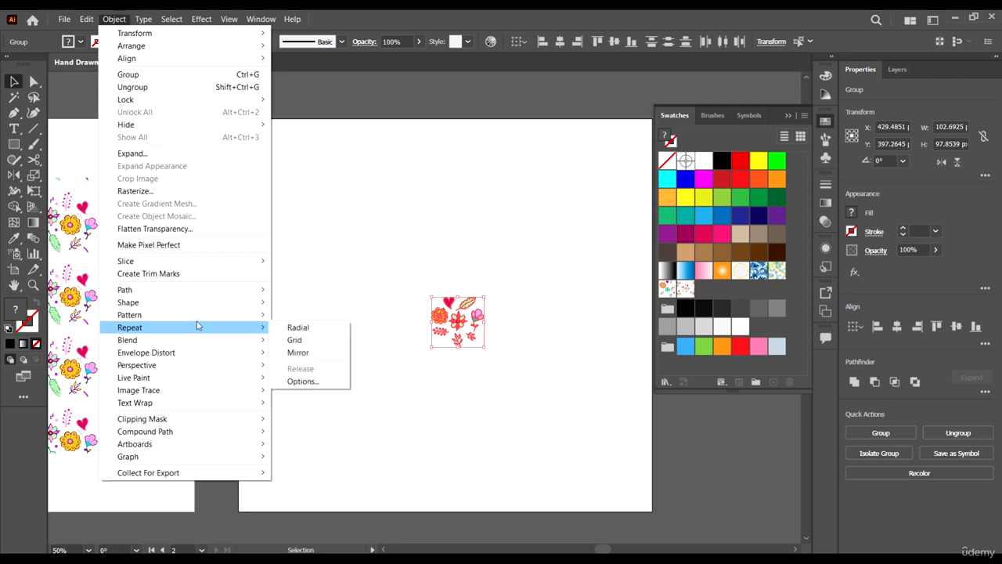
{"action": "left_click", "coordinate": [557, 435]}
{"action": "mouse_move", "coordinate": [470, 300]}
{"action": "left_mouse_down"}
{"action": "mouse_move", "coordinate": [477, 307]}
{"action": "mouse_move", "coordinate": [462, 303]}
{"action": "left_mouse_up"}
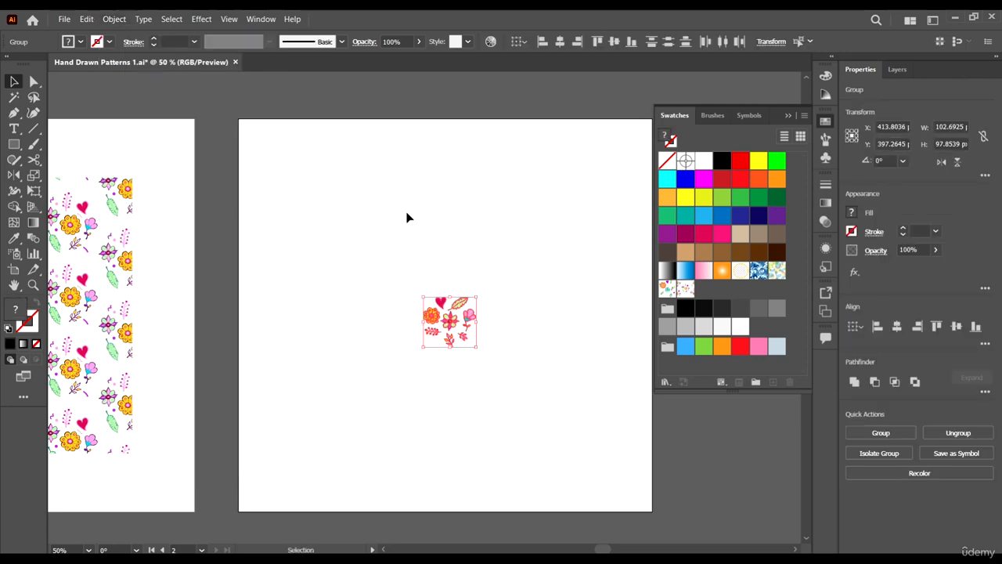
Make a new pattern from the selected floral cluster, accept the notice and name the pattern Flowers2.
{"action": "left_click", "coordinate": [114, 19]}
{"action": "left_click", "coordinate": [165, 316]}
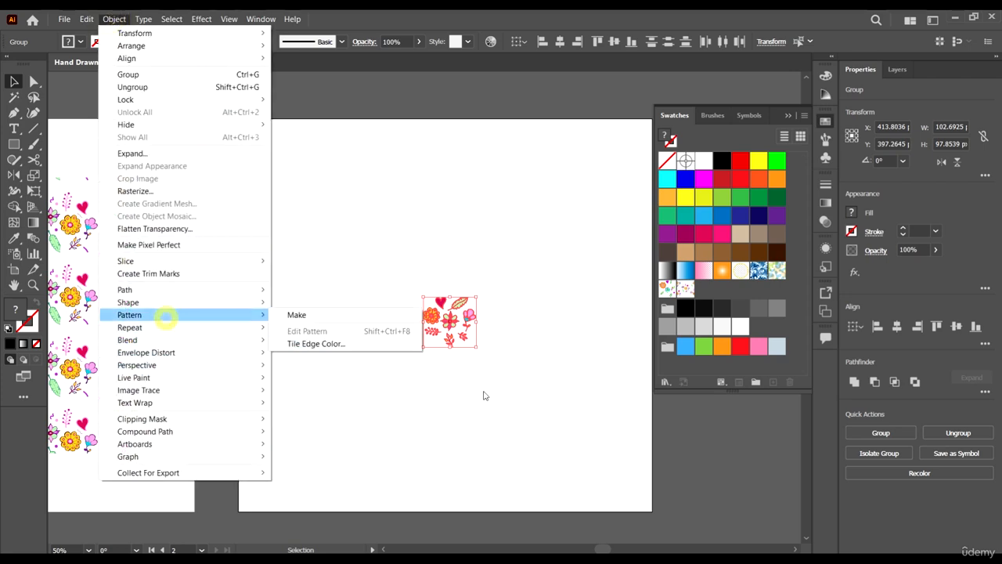
{"action": "left_click", "coordinate": [337, 315]}
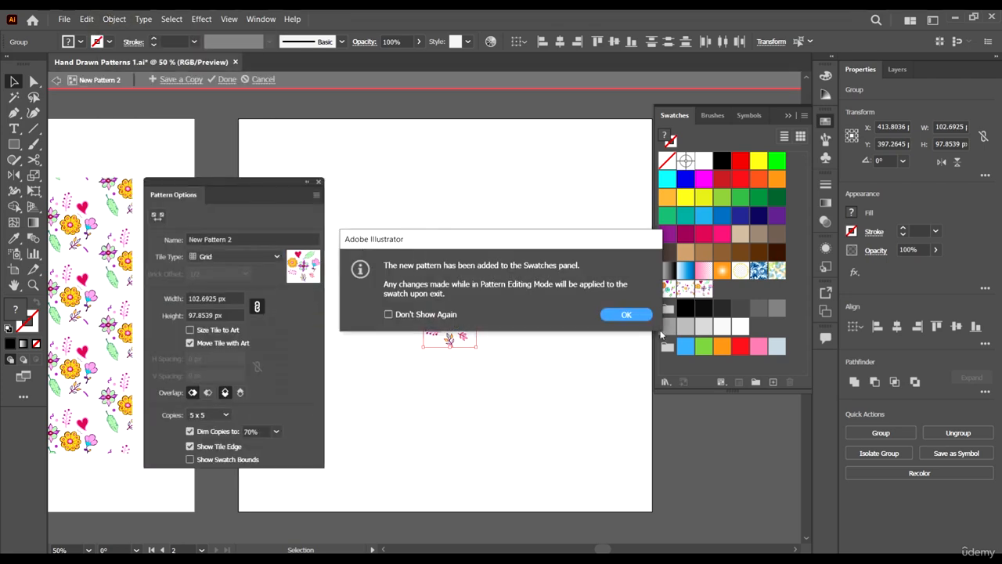
{"action": "left_click", "coordinate": [626, 315]}
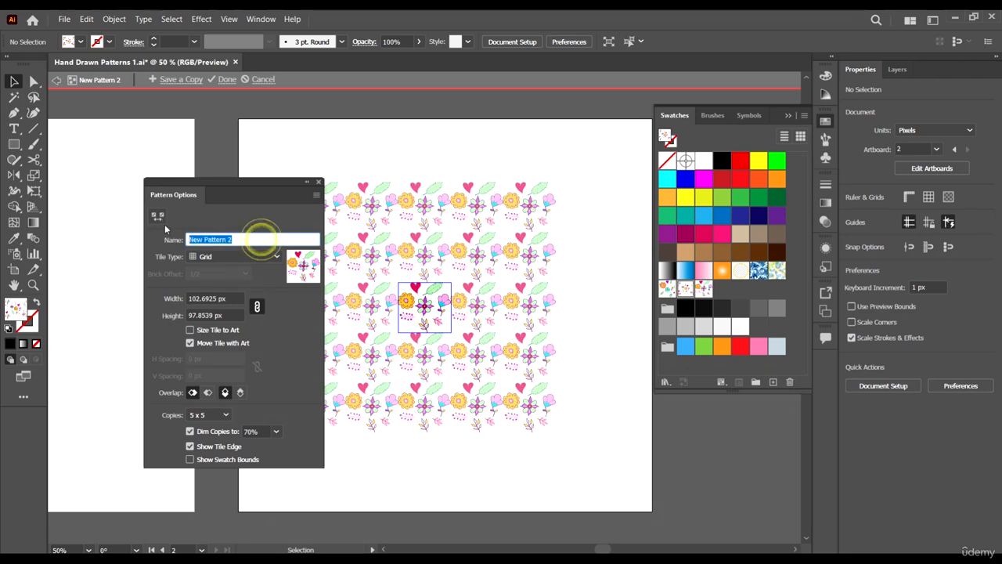
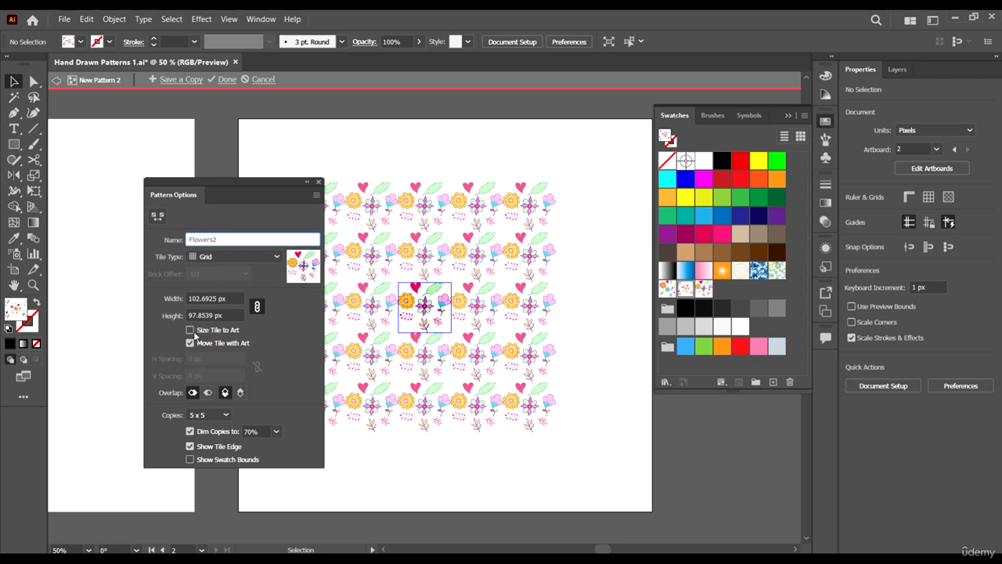
Try the Brick by Row tile type, switch to Brick by Column and review the brick offset choices, keeping 1/2.
{"action": "left_click", "coordinate": [258, 257]}
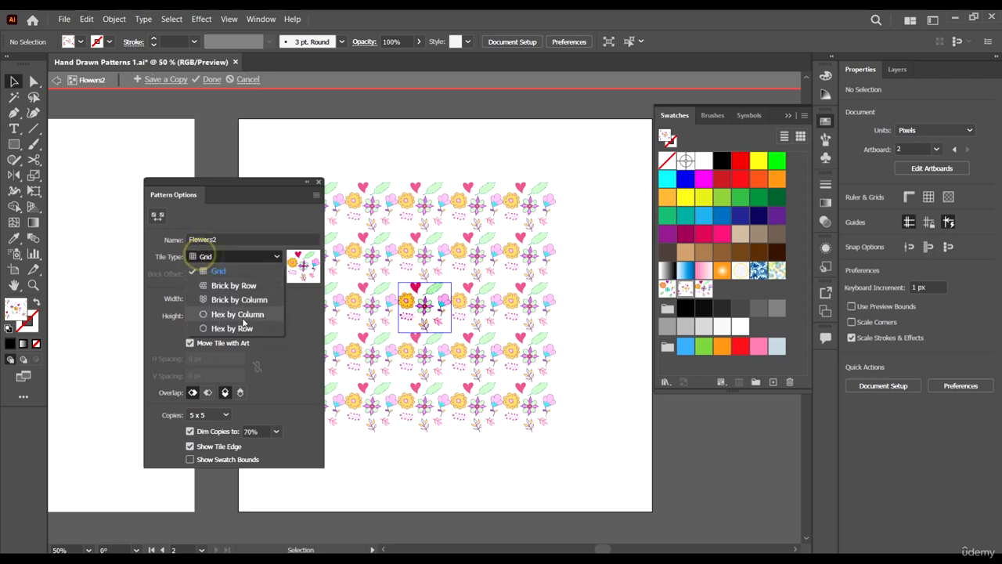
{"action": "left_click", "coordinate": [233, 286]}
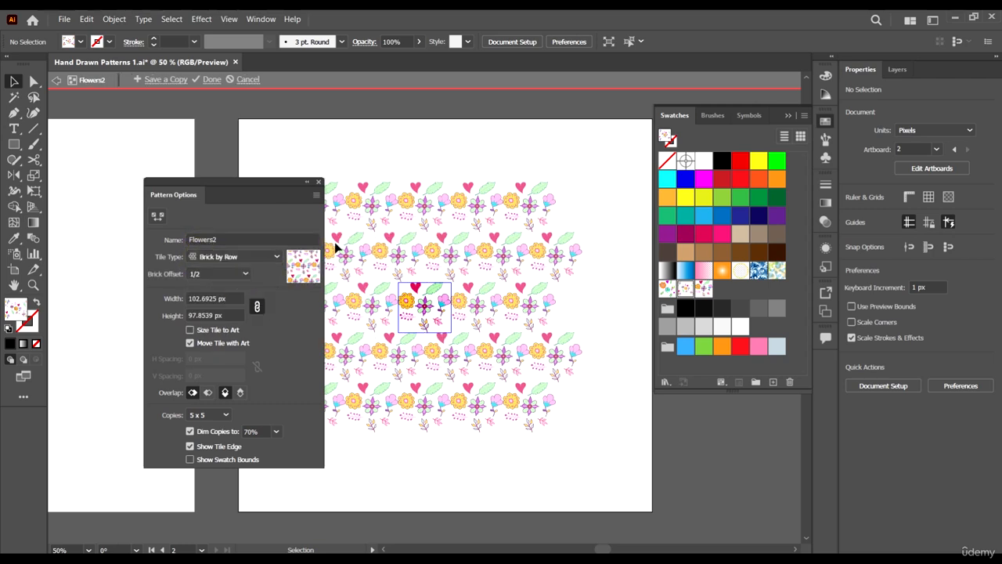
{"action": "left_click", "coordinate": [235, 262]}
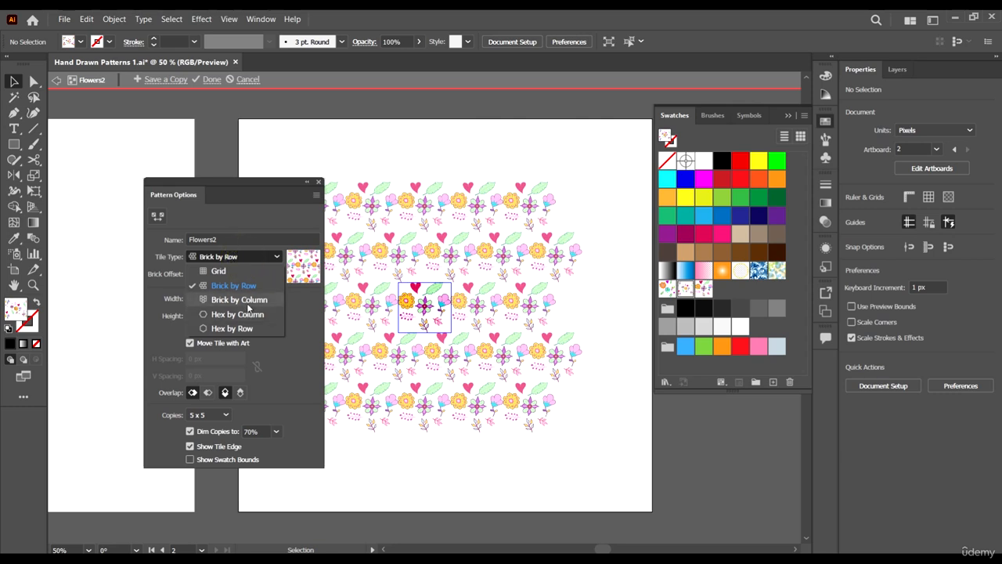
{"action": "left_click", "coordinate": [247, 302]}
{"action": "left_click", "coordinate": [240, 274]}
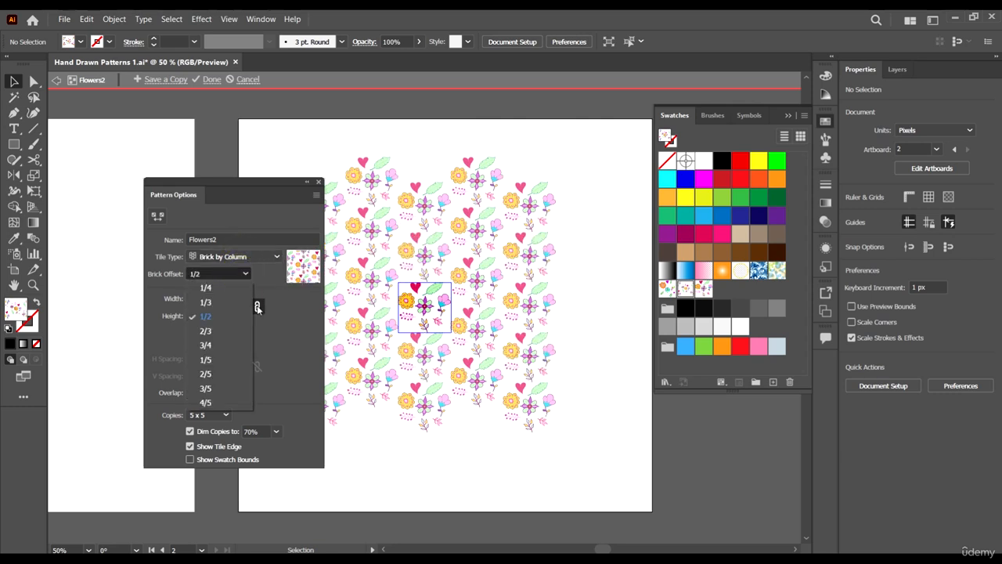
{"action": "left_click", "coordinate": [285, 328]}
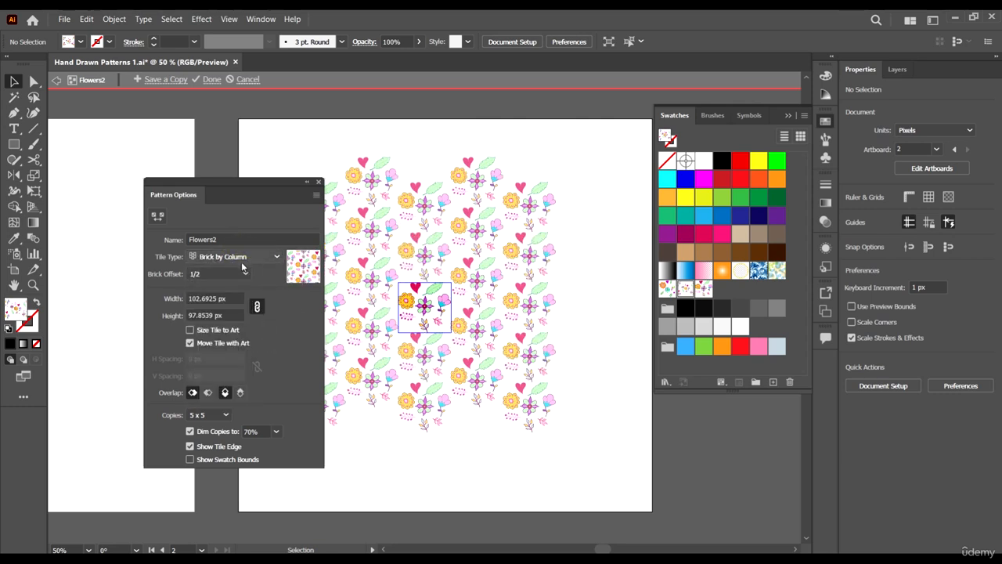
{"action": "left_click", "coordinate": [216, 273]}
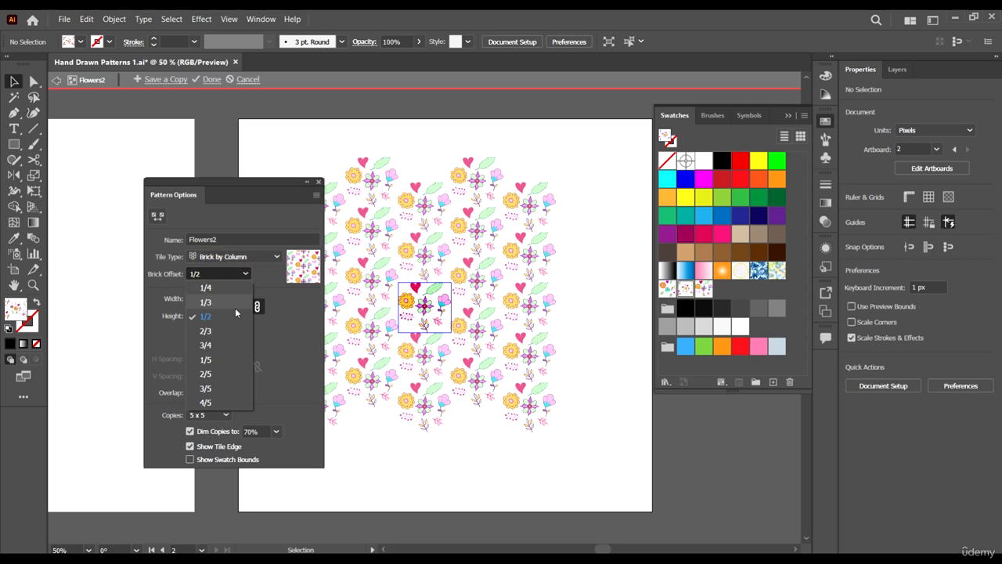
Try wider and narrower tiles with the proportions linked, ending at a width of 90 px, and examine the motif spacing.
{"action": "left_click", "coordinate": [223, 297]}
{"action": "left_click", "coordinate": [224, 297]}
{"action": "scroll", "coordinate": [224, 297], "scroll_direction": "up", "scroll_amount": 11}
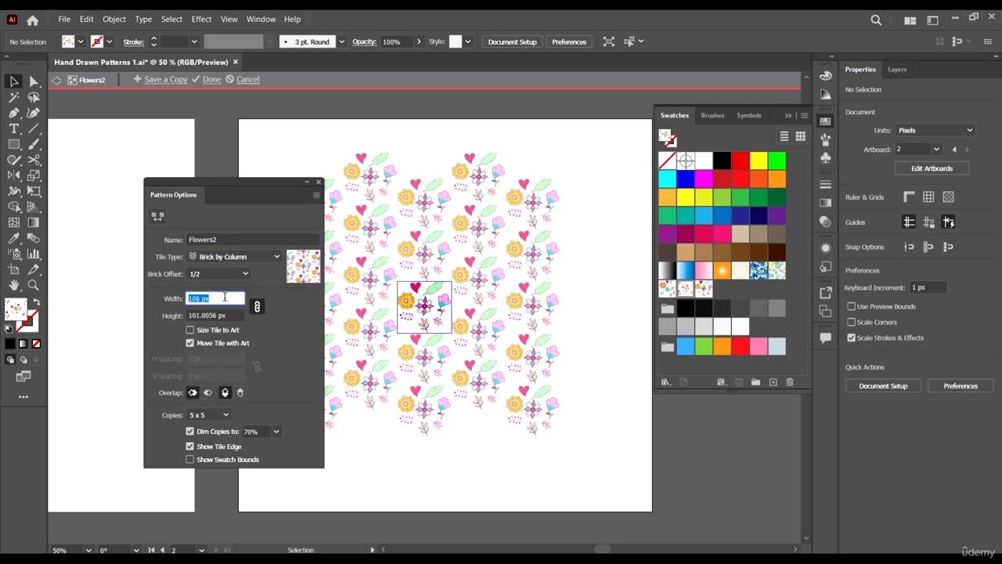
{"action": "scroll", "coordinate": [225, 298], "scroll_direction": "down", "scroll_amount": 7}
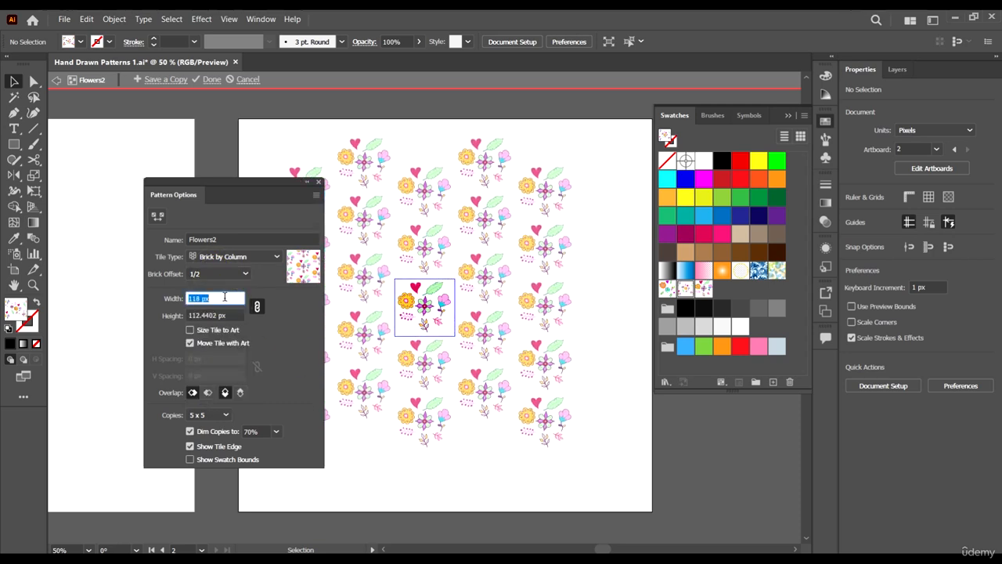
{"action": "scroll", "coordinate": [228, 297], "scroll_direction": "down", "scroll_amount": 16}
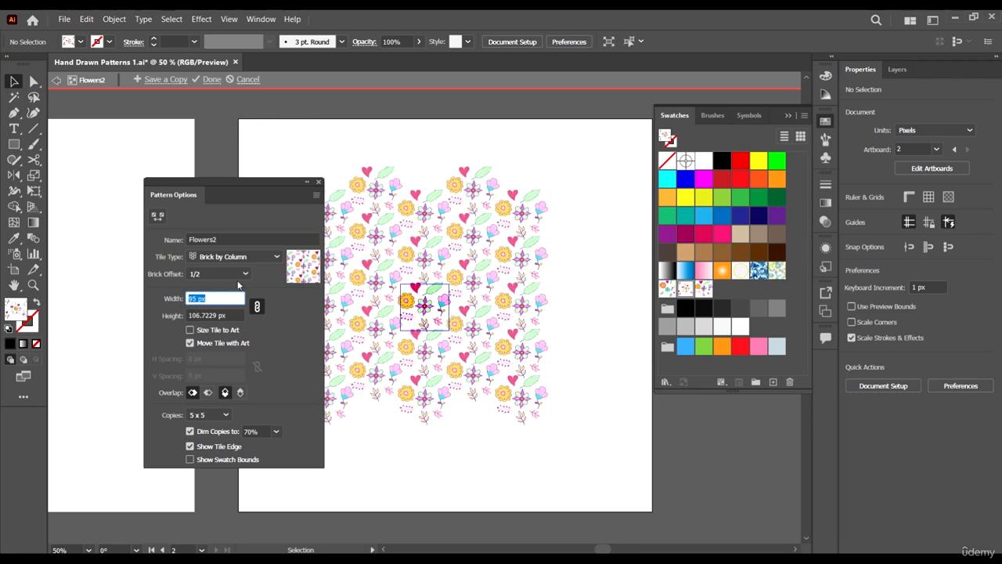
{"action": "scroll", "coordinate": [427, 277], "scroll_direction": "up", "scroll_amount": 3}
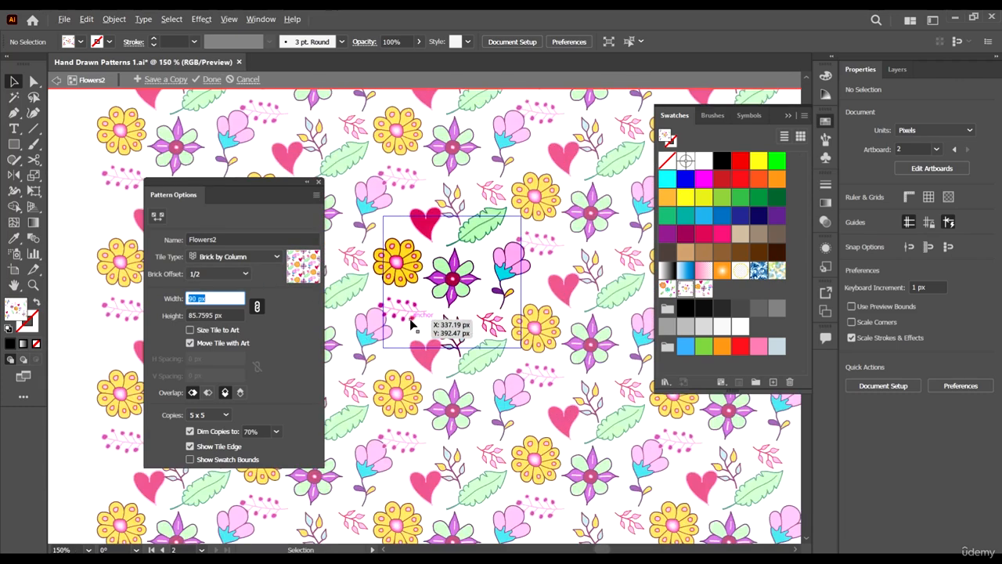
{"action": "scroll", "coordinate": [486, 344], "scroll_direction": "up", "scroll_amount": 2}
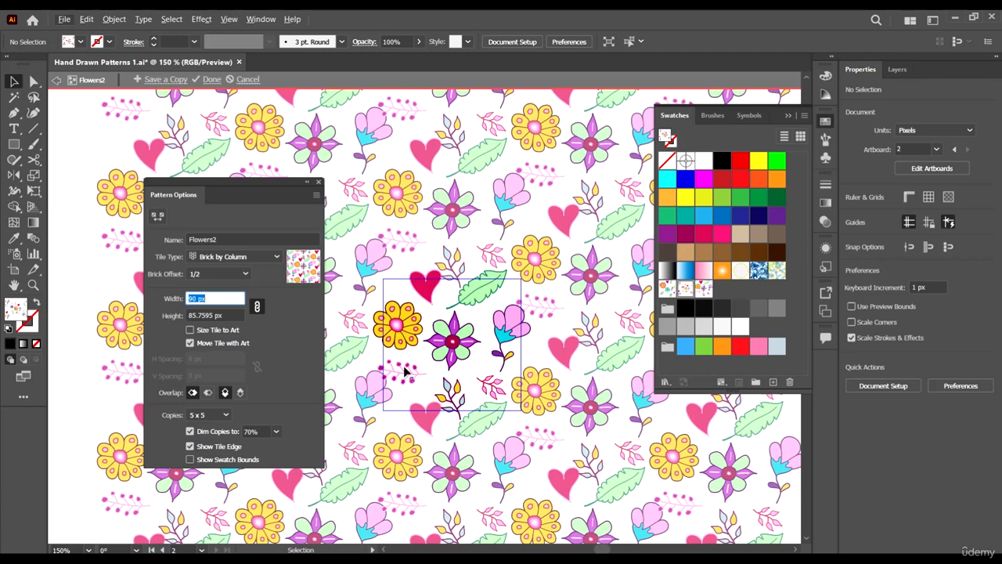
{"action": "scroll", "coordinate": [403, 375], "scroll_direction": "up", "scroll_amount": 3}
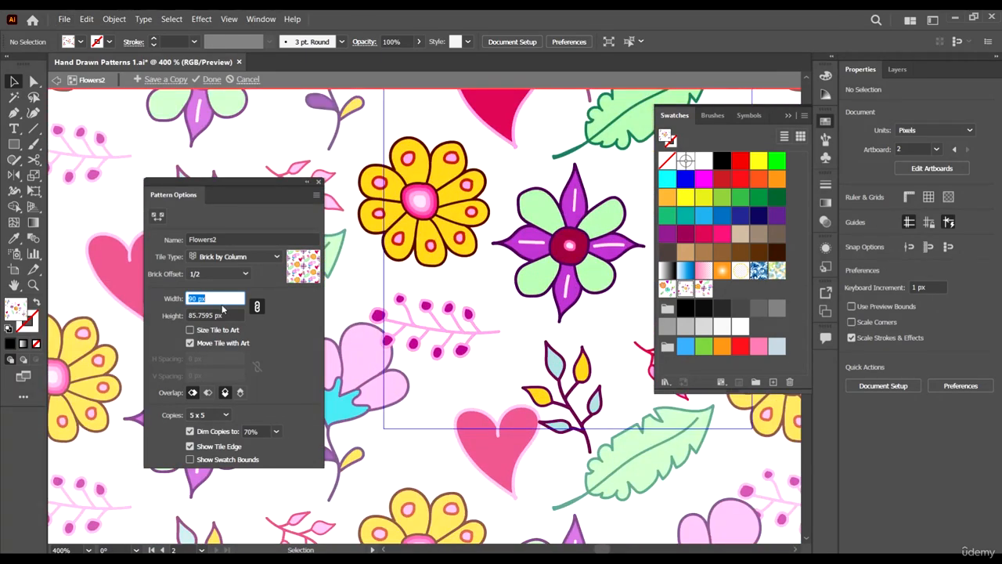
Reduce the tile width to 78 px with linked height and inspect how neighbouring motifs overlap.
{"action": "scroll", "coordinate": [220, 306], "scroll_direction": "down", "scroll_amount": 12}
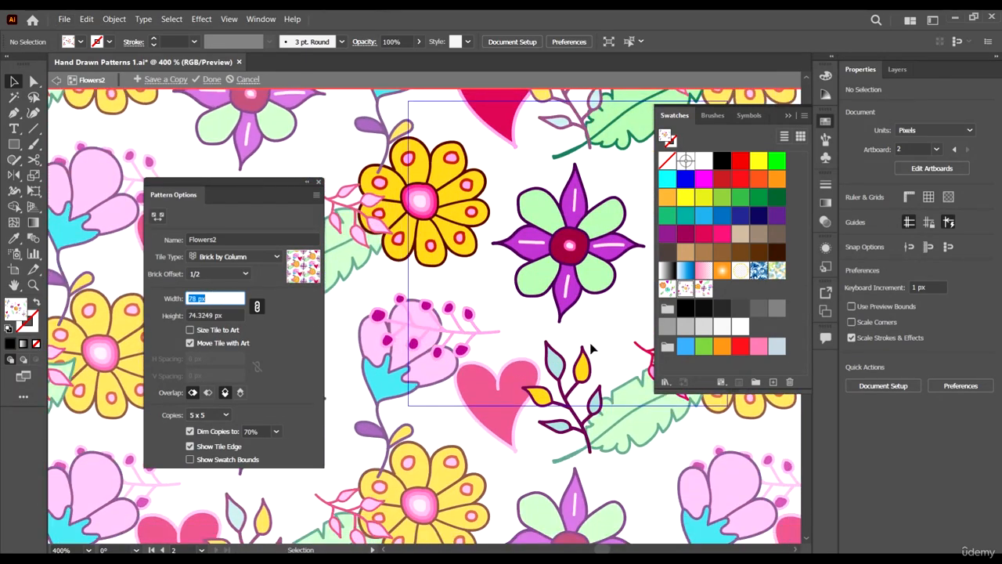
{"action": "scroll", "coordinate": [580, 305], "scroll_direction": "down", "scroll_amount": 5}
{"action": "scroll", "coordinate": [599, 266], "scroll_direction": "up", "scroll_amount": 6}
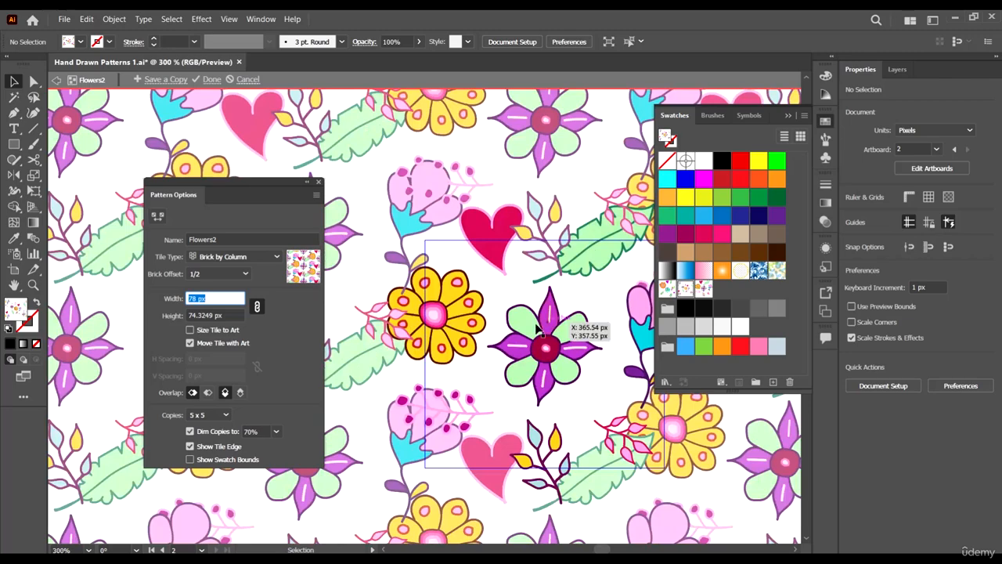
Set the tile overlap to right in front and bottom in front, and check the overlapping motifs at different magnifications.
{"action": "left_click", "coordinate": [208, 393]}
{"action": "scroll", "coordinate": [630, 352], "scroll_direction": "down", "scroll_amount": 2}
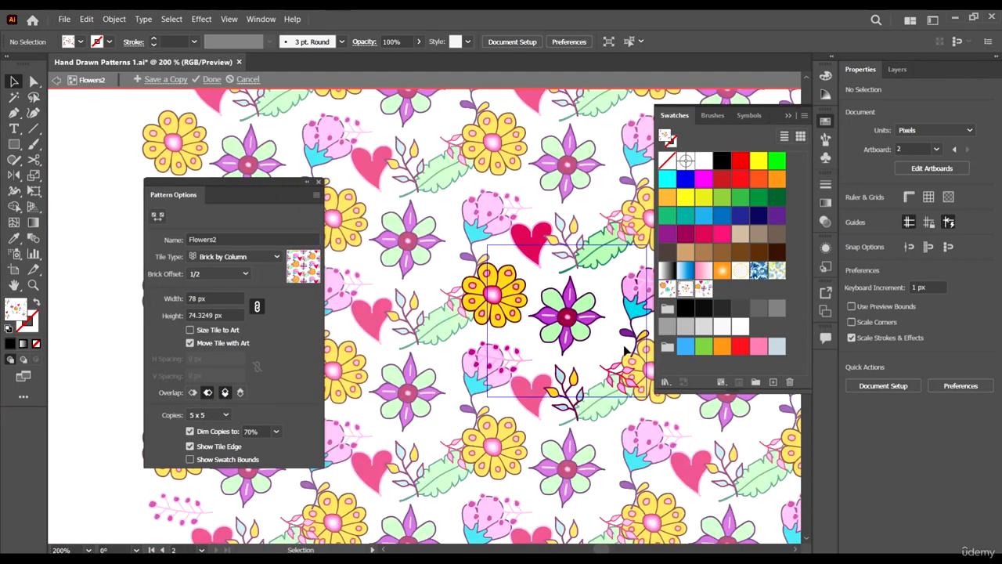
{"action": "scroll", "coordinate": [636, 391], "scroll_direction": "up", "scroll_amount": 4}
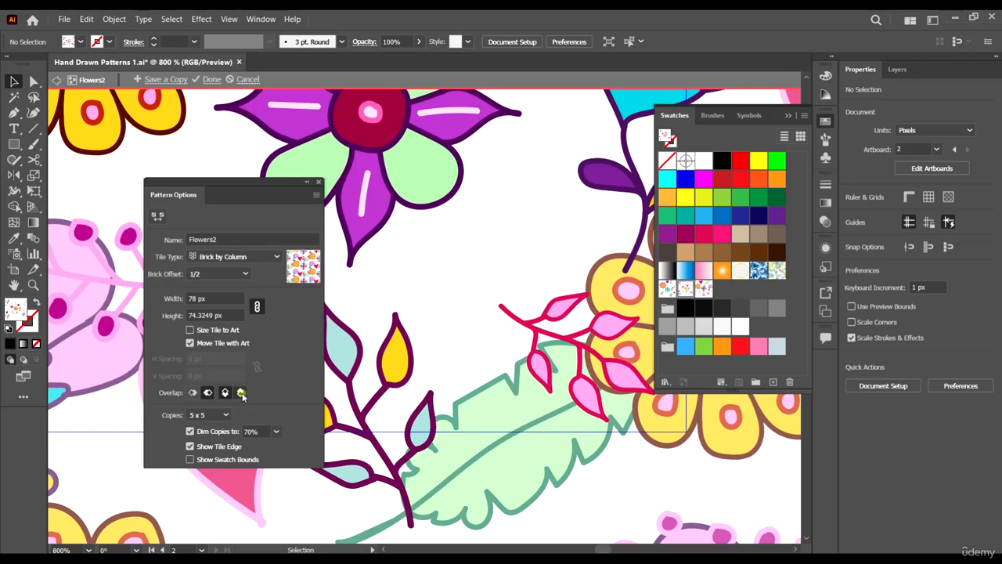
{"action": "scroll", "coordinate": [548, 329], "scroll_direction": "down", "scroll_amount": 4}
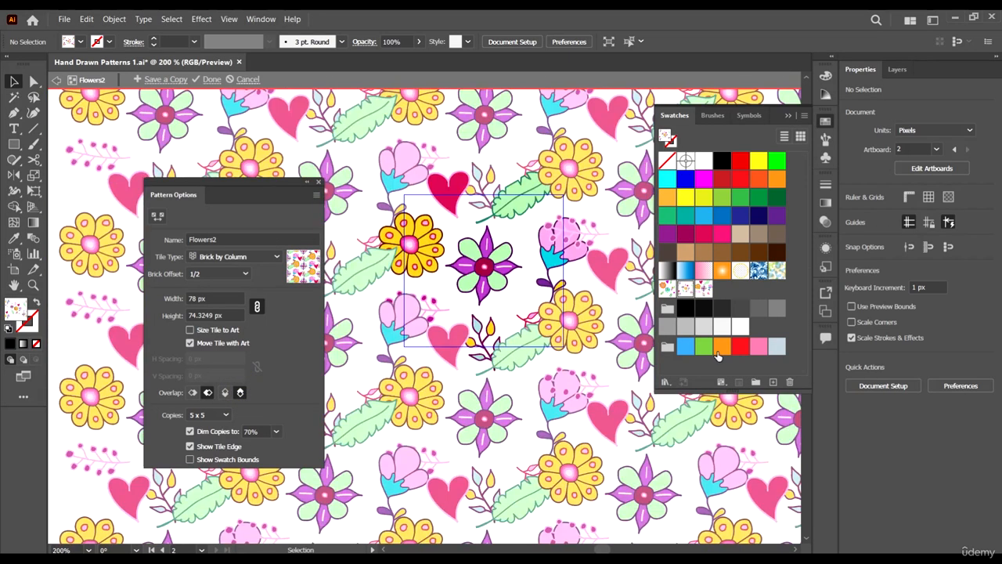
{"action": "scroll", "coordinate": [548, 345], "scroll_direction": "down", "scroll_amount": 4}
{"action": "scroll", "coordinate": [577, 358], "scroll_direction": "up", "scroll_amount": 1}
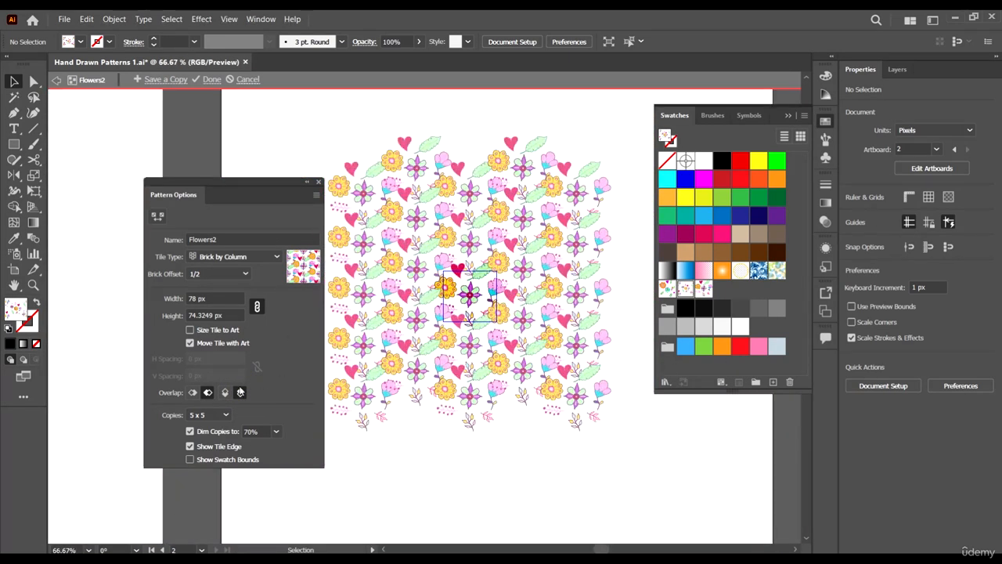
Set the pattern preview copies to 9 x 9 and inspect the larger repeat.
{"action": "left_click", "coordinate": [213, 416]}
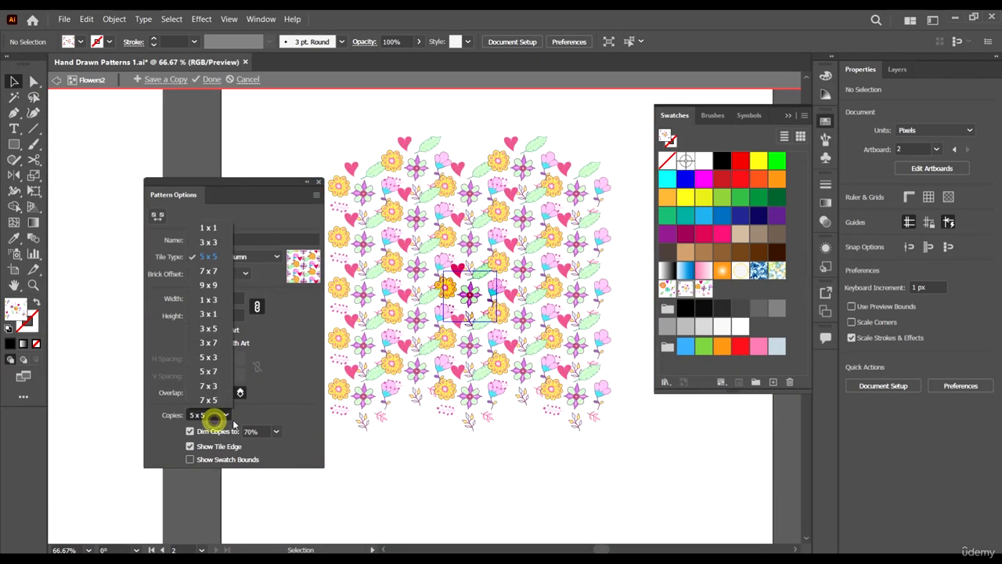
{"action": "left_click", "coordinate": [214, 286]}
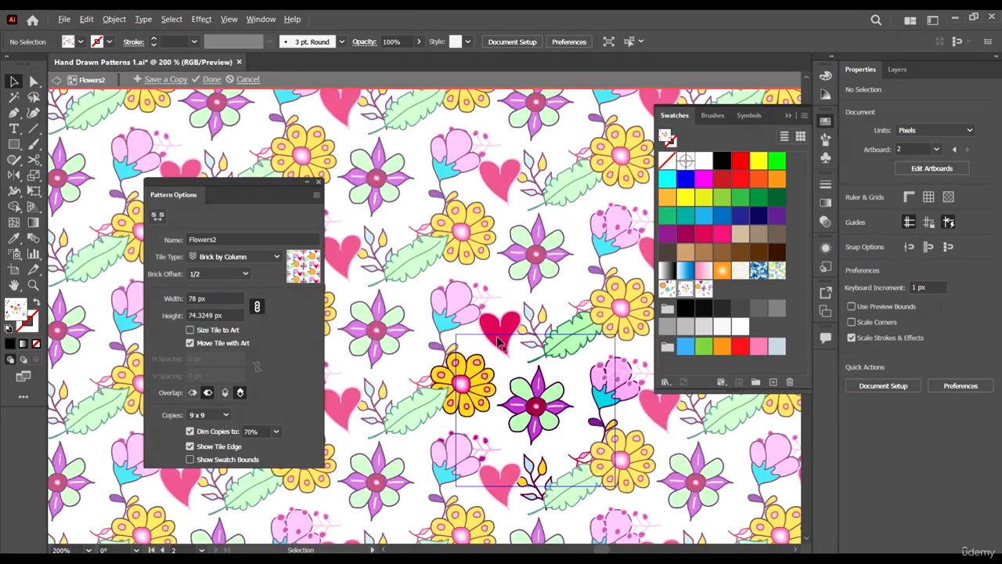
{"action": "scroll", "coordinate": [470, 305], "scroll_direction": "up", "scroll_amount": 3}
{"action": "scroll", "coordinate": [505, 357], "scroll_direction": "down", "scroll_amount": 4}
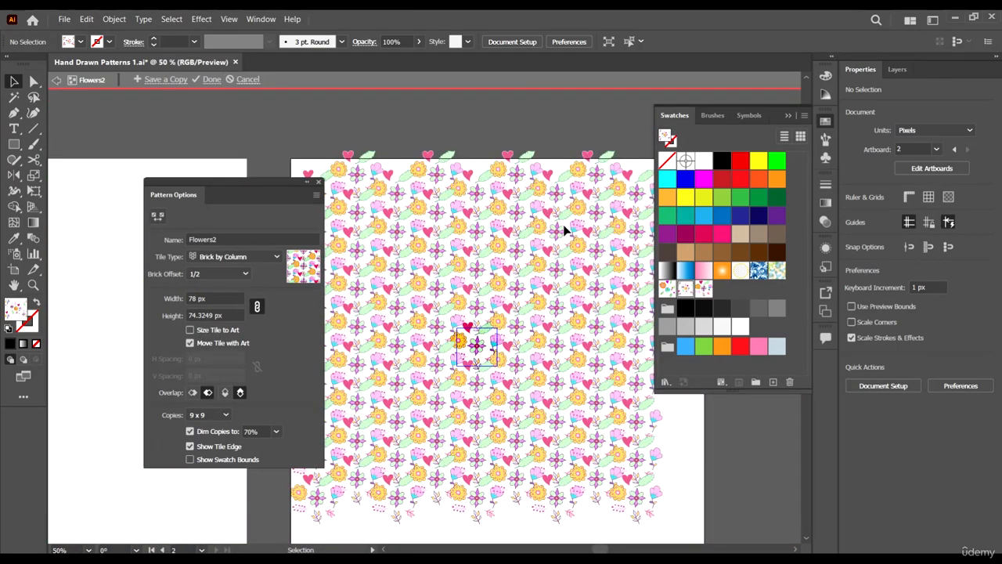
Try a wider tile of 114 px with the proportions linked and inspect the motif spacing at different magnifications.
{"action": "scroll", "coordinate": [536, 310], "scroll_direction": "up", "scroll_amount": 2}
{"action": "scroll", "coordinate": [392, 288], "scroll_direction": "up", "scroll_amount": 3}
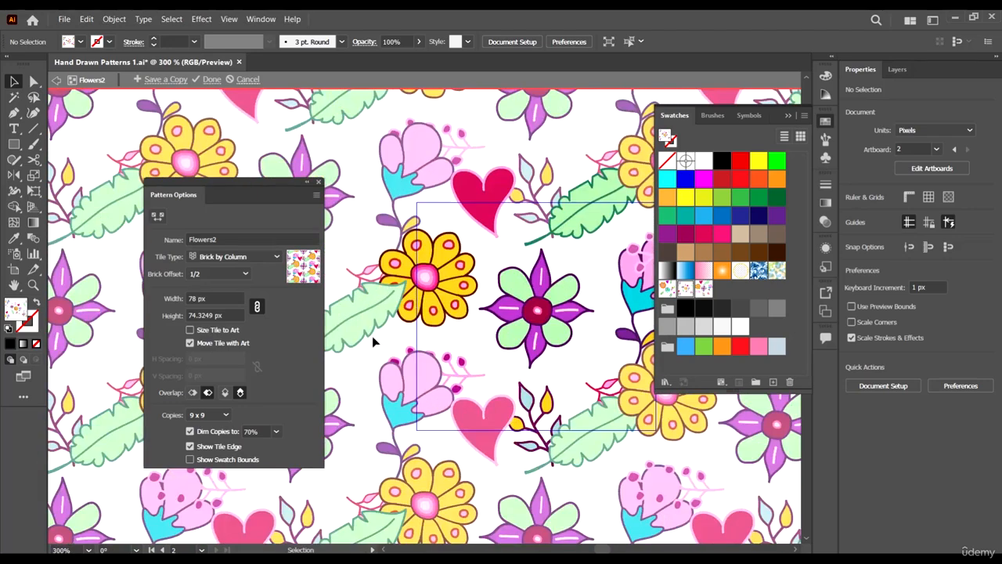
{"action": "left_click", "coordinate": [217, 298]}
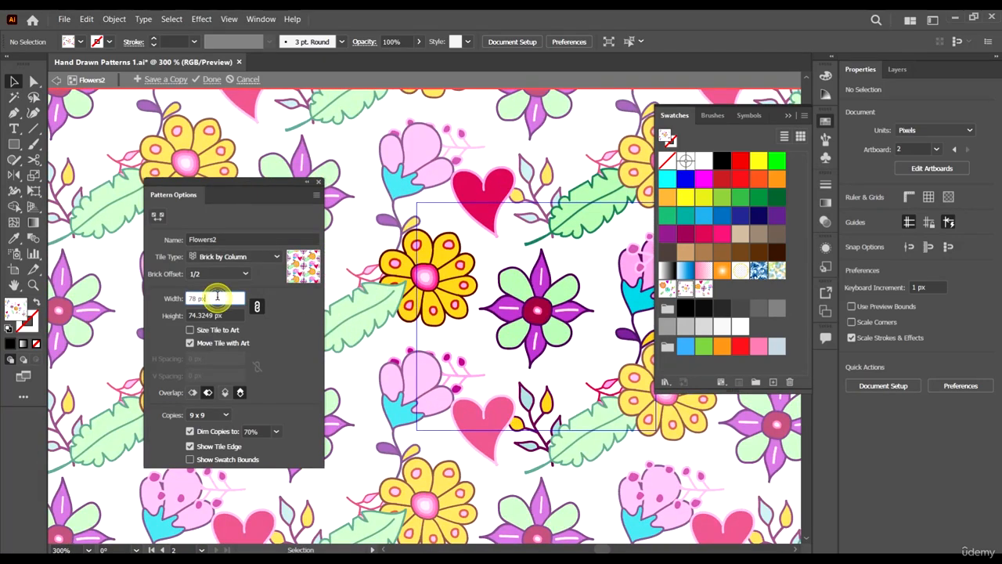
{"action": "key", "text": "Up"}
{"action": "key", "text": "Up"}
{"action": "key", "text": "Up"}
{"action": "key", "text": "Up"}
{"action": "key", "text": "Up"}
{"action": "key", "text": "Up"}
{"action": "key", "text": "Up"}
{"action": "key", "text": "Up"}
{"action": "key", "text": "Up"}
{"action": "key", "text": "Up"}
{"action": "key", "text": "Up"}
{"action": "key", "text": "Up"}
{"action": "key", "text": "Up"}
{"action": "key", "text": "Up"}
{"action": "key", "text": "Up"}
{"action": "key", "text": "Up"}
{"action": "key", "text": "Up"}
{"action": "key", "text": "Up"}
{"action": "key", "text": "Up"}
{"action": "key", "text": "Up"}
{"action": "key", "text": "Up"}
{"action": "key", "text": "Up"}
{"action": "key", "text": "Up"}
{"action": "key", "text": "Up"}
{"action": "key", "text": "Up"}
{"action": "key", "text": "Up"}
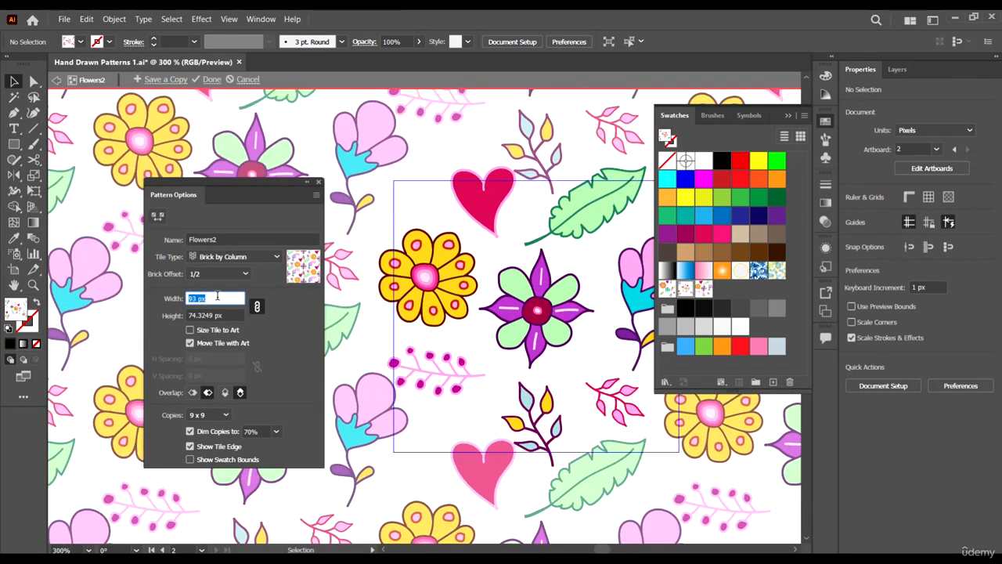
{"action": "key", "text": "Up"}
{"action": "key", "text": "Up"}
{"action": "key", "text": "Up"}
{"action": "key", "text": "Up"}
{"action": "key", "text": "Up"}
{"action": "key", "text": "Up"}
{"action": "key", "text": "Up"}
{"action": "key", "text": "Up"}
{"action": "key", "text": "Up"}
{"action": "key", "text": "Up"}
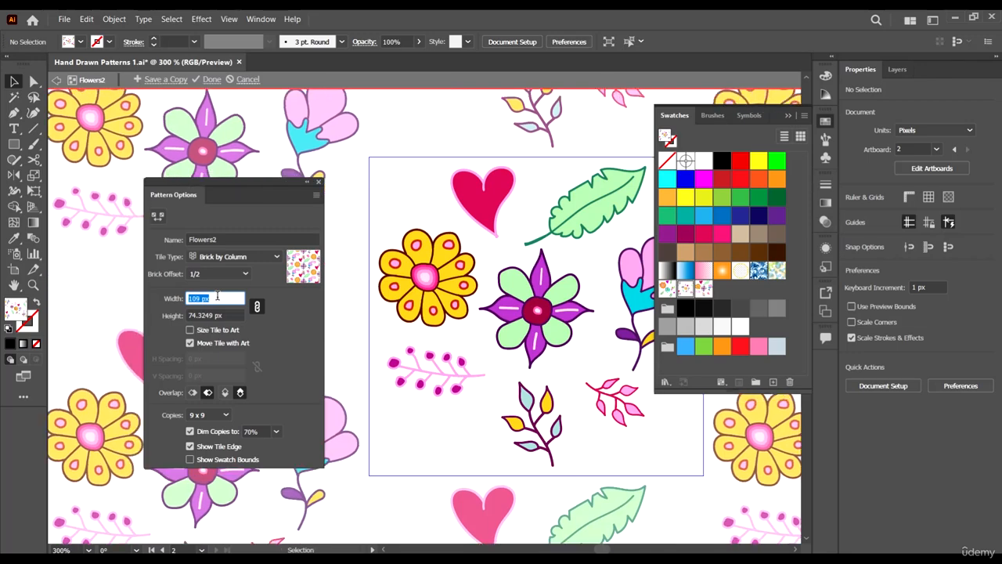
{"action": "scroll", "coordinate": [478, 318], "scroll_direction": "down", "scroll_amount": 3}
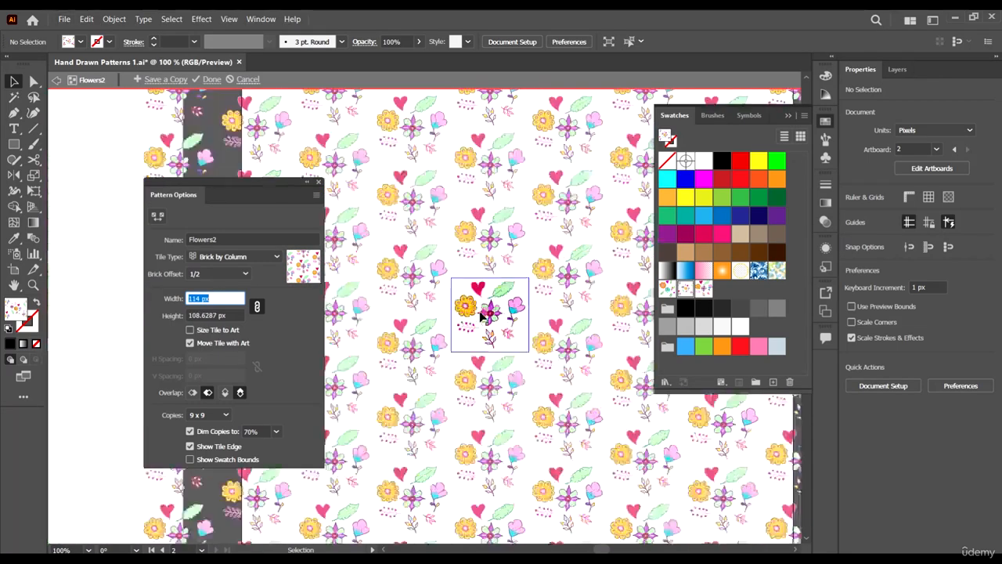
{"action": "scroll", "coordinate": [479, 315], "scroll_direction": "down", "scroll_amount": 4}
{"action": "scroll", "coordinate": [530, 315], "scroll_direction": "up", "scroll_amount": 3}
{"action": "scroll", "coordinate": [381, 315], "scroll_direction": "up", "scroll_amount": 2}
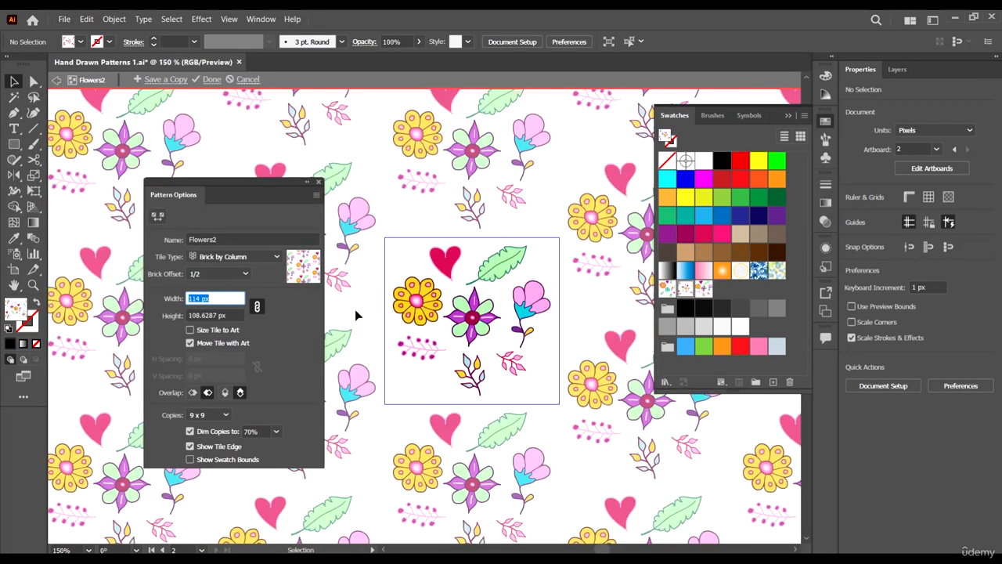
Set the pattern tile width to 109 px, keeping the height linked.
{"action": "key", "text": "Down"}
{"action": "key", "text": "Down"}
{"action": "key", "text": "Down"}
{"action": "key", "text": "Down"}
{"action": "key", "text": "Down"}
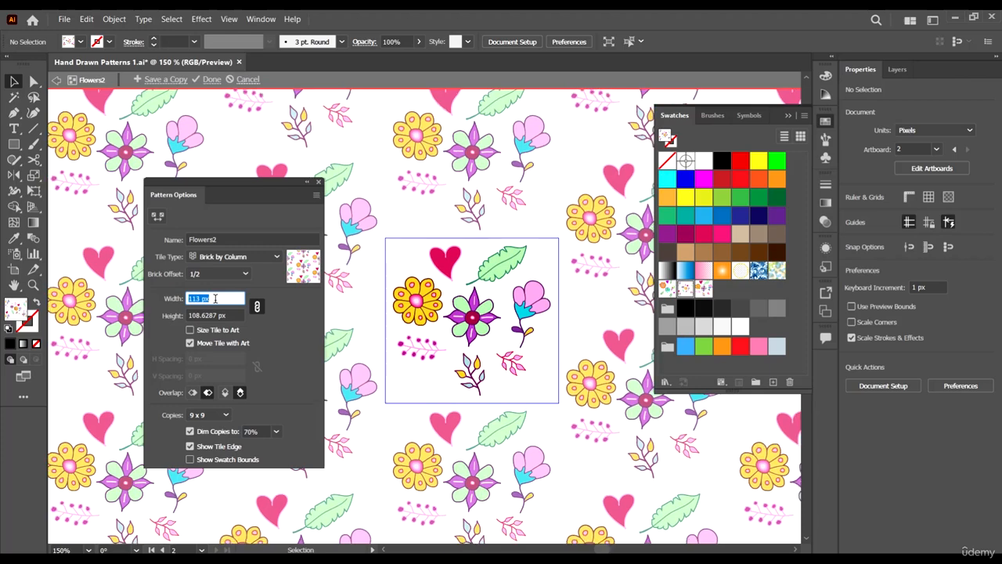
Shift the green leaf and the pink tulip-like flower slightly inward from the tile's right edge.
{"action": "scroll", "coordinate": [494, 271], "scroll_direction": "up", "scroll_amount": 2}
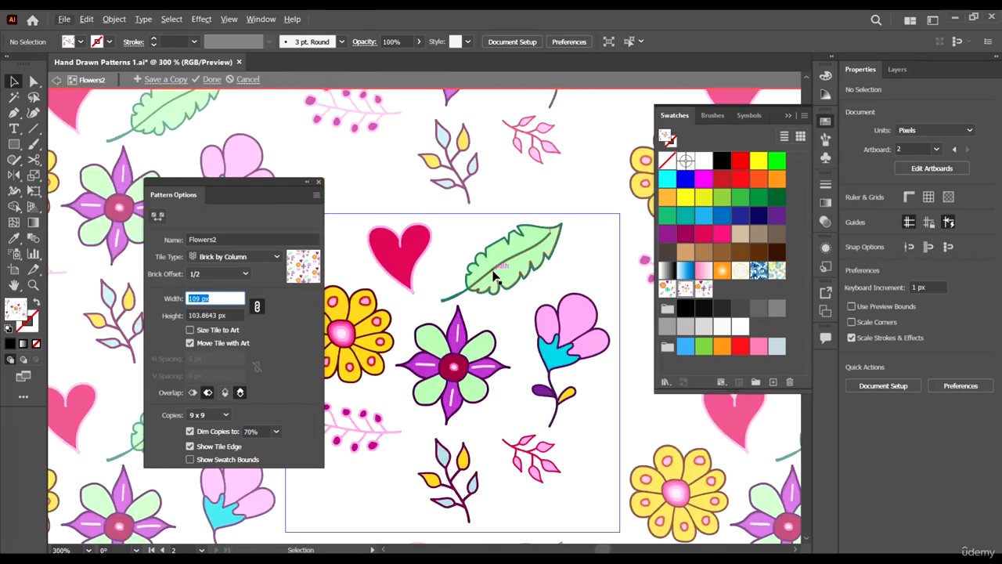
{"action": "left_click_drag", "start_coordinate": [550, 262], "coordinate": [568, 280]}
{"action": "left_click", "coordinate": [595, 354]}
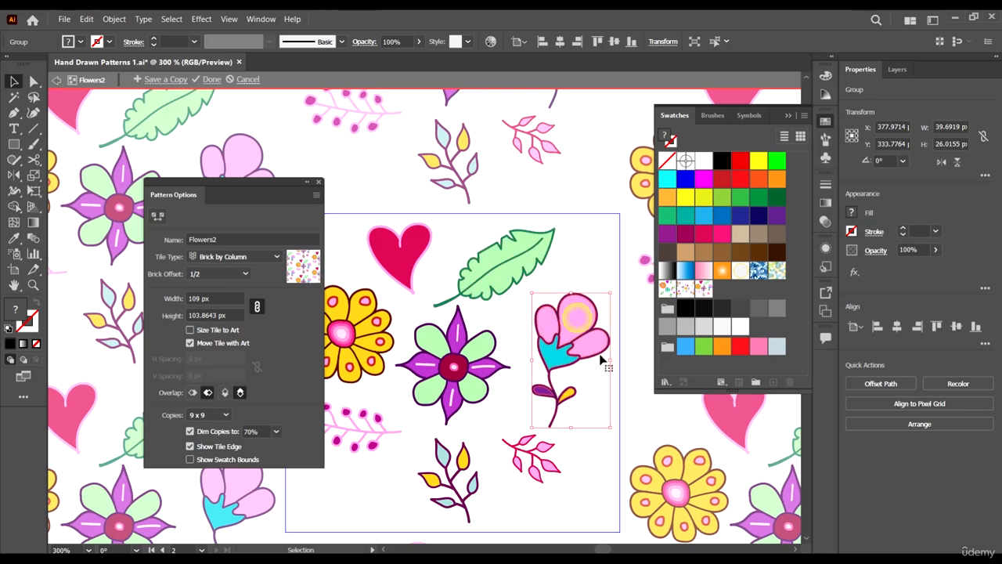
{"action": "left_click_drag", "start_coordinate": [585, 346], "coordinate": [590, 317]}
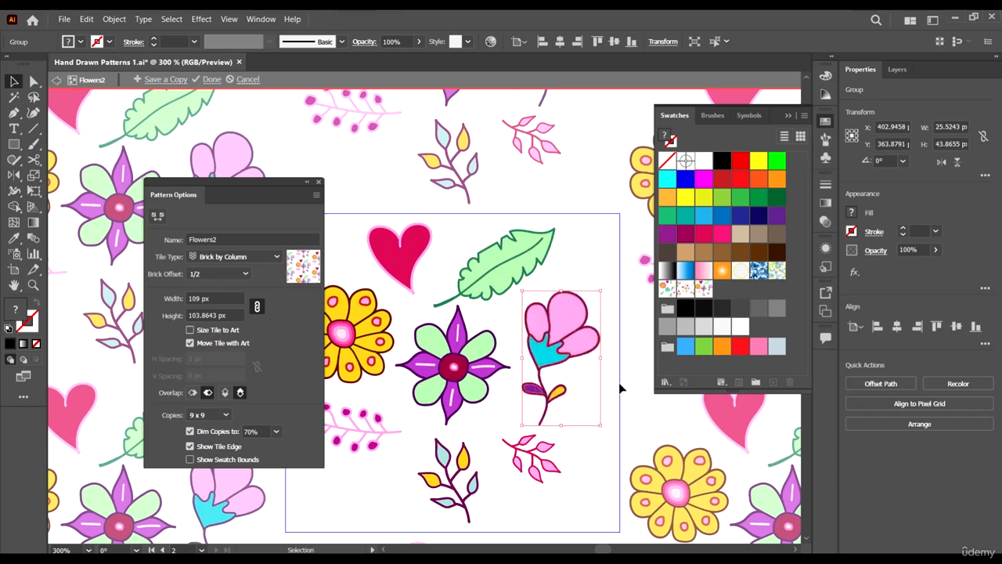
{"action": "left_click", "coordinate": [556, 469]}
{"action": "left_click_drag", "start_coordinate": [562, 485], "coordinate": [563, 485]}
{"action": "left_click", "coordinate": [589, 456]}
{"action": "scroll", "coordinate": [522, 447], "scroll_direction": "down", "scroll_amount": 2}
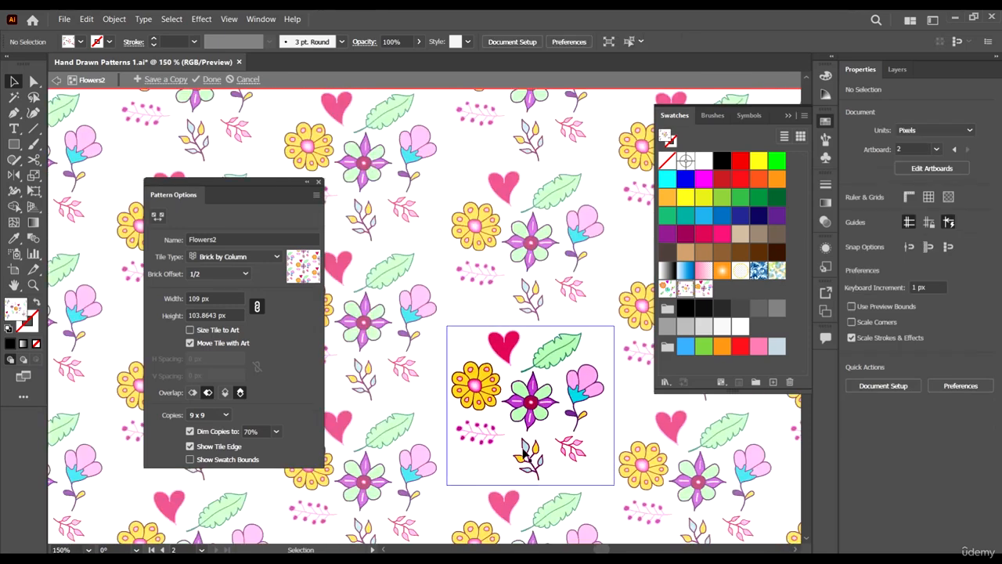
Move the pink berry sprig about 4.4 px toward the purple flower and rotate it slightly.
{"action": "scroll", "coordinate": [499, 417], "scroll_direction": "up", "scroll_amount": 2}
{"action": "mouse_move", "coordinate": [501, 421]}
{"action": "left_mouse_down"}
{"action": "mouse_move", "coordinate": [448, 413]}
{"action": "mouse_move", "coordinate": [513, 422]}
{"action": "left_mouse_up"}
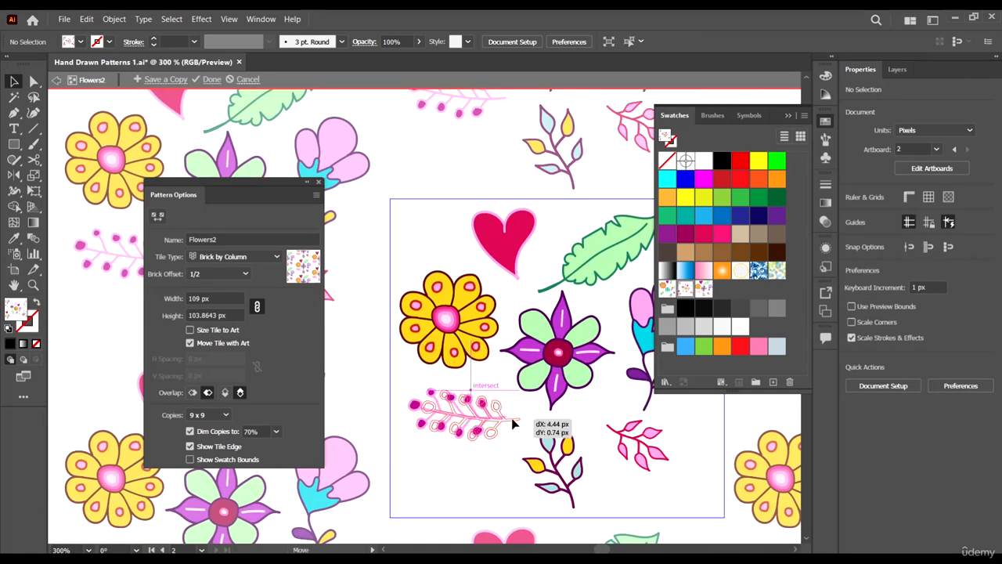
{"action": "left_click_drag", "start_coordinate": [539, 458], "coordinate": [530, 436]}
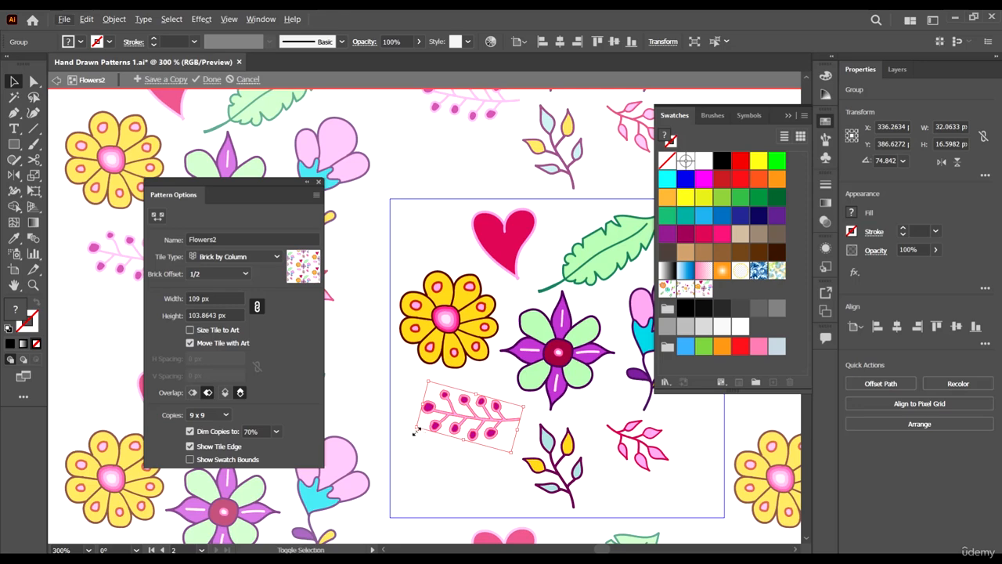
{"action": "left_click_drag", "start_coordinate": [415, 425], "coordinate": [440, 463]}
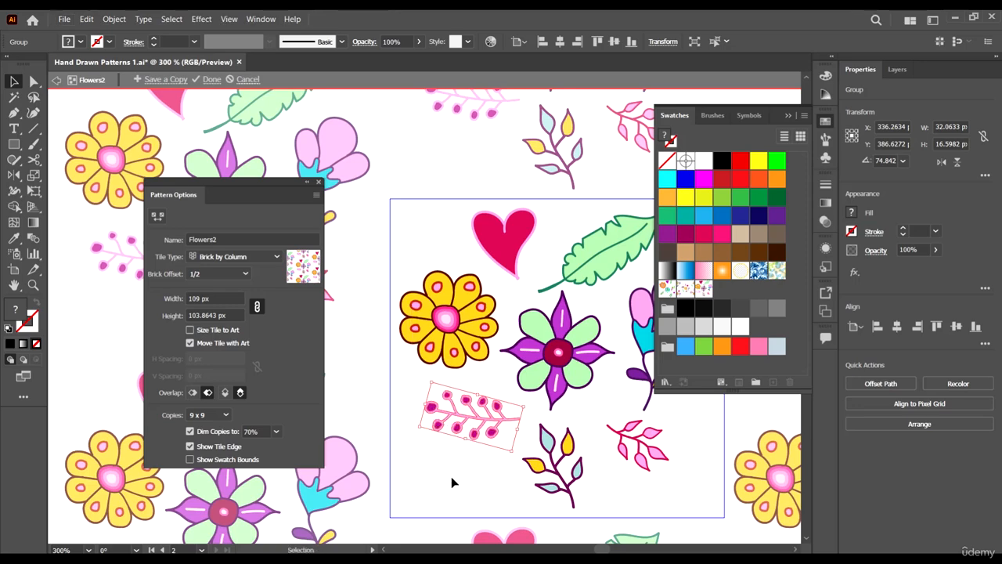
{"action": "left_click", "coordinate": [452, 478]}
{"action": "scroll", "coordinate": [517, 325], "scroll_direction": "down", "scroll_amount": 2}
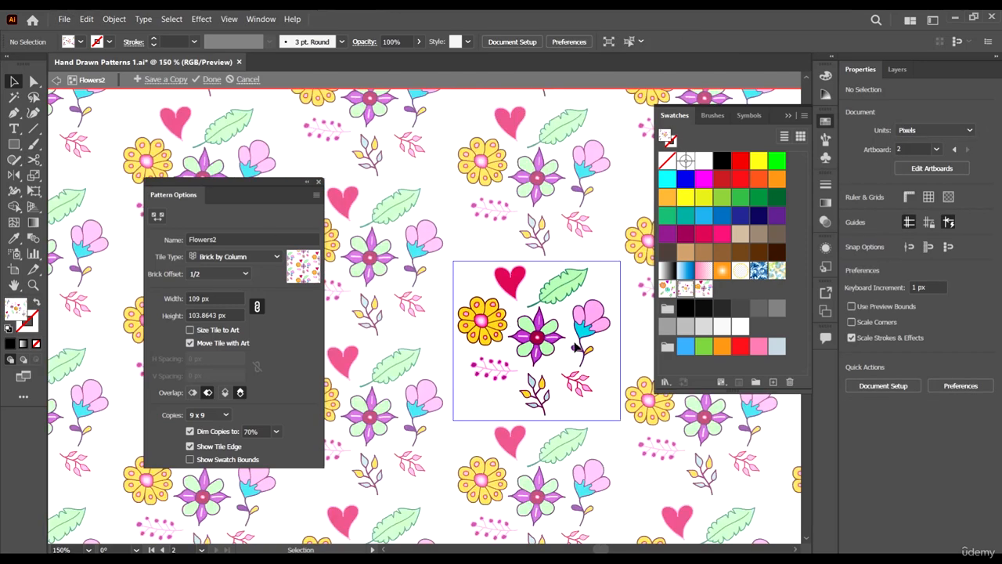
Paint two short accent strokes with the Paintbrush, one beneath the heart and one beside the pink flower.
{"action": "scroll", "coordinate": [578, 351], "scroll_direction": "up", "scroll_amount": 2}
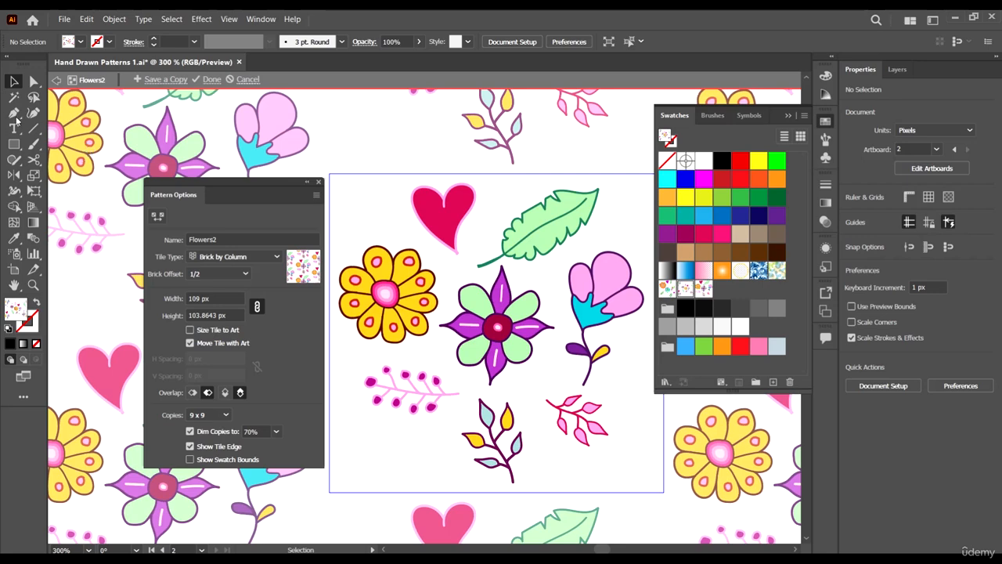
{"action": "left_click", "coordinate": [33, 144]}
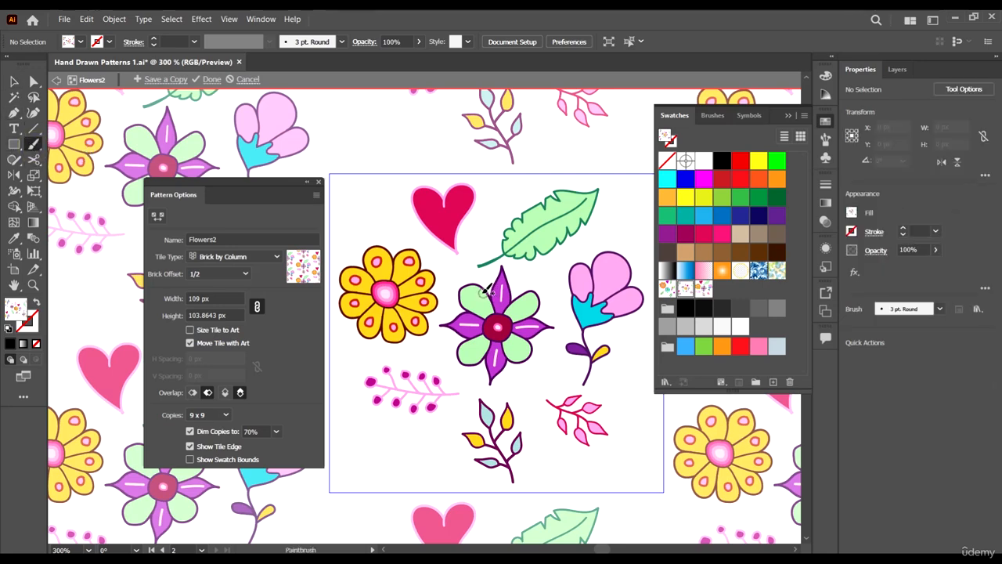
{"action": "scroll", "coordinate": [457, 262], "scroll_direction": "up", "scroll_amount": 1}
{"action": "left_click_drag", "start_coordinate": [435, 267], "coordinate": [467, 266]}
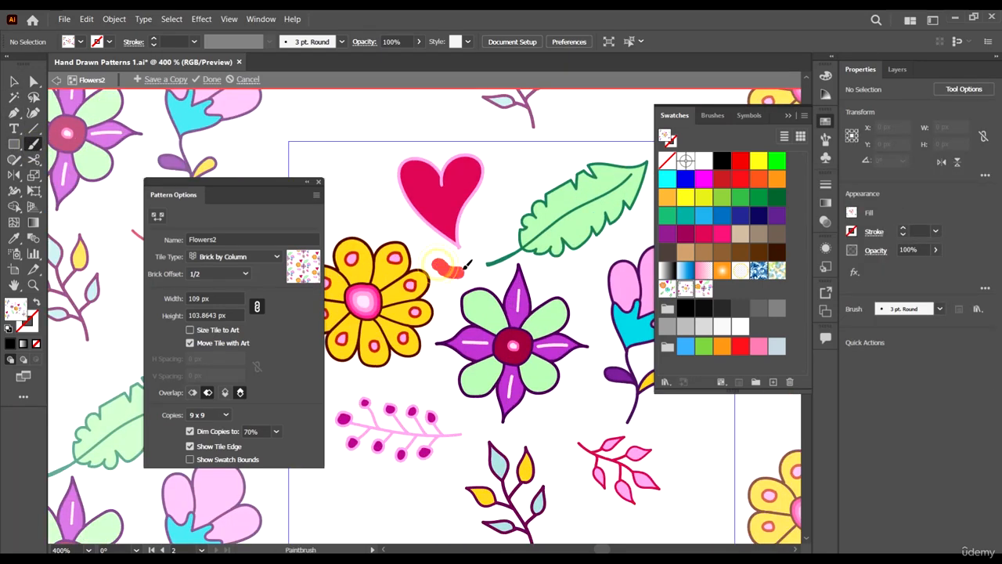
{"action": "scroll", "coordinate": [522, 292], "scroll_direction": "down", "scroll_amount": 1}
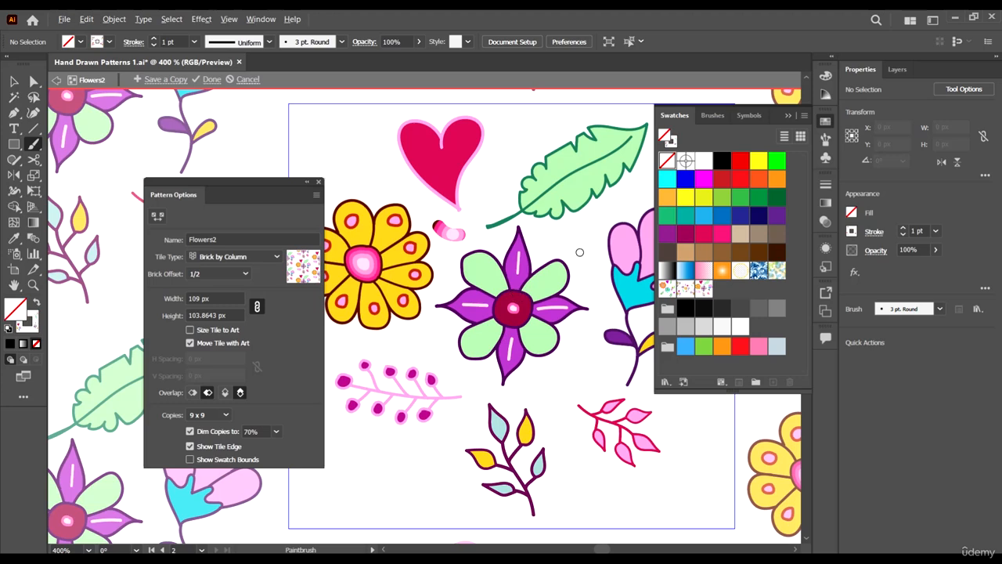
{"action": "mouse_move", "coordinate": [583, 235]}
{"action": "left_mouse_down"}
{"action": "mouse_move", "coordinate": [603, 316]}
{"action": "mouse_move", "coordinate": [585, 267]}
{"action": "left_mouse_up"}
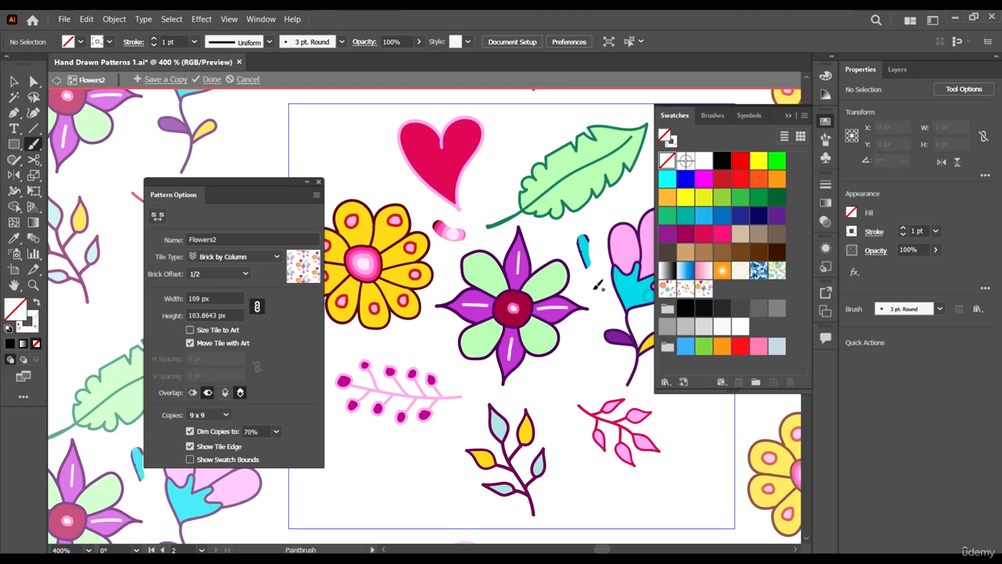
{"action": "scroll", "coordinate": [580, 291], "scroll_direction": "up", "scroll_amount": 1}
{"action": "scroll", "coordinate": [532, 297], "scroll_direction": "down", "scroll_amount": 2}
{"action": "scroll", "coordinate": [532, 295], "scroll_direction": "up", "scroll_amount": 3}
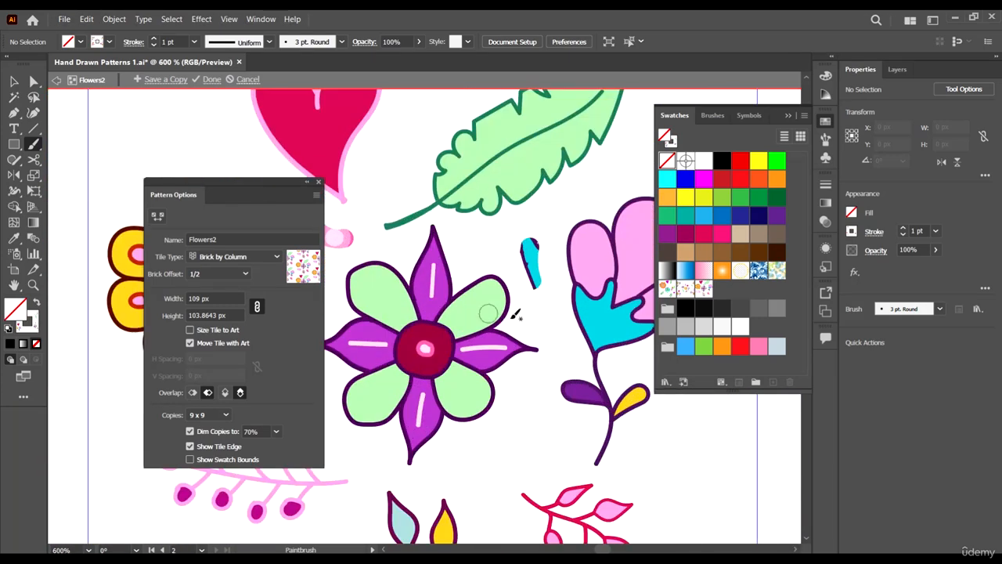
{"action": "scroll", "coordinate": [504, 317], "scroll_direction": "down", "scroll_amount": 2}
Select both accent strokes and recolour their stroke with the dark purple sampled from the central flower's outline, without a fill.
{"action": "left_click", "coordinate": [13, 81]}
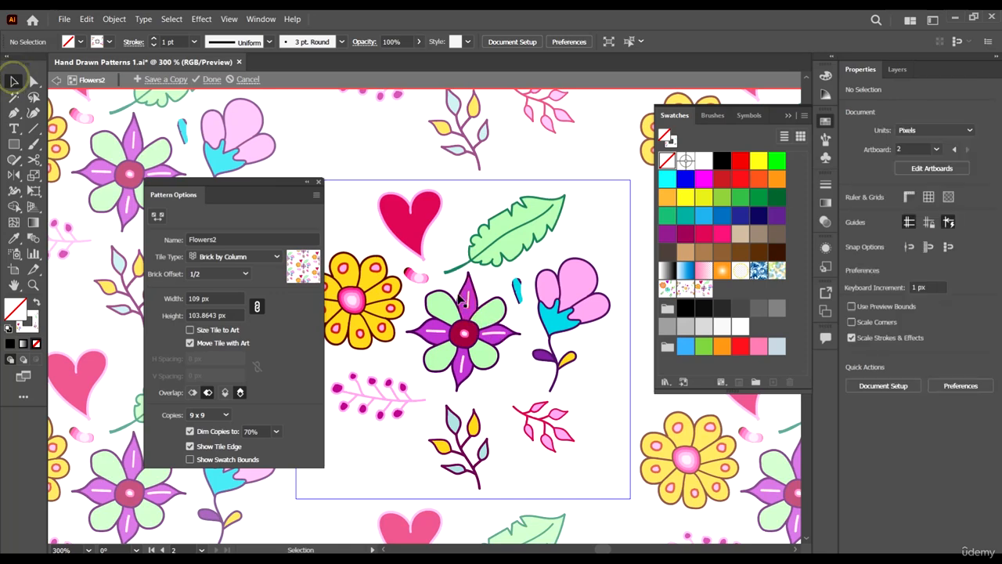
{"action": "scroll", "coordinate": [427, 279], "scroll_direction": "up", "scroll_amount": 2}
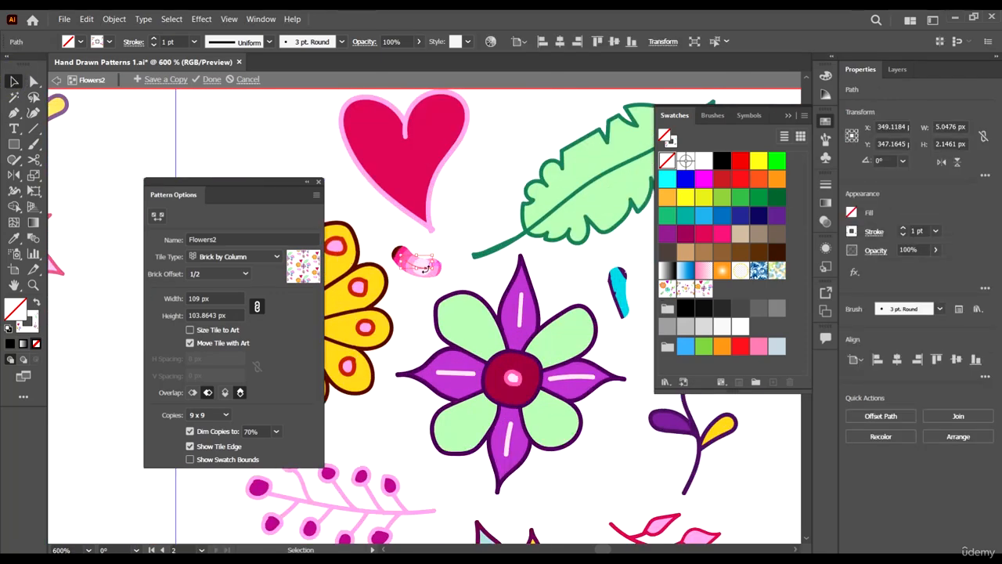
{"action": "left_click", "coordinate": [615, 302], "text": "shift"}
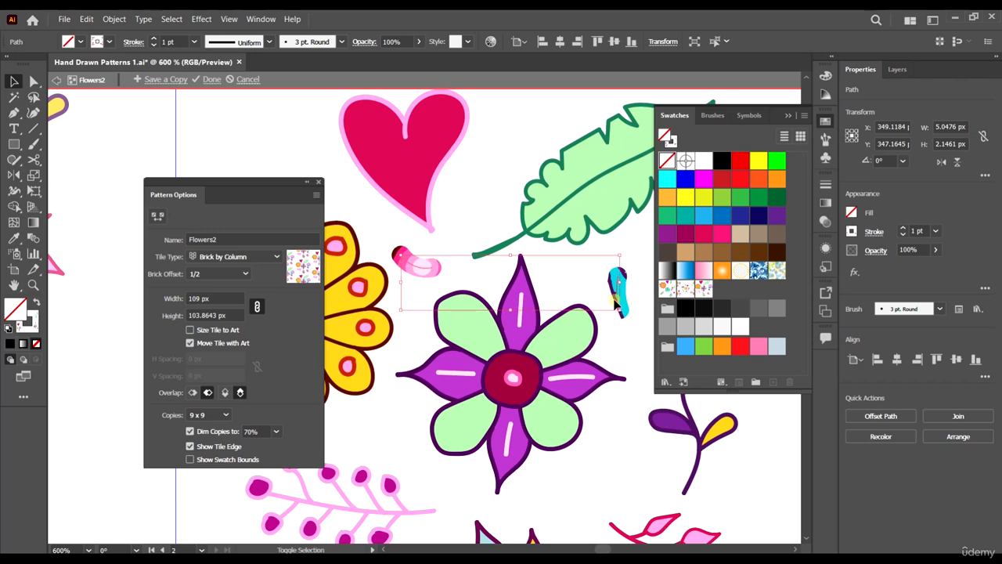
{"action": "scroll", "coordinate": [372, 317], "scroll_direction": "up", "scroll_amount": 1}
{"action": "scroll", "coordinate": [479, 368], "scroll_direction": "down", "scroll_amount": 2}
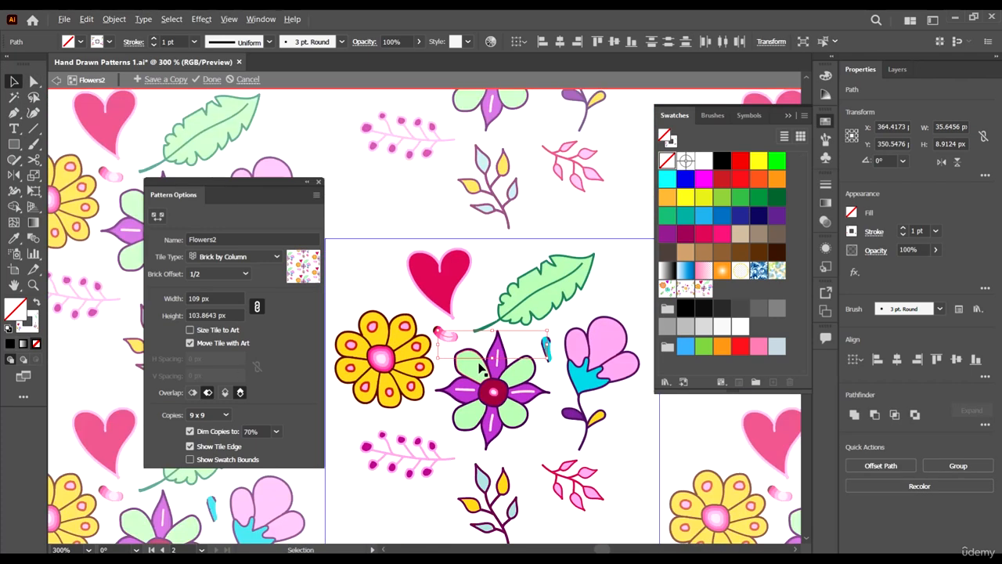
{"action": "scroll", "coordinate": [455, 357], "scroll_direction": "up", "scroll_amount": 3}
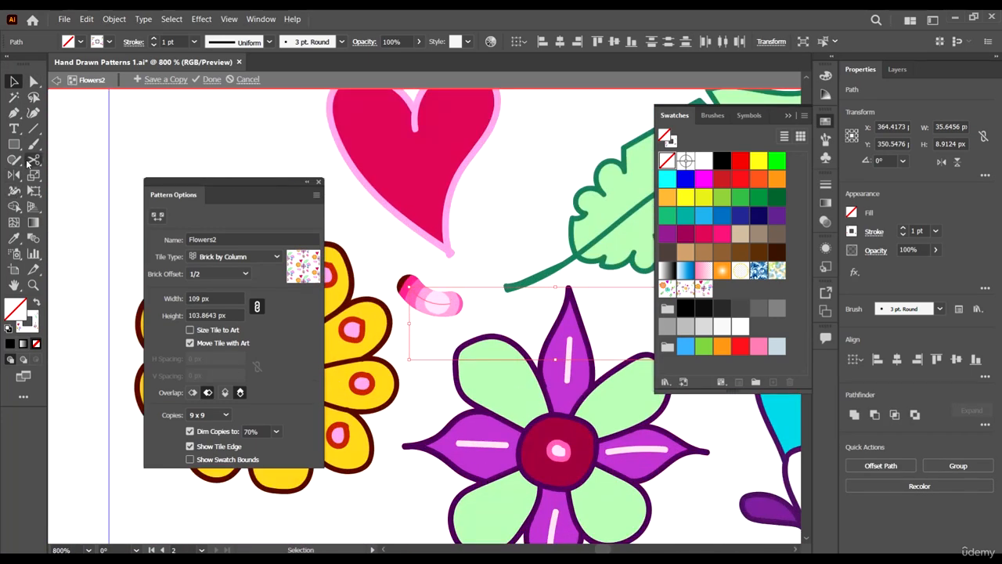
{"action": "left_click", "coordinate": [14, 238]}
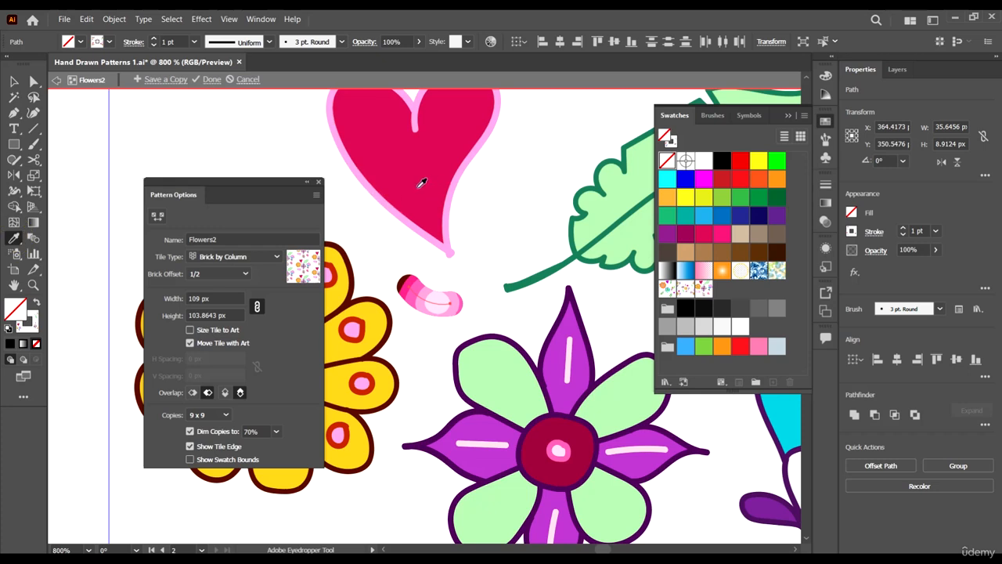
{"action": "left_click", "coordinate": [549, 338]}
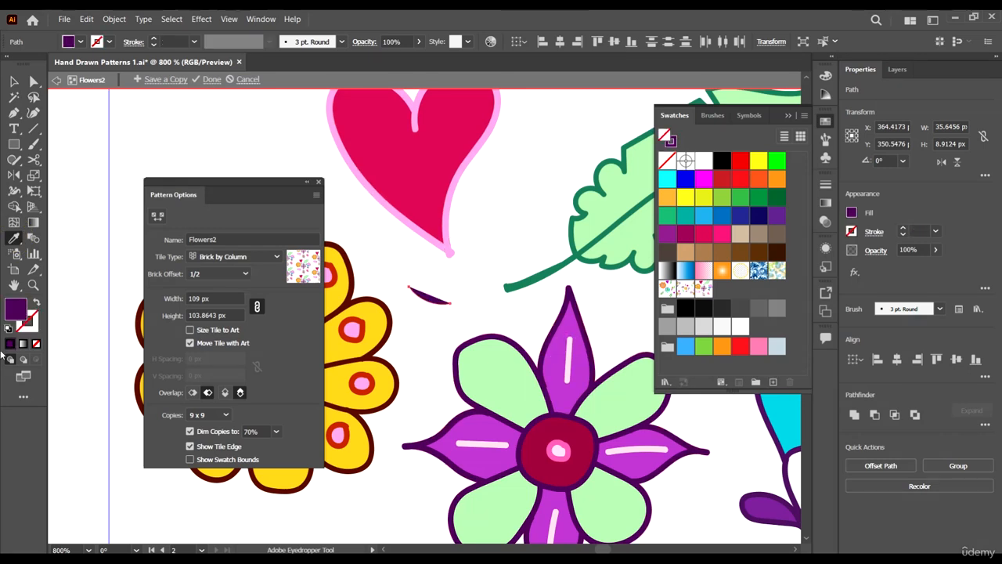
{"action": "key", "text": "shift+x"}
Thin both accent strokes, trying a 0.5 pt weight and settling on 0.25 pt.
{"action": "left_click", "coordinate": [14, 81]}
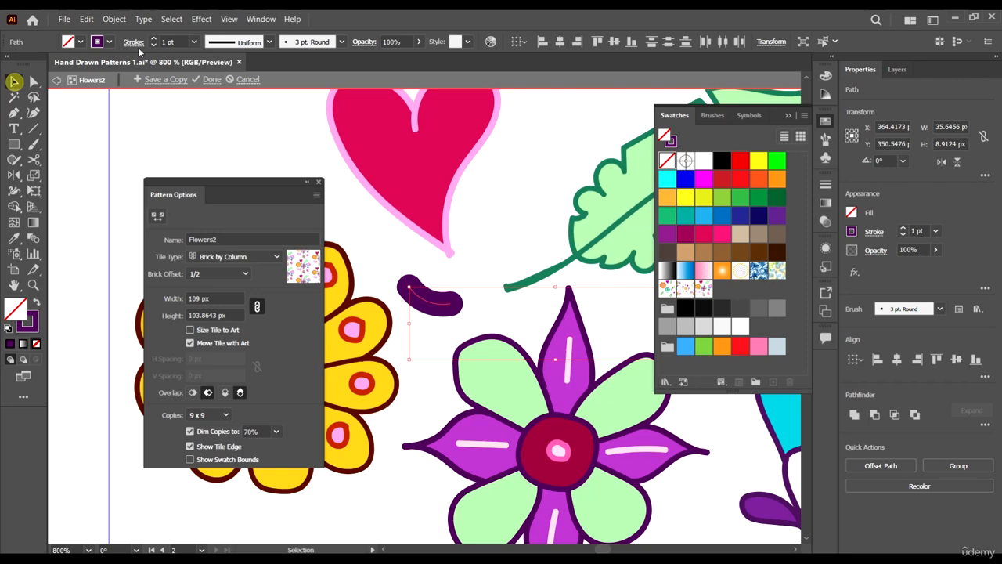
{"action": "left_click", "coordinate": [194, 43]}
{"action": "left_click", "coordinate": [217, 72]}
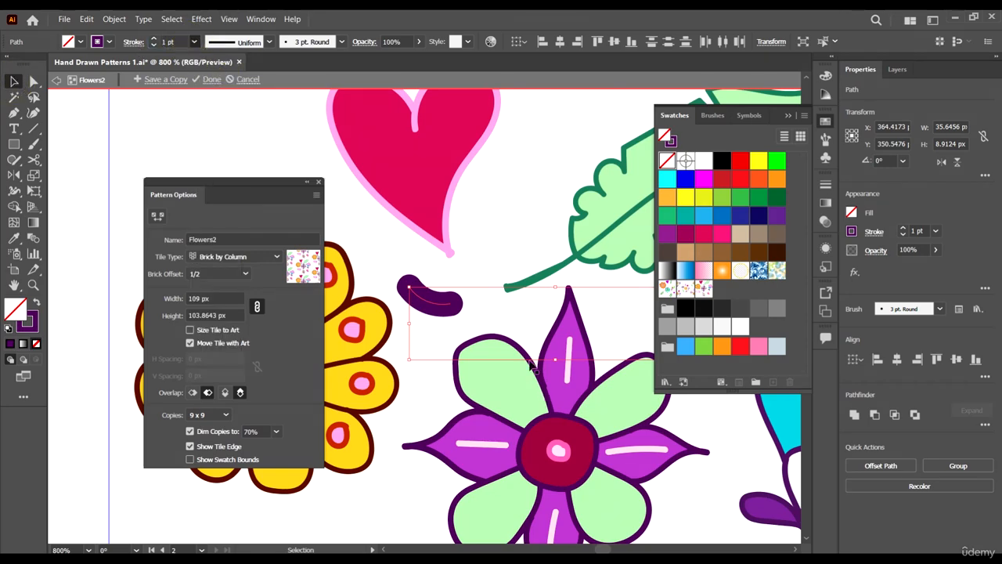
{"action": "scroll", "coordinate": [454, 323], "scroll_direction": "down", "scroll_amount": 4}
{"action": "scroll", "coordinate": [470, 346], "scroll_direction": "up", "scroll_amount": 2}
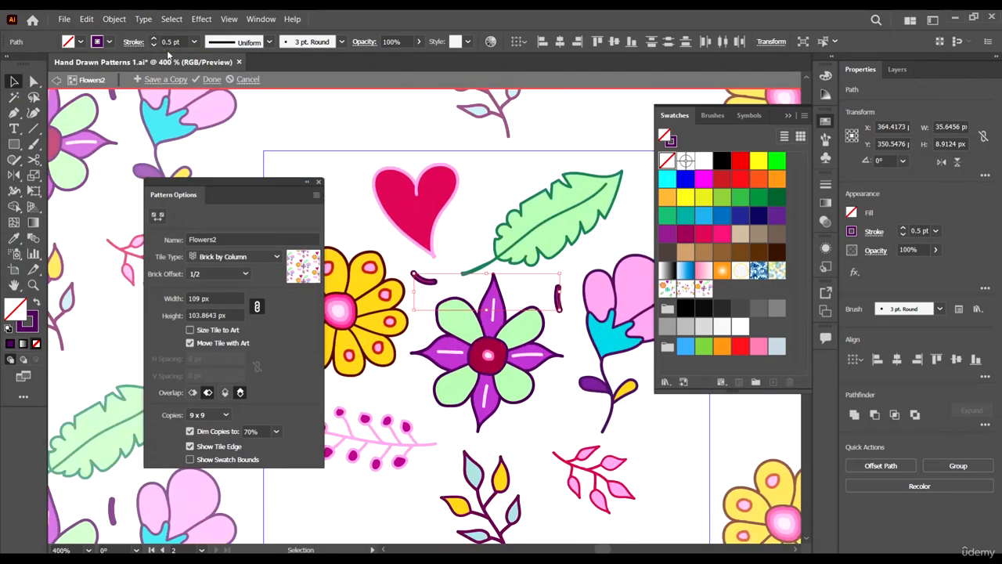
{"action": "left_click", "coordinate": [190, 42]}
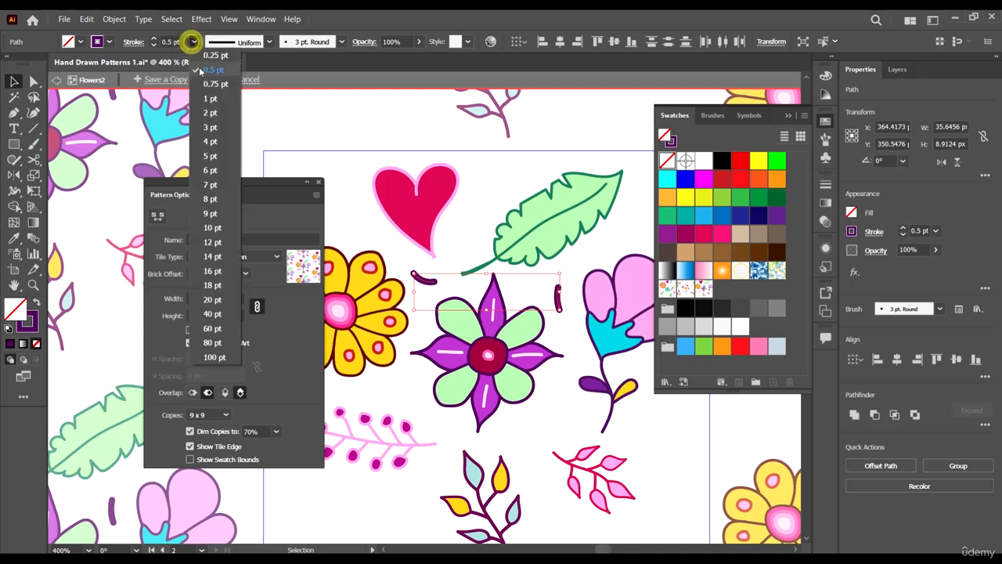
{"action": "left_click", "coordinate": [202, 57]}
{"action": "scroll", "coordinate": [503, 310], "scroll_direction": "down", "scroll_amount": 4}
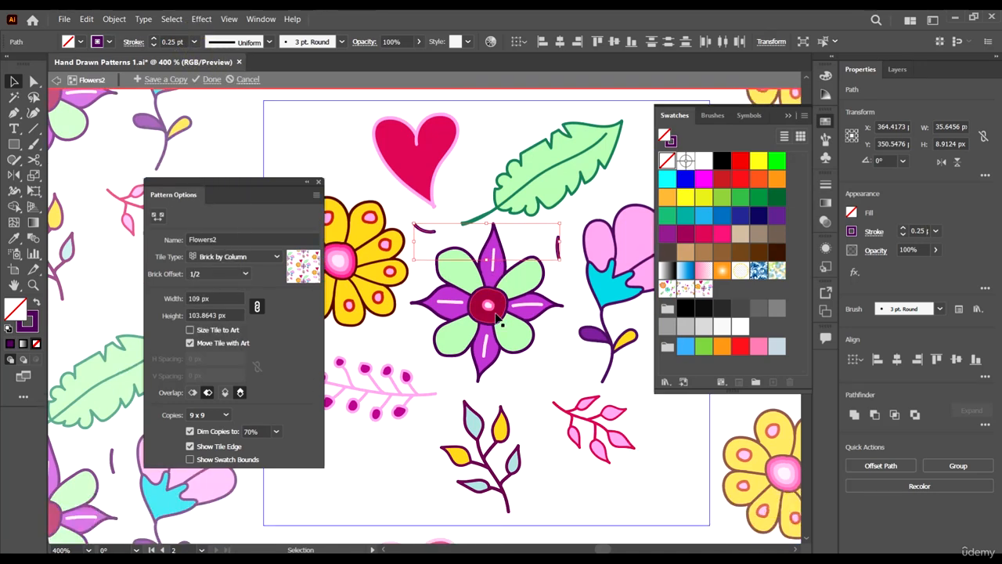
Recolour both accent strokes with the light pink sampled from the pink flower's petal, without a fill, at 0.25 pt.
{"action": "scroll", "coordinate": [502, 313], "scroll_direction": "up", "scroll_amount": 3}
{"action": "scroll", "coordinate": [397, 437], "scroll_direction": "down", "scroll_amount": 4}
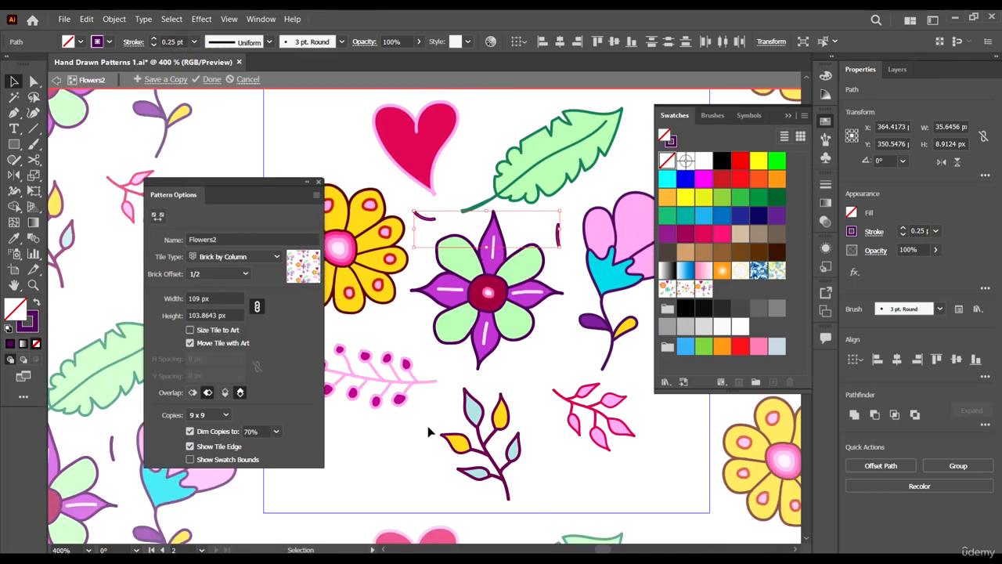
{"action": "key", "text": "i"}
{"action": "left_click", "coordinate": [604, 226]}
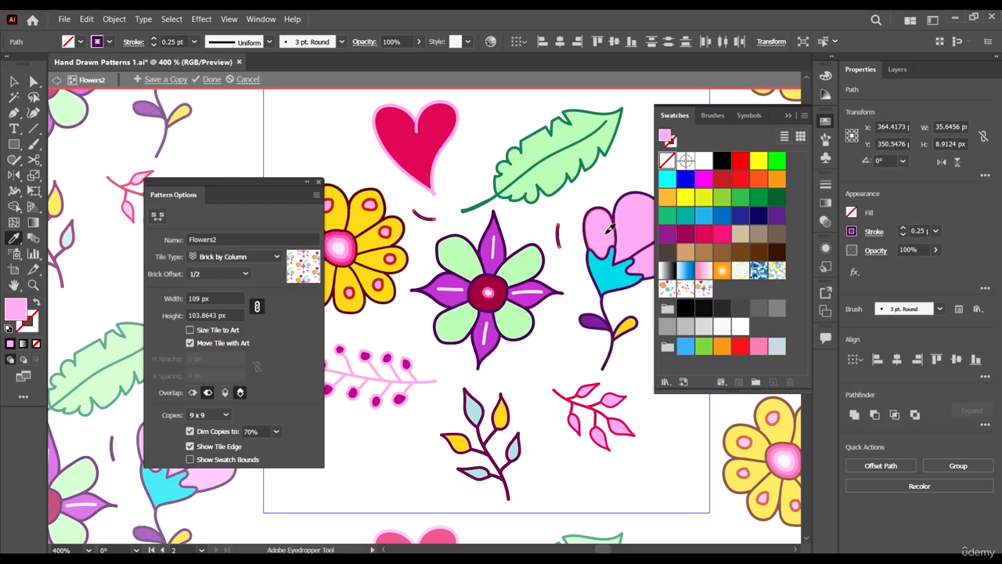
{"action": "key", "text": "shift+x"}
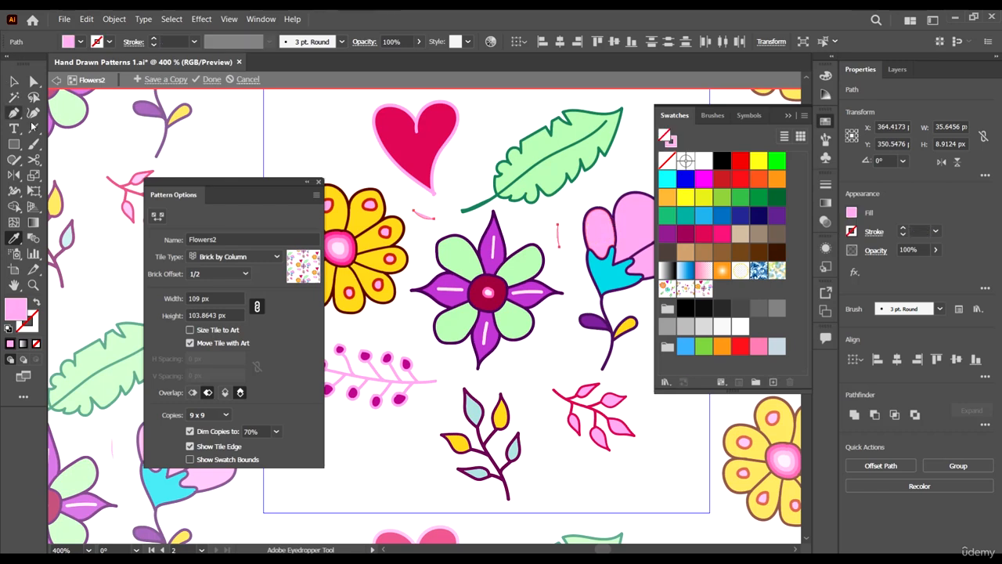
{"action": "left_click", "coordinate": [12, 80]}
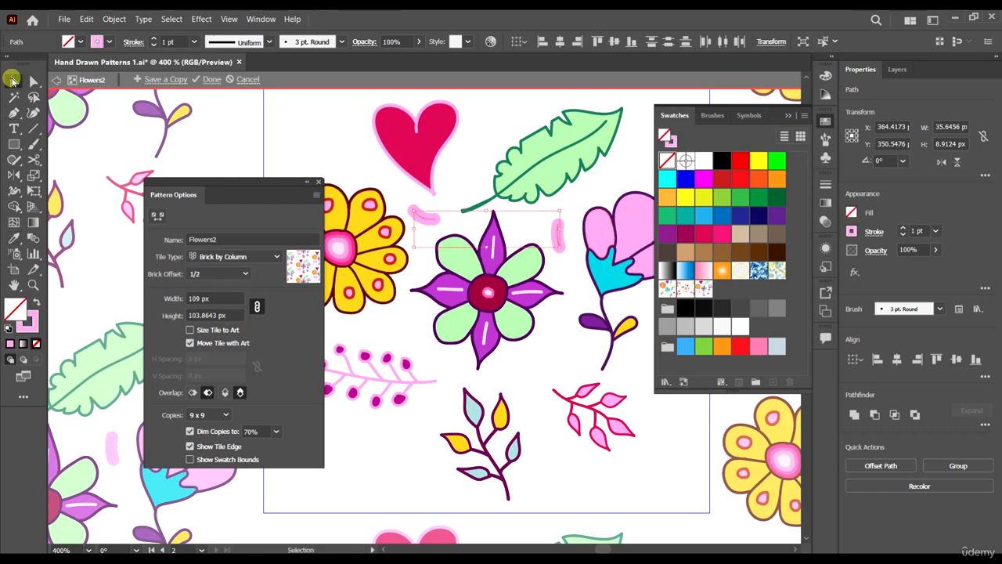
{"action": "left_click", "coordinate": [195, 41]}
{"action": "left_click", "coordinate": [213, 42]}
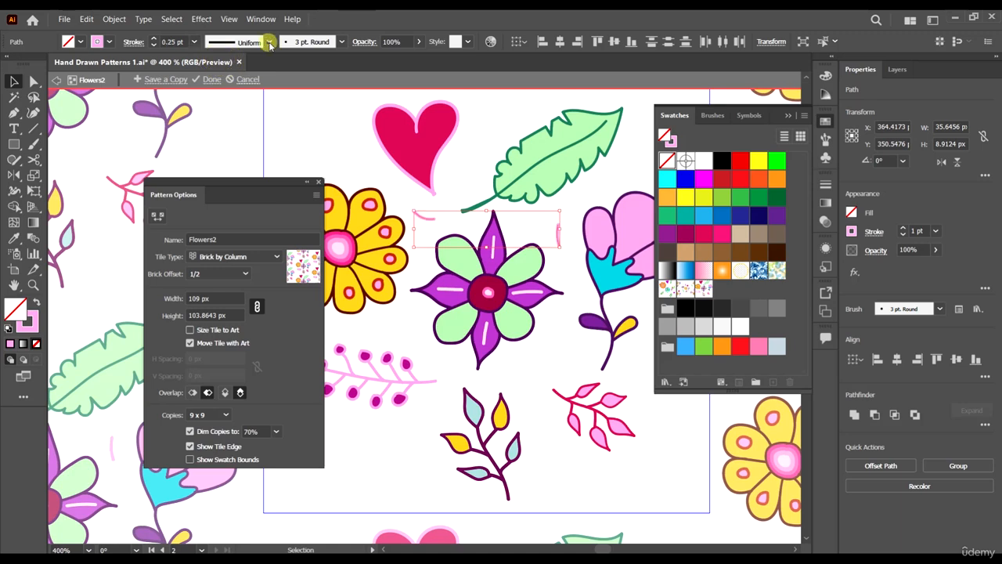
Try Width Profile 1 on both pink accent strokes and inspect their shape up close.
{"action": "left_click", "coordinate": [269, 43]}
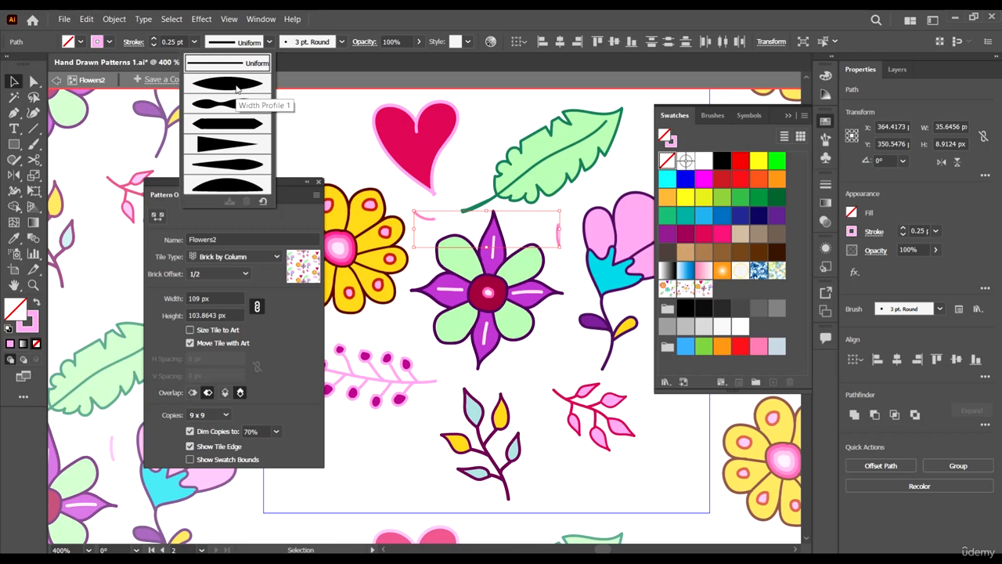
{"action": "left_click", "coordinate": [238, 88]}
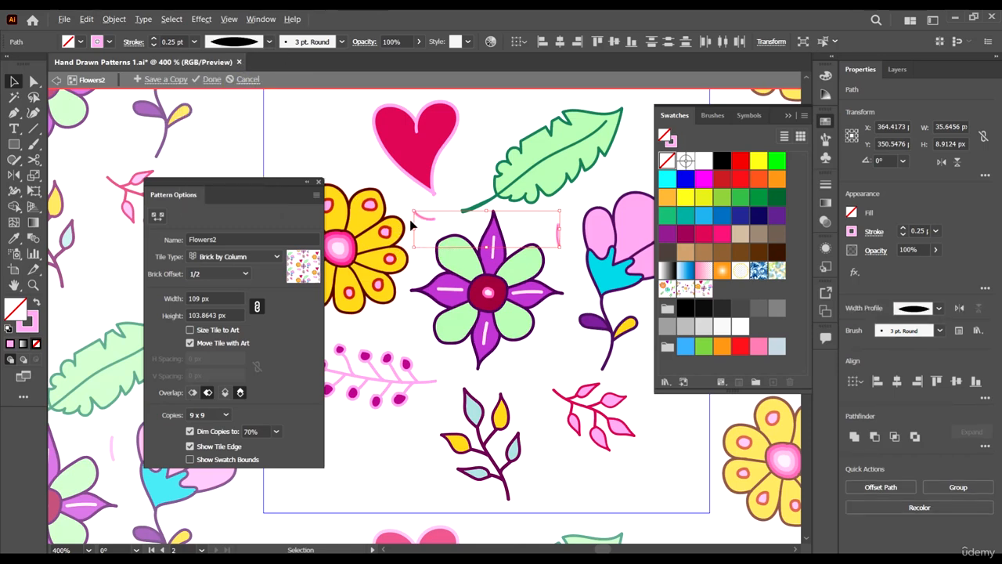
{"action": "scroll", "coordinate": [410, 225], "scroll_direction": "up", "scroll_amount": 4}
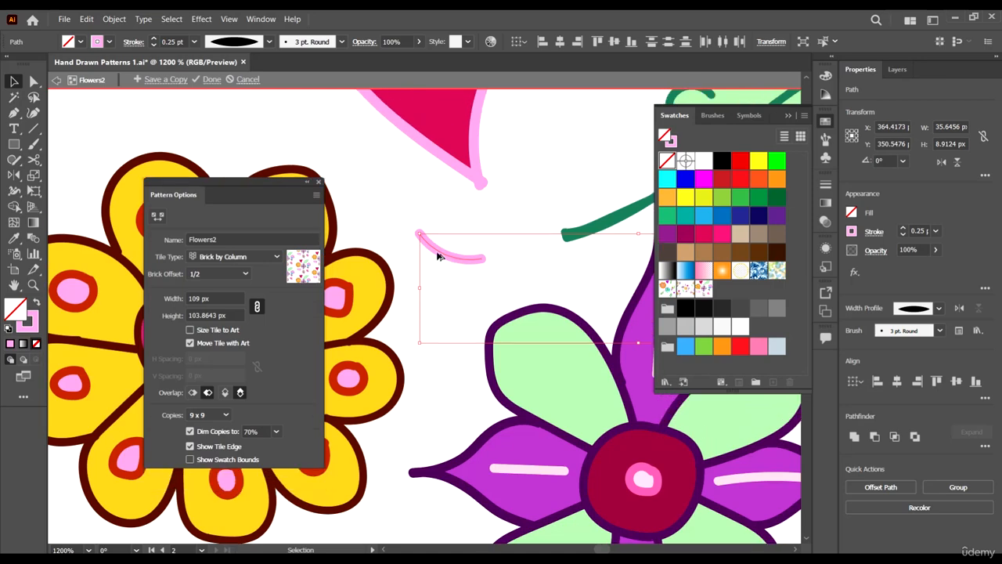
{"action": "scroll", "coordinate": [439, 256], "scroll_direction": "up", "scroll_amount": 3}
{"action": "scroll", "coordinate": [551, 361], "scroll_direction": "down", "scroll_amount": 6}
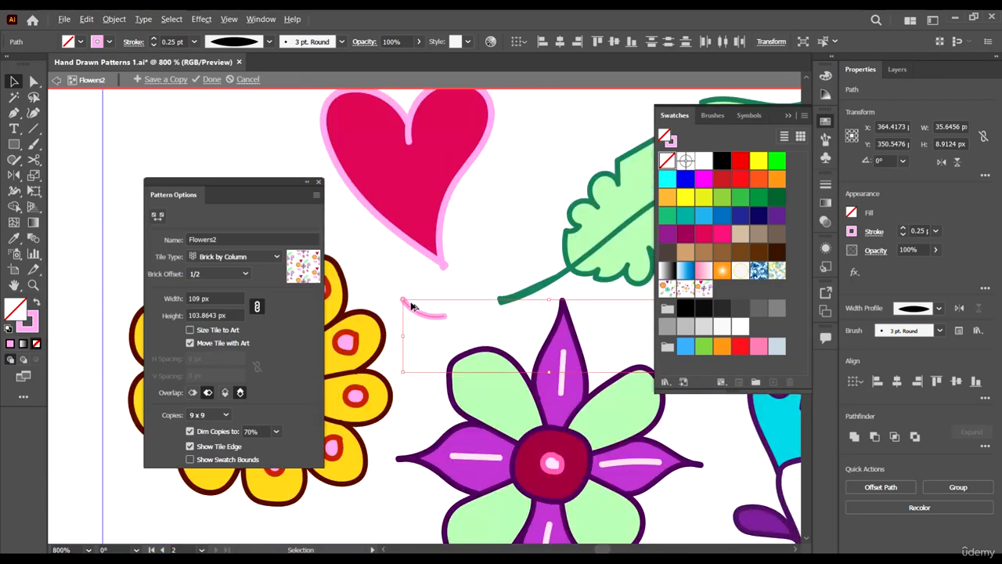
{"action": "scroll", "coordinate": [460, 346], "scroll_direction": "up", "scroll_amount": 4}
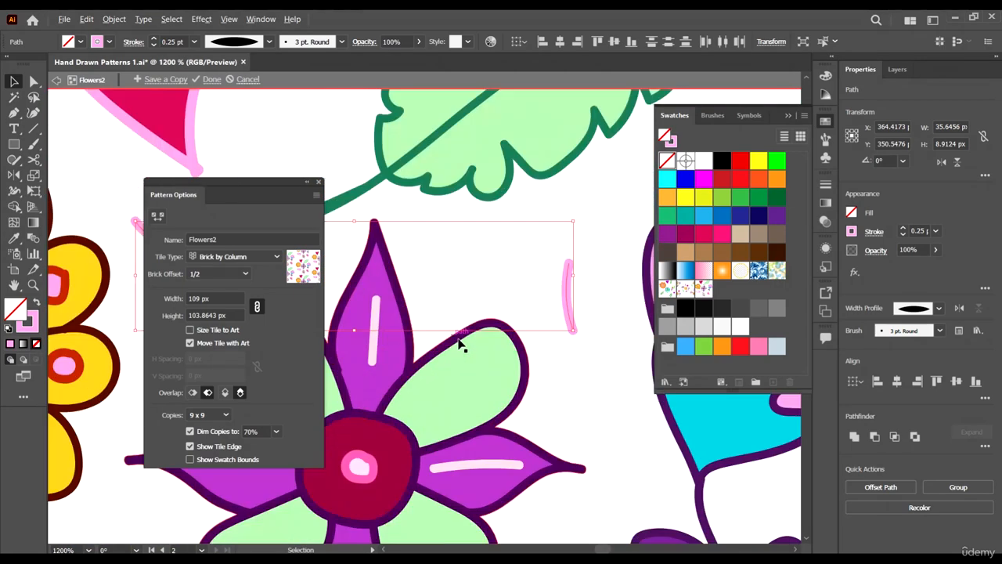
Select only the accent stroke beside the pink flower and set its width profile to Uniform.
{"action": "left_click", "coordinate": [603, 344]}
{"action": "left_click", "coordinate": [574, 319]}
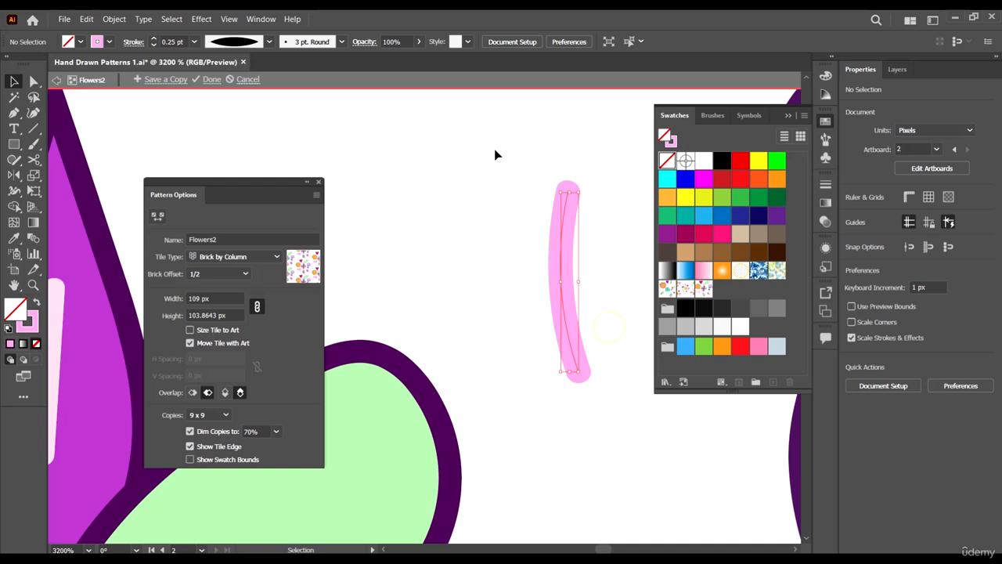
{"action": "left_click", "coordinate": [269, 41]}
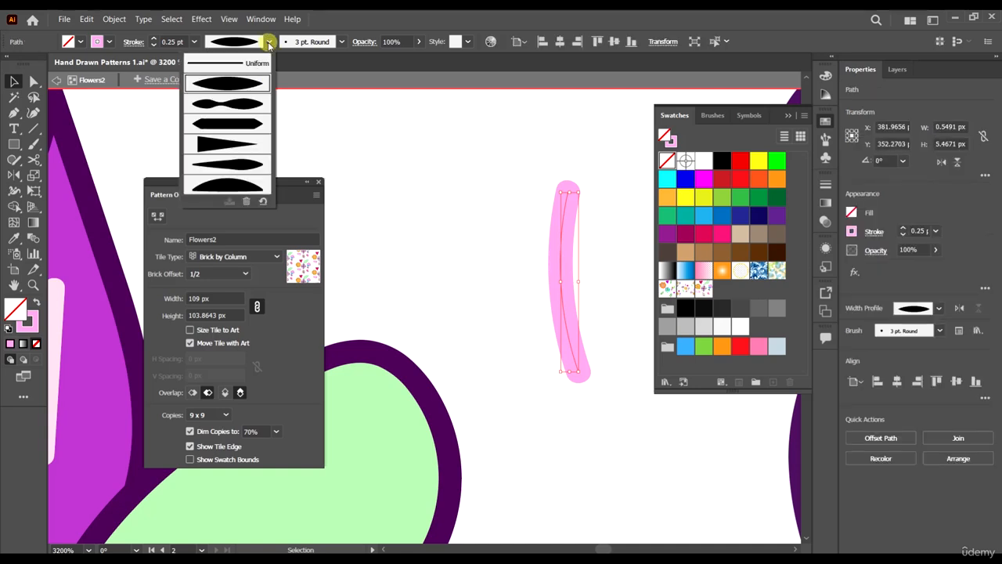
{"action": "left_click", "coordinate": [509, 264]}
{"action": "scroll", "coordinate": [568, 270], "scroll_direction": "down", "scroll_amount": 4}
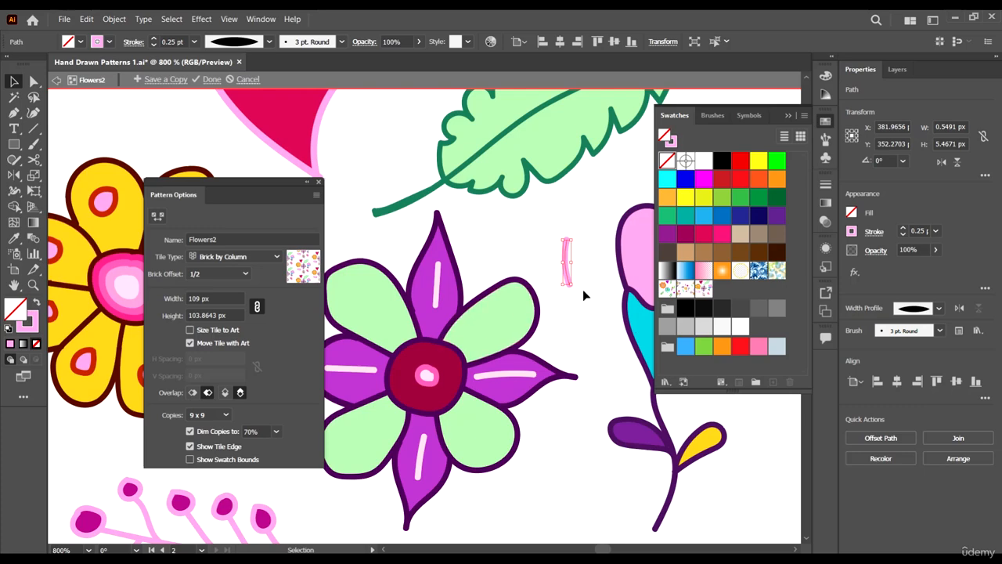
{"action": "scroll", "coordinate": [583, 295], "scroll_direction": "down", "scroll_amount": 2}
{"action": "scroll", "coordinate": [552, 287], "scroll_direction": "up", "scroll_amount": 4}
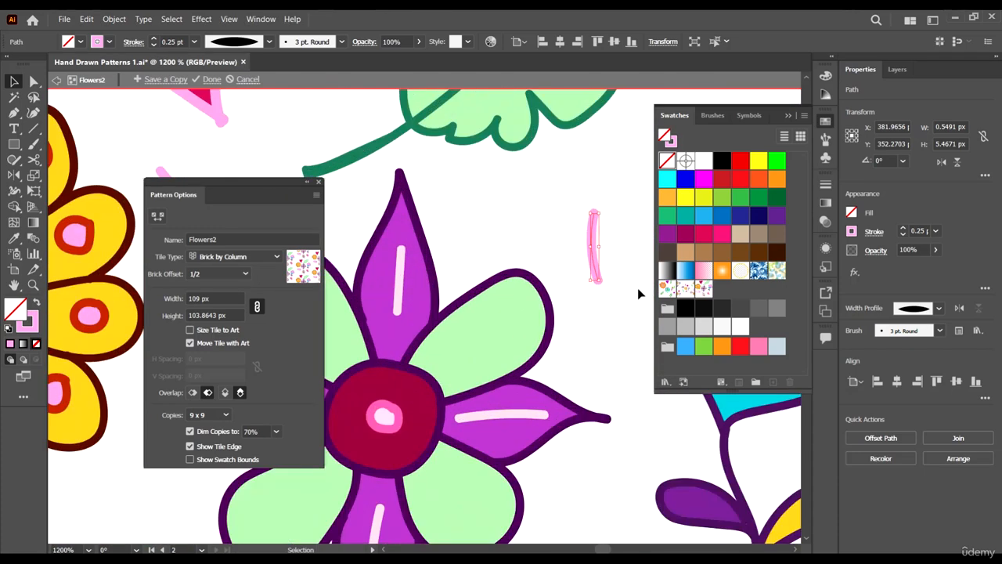
{"action": "left_click", "coordinate": [268, 42]}
{"action": "left_click", "coordinate": [235, 59]}
{"action": "scroll", "coordinate": [610, 346], "scroll_direction": "down", "scroll_amount": 2}
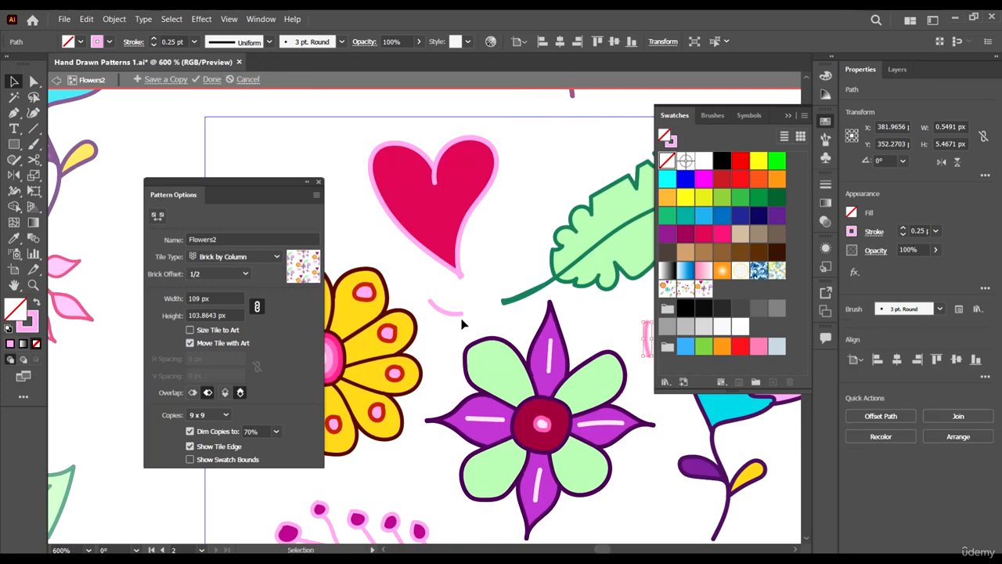
Add the accent stroke beneath the heart to the selection, apply the Uniform width profile and deselect both.
{"action": "scroll", "coordinate": [630, 346], "scroll_direction": "up", "scroll_amount": 2}
{"action": "scroll", "coordinate": [570, 346], "scroll_direction": "down", "scroll_amount": 2}
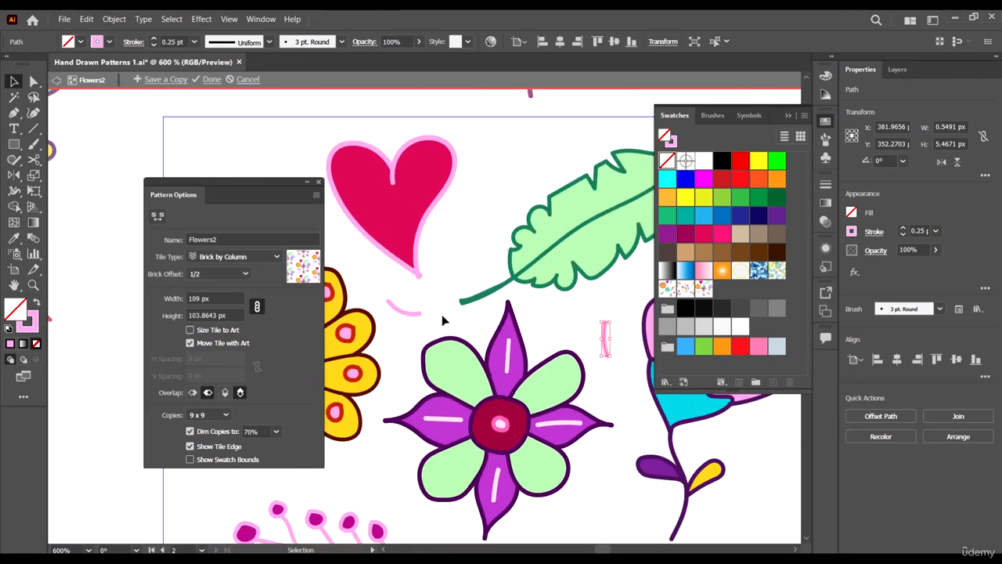
{"action": "left_click", "coordinate": [414, 305], "text": "shift"}
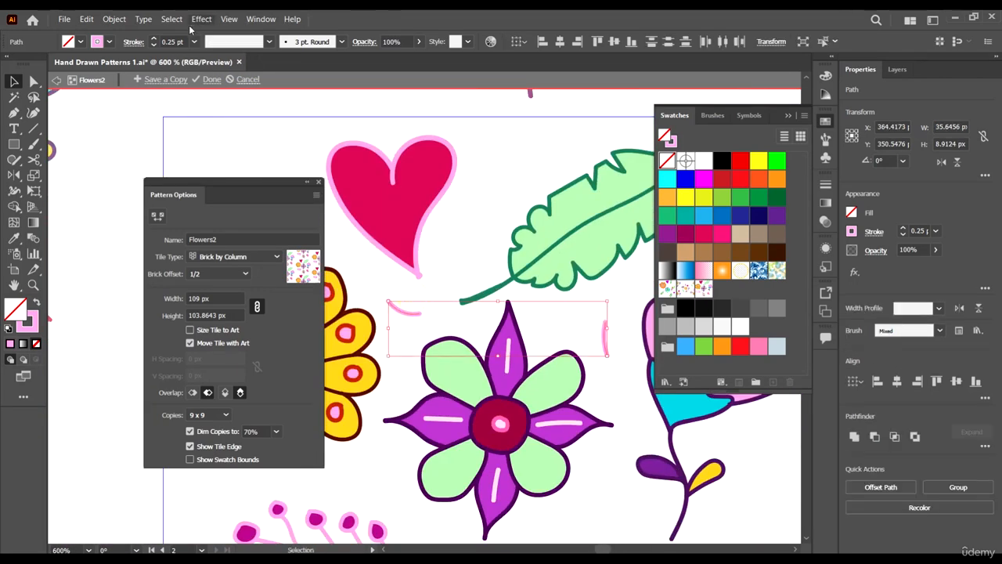
{"action": "left_click", "coordinate": [269, 41]}
{"action": "left_click", "coordinate": [262, 60]}
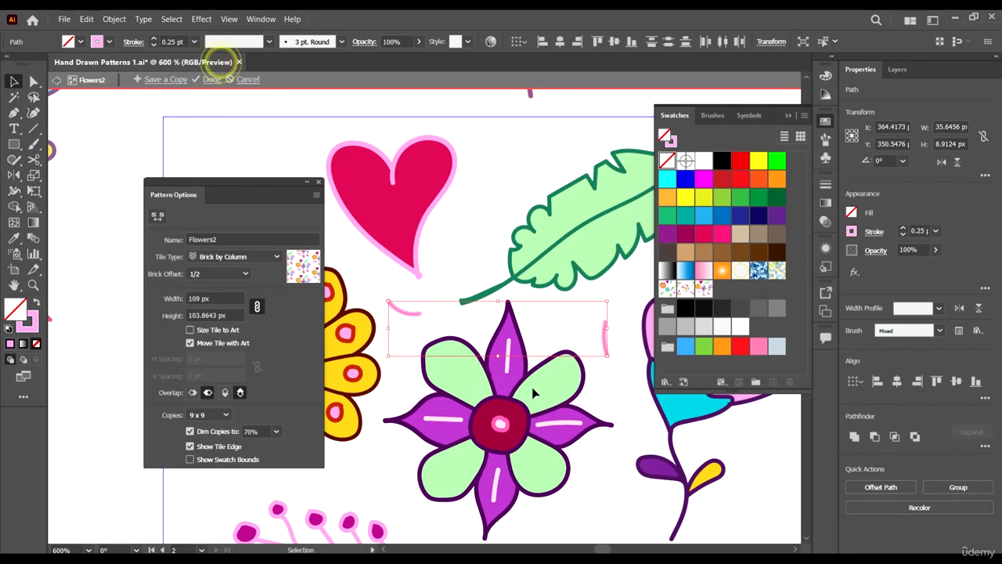
{"action": "scroll", "coordinate": [454, 338], "scroll_direction": "down", "scroll_amount": 1}
{"action": "left_click", "coordinate": [457, 332]}
{"action": "scroll", "coordinate": [479, 337], "scroll_direction": "down", "scroll_amount": 1}
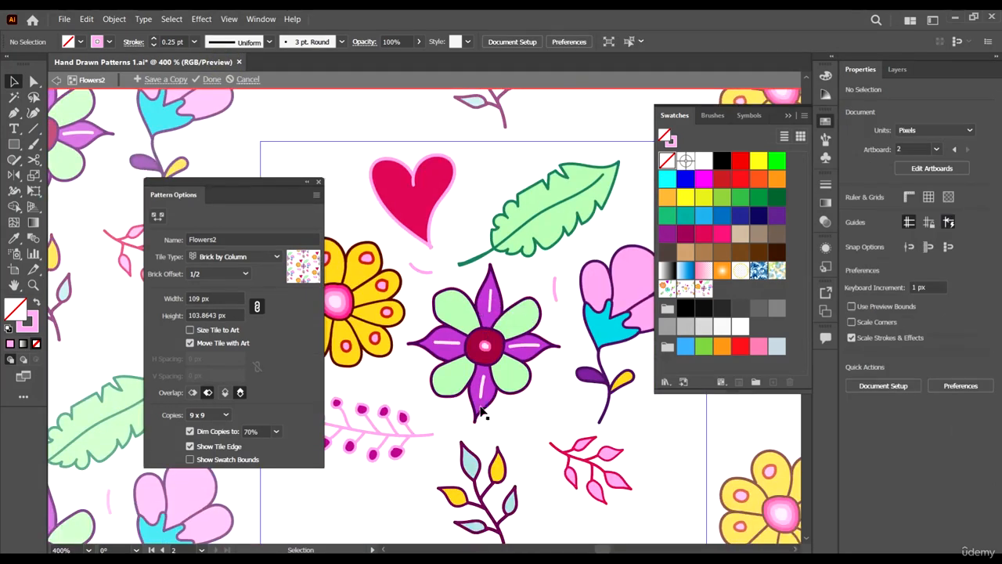
Paint a small pink squiggle with the Paintbrush between the purple flower and the red-stemmed branch, redoing the first attempt.
{"action": "left_click", "coordinate": [33, 144]}
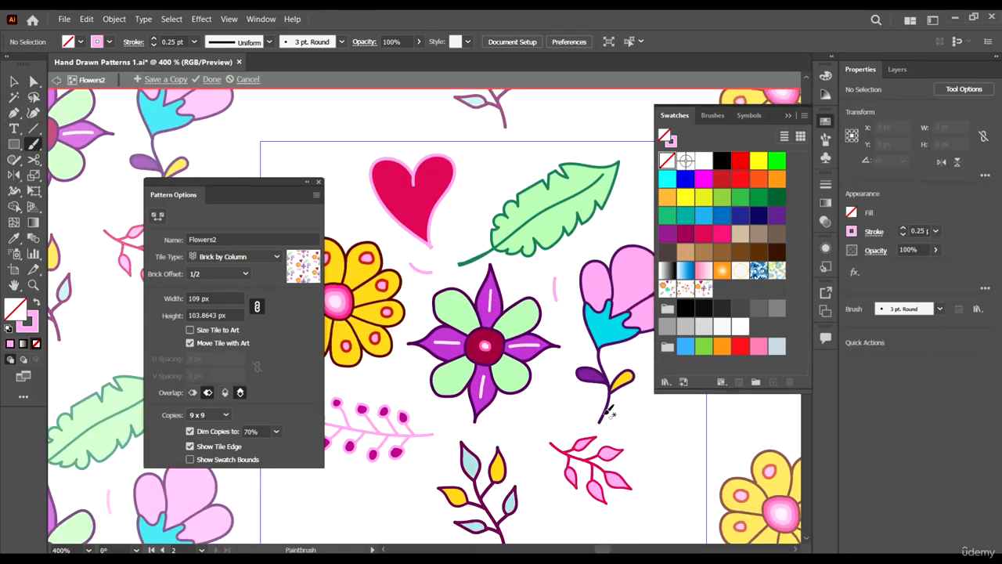
{"action": "left_click_drag", "start_coordinate": [533, 411], "coordinate": [510, 436]}
{"action": "key", "text": "ctrl+z"}
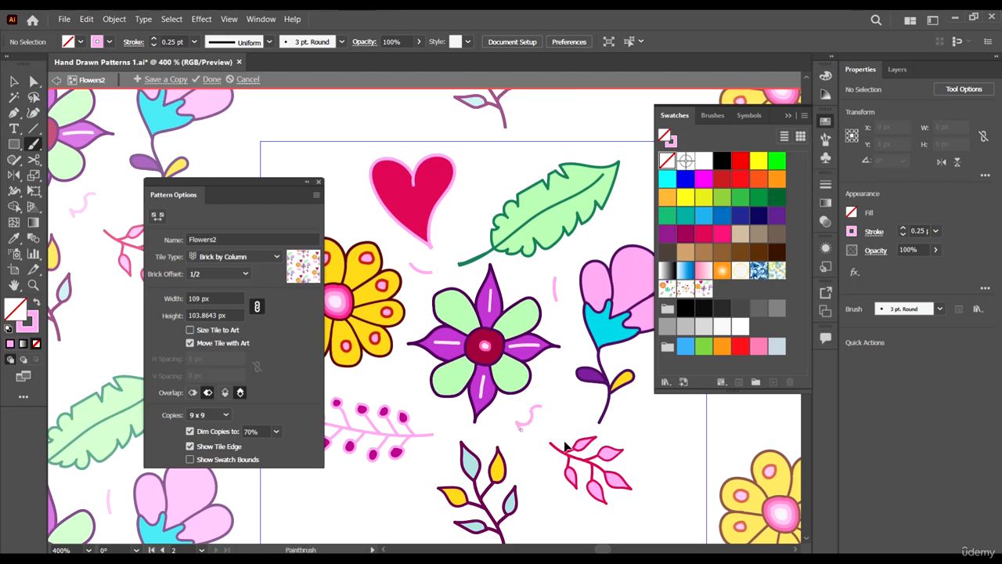
{"action": "key", "text": "ctrl+z"}
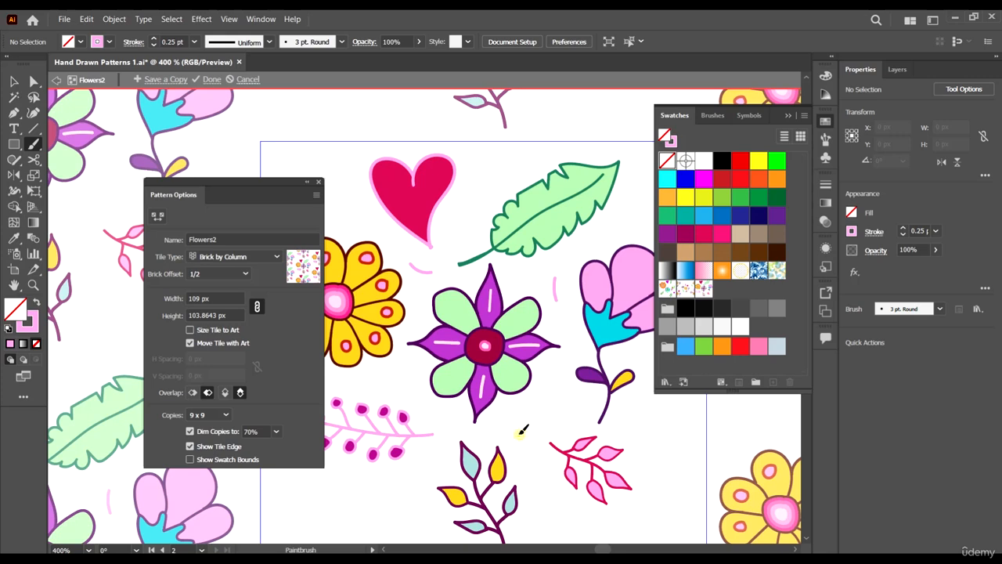
{"action": "left_click_drag", "start_coordinate": [519, 431], "coordinate": [524, 425]}
{"action": "scroll", "coordinate": [583, 424], "scroll_direction": "down", "scroll_amount": 2}
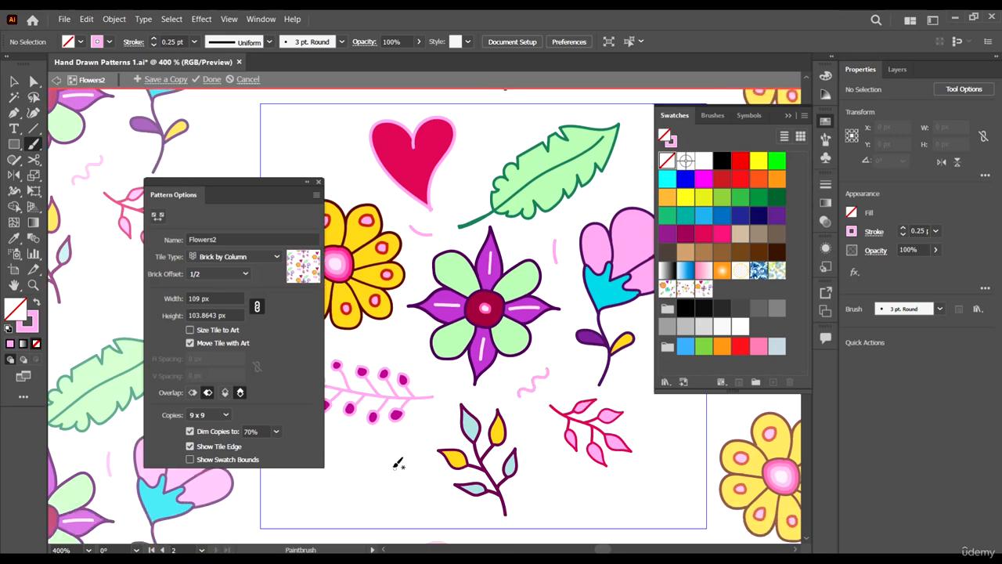
Paint three more pink squiggles: beneath the berry sprig, beside the heart above the yellow flower, and beyond the leaf's tip.
{"action": "left_click_drag", "start_coordinate": [358, 465], "coordinate": [377, 454]}
{"action": "left_click_drag", "start_coordinate": [323, 152], "coordinate": [338, 158]}
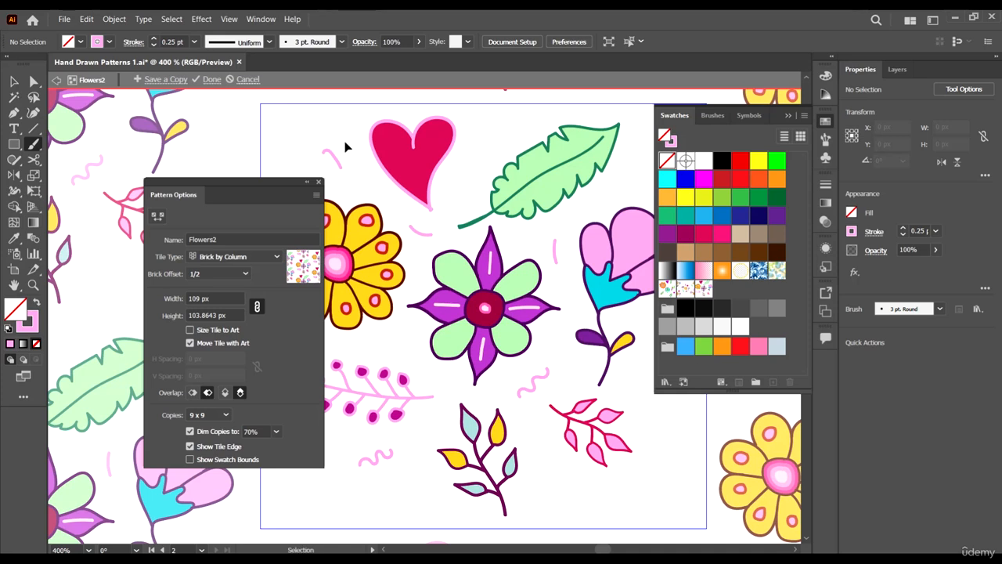
{"action": "left_click_drag", "start_coordinate": [324, 146], "coordinate": [320, 160]}
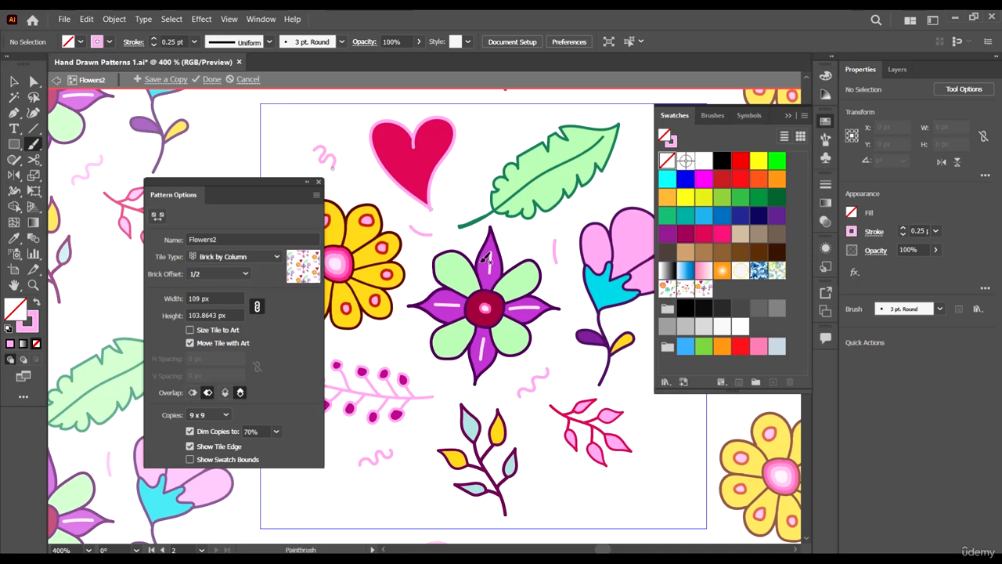
{"action": "scroll", "coordinate": [485, 257], "scroll_direction": "up", "scroll_amount": 2}
{"action": "scroll", "coordinate": [643, 210], "scroll_direction": "right", "scroll_amount": 2}
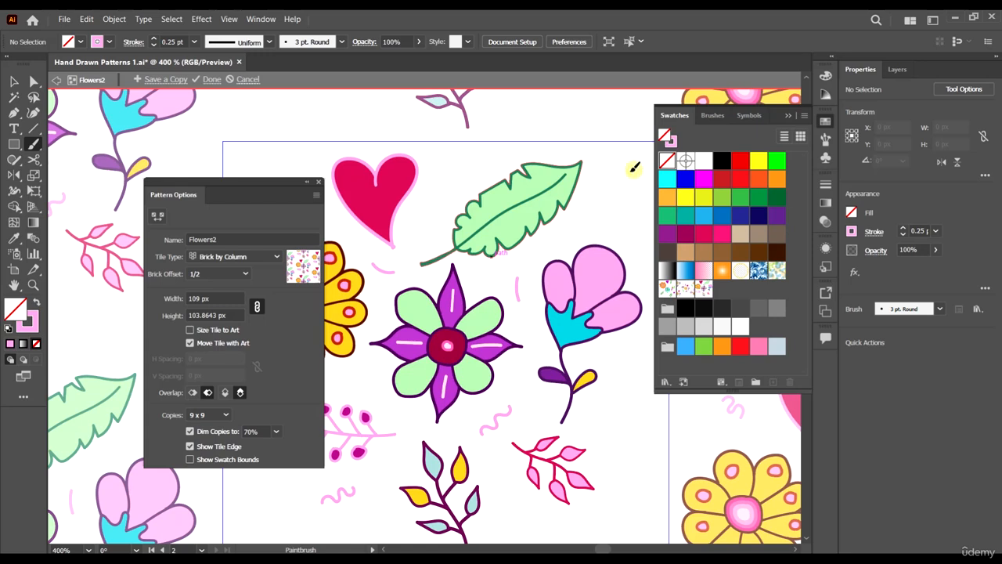
{"action": "left_click_drag", "start_coordinate": [634, 168], "coordinate": [638, 175]}
{"action": "scroll", "coordinate": [597, 342], "scroll_direction": "down", "scroll_amount": 2}
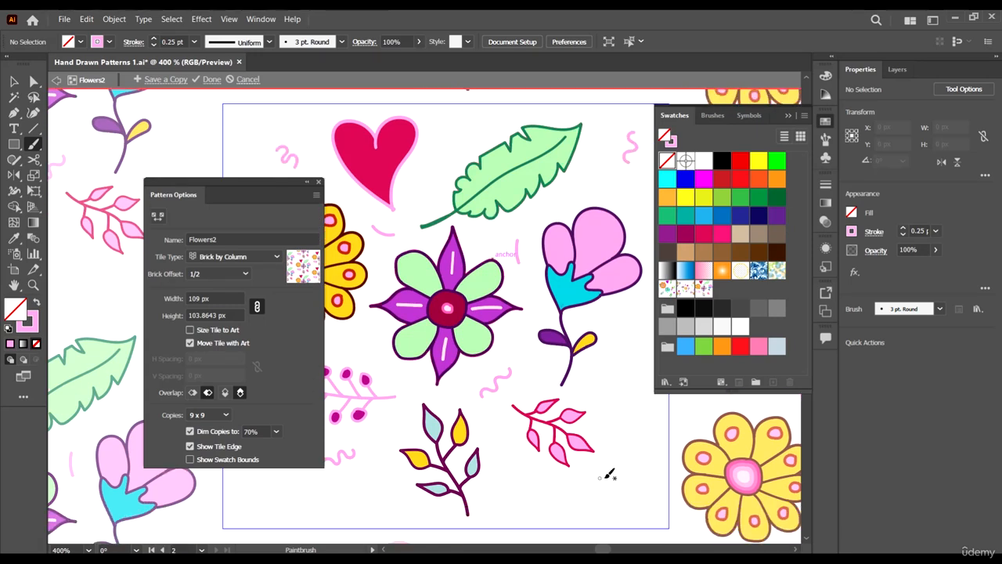
Paint six small pink circles: in both lower tile corners, on either side of the purple flower, and on either side of the leaf.
{"action": "left_click_drag", "start_coordinate": [608, 483], "coordinate": [613, 478]}
{"action": "left_click_drag", "start_coordinate": [252, 495], "coordinate": [253, 497]}
{"action": "left_click_drag", "start_coordinate": [375, 328], "coordinate": [377, 338]}
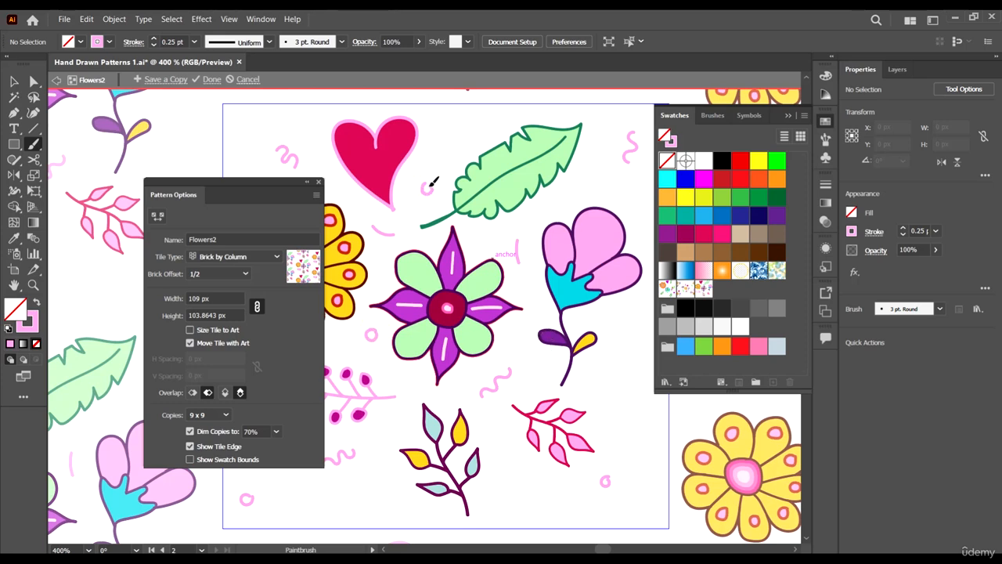
{"action": "left_click_drag", "start_coordinate": [543, 210], "coordinate": [550, 205]}
{"action": "left_click_drag", "start_coordinate": [507, 326], "coordinate": [506, 325]}
Examine how the squiggles and circles fill the gaps within the tile and across the repeating pattern.
{"action": "scroll", "coordinate": [540, 324], "scroll_direction": "down", "scroll_amount": 1}
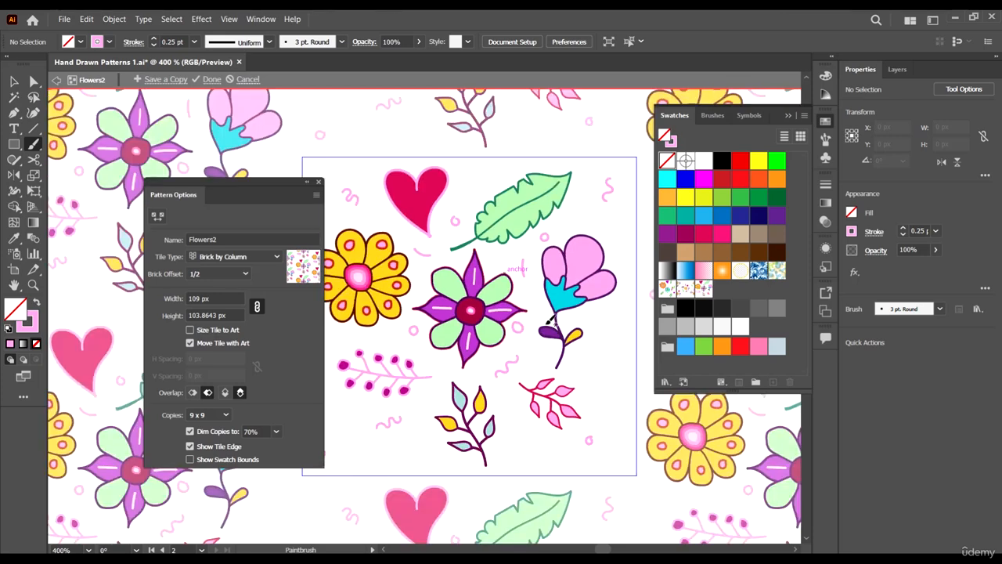
{"action": "scroll", "coordinate": [546, 324], "scroll_direction": "down", "scroll_amount": 1}
{"action": "scroll", "coordinate": [545, 330], "scroll_direction": "up", "scroll_amount": 2}
{"action": "scroll", "coordinate": [540, 329], "scroll_direction": "down", "scroll_amount": 3}
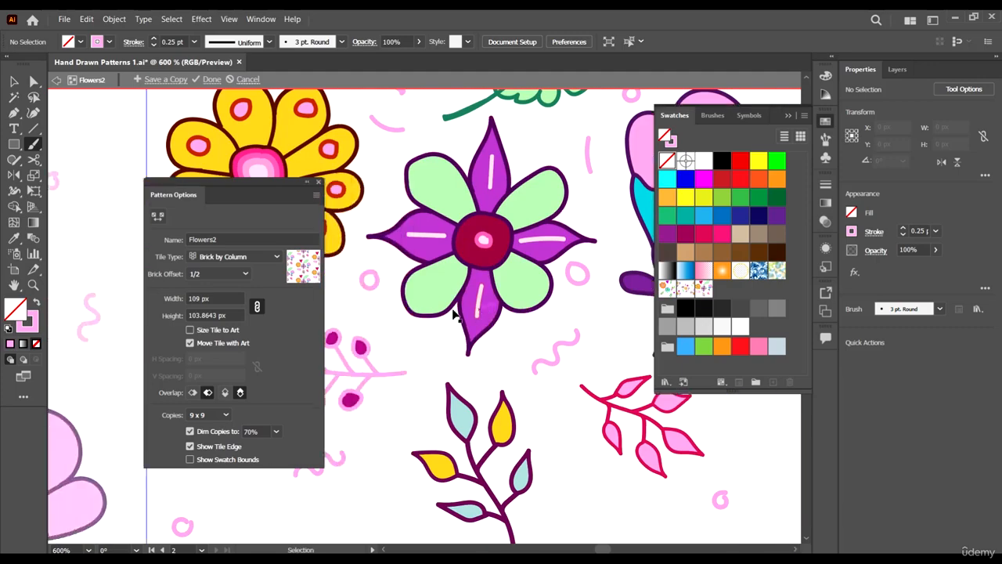
{"action": "left_click", "coordinate": [15, 82]}
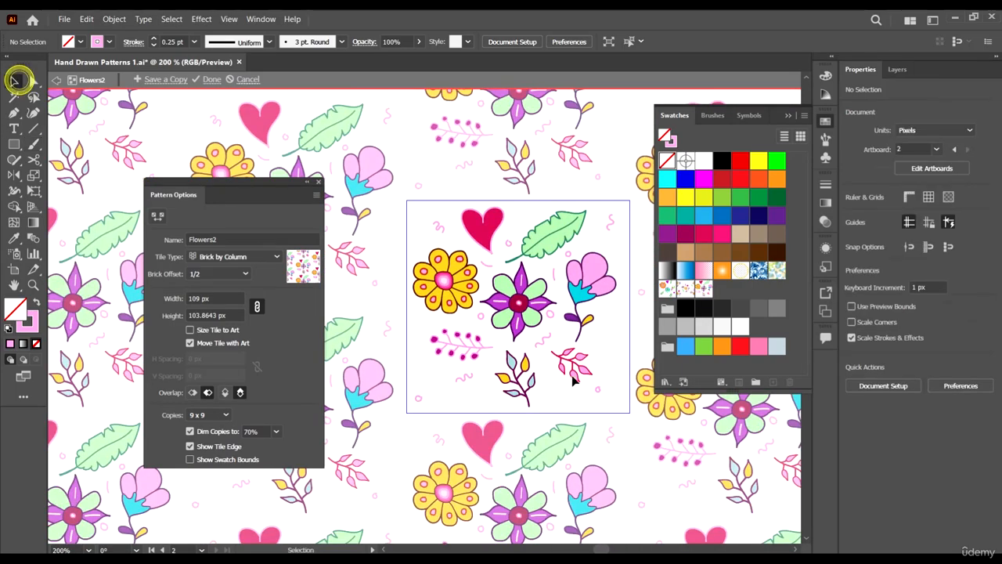
{"action": "scroll", "coordinate": [485, 345], "scroll_direction": "down", "scroll_amount": 4}
{"action": "scroll", "coordinate": [569, 335], "scroll_direction": "up", "scroll_amount": 5}
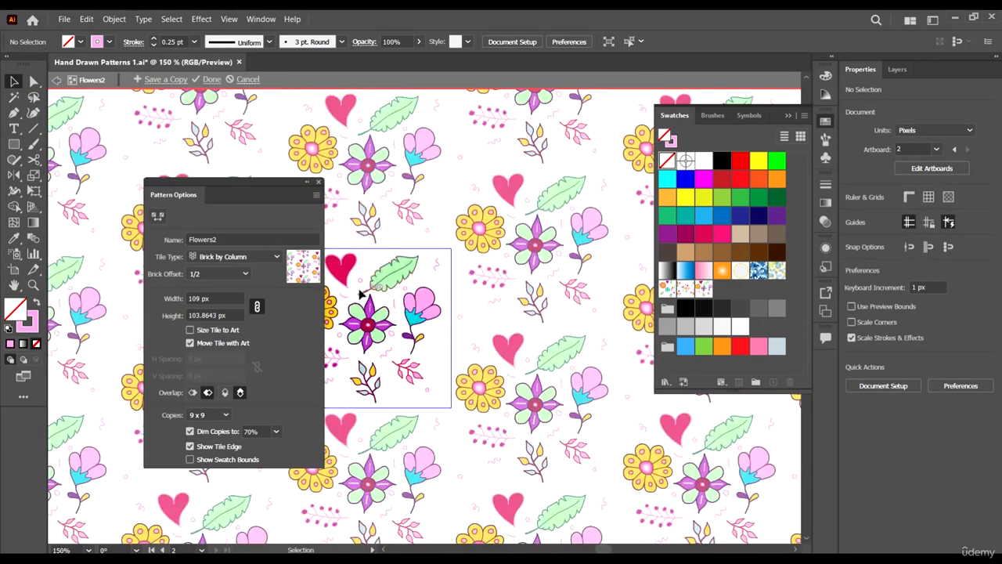
{"action": "scroll", "coordinate": [550, 342], "scroll_direction": "left", "scroll_amount": 5}
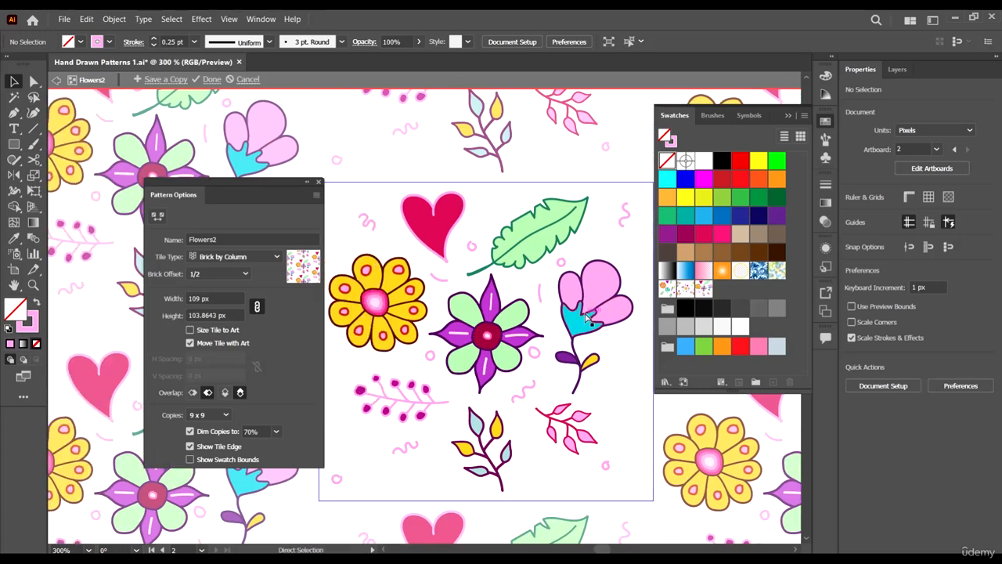
{"action": "scroll", "coordinate": [587, 304], "scroll_direction": "up", "scroll_amount": 1}
{"action": "scroll", "coordinate": [579, 307], "scroll_direction": "down", "scroll_amount": 3}
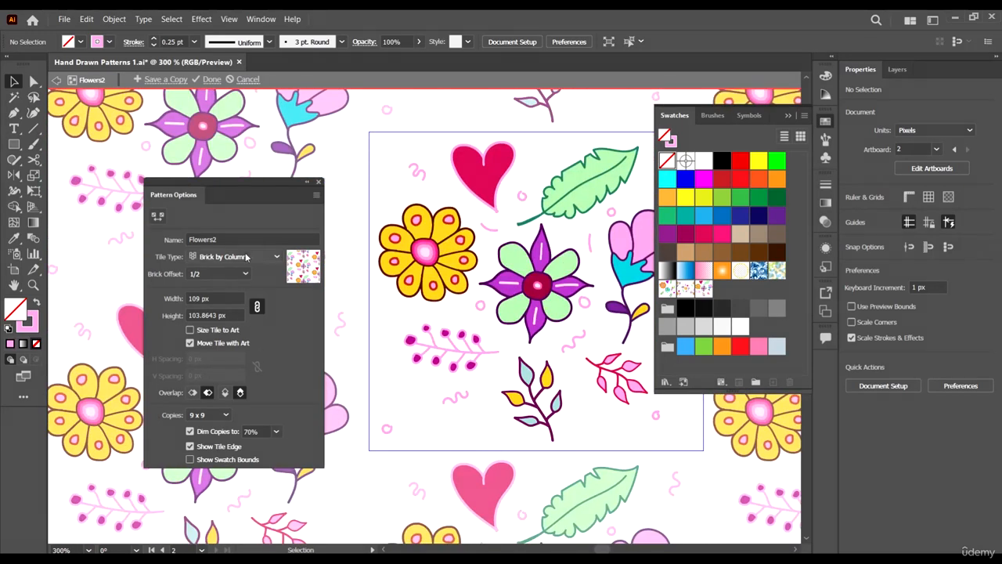
Close the Pattern Options panel to uncover the pattern.
{"action": "left_click", "coordinate": [318, 182]}
{"action": "scroll", "coordinate": [201, 94], "scroll_direction": "right", "scroll_amount": 1}
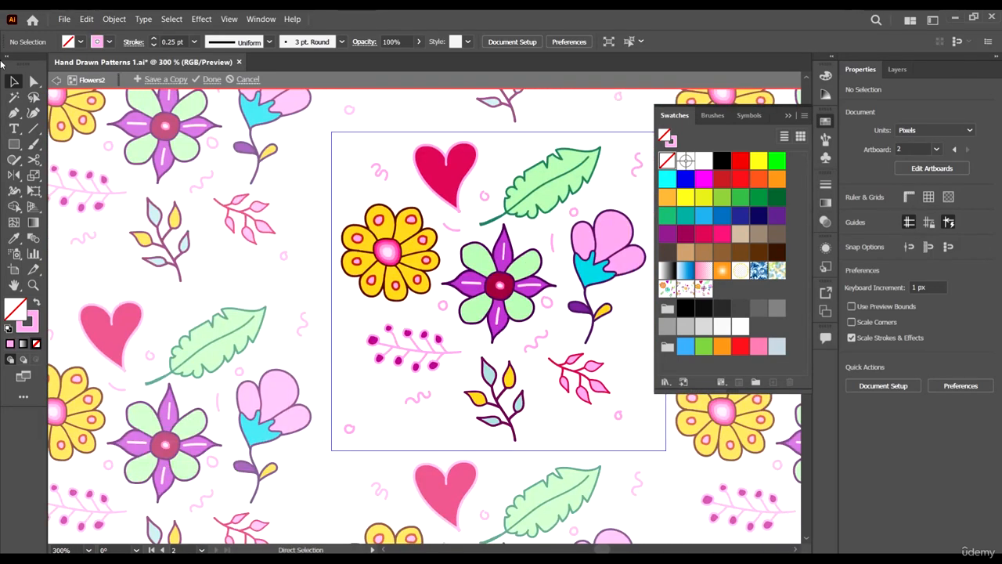
Finish editing the Flowers2 pattern, accepting expansion of its active content, and move the source cluster off the artboard beneath the first cluster.
{"action": "left_click", "coordinate": [211, 79]}
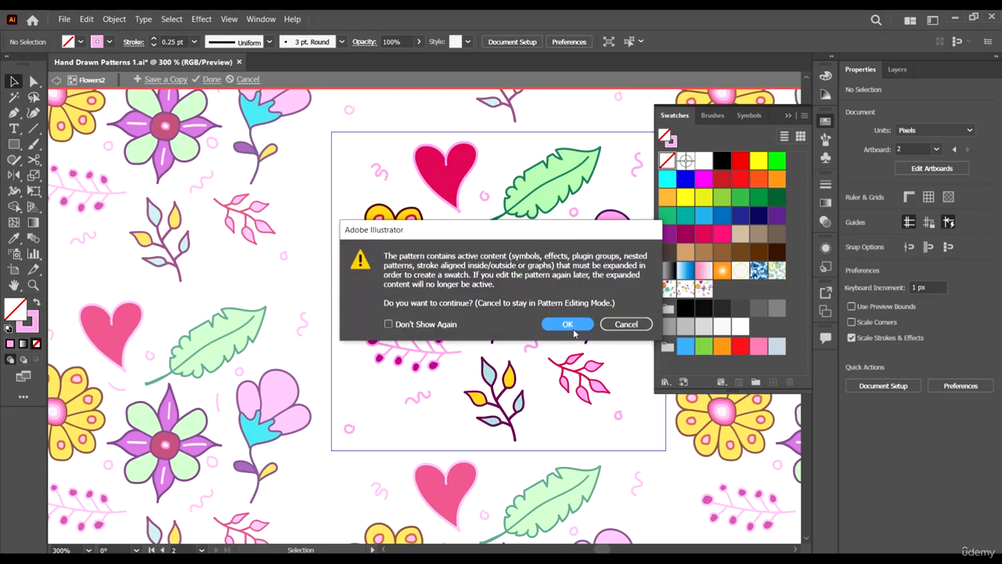
{"action": "left_click", "coordinate": [570, 325]}
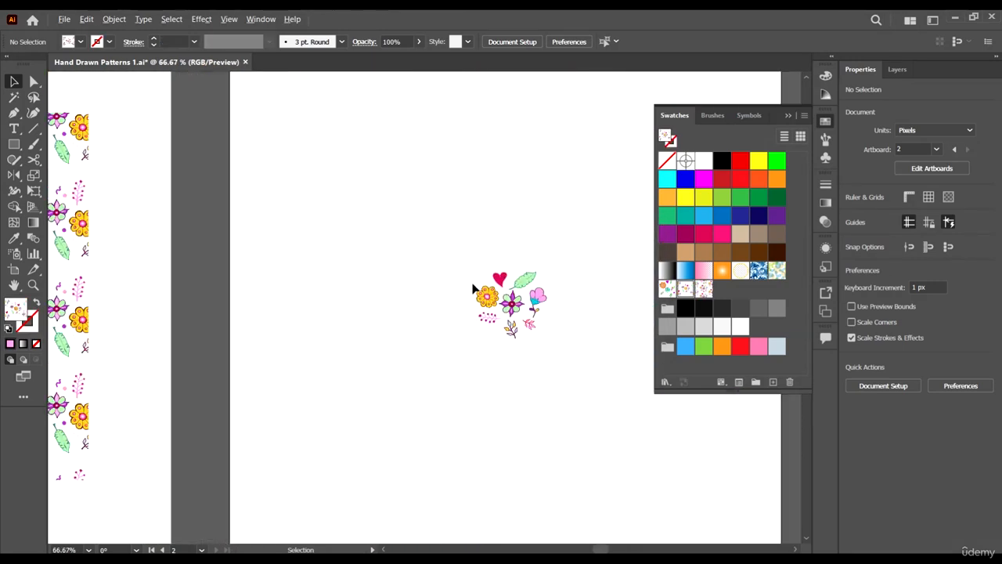
{"action": "key", "text": "ctrl+alt+0"}
{"action": "left_click", "coordinate": [560, 333]}
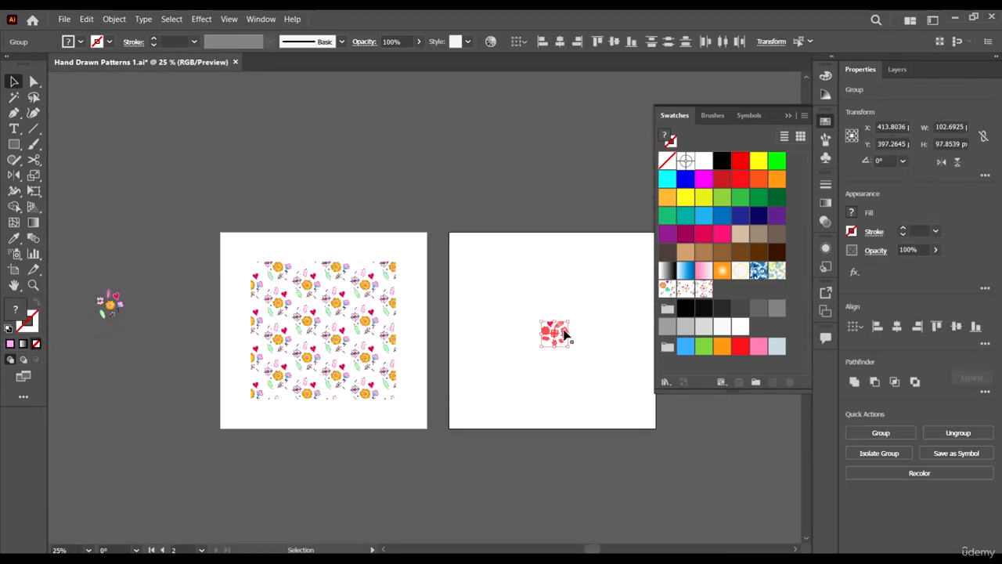
{"action": "left_click_drag", "start_coordinate": [565, 334], "coordinate": [196, 321]}
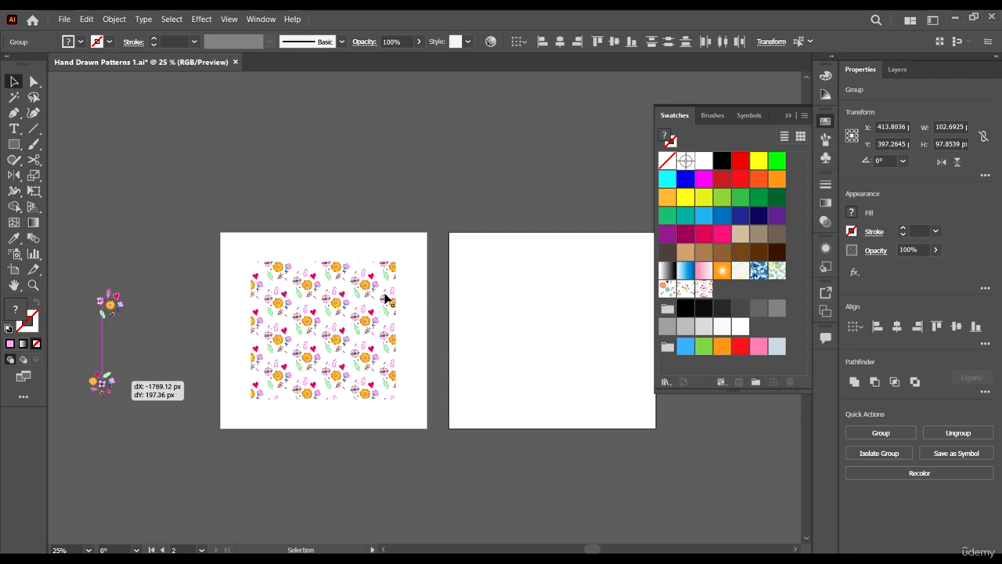
Copy the first artboard's patterned square onto the second artboard and center it there horizontally and vertically.
{"action": "left_click", "coordinate": [391, 269]}
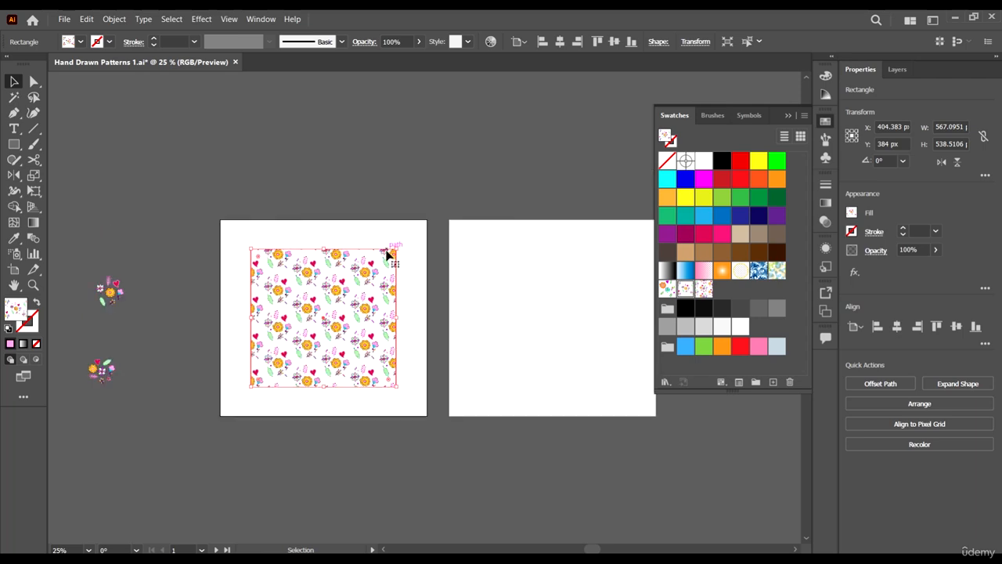
{"action": "left_click", "coordinate": [476, 304]}
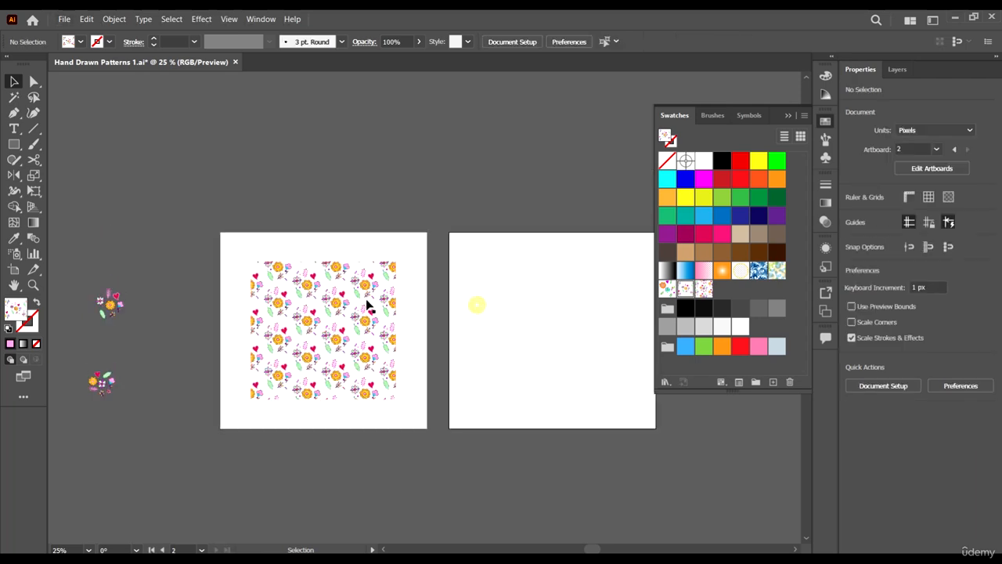
{"action": "left_click", "coordinate": [368, 302]}
{"action": "key", "text": "ctrl+c"}
{"action": "left_click", "coordinate": [564, 314]}
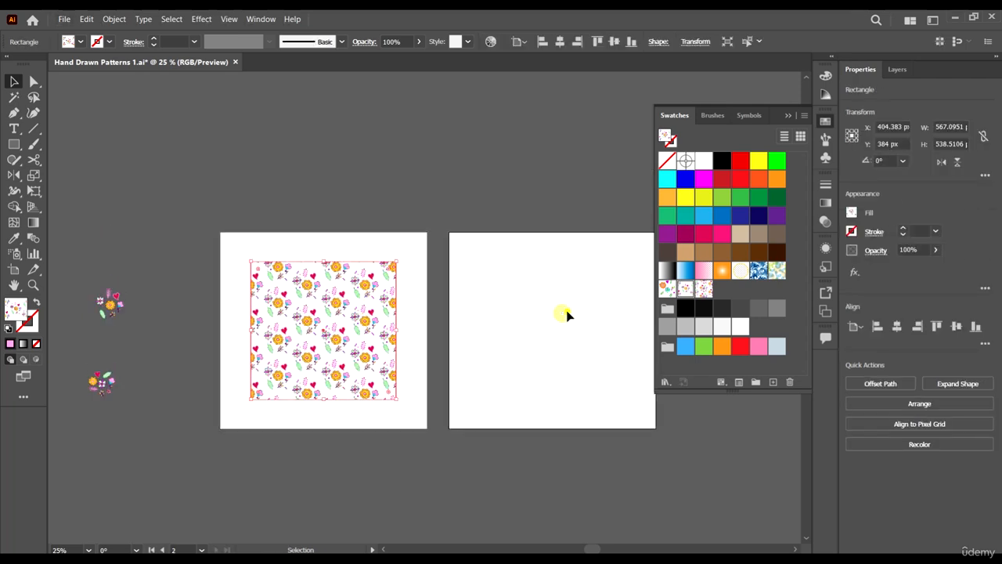
{"action": "left_click", "coordinate": [570, 311]}
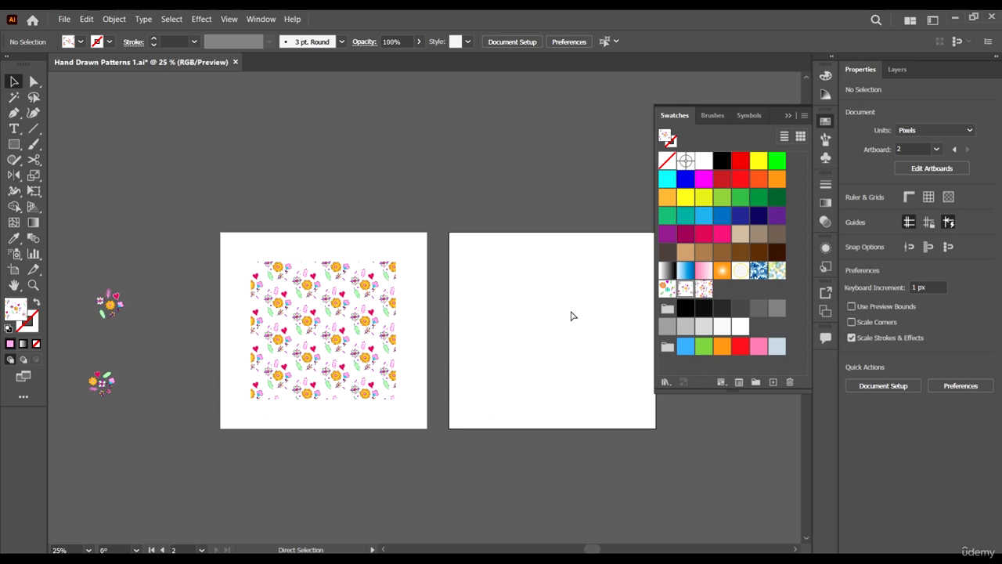
{"action": "key", "text": "ctrl+v"}
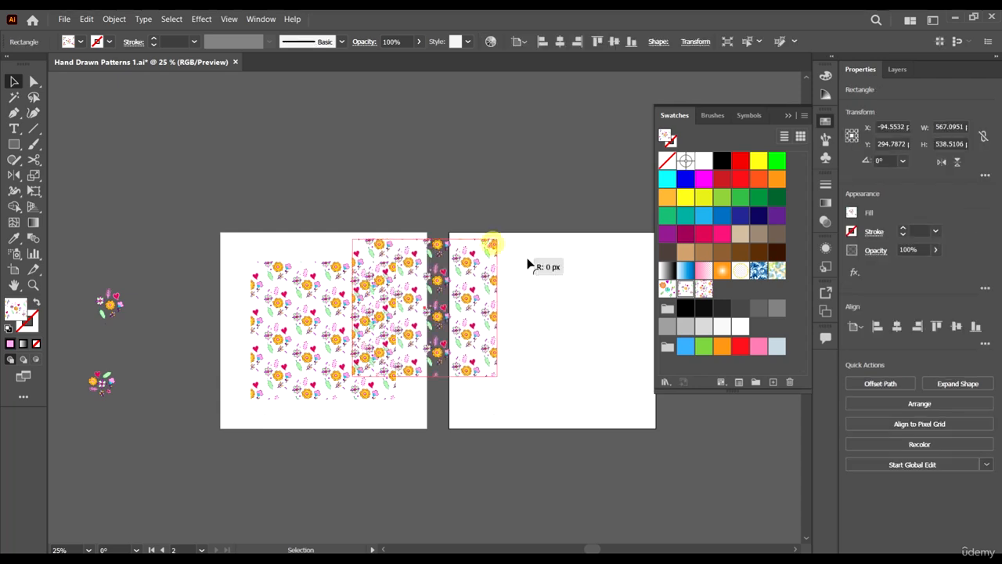
{"action": "left_click_drag", "start_coordinate": [488, 255], "coordinate": [624, 261]}
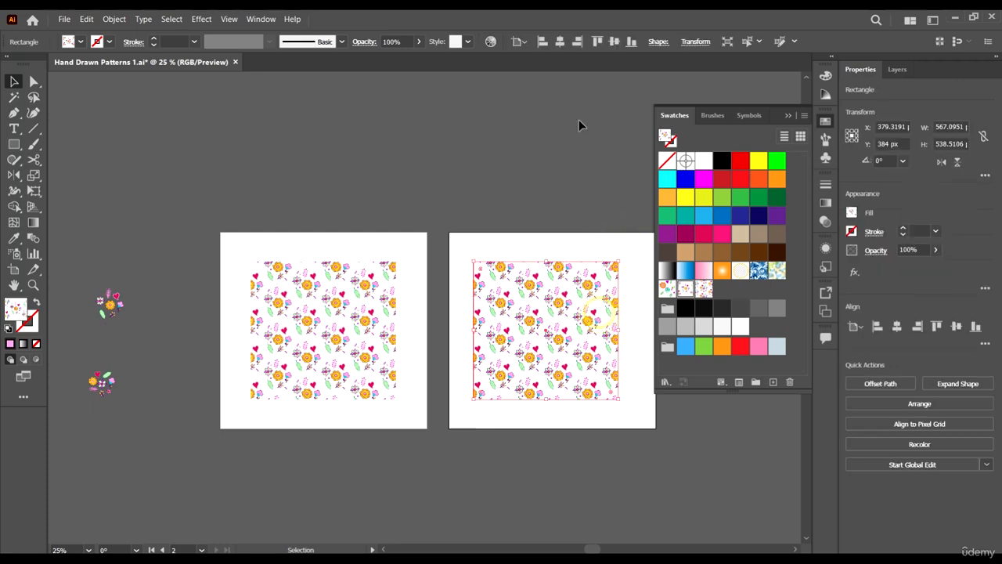
{"action": "left_click", "coordinate": [561, 42]}
{"action": "left_click", "coordinate": [610, 39]}
Fill the second artboard's square with the Flowers2 pattern swatch and deselect it.
{"action": "scroll", "coordinate": [613, 313], "scroll_direction": "left", "scroll_amount": 4}
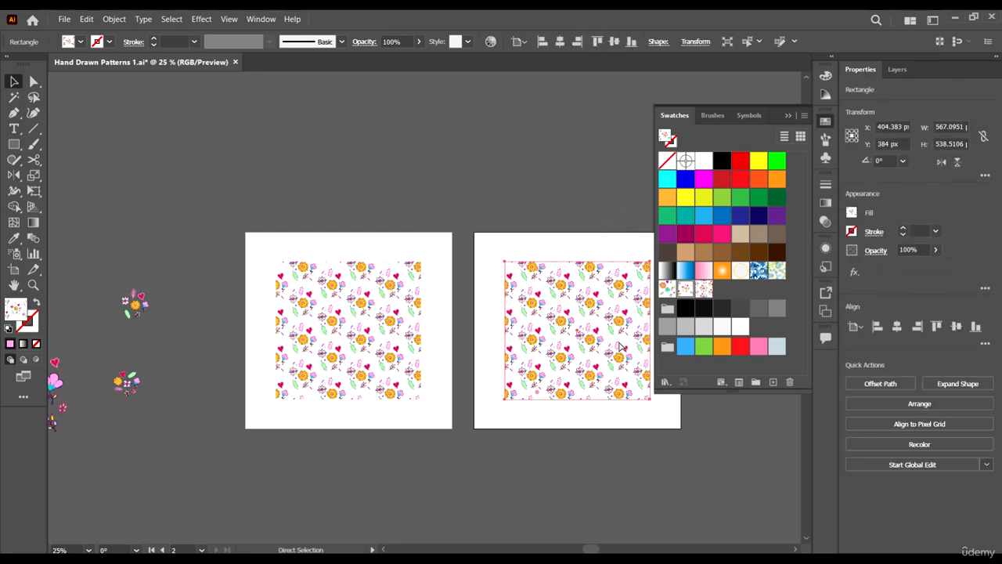
{"action": "scroll", "coordinate": [610, 320], "scroll_direction": "right", "scroll_amount": 5}
{"action": "scroll", "coordinate": [541, 298], "scroll_direction": "right", "scroll_amount": 2}
{"action": "scroll", "coordinate": [541, 297], "scroll_direction": "up", "scroll_amount": 2}
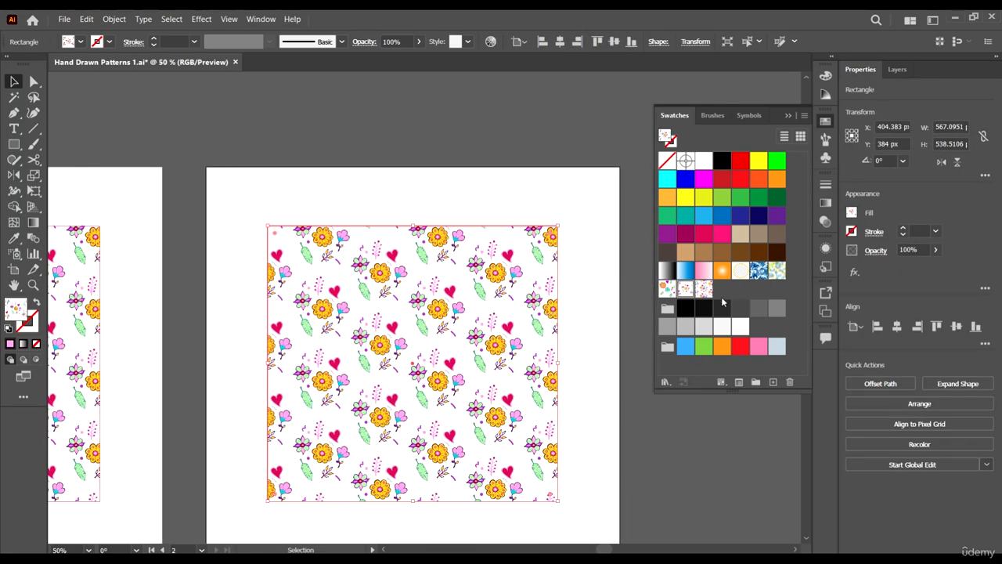
{"action": "left_click", "coordinate": [707, 289]}
{"action": "left_click", "coordinate": [600, 369]}
Examine the Flowers2 pattern fill up close and compare it with the first artboard's pattern.
{"action": "scroll", "coordinate": [588, 381], "scroll_direction": "down", "scroll_amount": 1}
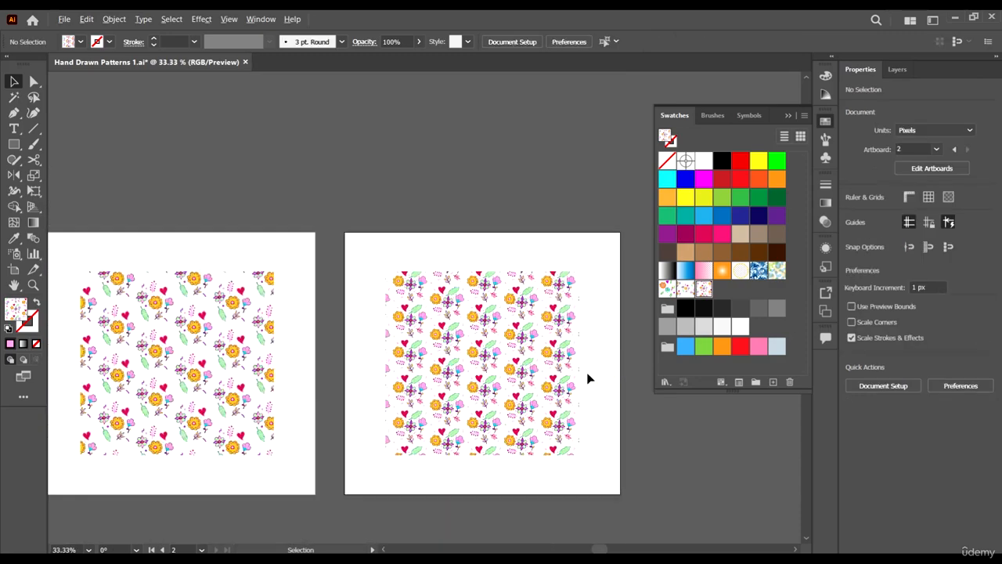
{"action": "scroll", "coordinate": [436, 363], "scroll_direction": "up", "scroll_amount": 3}
{"action": "scroll", "coordinate": [413, 194], "scroll_direction": "down", "scroll_amount": 2}
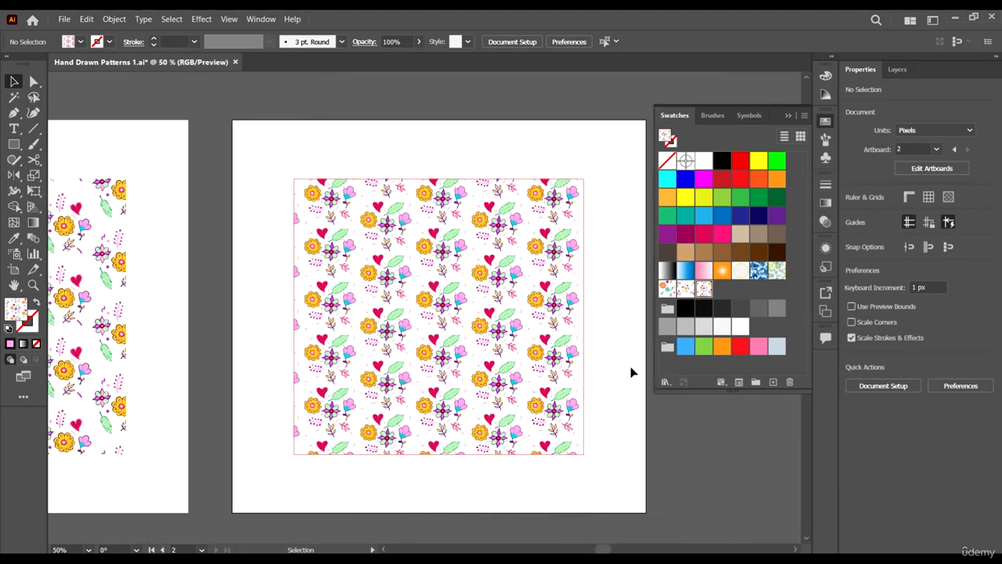
{"action": "scroll", "coordinate": [571, 375], "scroll_direction": "down", "scroll_amount": 2}
{"action": "scroll", "coordinate": [523, 331], "scroll_direction": "up", "scroll_amount": 6}
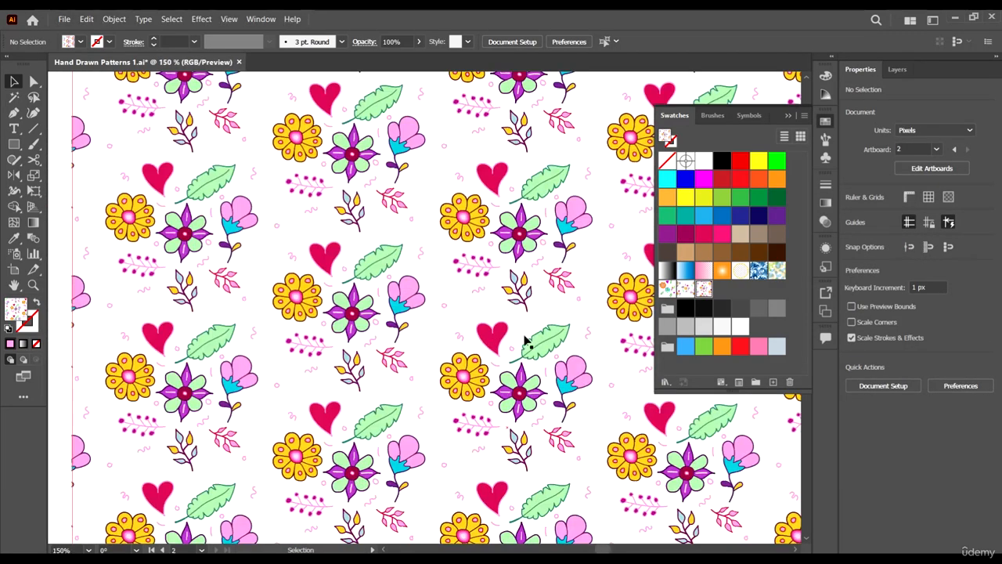
{"action": "scroll", "coordinate": [434, 313], "scroll_direction": "down", "scroll_amount": 8}
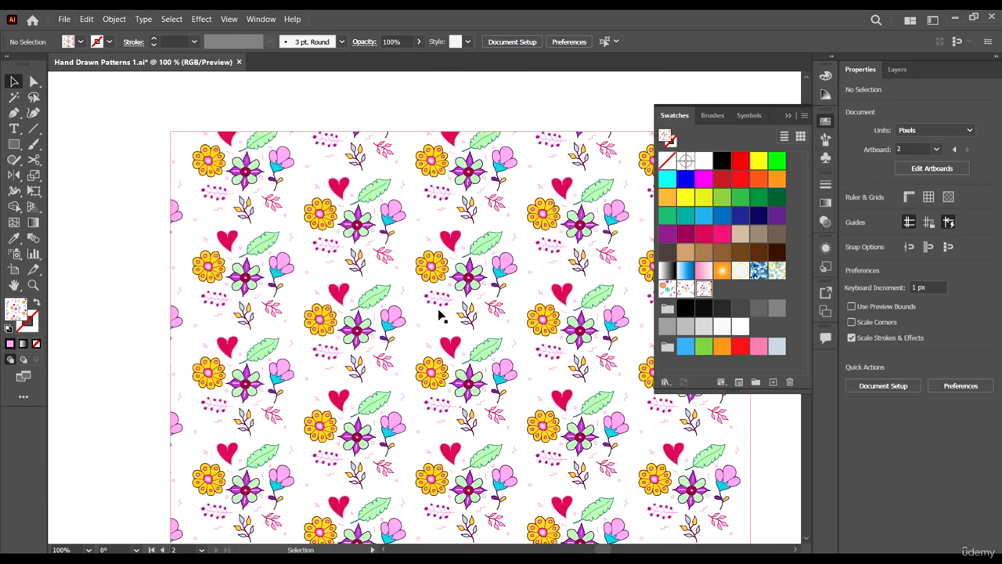
{"action": "left_click", "coordinate": [472, 478]}
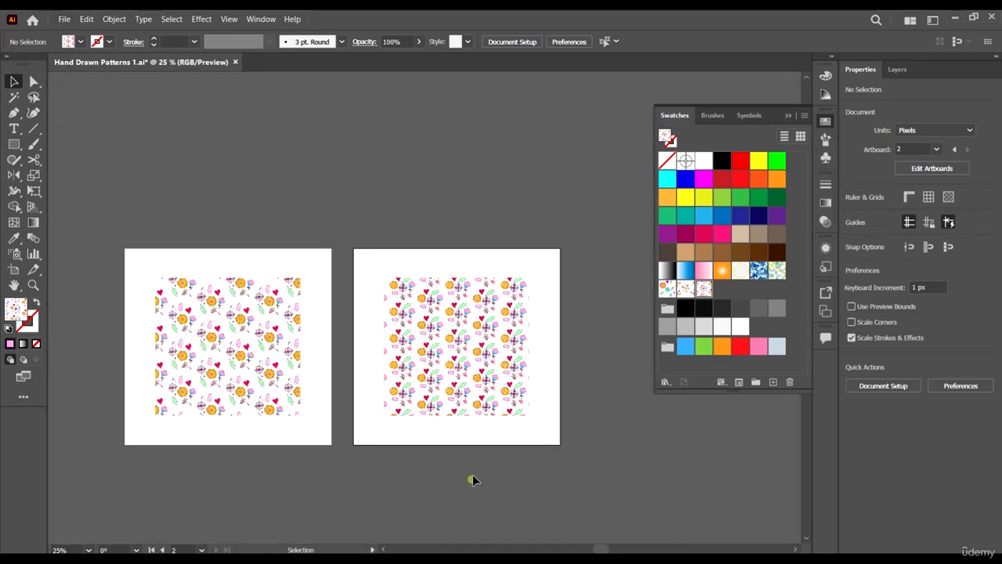
Move the Flowers2 square off its artboard onto the gray canvas to check its background, and undo the move.
{"action": "left_click", "coordinate": [477, 335]}
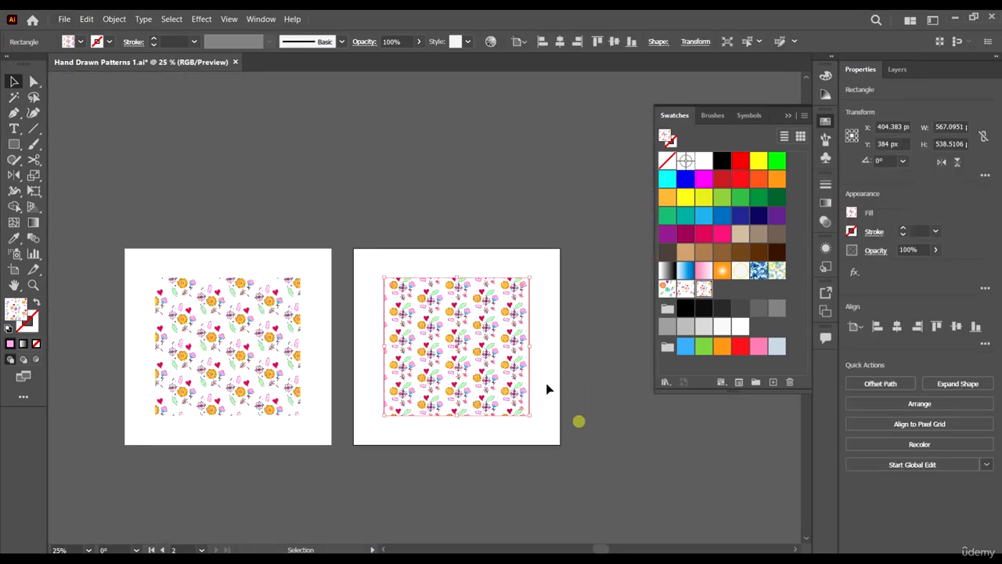
{"action": "left_click", "coordinate": [14, 131]}
{"action": "left_click", "coordinate": [14, 145]}
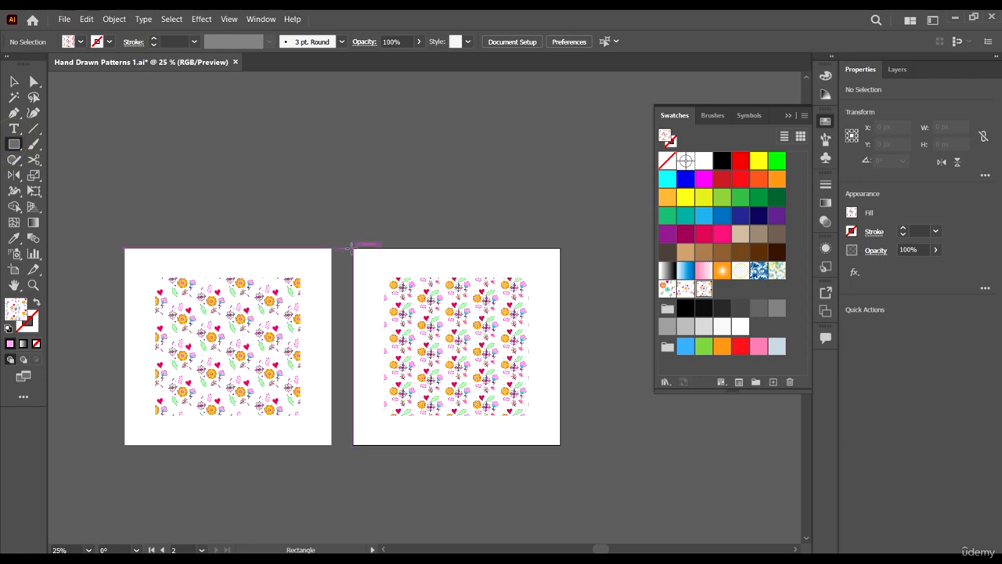
{"action": "key", "text": "v"}
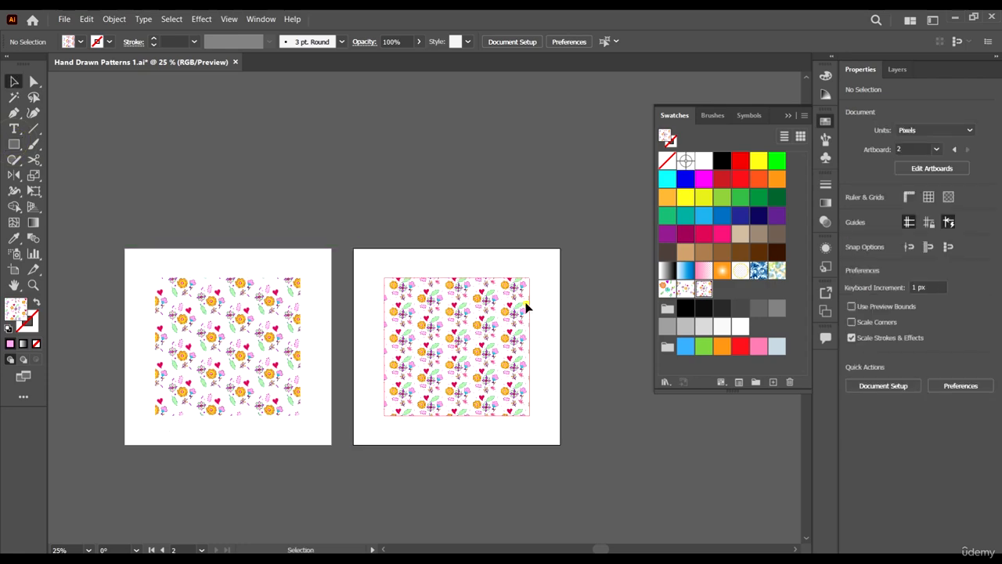
{"action": "left_click_drag", "start_coordinate": [527, 308], "coordinate": [535, 106]}
{"action": "scroll", "coordinate": [539, 77], "scroll_direction": "up", "scroll_amount": 2}
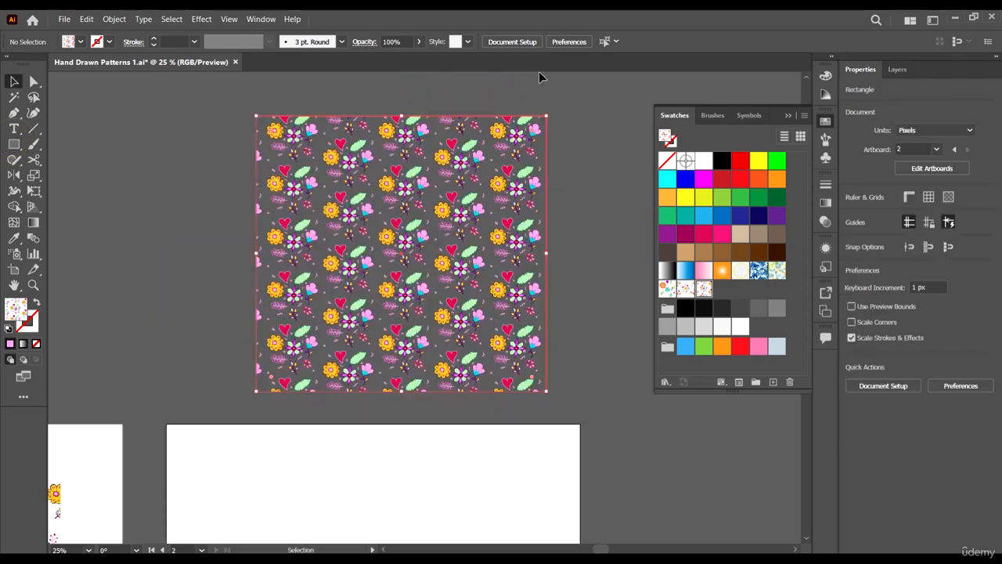
{"action": "scroll", "coordinate": [539, 74], "scroll_direction": "up", "scroll_amount": 1}
{"action": "scroll", "coordinate": [534, 201], "scroll_direction": "down", "scroll_amount": 3}
{"action": "key", "text": "ctrl+z"}
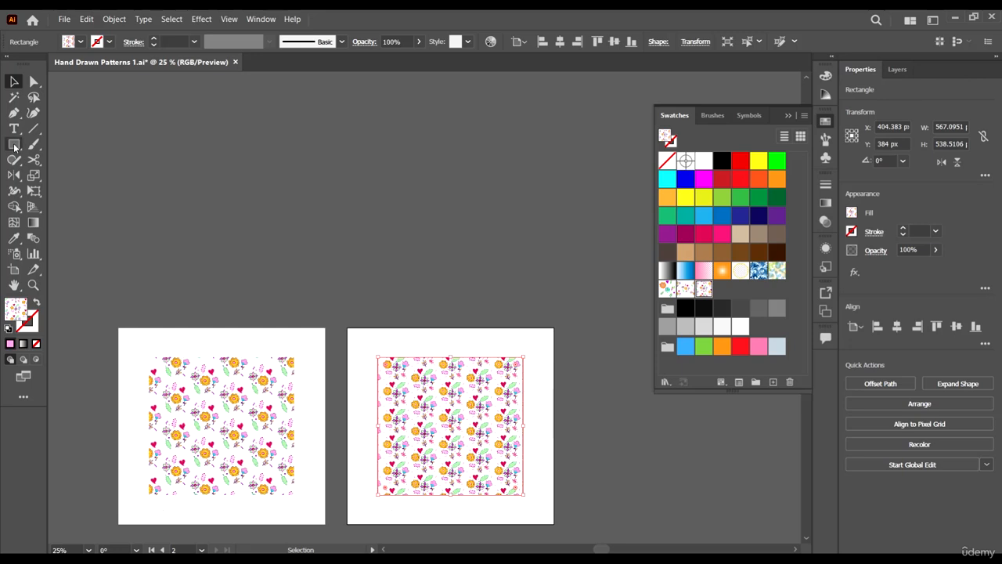
Draw a borderless rectangle about 809 × 768 px covering the second artboard and fill it with orange.
{"action": "left_click", "coordinate": [14, 144]}
{"action": "scroll", "coordinate": [340, 273], "scroll_direction": "down", "scroll_amount": 2}
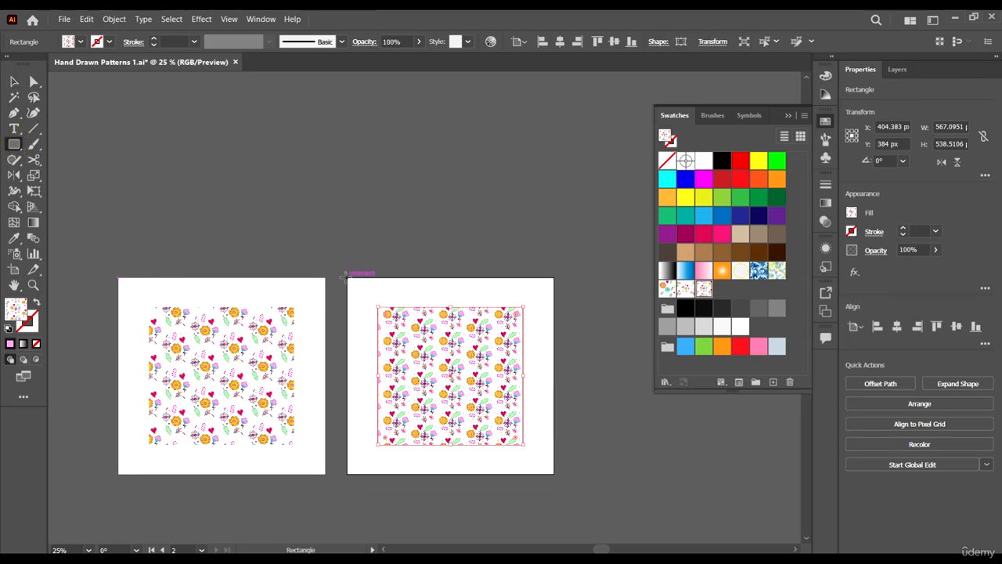
{"action": "left_click_drag", "start_coordinate": [343, 275], "coordinate": [554, 474]}
{"action": "left_click", "coordinate": [740, 327]}
{"action": "left_click", "coordinate": [722, 345]}
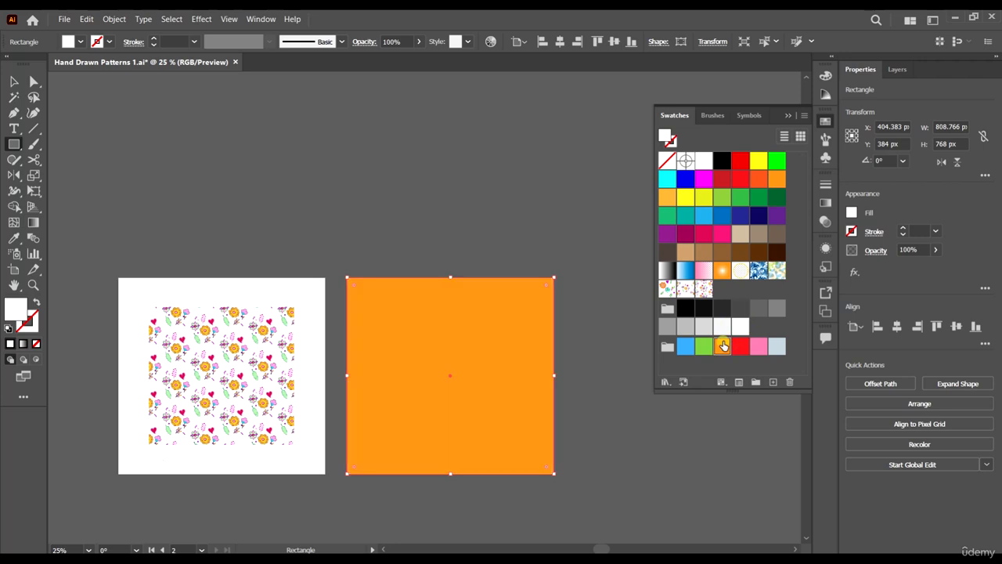
Duplicate the orange rectangle onto the first artboard so that it covers that whole artboard.
{"action": "key", "text": "v"}
{"action": "left_click", "coordinate": [582, 416]}
{"action": "left_click", "coordinate": [501, 372]}
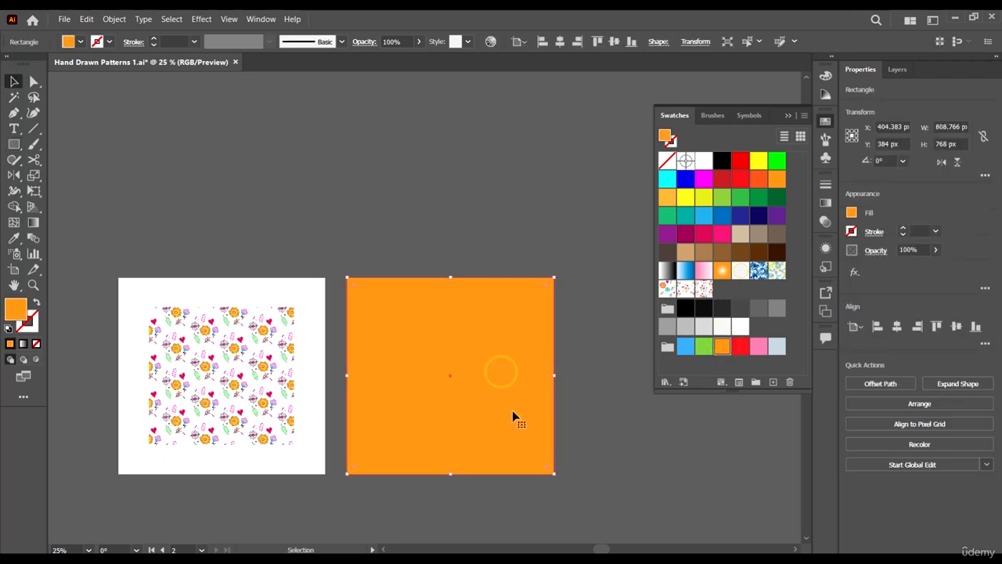
{"action": "left_click_drag", "start_coordinate": [513, 411], "coordinate": [286, 416]}
{"action": "scroll", "coordinate": [235, 364], "scroll_direction": "down", "scroll_amount": 1}
{"action": "scroll", "coordinate": [179, 346], "scroll_direction": "left", "scroll_amount": 1}
Select both orange rectangles and change their fill to bright yellow.
{"action": "left_click", "coordinate": [485, 379], "text": "shift"}
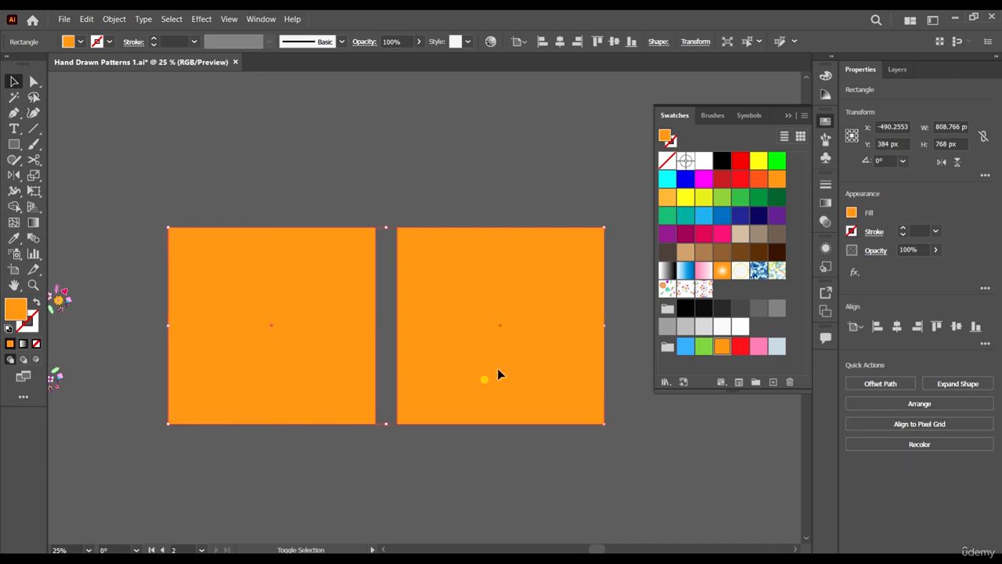
{"action": "left_click", "coordinate": [685, 197]}
{"action": "left_click", "coordinate": [602, 178]}
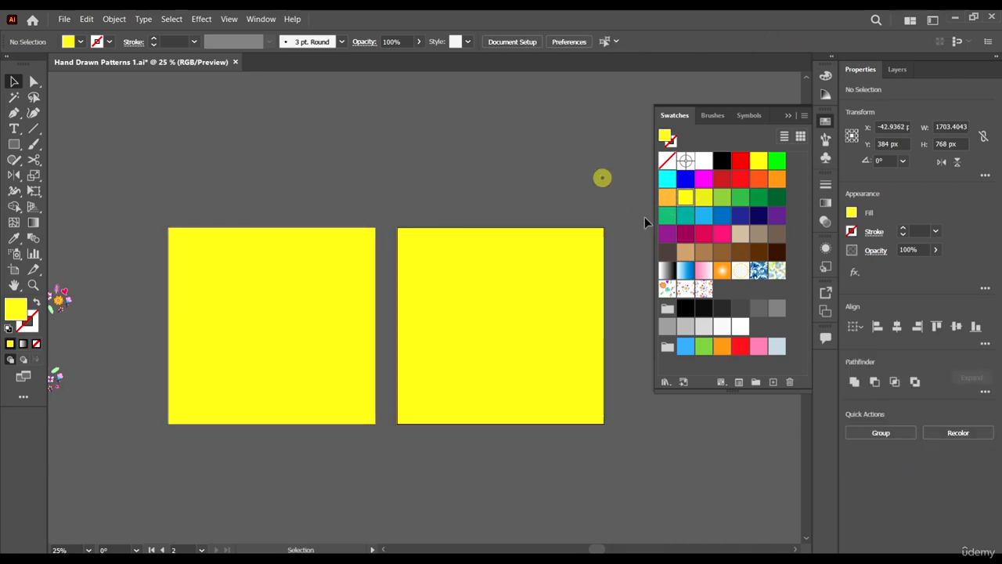
Send both yellow rectangles to the back, behind the patterned squares.
{"action": "left_click_drag", "start_coordinate": [624, 238], "coordinate": [291, 329]}
{"action": "right_click", "coordinate": [296, 327]}
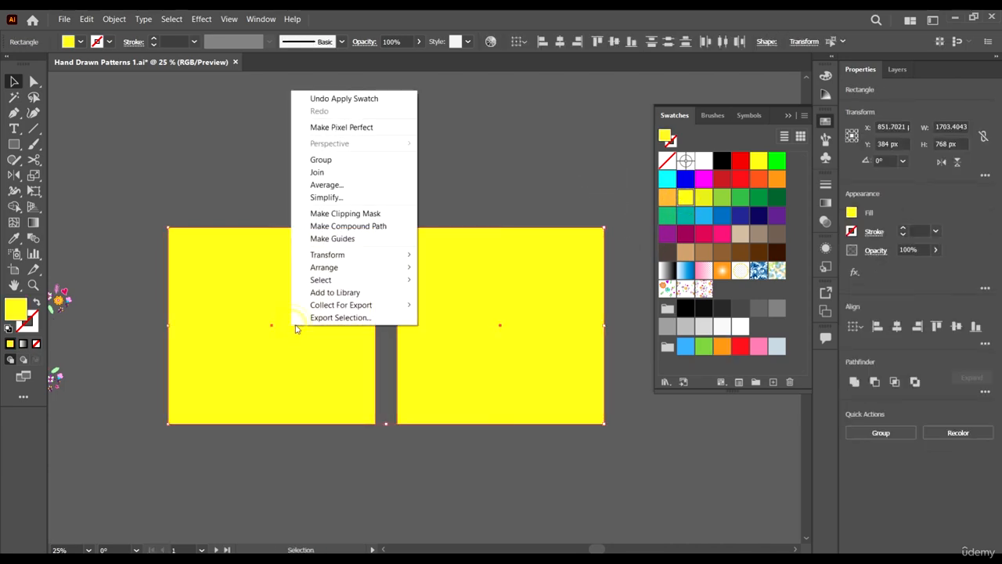
{"action": "mouse_move", "coordinate": [356, 267]}
{"action": "left_click", "coordinate": [470, 304]}
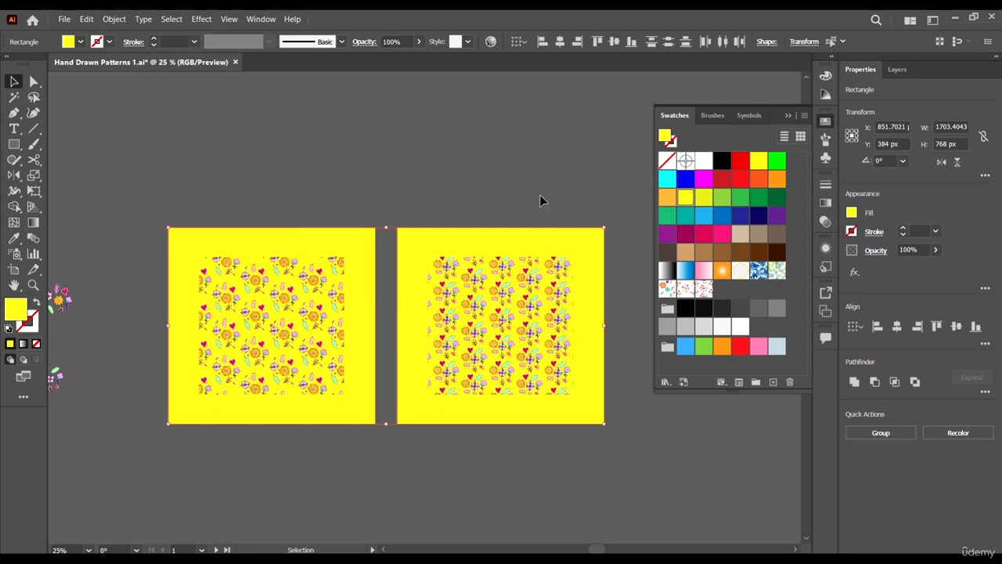
Try the palest blue Color Guide tint as the fill of both background rectangles.
{"action": "scroll", "coordinate": [640, 254], "scroll_direction": "up", "scroll_amount": 1}
{"action": "scroll", "coordinate": [552, 251], "scroll_direction": "down", "scroll_amount": 1}
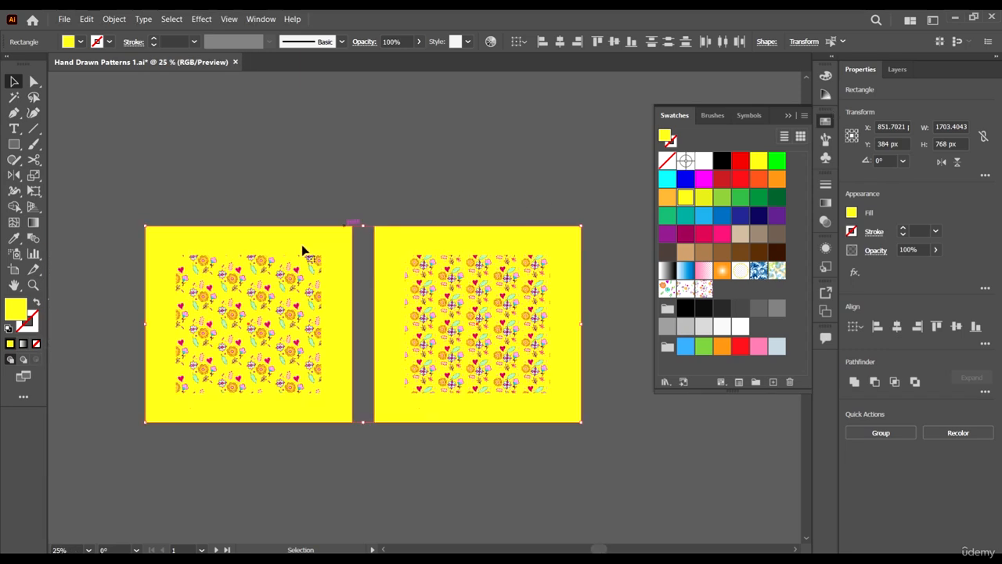
{"action": "left_click", "coordinate": [826, 76]}
{"action": "left_click", "coordinate": [825, 93]}
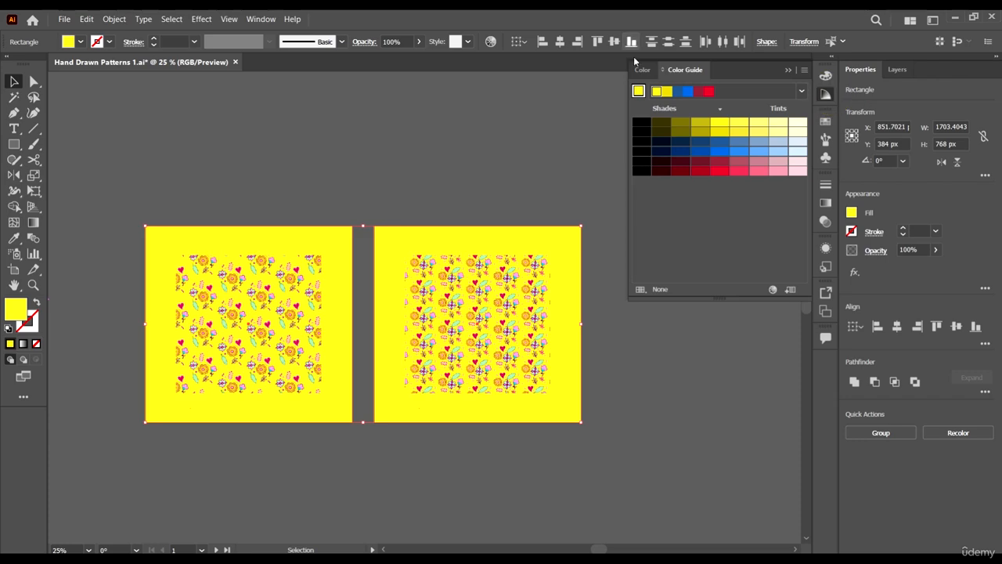
{"action": "left_click", "coordinate": [798, 145]}
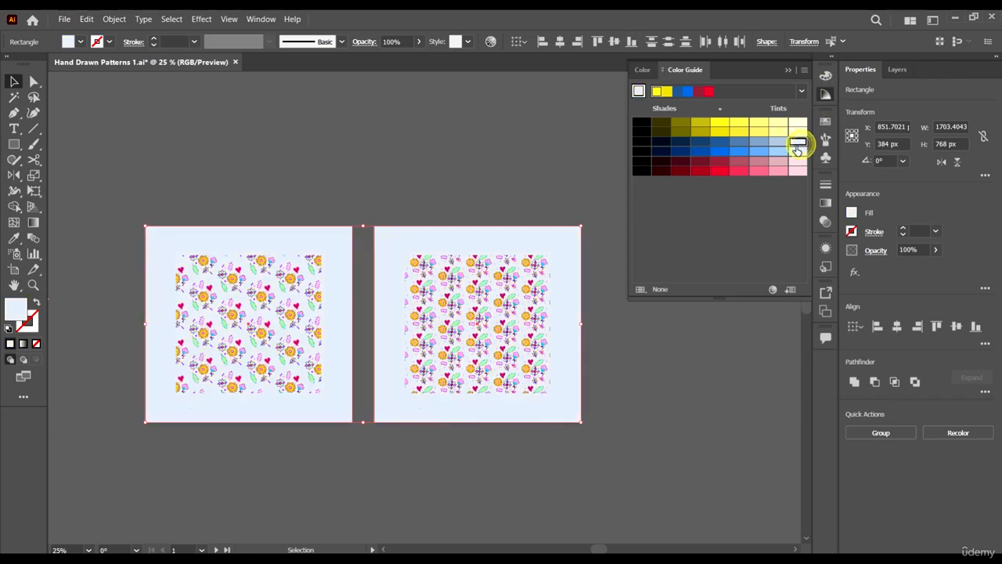
{"action": "scroll", "coordinate": [514, 302], "scroll_direction": "up", "scroll_amount": 2}
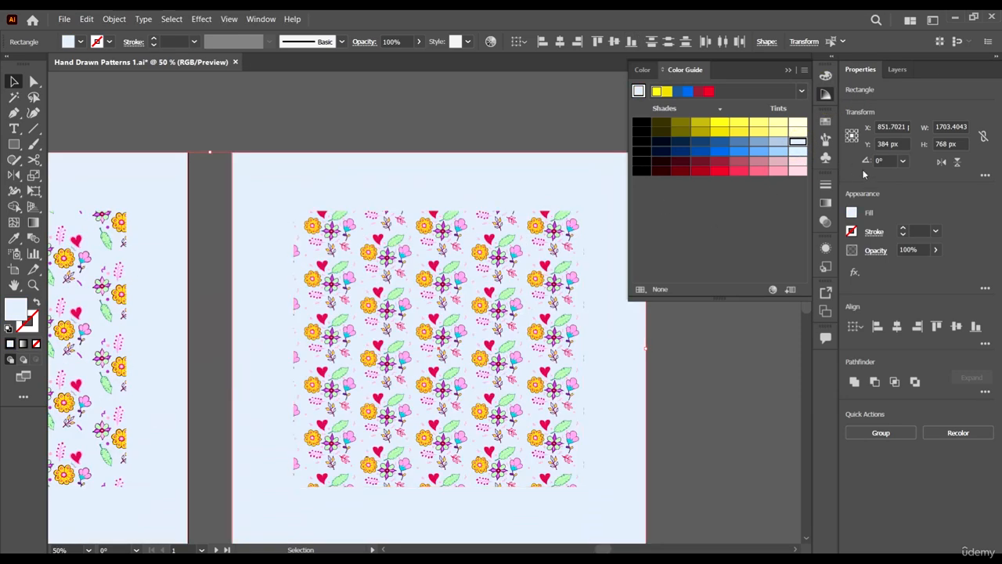
Try a pale pink Color Guide tint on both background rectangles, and replace it with a pale yellow tint.
{"action": "left_click", "coordinate": [797, 162]}
{"action": "scroll", "coordinate": [501, 313], "scroll_direction": "down", "scroll_amount": 1}
{"action": "scroll", "coordinate": [502, 313], "scroll_direction": "up", "scroll_amount": 2}
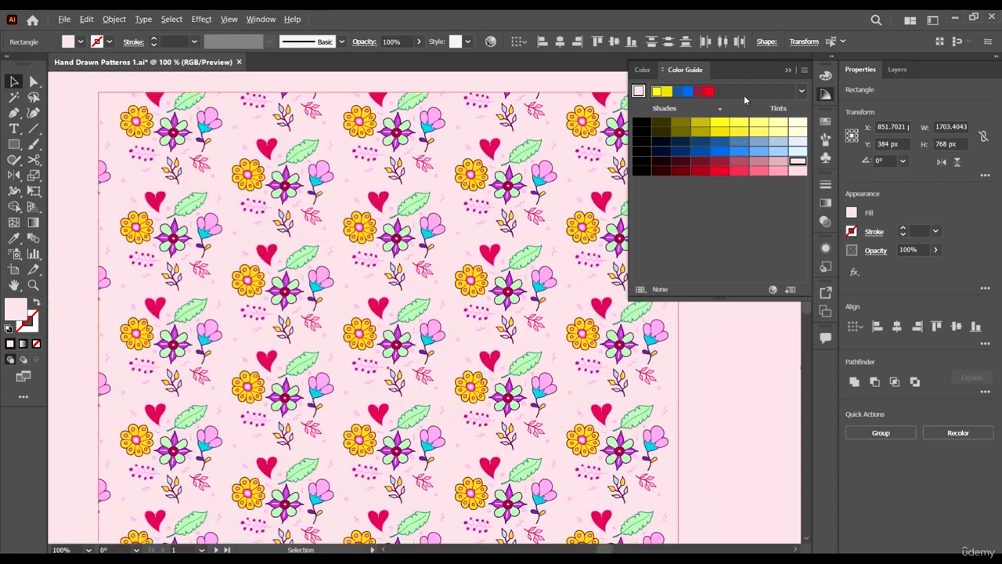
{"action": "left_click", "coordinate": [778, 123]}
{"action": "scroll", "coordinate": [510, 242], "scroll_direction": "down", "scroll_amount": 3}
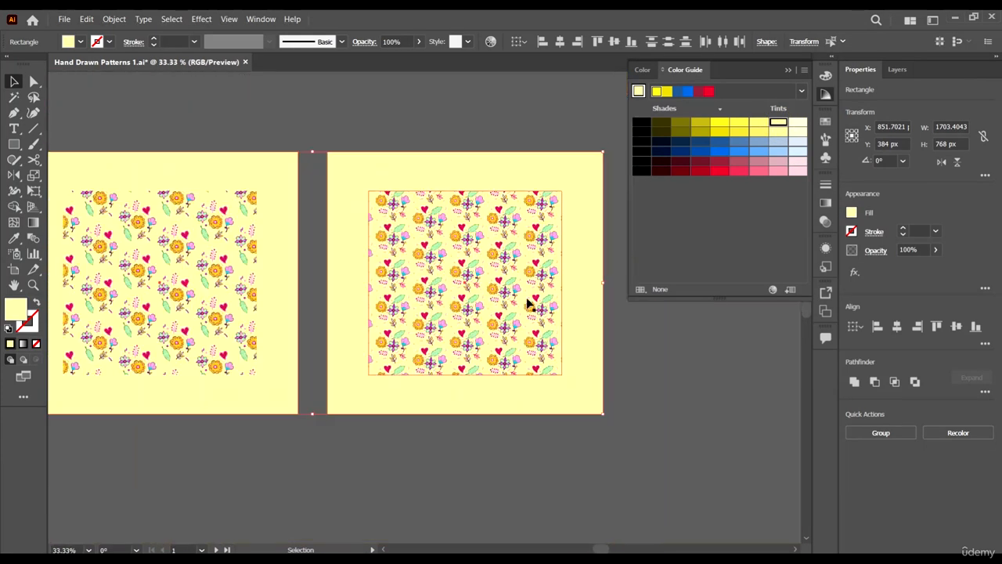
Enlarge the patterned square on the second artboard from its center until it covers the whole yellow background, 808.766 by 768 px.
{"action": "left_click", "coordinate": [616, 375]}
{"action": "scroll", "coordinate": [610, 337], "scroll_direction": "up", "scroll_amount": 1}
{"action": "left_click", "coordinate": [588, 300]}
{"action": "left_click", "coordinate": [552, 286]}
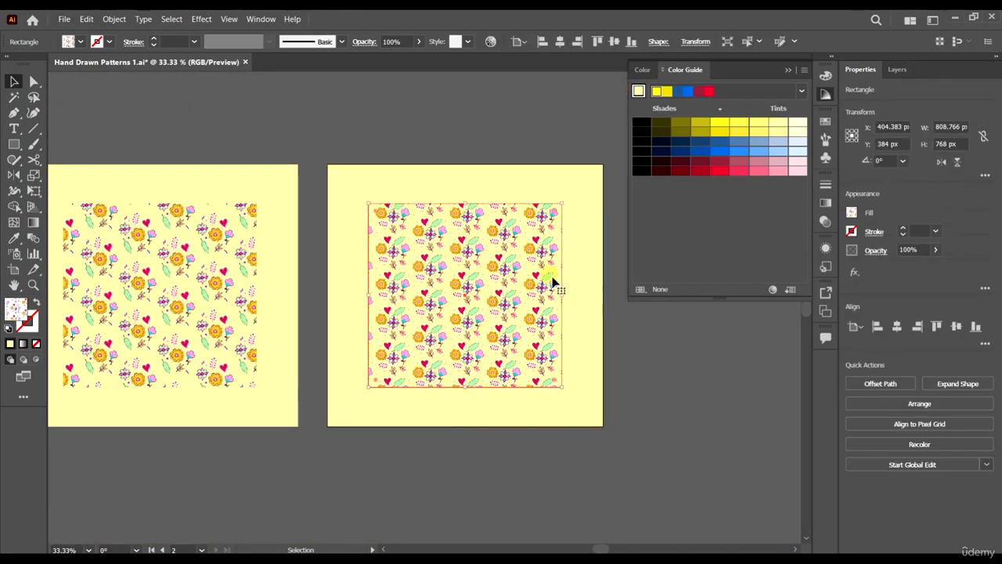
{"action": "left_click_drag", "start_coordinate": [561, 204], "coordinate": [607, 165]}
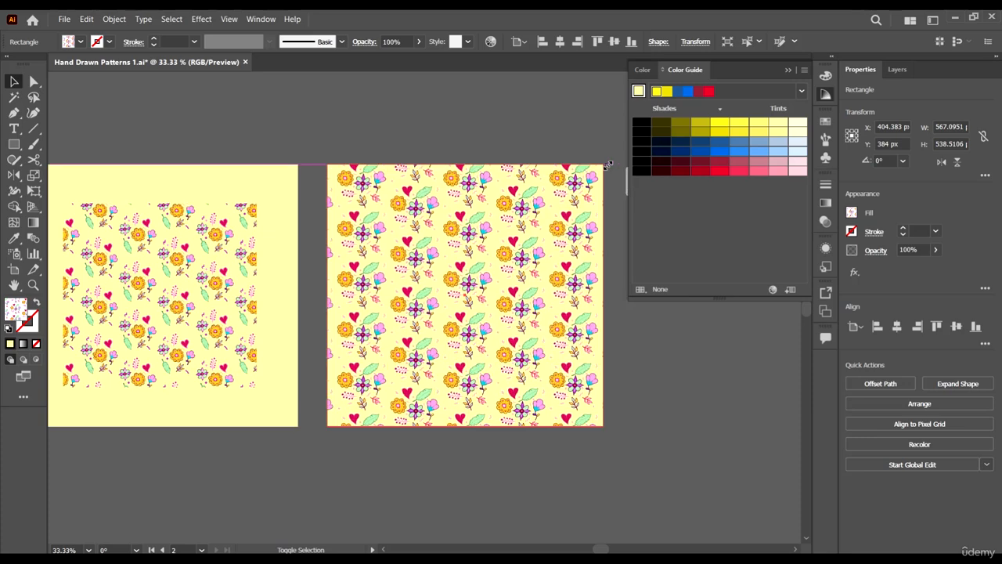
{"action": "left_click", "coordinate": [608, 286]}
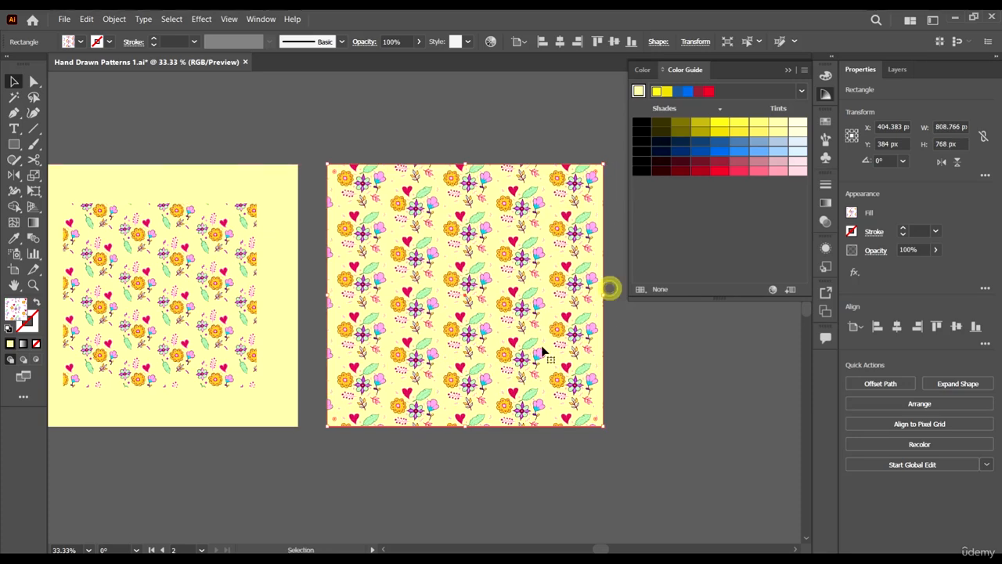
Enlarge the patterned square on the first artboard so it fills the whole artboard, and deselect it.
{"action": "left_click", "coordinate": [230, 246]}
{"action": "left_click", "coordinate": [256, 206], "text": "shift"}
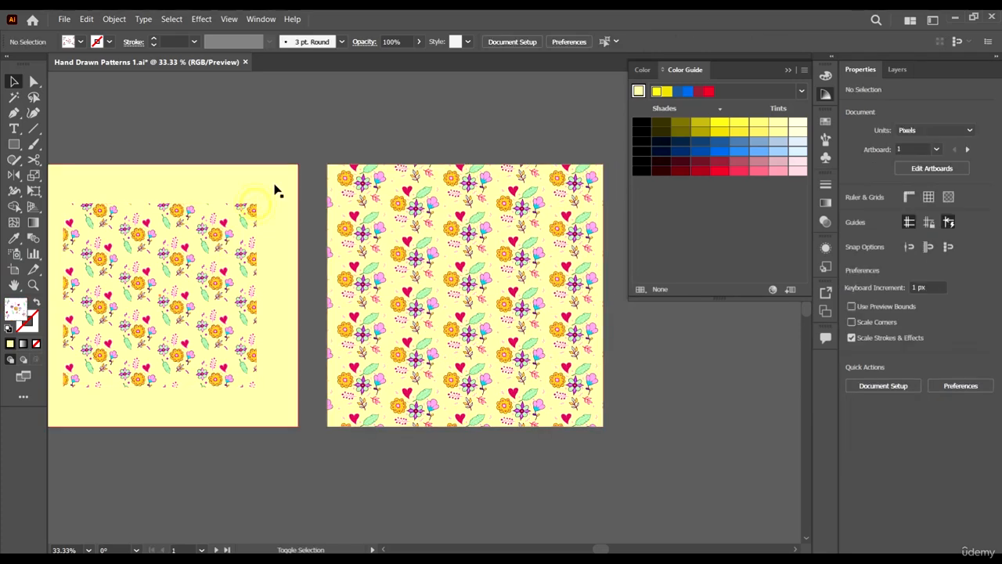
{"action": "left_click", "coordinate": [250, 216], "text": "shift"}
{"action": "left_click_drag", "start_coordinate": [261, 202], "coordinate": [306, 167]}
{"action": "left_click", "coordinate": [682, 436]}
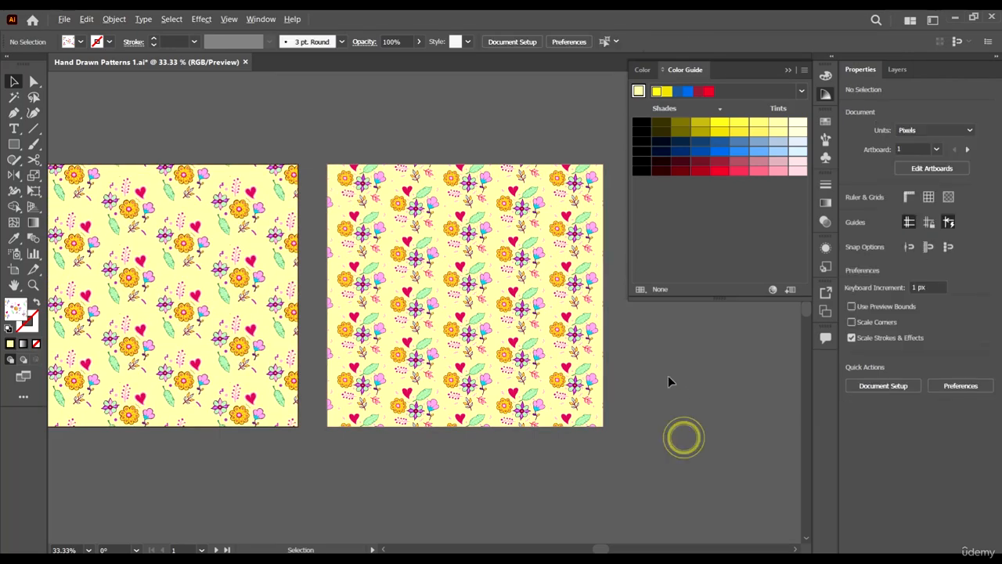
Select only the first artboard's background rectangle and switch the Color Guide harmony rule to Complementary 2.
{"action": "scroll", "coordinate": [667, 375], "scroll_direction": "down", "scroll_amount": 3}
{"action": "scroll", "coordinate": [492, 368], "scroll_direction": "up", "scroll_amount": 3}
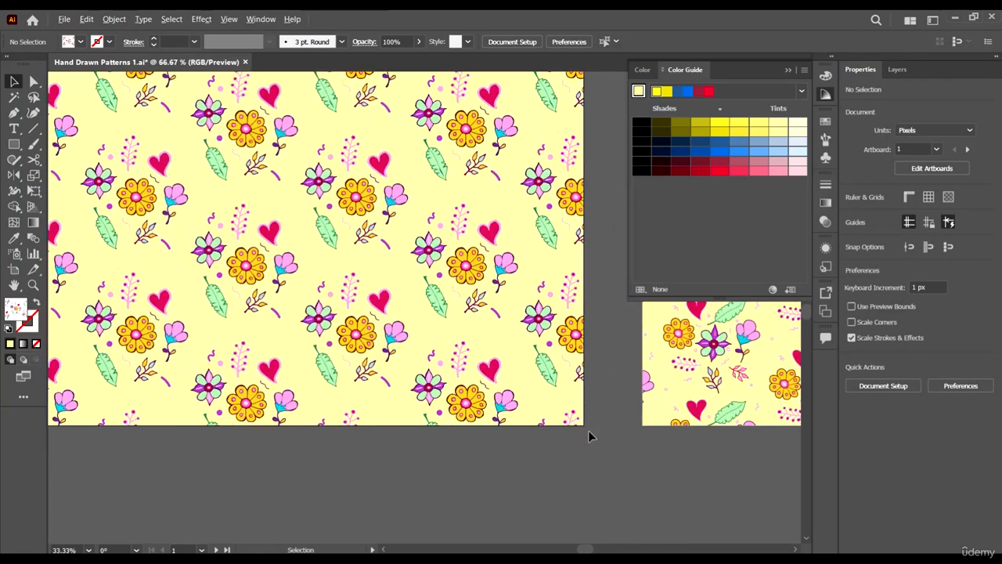
{"action": "scroll", "coordinate": [584, 430], "scroll_direction": "up", "scroll_amount": 2}
{"action": "left_click", "coordinate": [548, 400]}
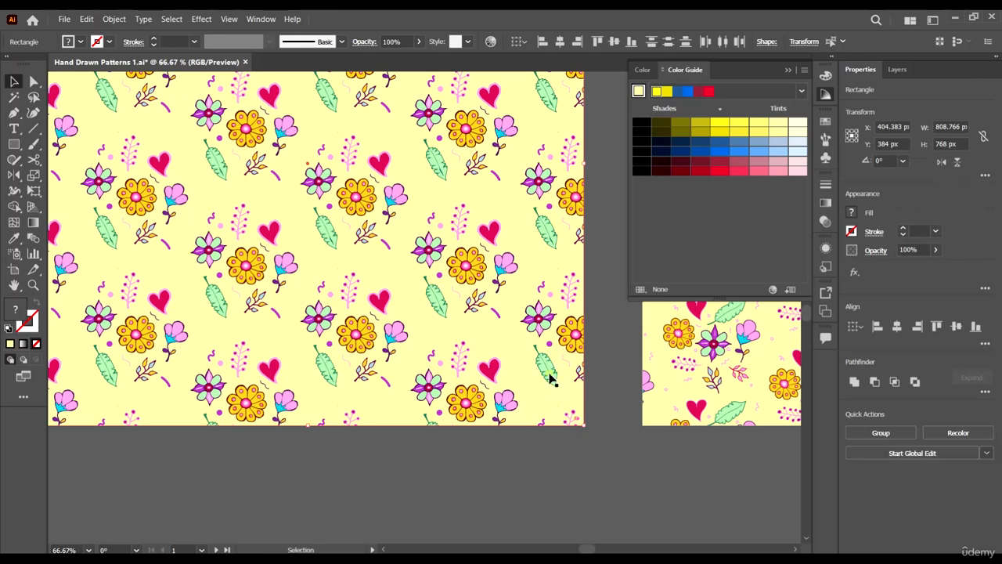
{"action": "scroll", "coordinate": [562, 404], "scroll_direction": "down", "scroll_amount": 1}
{"action": "scroll", "coordinate": [561, 368], "scroll_direction": "up", "scroll_amount": 2}
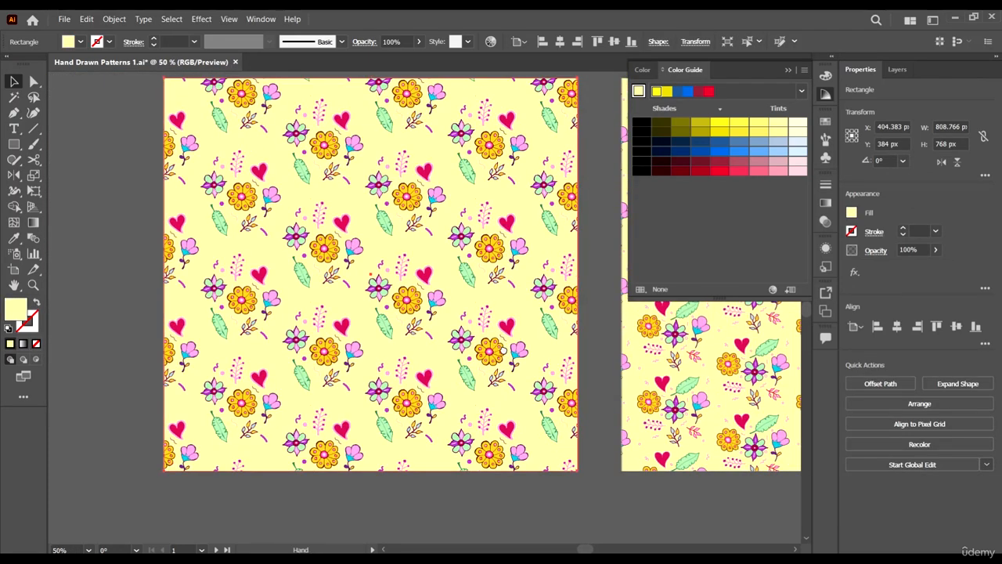
{"action": "left_click_drag", "start_coordinate": [589, 290], "coordinate": [534, 330]}
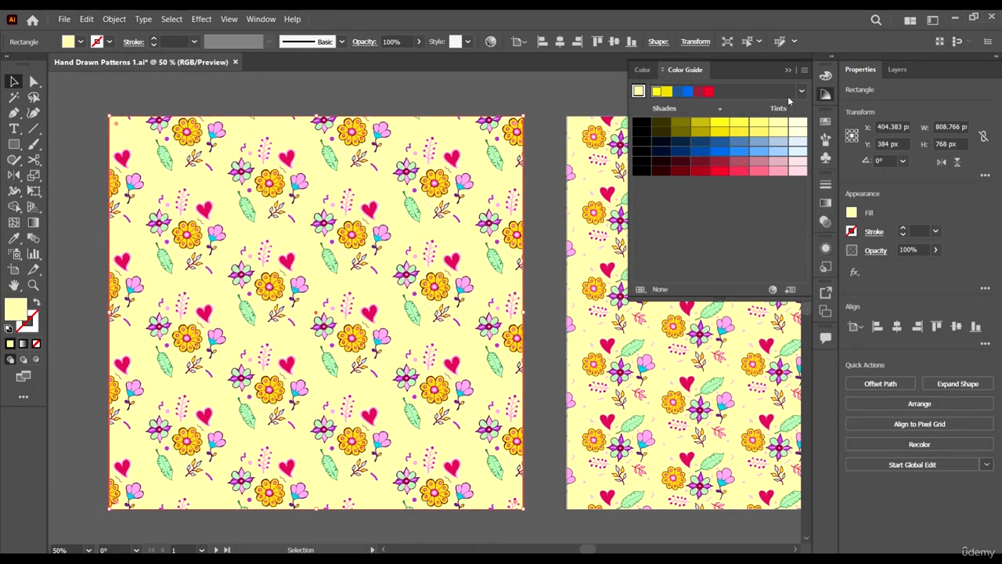
{"action": "left_click", "coordinate": [801, 91]}
{"action": "scroll", "coordinate": [744, 162], "scroll_direction": "up", "scroll_amount": 5}
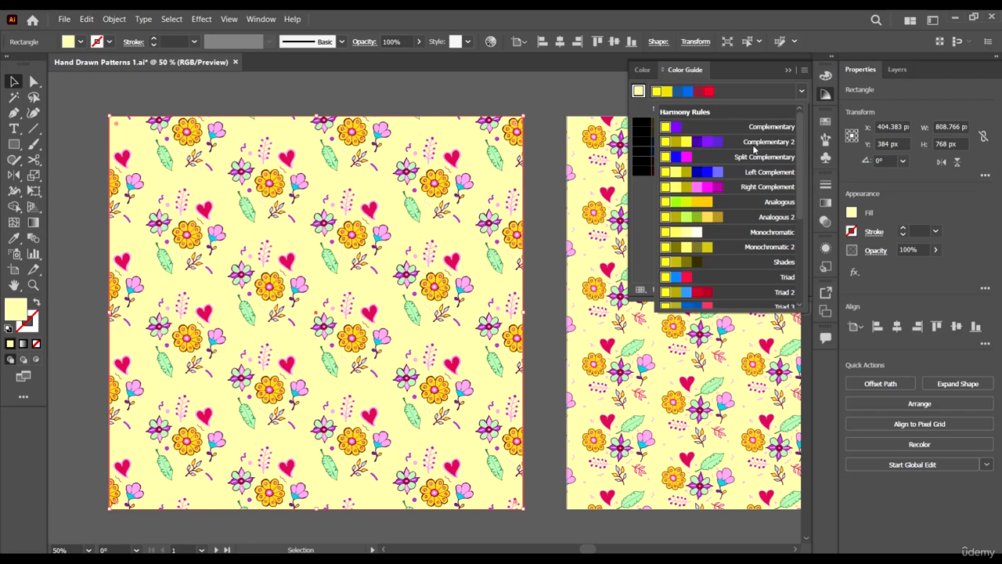
{"action": "left_click", "coordinate": [754, 149]}
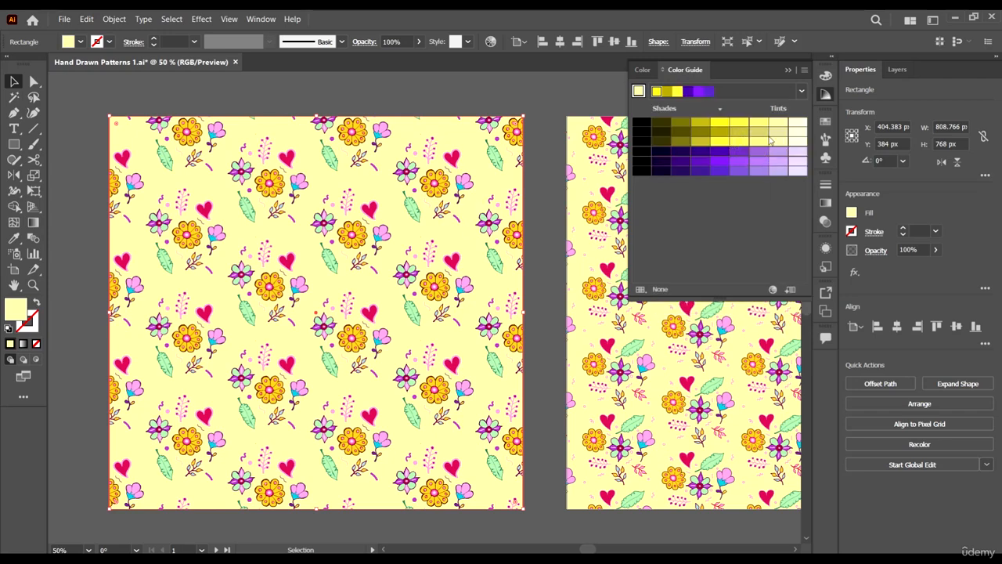
Try the palest cream, lavender and yellow Color Guide tints on the first artboard's background rectangle.
{"action": "left_click", "coordinate": [798, 127]}
{"action": "scroll", "coordinate": [438, 282], "scroll_direction": "up", "scroll_amount": 1}
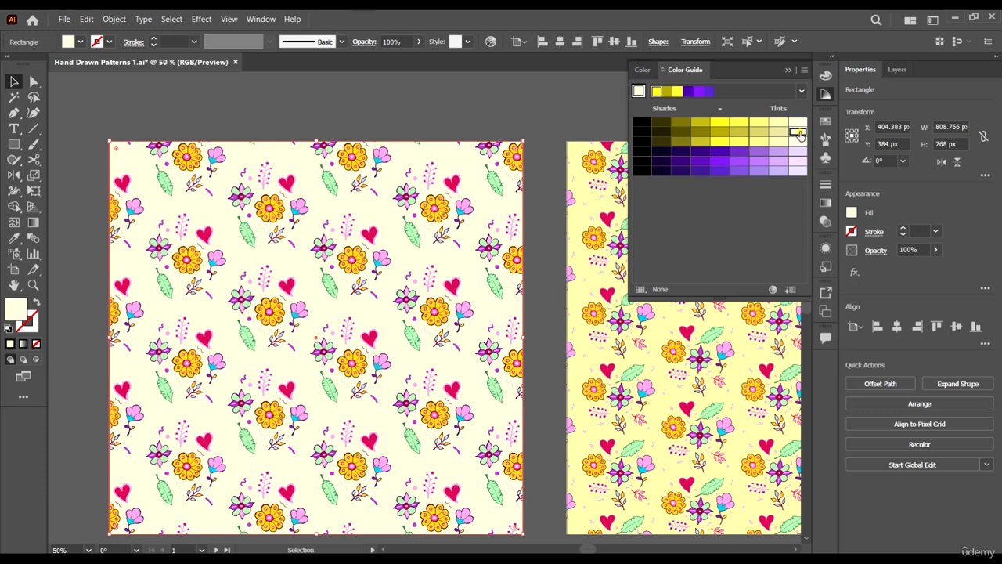
{"action": "left_click", "coordinate": [798, 164]}
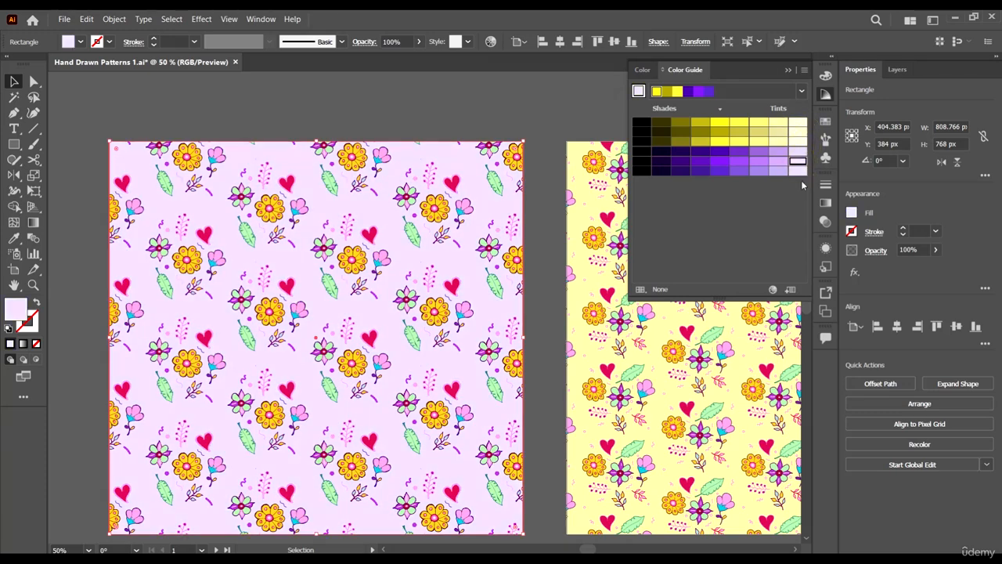
{"action": "left_click", "coordinate": [798, 164]}
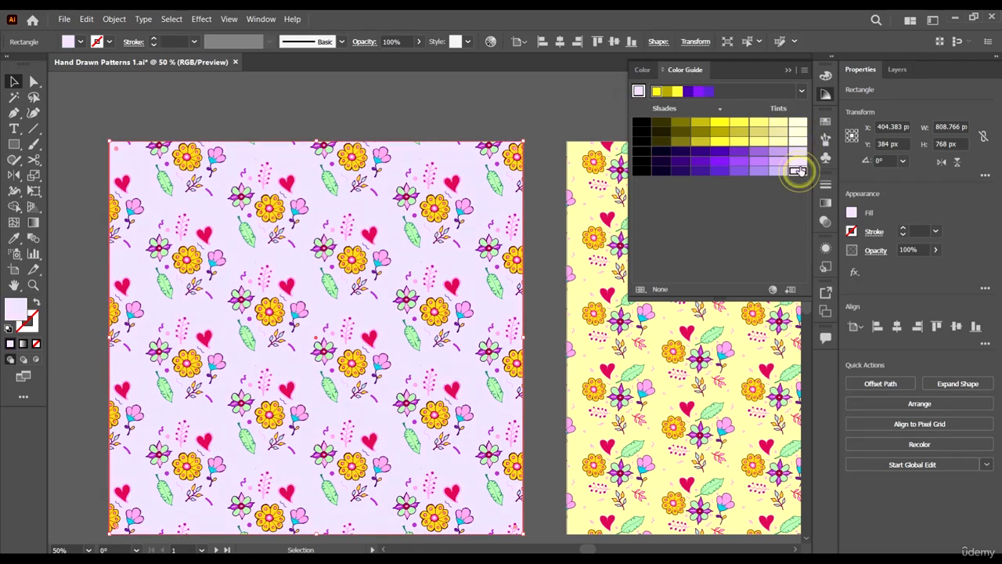
{"action": "left_click", "coordinate": [798, 127]}
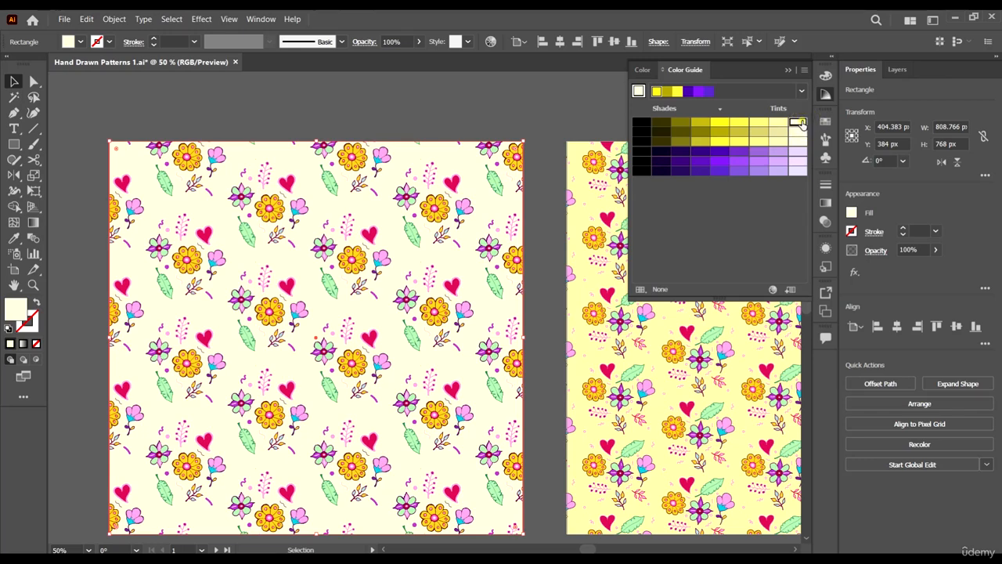
Try dark olive and deep purple Color Guide shades as the fill of the first artboard's background.
{"action": "left_click", "coordinate": [681, 127]}
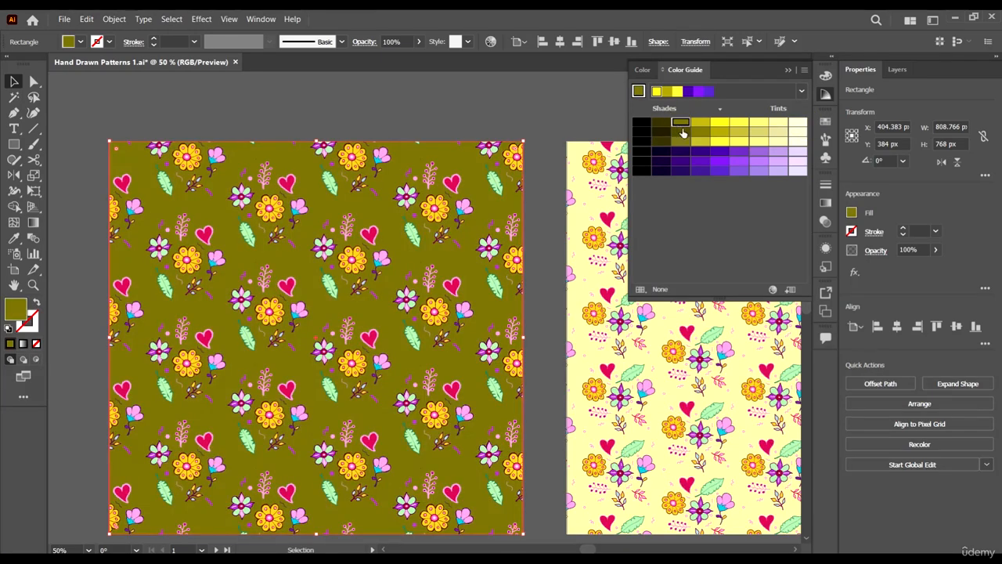
{"action": "left_click", "coordinate": [665, 123]}
{"action": "left_click", "coordinate": [681, 134]}
{"action": "left_click", "coordinate": [684, 169]}
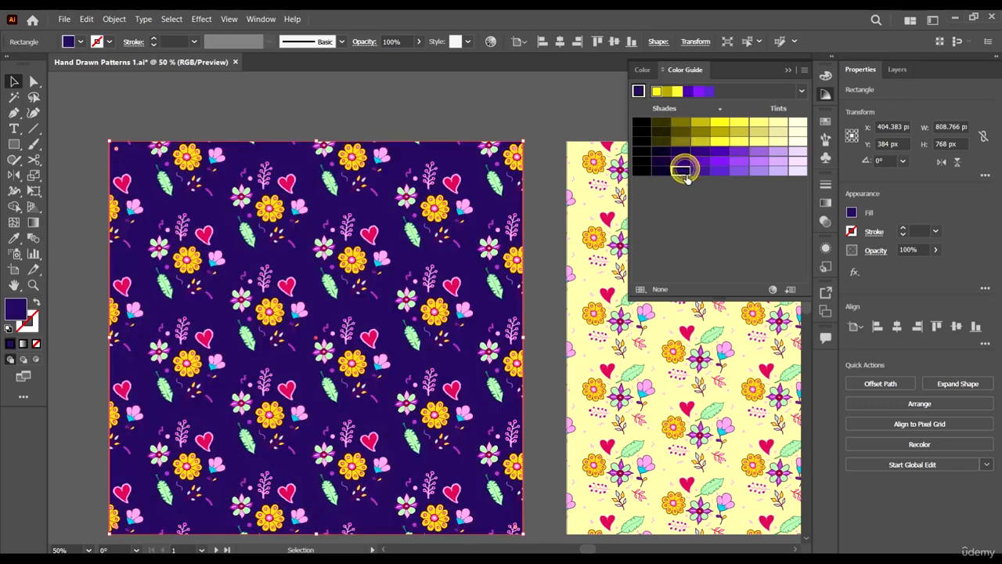
{"action": "left_click", "coordinate": [678, 149]}
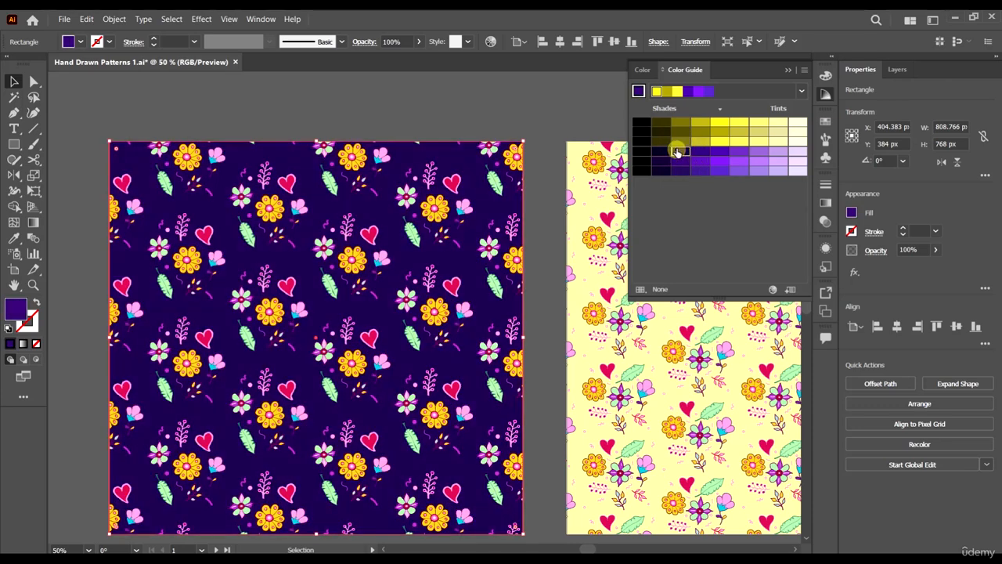
{"action": "left_click", "coordinate": [678, 146]}
Fill the first artboard's background rectangle with the palest yellow Color Guide tint.
{"action": "left_click", "coordinate": [797, 124]}
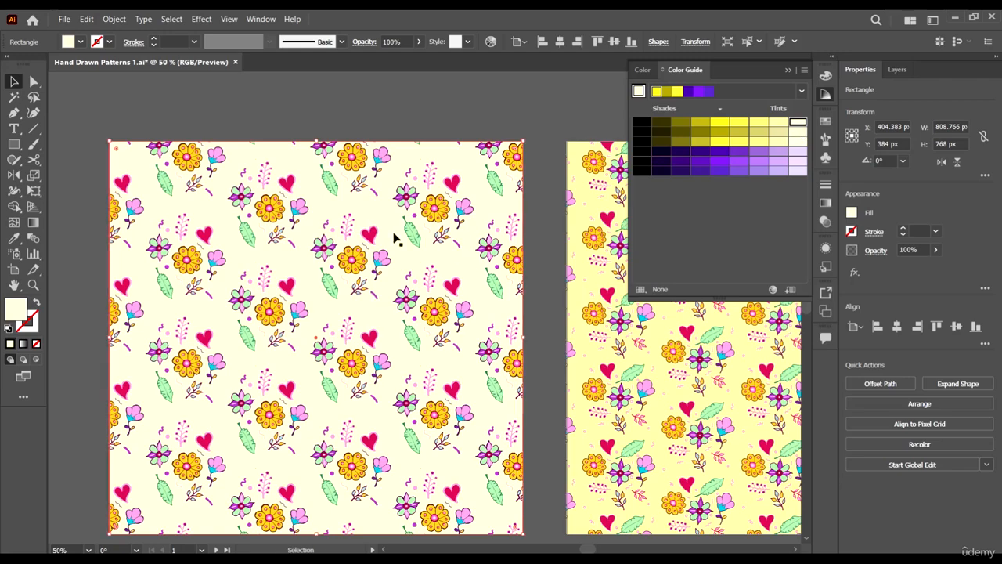
{"action": "scroll", "coordinate": [338, 246], "scroll_direction": "down", "scroll_amount": 2, "text": "alt"}
{"action": "scroll", "coordinate": [407, 218], "scroll_direction": "up", "scroll_amount": 3, "text": "alt"}
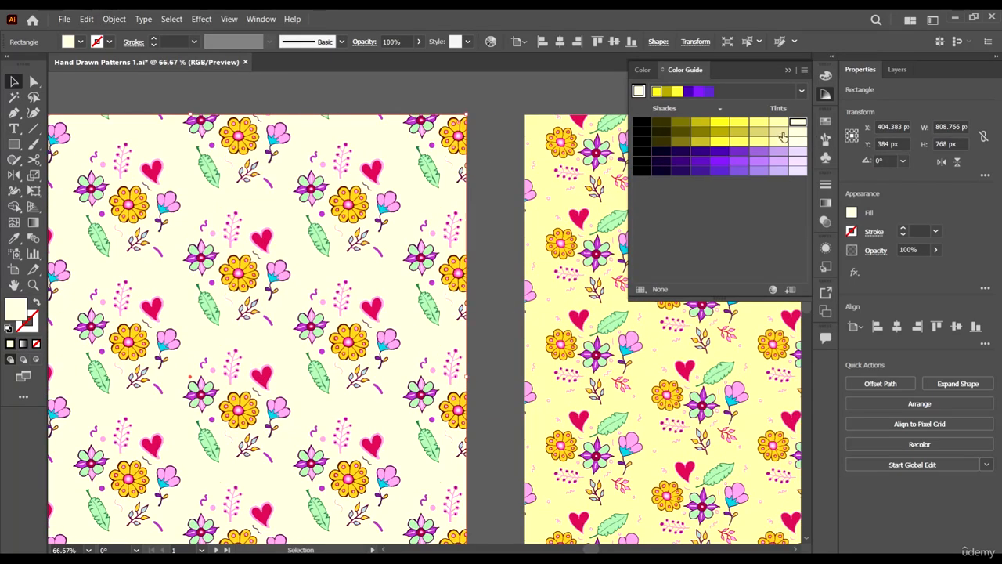
{"action": "scroll", "coordinate": [600, 235], "scroll_direction": "down", "scroll_amount": 2, "text": "alt"}
{"action": "scroll", "coordinate": [739, 391], "scroll_direction": "up", "scroll_amount": 1, "text": "alt"}
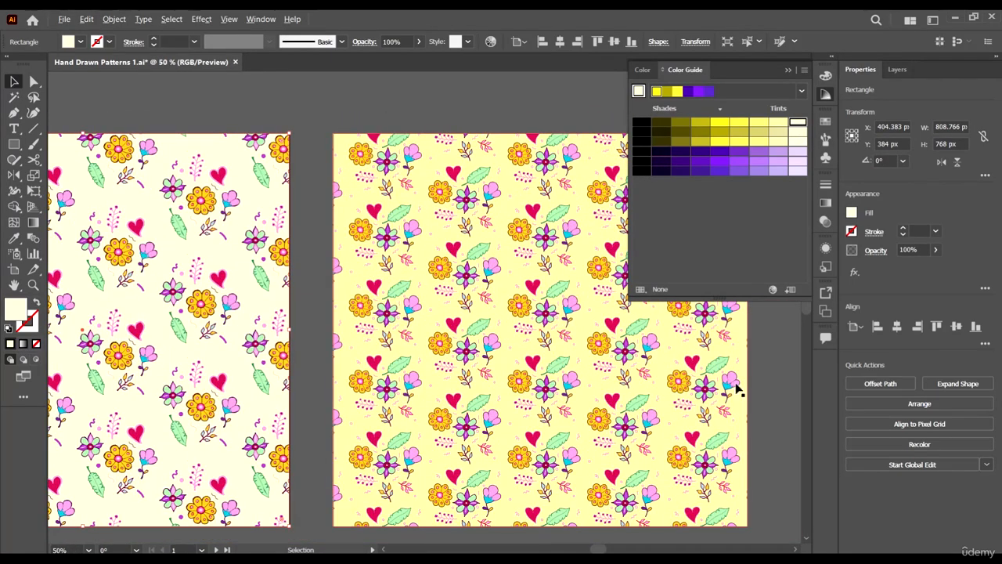
Select the second artboard's background rectangle and change its fill to light blue A7DBFC with the Color Picker.
{"action": "left_click", "coordinate": [753, 330]}
{"action": "left_click", "coordinate": [776, 364]}
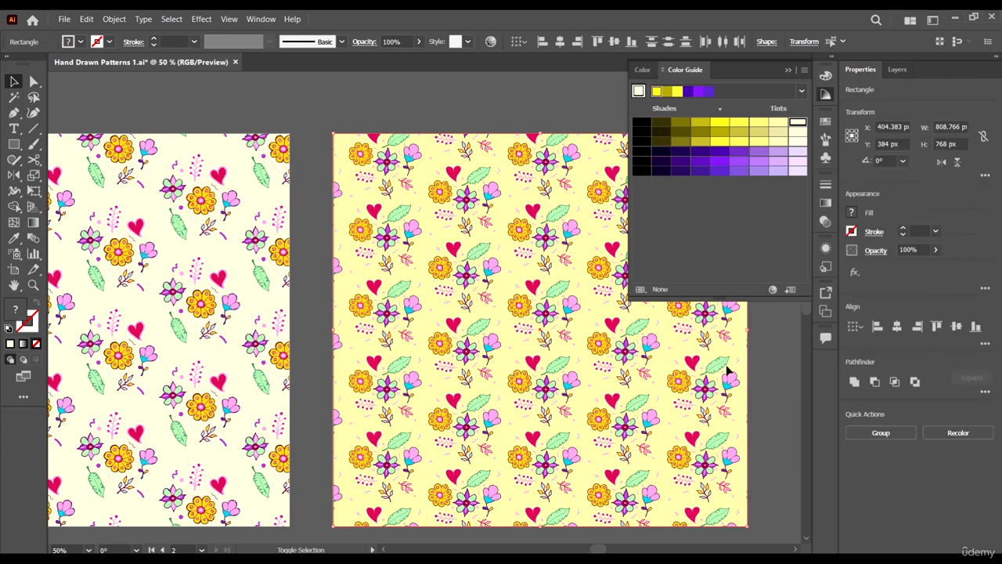
{"action": "left_click", "coordinate": [683, 358], "text": "ctrl"}
{"action": "scroll", "coordinate": [595, 305], "scroll_direction": "down", "scroll_amount": 5, "text": "ctrl"}
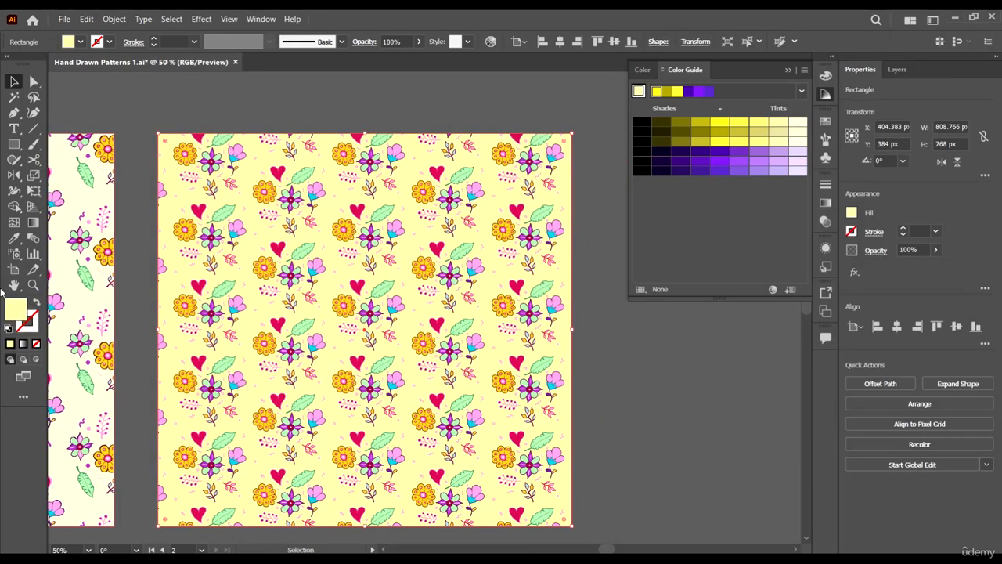
{"action": "double_click", "coordinate": [17, 308]}
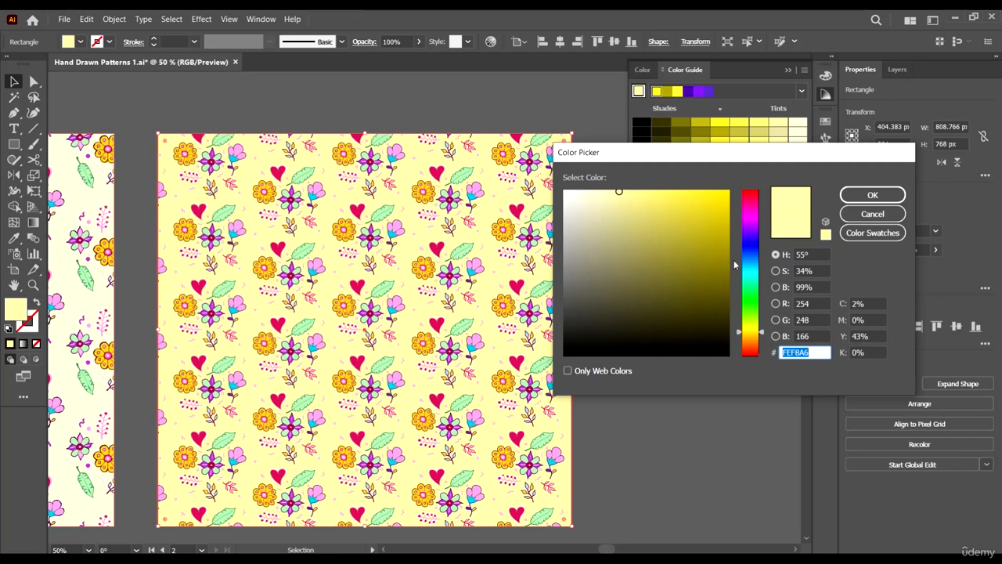
{"action": "left_click_drag", "start_coordinate": [749, 265], "coordinate": [747, 262]}
{"action": "left_click", "coordinate": [872, 195]}
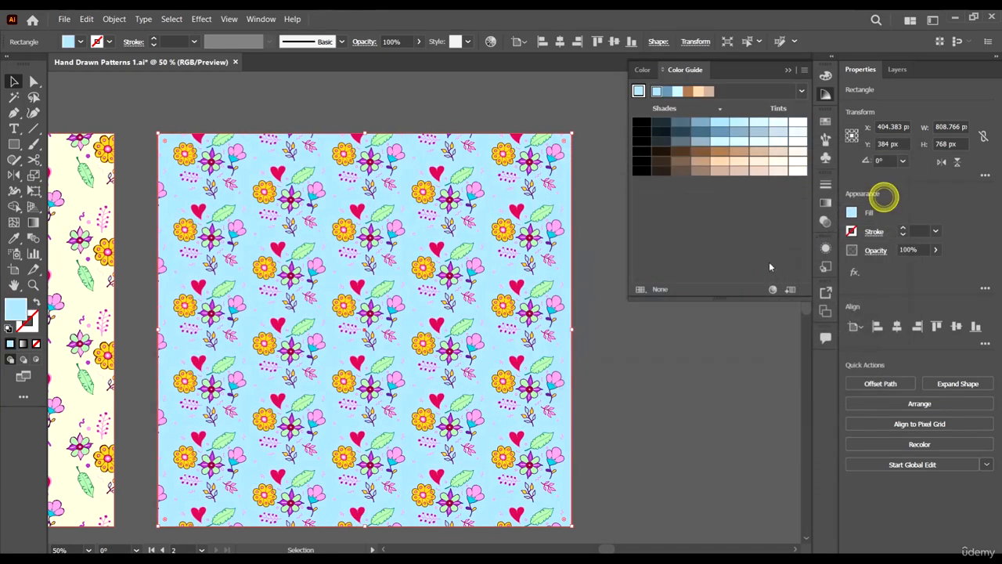
{"action": "double_click", "coordinate": [13, 314]}
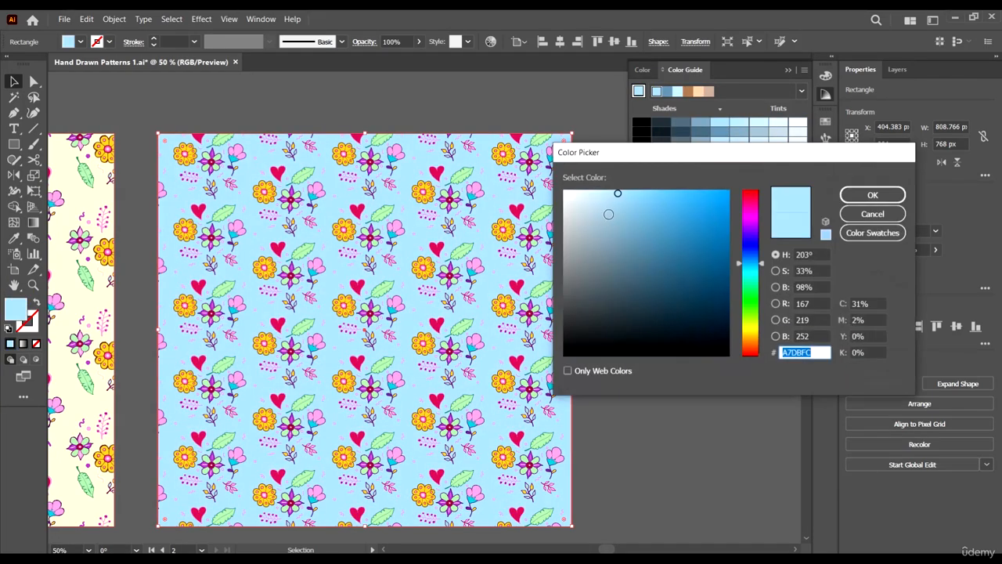
{"action": "left_click_drag", "start_coordinate": [608, 213], "coordinate": [648, 265]}
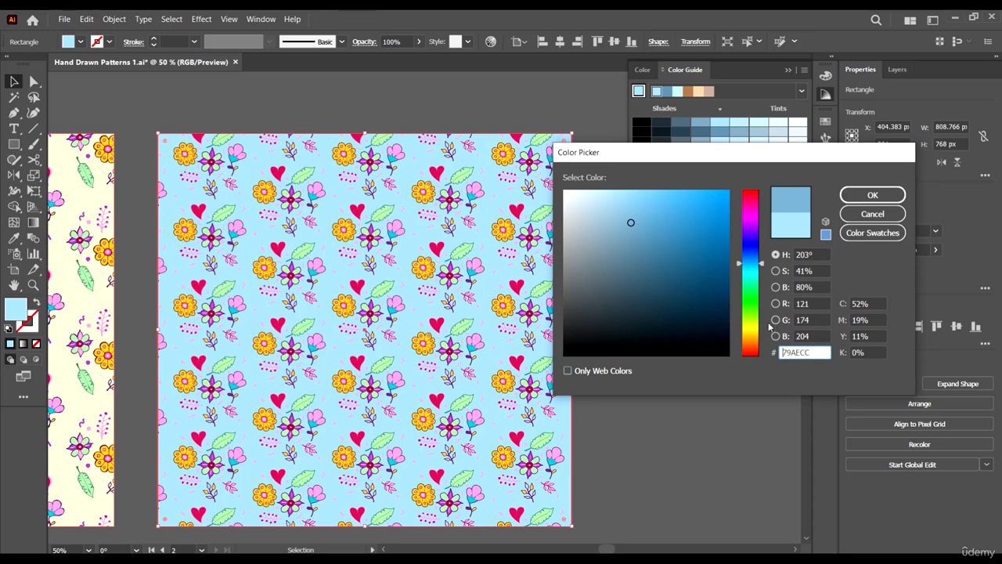
{"action": "left_click_drag", "start_coordinate": [844, 164], "coordinate": [815, 195]}
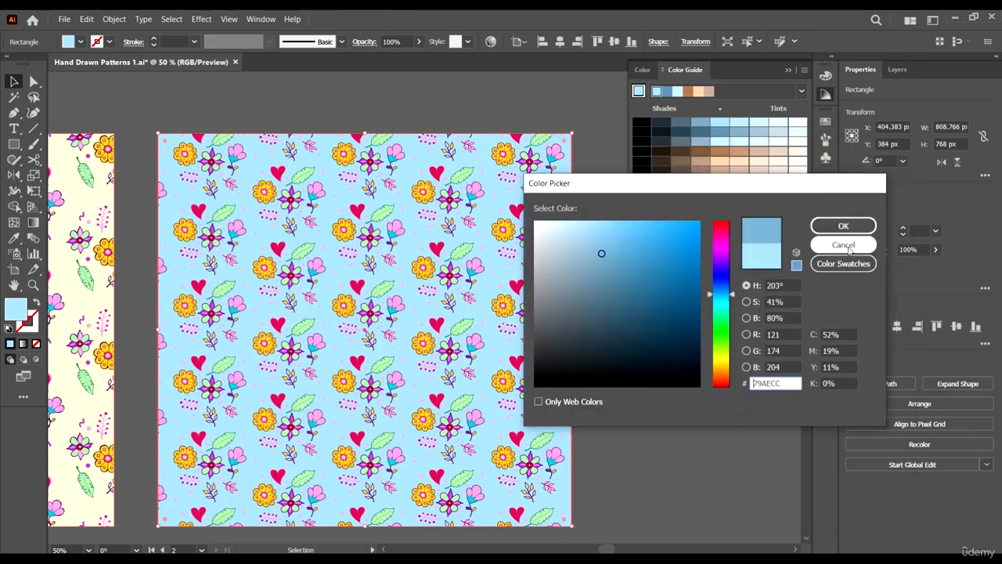
{"action": "left_click", "coordinate": [854, 245]}
Try beige and tan Color Guide tints on the second artboard's background, and settle on the light cream tint.
{"action": "left_click", "coordinate": [777, 151]}
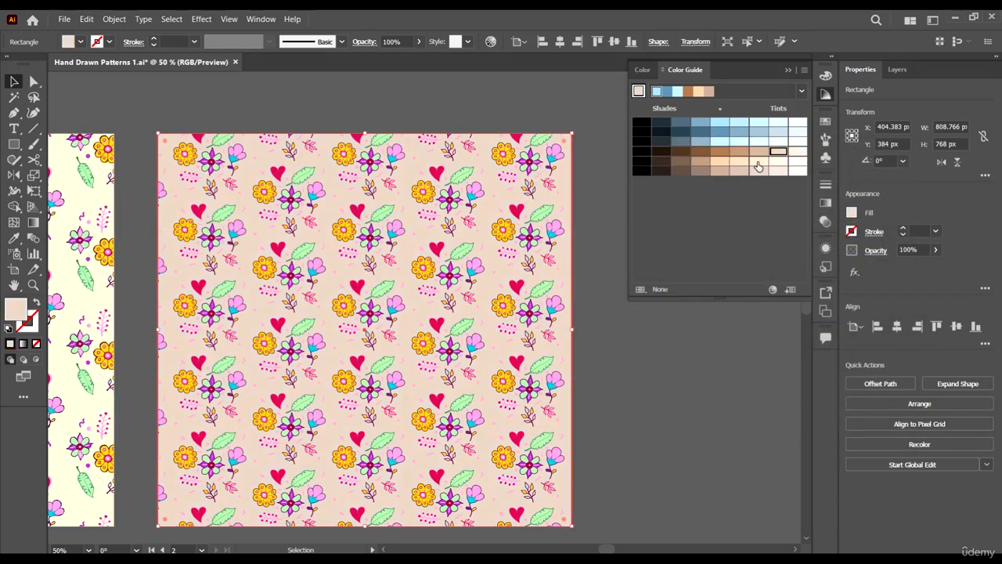
{"action": "left_click", "coordinate": [756, 151]}
{"action": "left_click", "coordinate": [757, 160]}
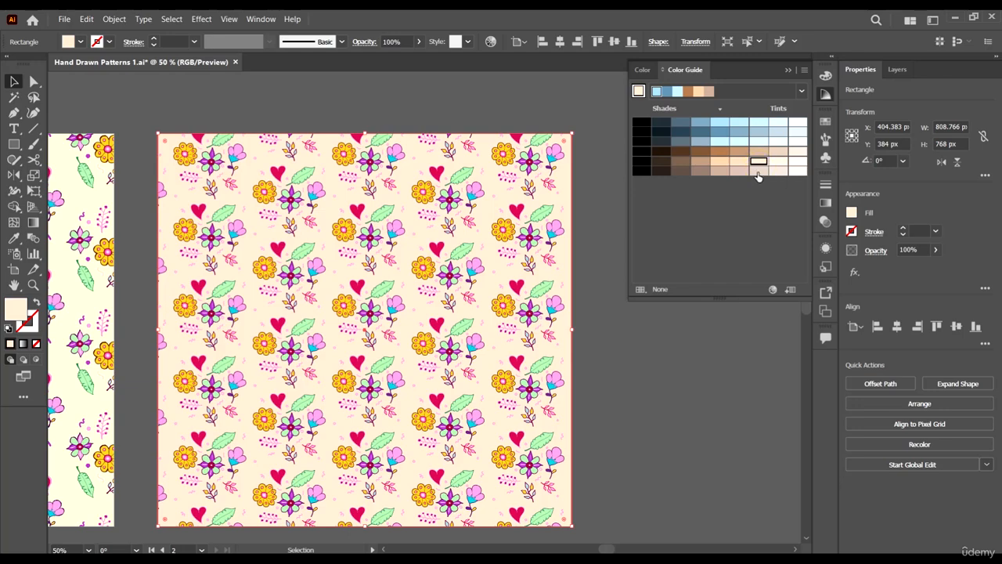
Examine the second pattern's motifs against the cream background up close, and compare both artboards side by side.
{"action": "scroll", "coordinate": [607, 295], "scroll_direction": "down", "scroll_amount": 2}
{"action": "scroll", "coordinate": [611, 344], "scroll_direction": "up", "scroll_amount": 7}
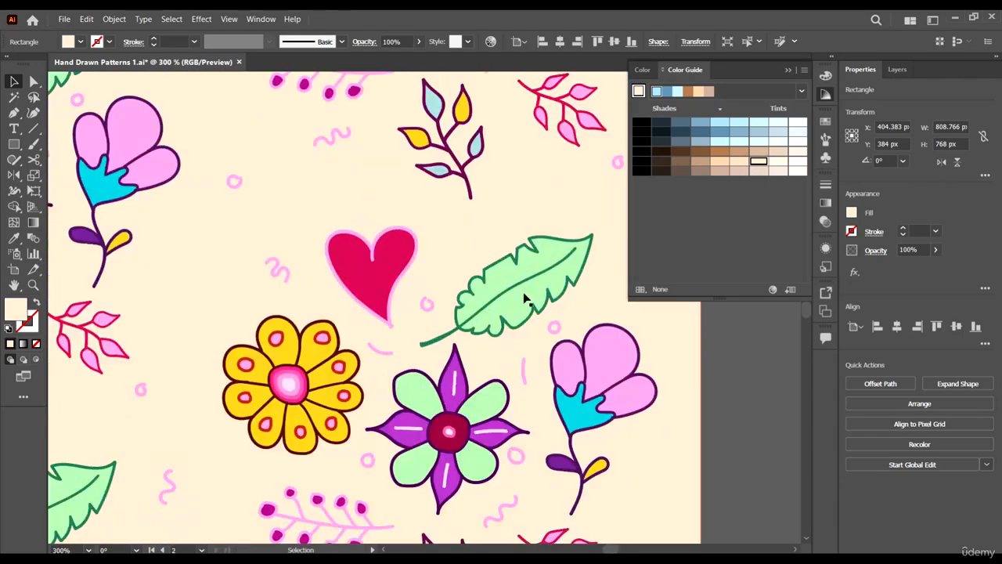
{"action": "scroll", "coordinate": [523, 298], "scroll_direction": "down", "scroll_amount": 5}
{"action": "scroll", "coordinate": [378, 257], "scroll_direction": "up", "scroll_amount": 2}
{"action": "scroll", "coordinate": [402, 262], "scroll_direction": "left", "scroll_amount": 3}
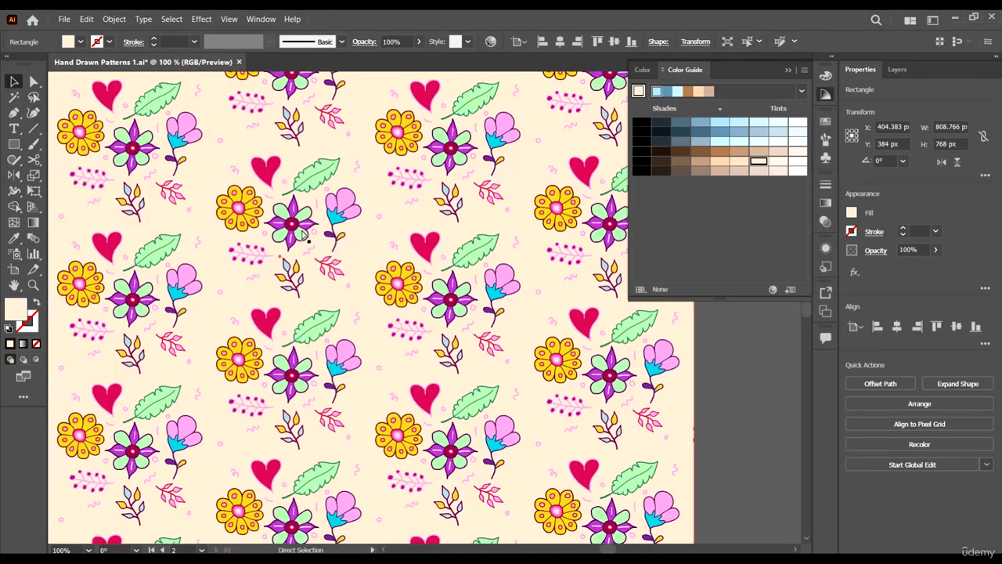
{"action": "scroll", "coordinate": [277, 336], "scroll_direction": "down", "scroll_amount": 1}
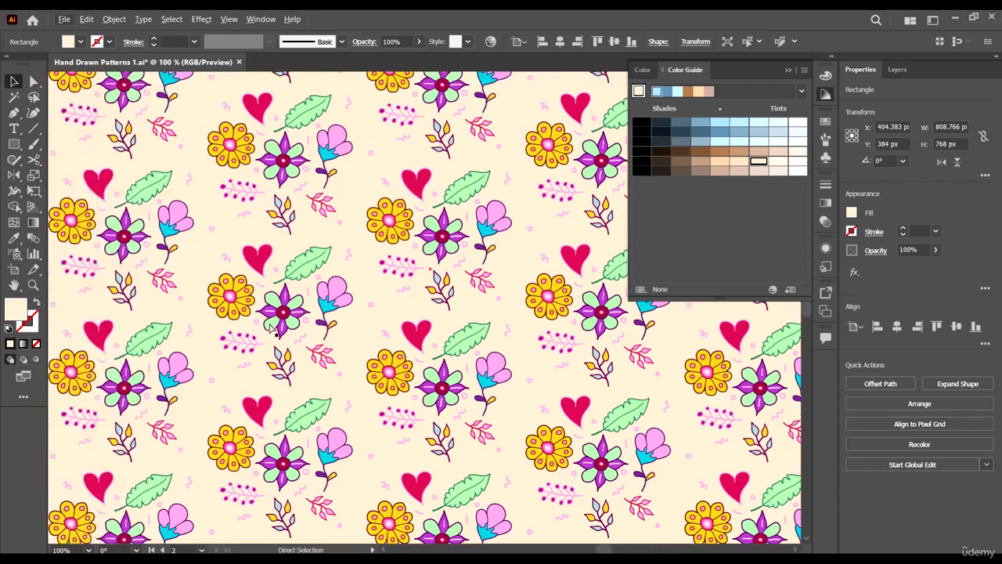
{"action": "scroll", "coordinate": [282, 329], "scroll_direction": "up", "scroll_amount": 3}
{"action": "scroll", "coordinate": [235, 266], "scroll_direction": "down", "scroll_amount": 3}
{"action": "scroll", "coordinate": [252, 247], "scroll_direction": "down", "scroll_amount": 2}
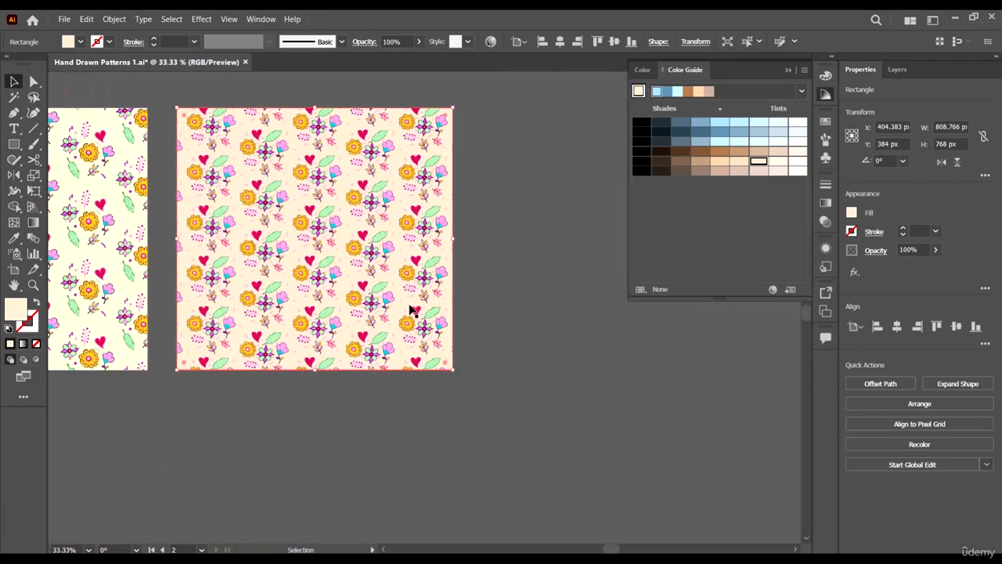
{"action": "scroll", "coordinate": [227, 270], "scroll_direction": "left", "scroll_amount": 3}
{"action": "scroll", "coordinate": [335, 275], "scroll_direction": "left", "scroll_amount": 1}
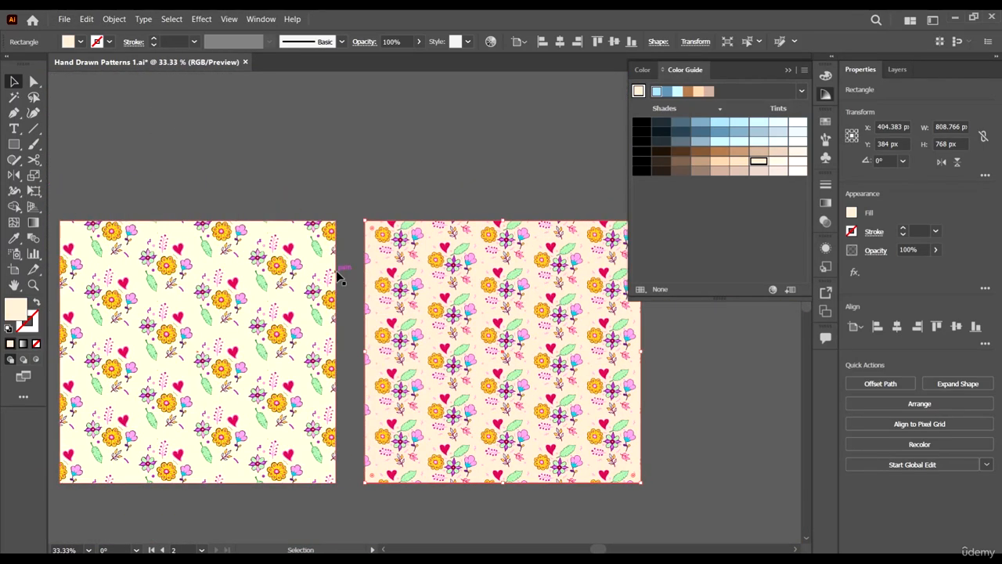
Try light blue and tan Color Guide tints on the second artboard's background, and return to the light cream tint.
{"action": "left_click", "coordinate": [761, 142]}
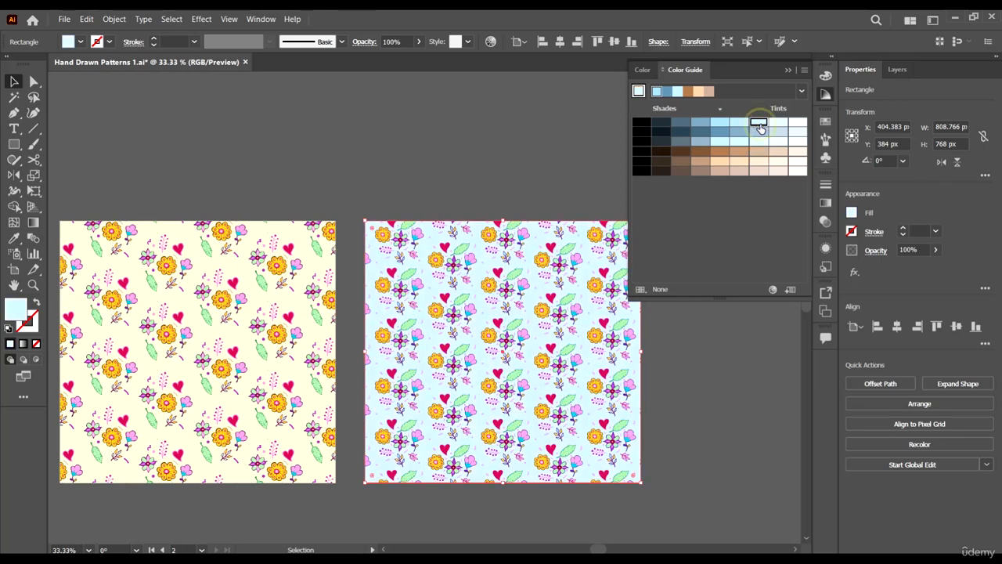
{"action": "left_click", "coordinate": [759, 123]}
{"action": "left_click", "coordinate": [759, 133]}
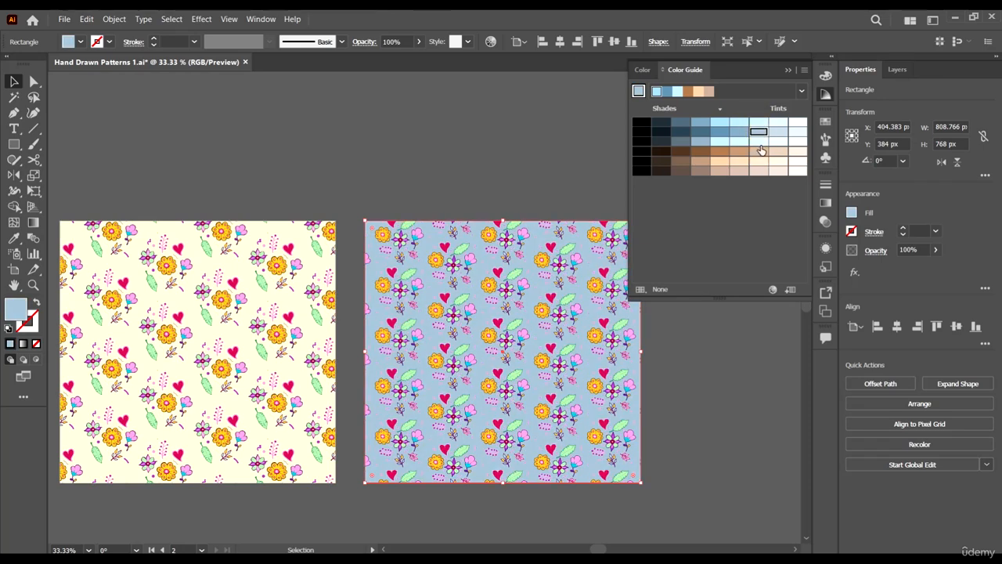
{"action": "left_click", "coordinate": [759, 151]}
{"action": "left_click", "coordinate": [760, 163]}
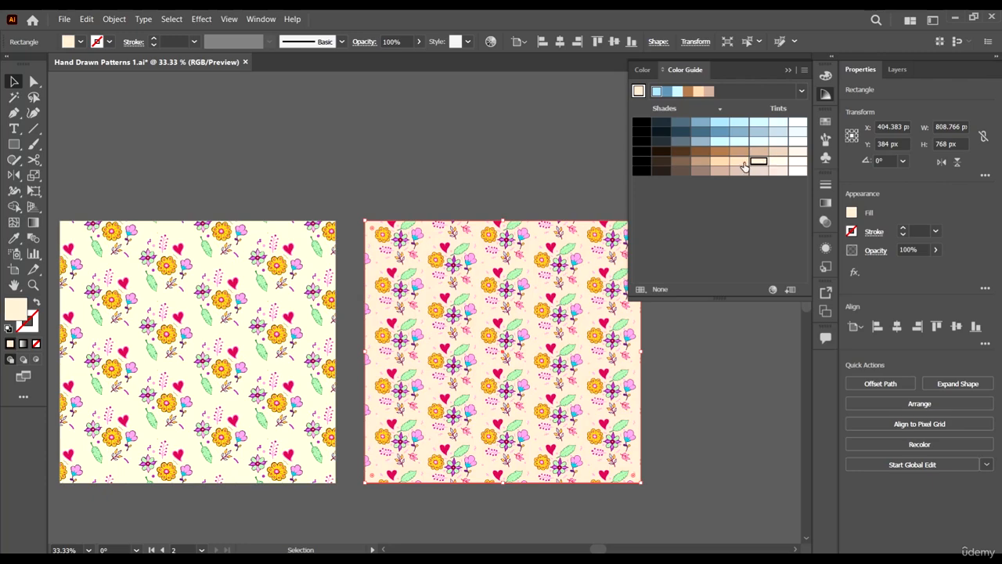
Move the loose source motifs up and farther out beside the artboards, and space the two small flower clusters vertically apart.
{"action": "scroll", "coordinate": [495, 397], "scroll_direction": "up", "scroll_amount": 3}
{"action": "scroll", "coordinate": [495, 397], "scroll_direction": "down", "scroll_amount": 5}
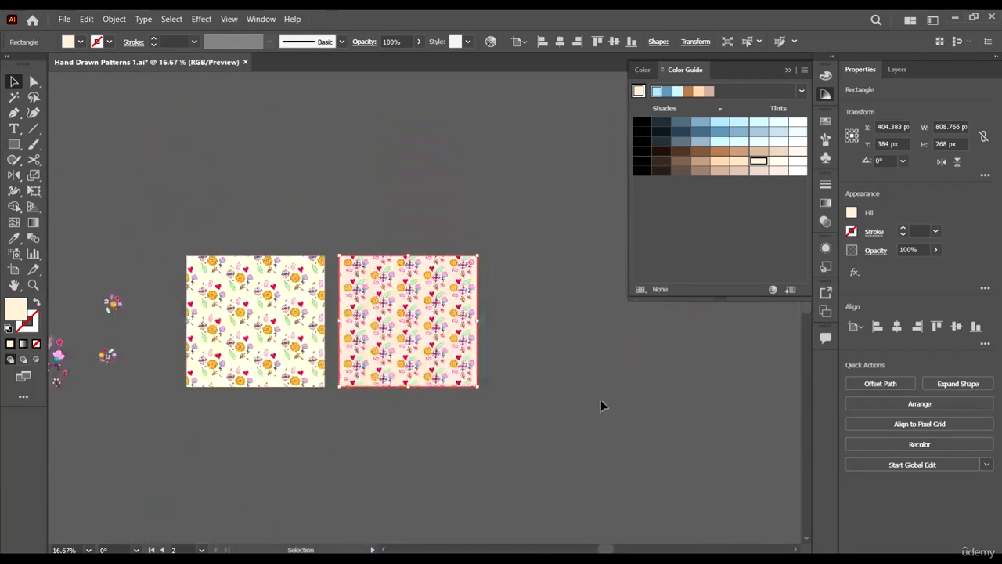
{"action": "left_click", "coordinate": [600, 401]}
{"action": "scroll", "coordinate": [187, 318], "scroll_direction": "left", "scroll_amount": 1}
{"action": "scroll", "coordinate": [228, 391], "scroll_direction": "left", "scroll_amount": 2}
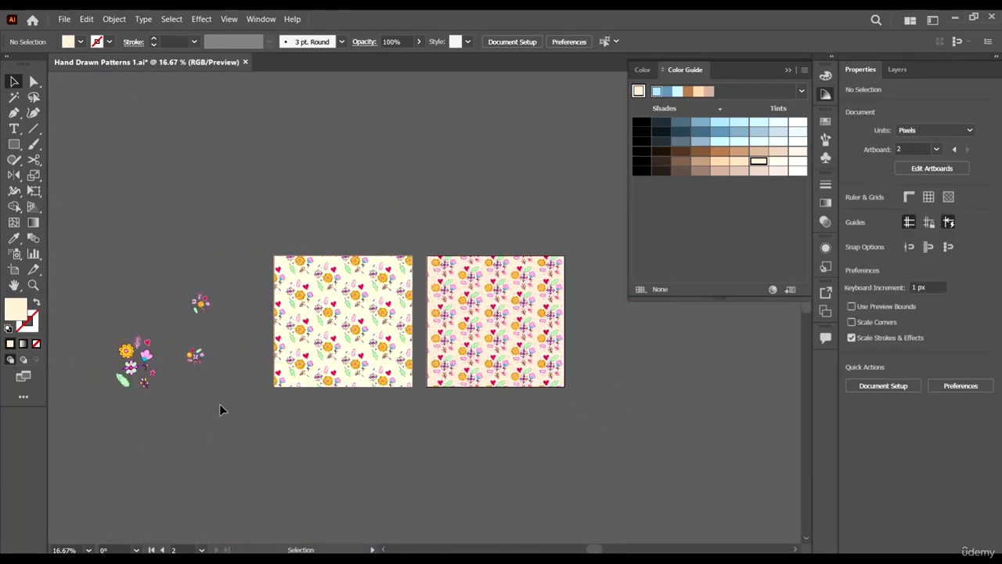
{"action": "left_click_drag", "start_coordinate": [163, 403], "coordinate": [107, 326]}
{"action": "left_click_drag", "start_coordinate": [146, 356], "coordinate": [116, 322]}
{"action": "left_click", "coordinate": [195, 357]}
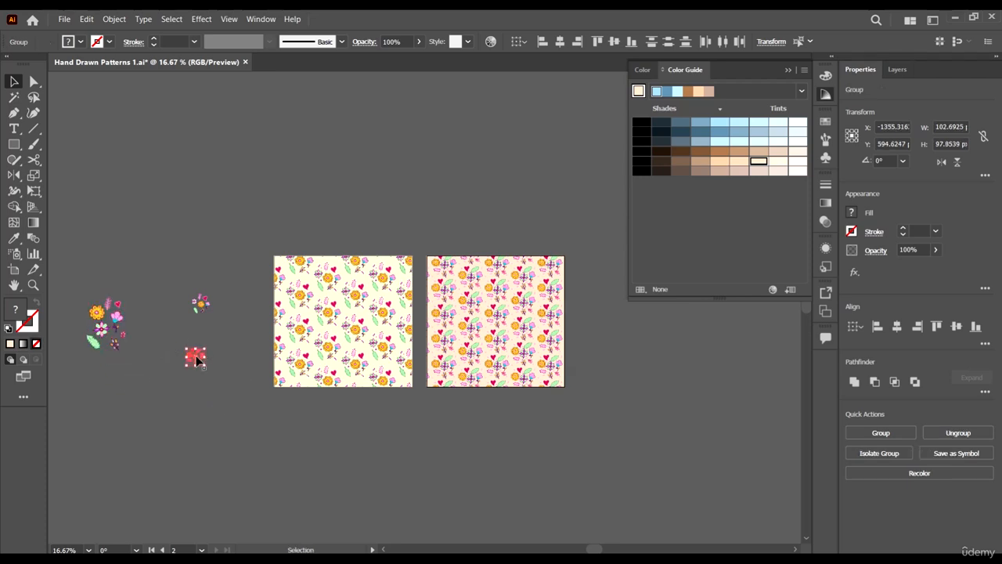
{"action": "left_click_drag", "start_coordinate": [199, 357], "coordinate": [201, 371]}
{"action": "left_click_drag", "start_coordinate": [220, 320], "coordinate": [199, 291]}
{"action": "left_click", "coordinate": [235, 331]}
{"action": "left_click_drag", "start_coordinate": [265, 308], "coordinate": [226, 328]}
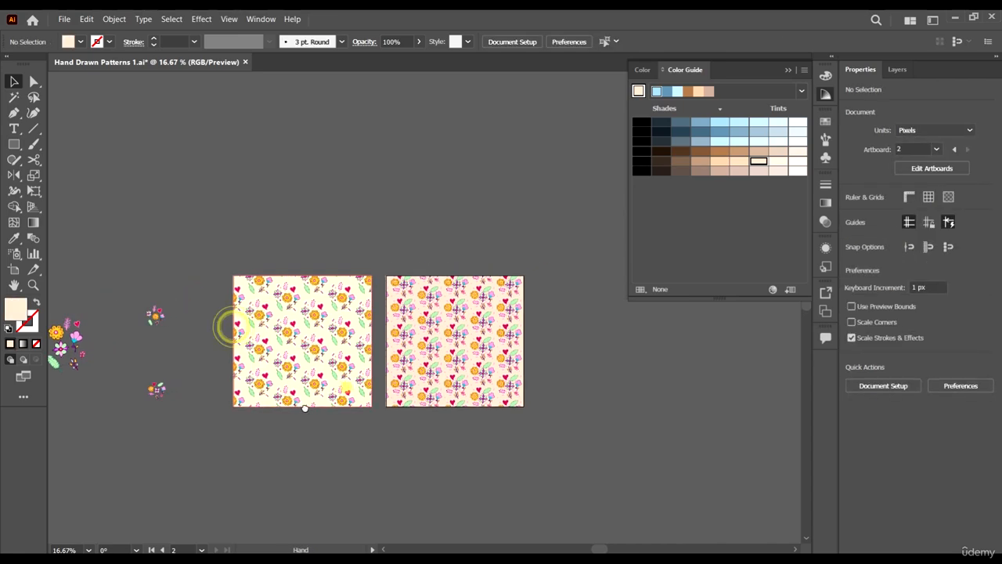
Save the pattern document and collapse the Color Guide panel.
{"action": "scroll", "coordinate": [371, 334], "scroll_direction": "up", "scroll_amount": 2}
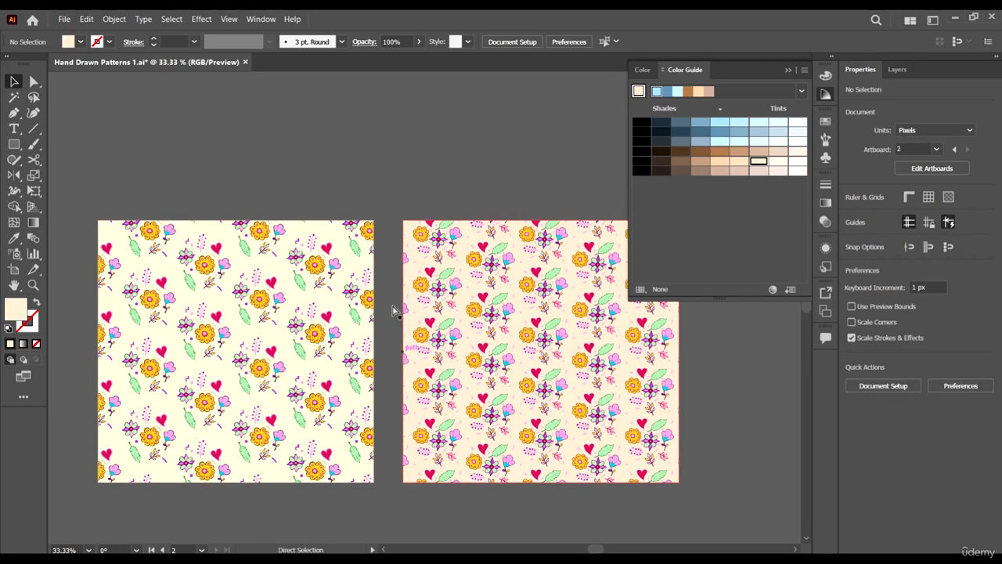
{"action": "key", "text": "ctrl+s"}
{"action": "scroll", "coordinate": [399, 299], "scroll_direction": "down", "scroll_amount": 3}
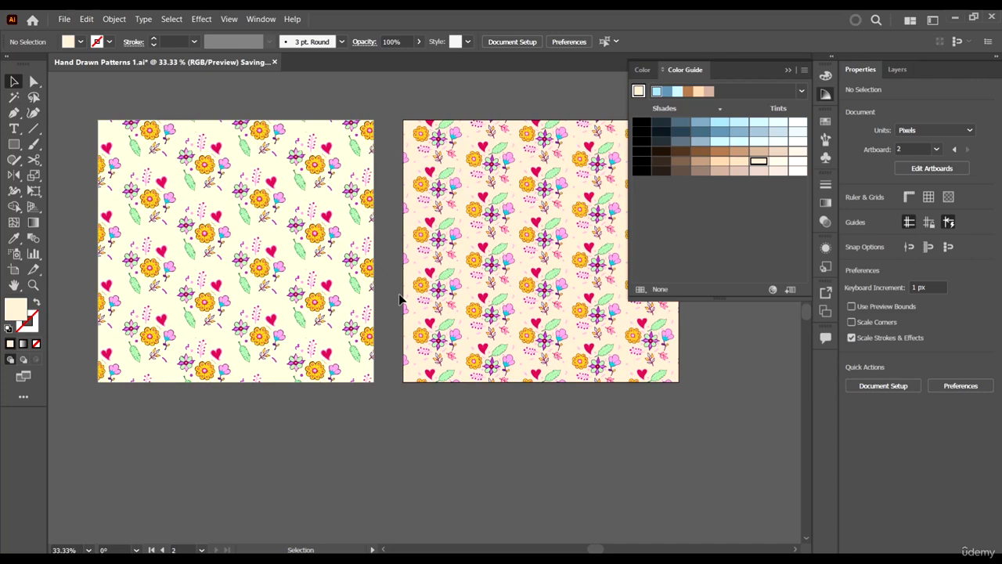
{"action": "scroll", "coordinate": [399, 299], "scroll_direction": "up", "scroll_amount": 3}
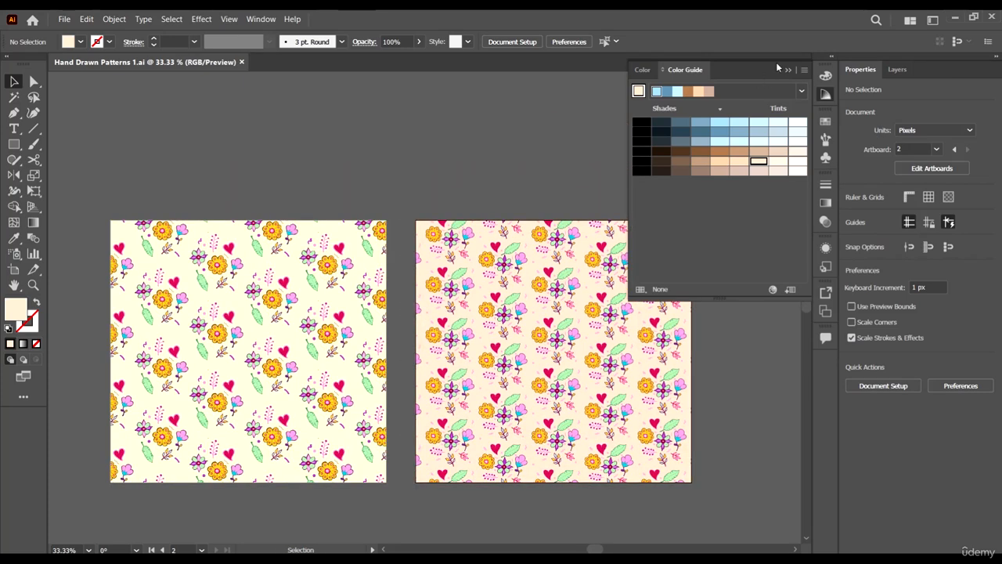
{"action": "left_click", "coordinate": [788, 68]}
Examine the second pattern's repeat at 100% zoom, and review the two complete artboards together.
{"action": "scroll", "coordinate": [731, 307], "scroll_direction": "down", "scroll_amount": 1}
{"action": "scroll", "coordinate": [720, 302], "scroll_direction": "left", "scroll_amount": 1}
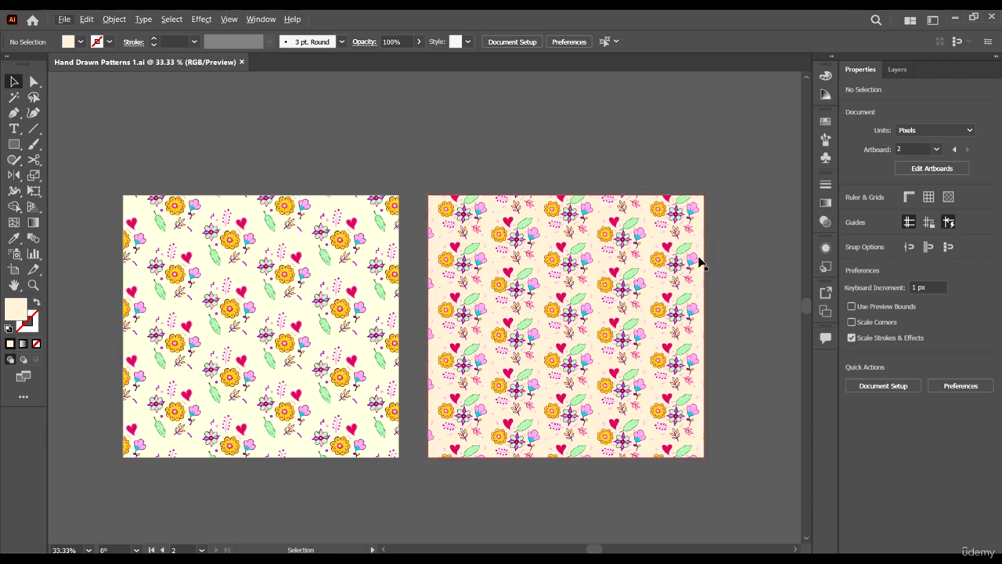
{"action": "scroll", "coordinate": [653, 217], "scroll_direction": "up", "scroll_amount": 3}
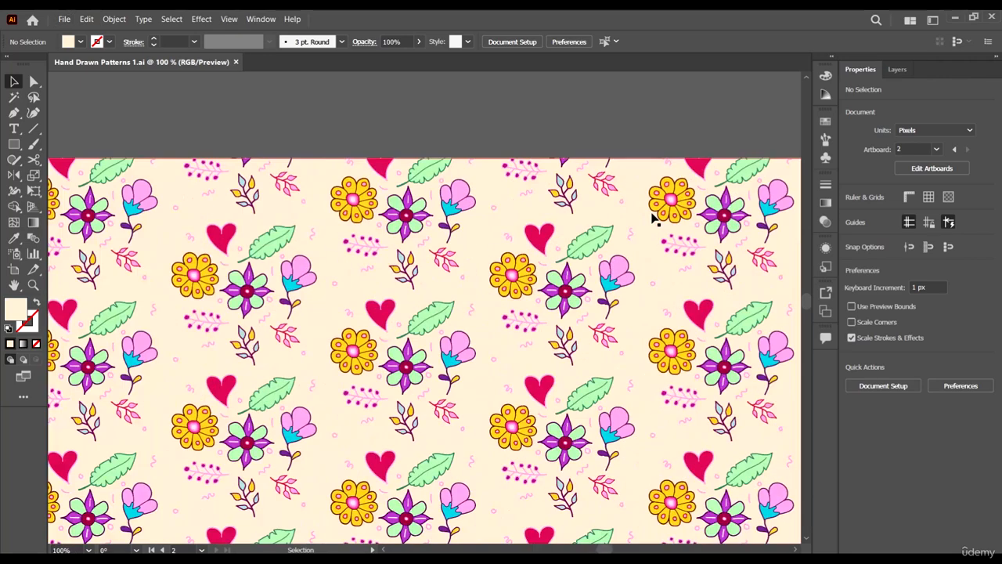
{"action": "scroll", "coordinate": [653, 217], "scroll_direction": "down", "scroll_amount": 3}
{"action": "left_click_drag", "start_coordinate": [661, 245], "coordinate": [686, 232]}
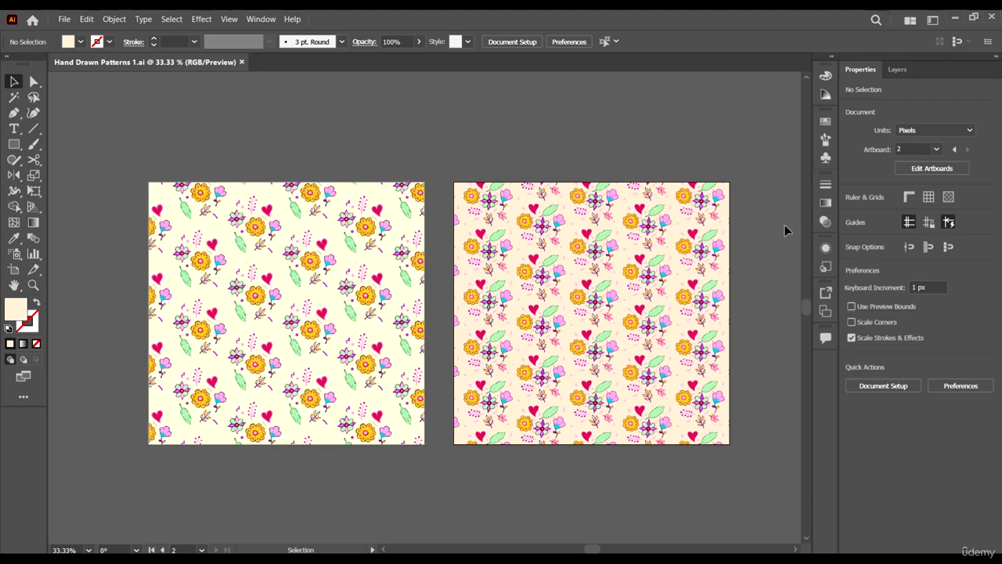
{"action": "scroll", "coordinate": [740, 275], "scroll_direction": "down", "scroll_amount": 2}
{"action": "scroll", "coordinate": [741, 275], "scroll_direction": "up", "scroll_amount": 2}
{"action": "scroll", "coordinate": [742, 275], "scroll_direction": "down", "scroll_amount": 2}
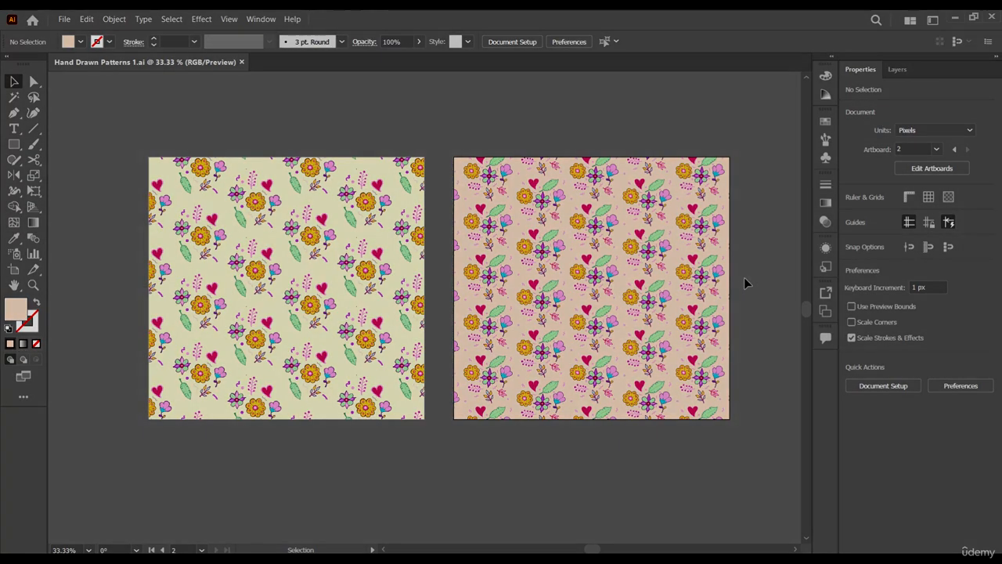